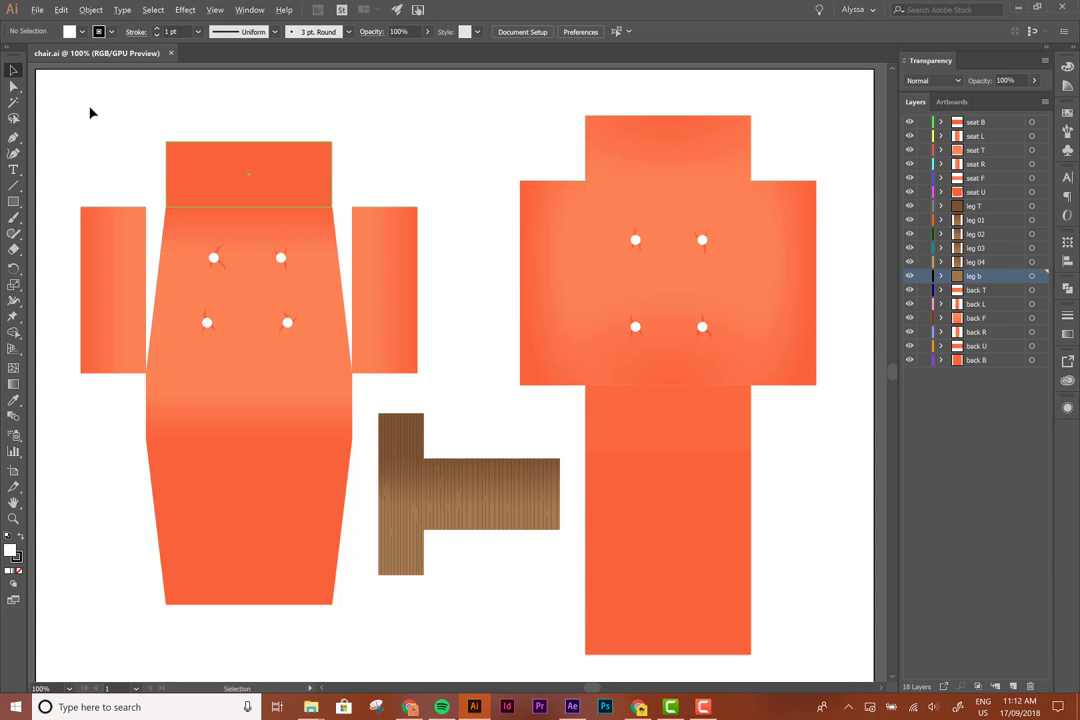
Examine how the chair artwork's seat, leg and back pieces are split into separate layers
drag(89, 107, 834, 672)
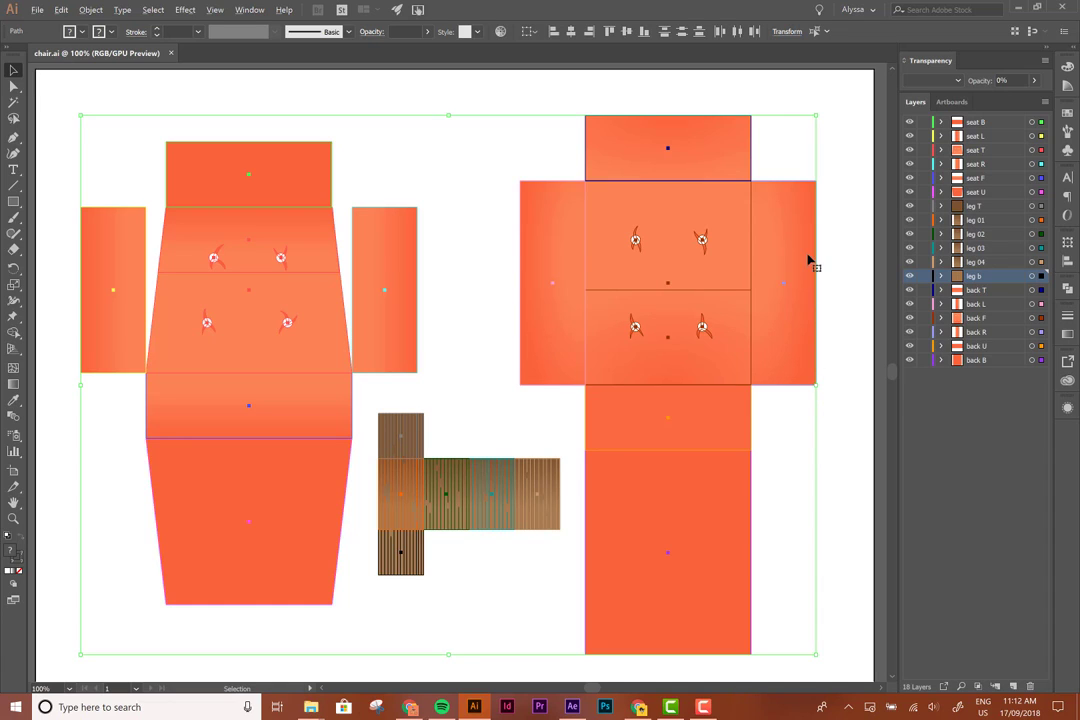
click(830, 170)
drag(636, 577, 571, 657)
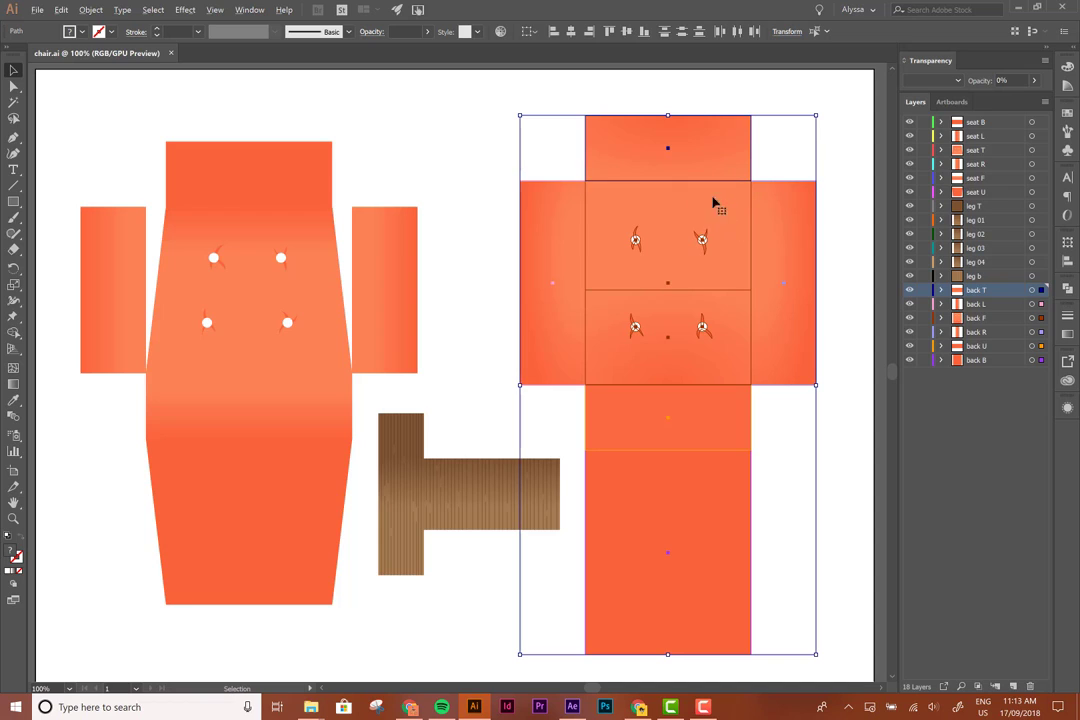
click(829, 213)
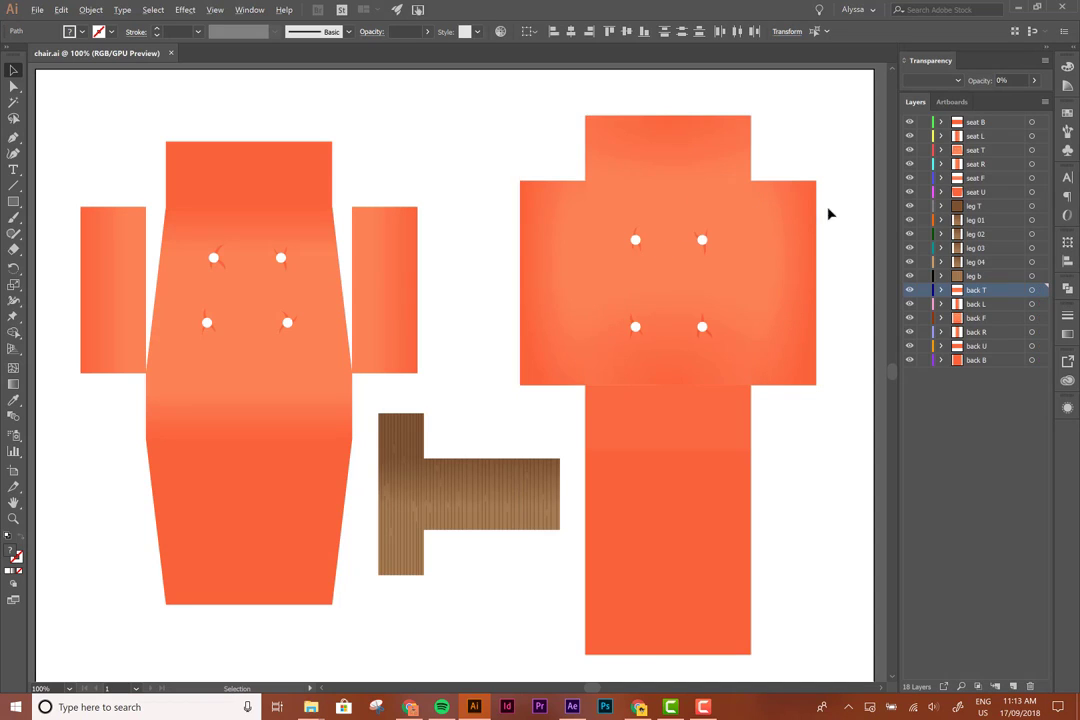
click(788, 277)
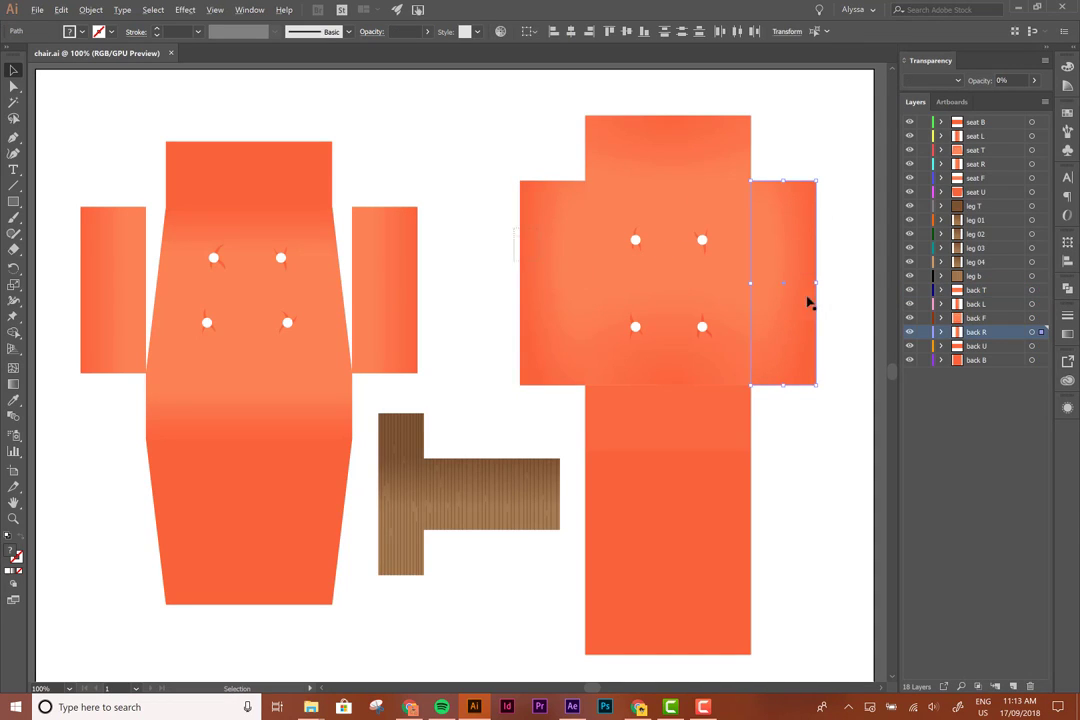
click(978, 304)
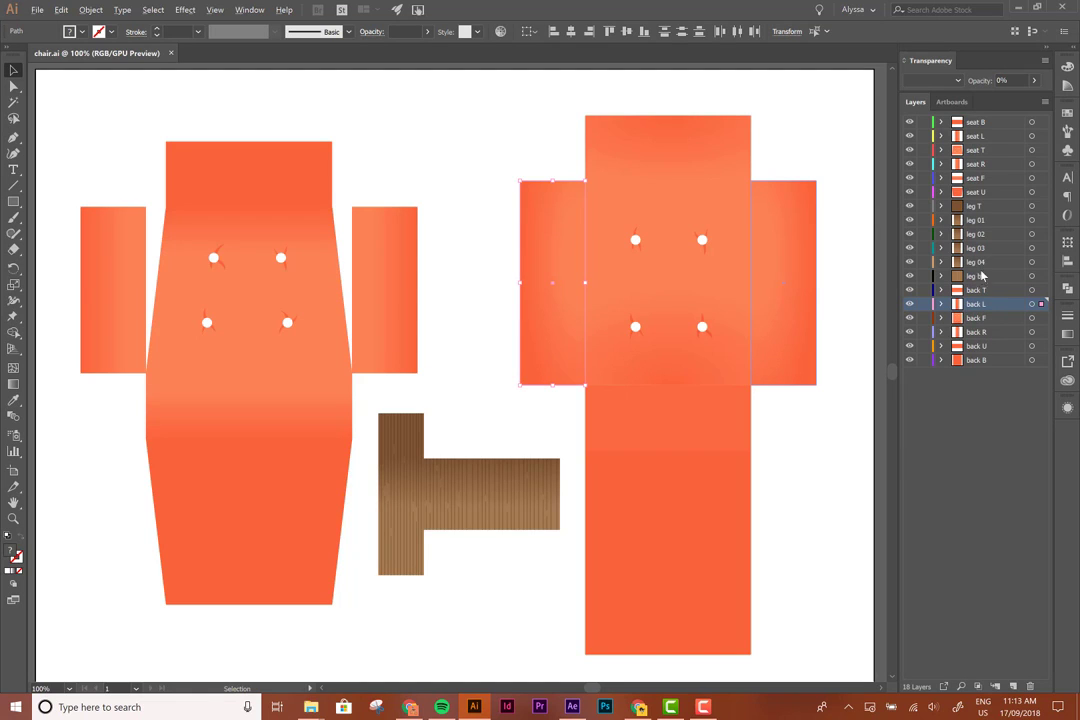
click(700, 162)
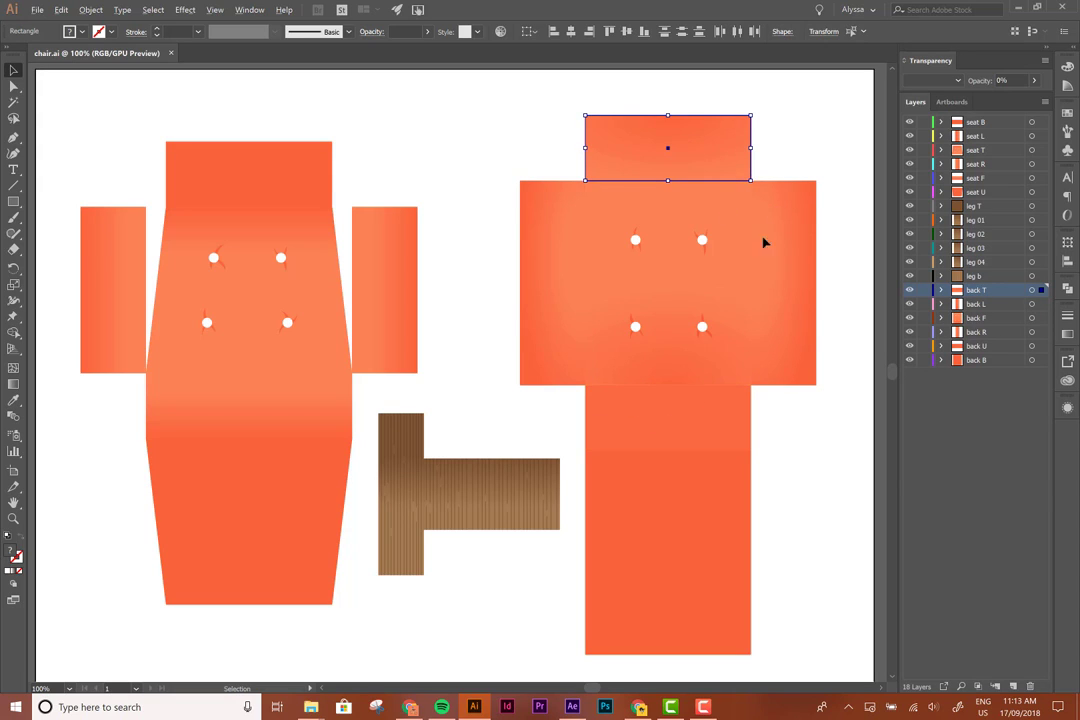
drag(860, 100, 564, 595)
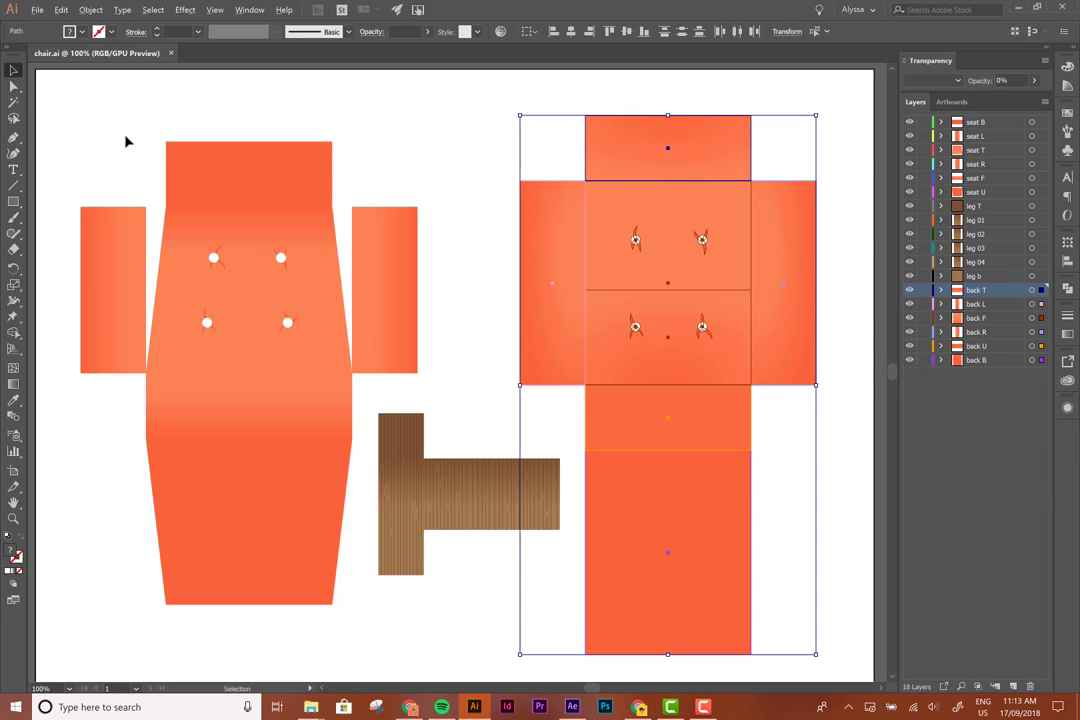
drag(118, 127, 412, 566)
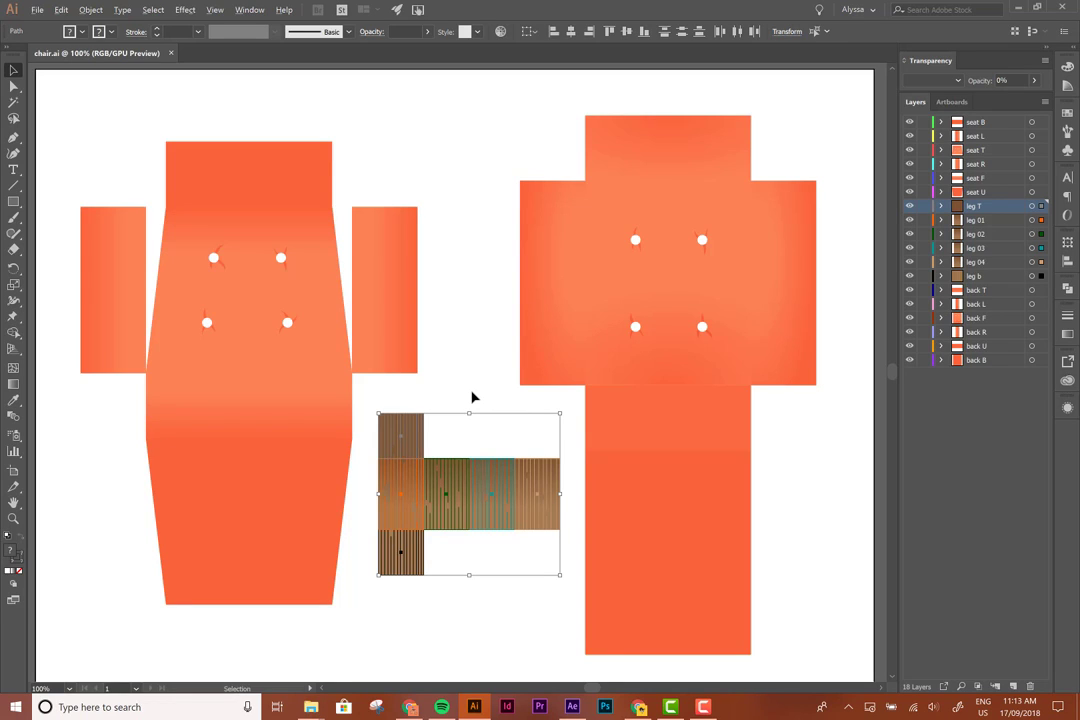
click(470, 318)
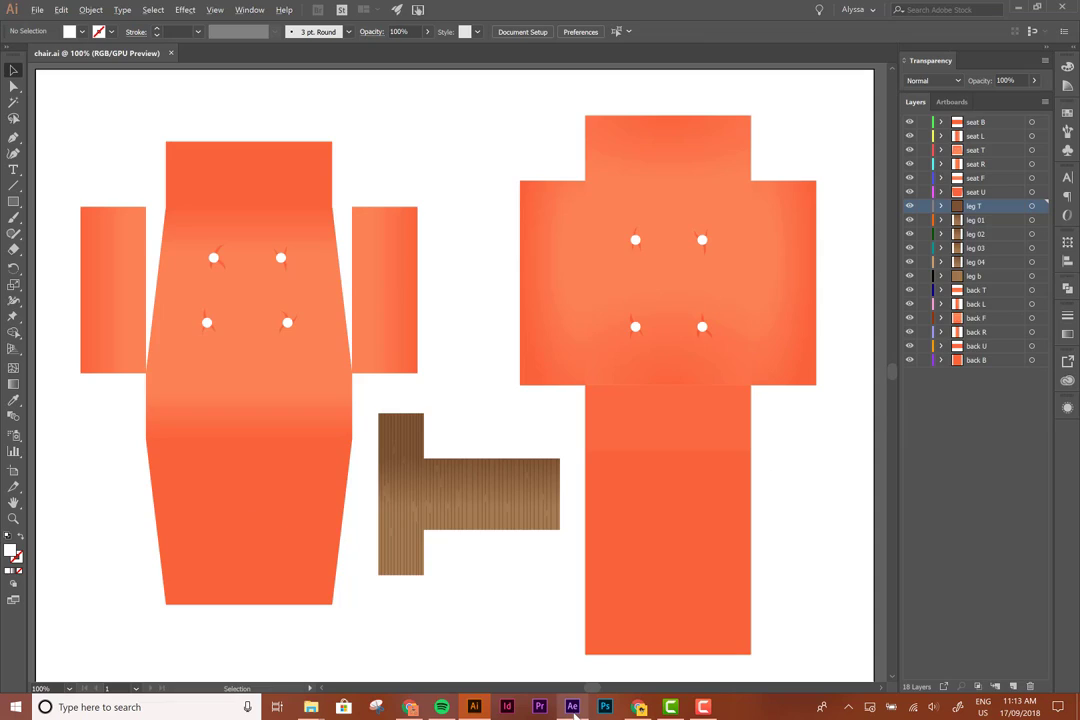
Switch to After Effects and import chair.ai as Composition - Retain Layer Sizes
click(572, 707)
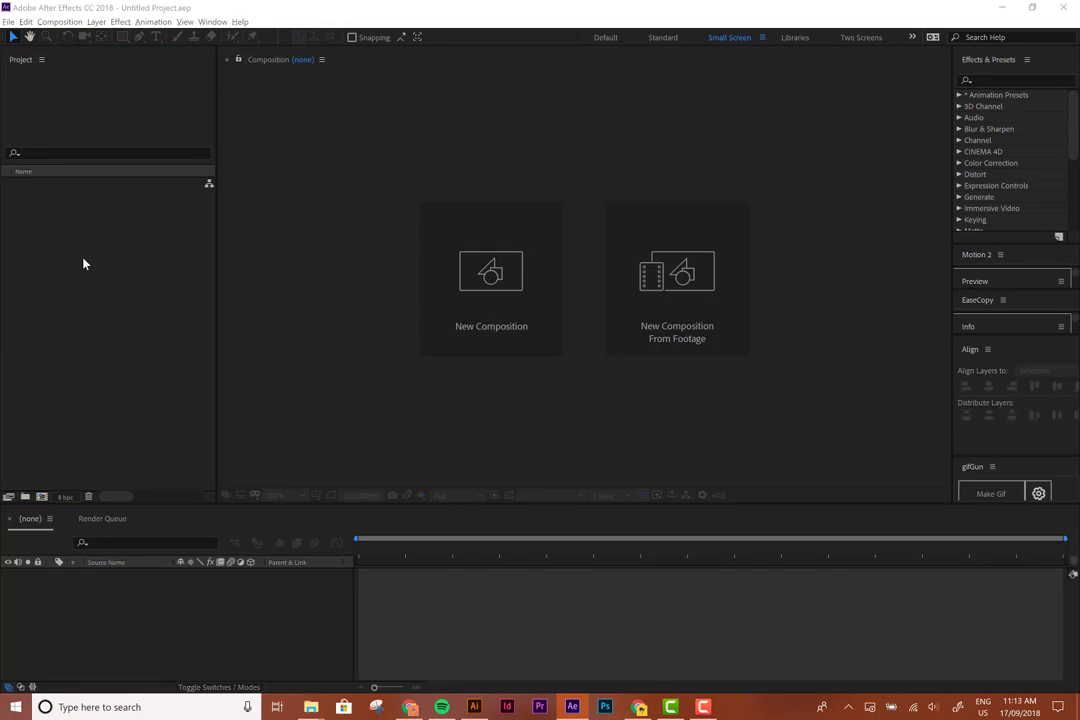
double_click(84, 264)
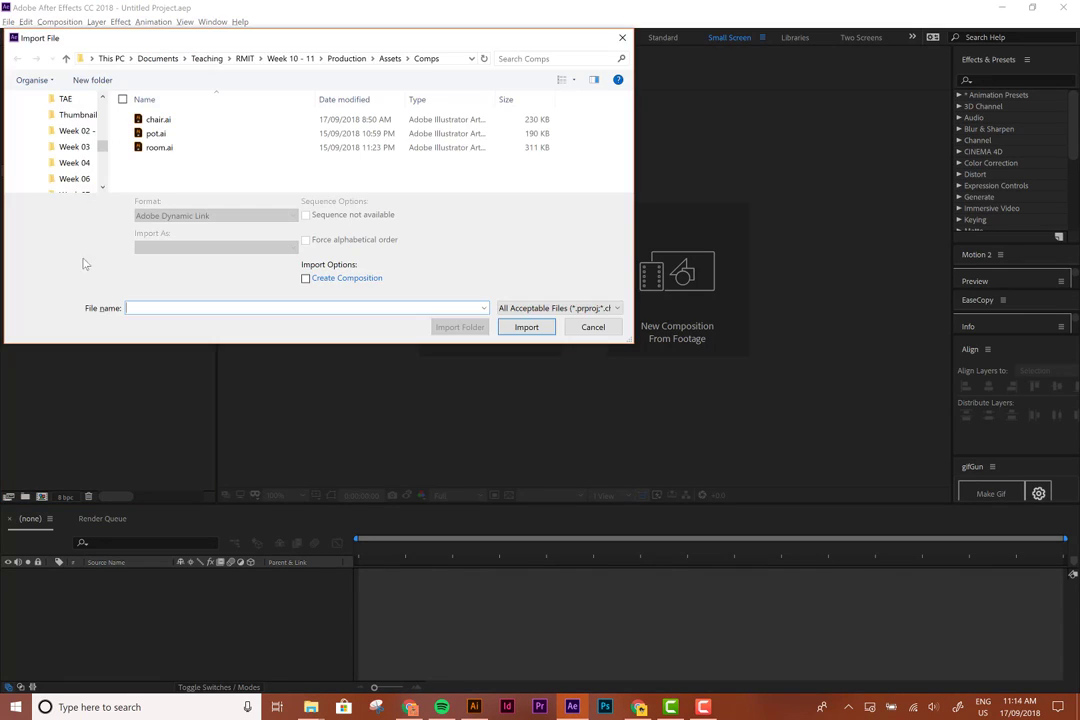
click(162, 121)
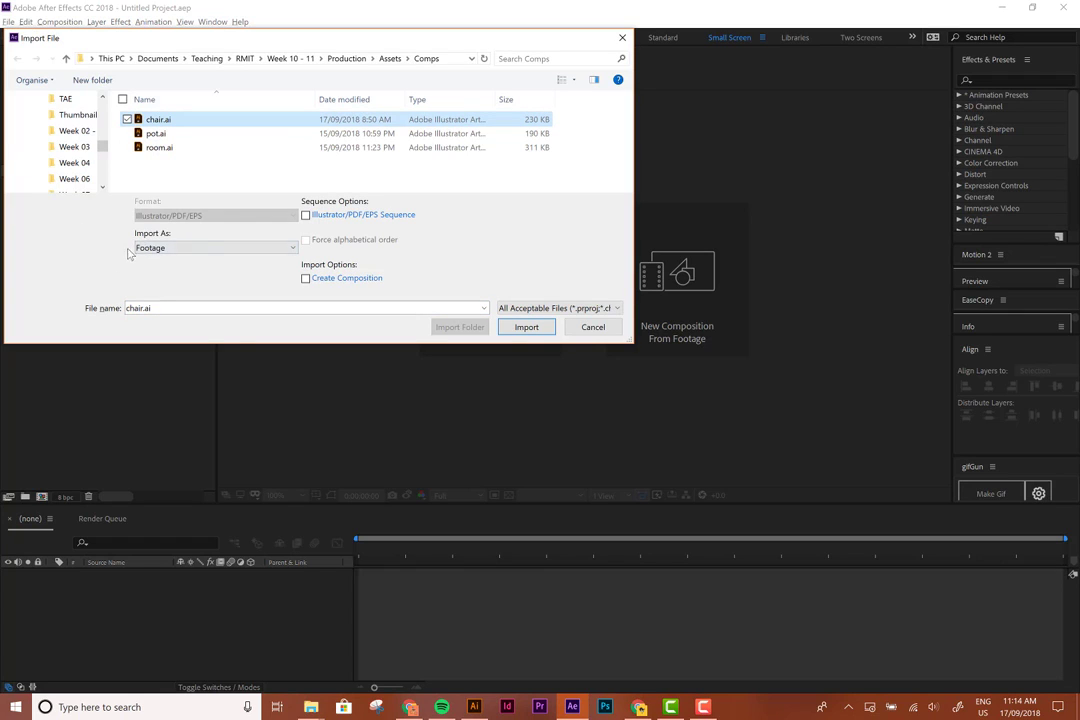
click(170, 247)
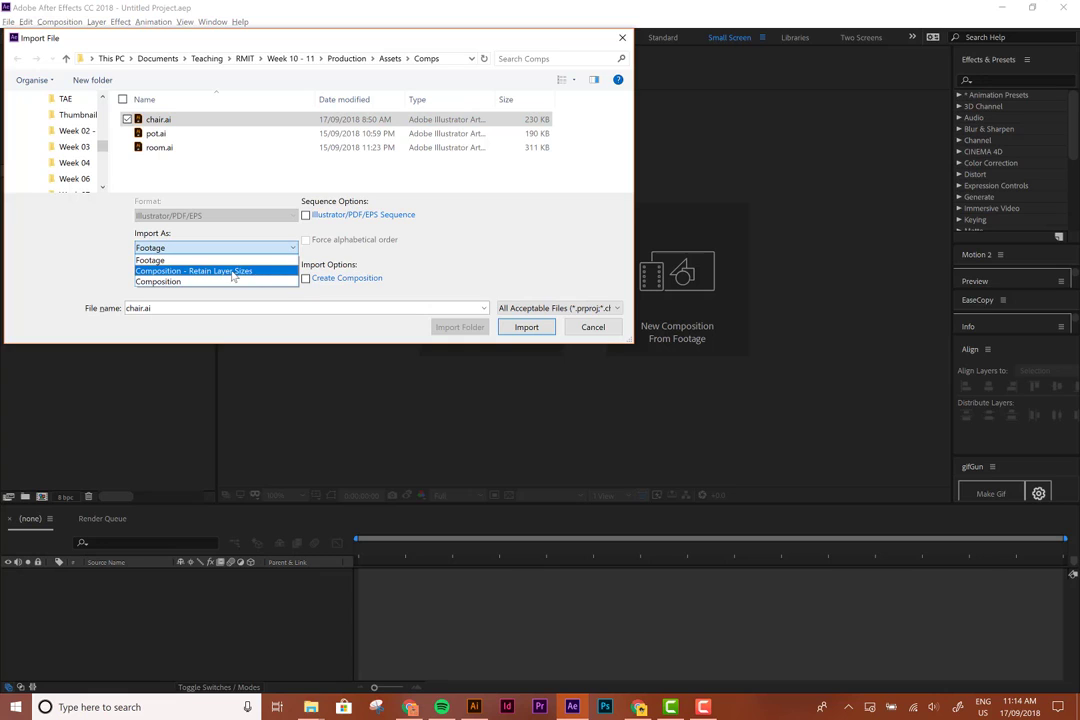
click(233, 271)
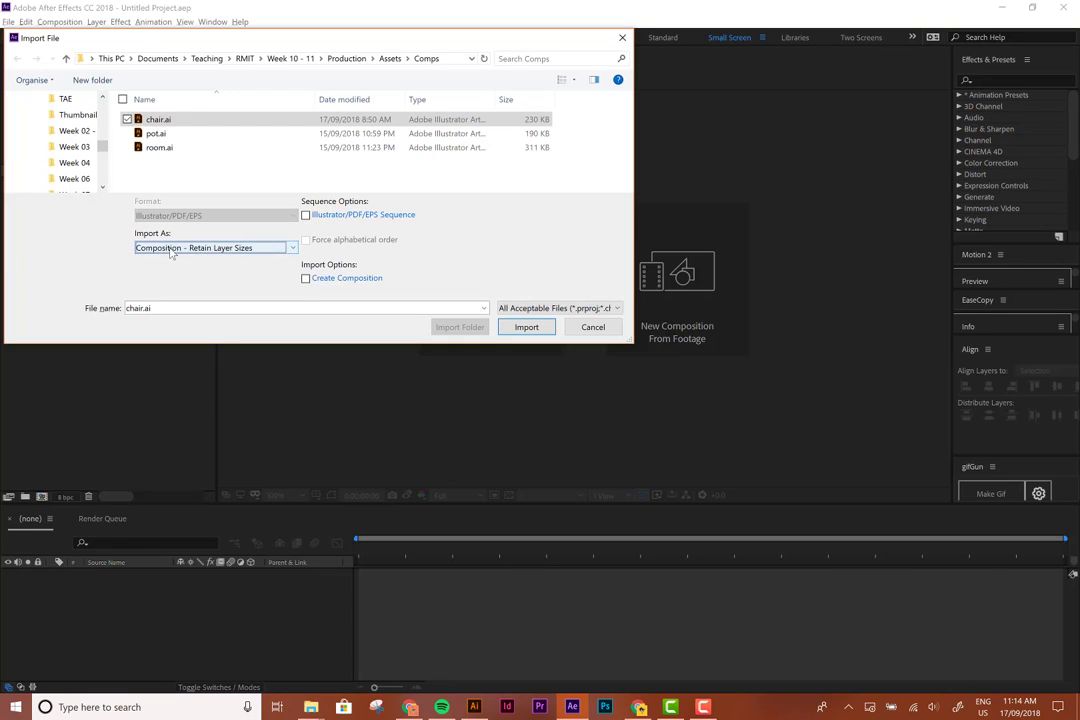
click(526, 327)
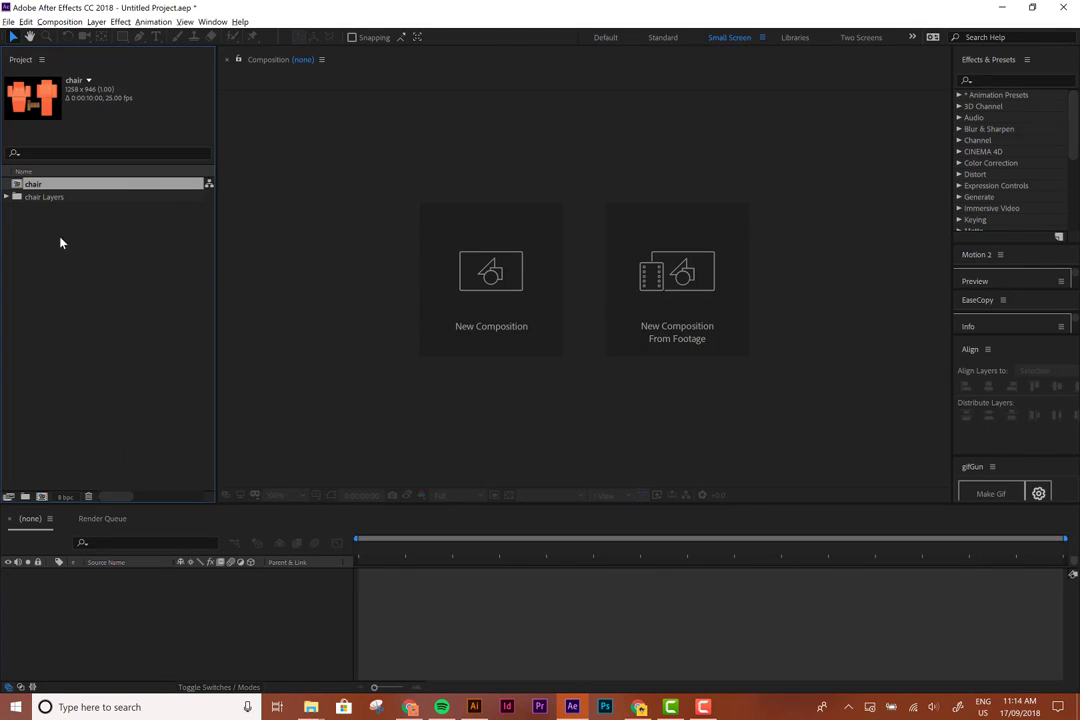
Create a project folder named Assets and move the chair composition and chair Layers folder into it
click(24, 496)
text(Assets)
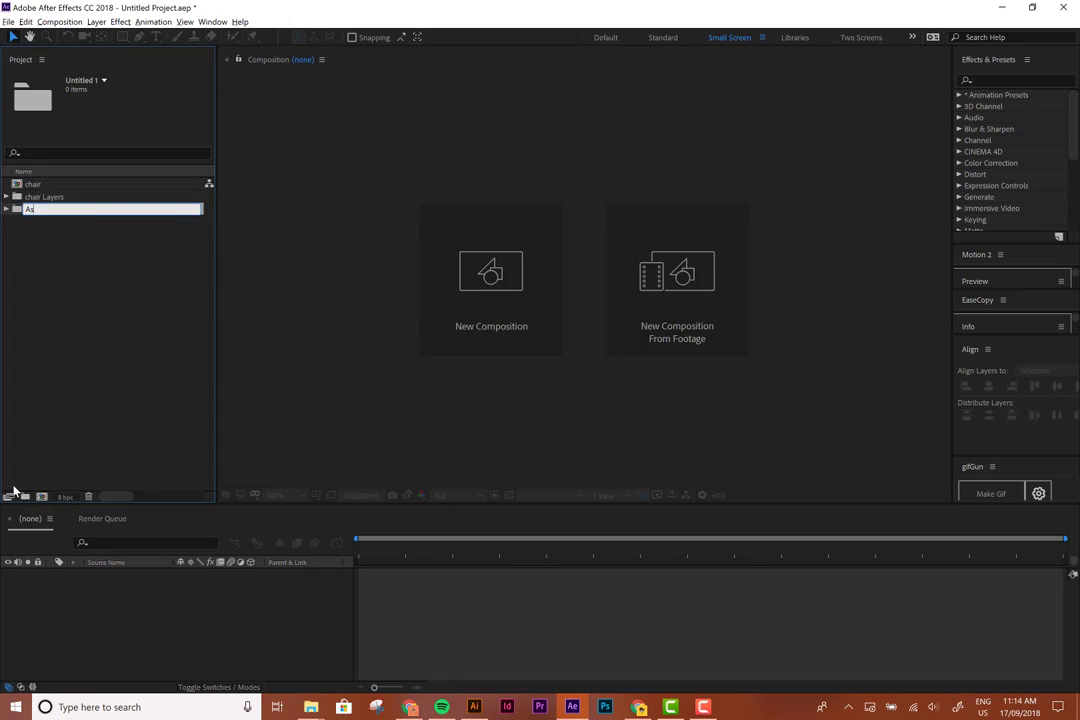
key(Return)
click(33, 197)
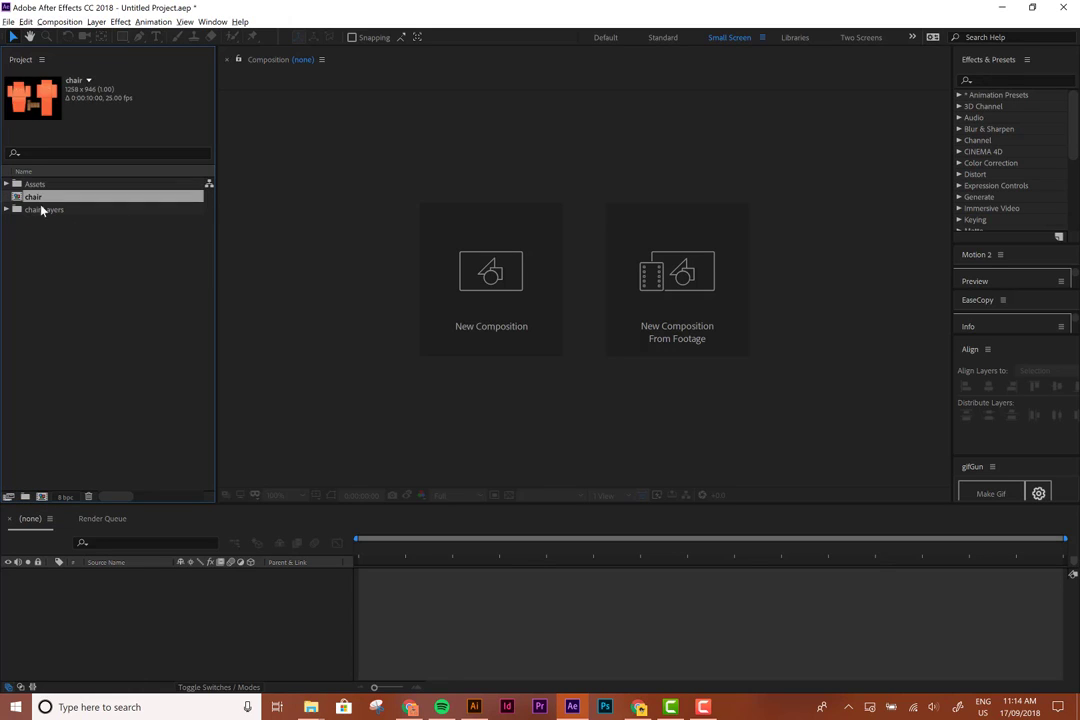
shift+click(38, 210)
drag(38, 210, 40, 196)
click(40, 187)
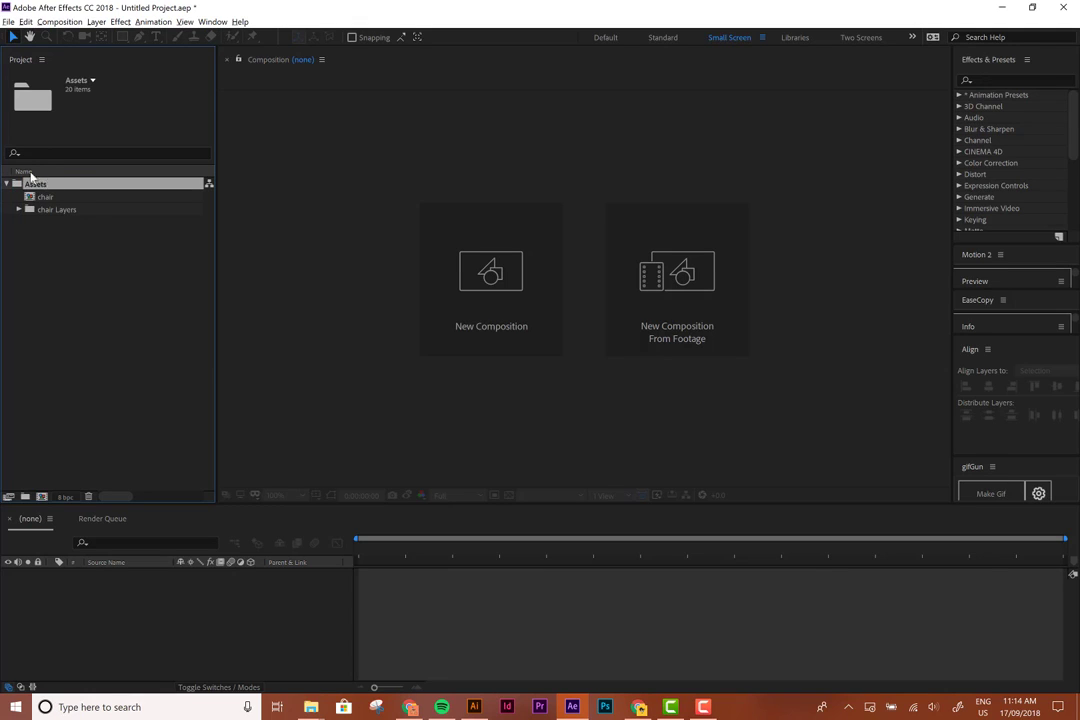
click(41, 197)
click(43, 209)
click(40, 197)
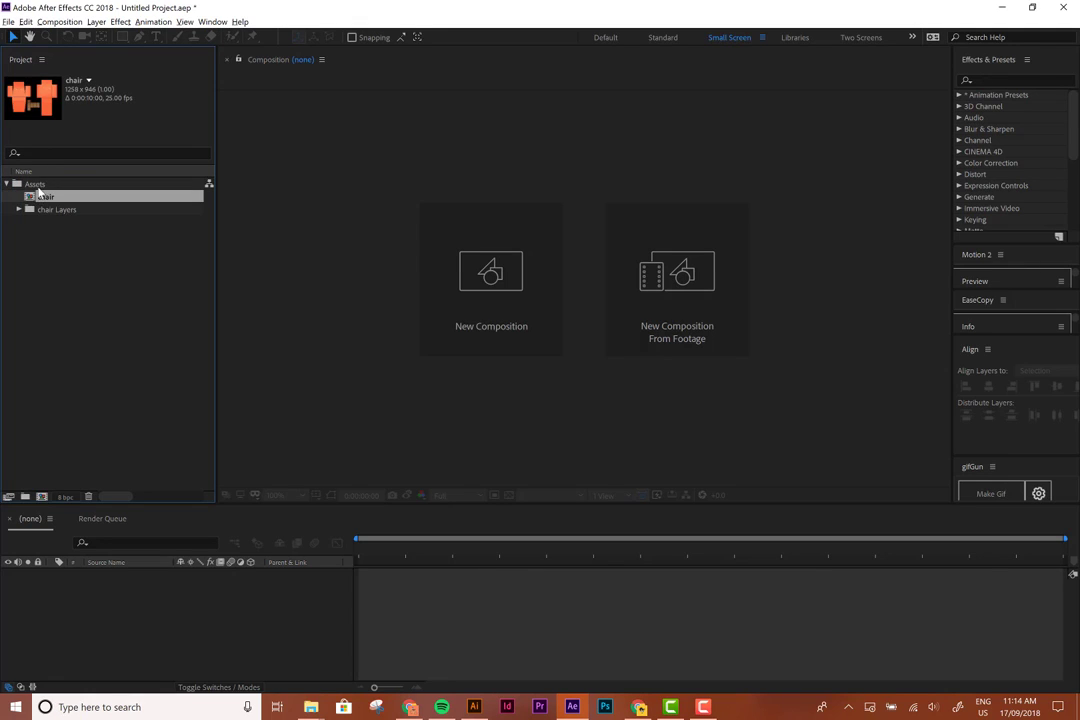
Create a second top-level project folder named Comps, outside the Assets folder
click(56, 228)
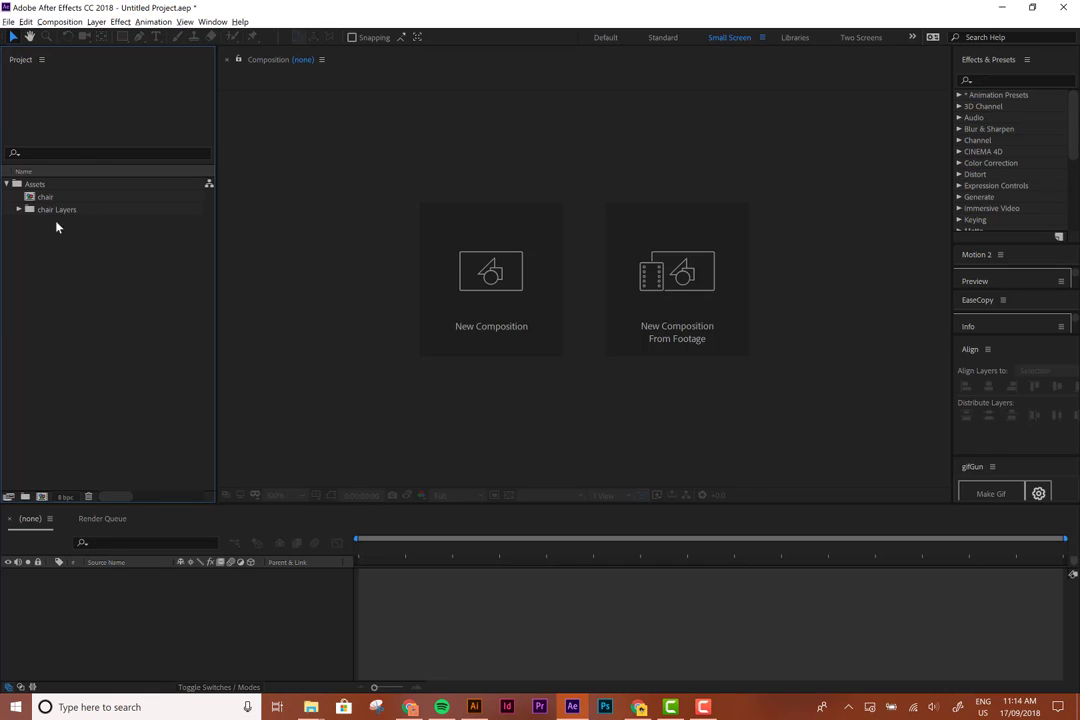
click(25, 496)
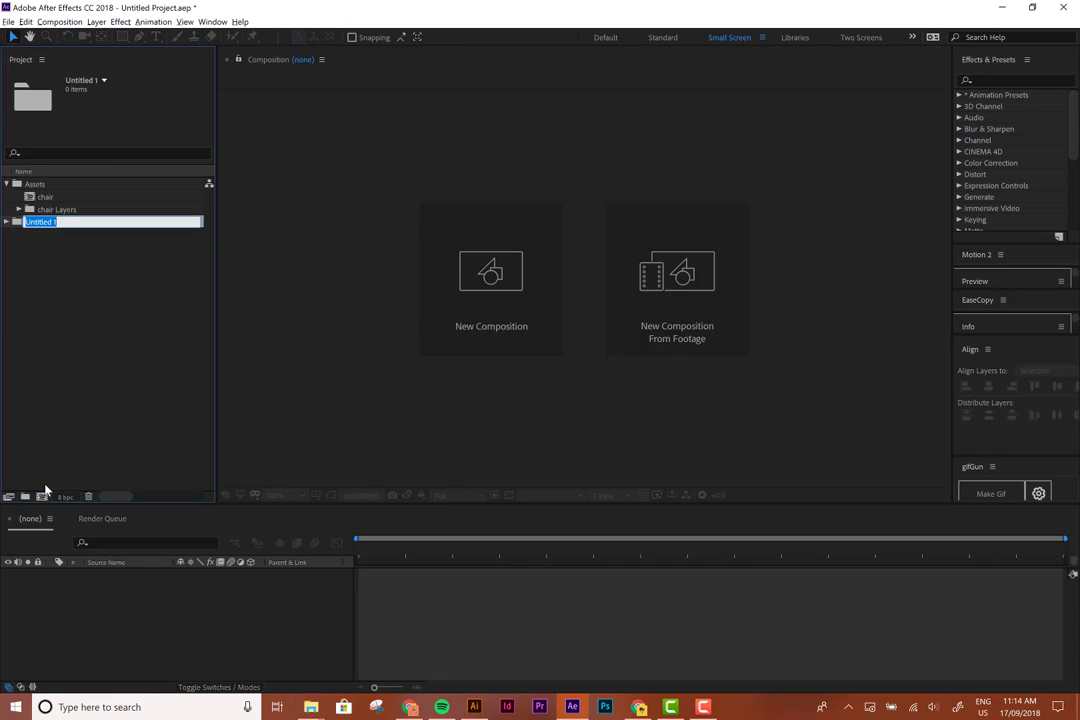
text(Comps)
key(Return)
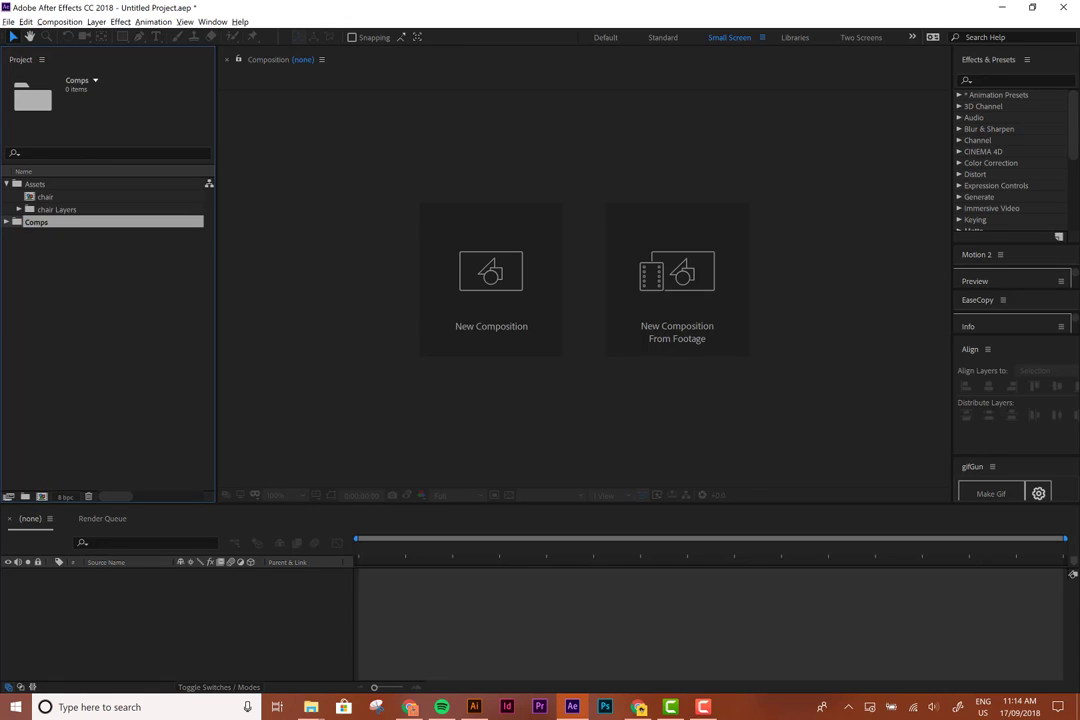
Create a subfolder named Finals inside the Comps folder and expand it
click(45, 198)
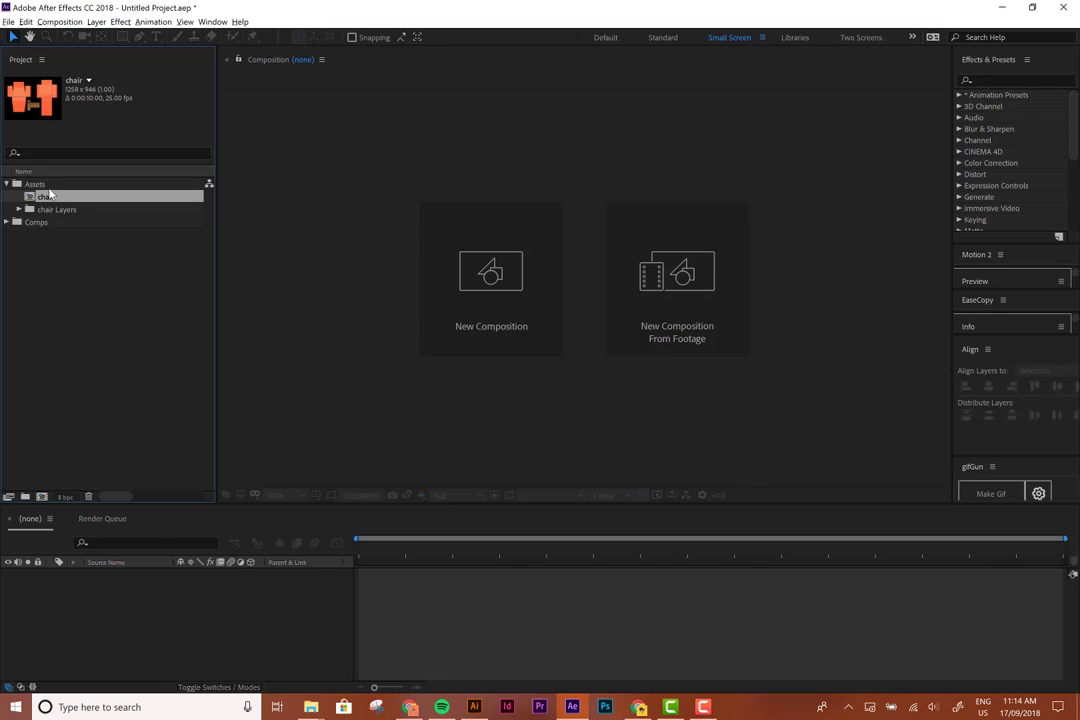
click(68, 282)
click(30, 222)
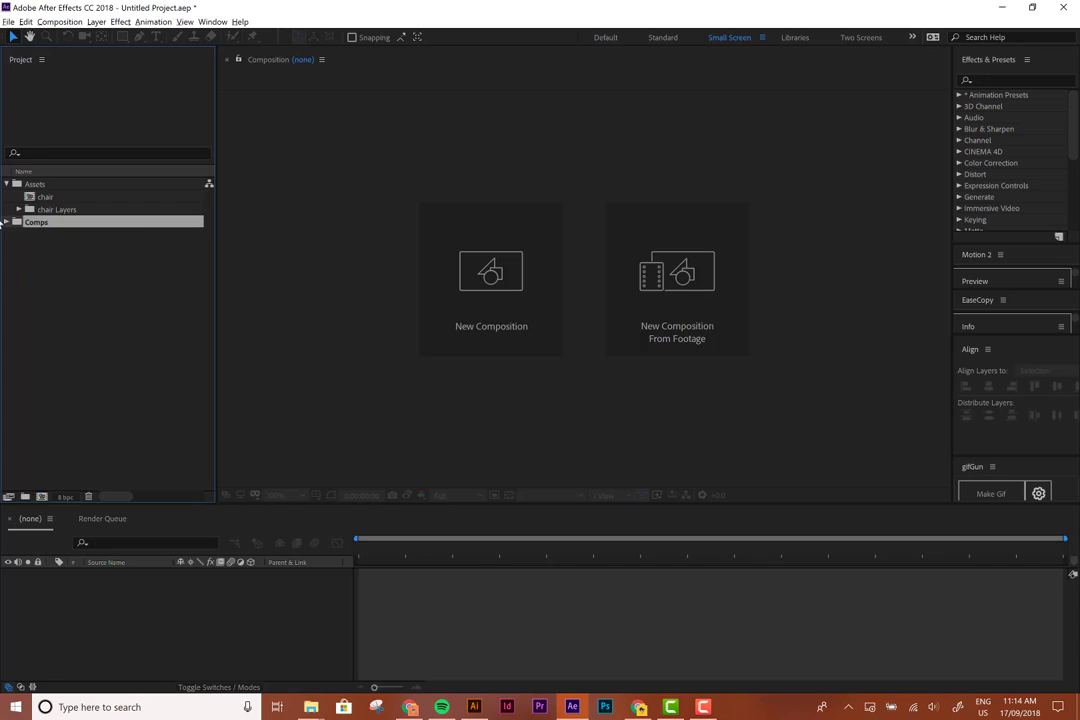
click(25, 496)
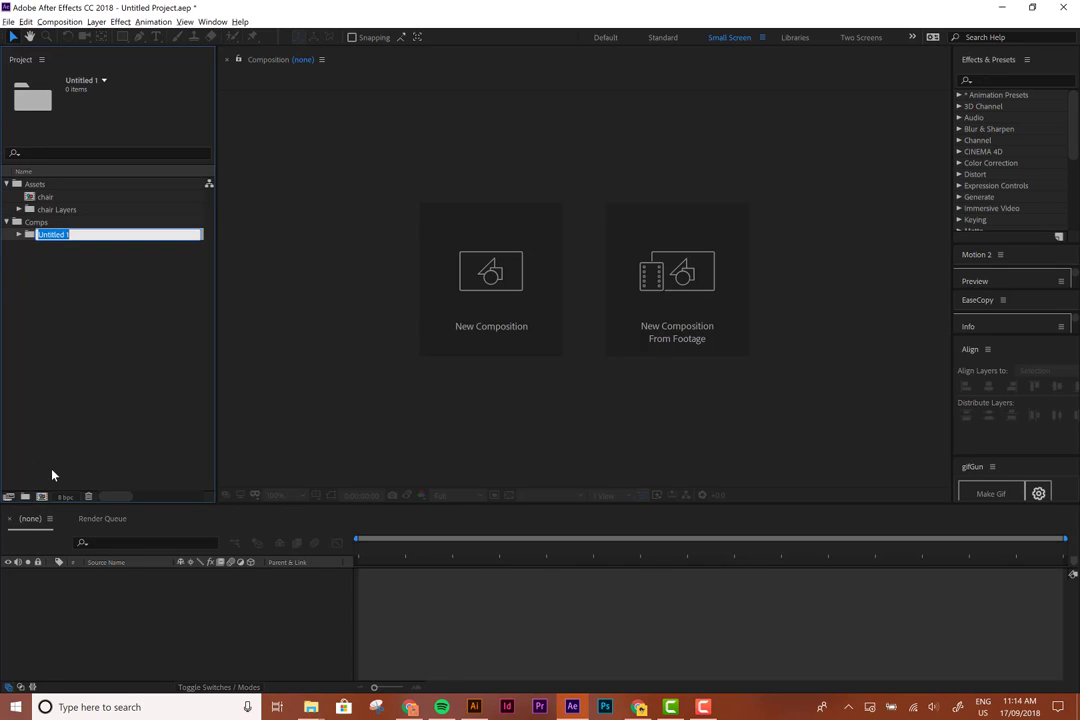
text(Finals)
key(Return)
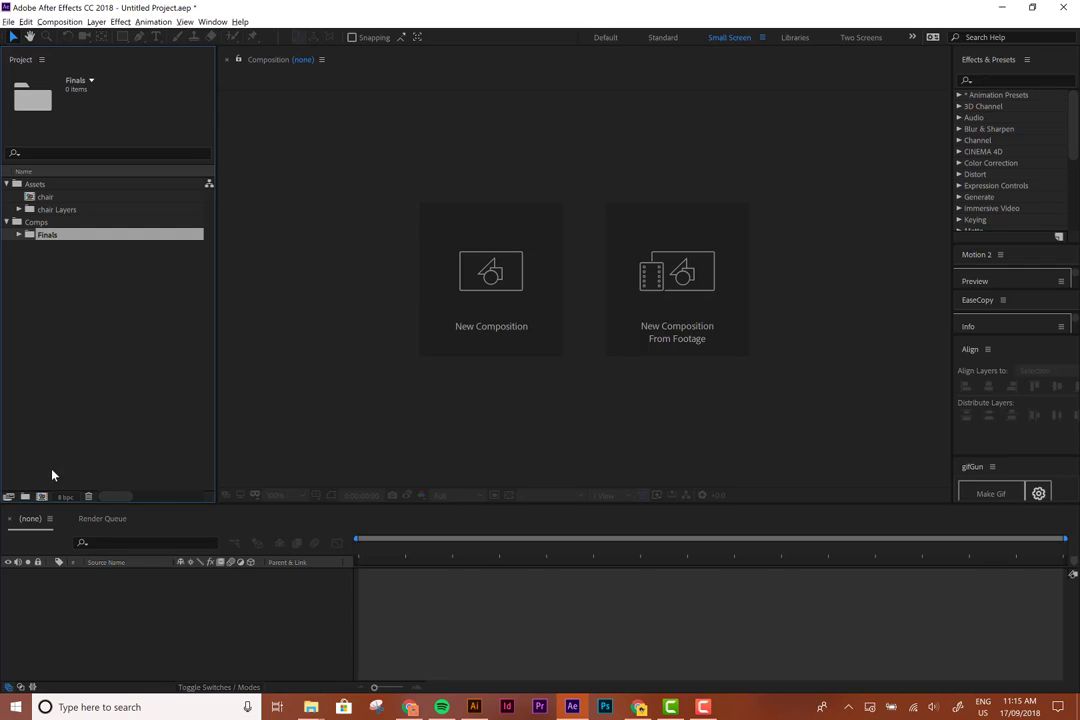
click(18, 234)
Create another subfolder named Precomps inside the Comps folder and expand it
click(32, 222)
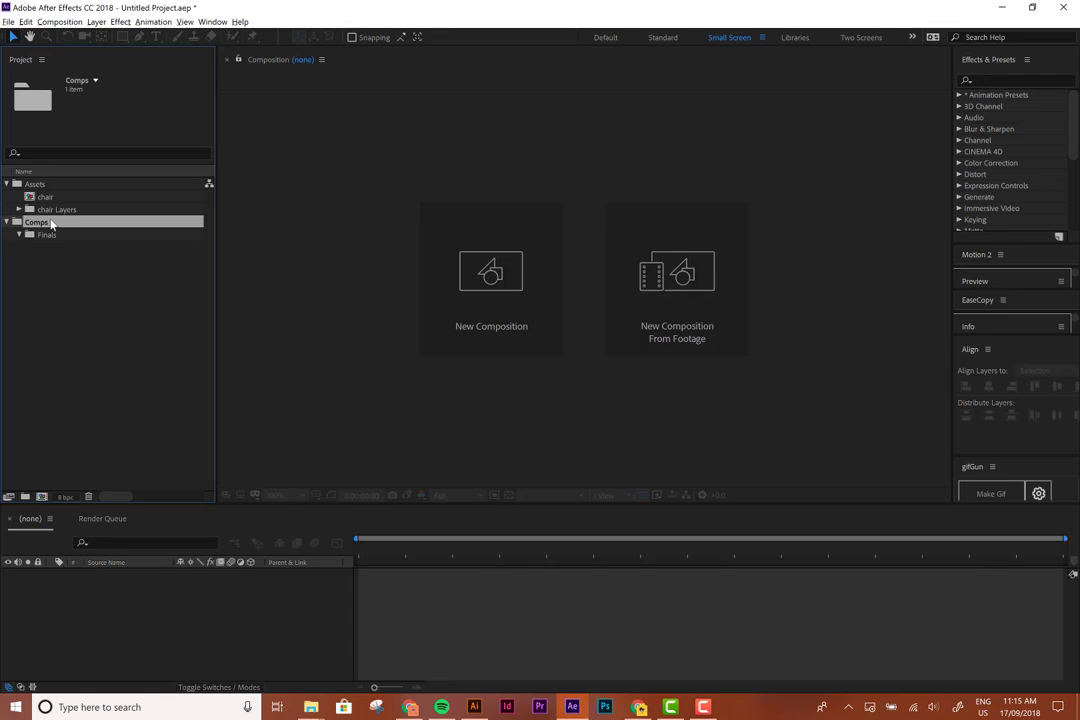
click(25, 496)
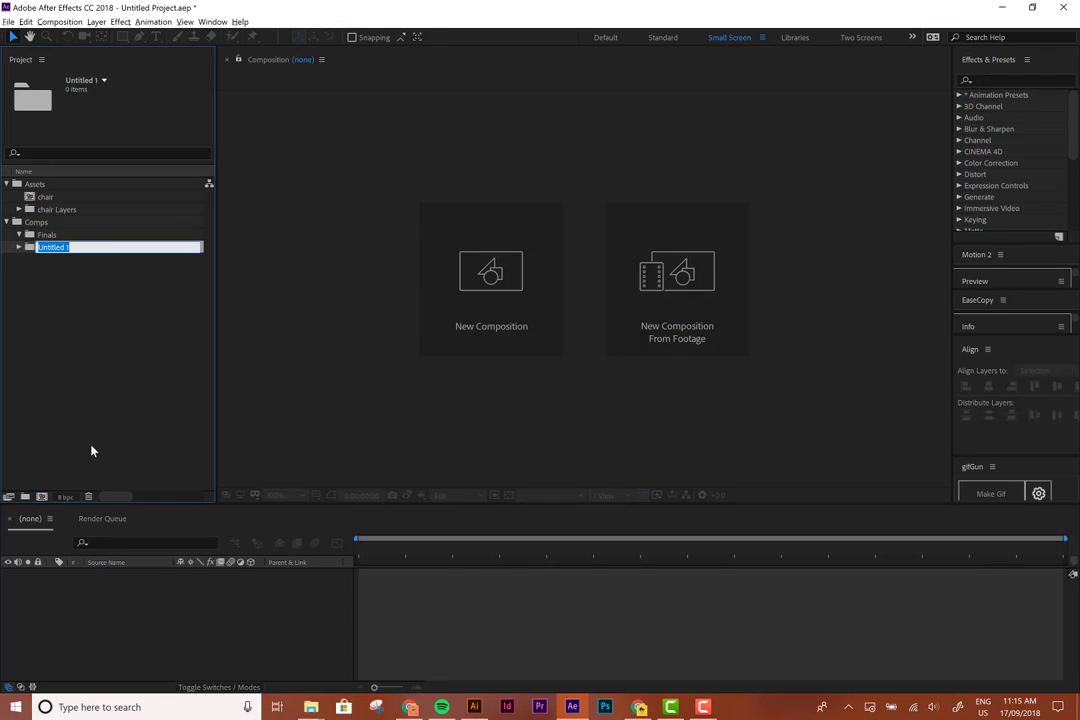
text(Precomps)
key(Return)
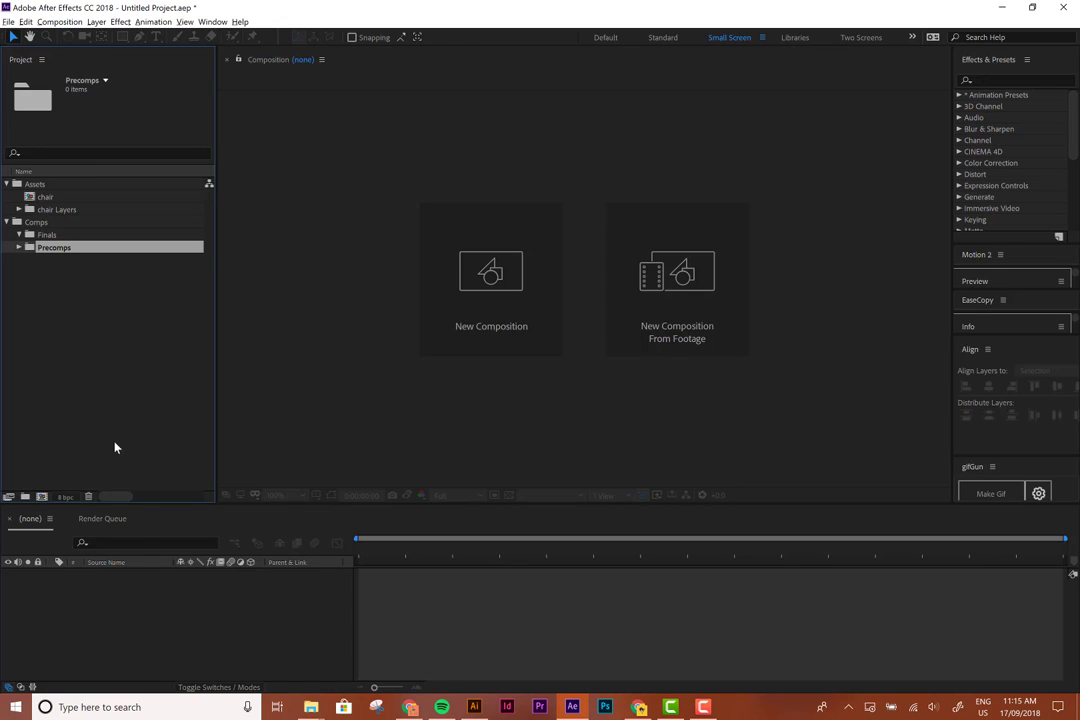
click(19, 248)
Duplicate the chair composition and move the copy into the Precomps folder
click(45, 197)
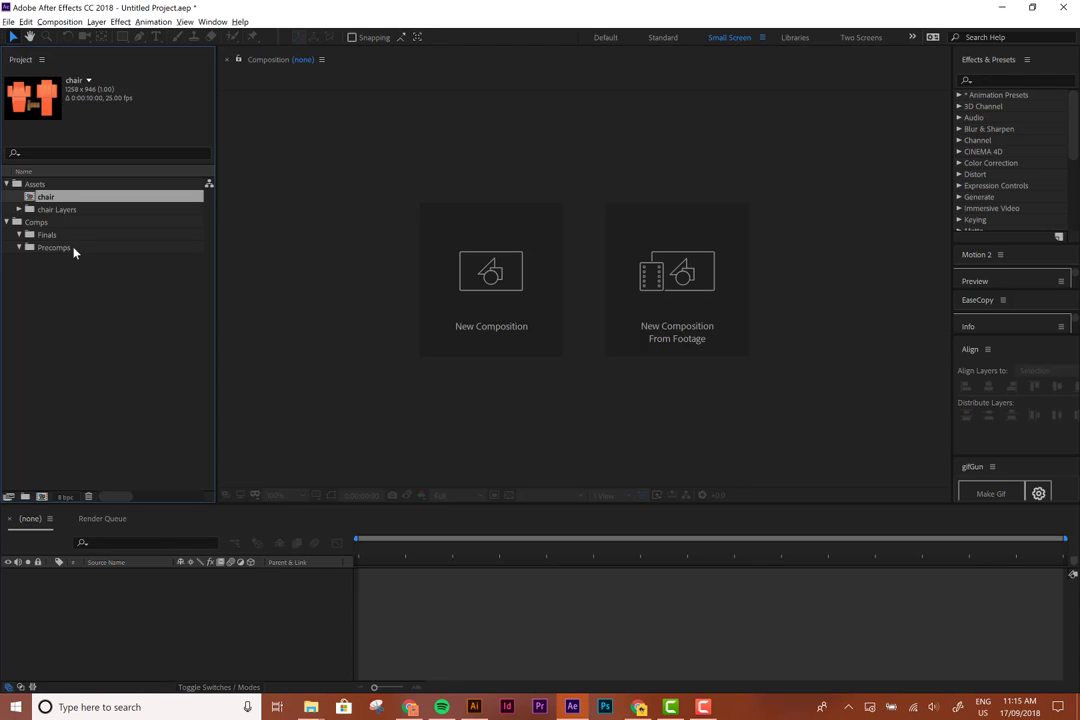
click(60, 248)
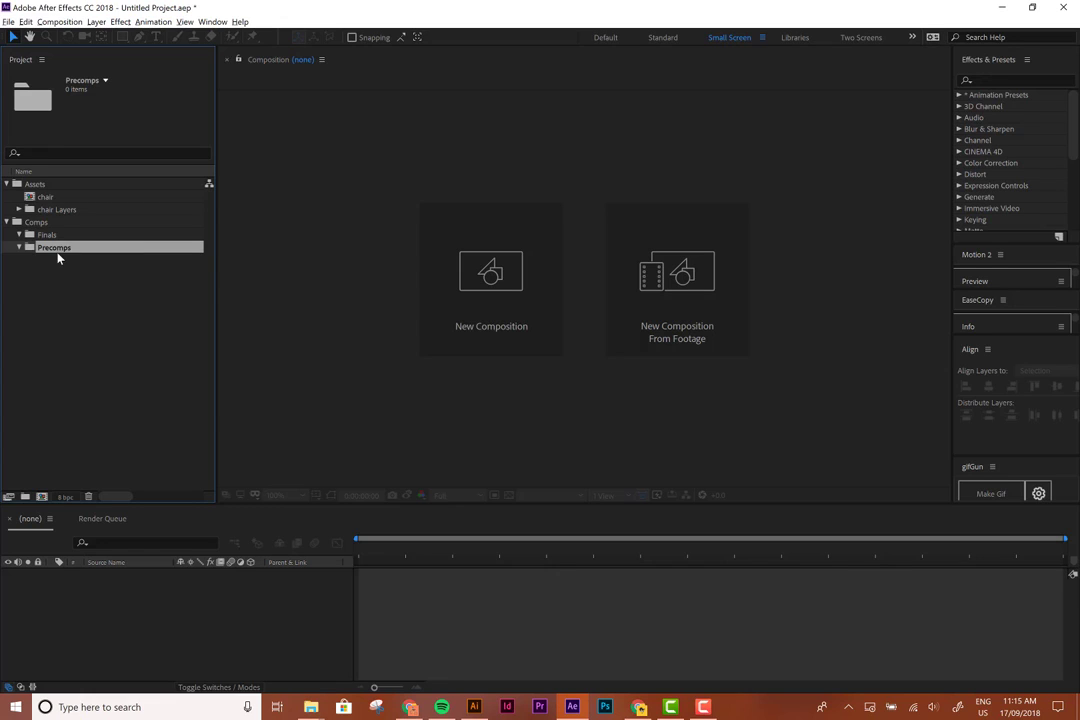
click(85, 197)
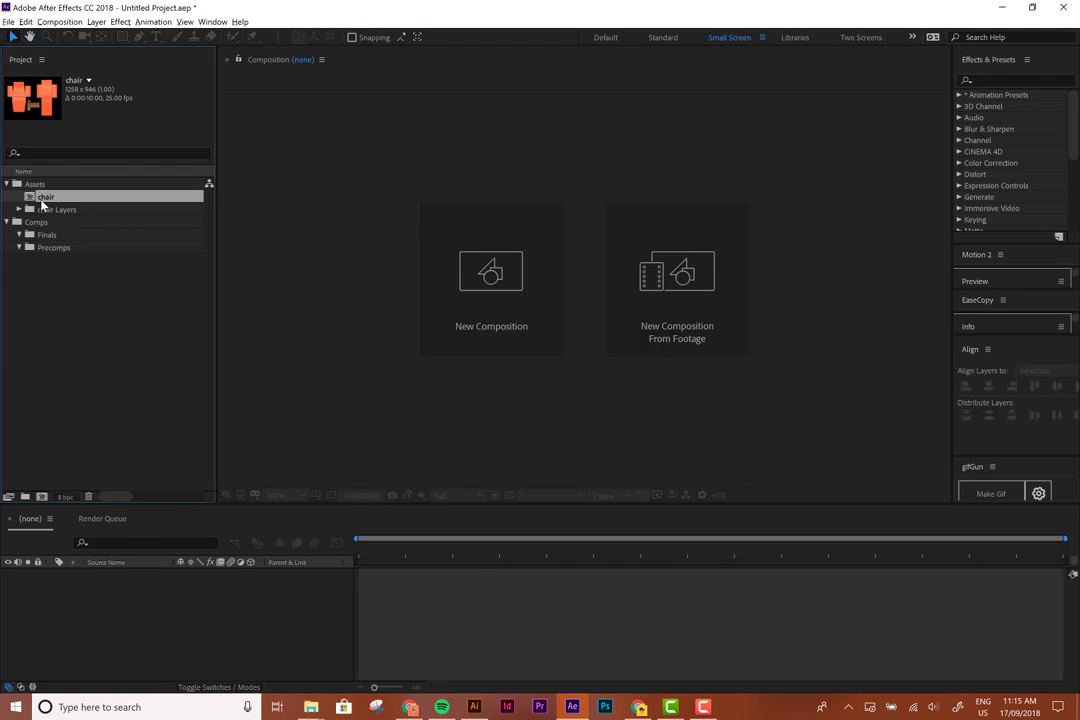
key(ctrl+d)
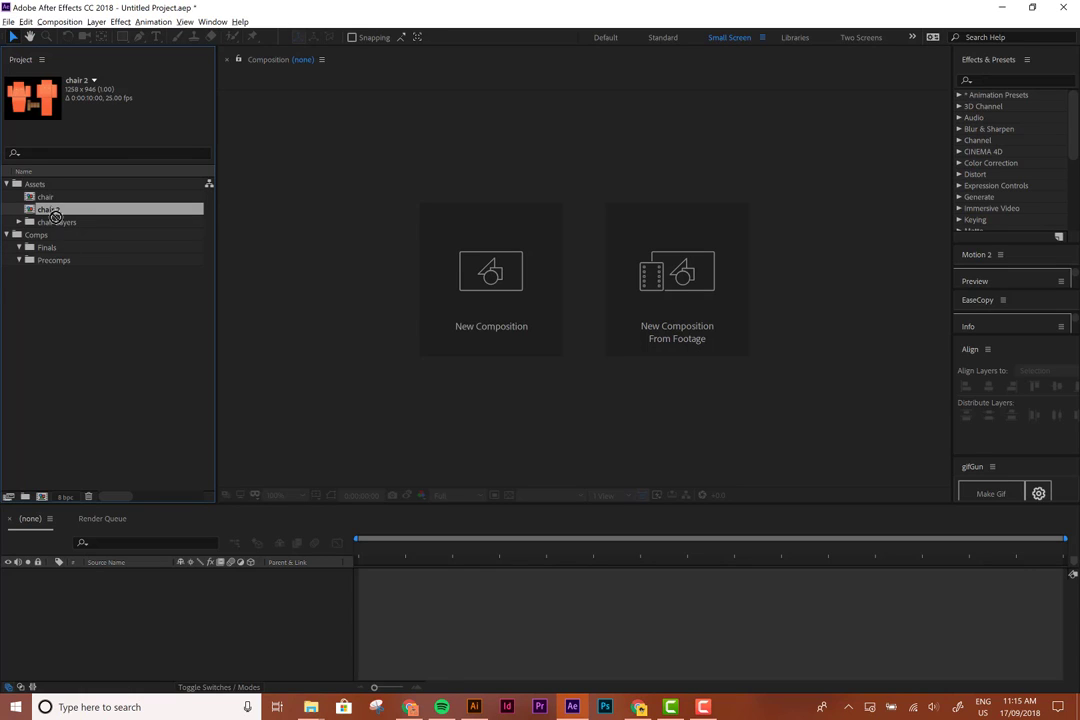
drag(52, 211, 63, 262)
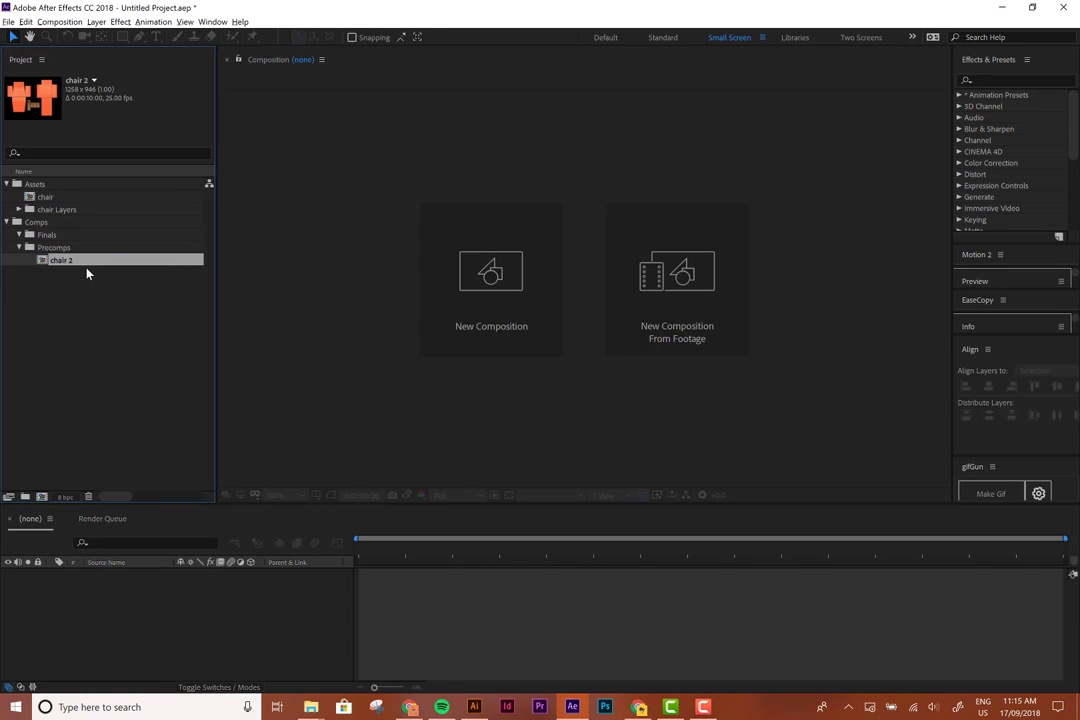
Rename the duplicated chair composition in the Precomps folder to "chair - setup"
key(Return)
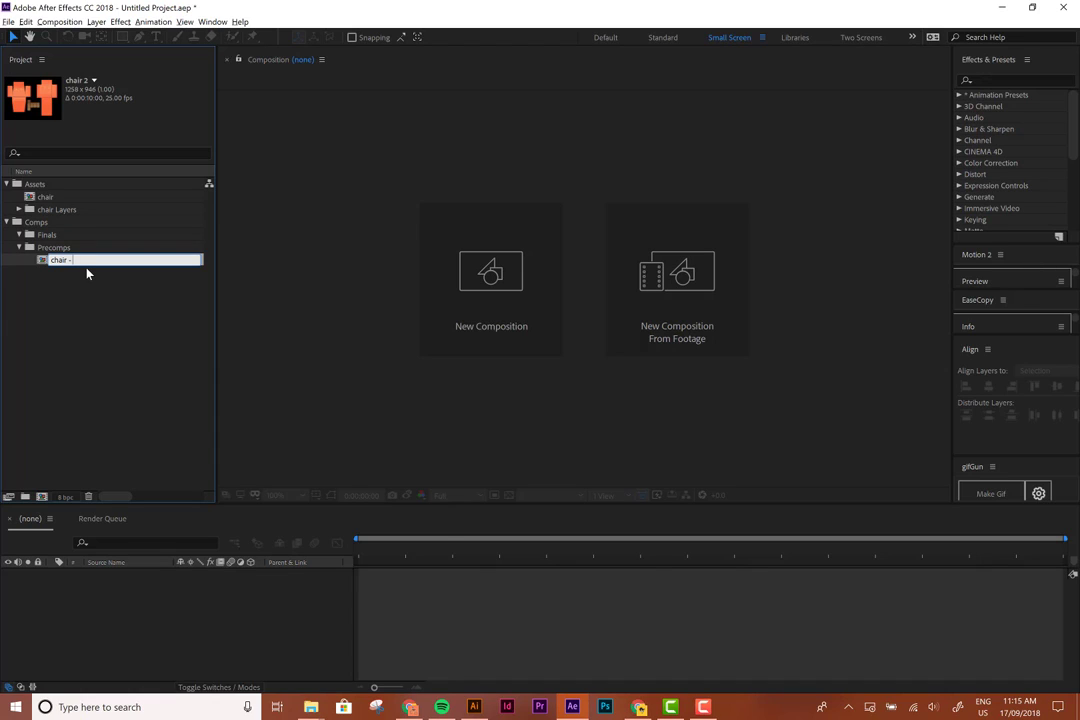
text(chair - setup)
key(Return)
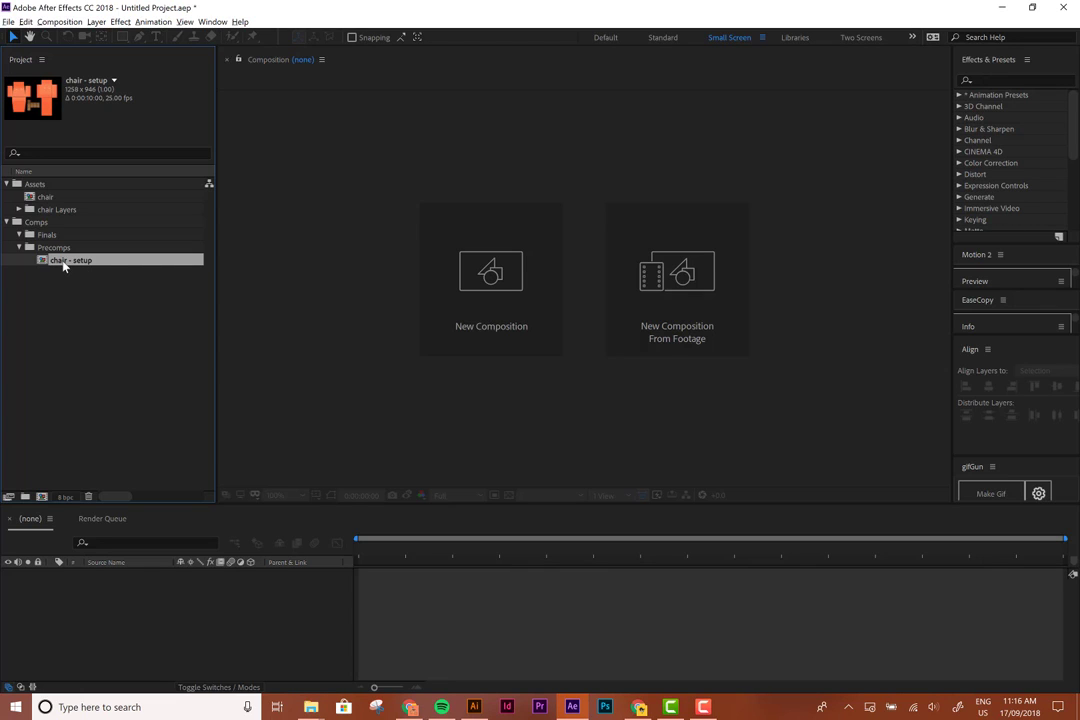
Open the chair - setup composition and enlarge the timeline and composition viewer areas by shrinking the neighbouring areas
double_click(63, 262)
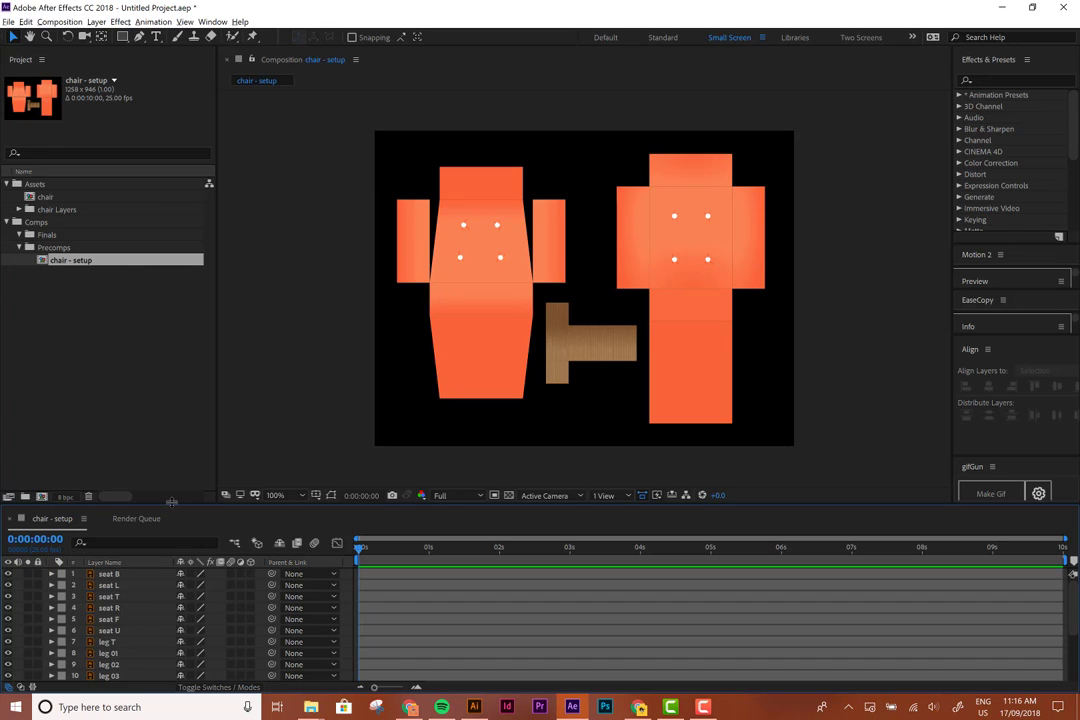
drag(171, 503, 175, 458)
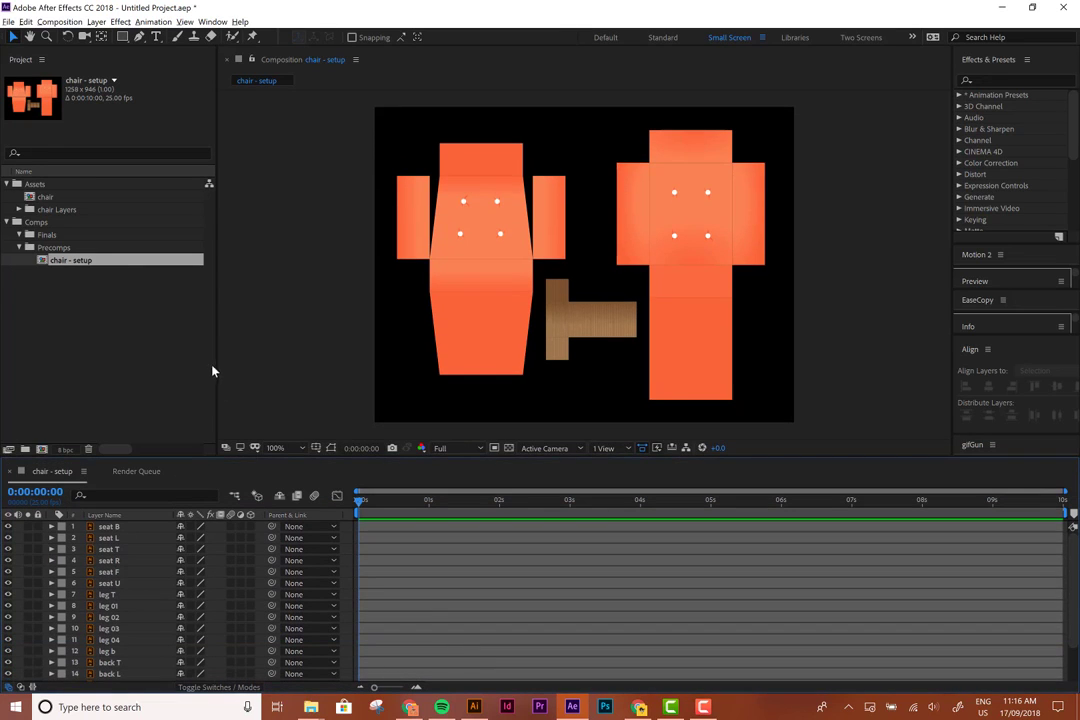
drag(217, 361, 143, 369)
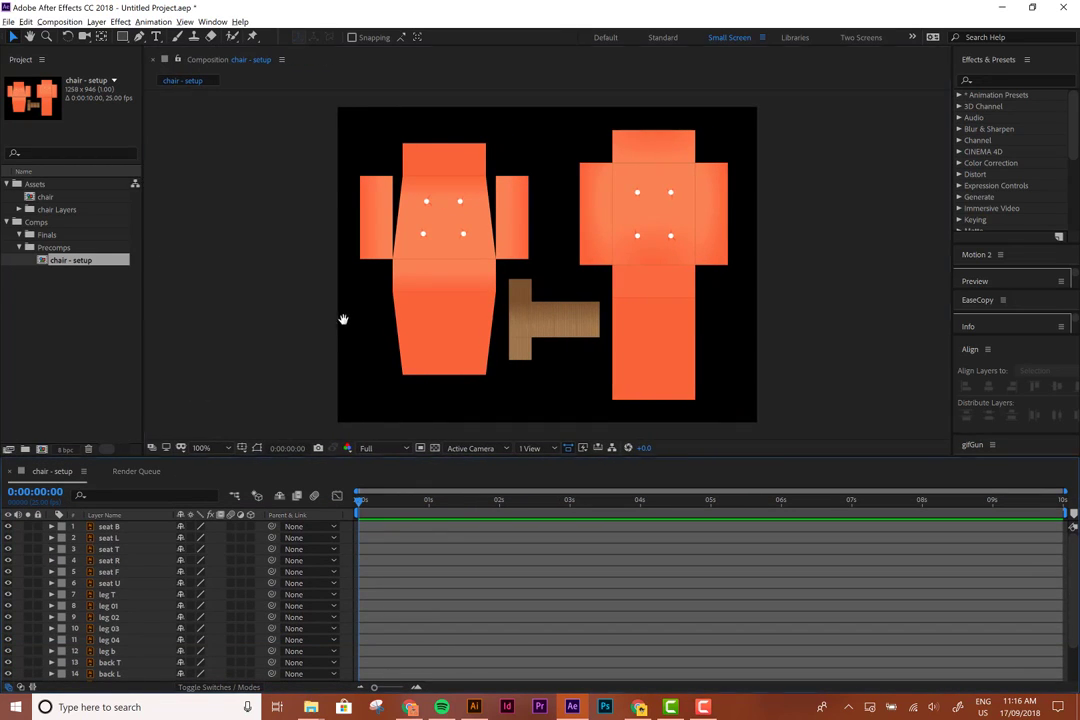
drag(296, 125, 745, 335)
click(745, 335)
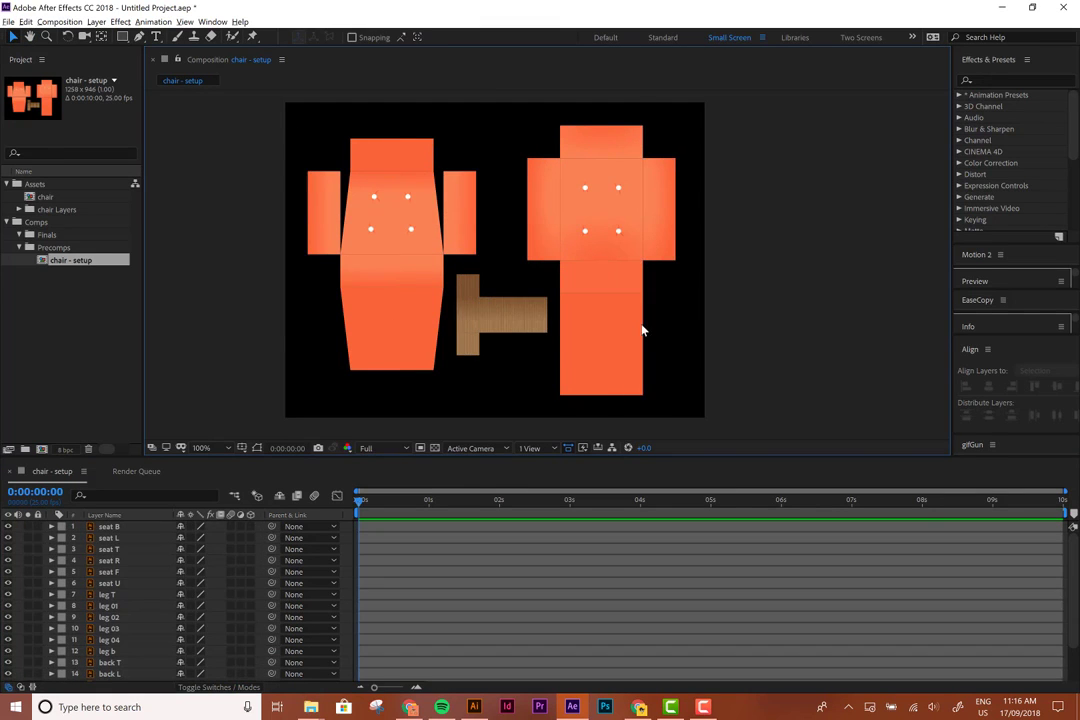
drag(263, 182, 235, 176)
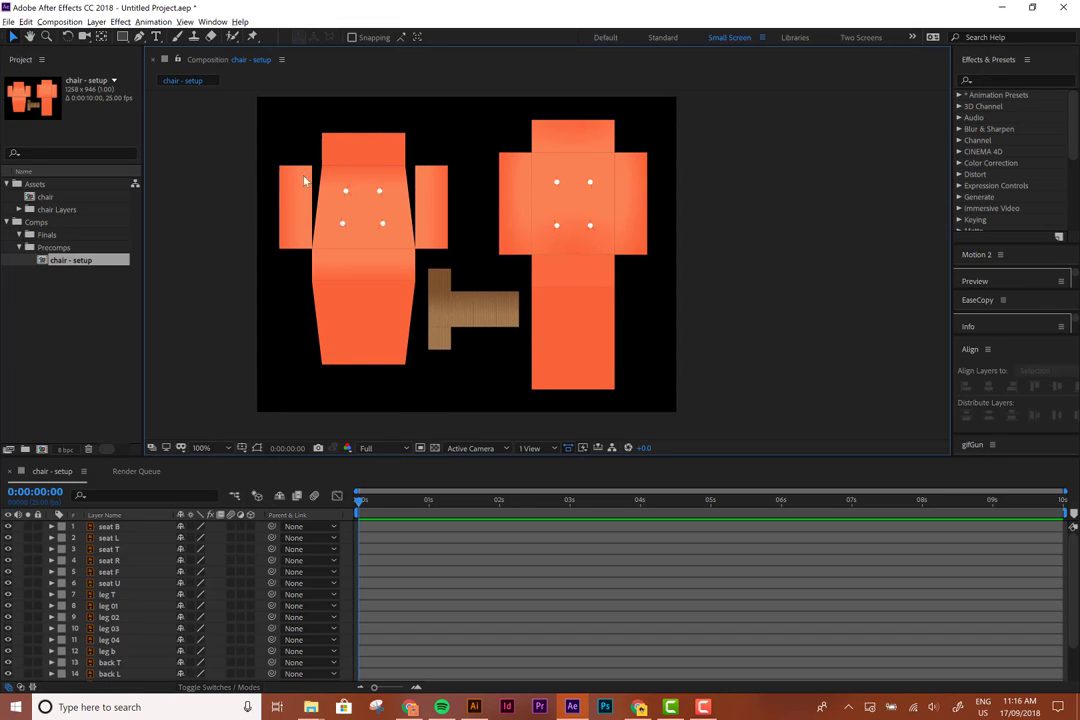
Examine the seat, back and leg pieces of the unfolded chair by selecting each group in the composition, then clear the selection
scroll(398, 232, up, 1)
scroll(398, 232, down, 1)
drag(464, 249, 445, 264)
drag(258, 128, 401, 373)
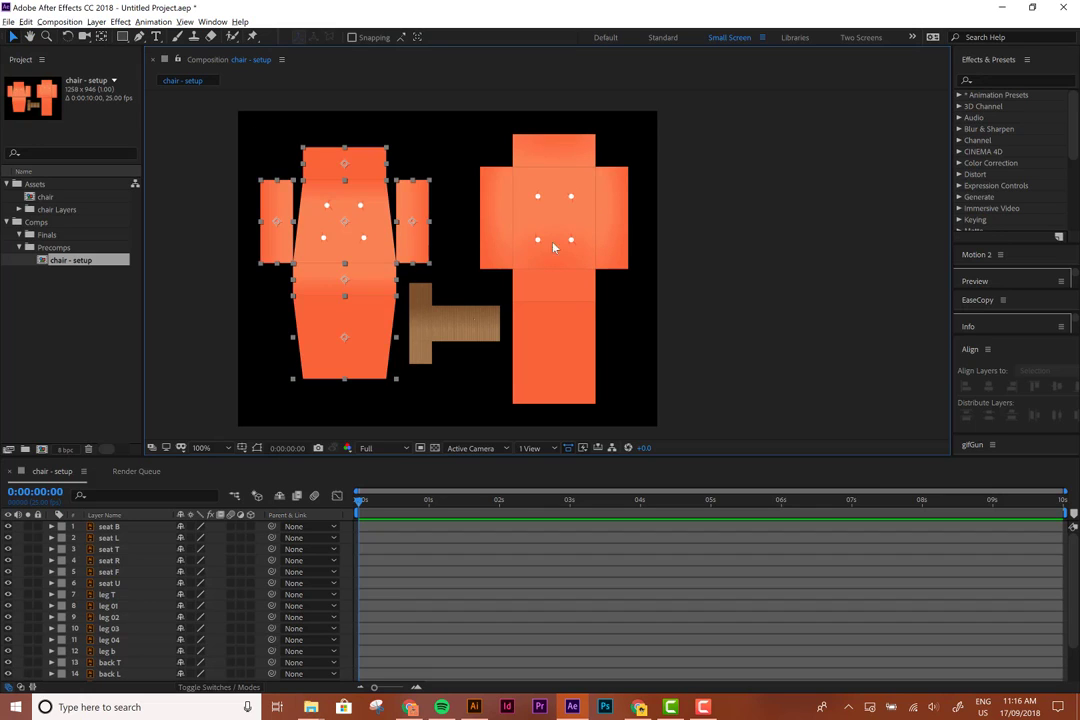
drag(651, 129, 508, 400)
drag(431, 404, 463, 265)
drag(248, 148, 403, 401)
click(441, 411)
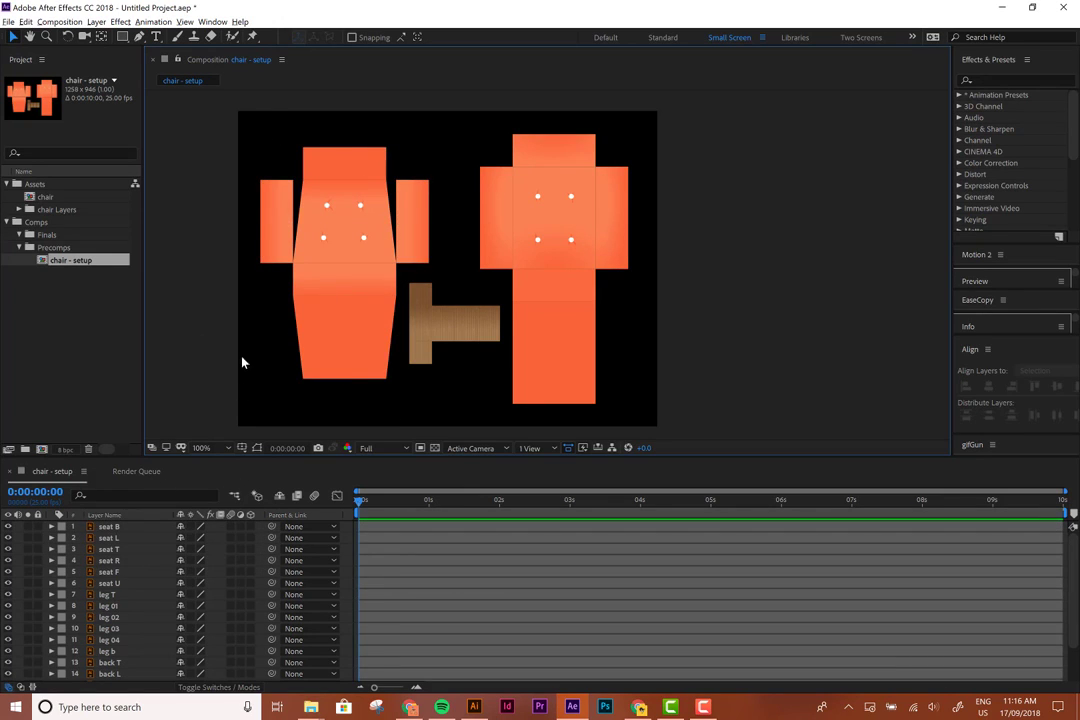
Select the six seat layers and set their label colour to B - Orange
drag(273, 125, 401, 390)
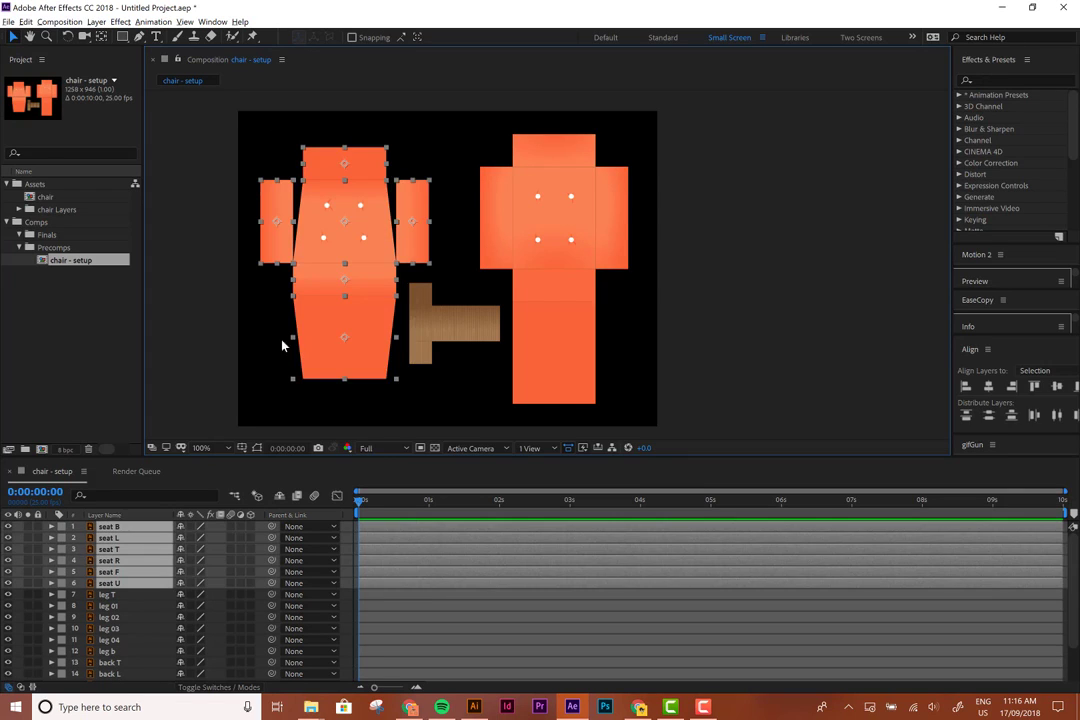
click(62, 541)
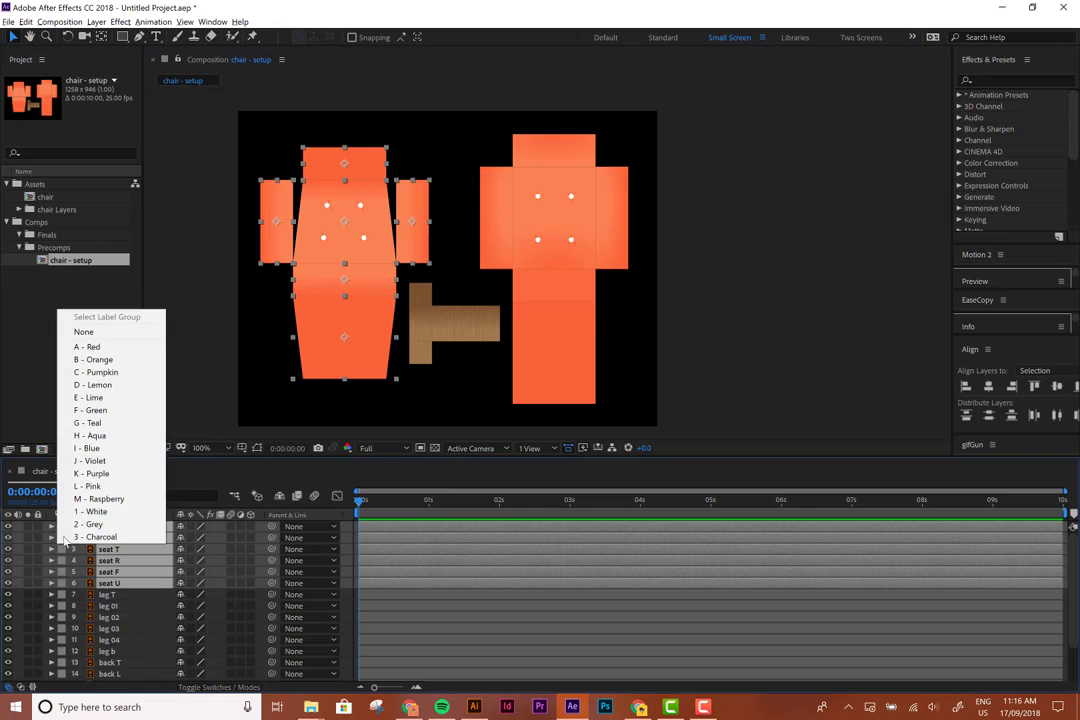
click(93, 359)
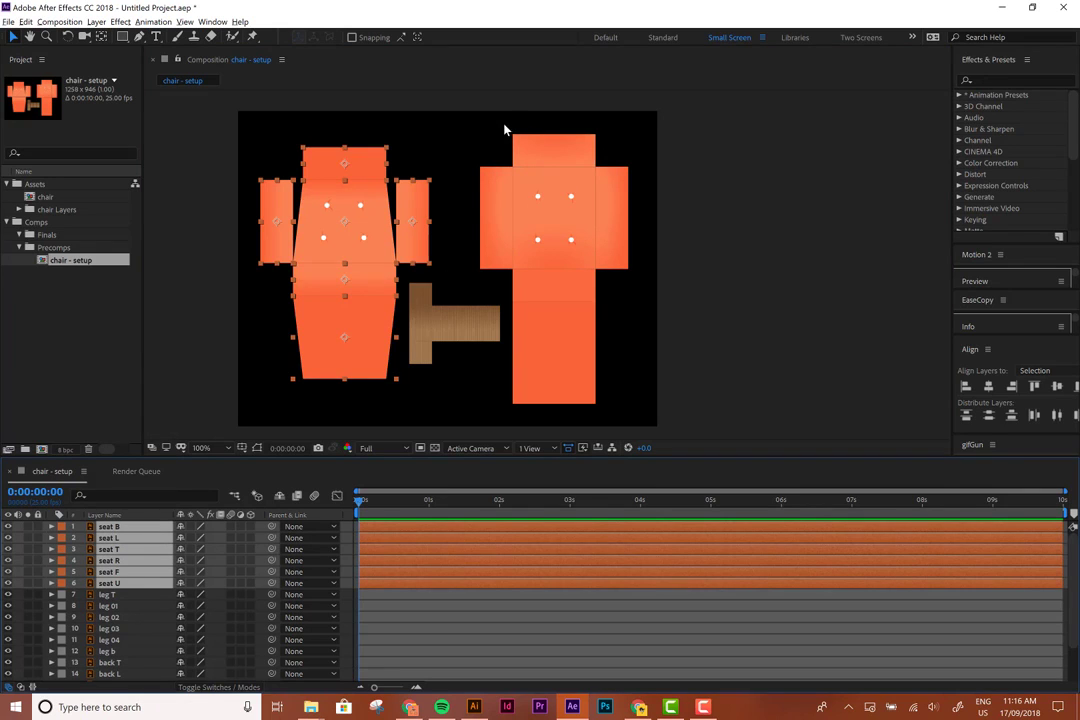
Select all the back layers and set their label colour to C - Pumpkin
drag(504, 126, 617, 405)
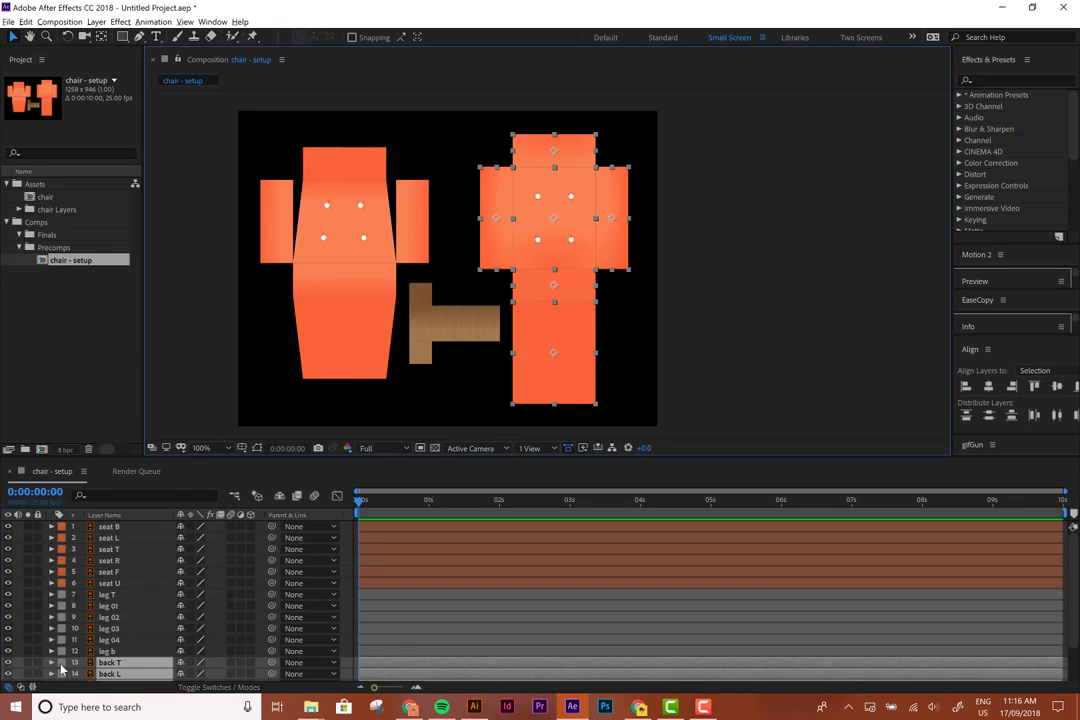
click(61, 670)
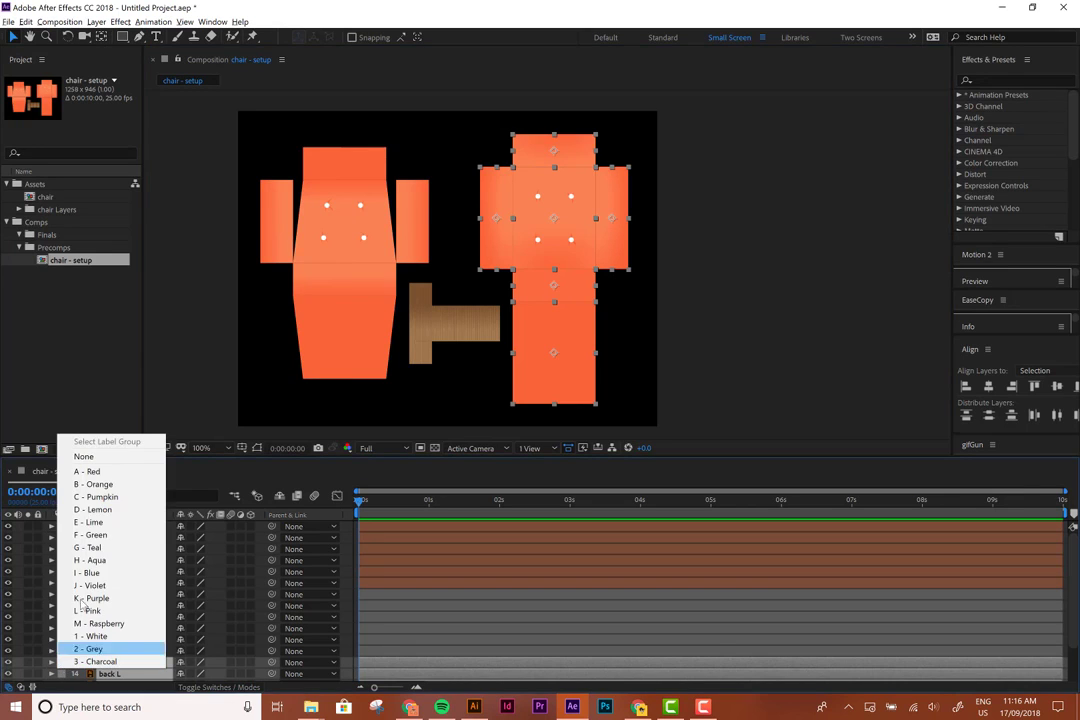
click(110, 486)
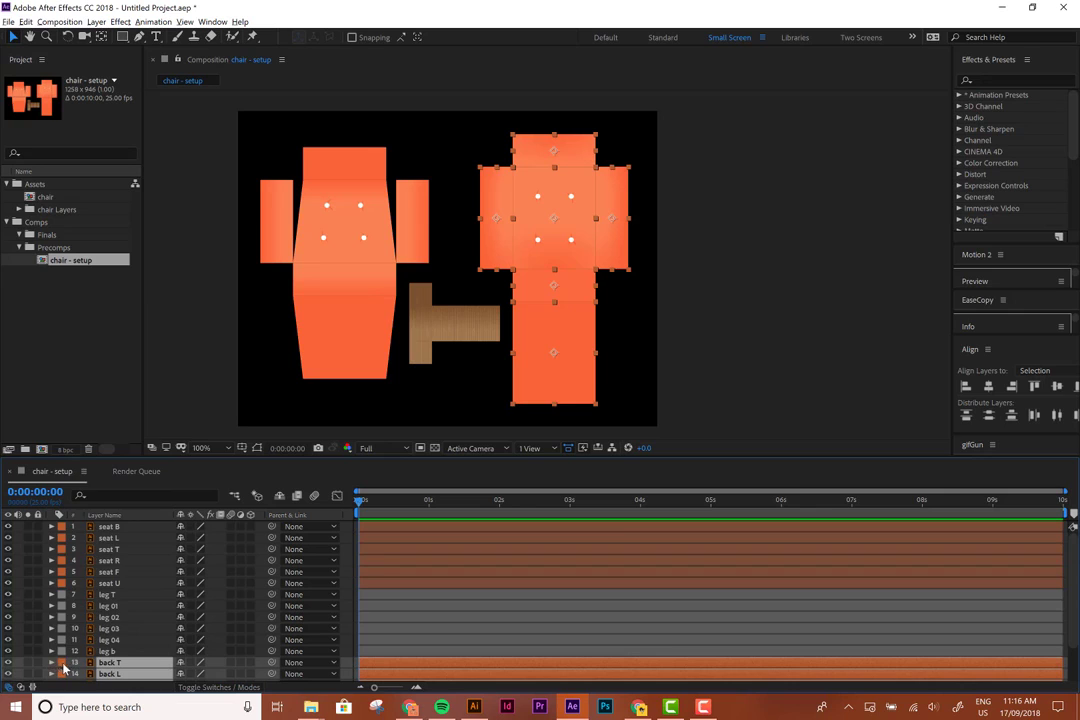
click(62, 670)
click(114, 486)
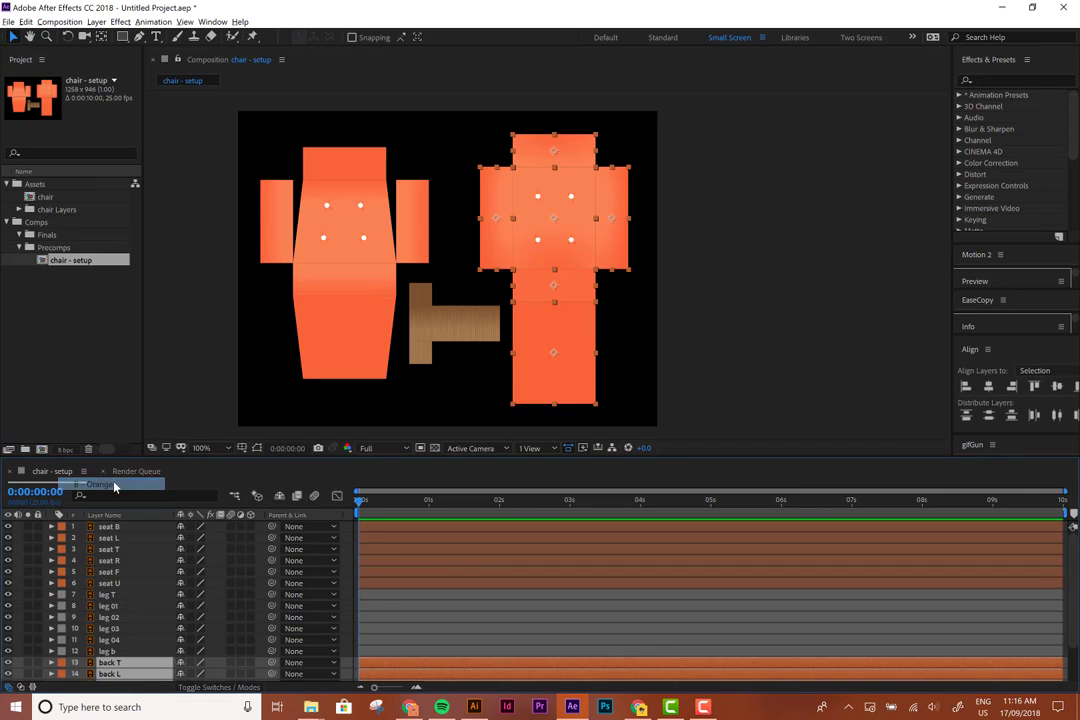
click(62, 671)
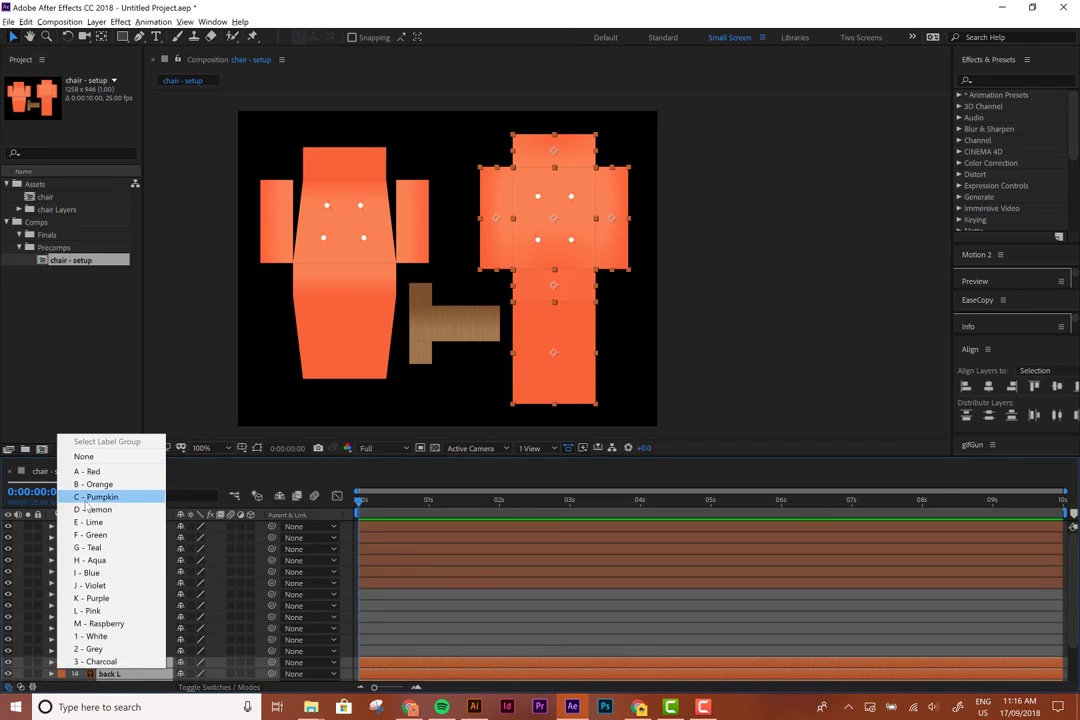
click(87, 497)
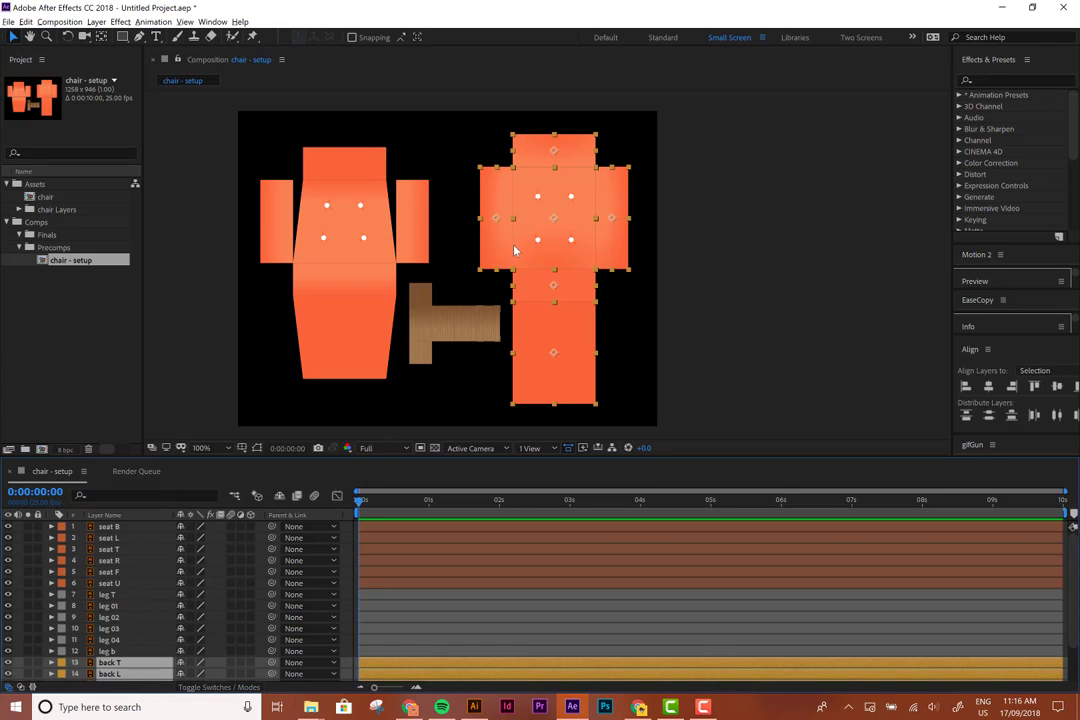
Select the six leg layers, set their label colour to M - Raspberry and clear the selection
click(410, 278)
drag(408, 281, 494, 378)
click(61, 595)
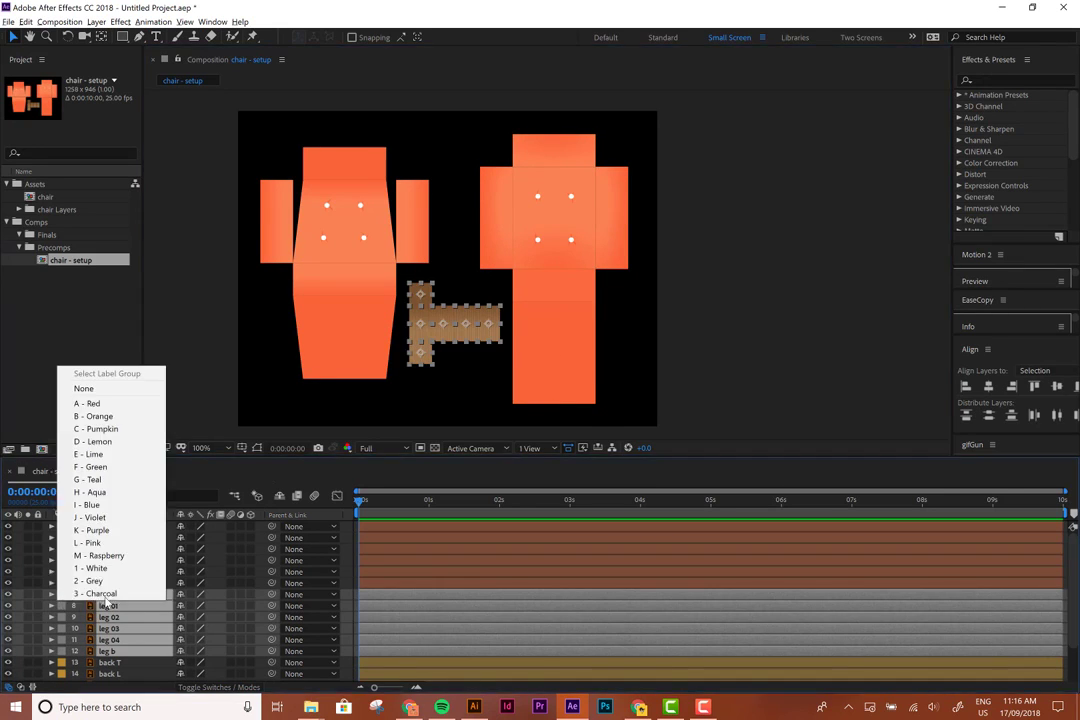
click(95, 552)
click(239, 422)
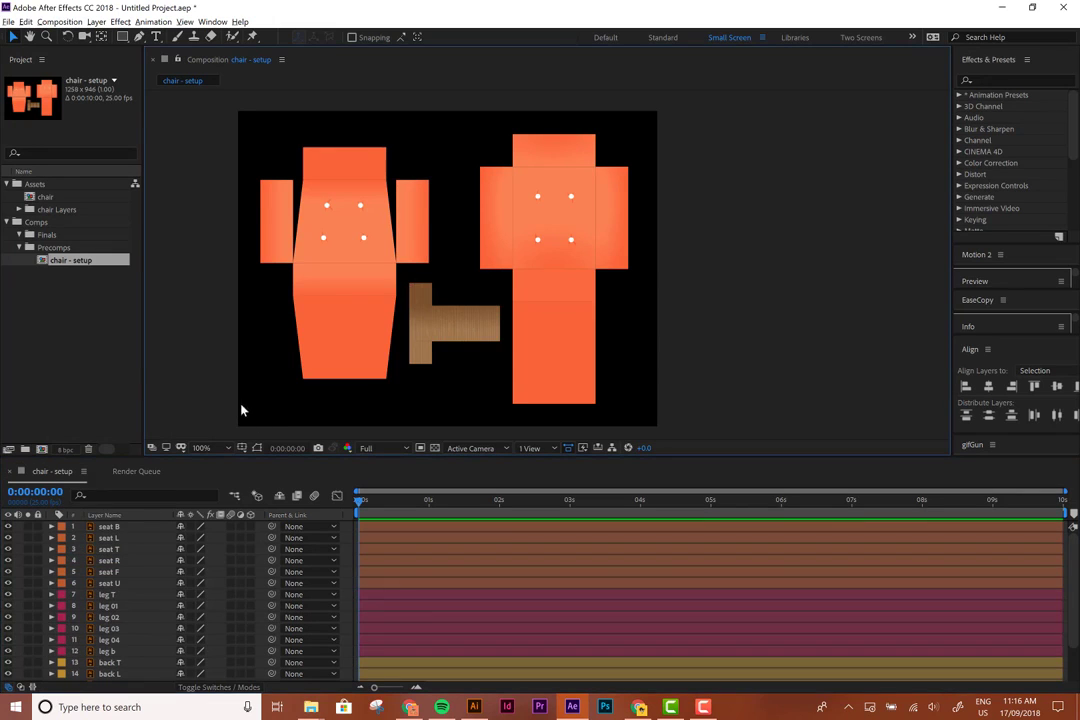
Review the colour-labelled layer stack from the seat to the back layers and select the seat B to seat U group
scroll(278, 350, down, 1)
scroll(364, 614, down, 2)
scroll(365, 613, up, 2)
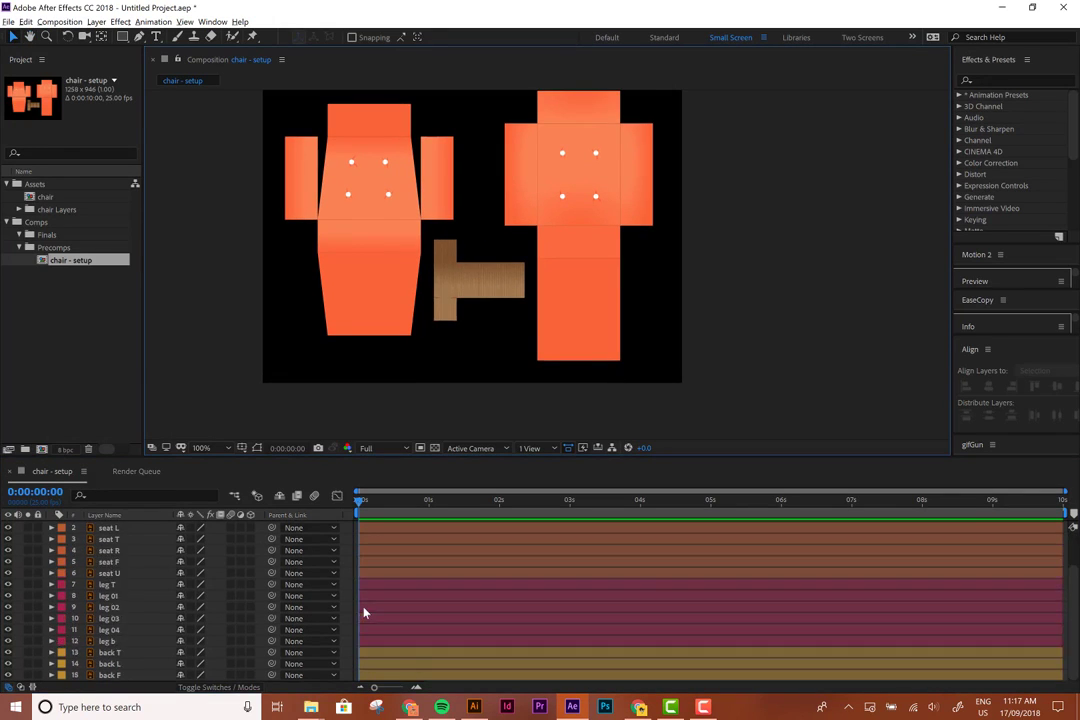
scroll(369, 607, down, 2)
scroll(369, 607, up, 1)
scroll(365, 610, down, 1)
scroll(364, 610, up, 2)
scroll(364, 610, down, 2)
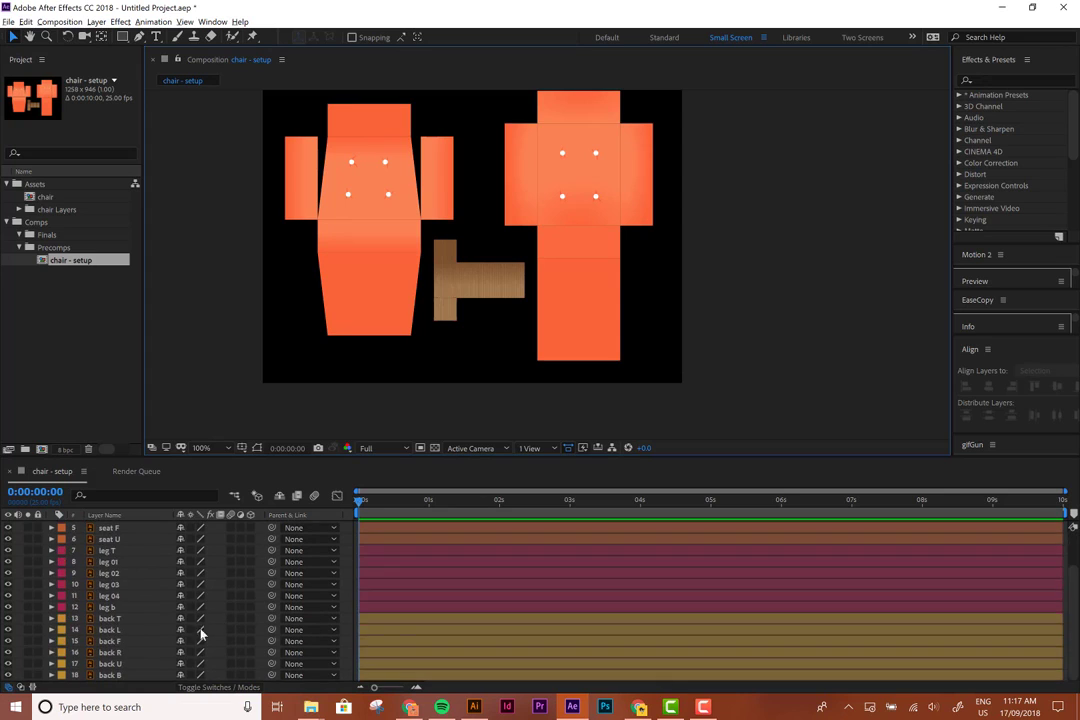
scroll(120, 621, up, 2)
click(118, 571)
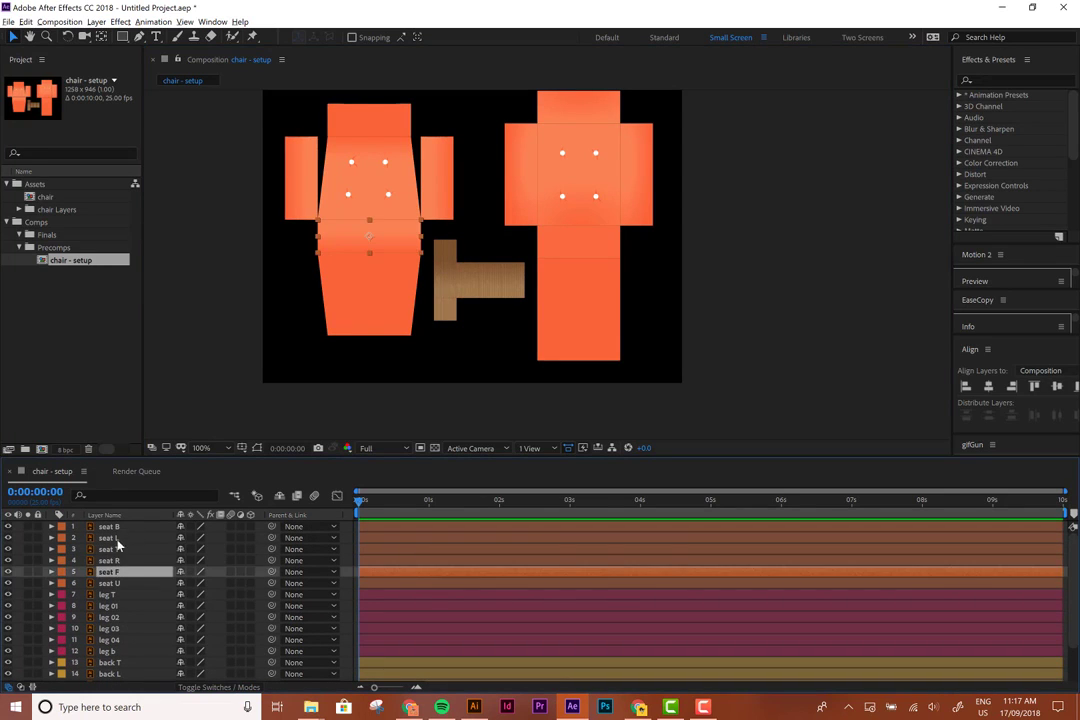
click(108, 526)
shift+click(106, 582)
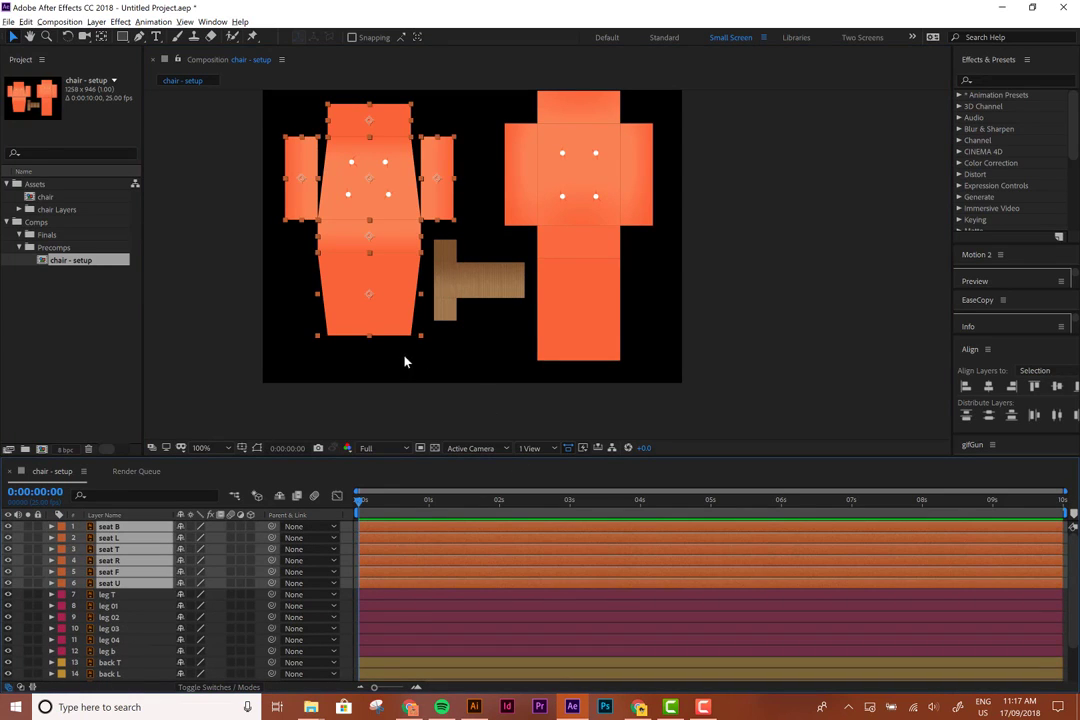
drag(446, 284, 447, 338)
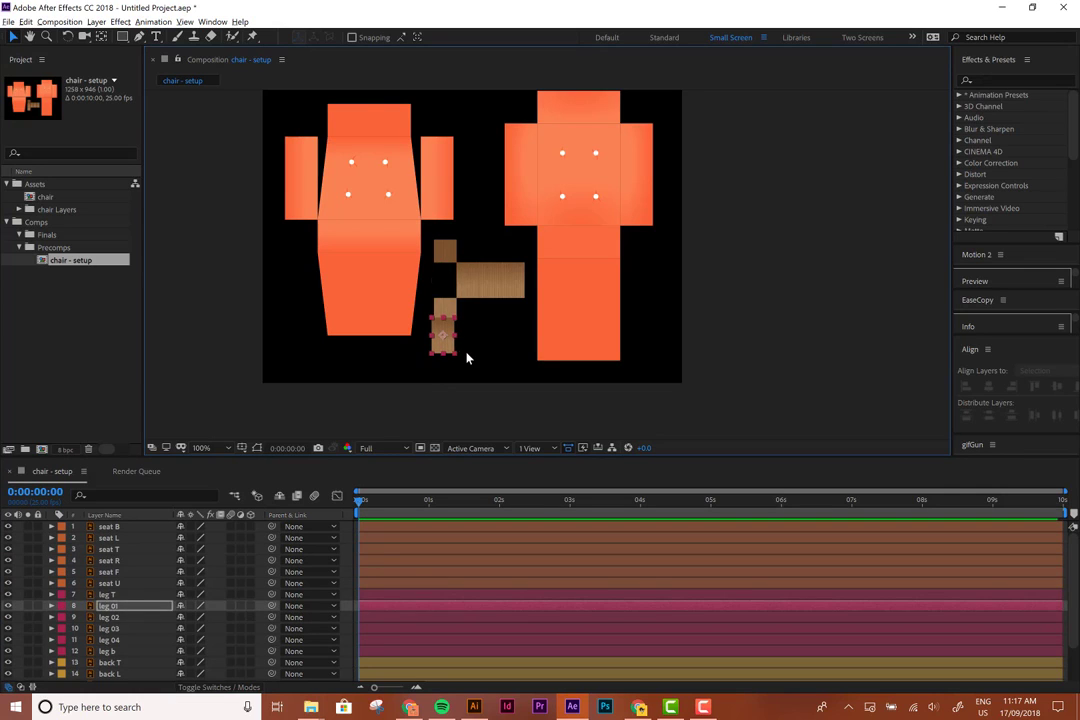
key(ctrl+z)
key(h)
drag(427, 181, 483, 237)
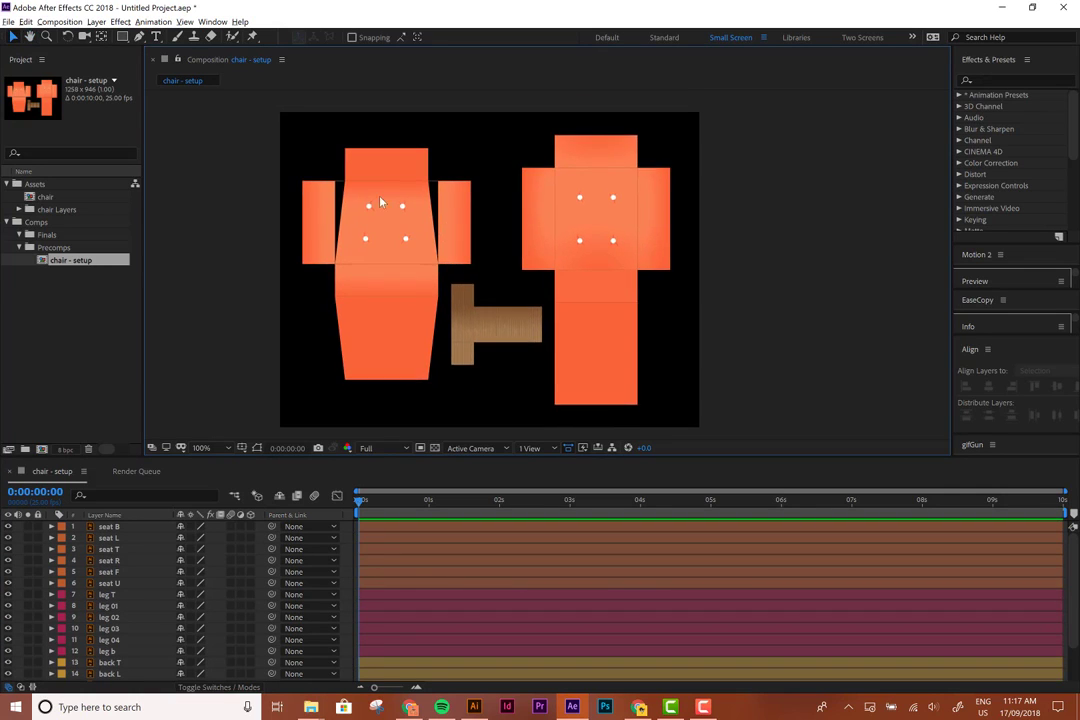
drag(426, 188, 454, 186)
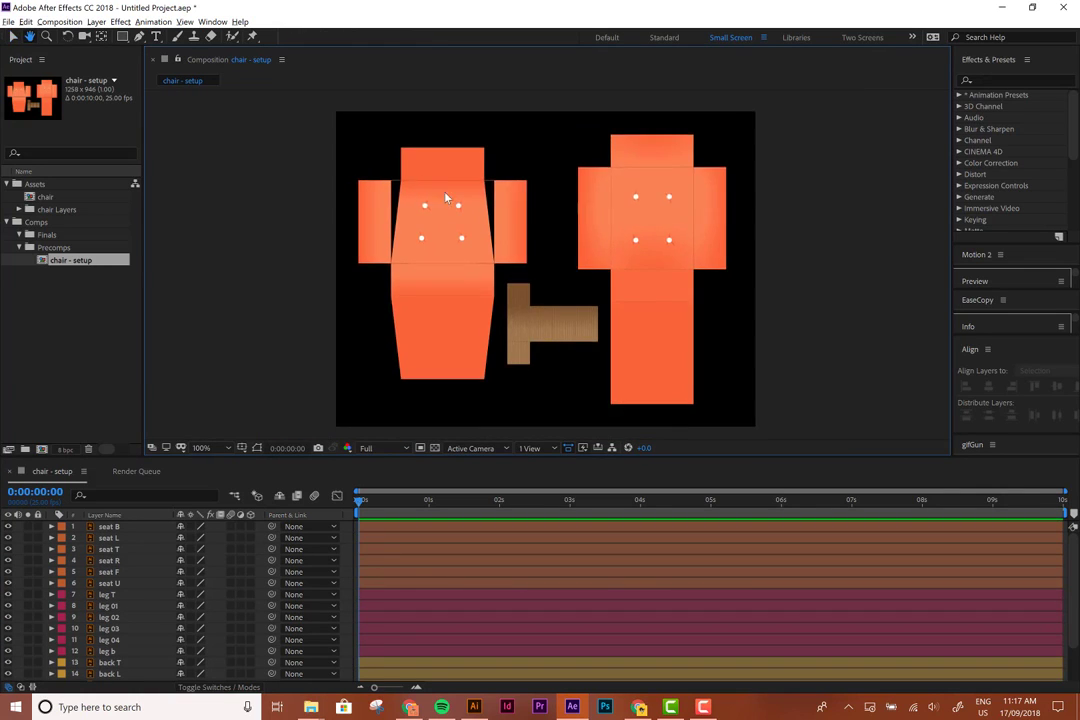
key(v)
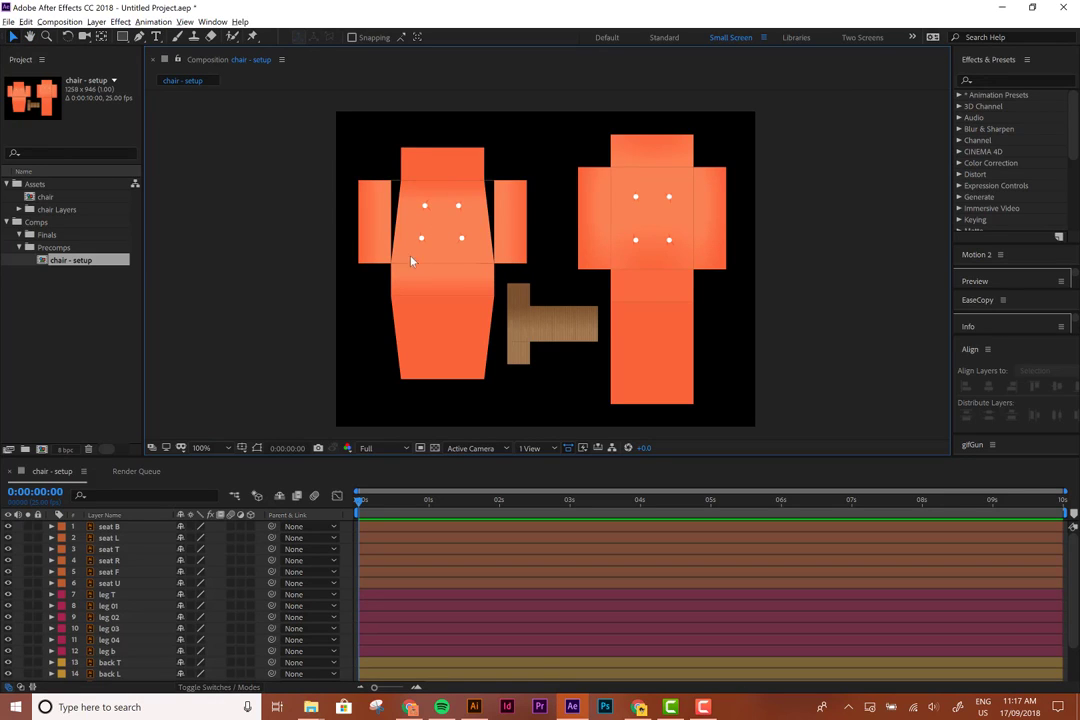
Move the anchor point of the seat B layer to the middle of its lower edge with the Pan Behind tool
click(440, 170)
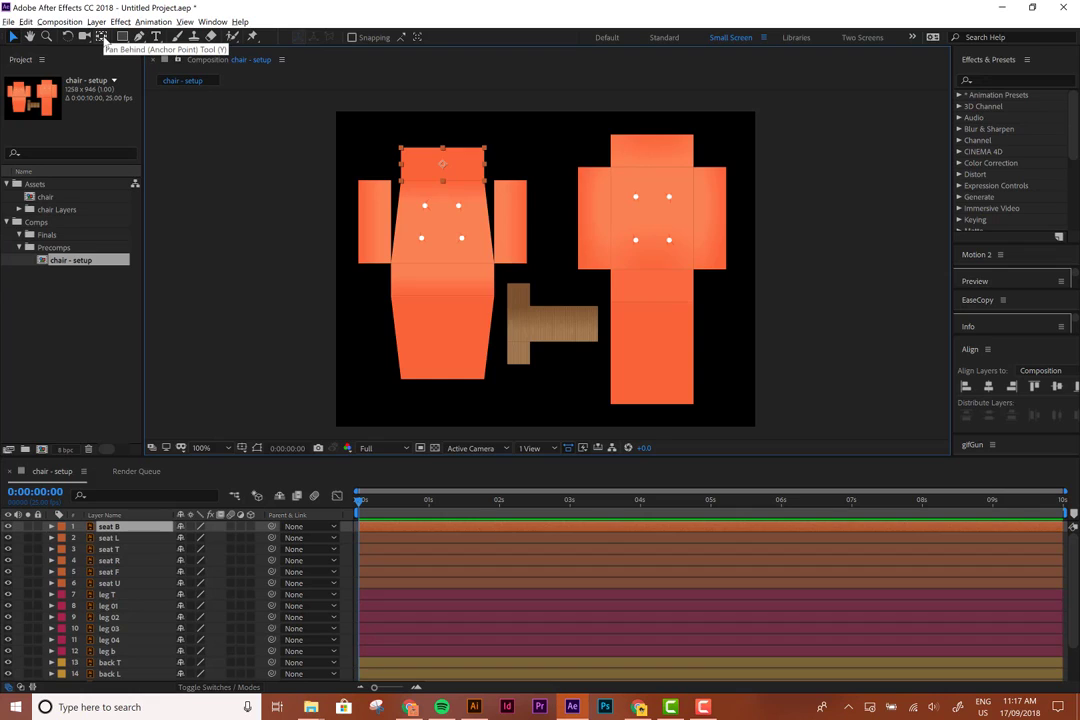
click(102, 37)
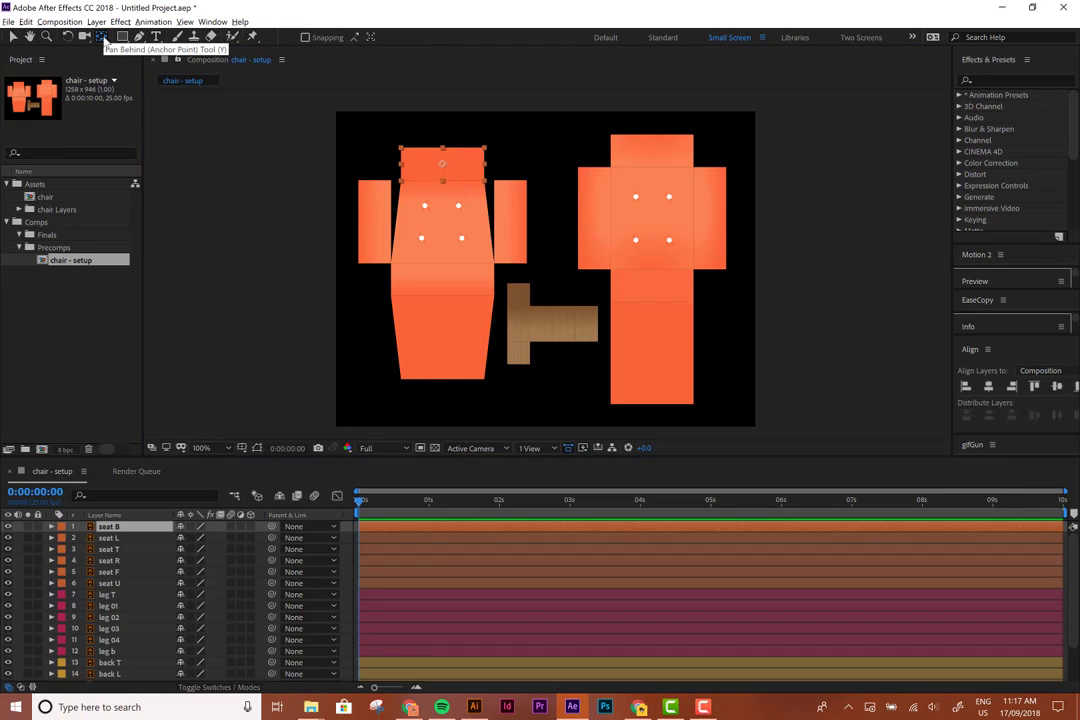
scroll(446, 169, up, 1)
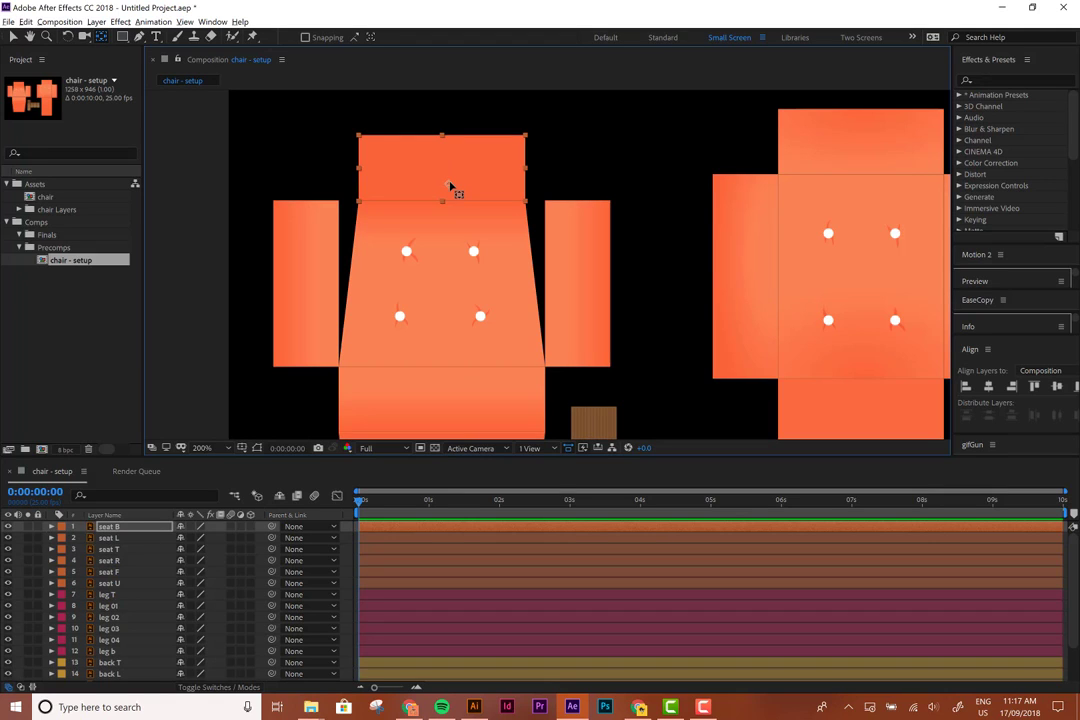
drag(449, 185, 447, 202)
Move the anchor point of the seat F layer to the middle of its upper edge, where it meets seat T
key(h)
drag(475, 246, 479, 226)
scroll(470, 300, down, 5)
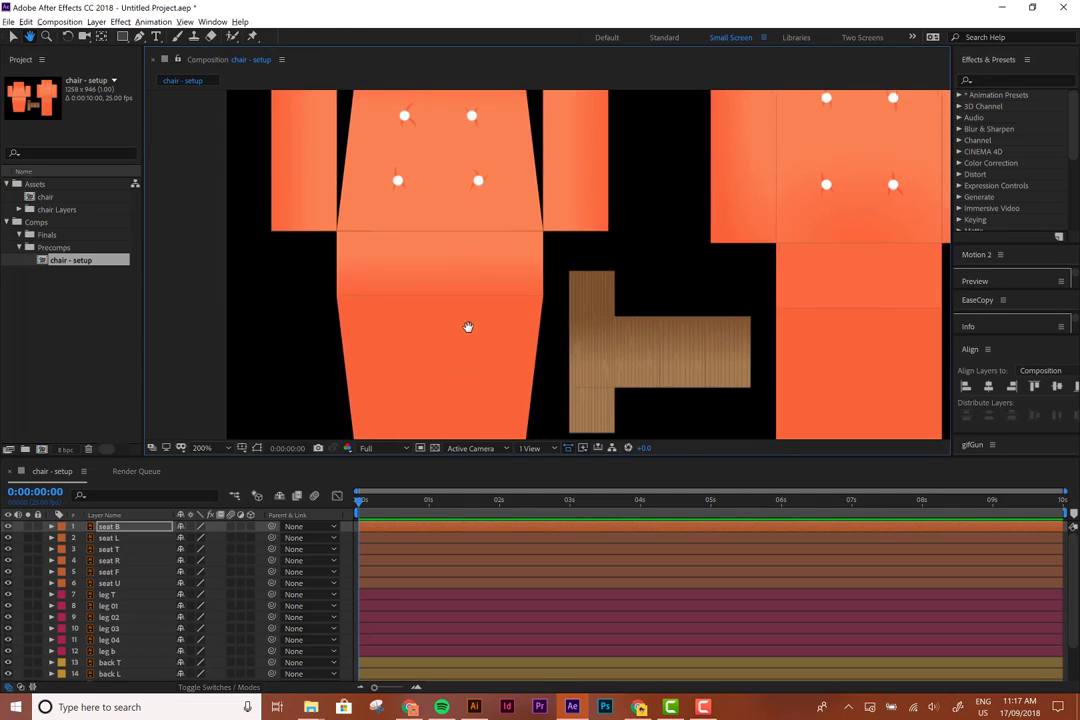
scroll(420, 250, up, 3)
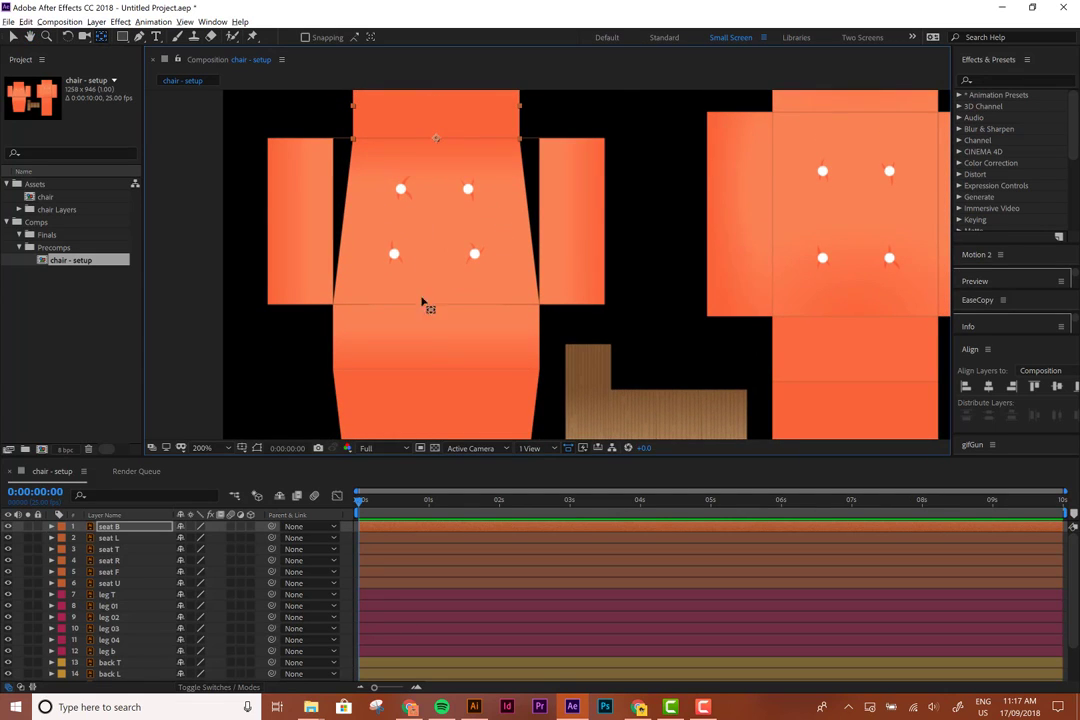
scroll(413, 252, down, 1)
drag(413, 252, 405, 220)
key(v)
click(427, 312)
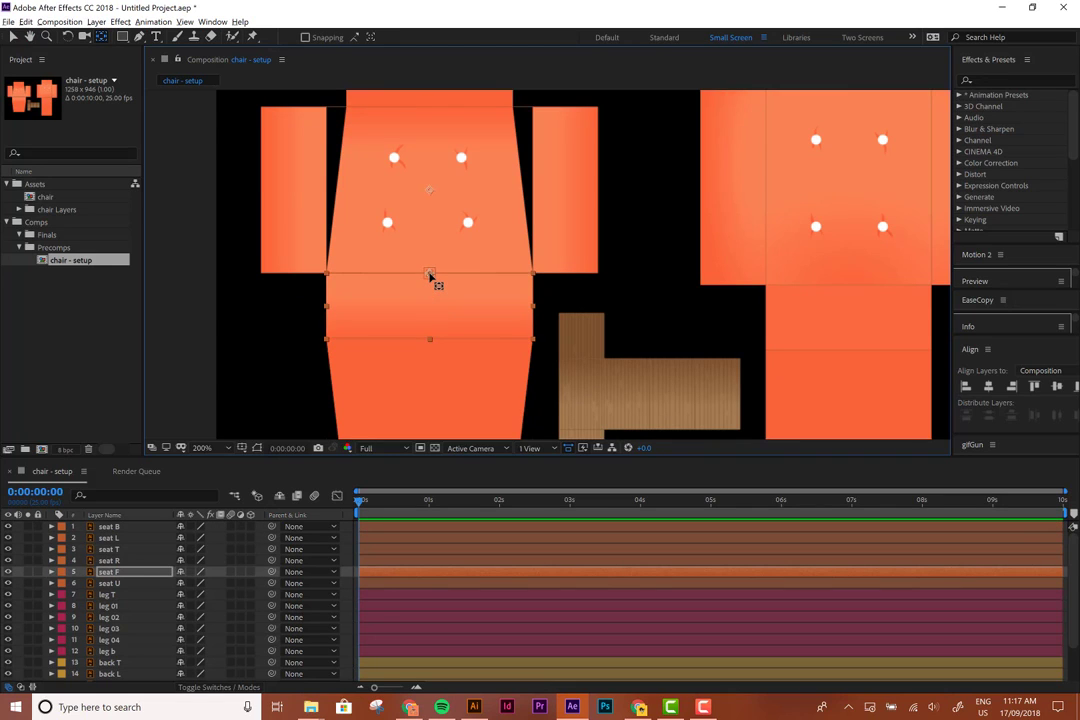
Move the anchor point of the seat U layer to the middle of its upper edge, where it meets seat F
click(424, 392)
key(h)
drag(397, 346, 397, 258)
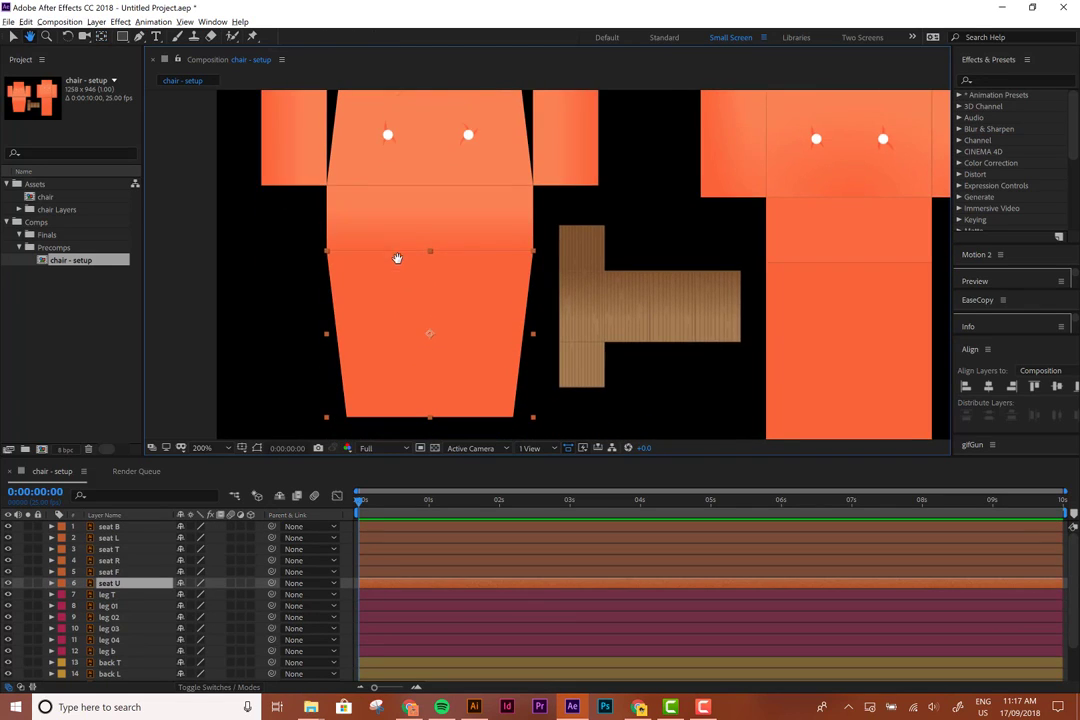
key(y)
drag(429, 333, 432, 260)
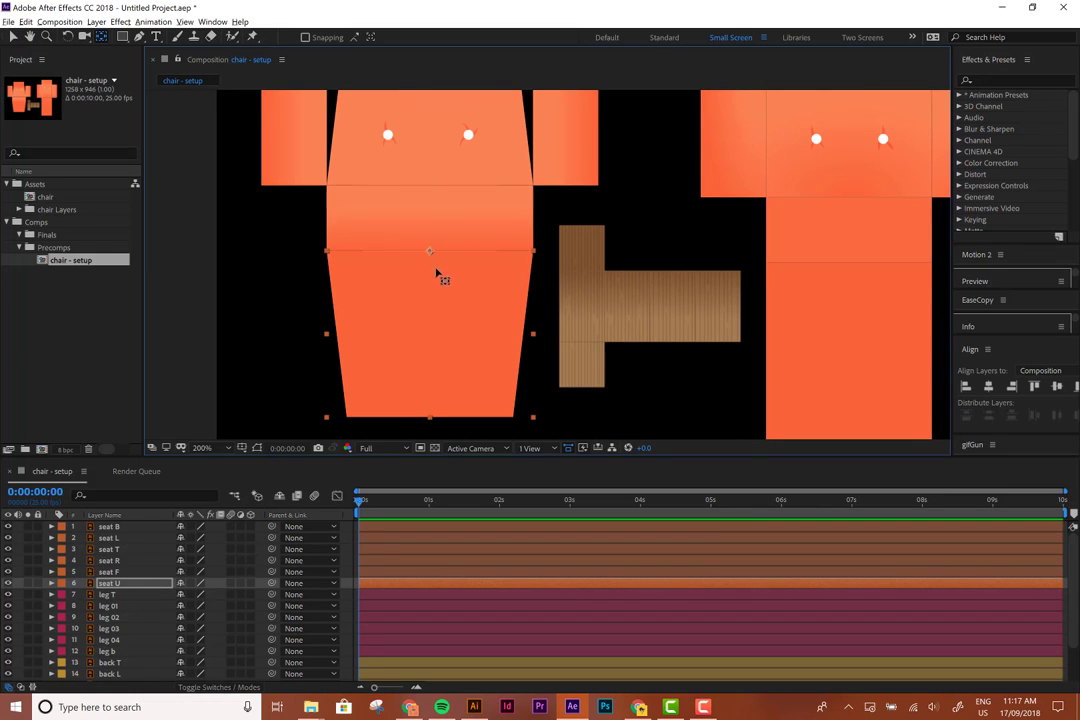
Move the anchor points of the seat R and seat L layers to their lower inner corners, where they touch seat T
key(h)
scroll(436, 258, up, 3)
scroll(439, 270, down, 2)
key(v)
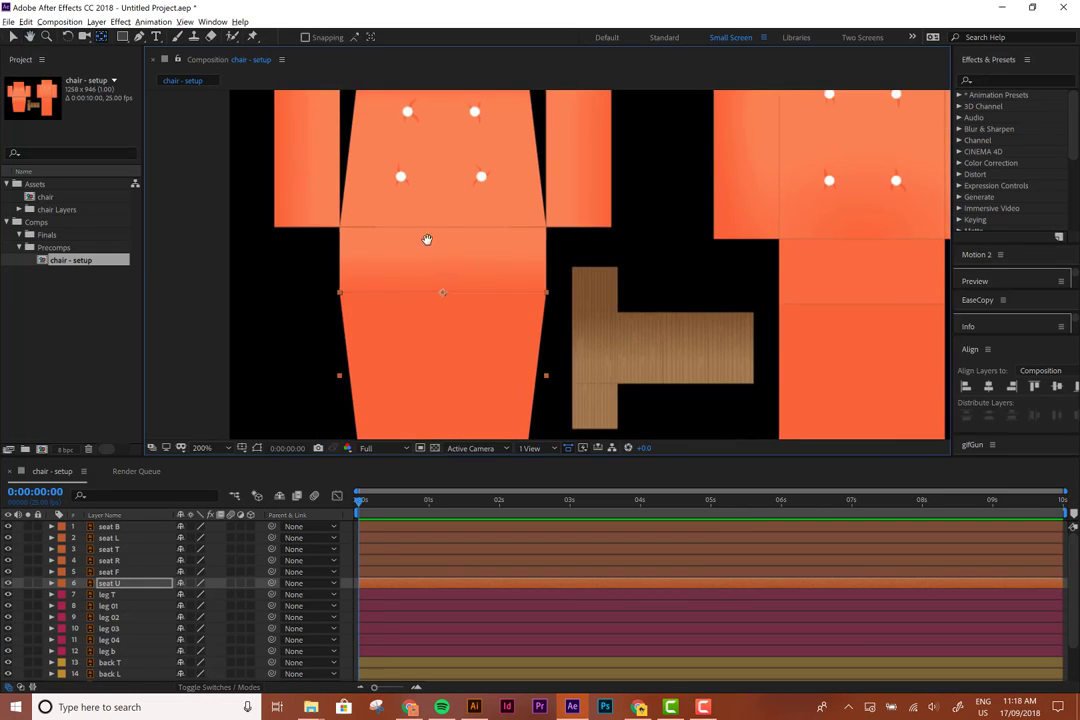
scroll(545, 232, up, 1)
click(545, 230)
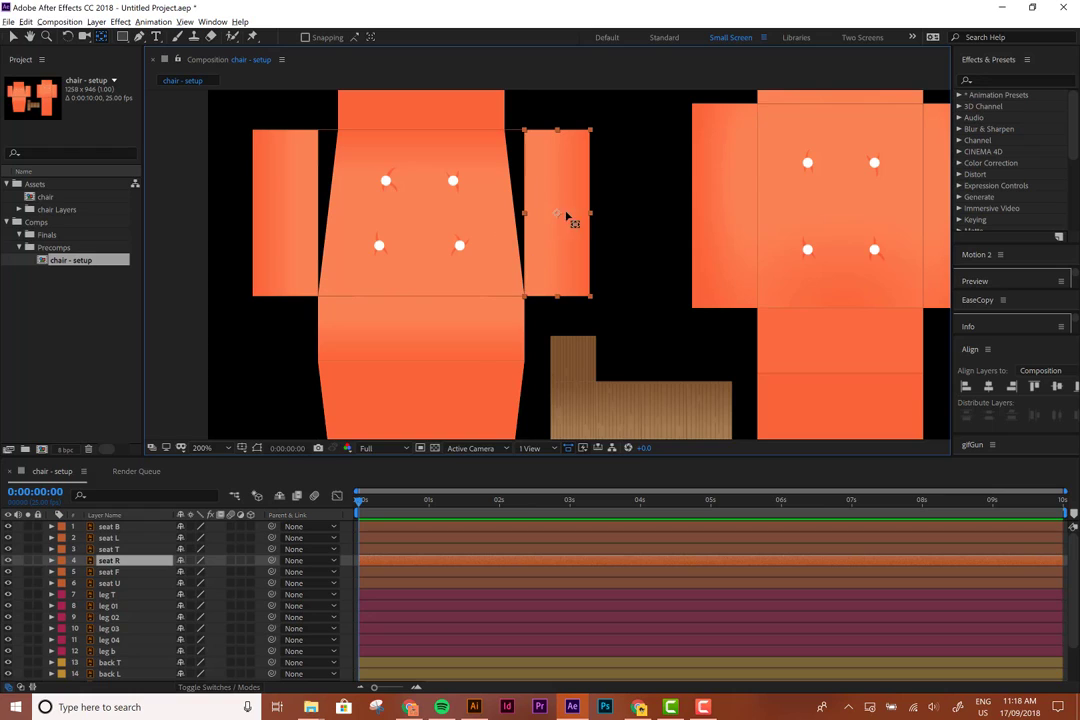
drag(559, 216, 527, 299)
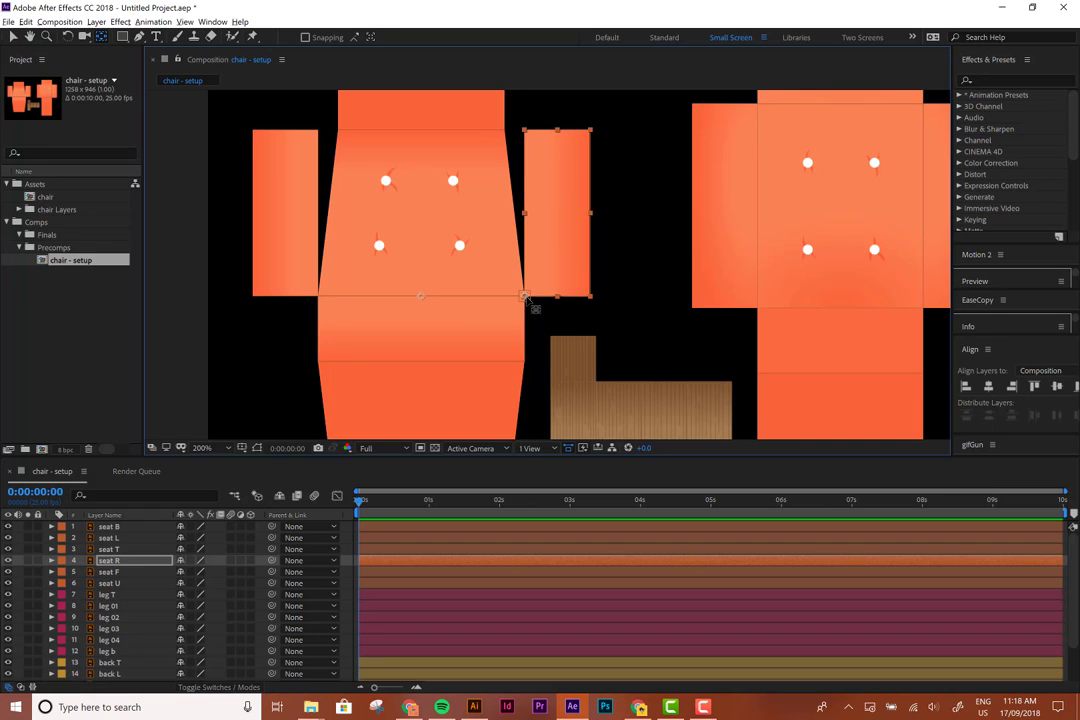
click(282, 218)
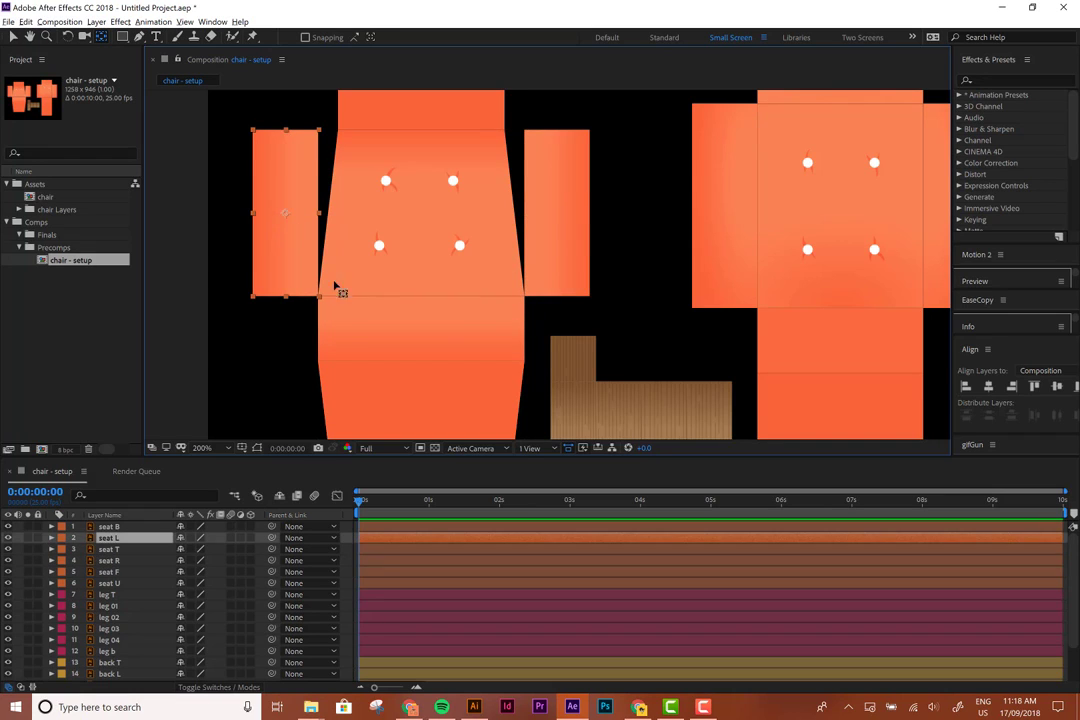
drag(284, 213, 322, 297)
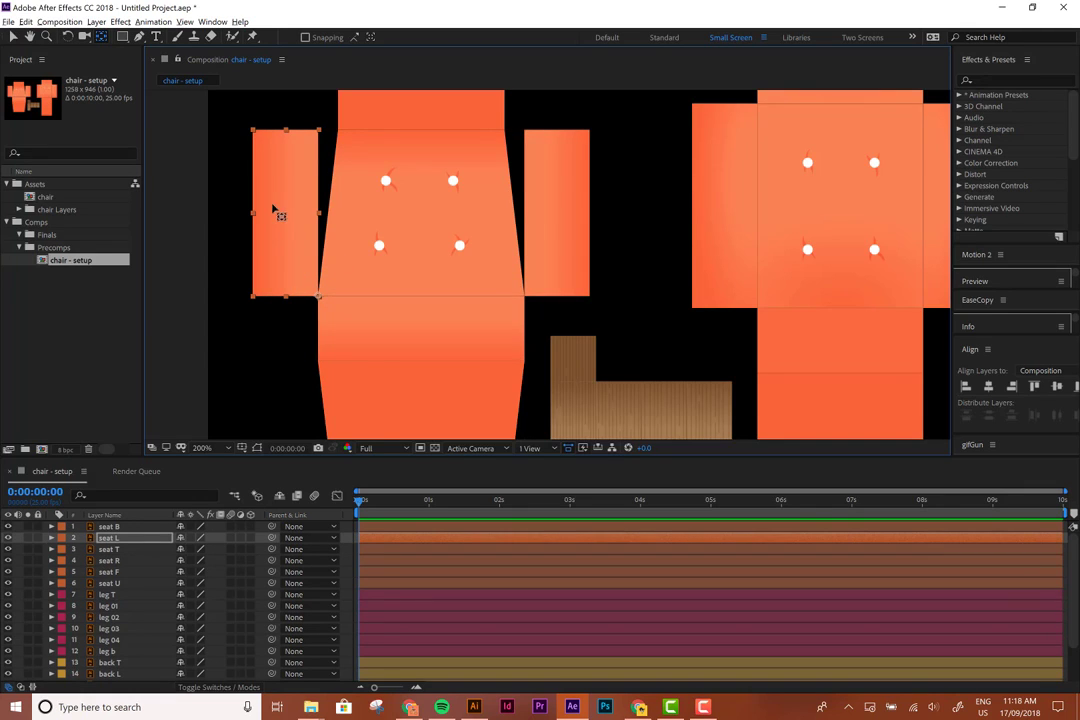
Select the seat L, seat R, seat B and seat F layers together and parent them to seat T
key(v)
shift+click(557, 210)
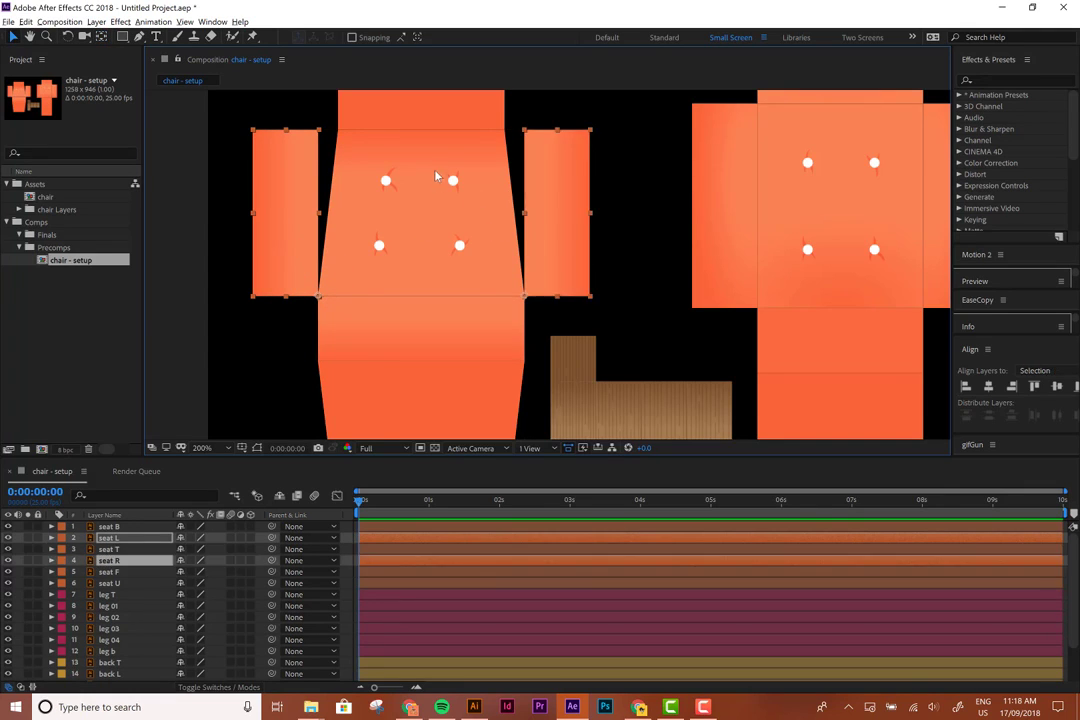
shift+click(455, 120)
shift+click(458, 338)
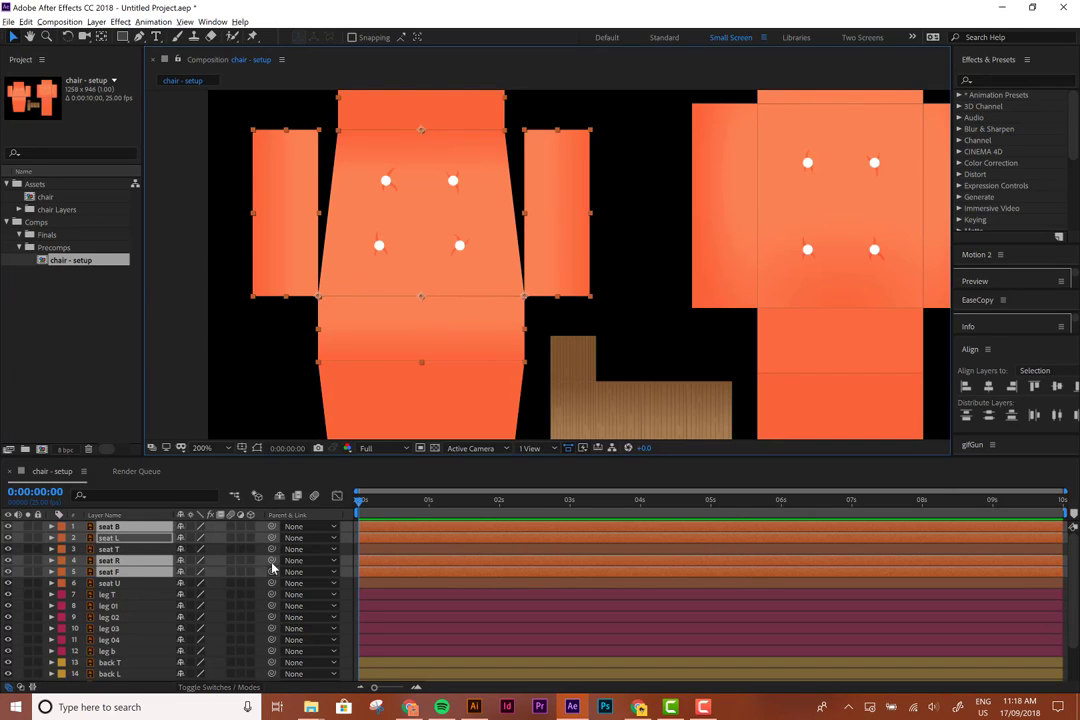
drag(271, 560, 120, 551)
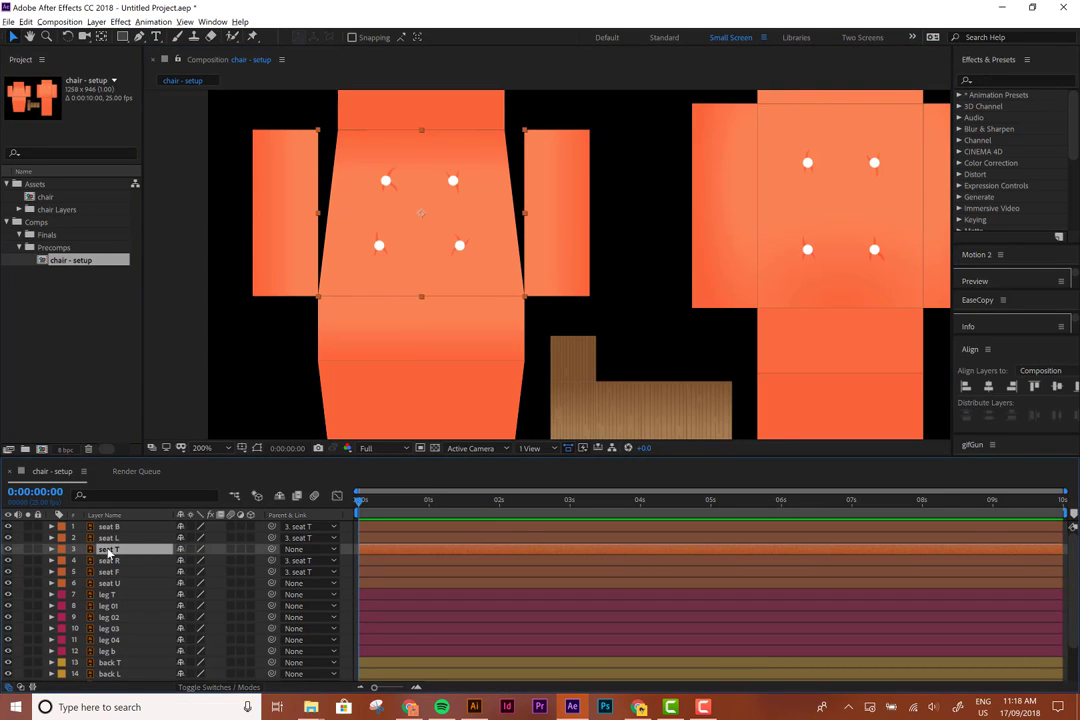
Go through the seat layers from seat B to seat U and parent the seat U layer to seat F
click(116, 528)
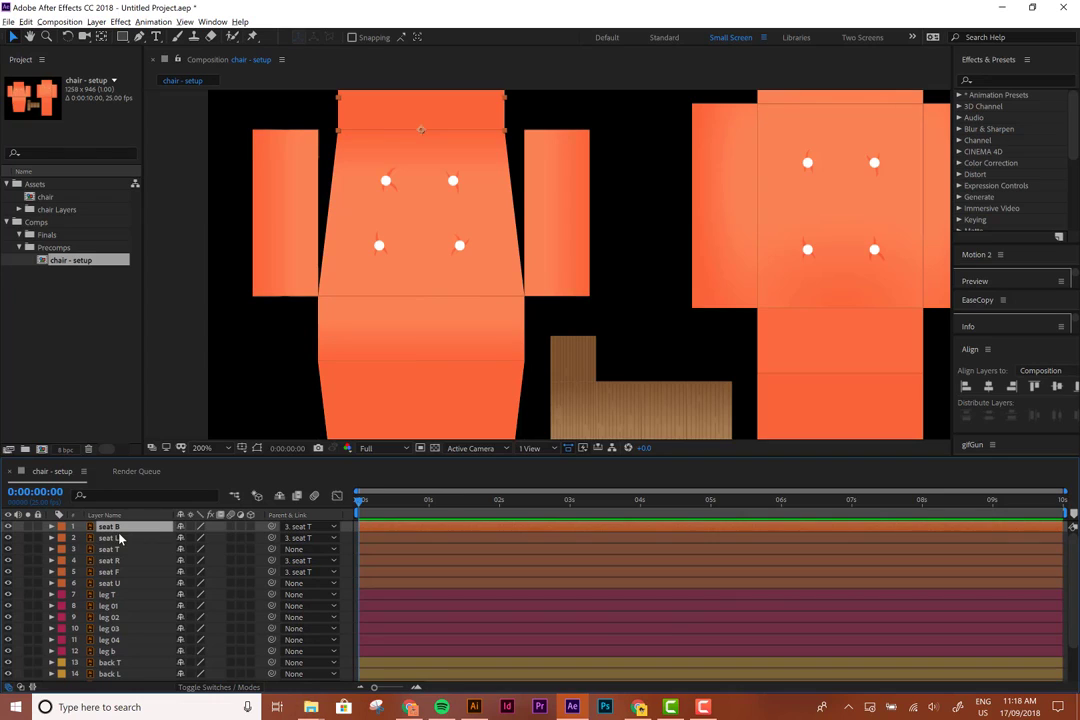
click(118, 539)
click(125, 550)
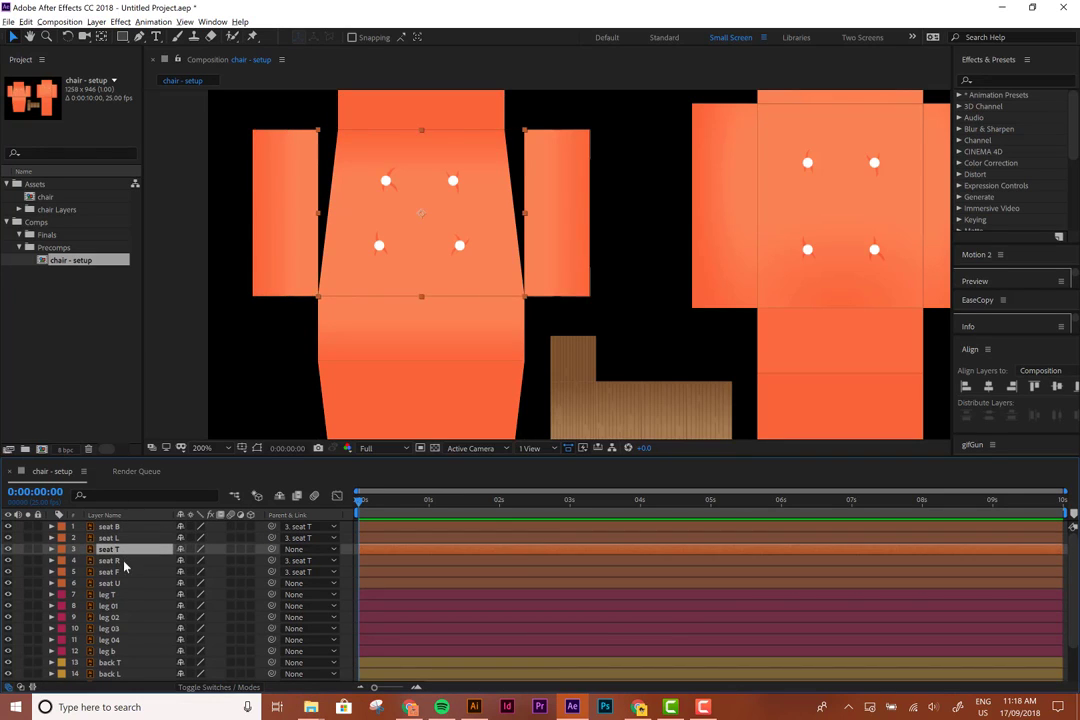
click(122, 561)
click(118, 572)
click(118, 583)
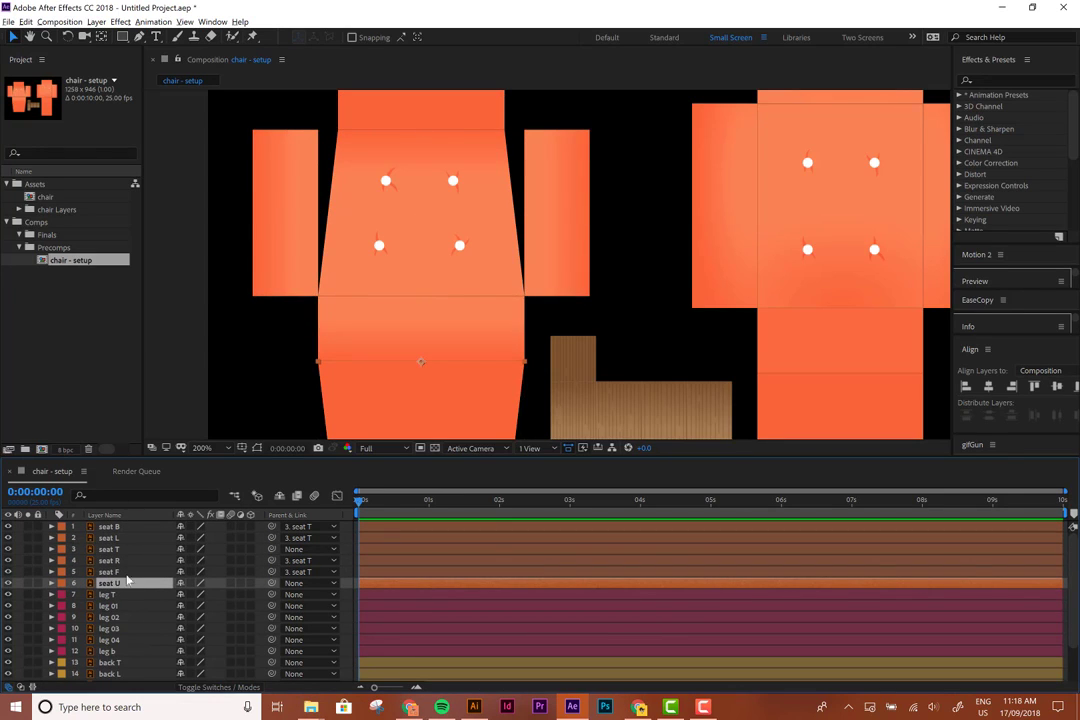
click(287, 347)
drag(287, 347, 459, 290)
click(440, 297)
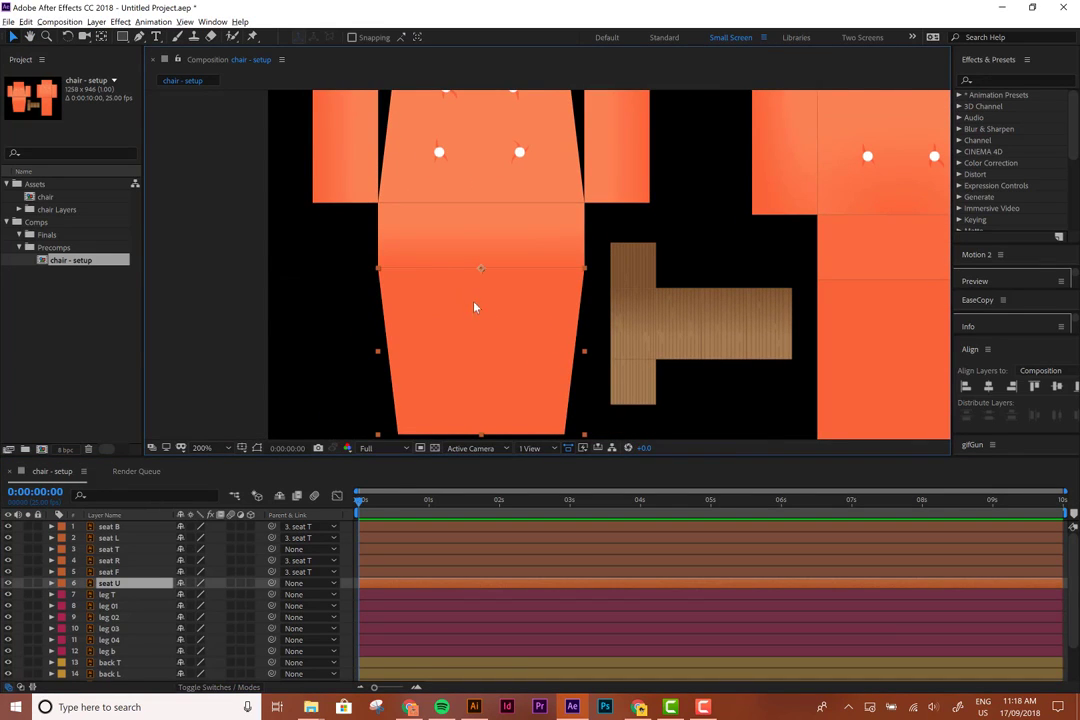
drag(272, 584, 118, 573)
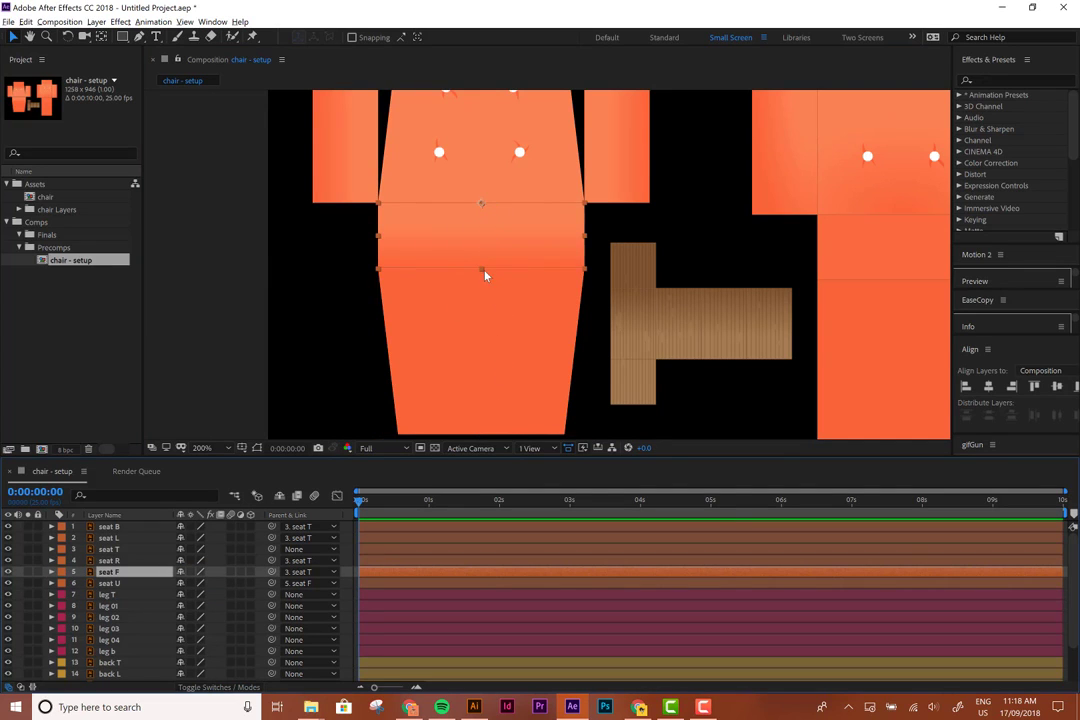
Examine the seat hierarchy in the full layout by selecting seat F, seat T and seat U in turn
scroll(482, 273, down, 1)
drag(465, 281, 410, 338)
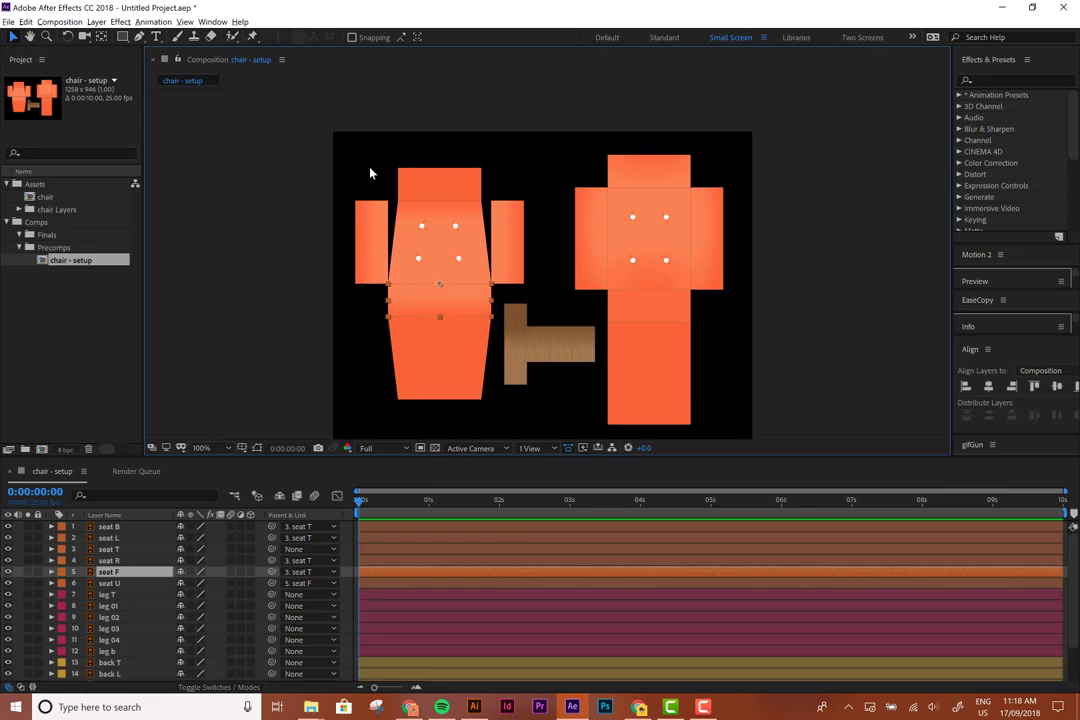
click(377, 197)
drag(340, 192, 300, 165)
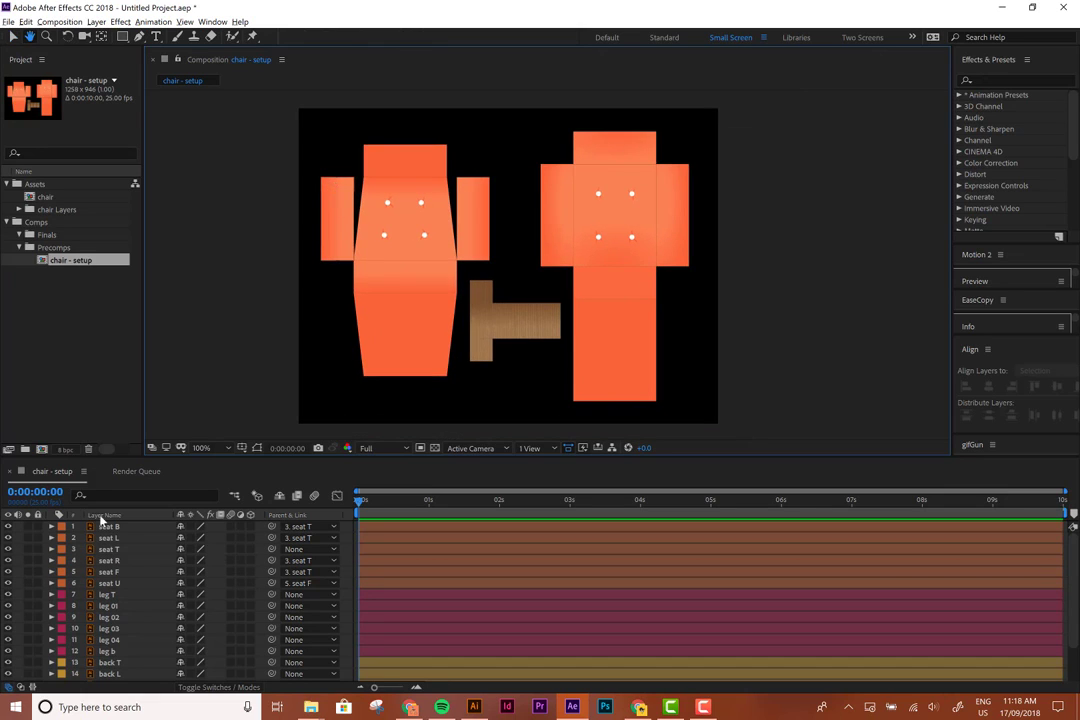
click(120, 573)
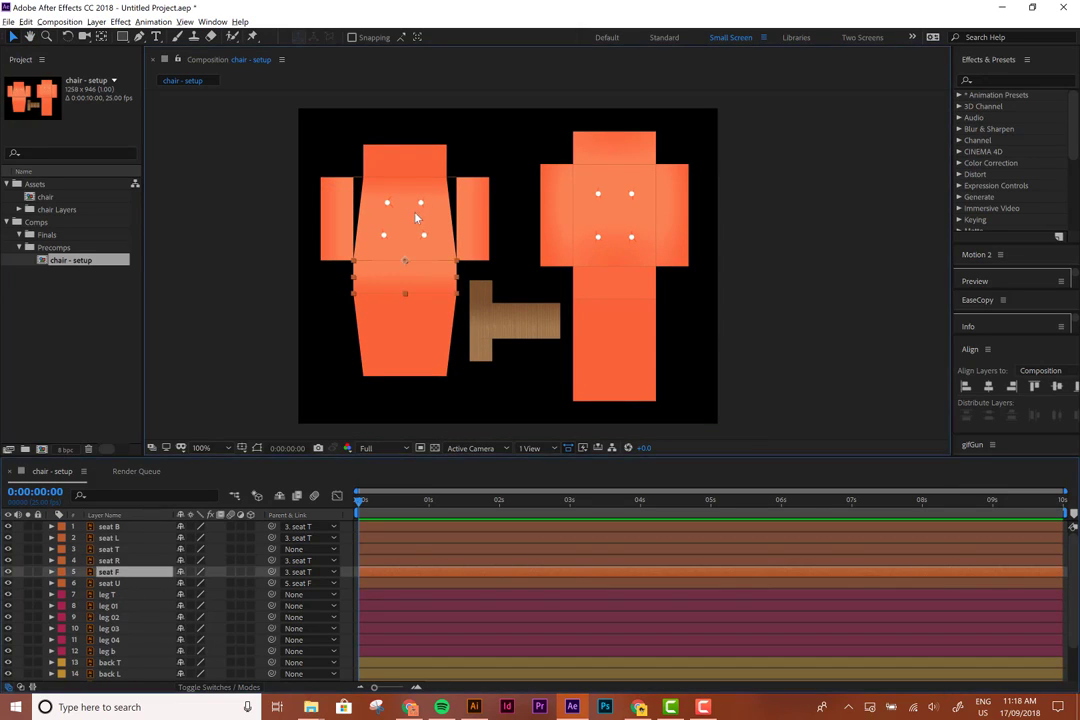
click(427, 231)
mouse_move(399, 226)
mouse_down()
mouse_move(388, 222)
mouse_move(413, 224)
mouse_move(383, 218)
mouse_move(405, 217)
mouse_up()
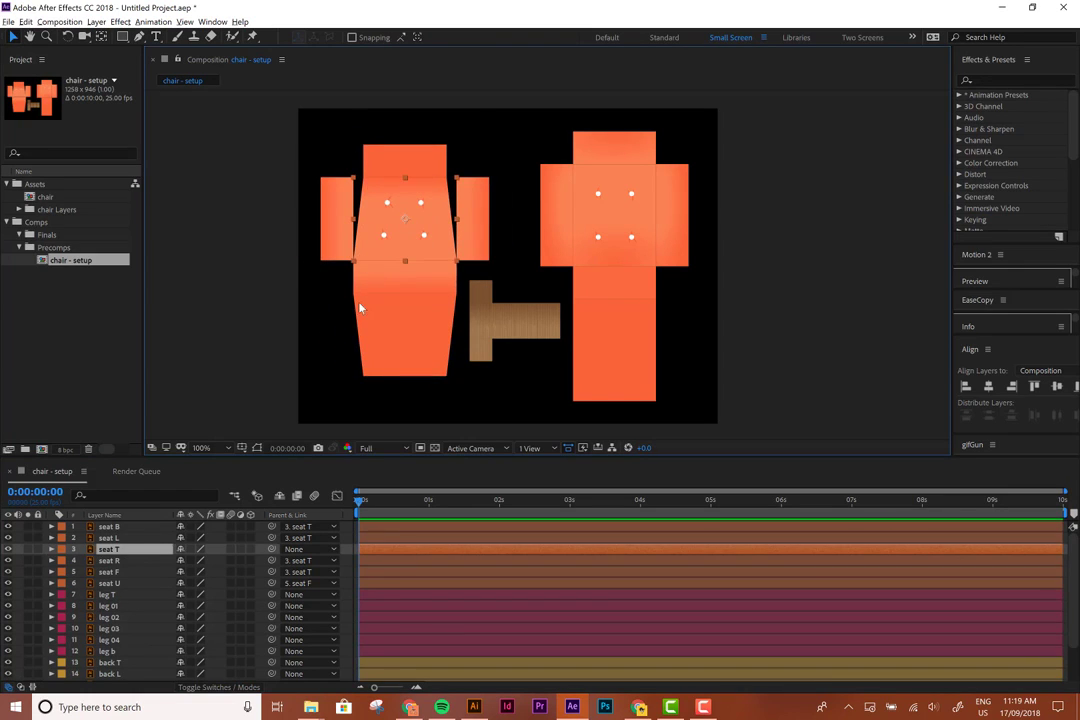
click(125, 583)
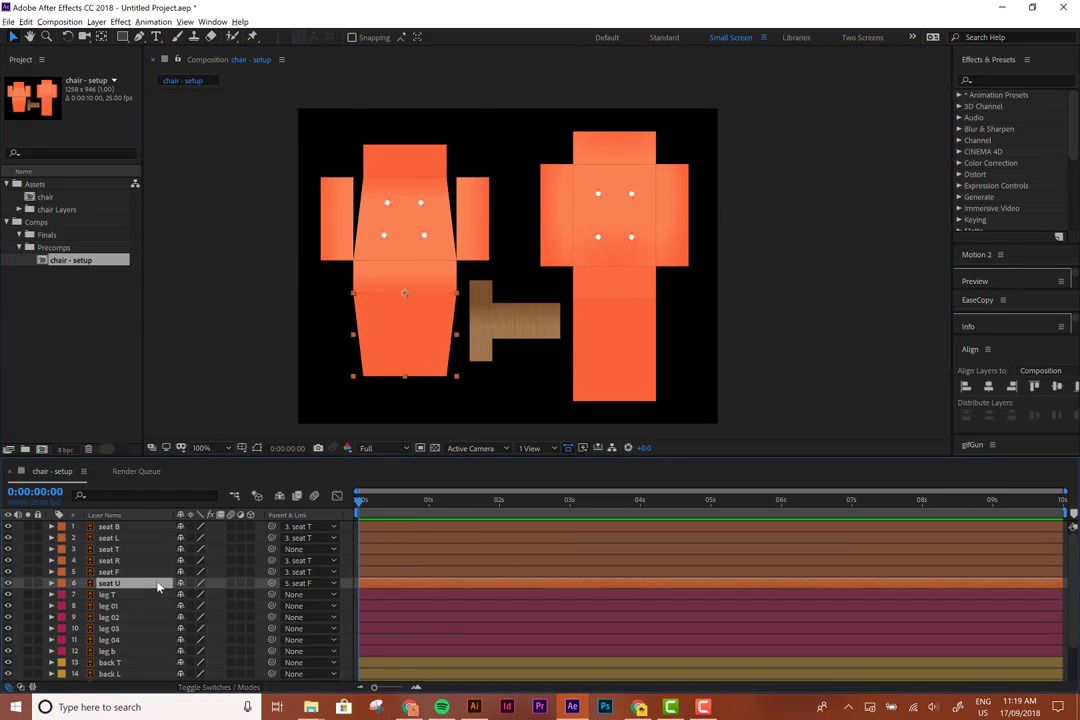
Select all six seat layers in the composition, turn them into 3D layers and clear the selection
click(349, 119)
drag(349, 119, 465, 352)
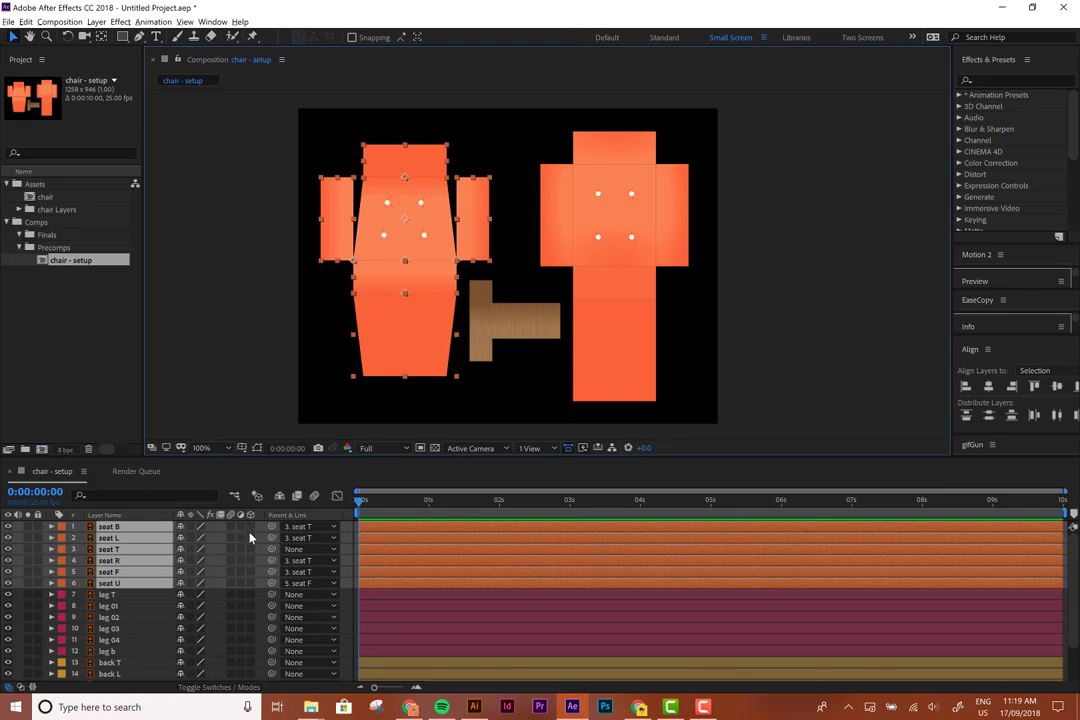
click(251, 584)
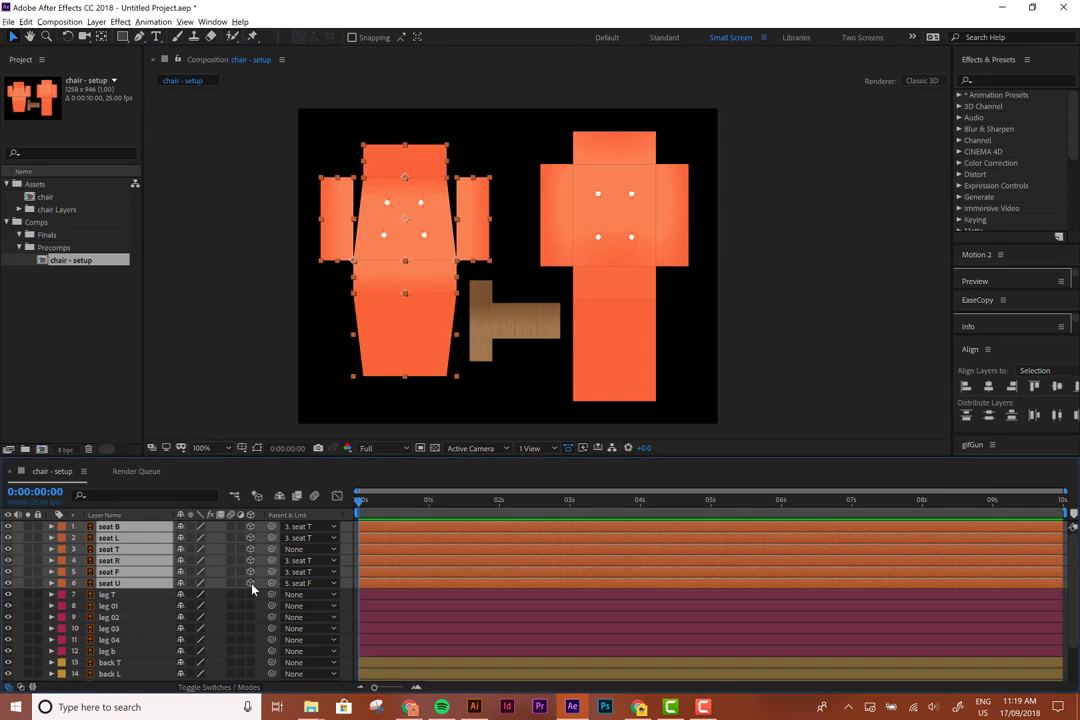
scroll(403, 220, up, 1)
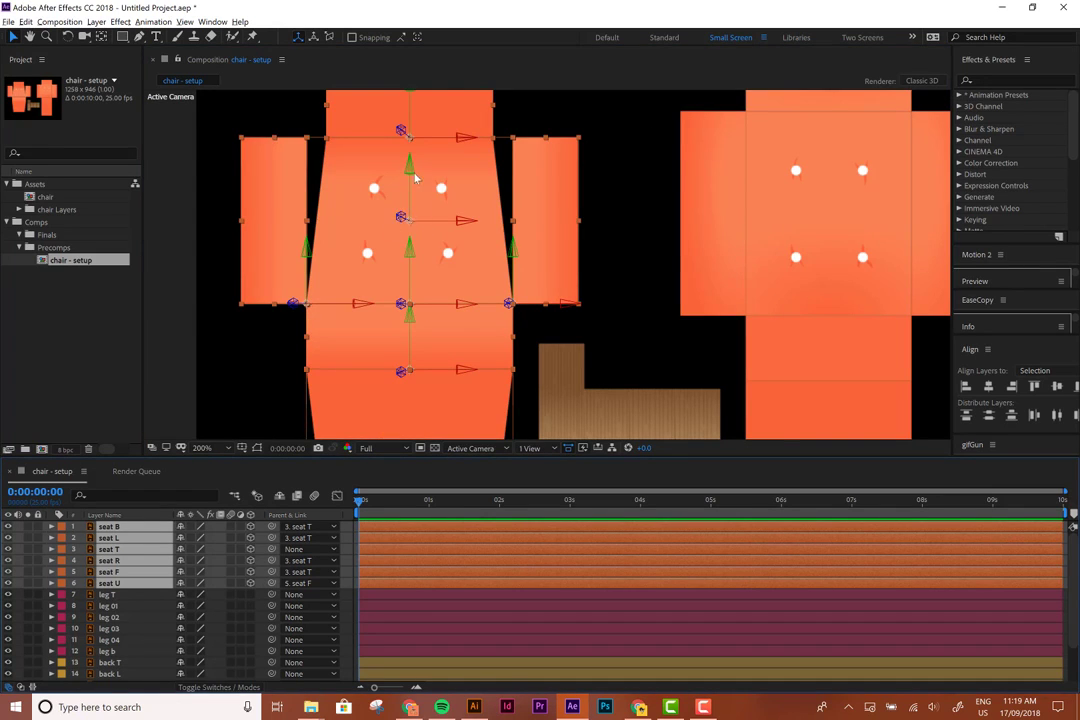
scroll(405, 247, down, 1)
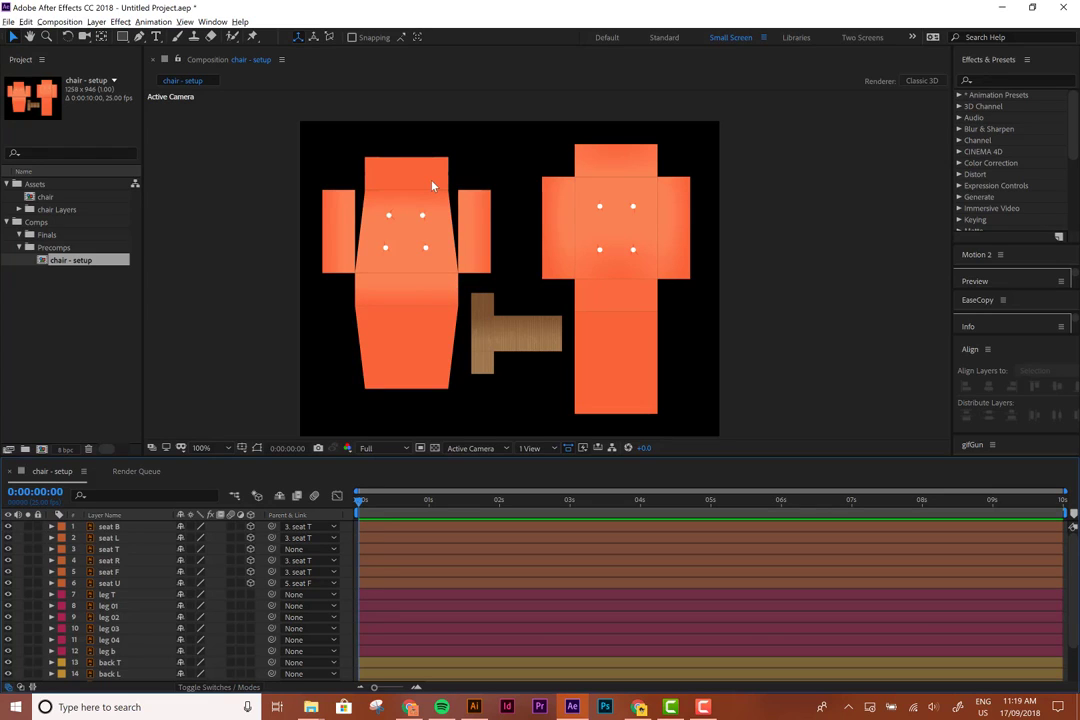
Reveal the rotation properties of the seat B layer and compare its Orientation with the X, Y and Z Rotation properties
click(433, 185)
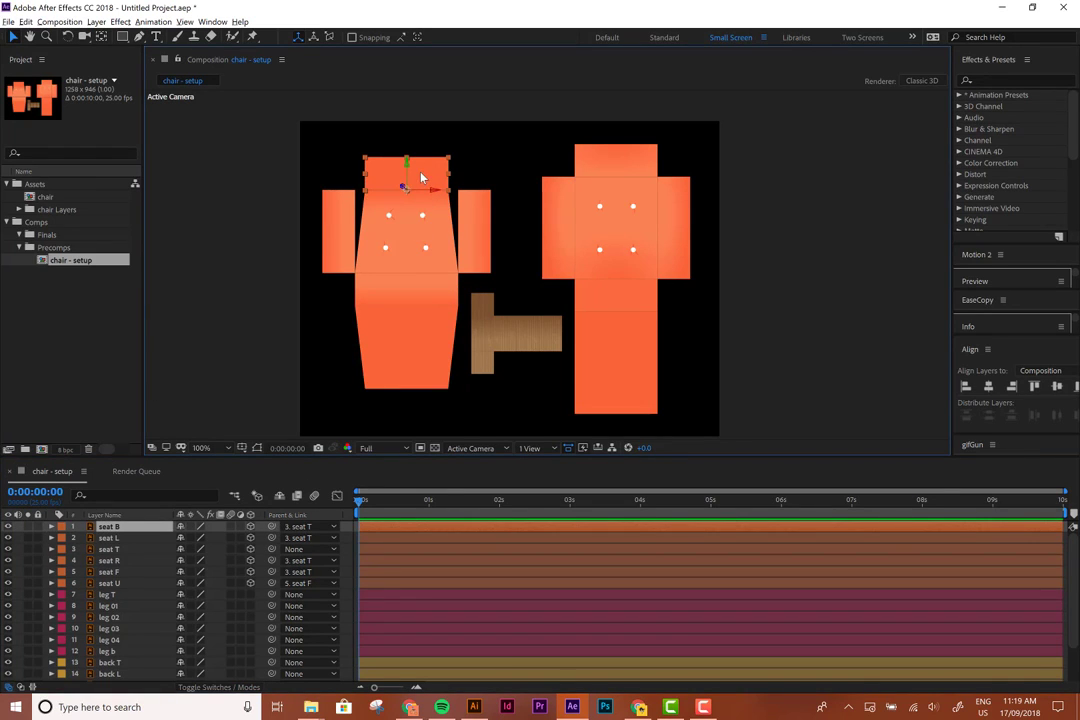
key(r)
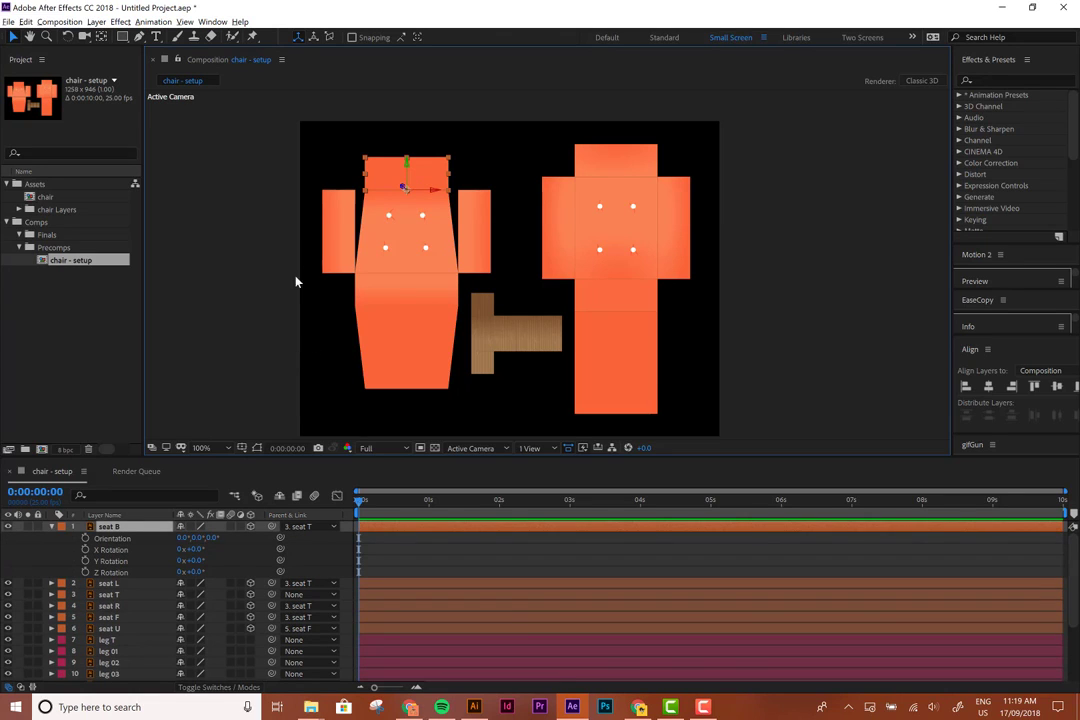
scroll(388, 206, up, 1)
key(space)
drag(327, 253, 458, 346)
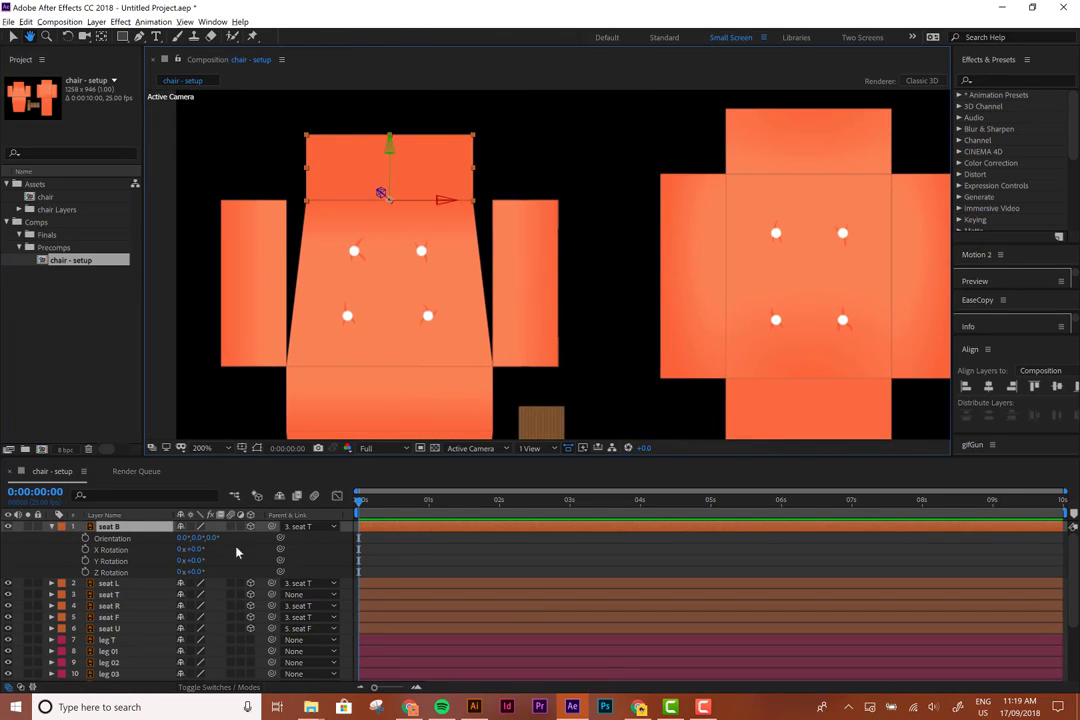
click(104, 540)
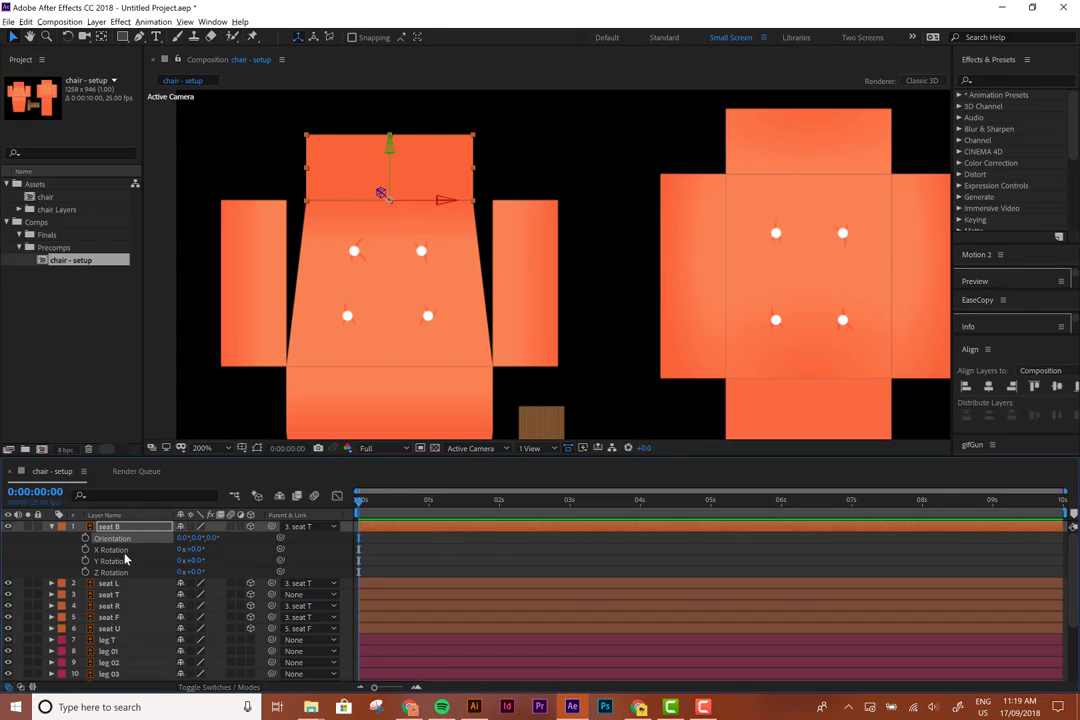
click(125, 553)
shift+click(124, 572)
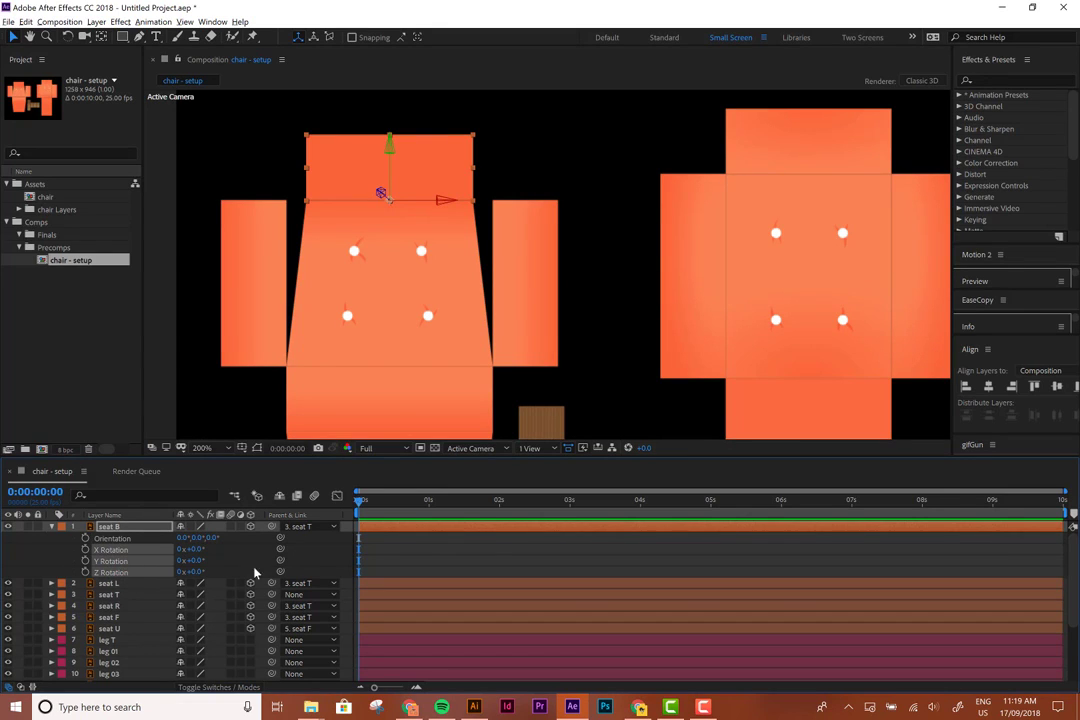
click(131, 540)
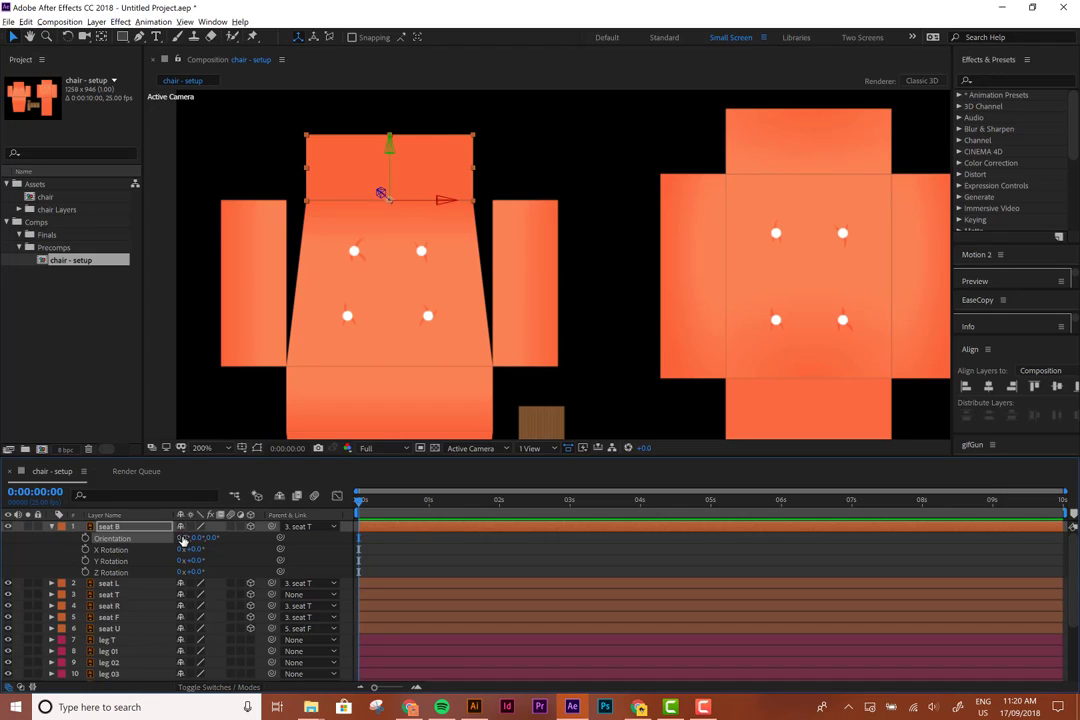
Fold the seat B flap by setting the X value of its Orientation to 270°
drag(183, 540, 106, 557)
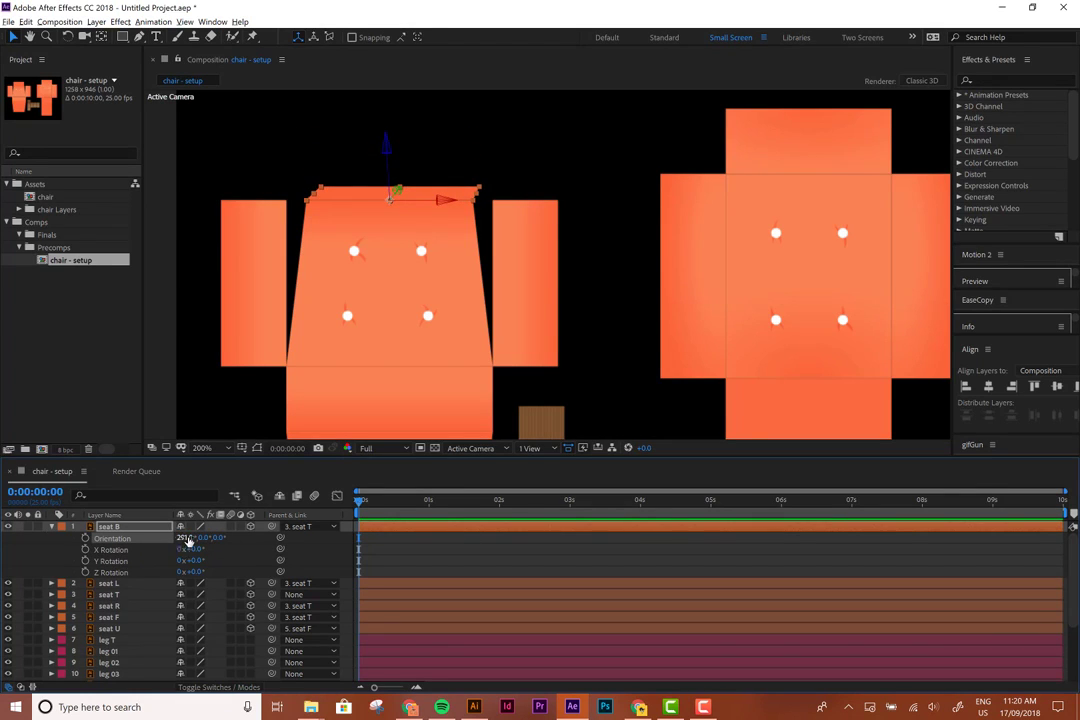
drag(188, 539, 190, 538)
click(189, 539)
text(270)
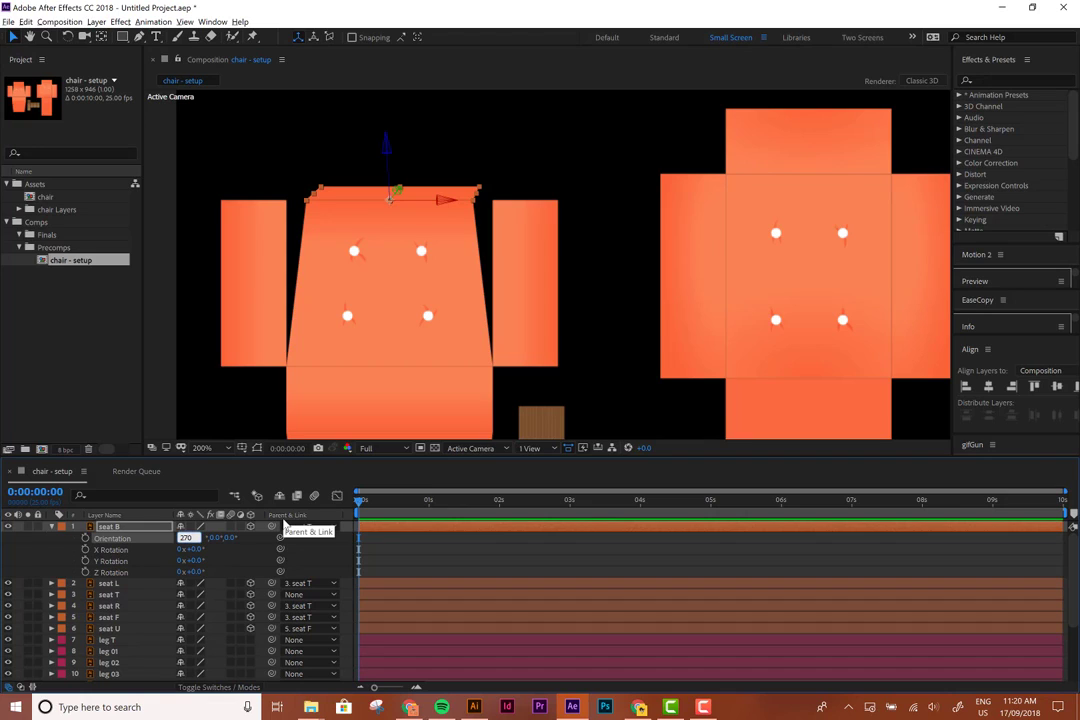
key(Return)
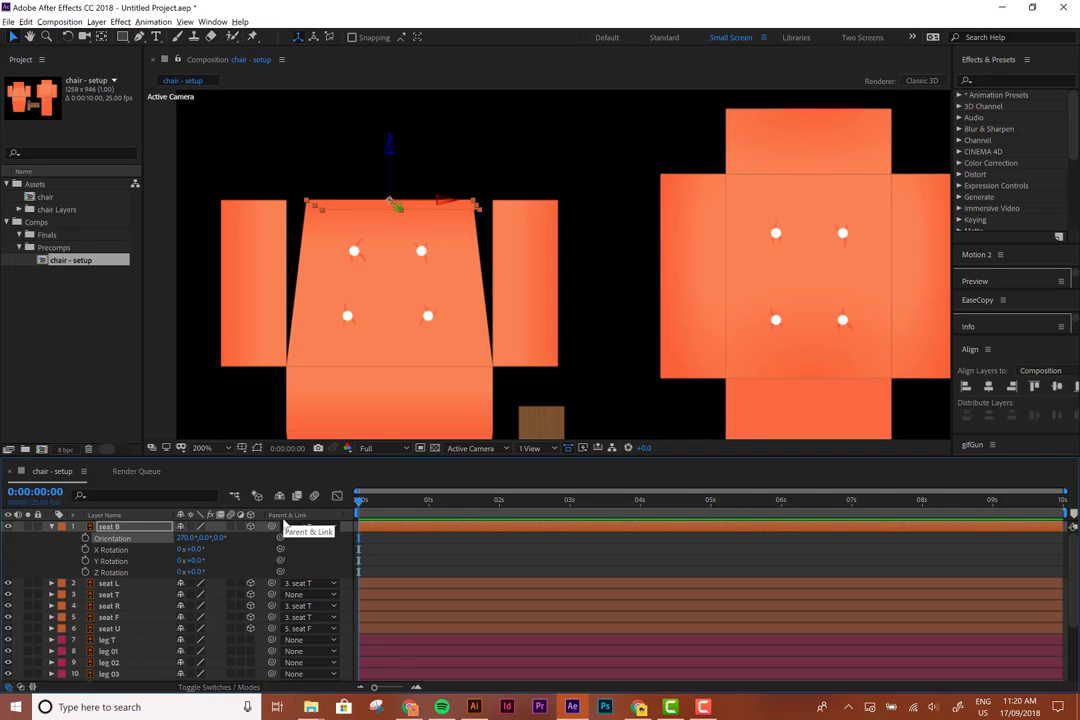
drag(280, 526, 108, 594)
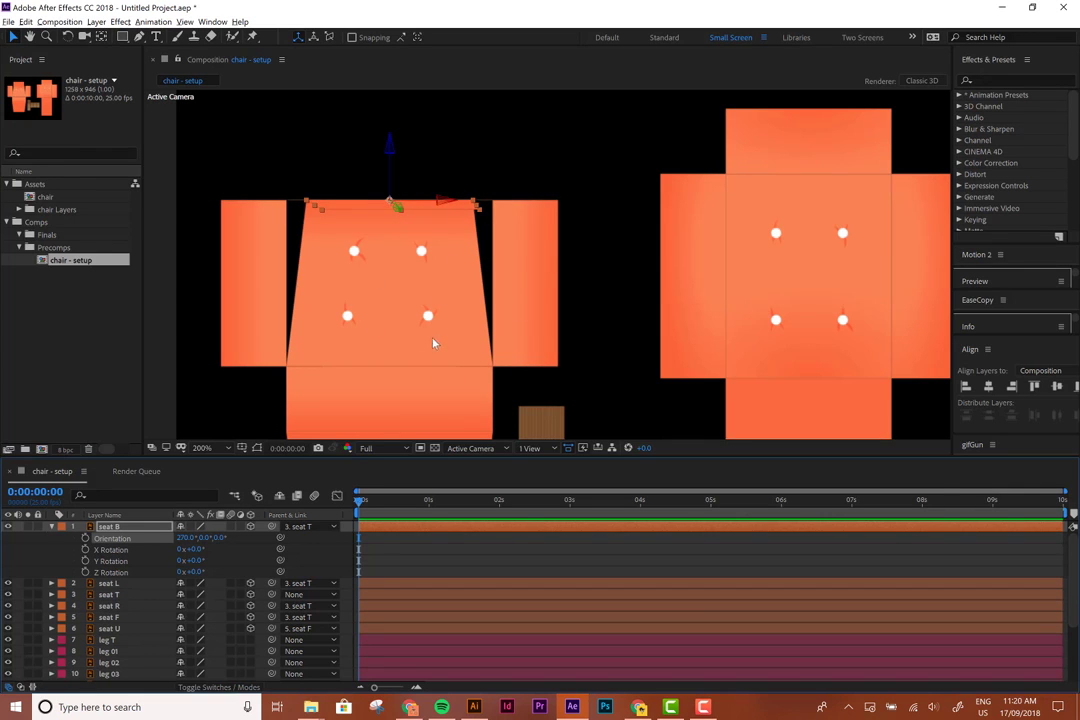
drag(421, 347, 451, 298)
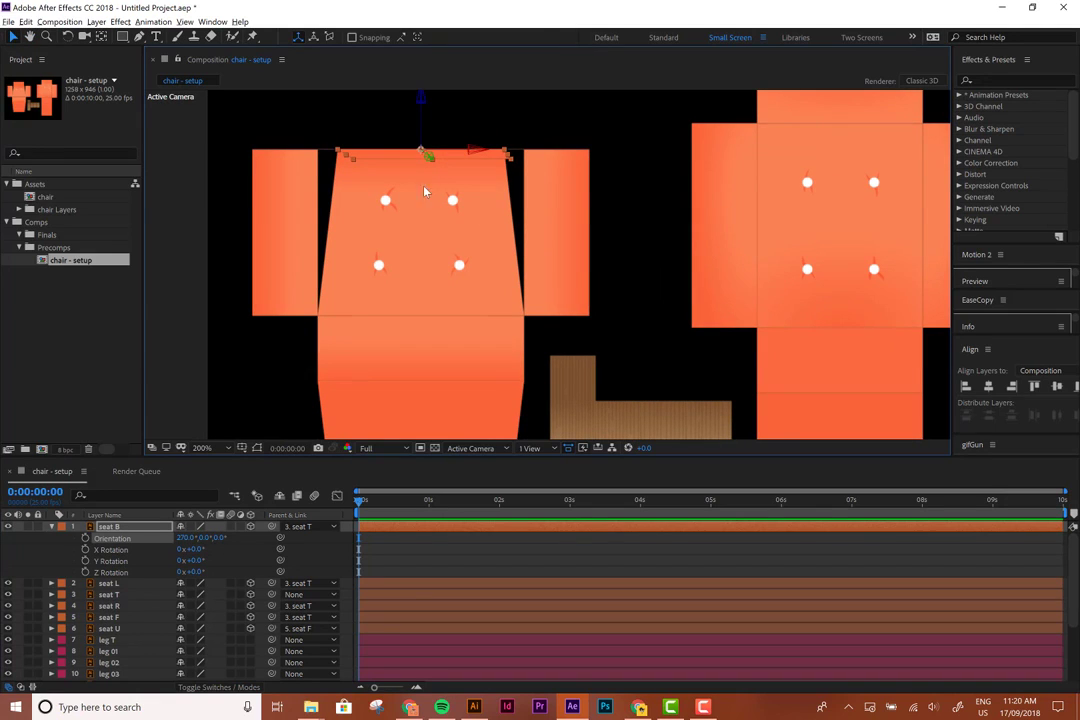
Fold the seat F panel by setting the X value of its Orientation to 90°
scroll(407, 315, down, 2)
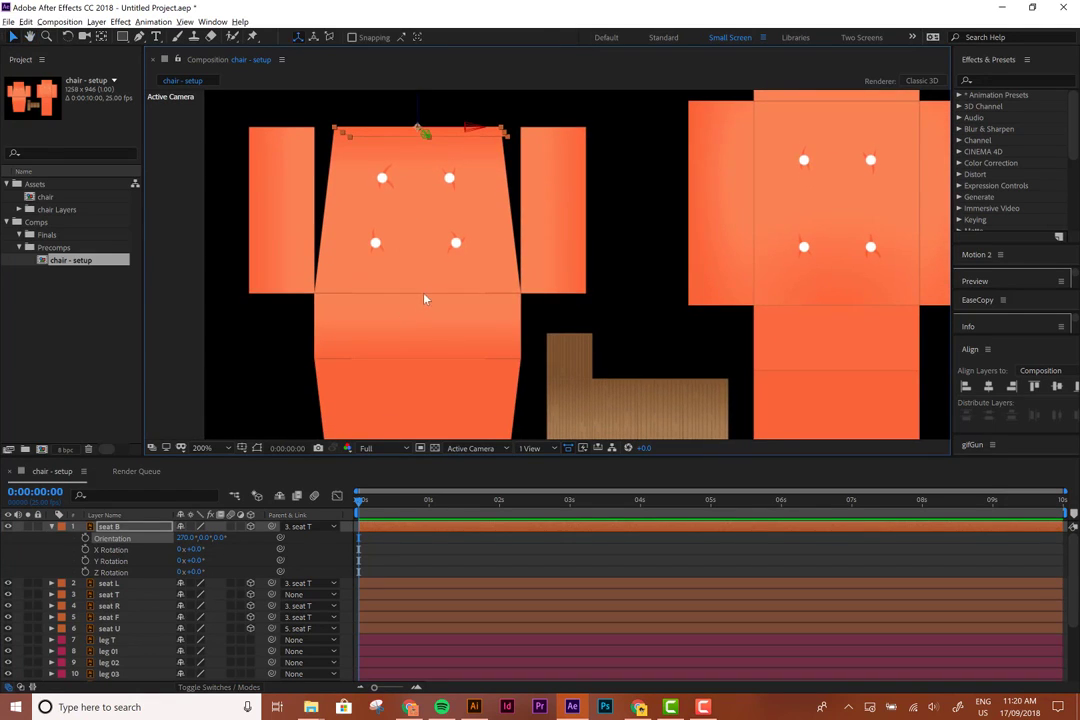
click(378, 347)
key(r)
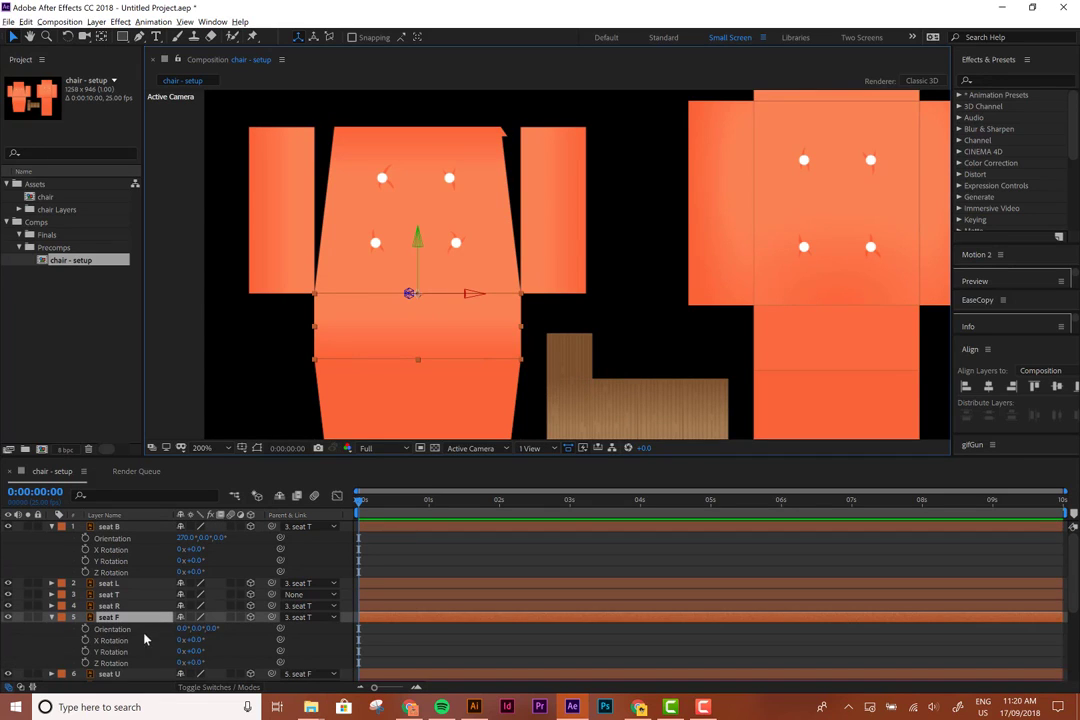
drag(186, 629, 225, 629)
click(186, 628)
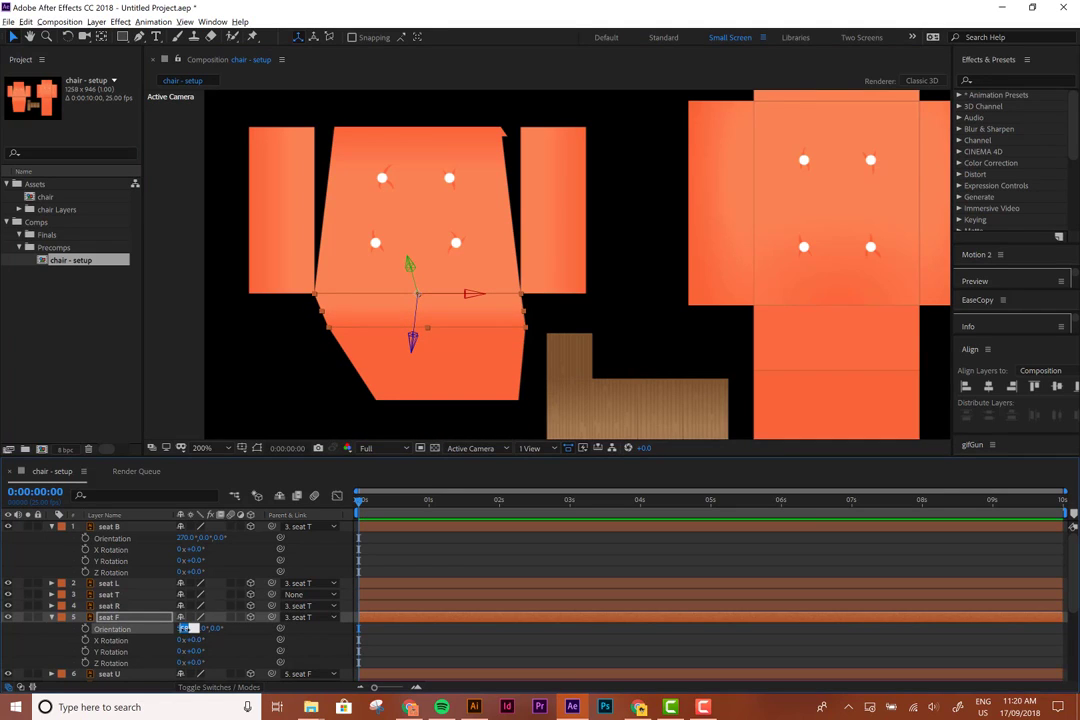
text(90)
key(Return)
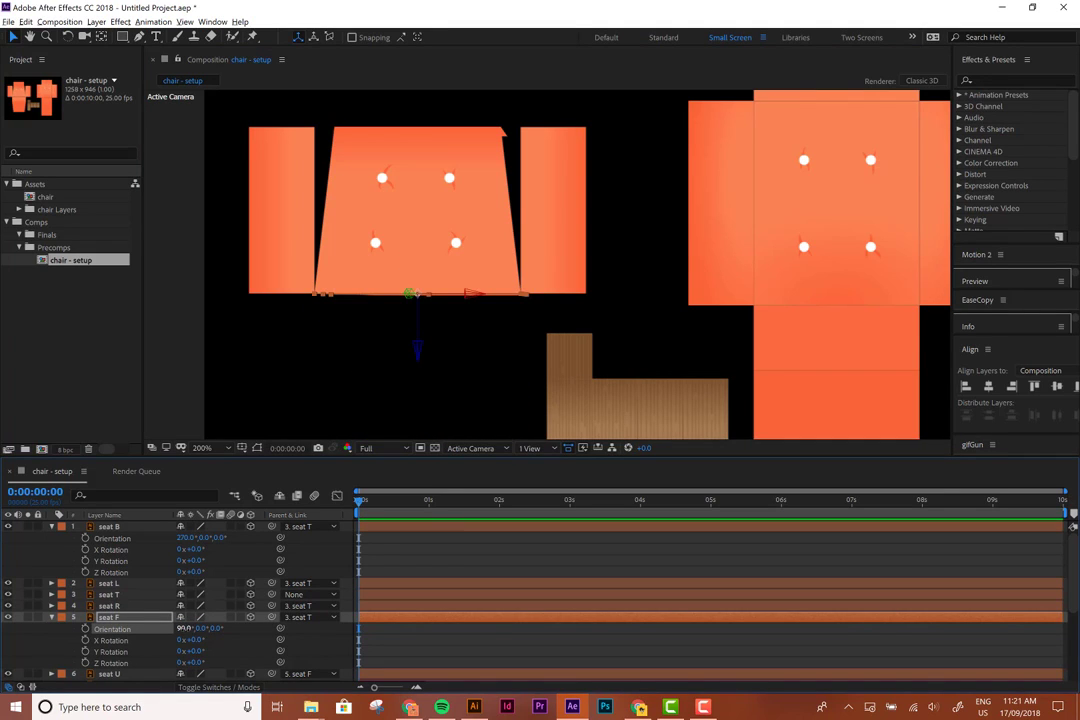
Fold the seat U panel under the seat by setting the X value of its Orientation to 90°, and inspect the panel corner
click(108, 675)
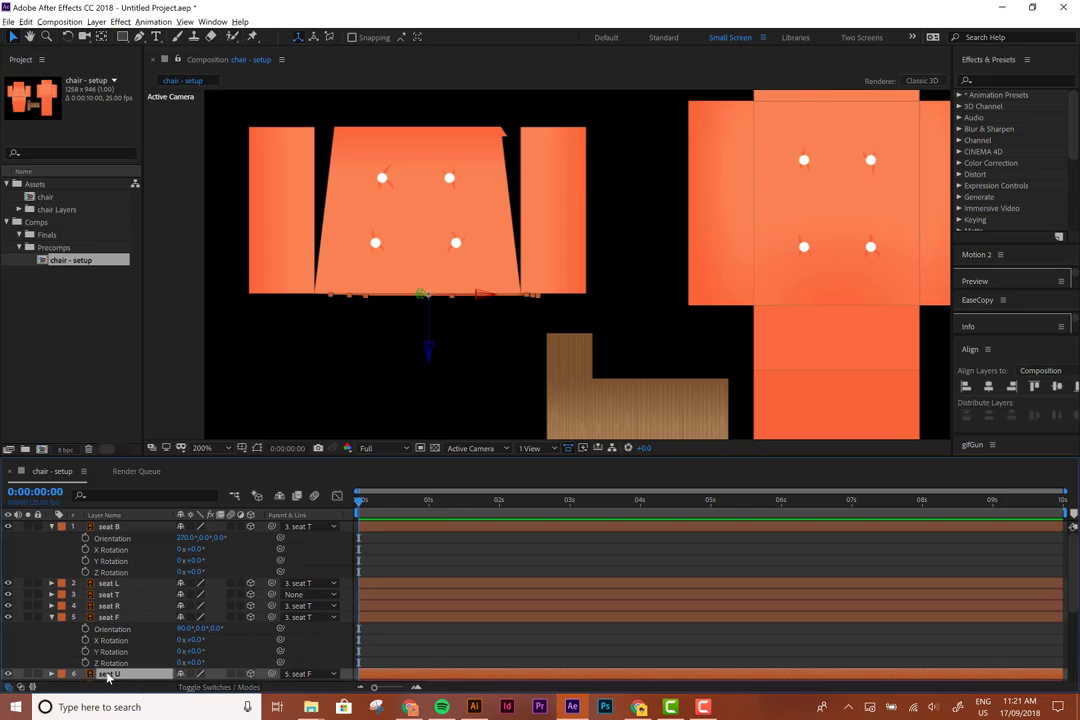
key(r)
scroll(130, 555, down, 2)
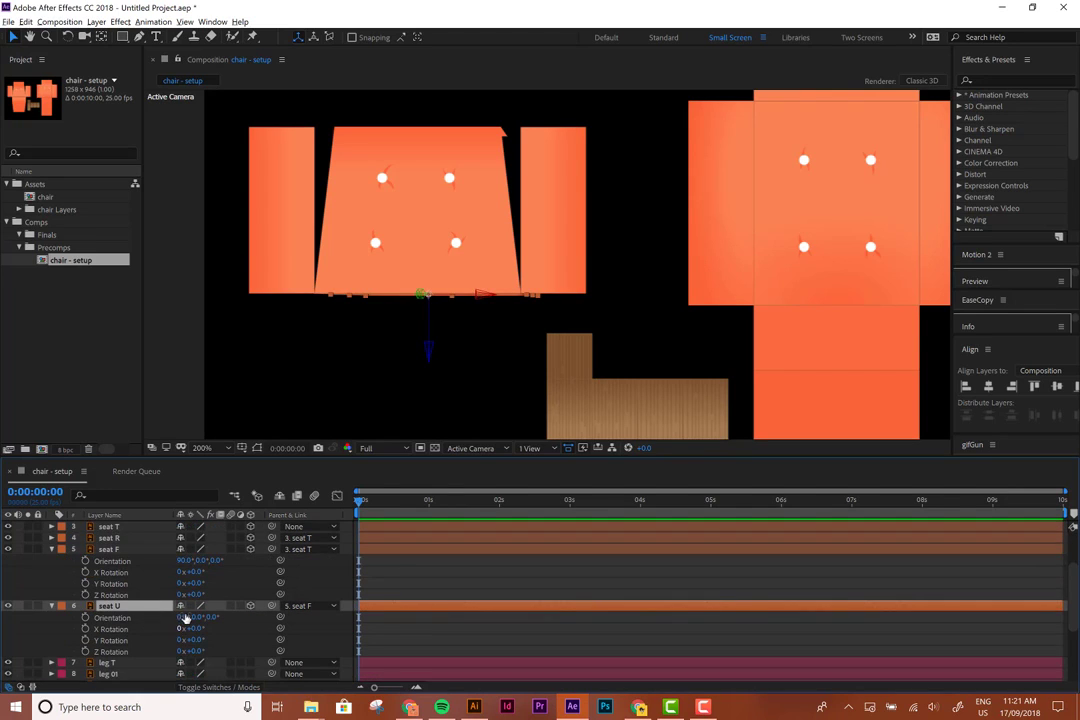
drag(185, 618, 185, 620)
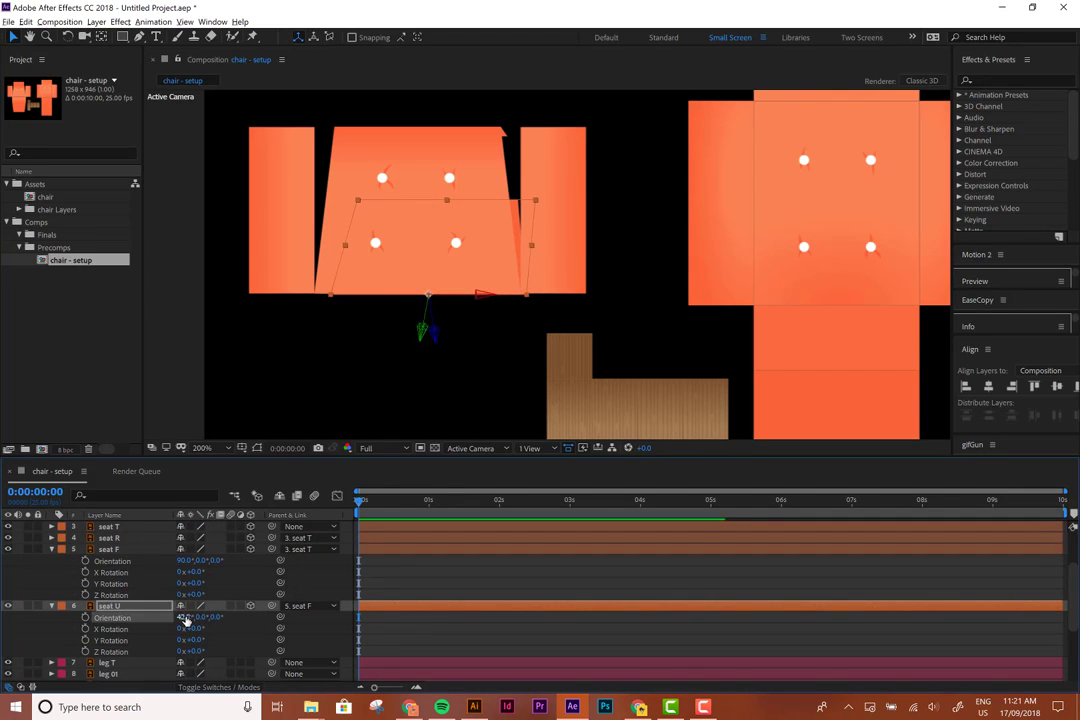
click(185, 618)
text(90)
key(Return)
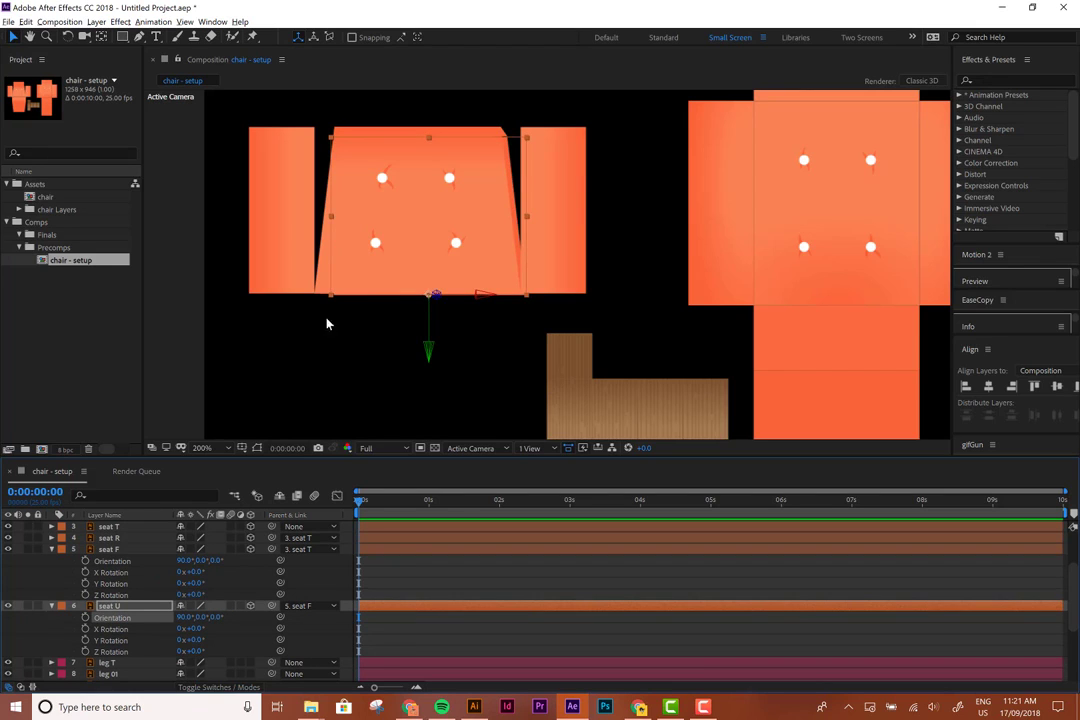
scroll(497, 181, up, 4)
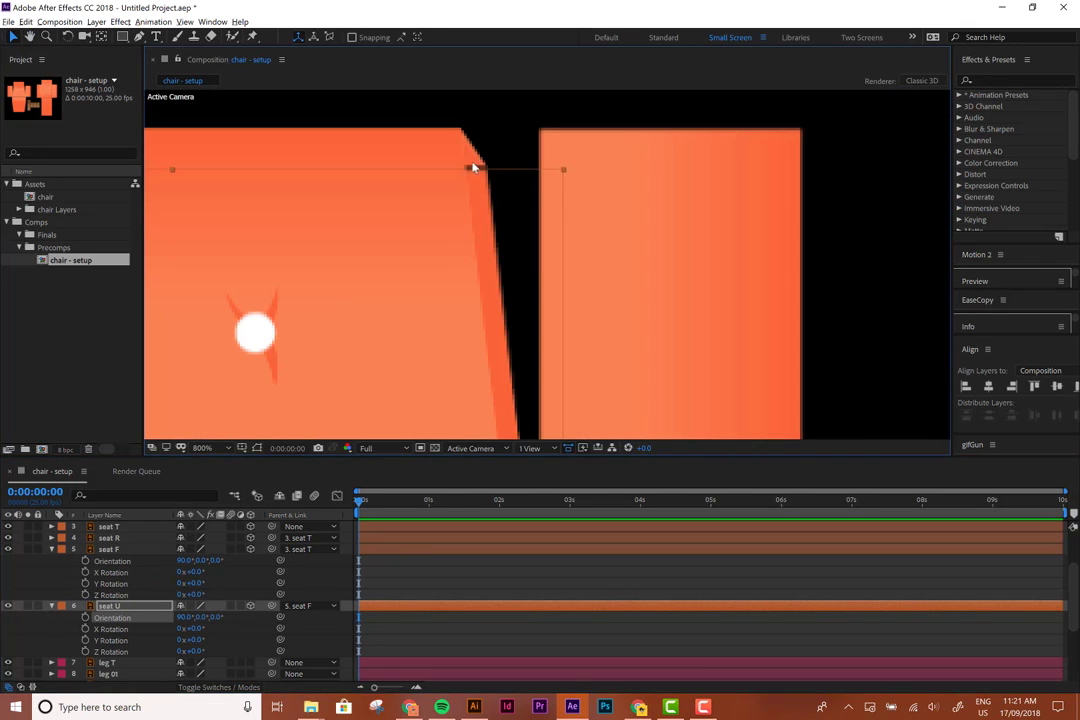
scroll(512, 228, down, 4)
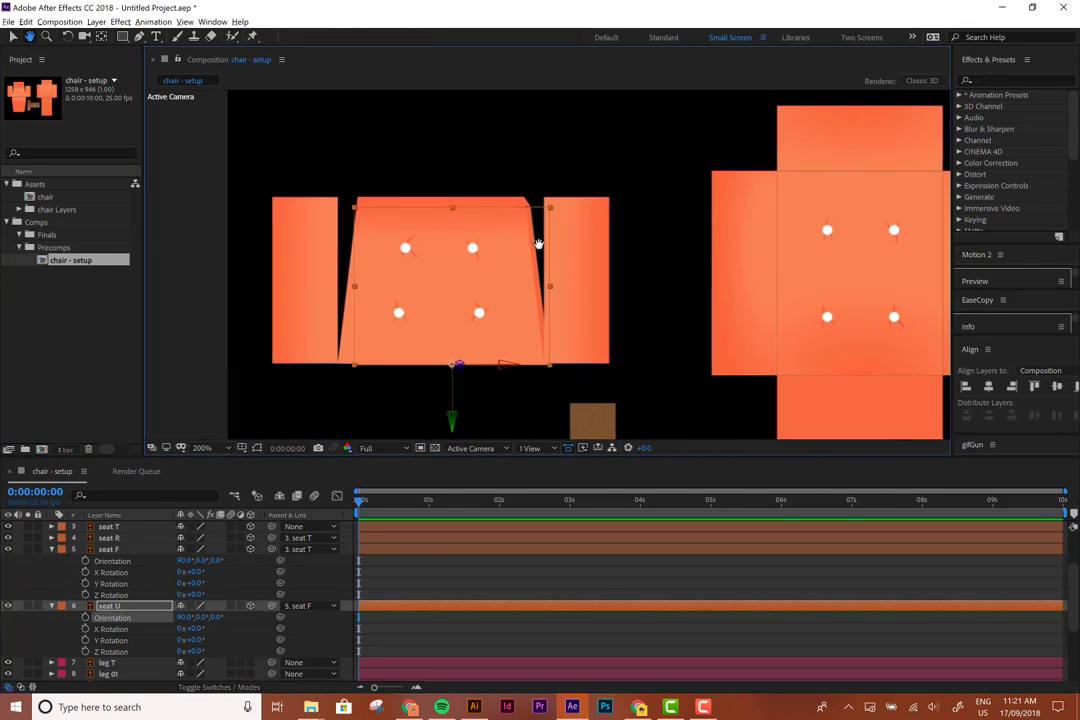
Fold the seat R side panel by setting the Y value of its Orientation to 270°
click(548, 286)
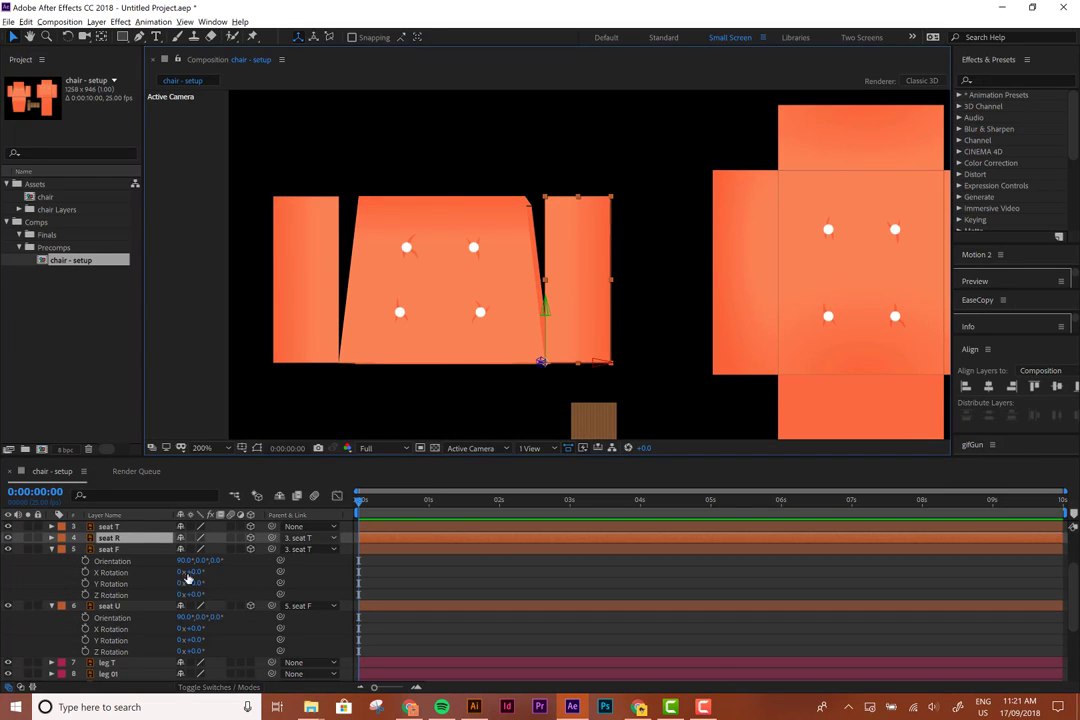
key(r)
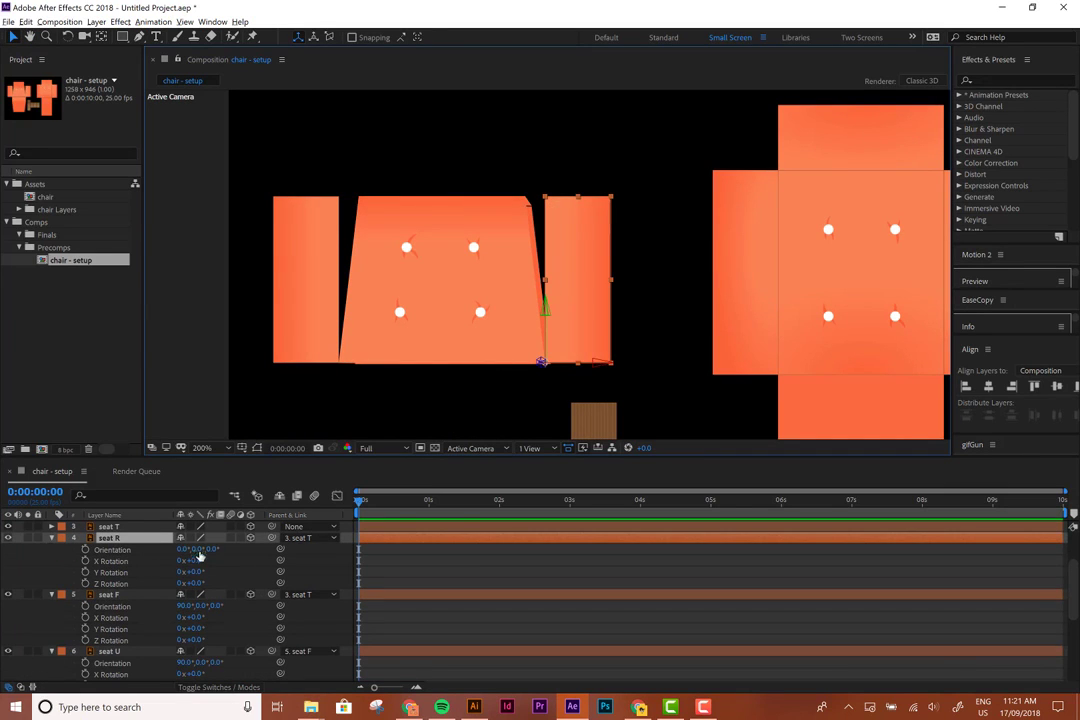
drag(198, 551, 160, 550)
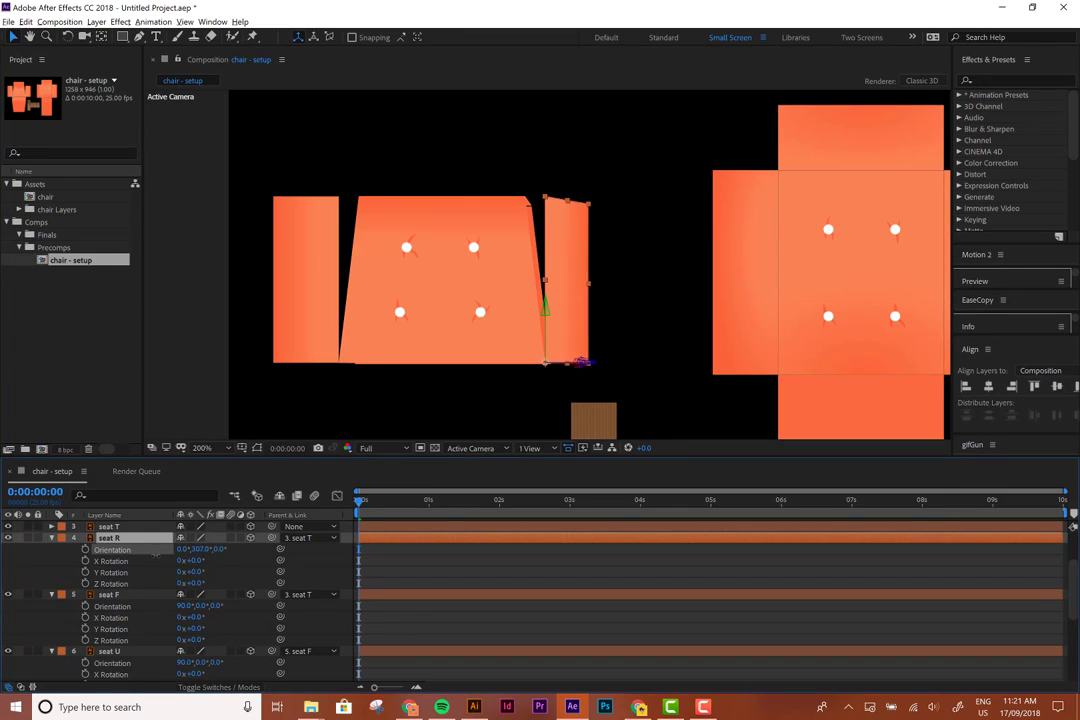
click(203, 549)
text(2)
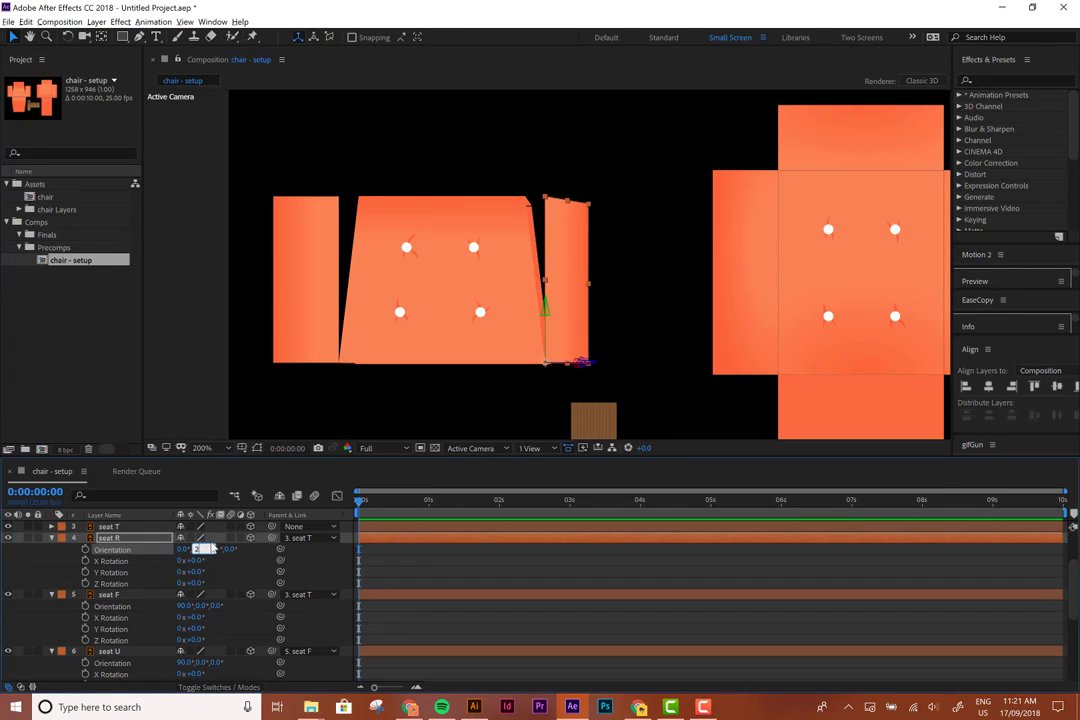
text(70)
key(Return)
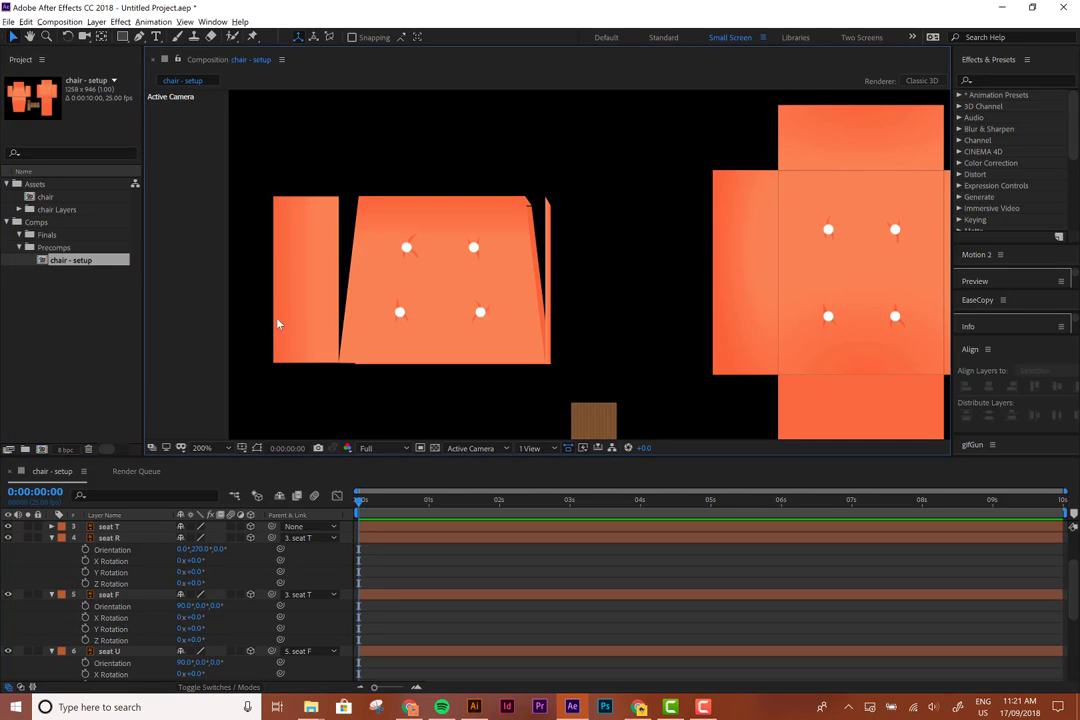
Fold the seat L side panel by setting the Y value of its Orientation to 90°
click(279, 305)
scroll(137, 600, up, 1)
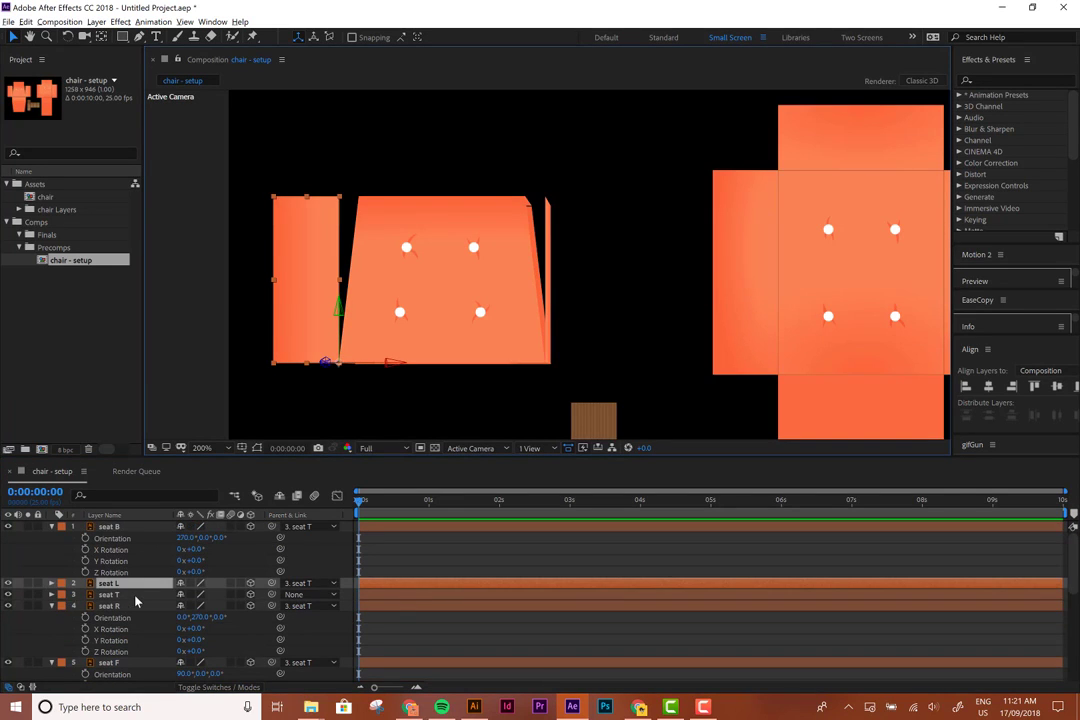
key(r)
mouse_move(182, 595)
mouse_down()
mouse_move(163, 596)
mouse_move(210, 596)
mouse_move(200, 598)
mouse_up()
click(200, 596)
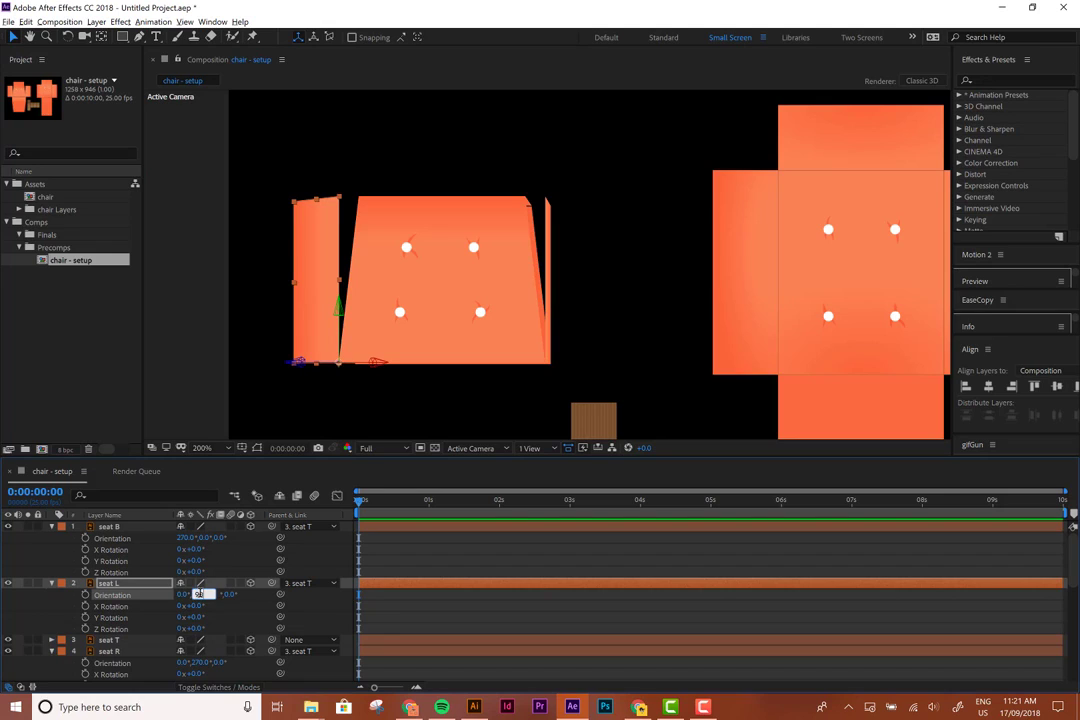
text(90)
key(Return)
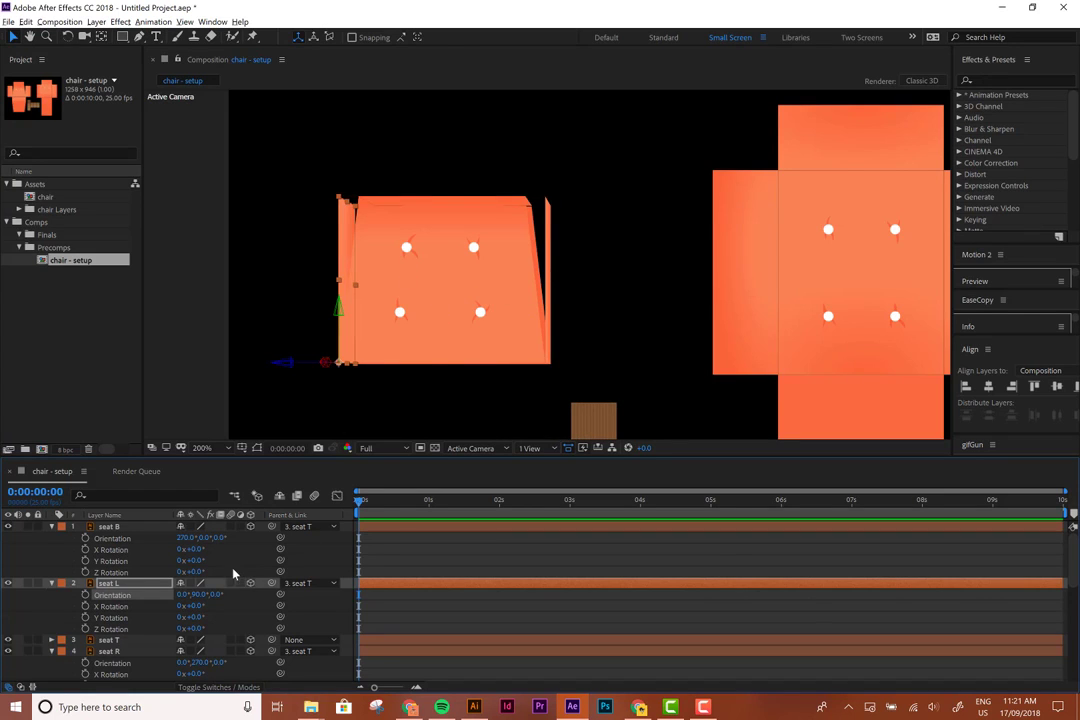
Tilt the seat L panel to follow the slanted edge of the seat top by setting its X Rotation to -7°
drag(180, 594, 209, 596)
click(128, 606)
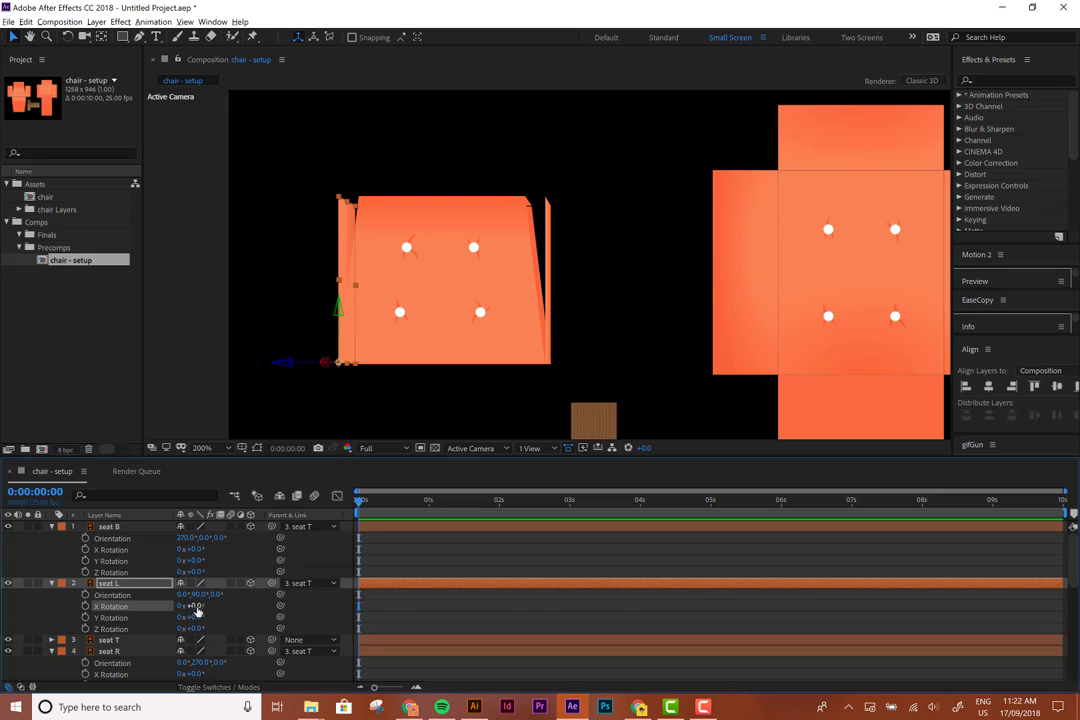
drag(192, 607, 202, 608)
key(ctrl+z)
drag(202, 605, 203, 605)
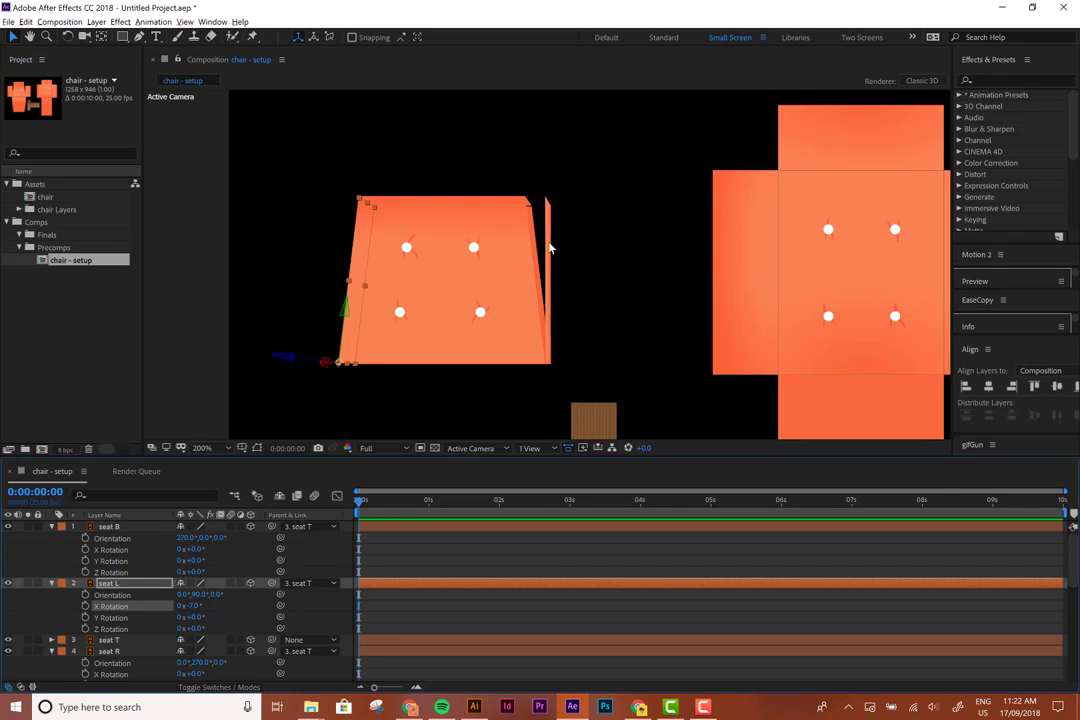
Set the X Rotation of the seat R panel to -7° to match the seat top's slanted edge and clear the selection
click(548, 248)
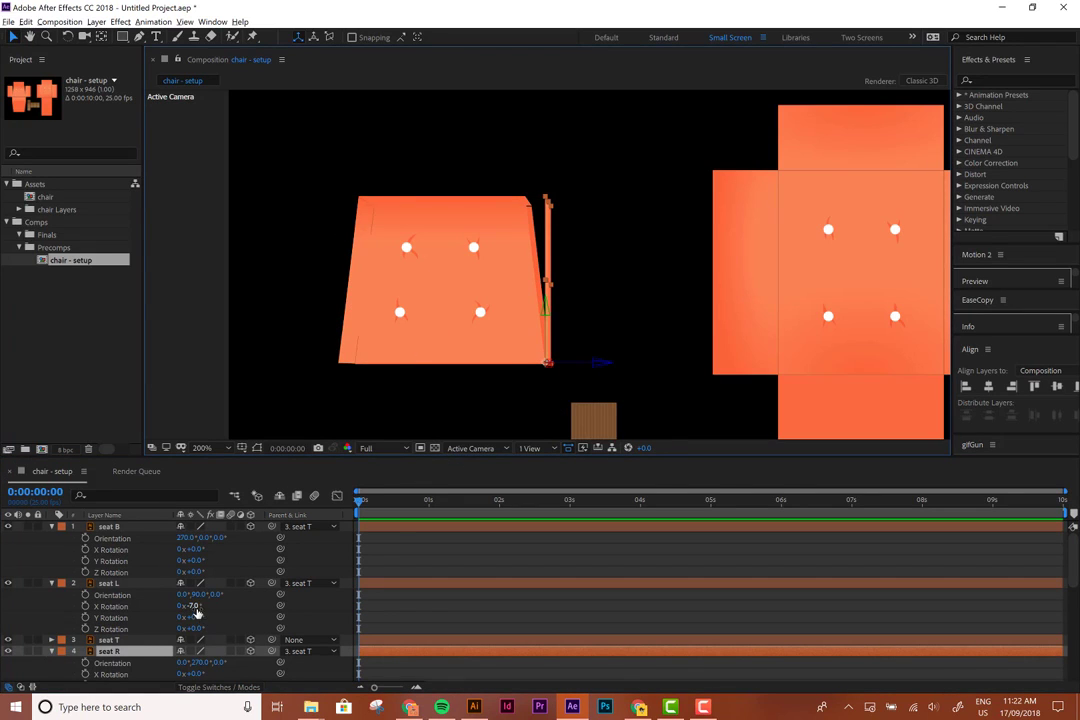
scroll(135, 550, down, 1)
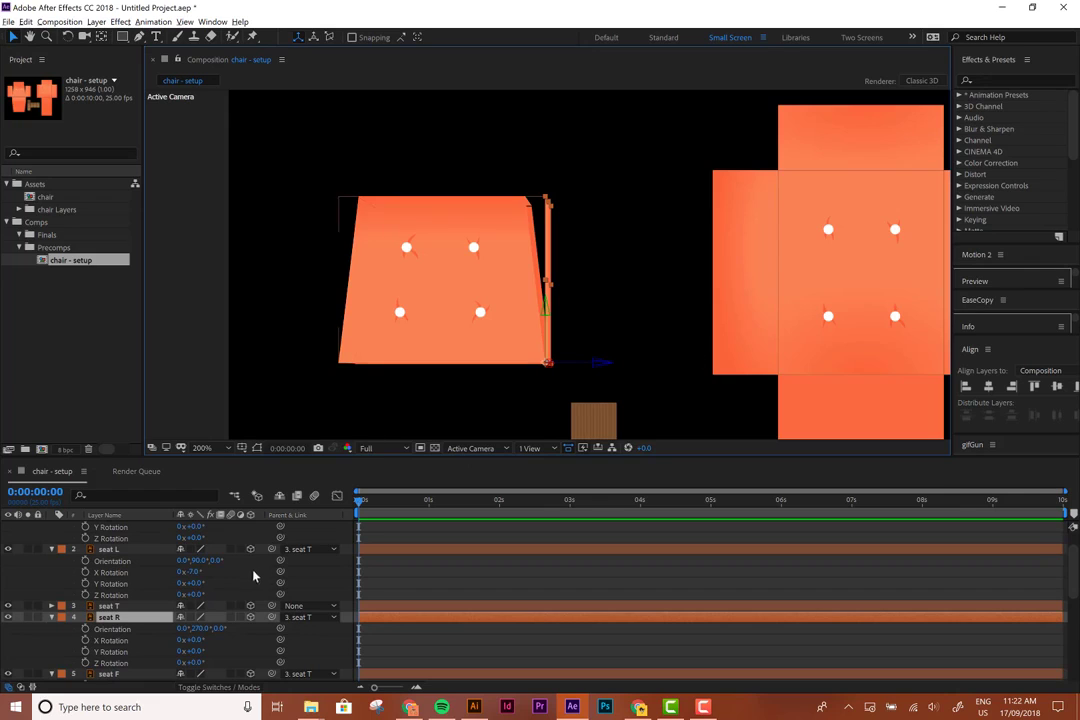
scroll(224, 653, down, 1)
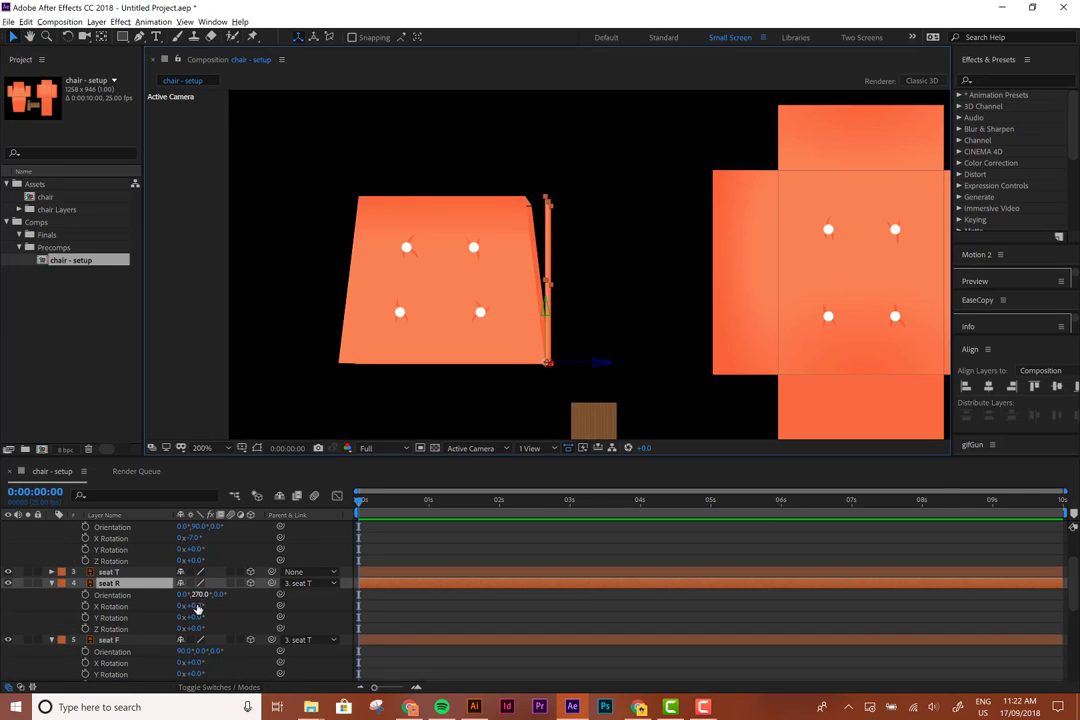
click(197, 607)
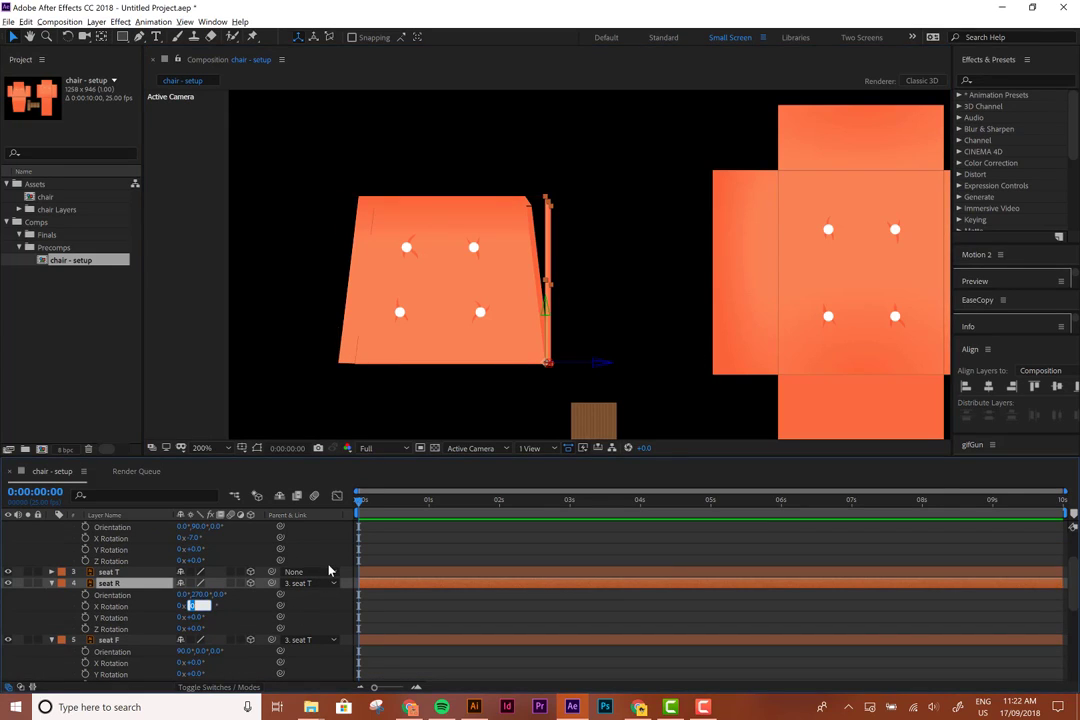
key(Return)
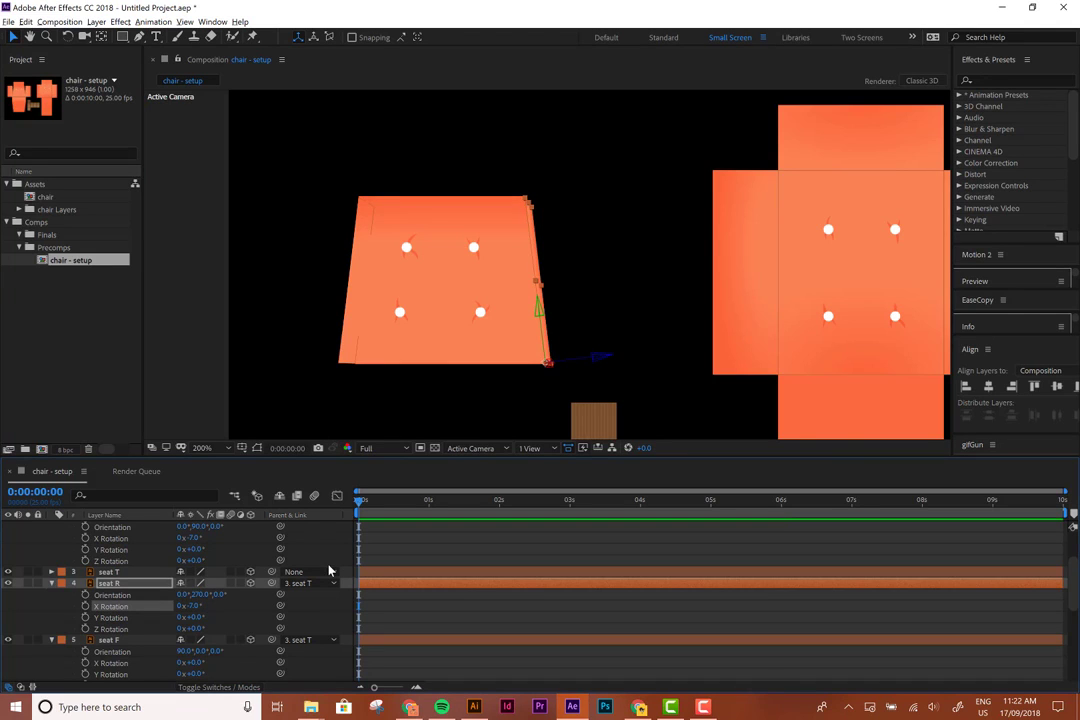
click(606, 298)
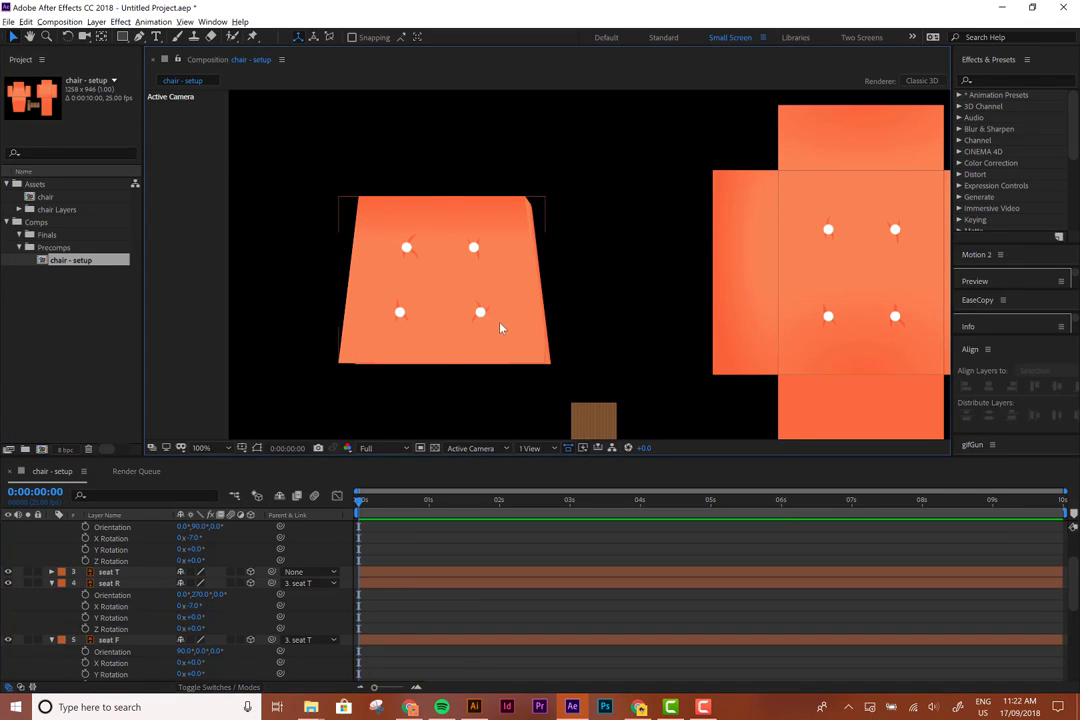
Rotate the seat T layer freely with the Rotation tool to check the folded seat in 3D, and undo the rotation
key(comma)
click(498, 302)
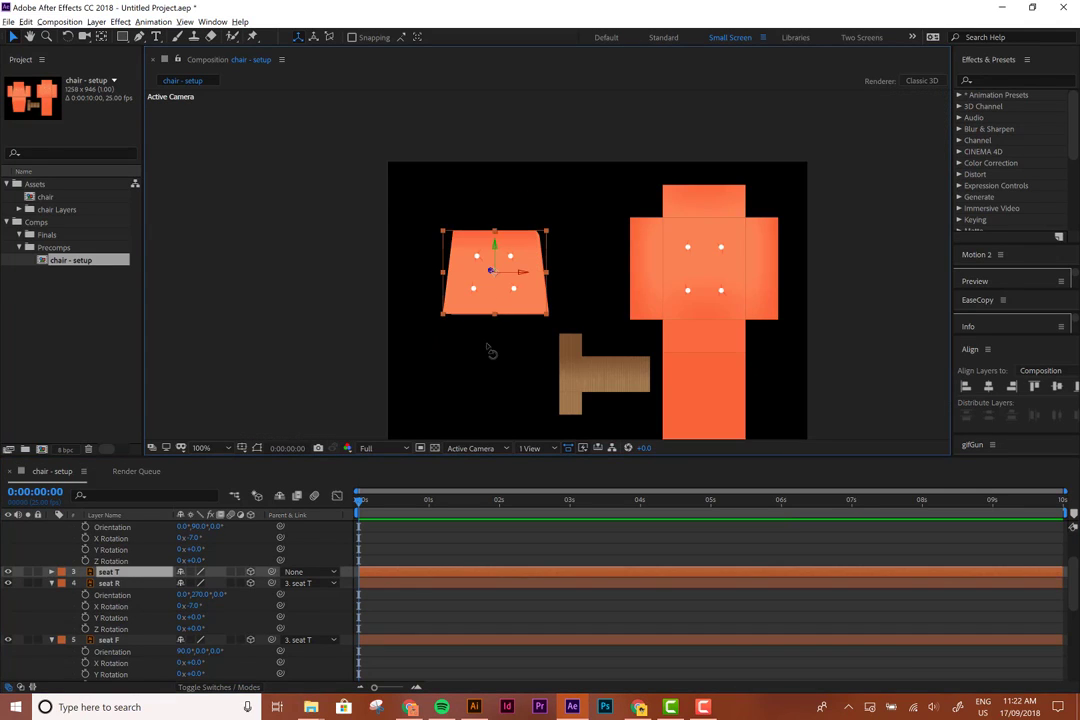
key(w)
drag(511, 314, 498, 288)
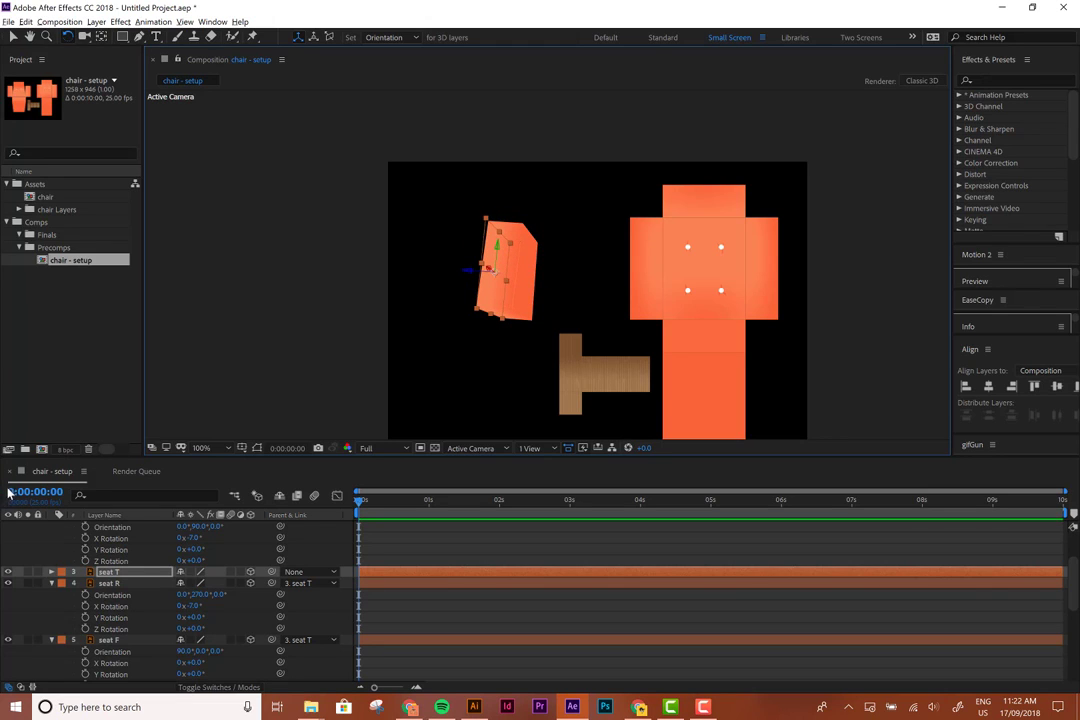
key(ctrl+z)
Turn the whole folded seat by setting the X value of seat T's Orientation to 270°
key(r)
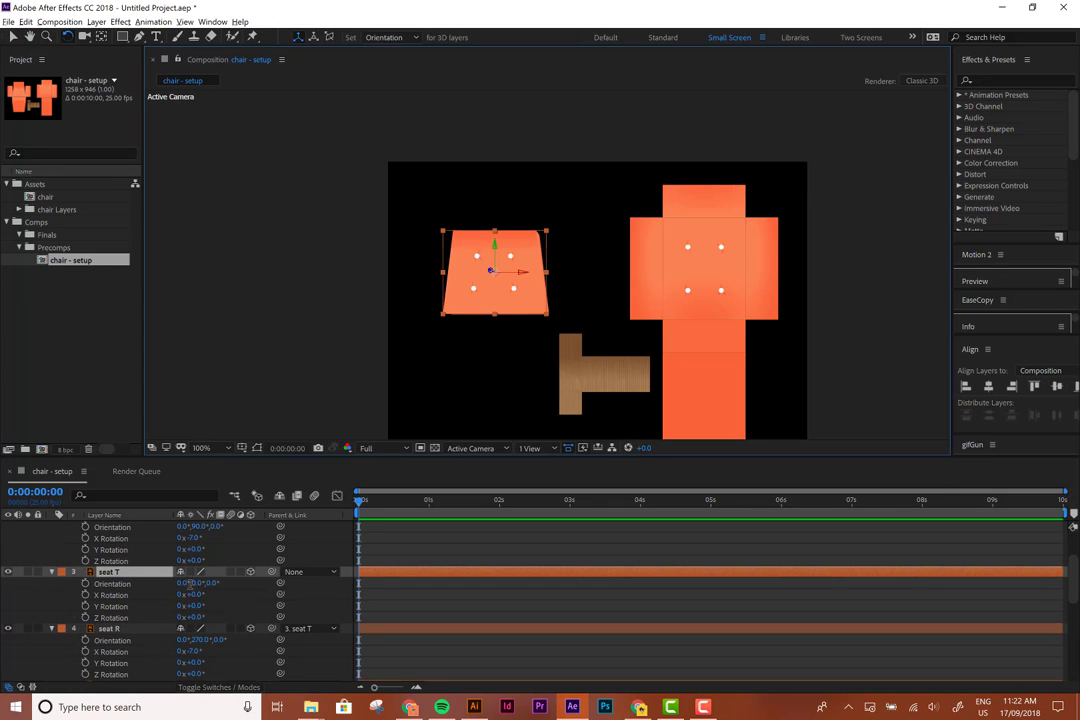
click(185, 583)
text(342)
key(Return)
drag(171, 592, 191, 591)
click(185, 583)
text(070)
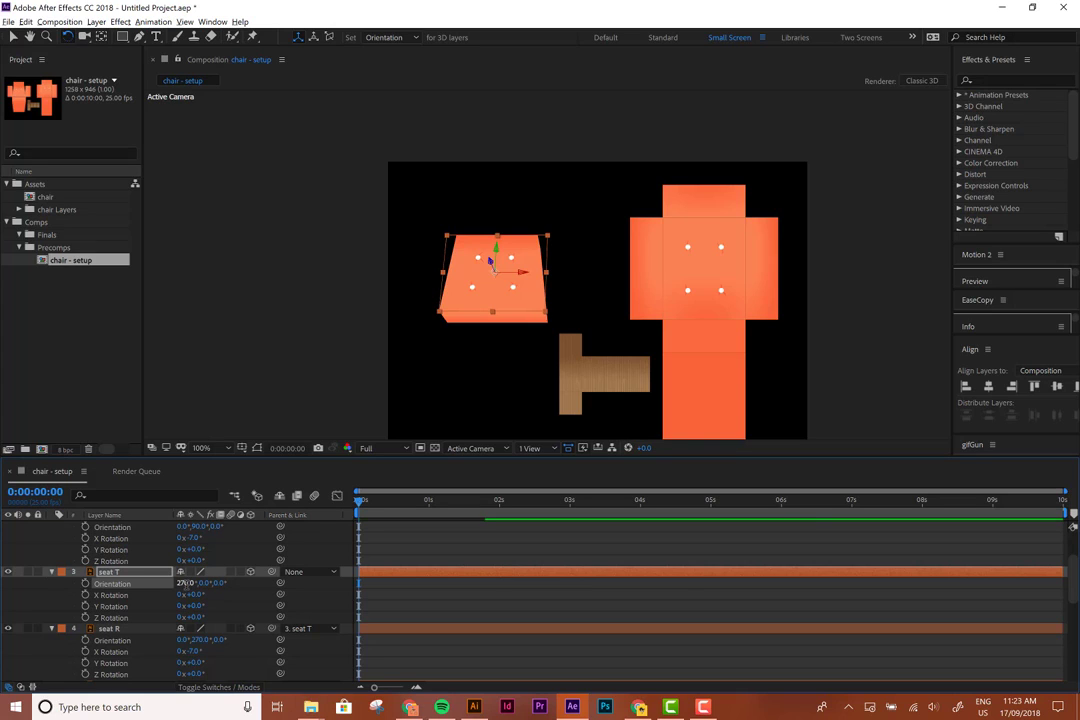
key(Return)
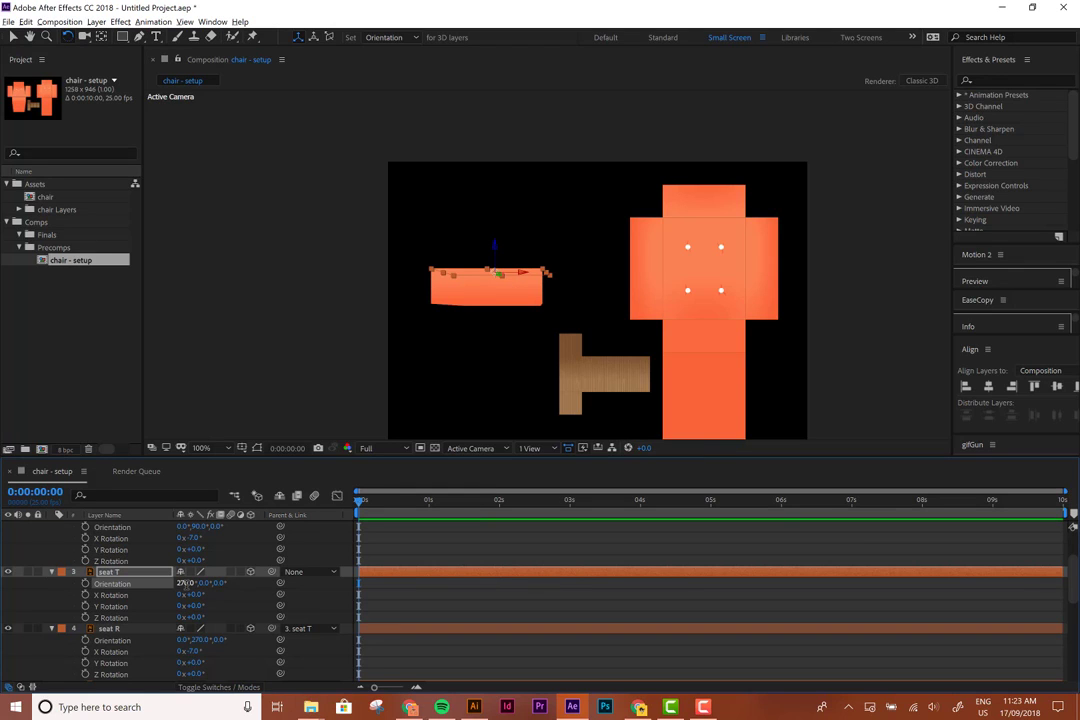
Collapse the revealed rotation properties of all layers and clear the selection
key(ctrl+a)
key(r)
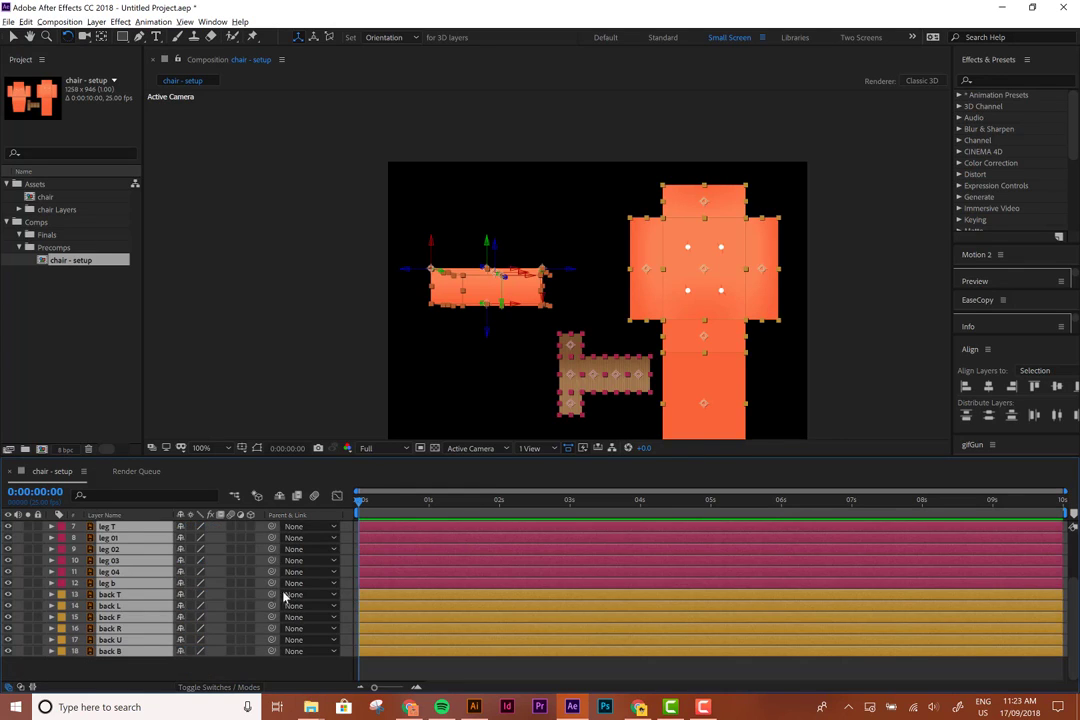
click(393, 663)
scroll(393, 663, up, 1)
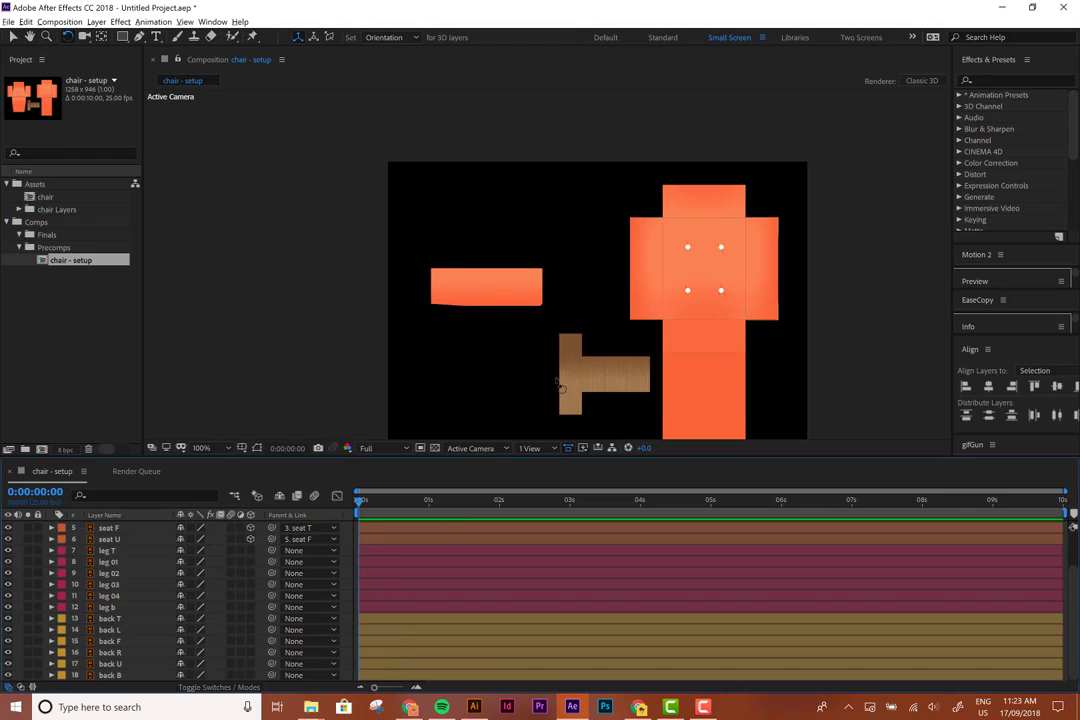
Switch back to the Selection tool and select the seat T parent layer
key(v)
click(493, 289)
scroll(141, 560, up, 2)
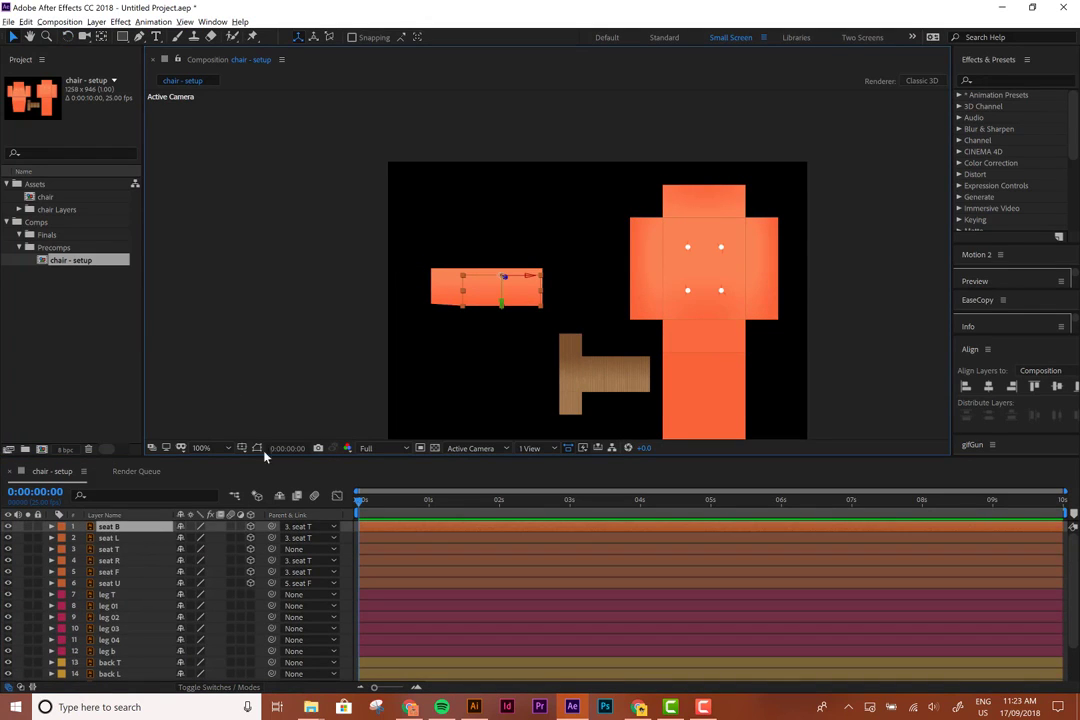
click(108, 549)
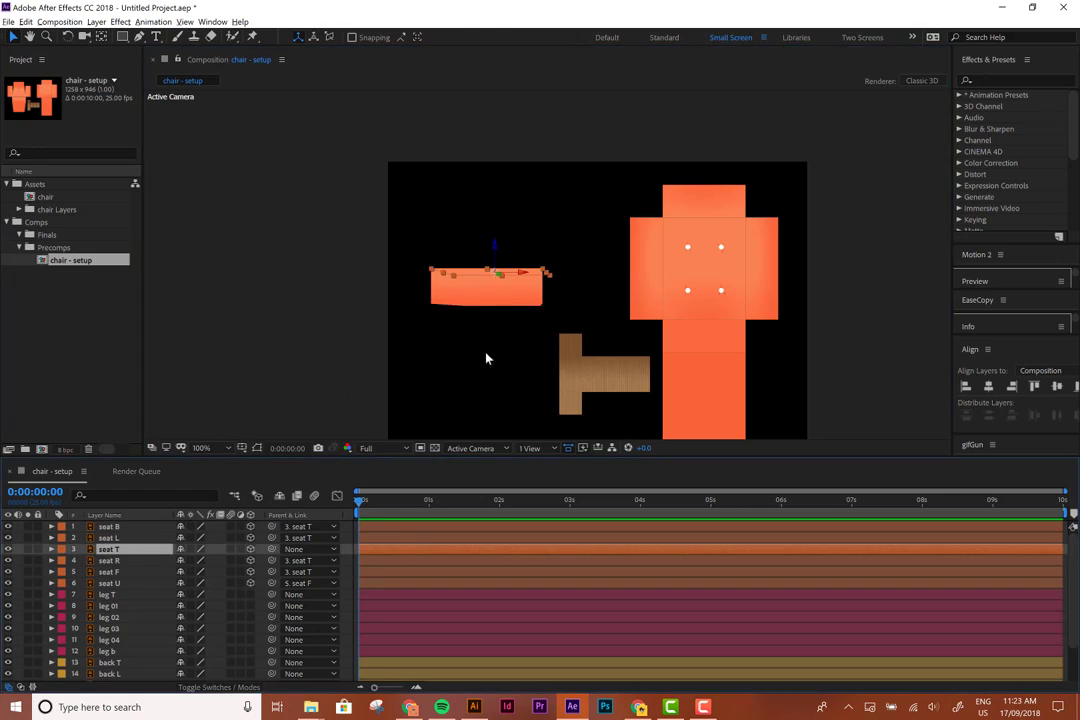
Pre-compose the six seat layers, seat B to seat U, into a new composition named chair_cushion and open it
click(110, 583)
shift+click(108, 527)
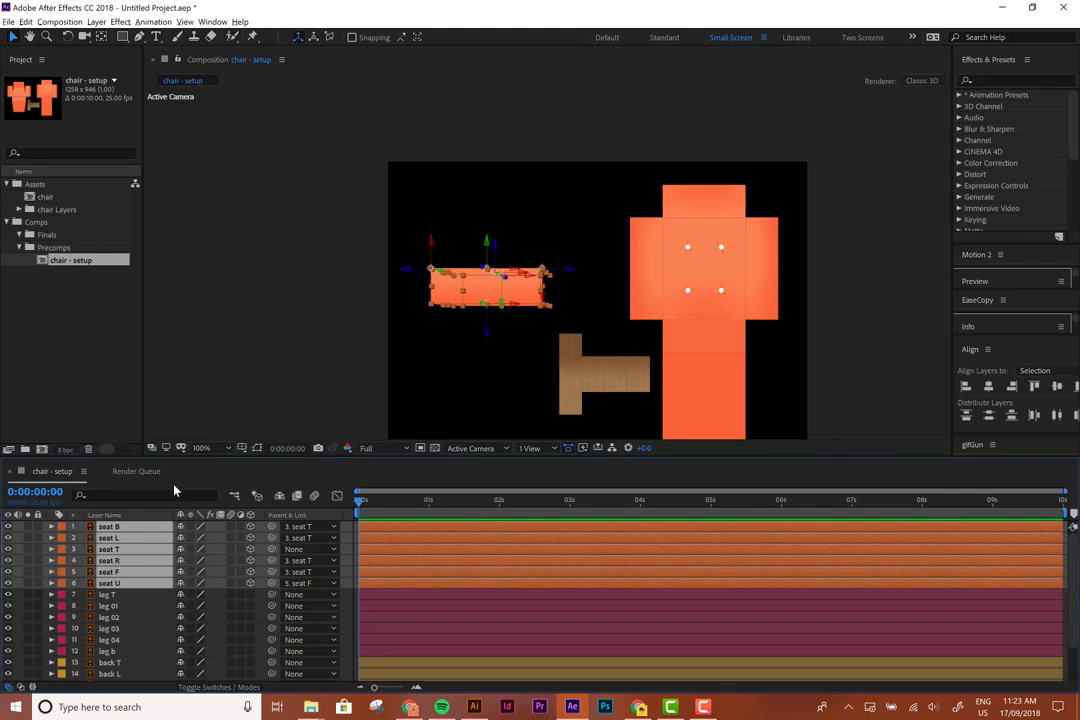
right_click(114, 563)
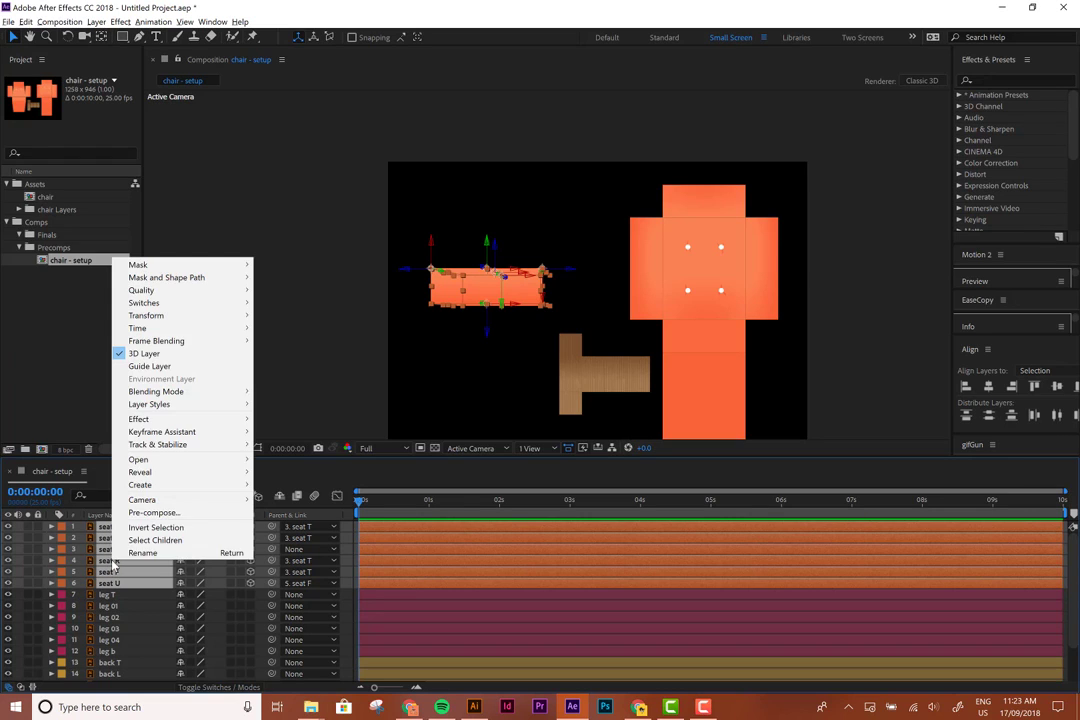
click(152, 513)
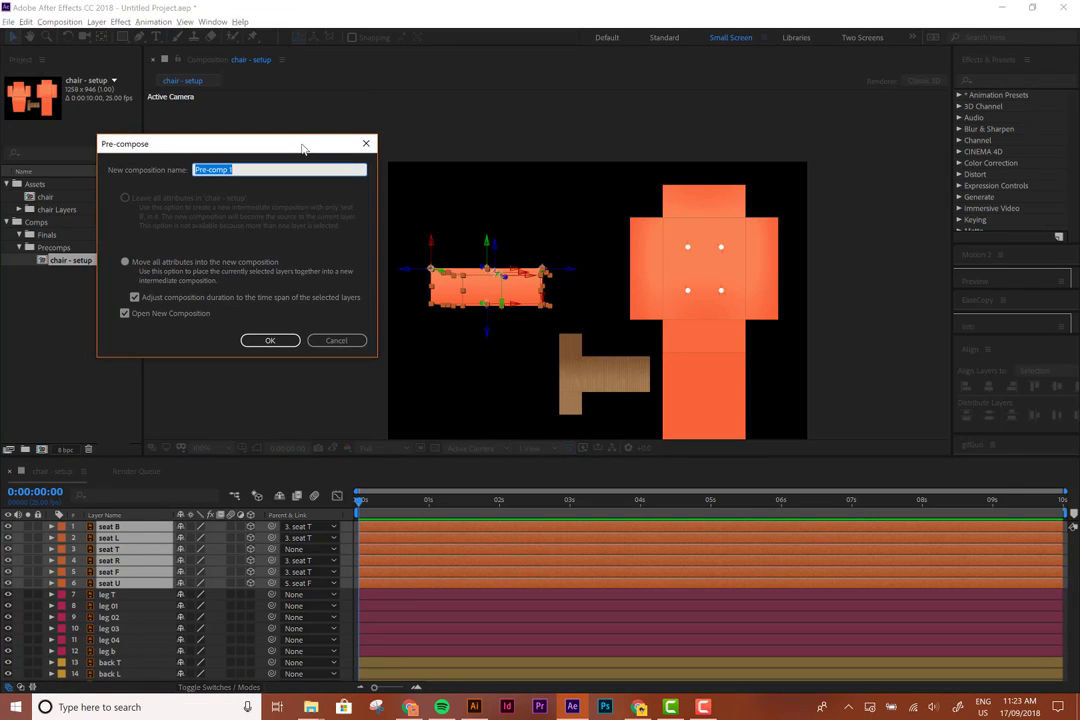
text(chair_cushion)
click(272, 340)
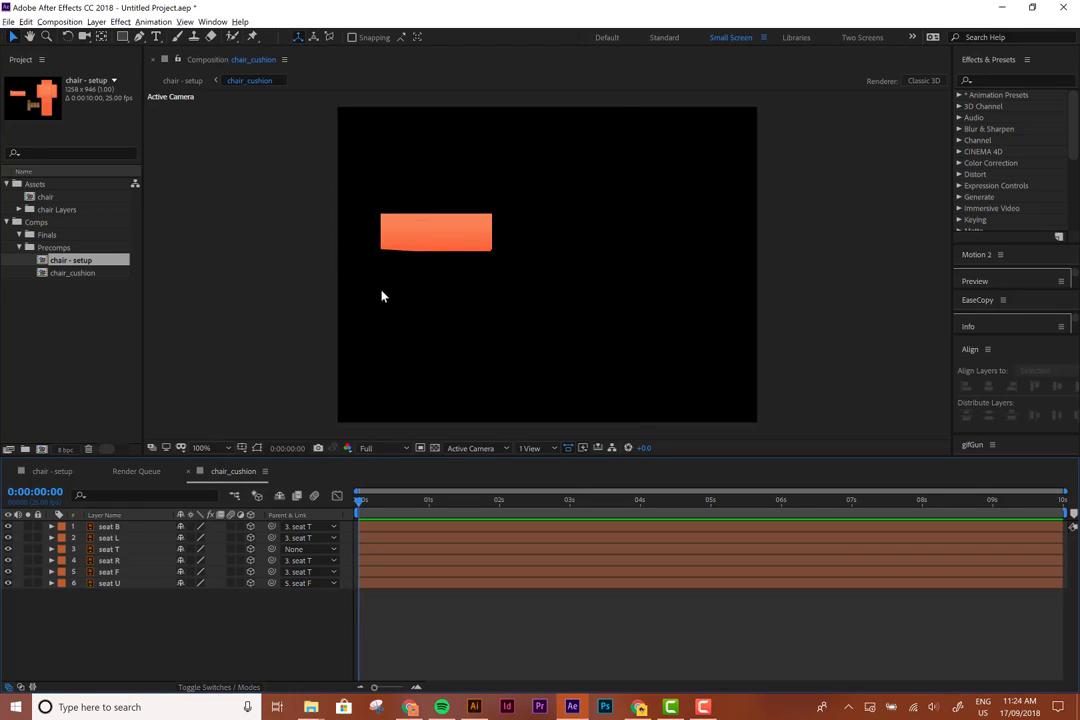
Draw a region of interest around the folded seat in chair_cushion, leaving a generous margin on every side
click(420, 449)
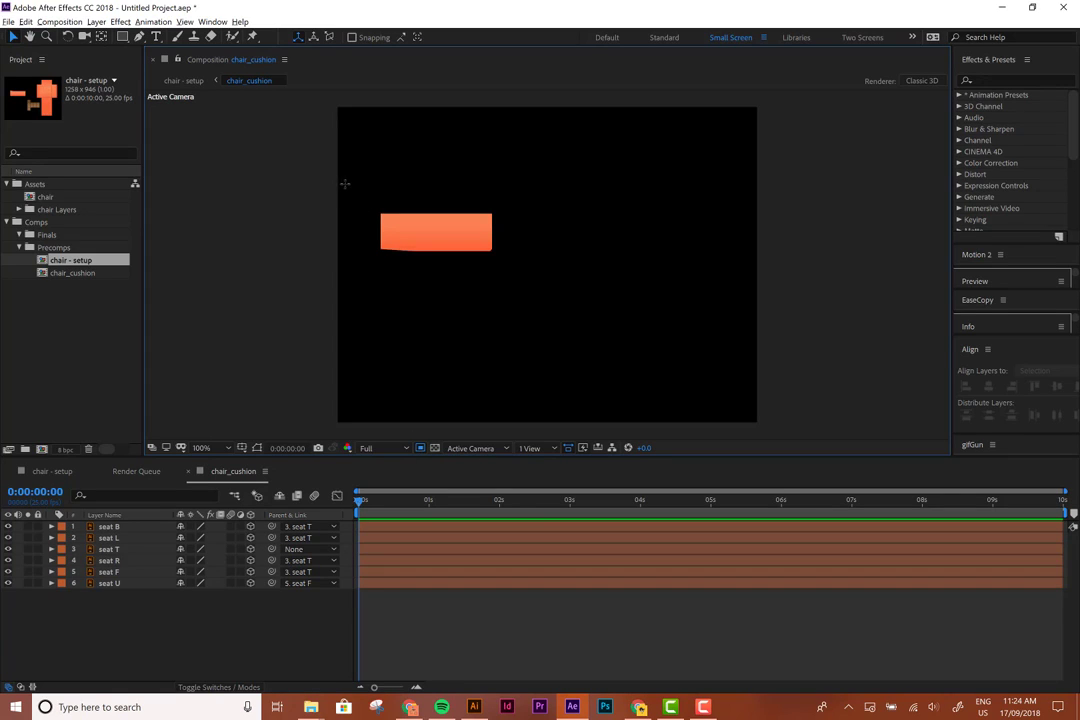
drag(344, 183, 531, 291)
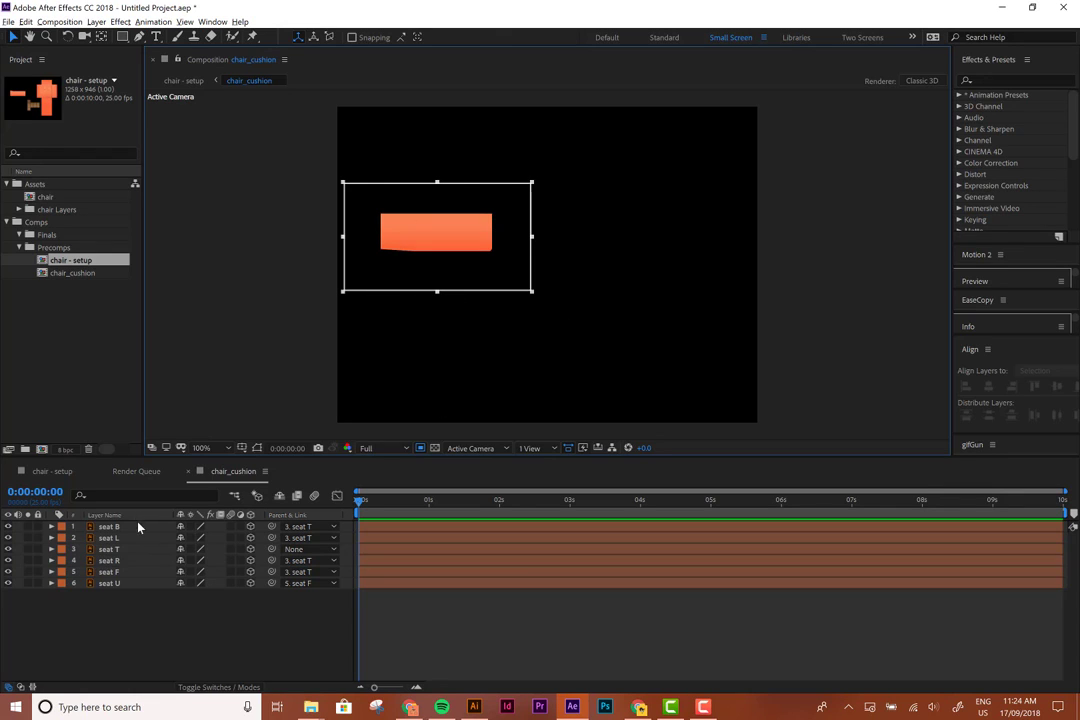
Move the seat T parent sideways past the edge of the region of interest, and undo the move
click(137, 549)
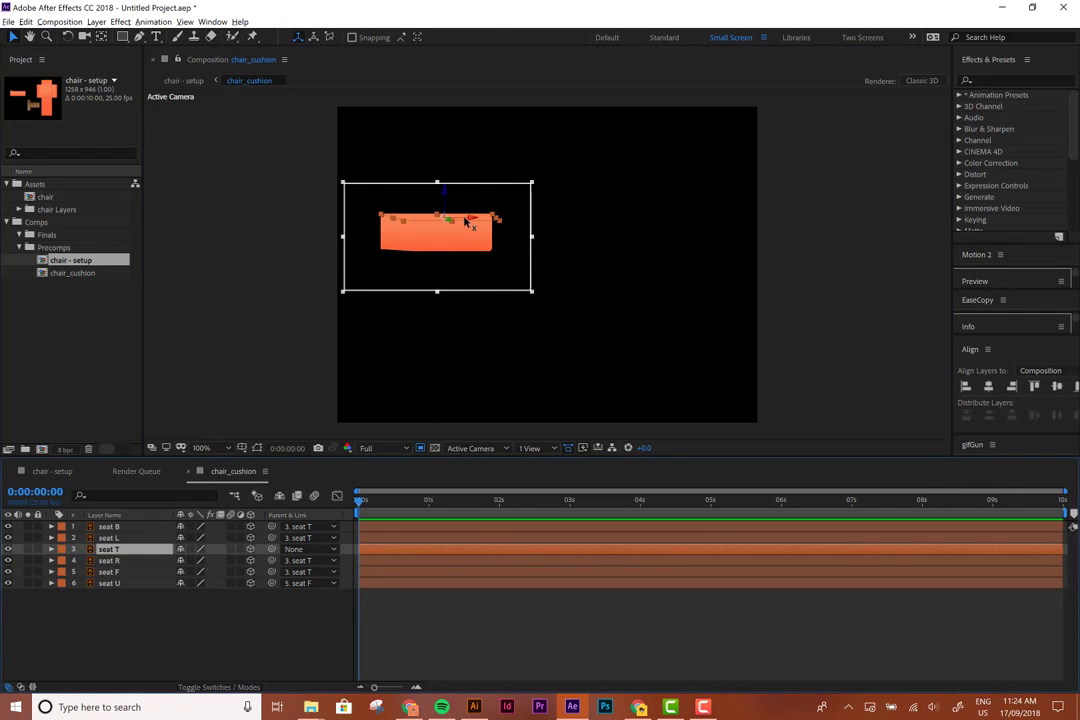
drag(463, 229, 545, 228)
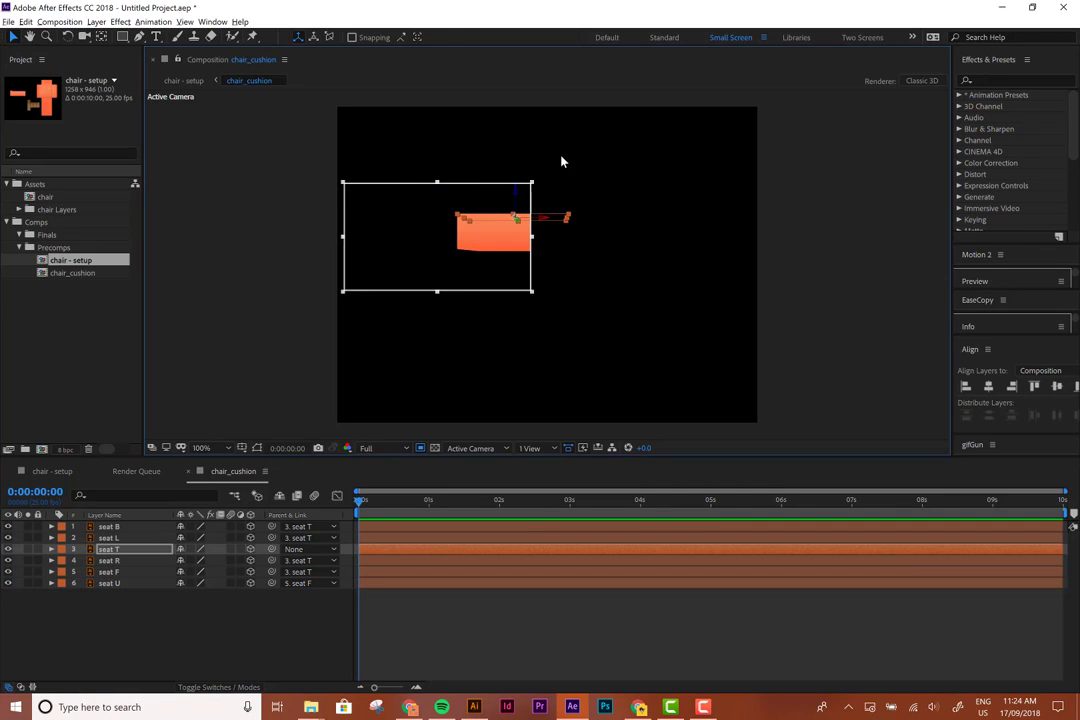
key(ctrl+z)
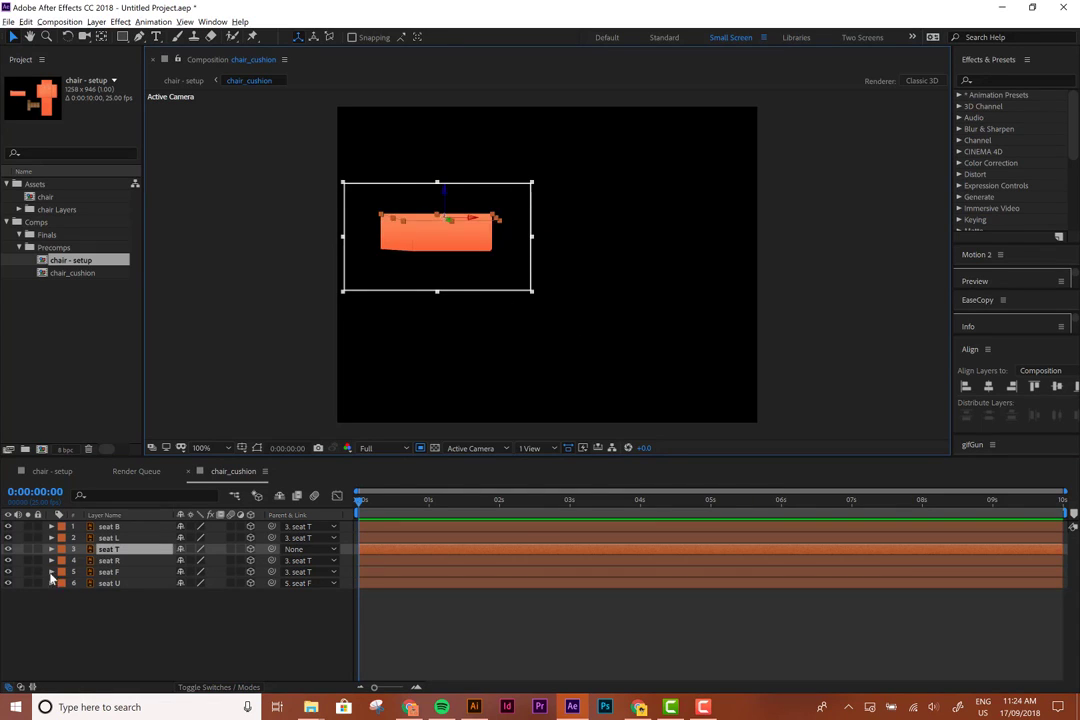
Crop the chair_cushion composition to the region of interest
click(60, 21)
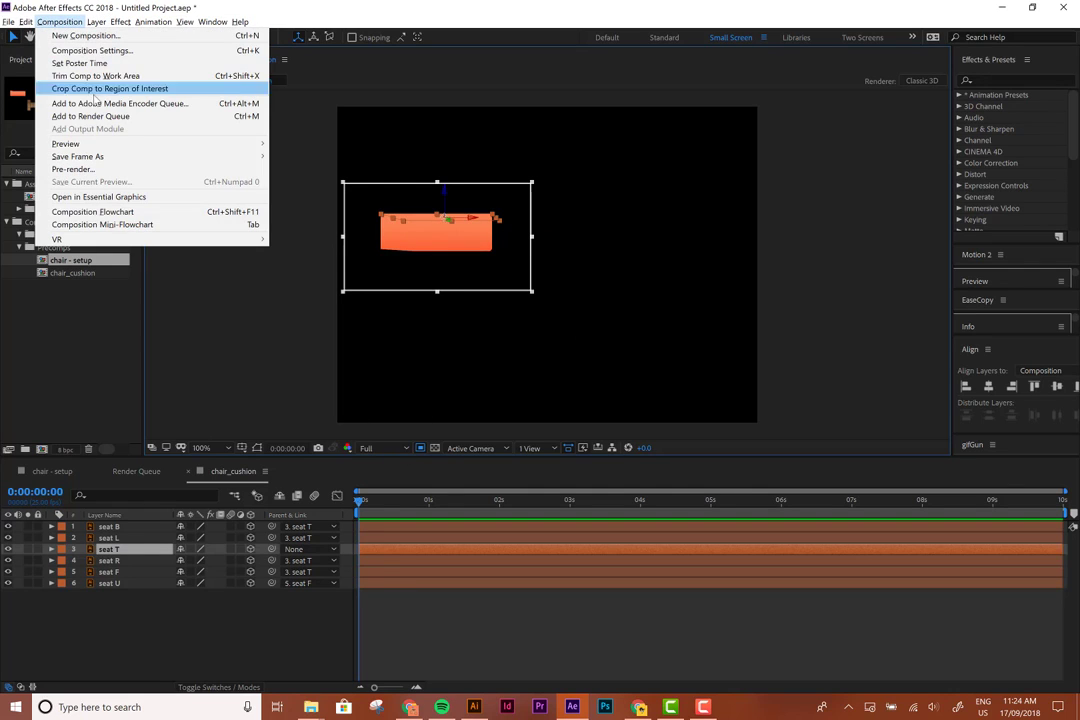
click(174, 89)
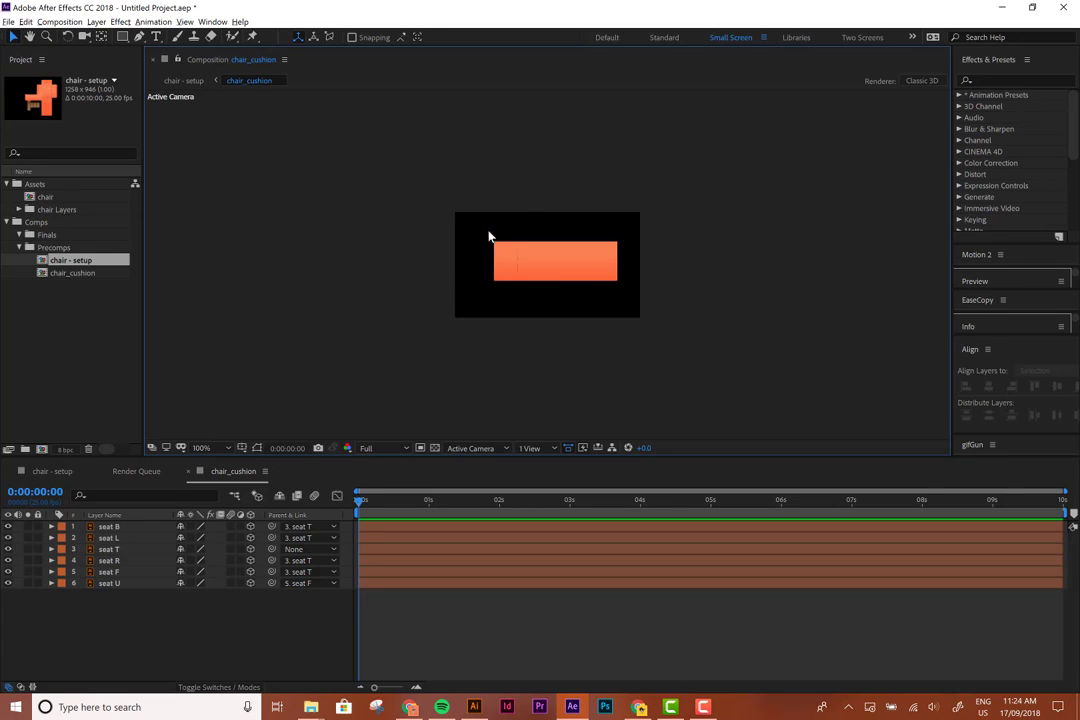
In chair - setup, move the chair_cushion layer to the empty area above the wooden legs and give it the Orange label
click(48, 476)
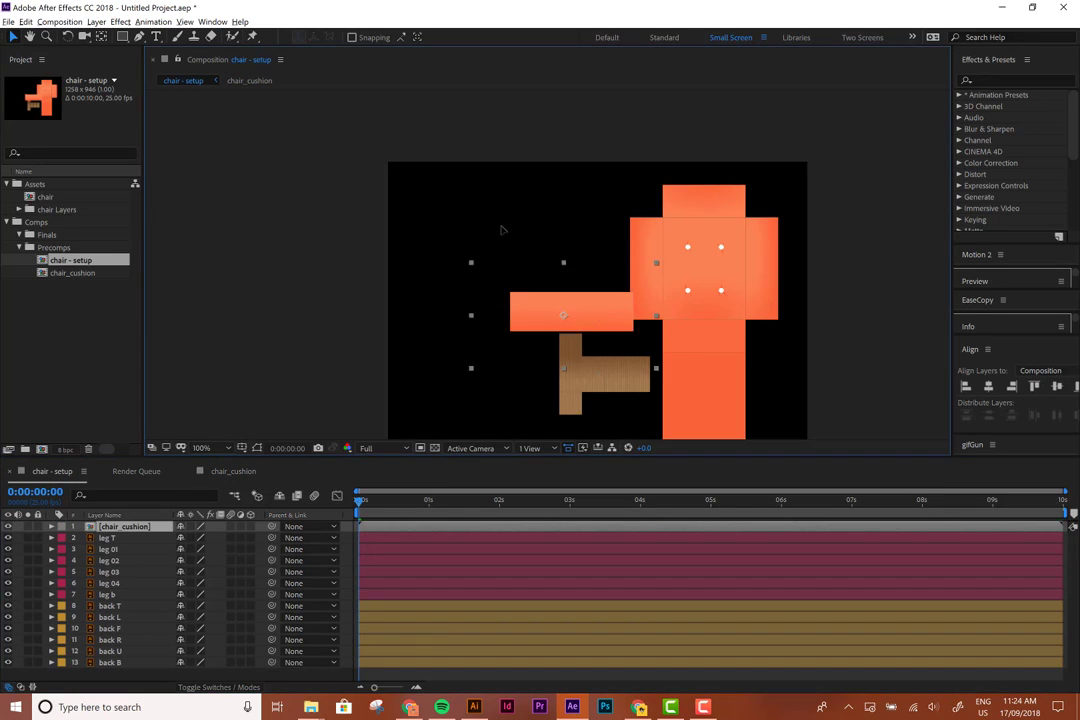
drag(597, 330, 553, 278)
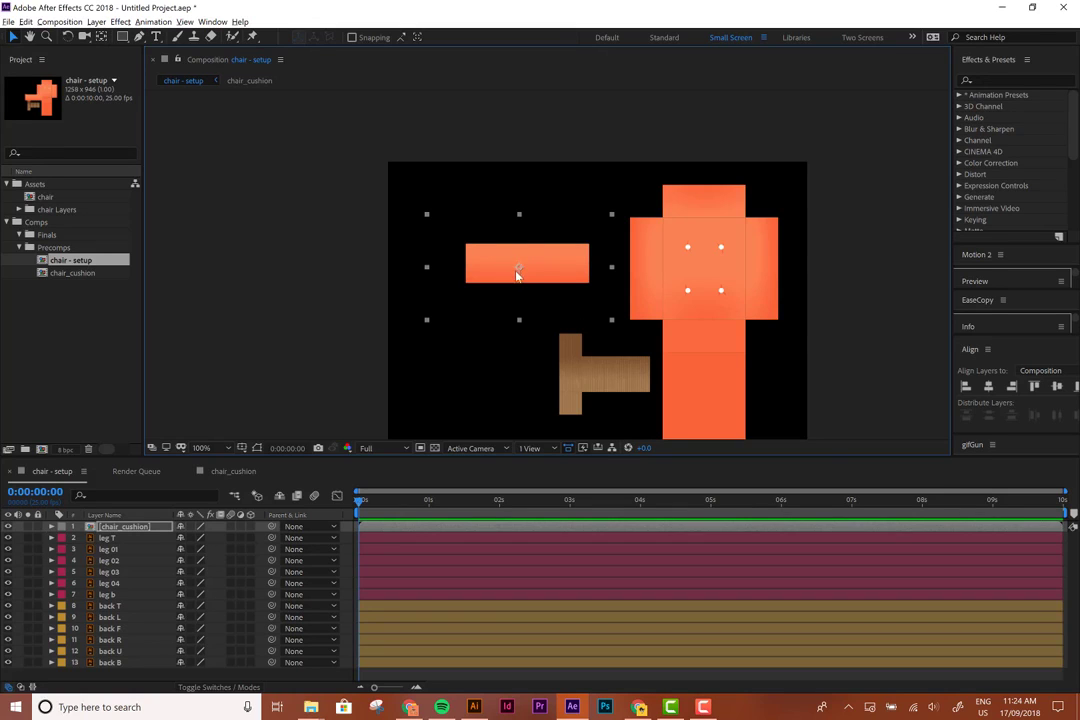
click(62, 526)
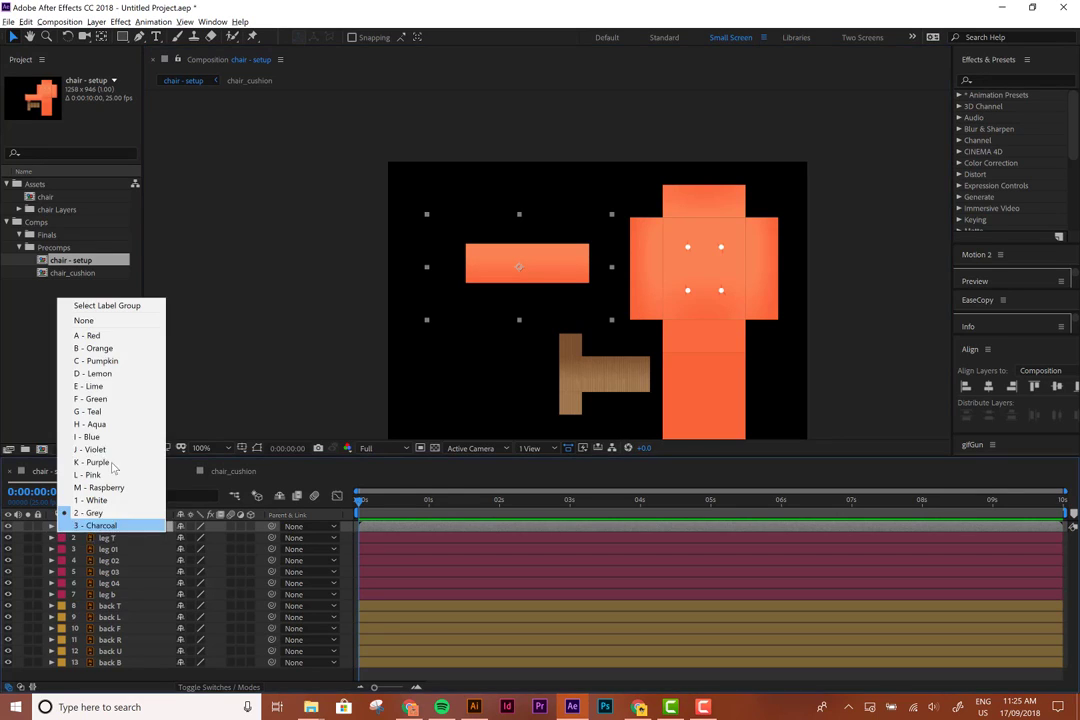
click(100, 347)
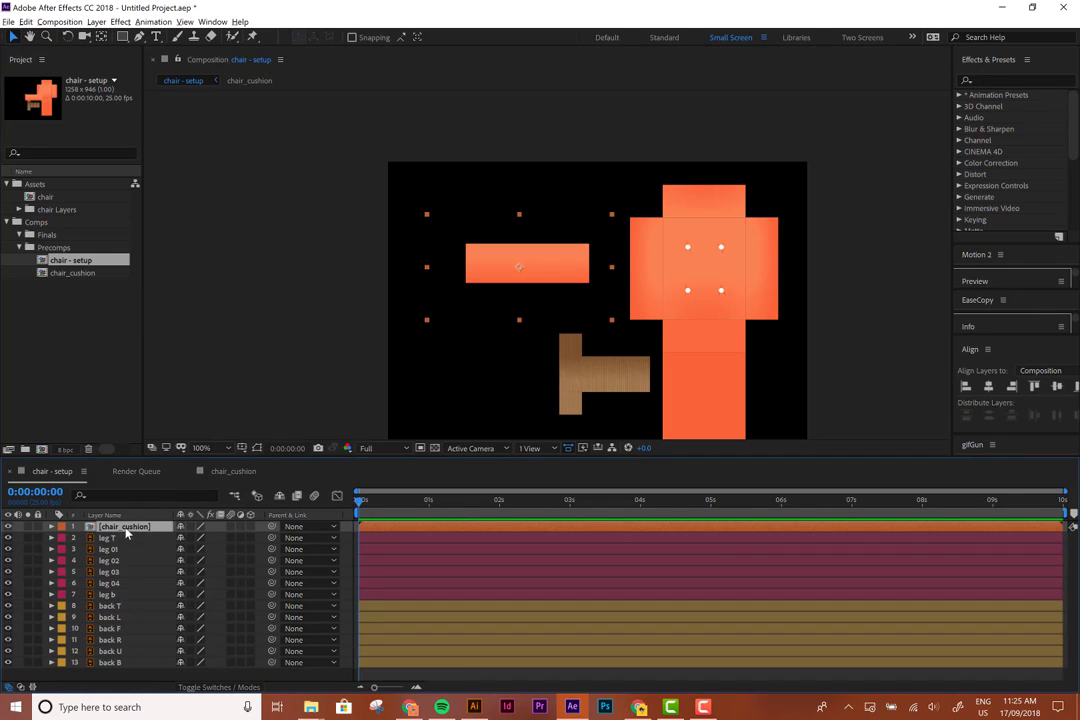
Make chair_cushion a 3D layer, test-rotate it freely with the Rotation tool, and undo the rotation
click(250, 527)
key(w)
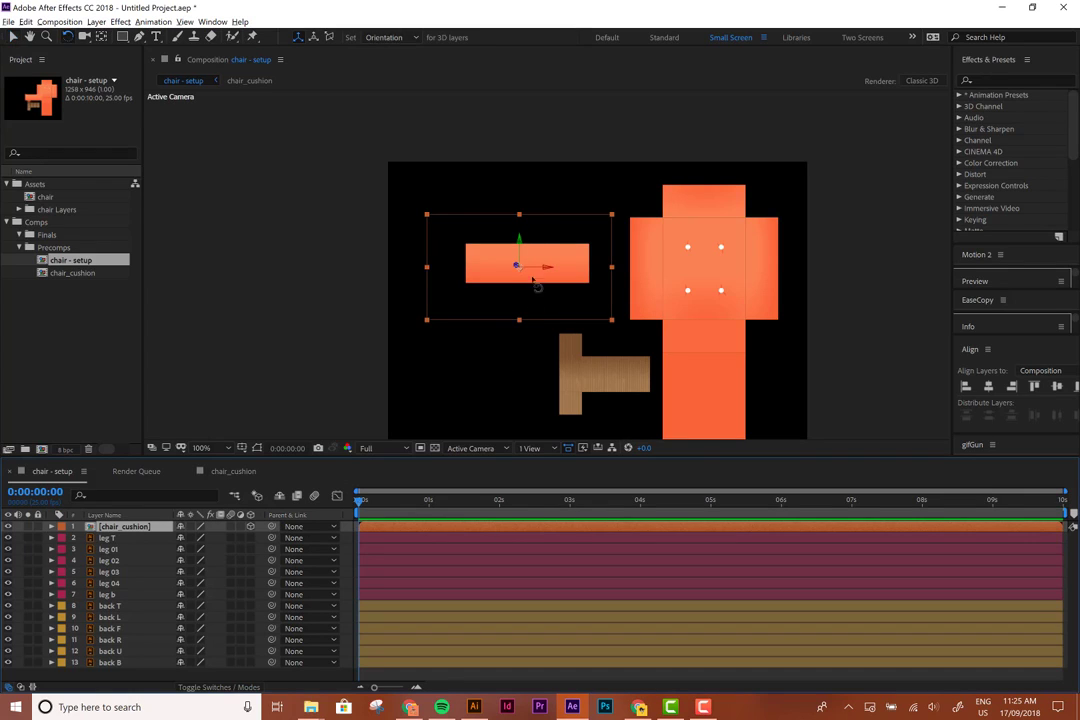
drag(537, 287, 554, 248)
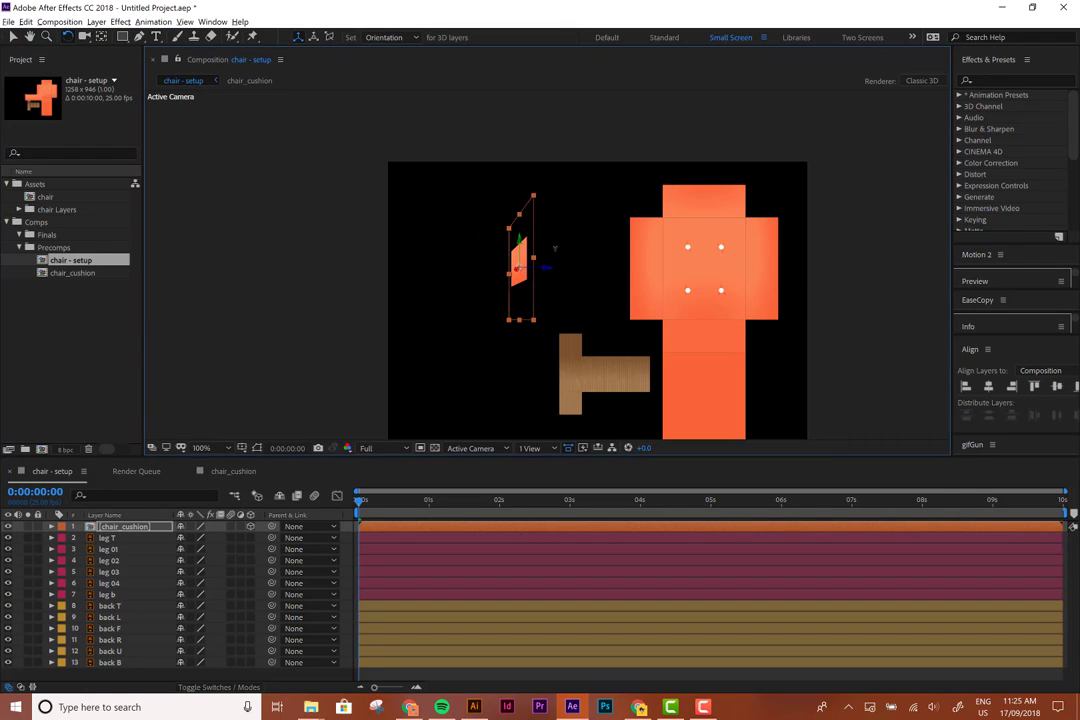
key(ctrl+z)
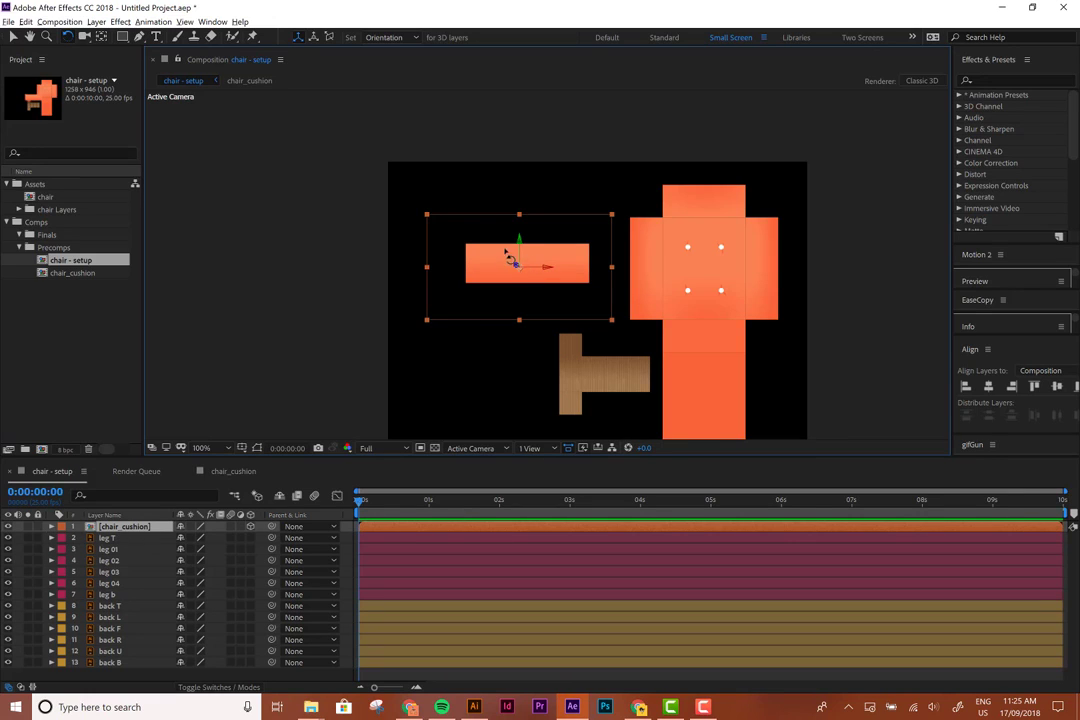
Tilt the seat T parent inside chair_cushion to expose the cushion's top, and return to chair - setup to check it
double_click(127, 527)
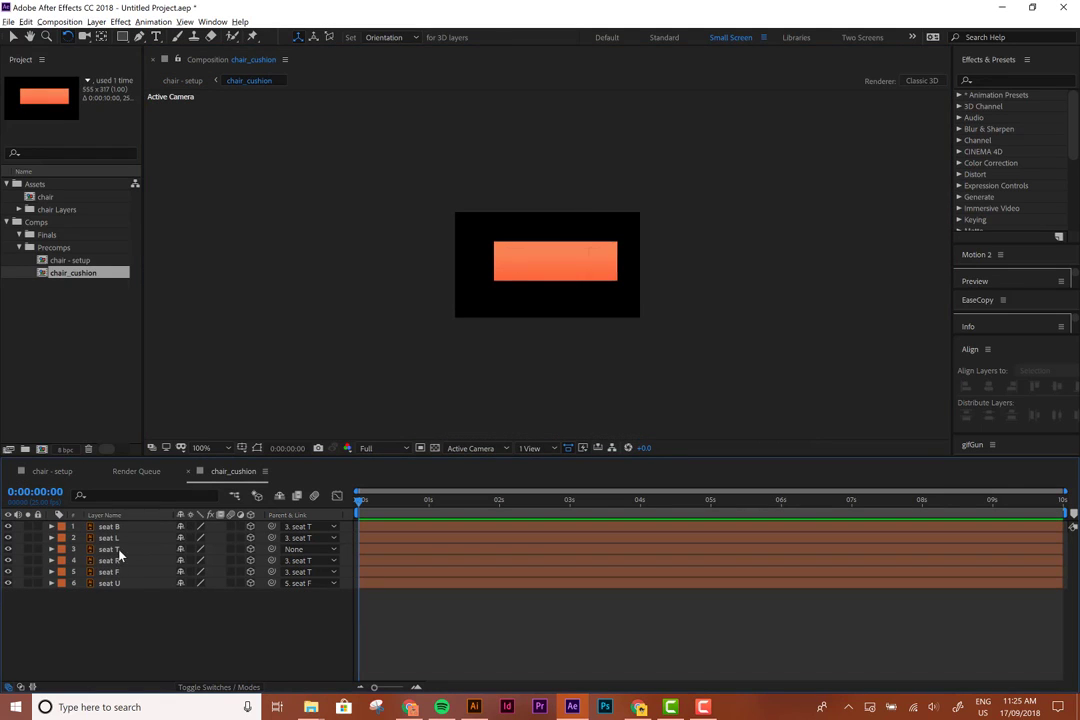
click(117, 550)
drag(560, 265, 560, 290)
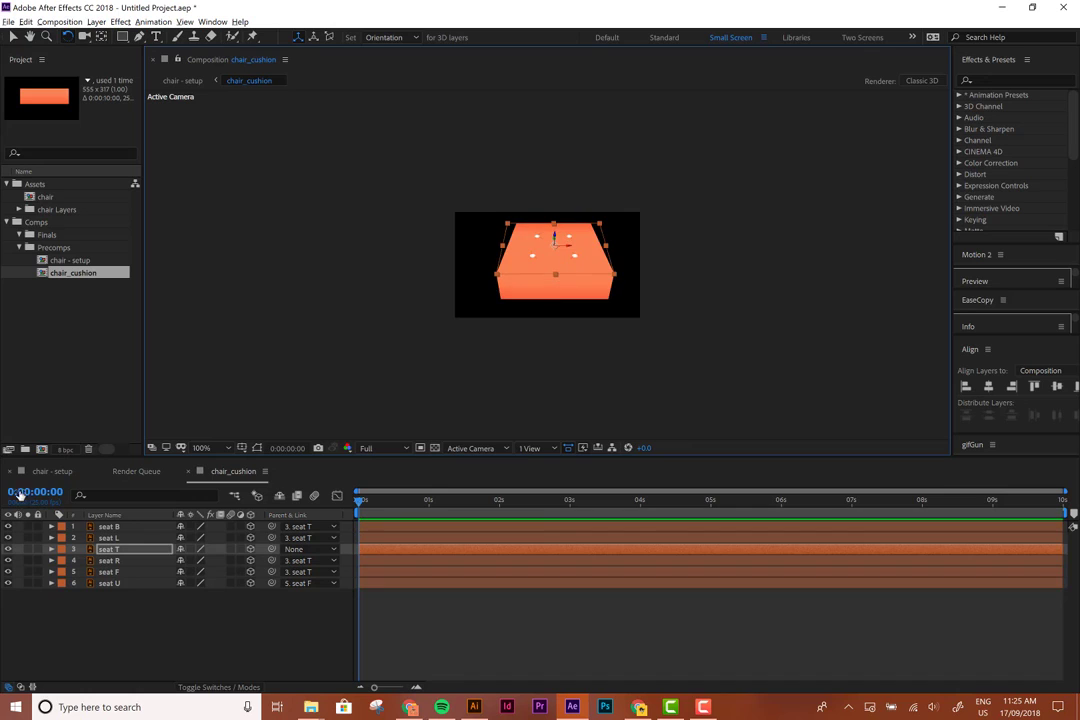
click(55, 472)
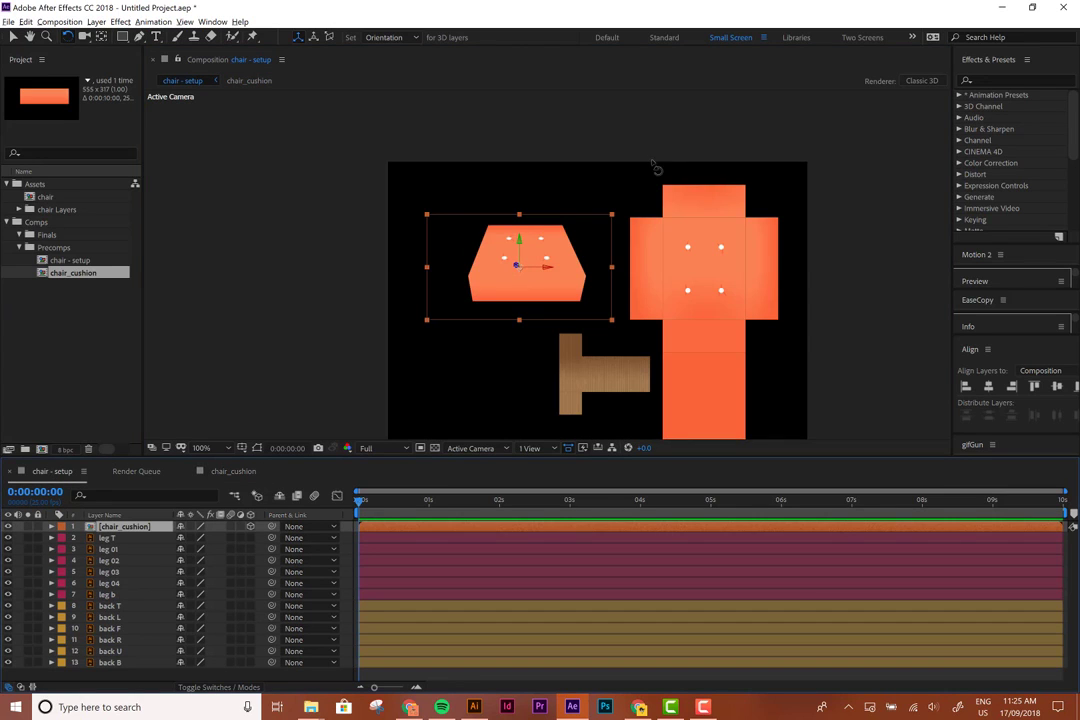
Test-rotate the cushion in chair - setup, undo the test rotations, and compare it with the chair_cushion composition
mouse_move(519, 246)
mouse_down()
mouse_move(476, 254)
mouse_move(508, 263)
mouse_up()
key(ctrl+z)
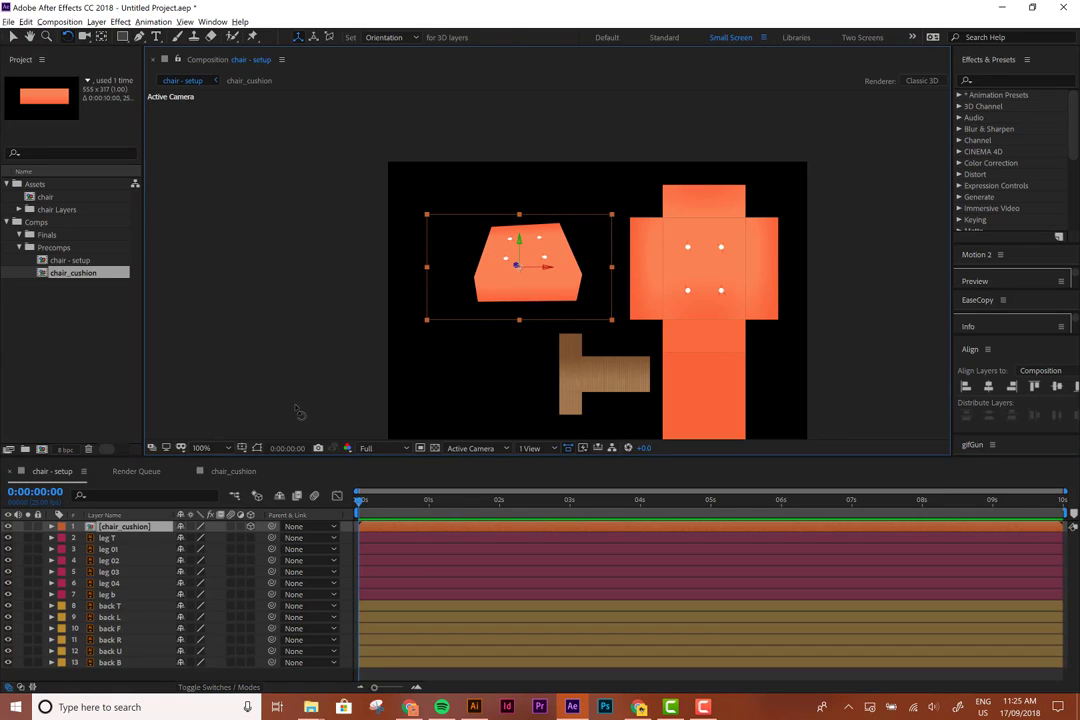
click(226, 474)
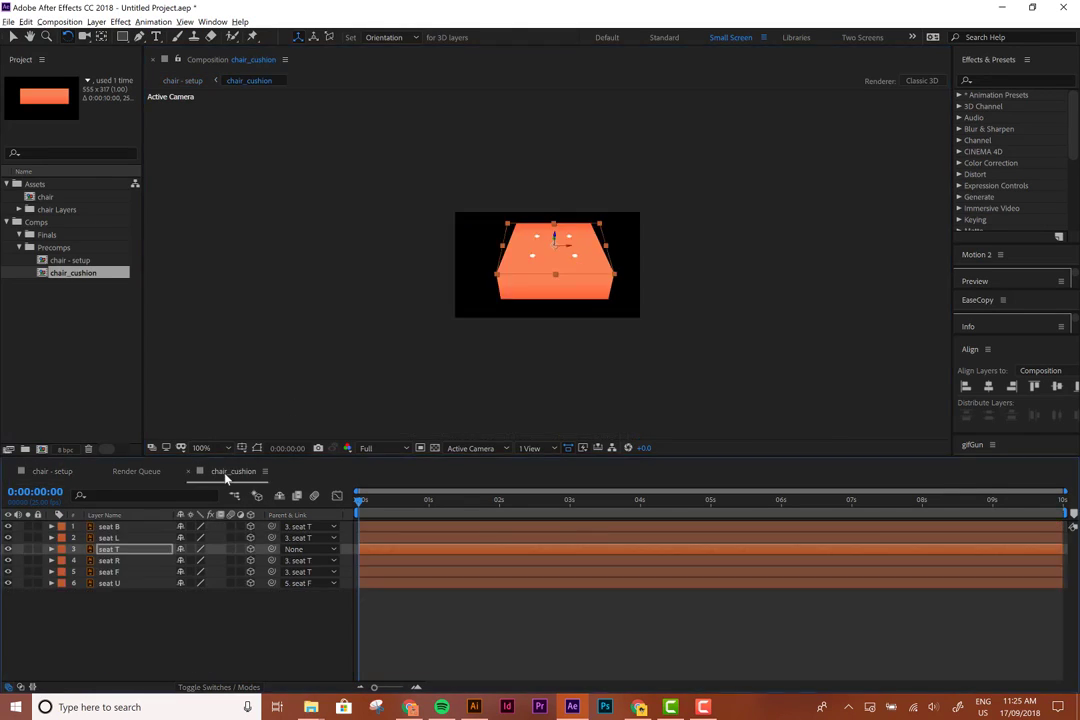
click(62, 472)
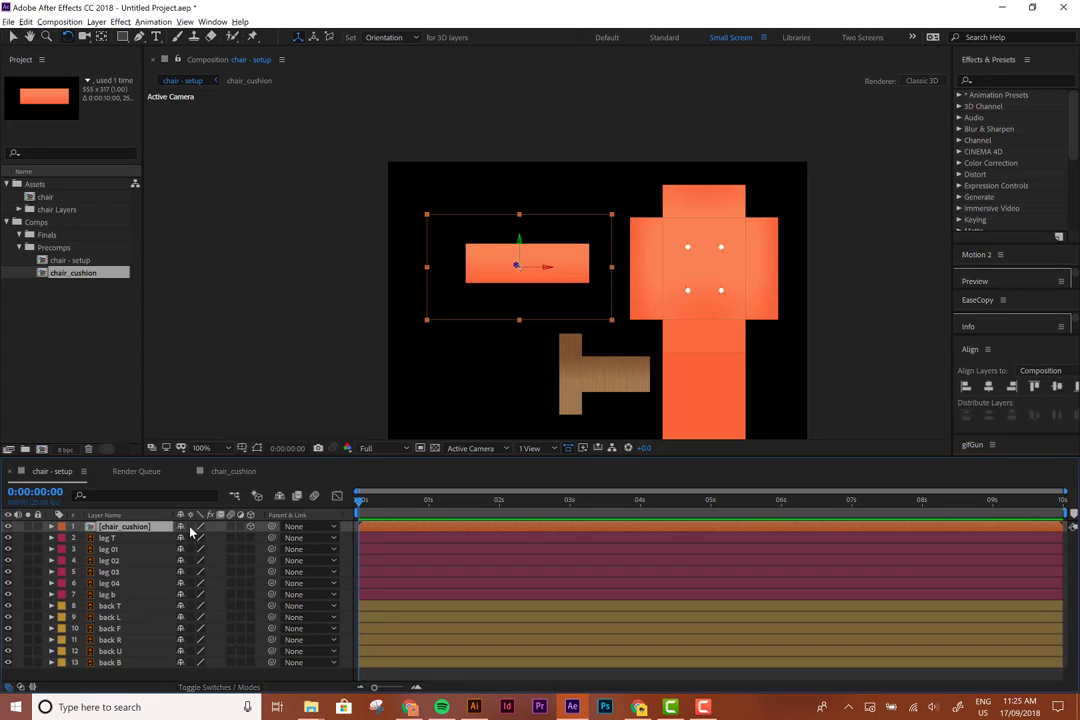
Enable Collapse Transformations on the chair_cushion layer, test-rotate it freely in 3D, and compare it with the contents of its precomp
click(190, 530)
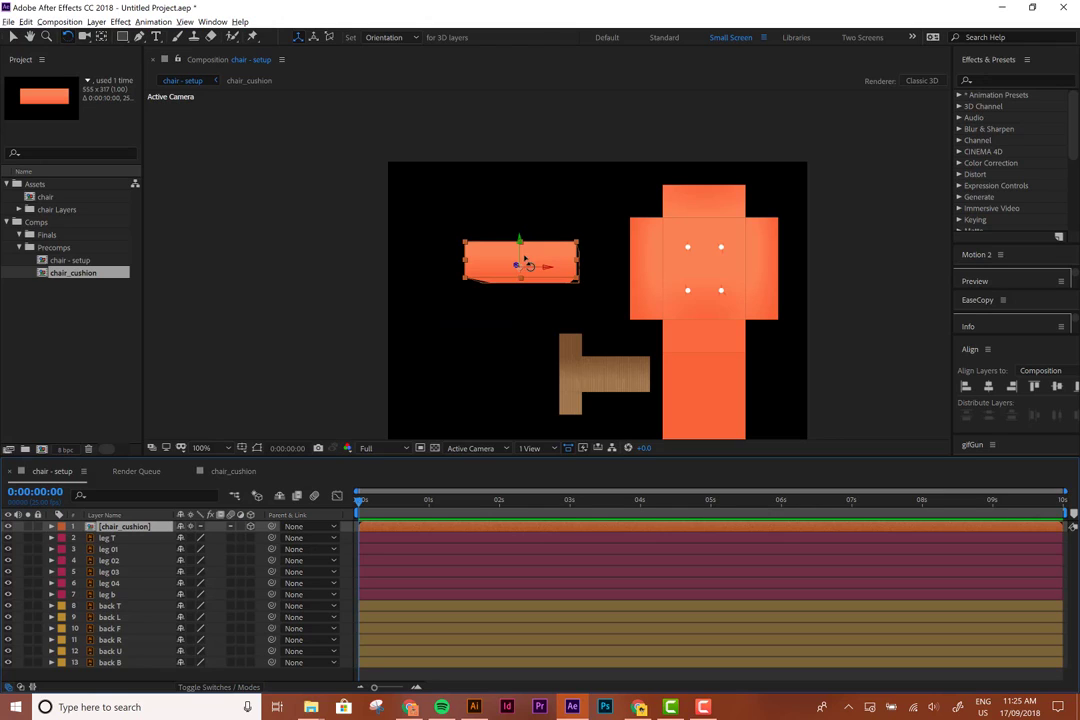
mouse_move(514, 256)
mouse_down()
mouse_move(485, 259)
mouse_move(524, 272)
mouse_up()
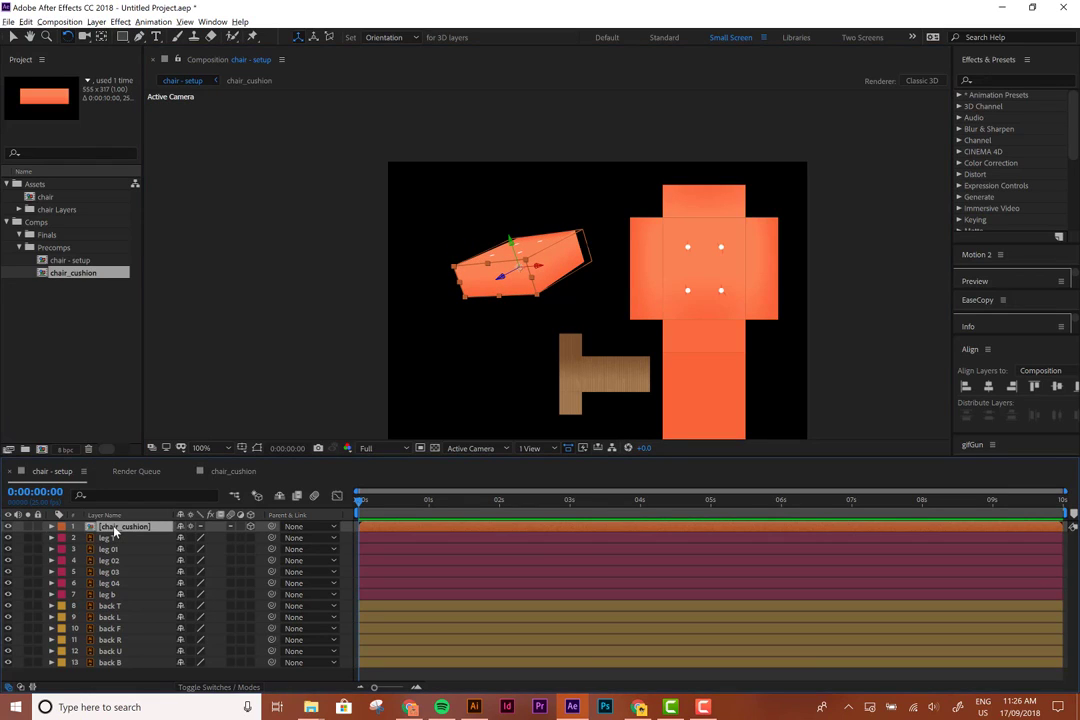
click(233, 471)
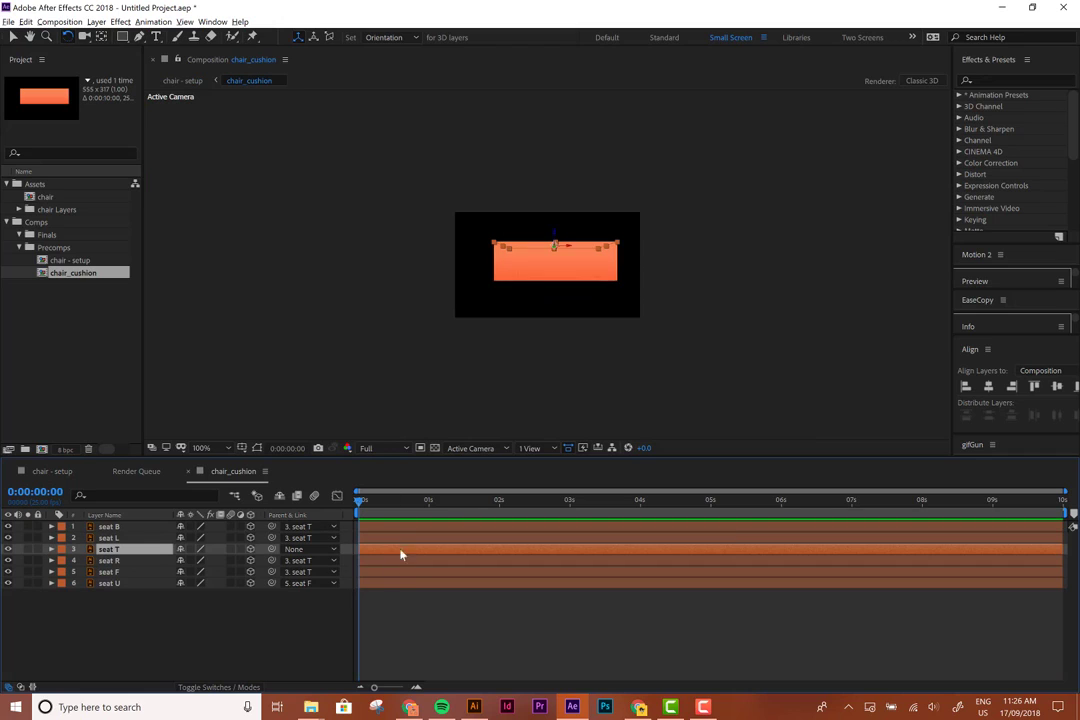
click(62, 472)
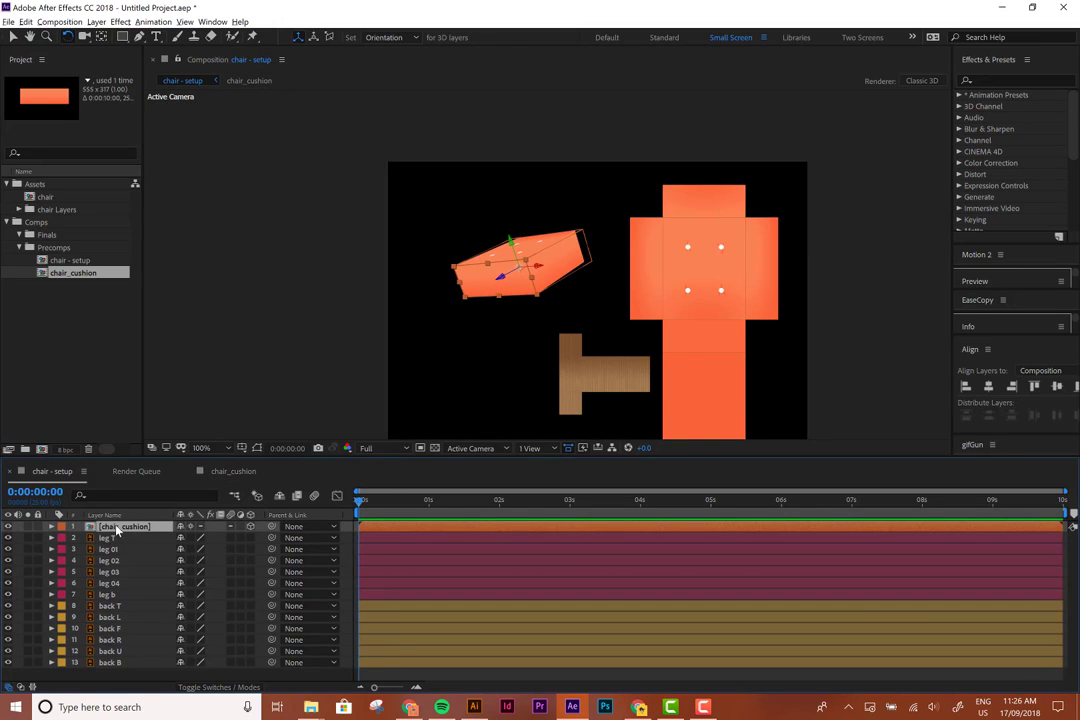
Toggle Collapse Transformations off and on for the rotated chair_cushion layer to compare both renderings, leaving it enabled
click(192, 528)
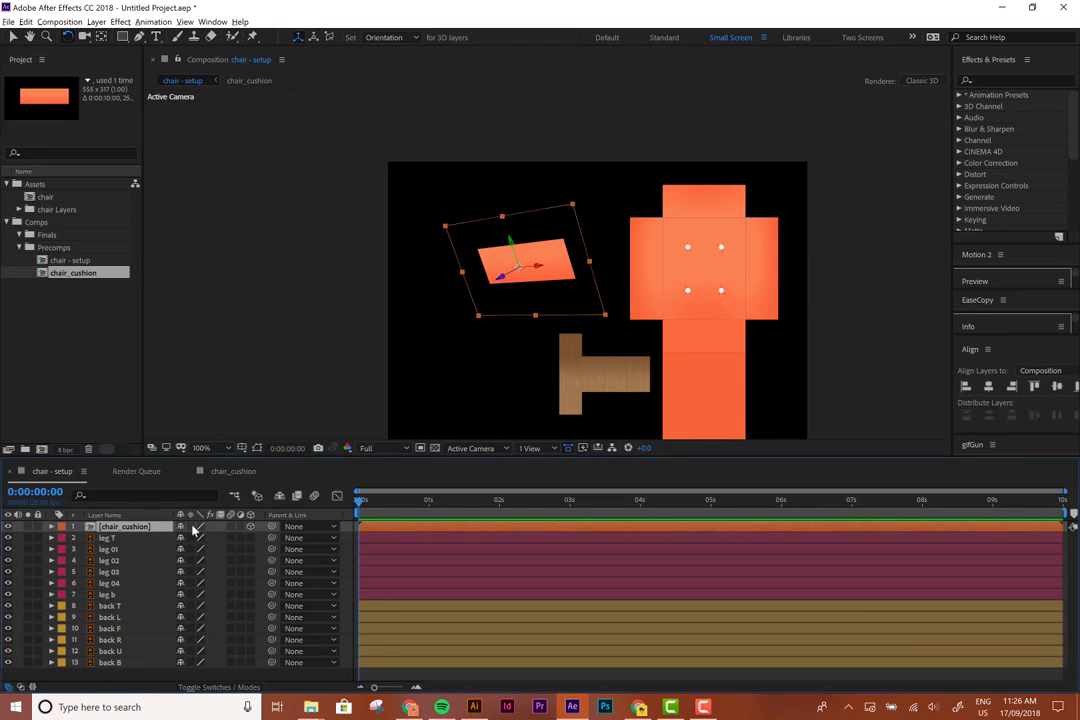
click(192, 528)
click(192, 528)
click(192, 528)
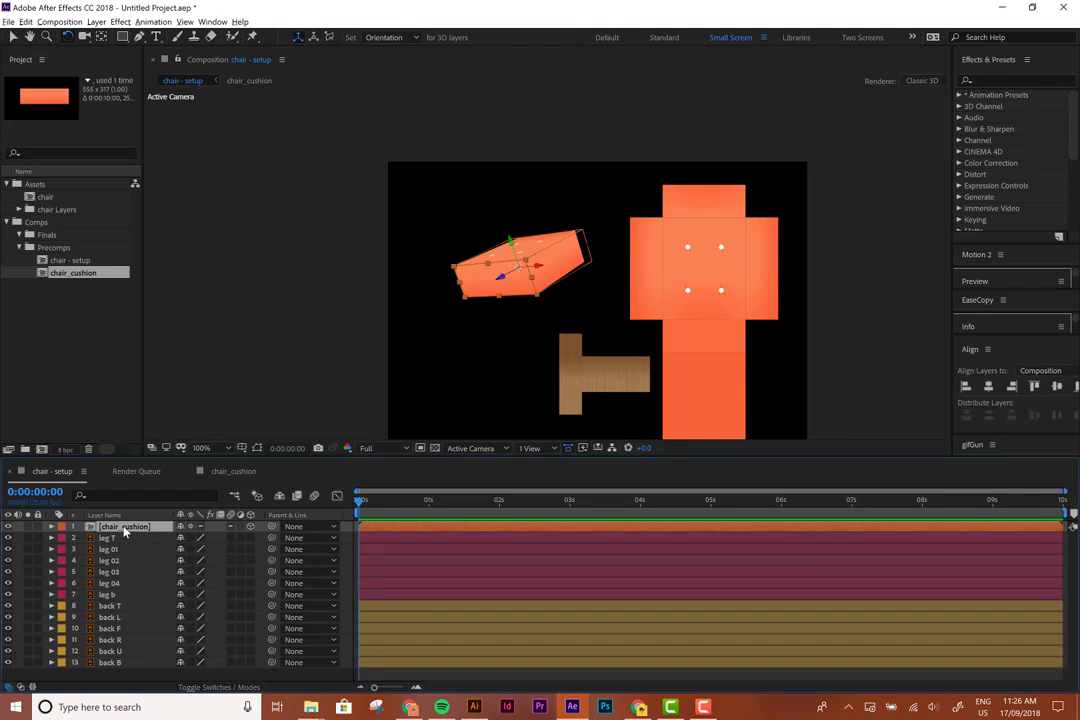
Close the chair_cushion timeline, reopen the precomp from its layer to inspect the seat layers, and return to chair - setup
click(228, 471)
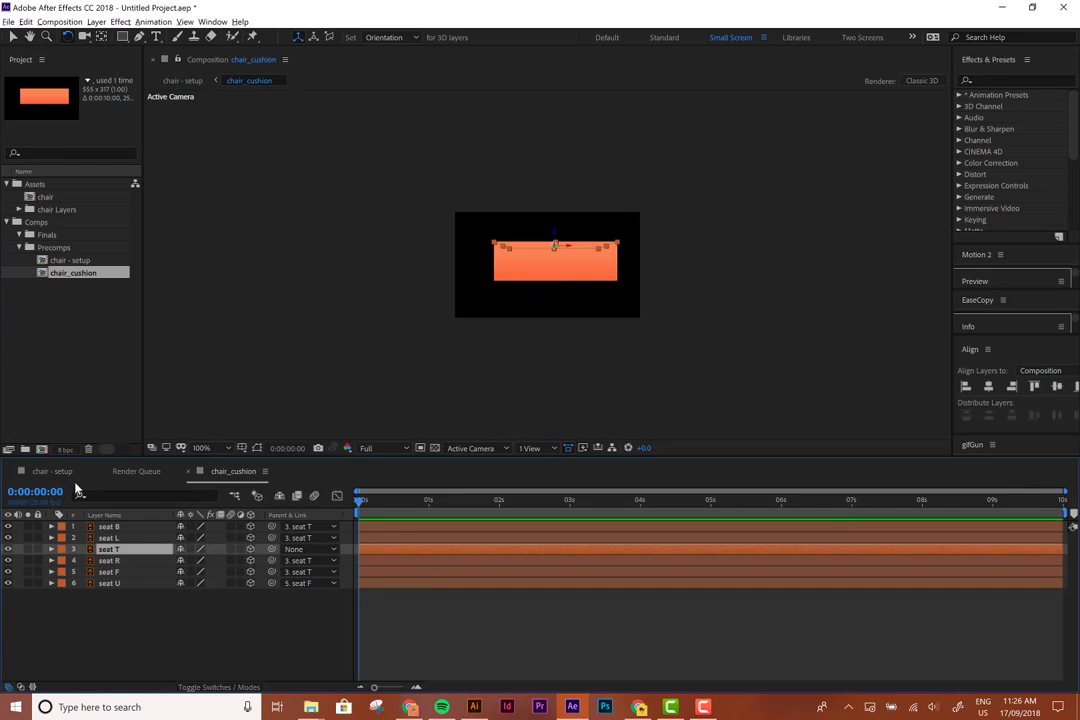
click(188, 471)
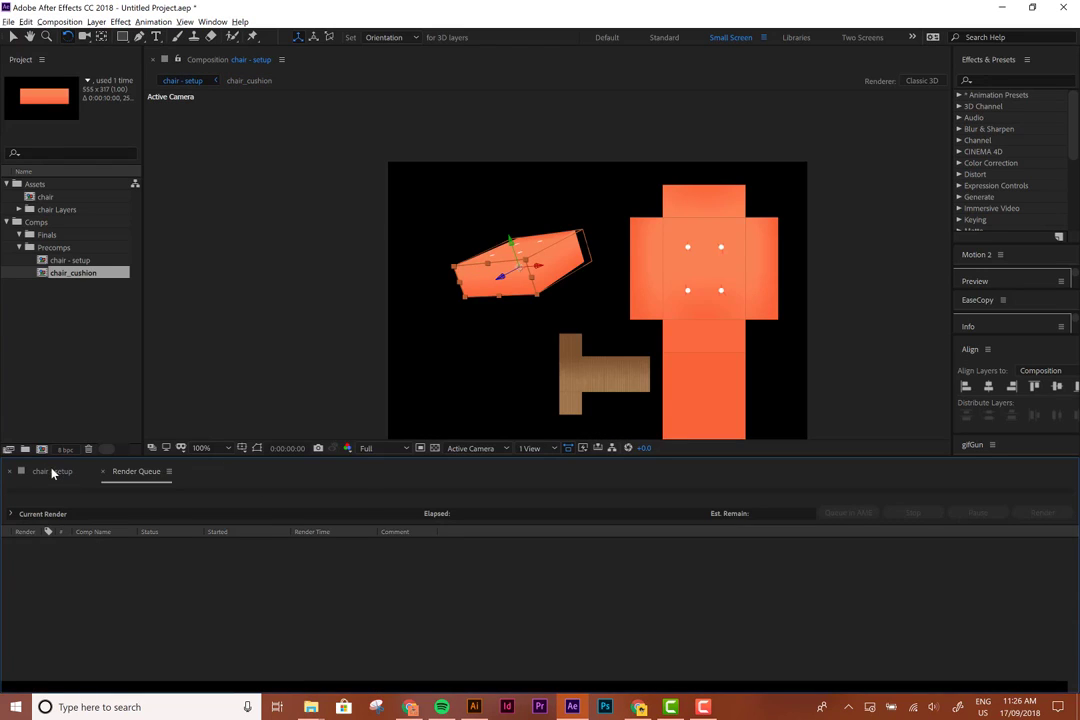
click(52, 471)
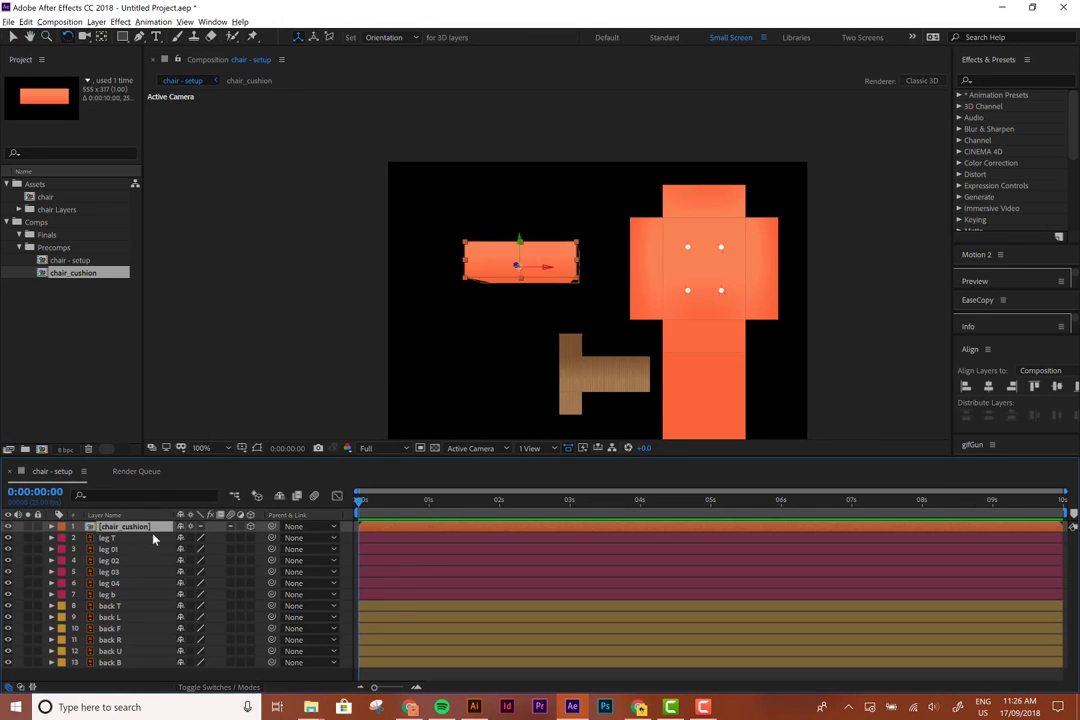
double_click(125, 527)
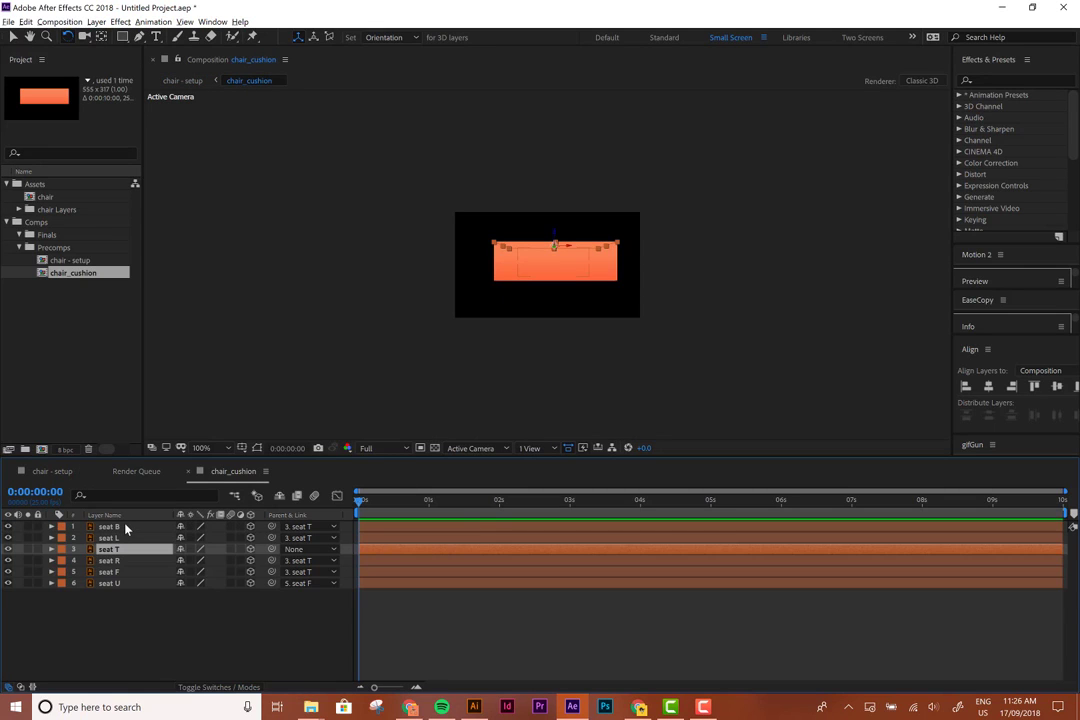
click(52, 471)
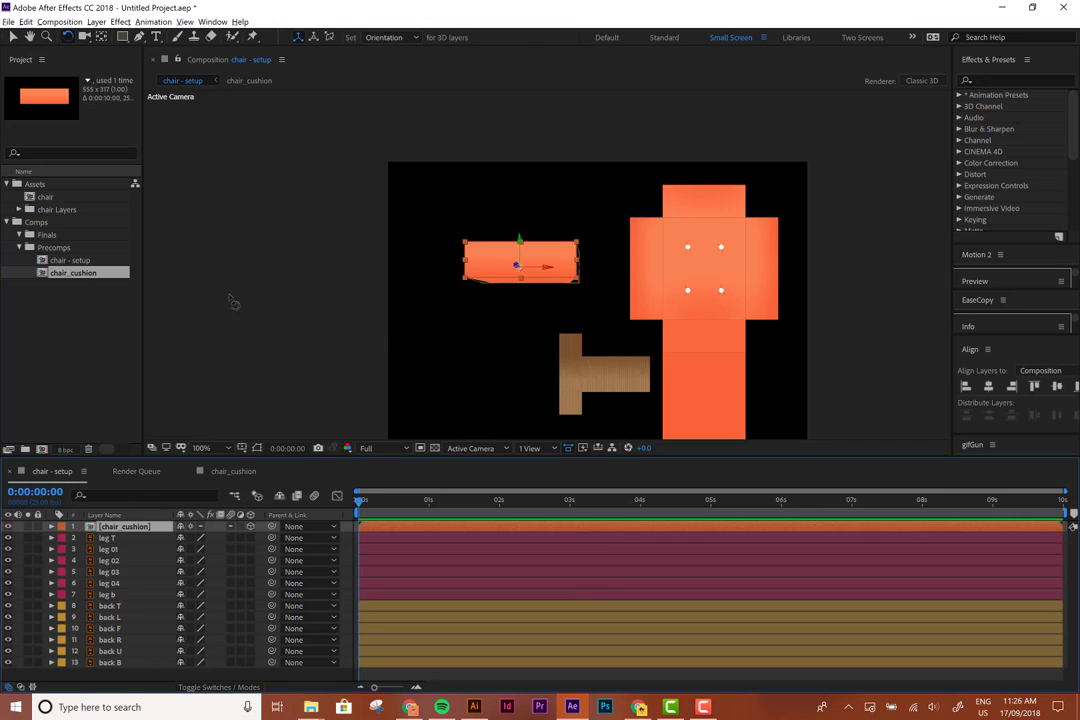
Move the anchor point of the back R panel onto its edge shared with the back F panel
key(v)
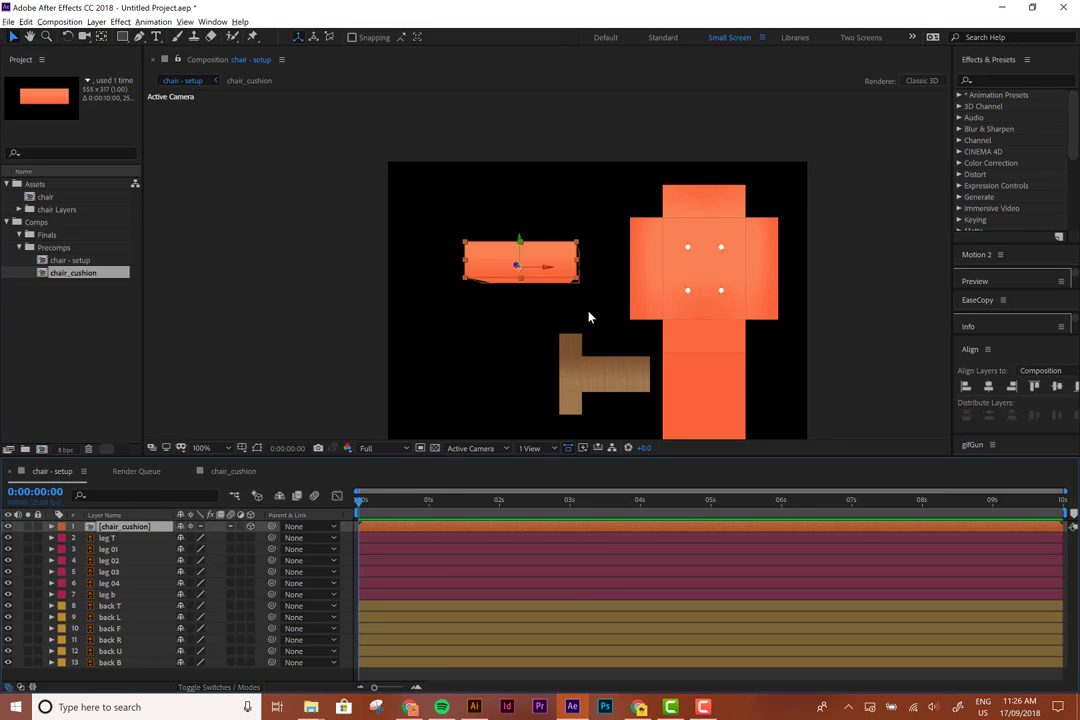
click(595, 335)
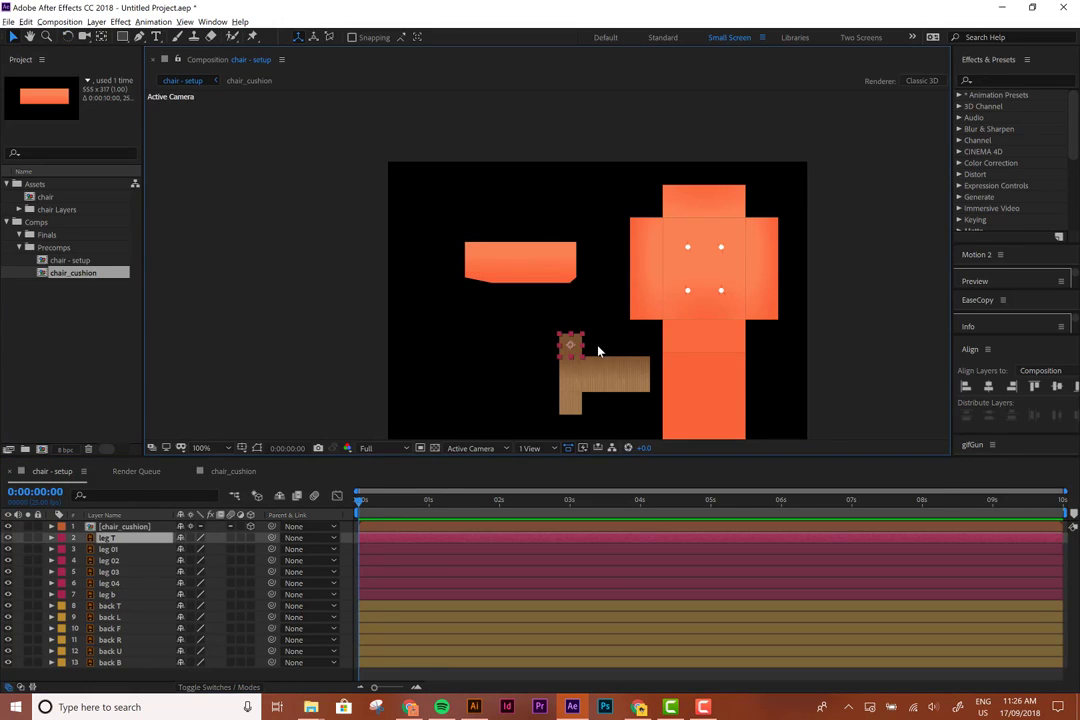
key(space)
drag(602, 352, 511, 329)
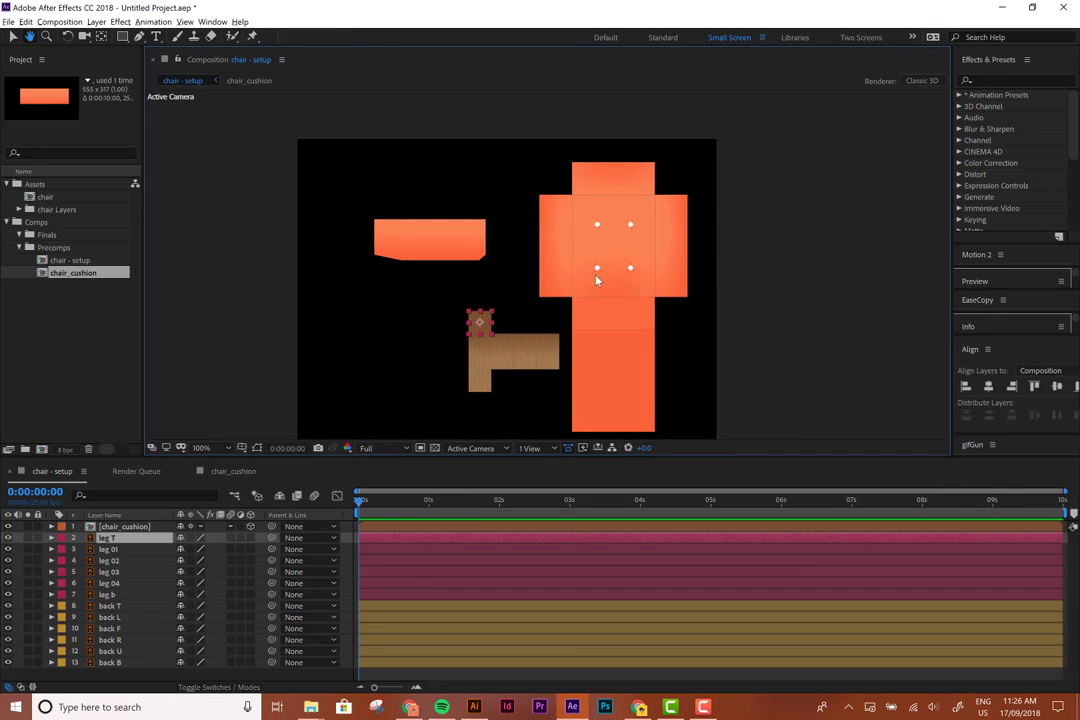
click(597, 281)
click(675, 274)
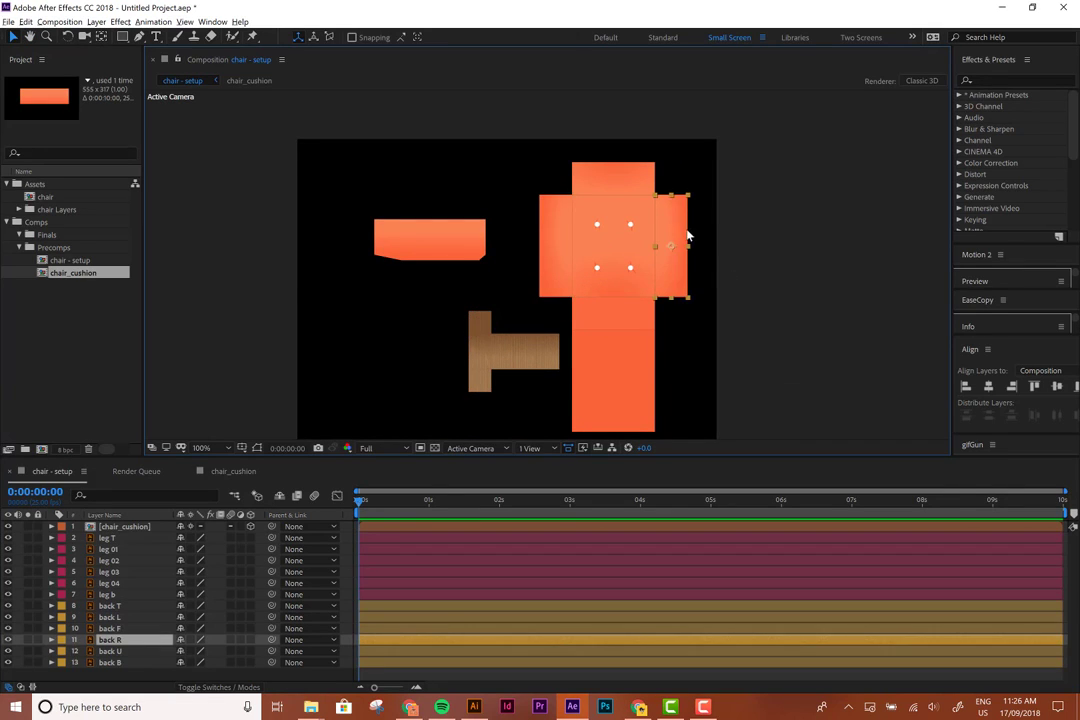
scroll(675, 247, up, 2)
key(y)
drag(658, 268, 625, 270)
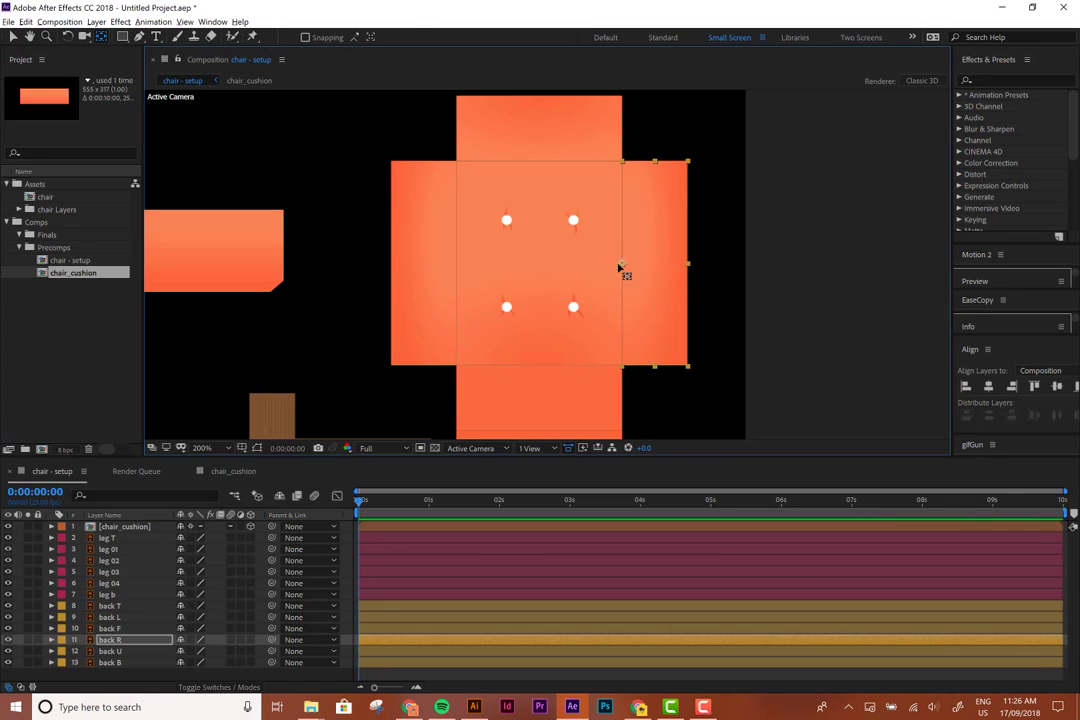
Move the anchor points of the back L and back T panels onto their edges shared with back F
click(425, 275)
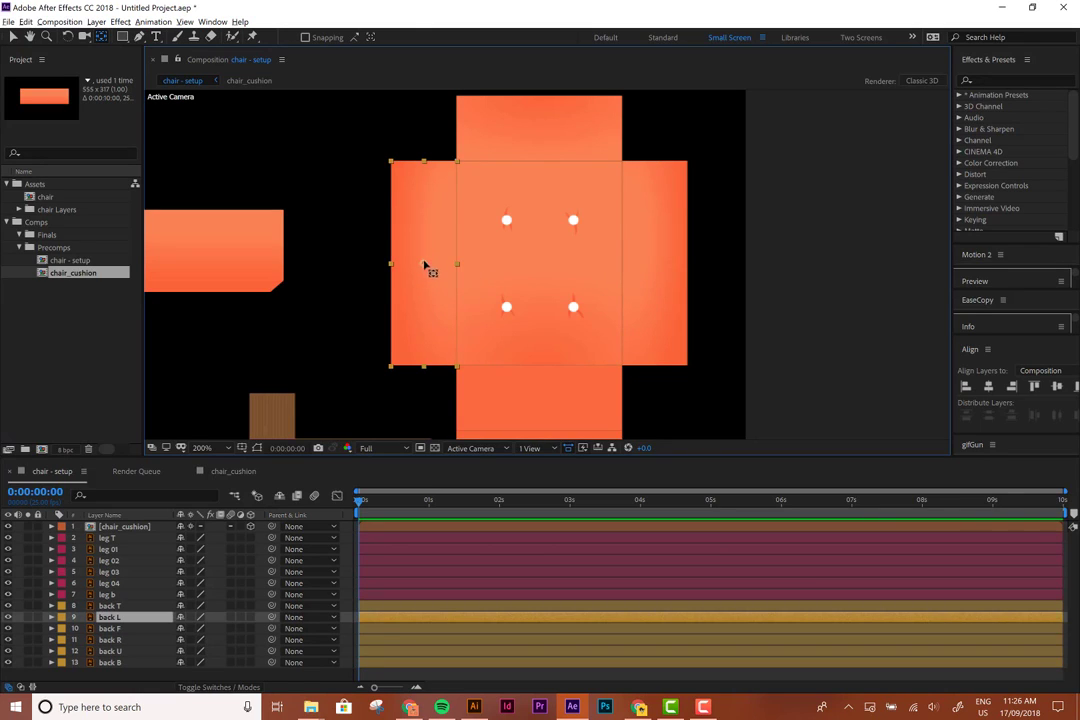
mouse_move(427, 265)
mouse_down()
mouse_move(436, 279)
mouse_move(455, 265)
mouse_up()
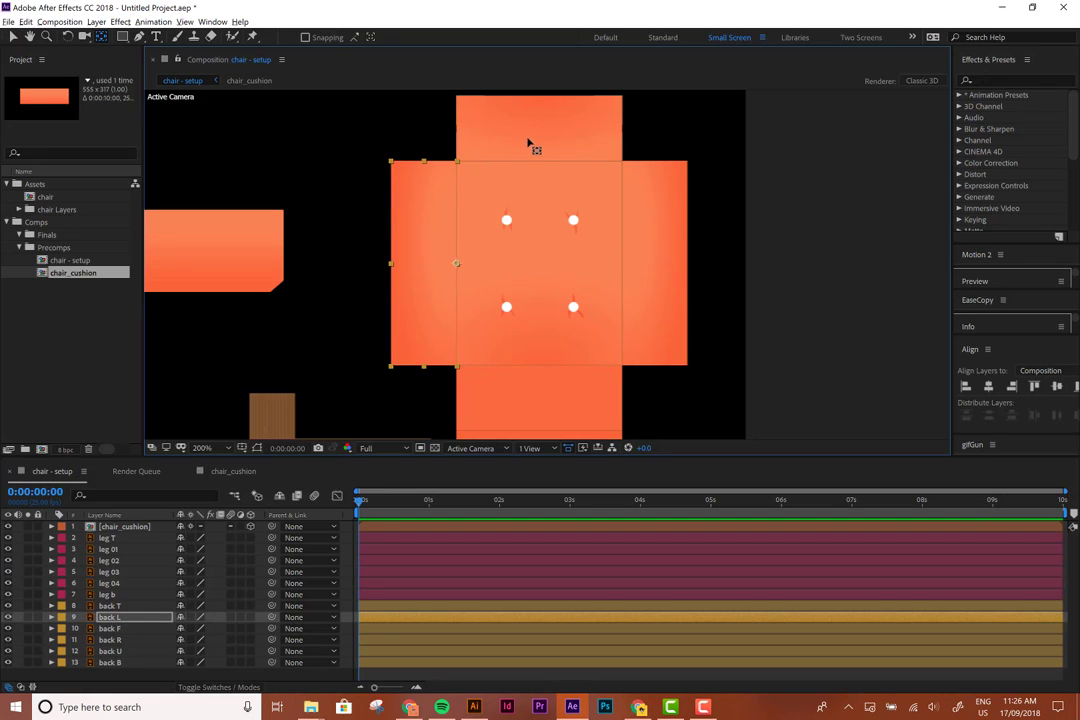
click(539, 161)
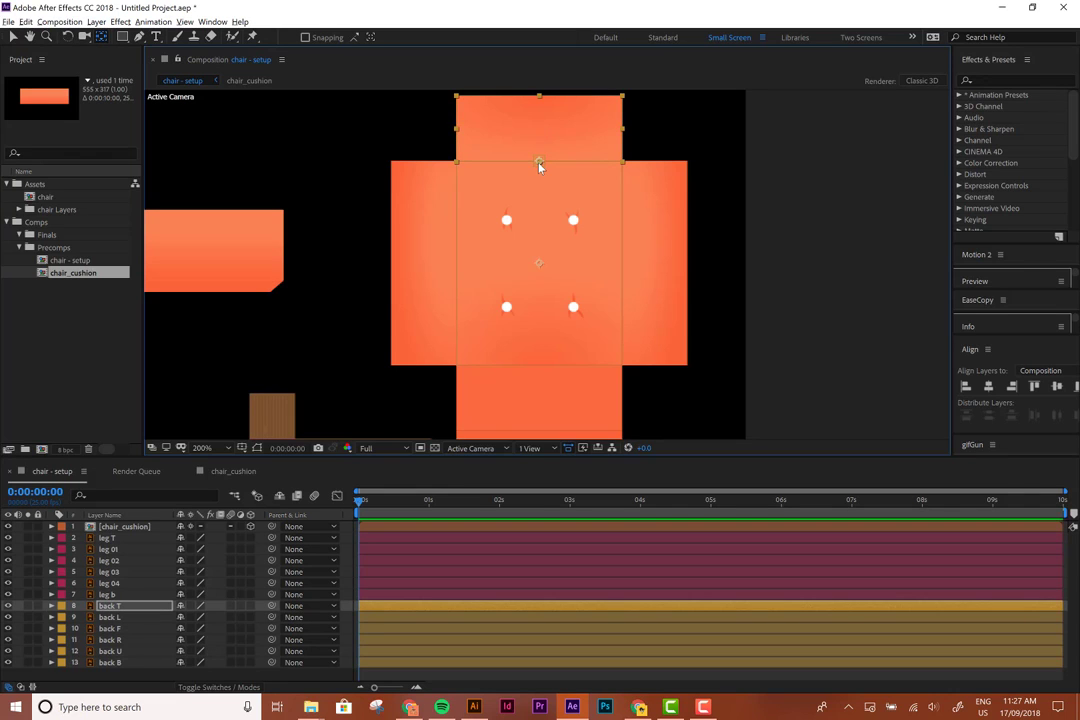
Move the anchor point of back U onto its edge with back F, and that of back B onto its edge with back U
scroll(521, 212, down, 3)
click(510, 292)
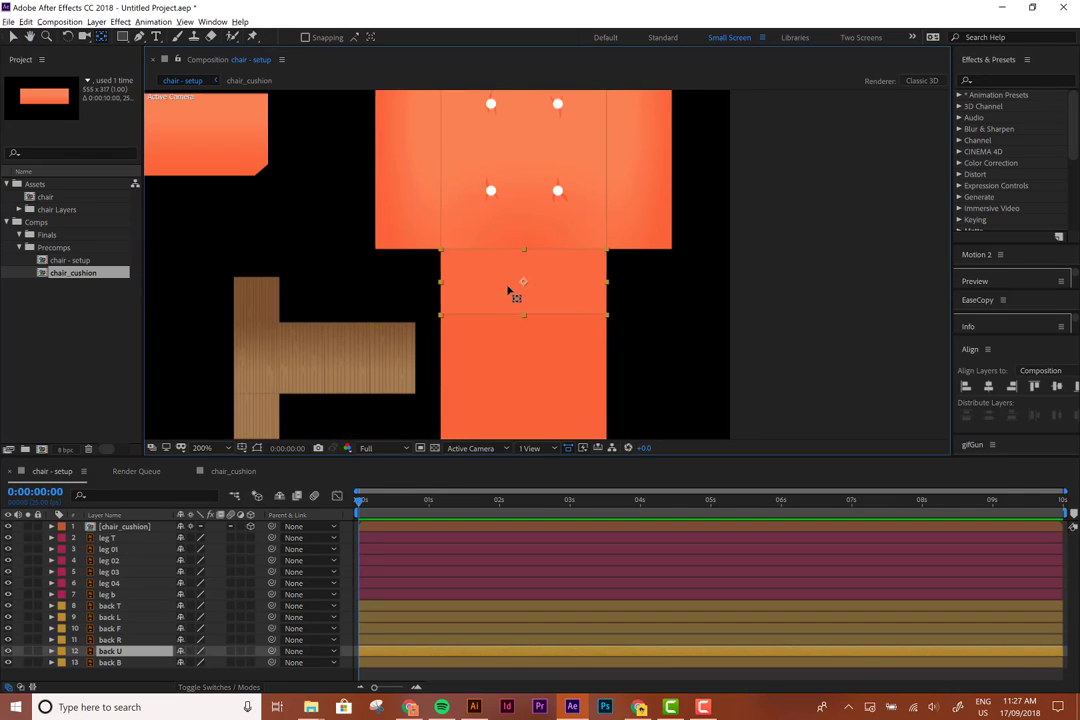
drag(522, 283, 522, 251)
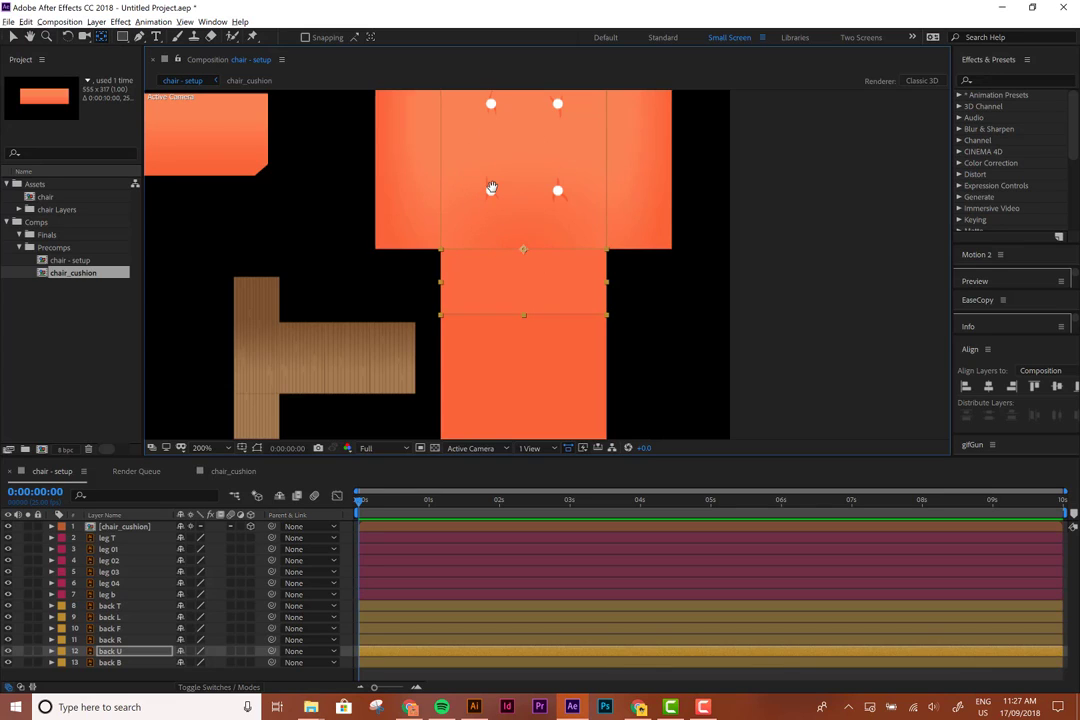
drag(491, 187, 480, 124)
click(515, 330)
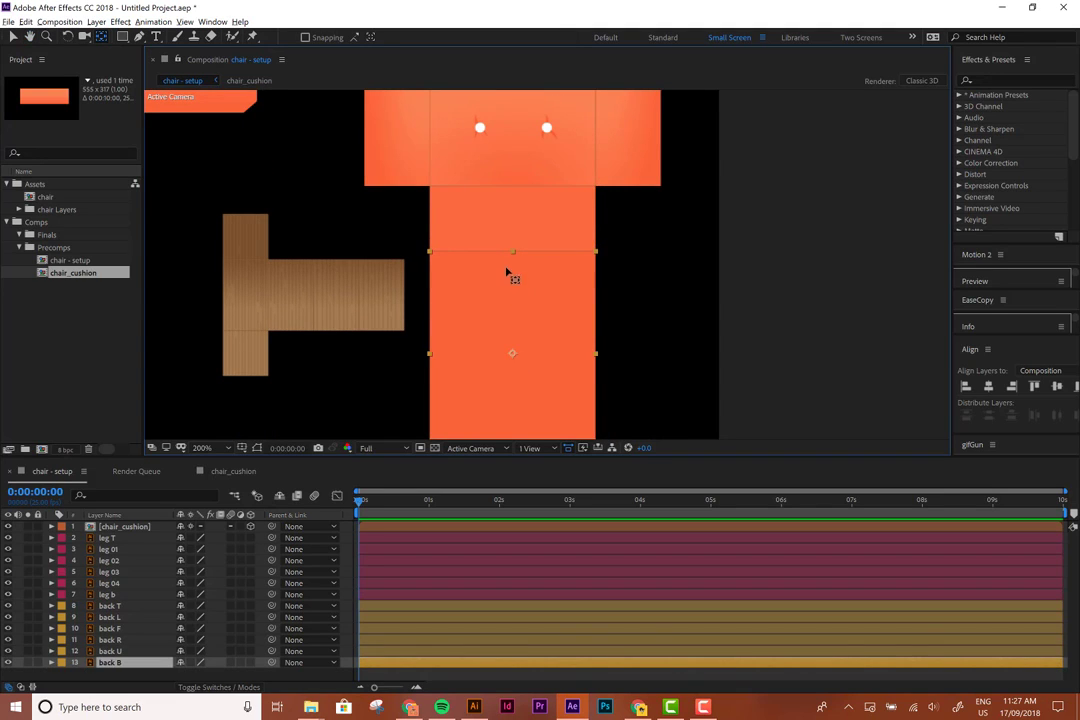
drag(509, 275, 514, 258)
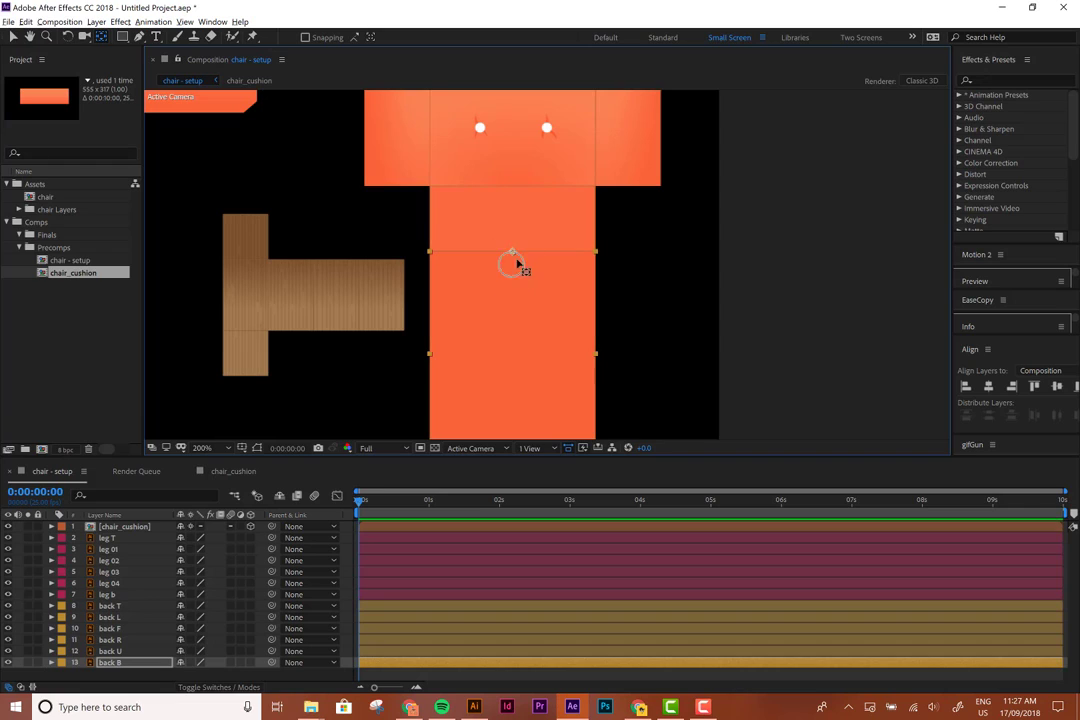
key(v)
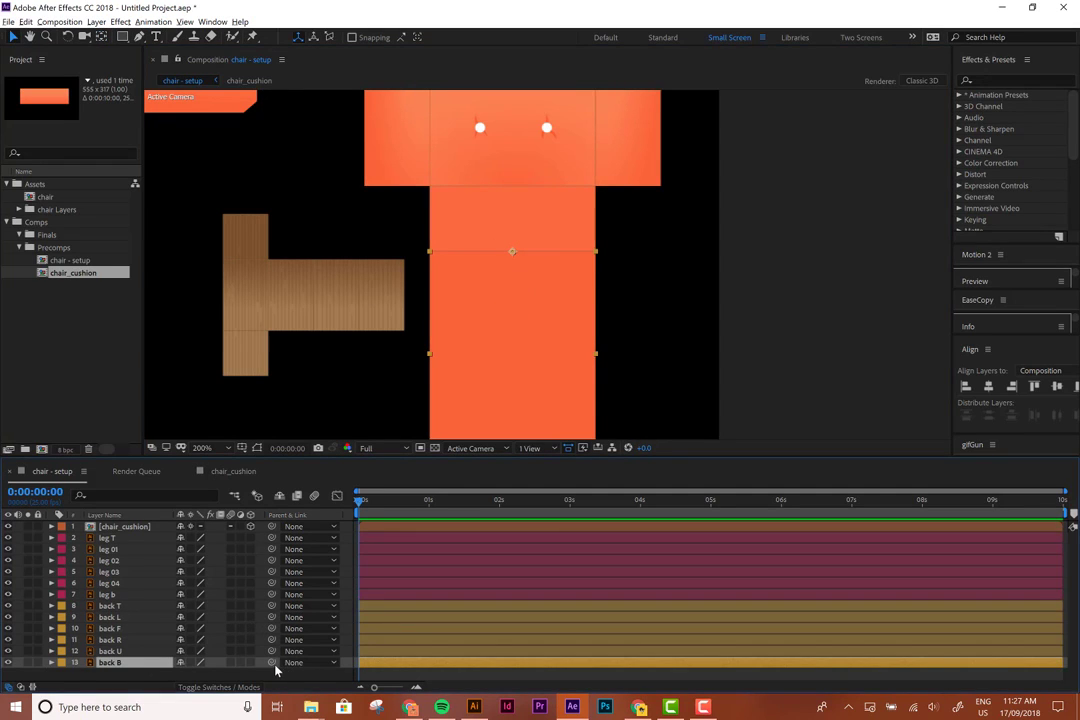
Parent back B to back U, and parent back T, back L, back R and back U to back F
drag(271, 662, 134, 651)
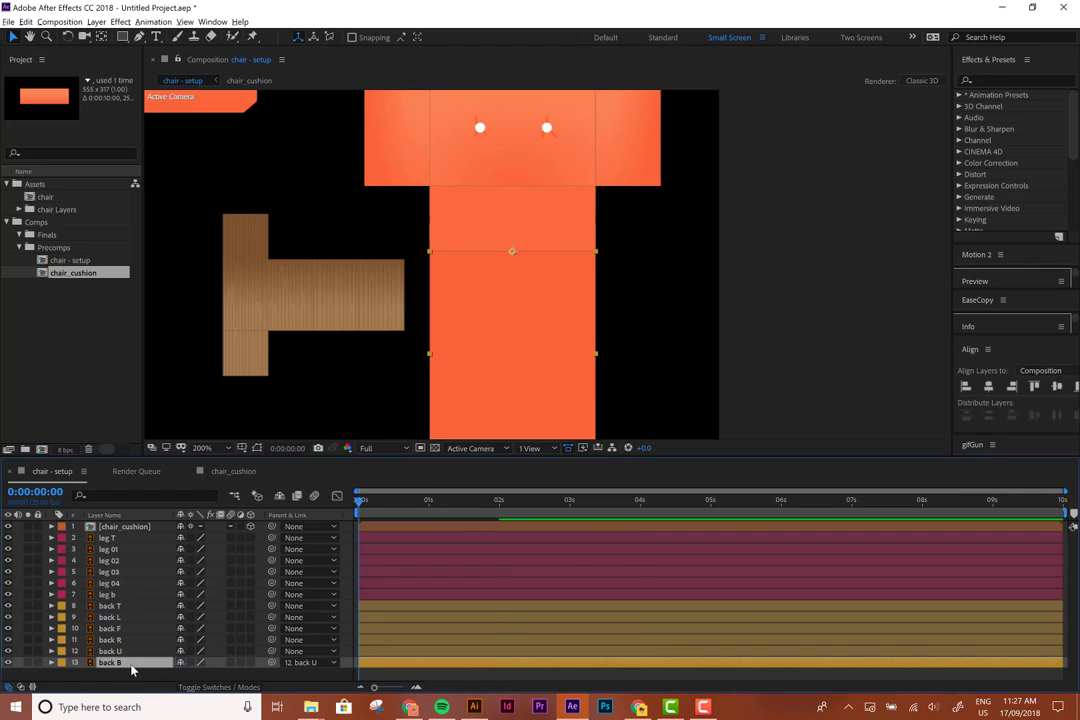
click(132, 653)
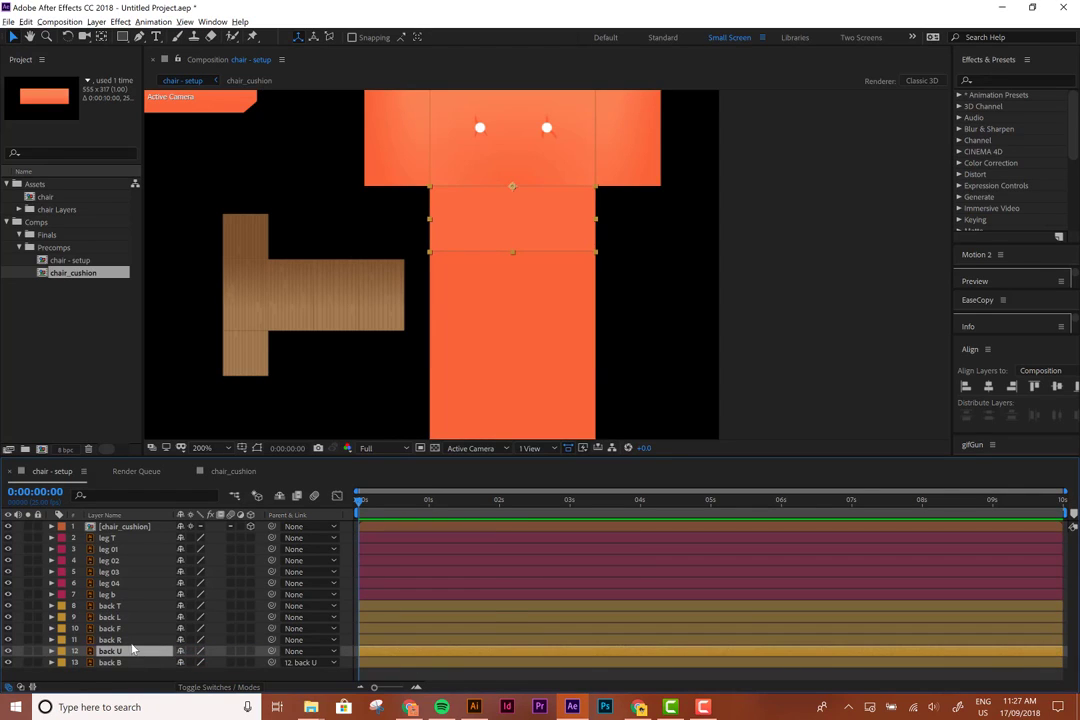
shift+click(128, 640)
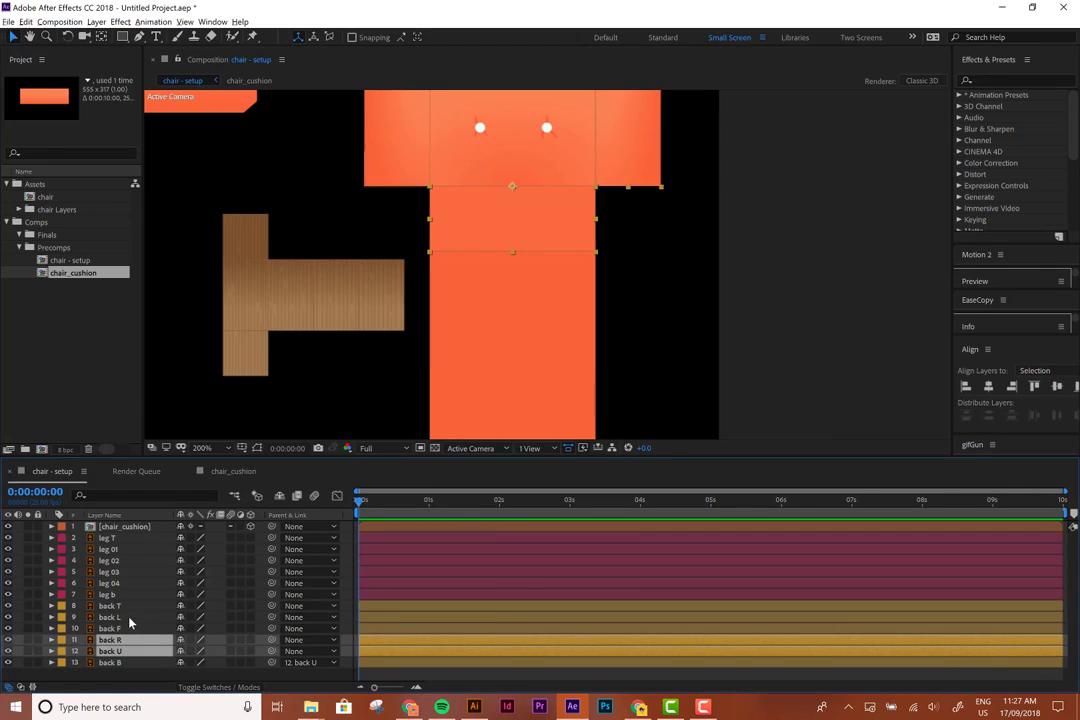
ctrl+click(128, 617)
ctrl+click(128, 605)
drag(270, 617, 130, 628)
Turn all six back panel layers, from back T to back B, into 3D layers
click(115, 628)
scroll(532, 335, down, 2)
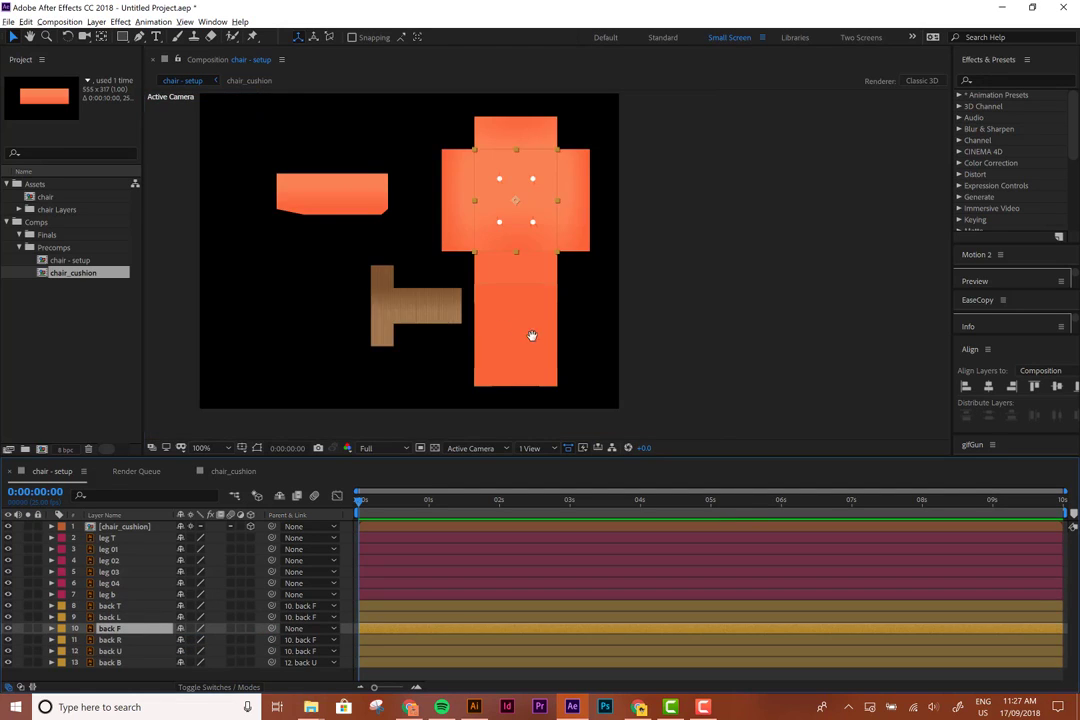
drag(532, 335, 542, 350)
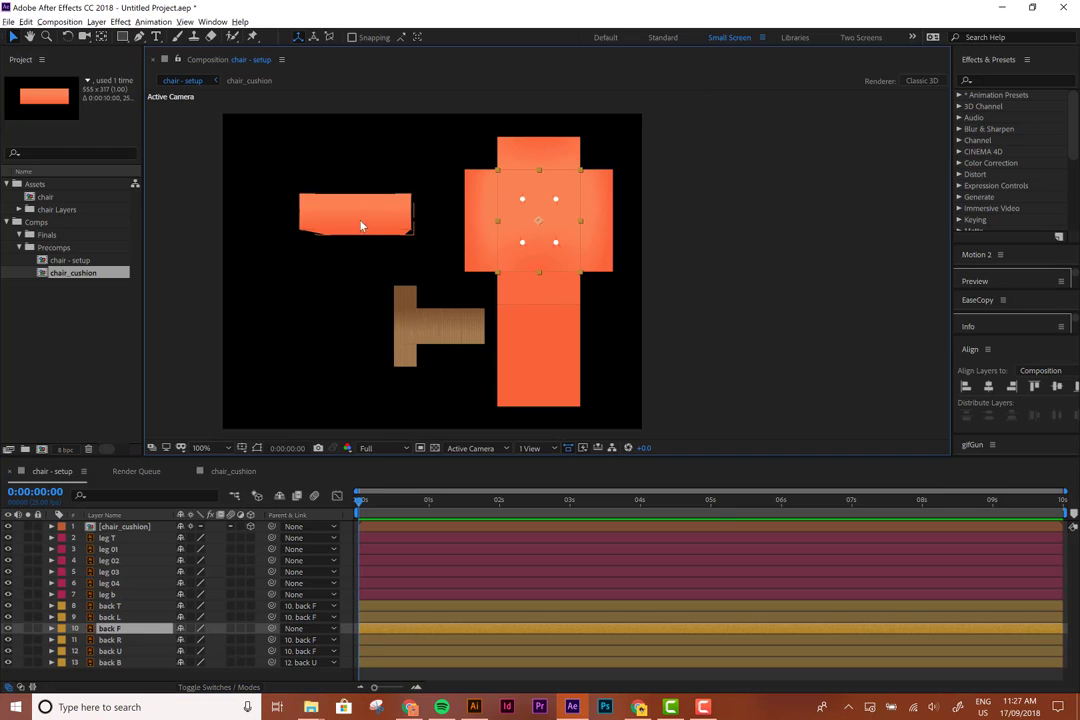
click(107, 662)
shift+click(112, 606)
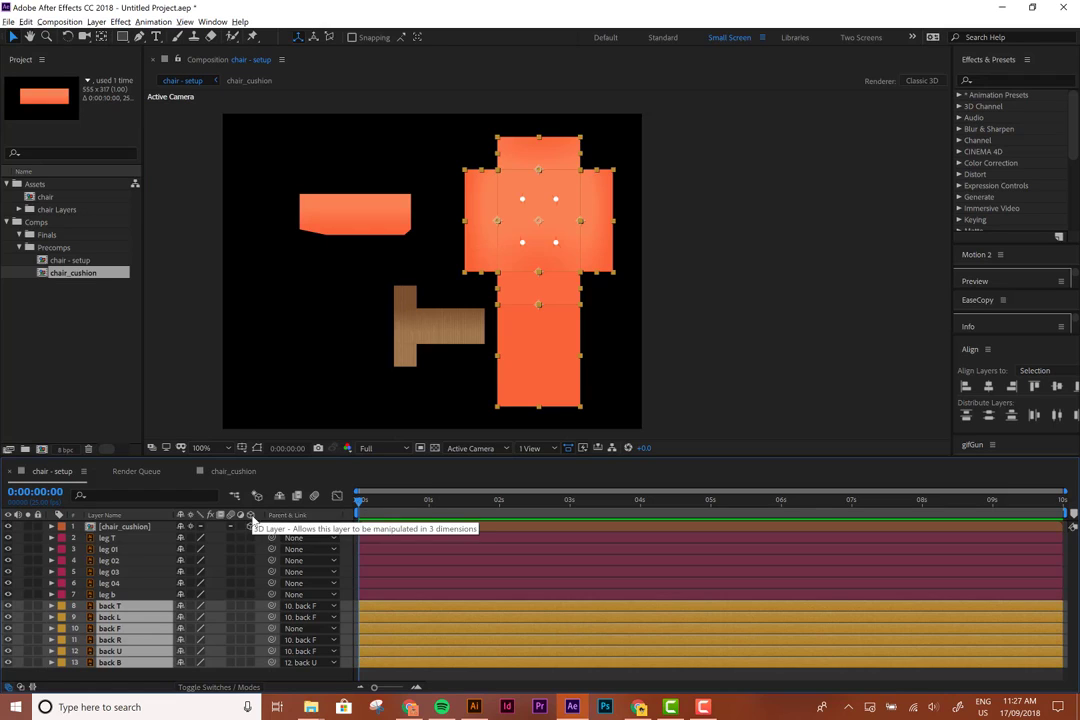
click(250, 606)
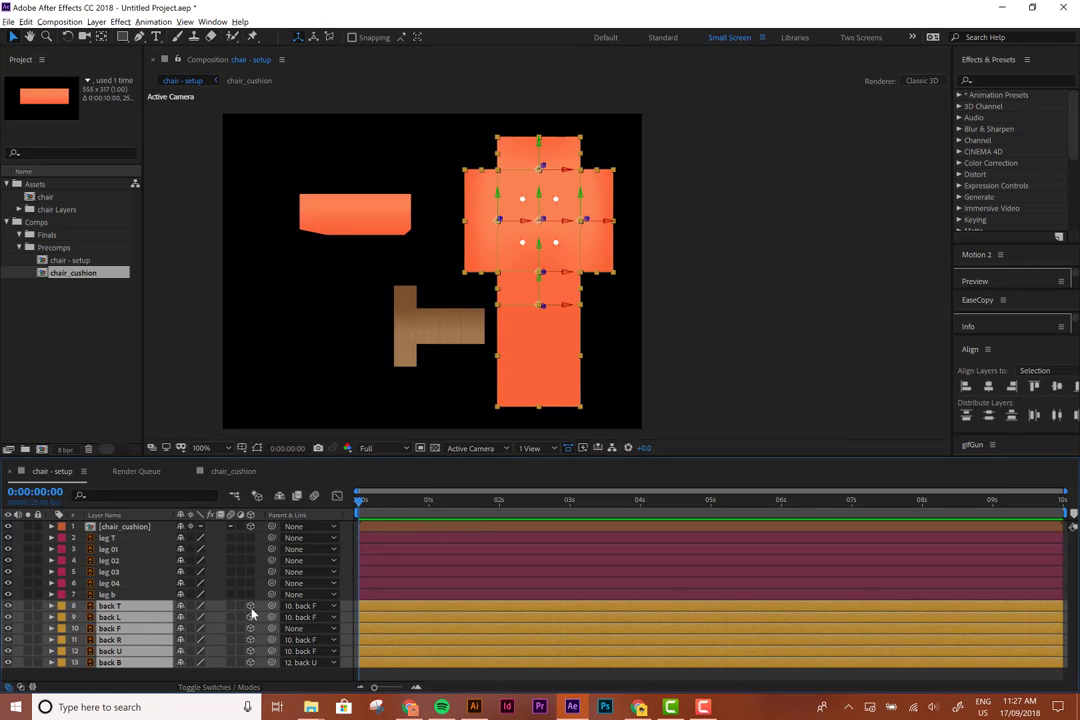
Reveal the rotation properties of back T, back L, back R, back U and back B, and deselect the layers
click(603, 238)
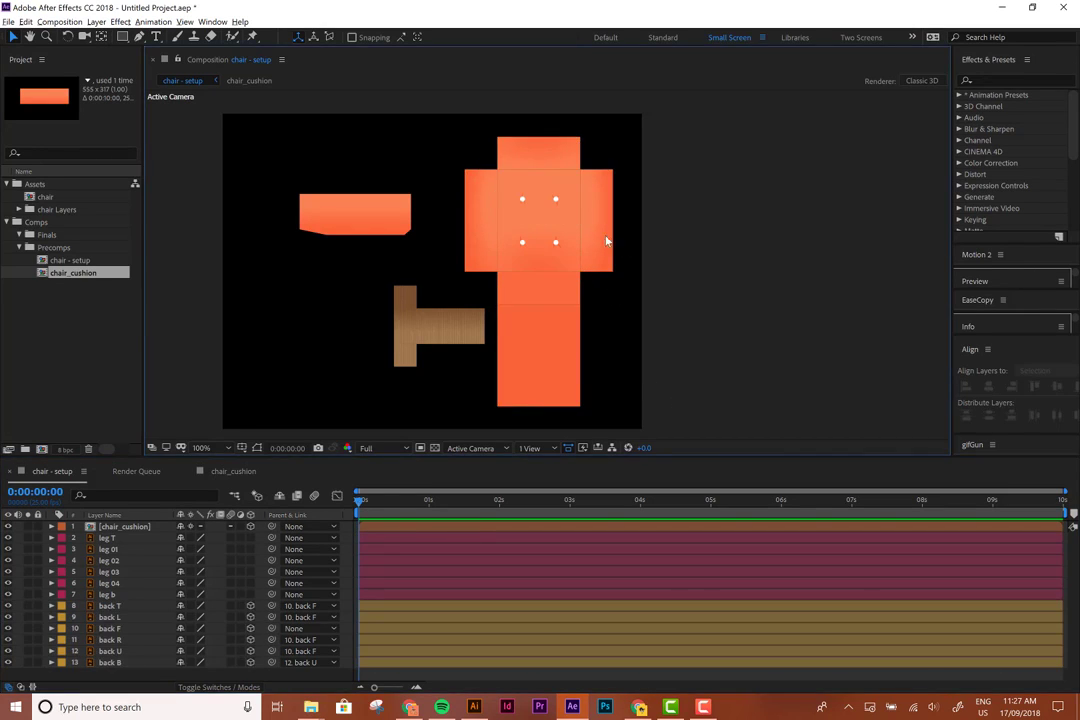
shift+click(571, 161)
shift+click(484, 228)
shift+click(532, 290)
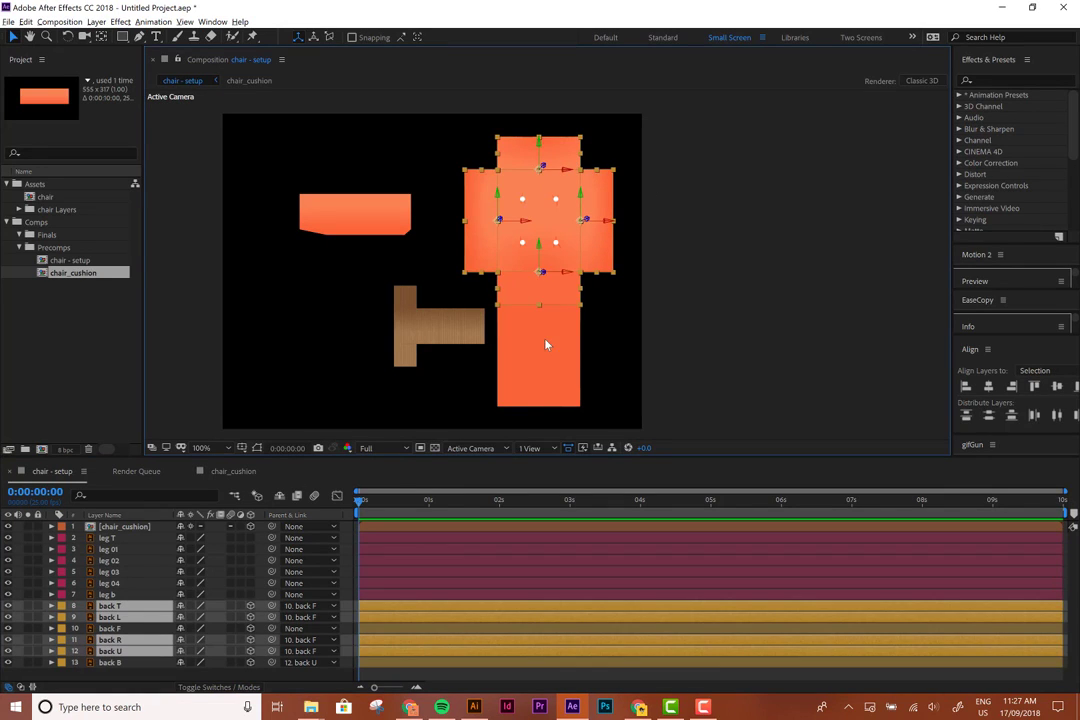
shift+click(545, 345)
key(r)
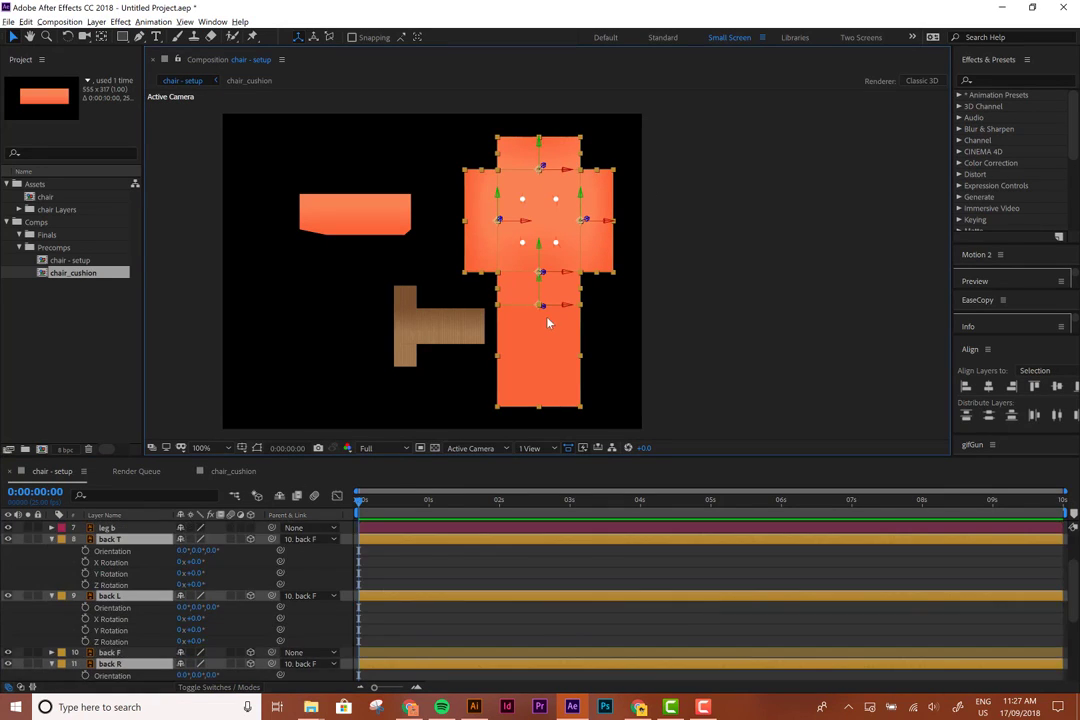
click(413, 553)
Fold the back R panel by setting its Y orientation to 270°
scroll(595, 205, up, 2)
click(595, 219)
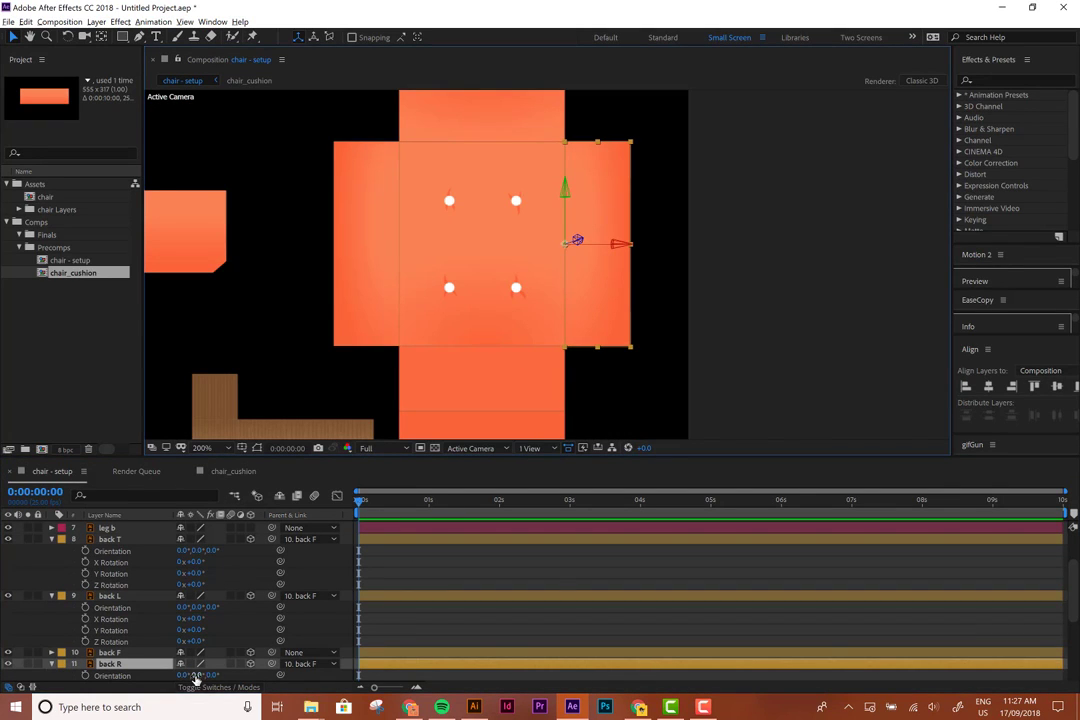
mouse_move(197, 676)
mouse_down()
mouse_move(184, 676)
mouse_move(205, 677)
mouse_up()
click(205, 676)
text(27)
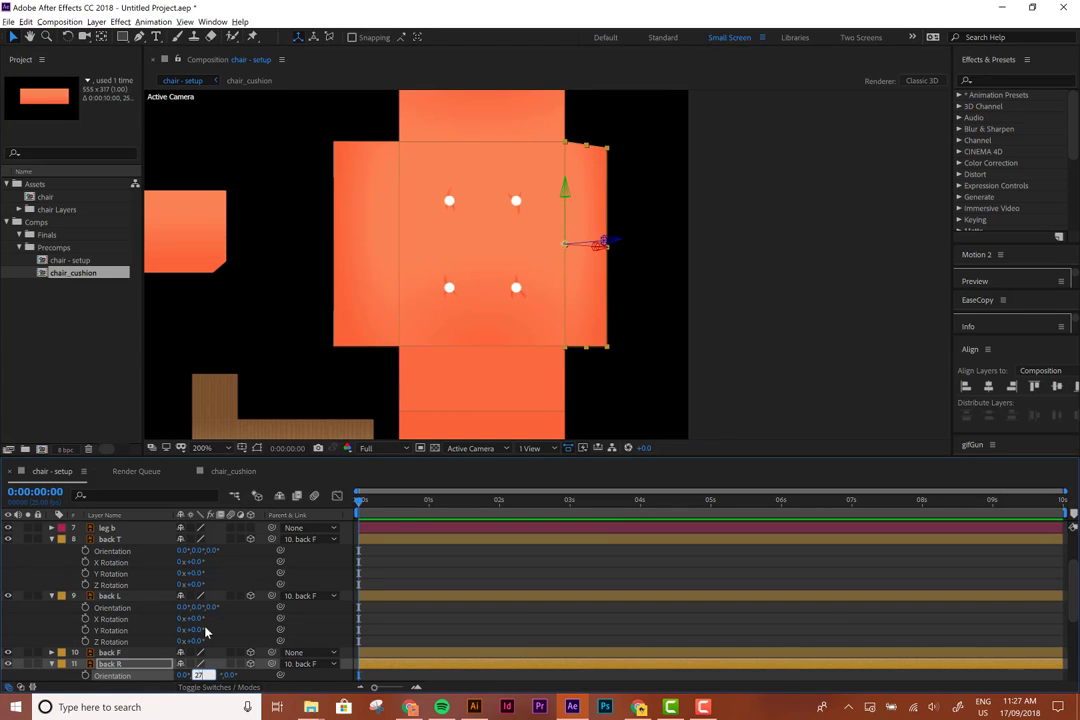
text(0.0°,270.0°,0.0°)
key(Return)
Fold the back L panel by setting its Y orientation to 90°
click(363, 237)
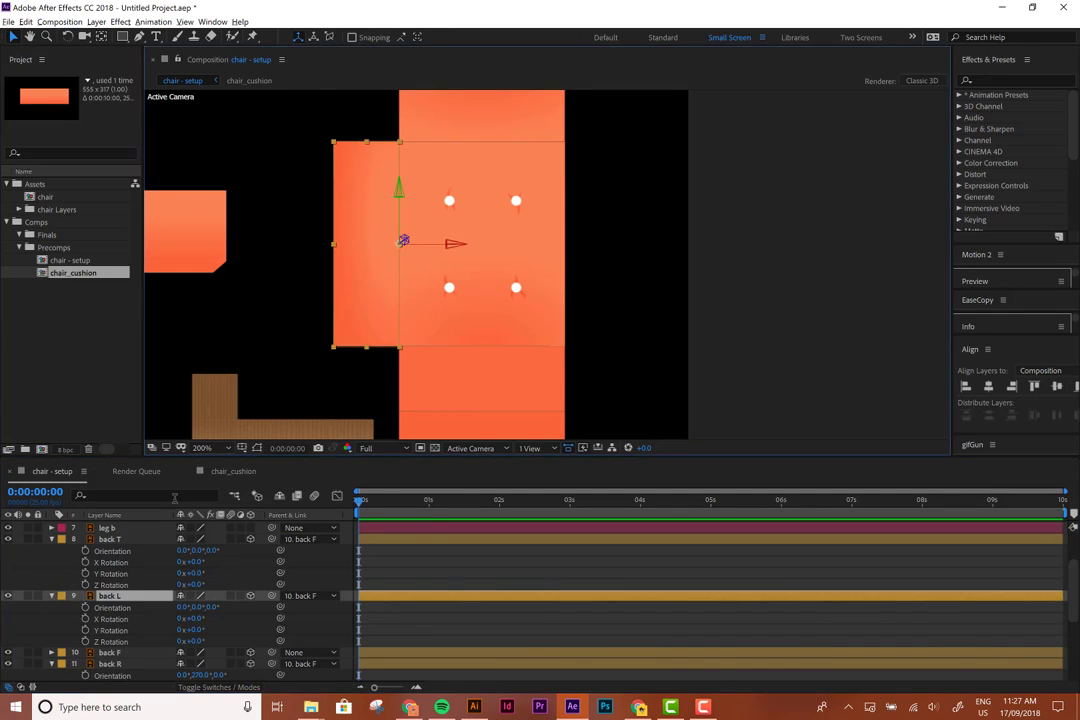
drag(198, 607, 248, 595)
click(203, 607)
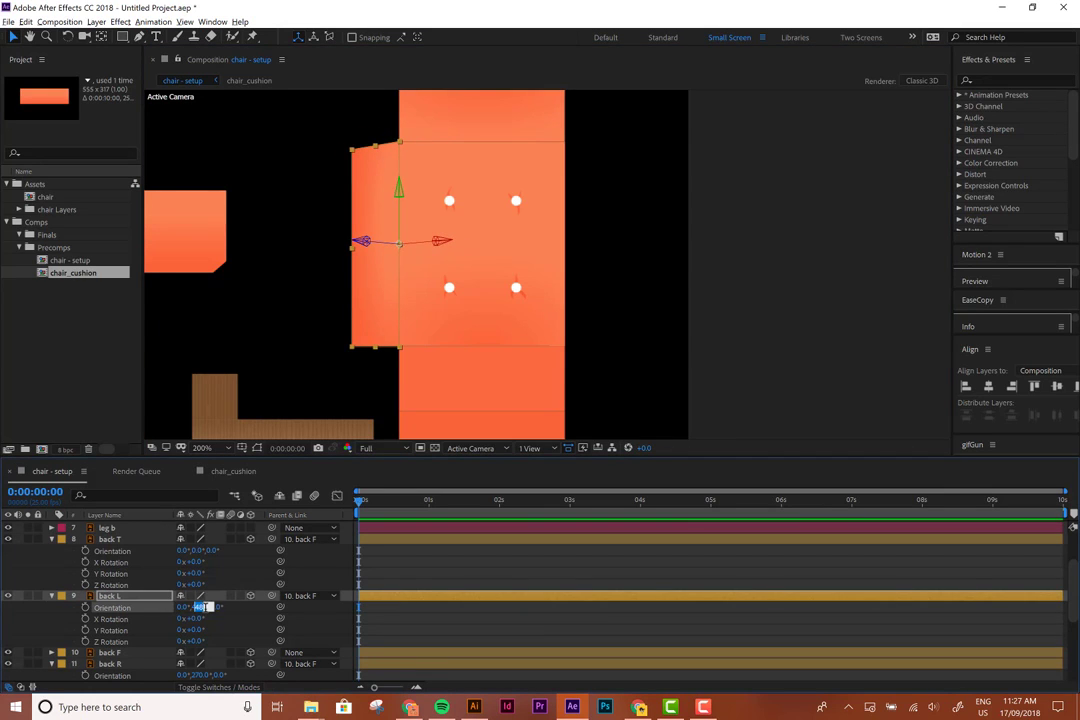
text(90)
key(Return)
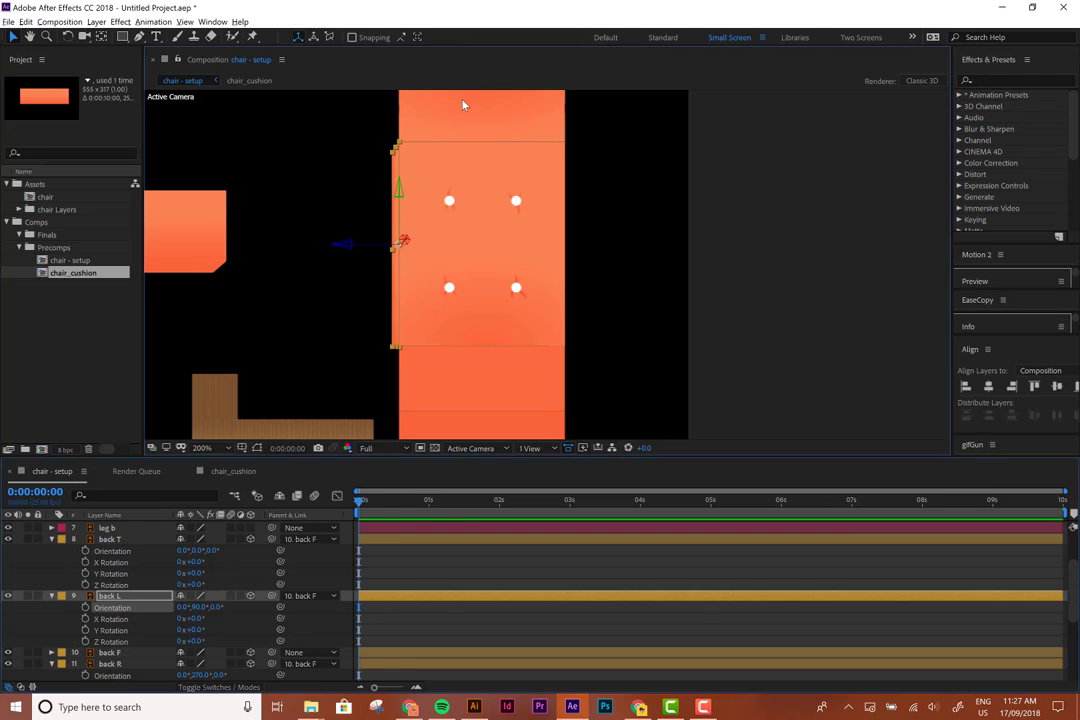
Fold the back T panel by setting its X orientation to 270°, undoing the trial change to its Y orientation
click(465, 104)
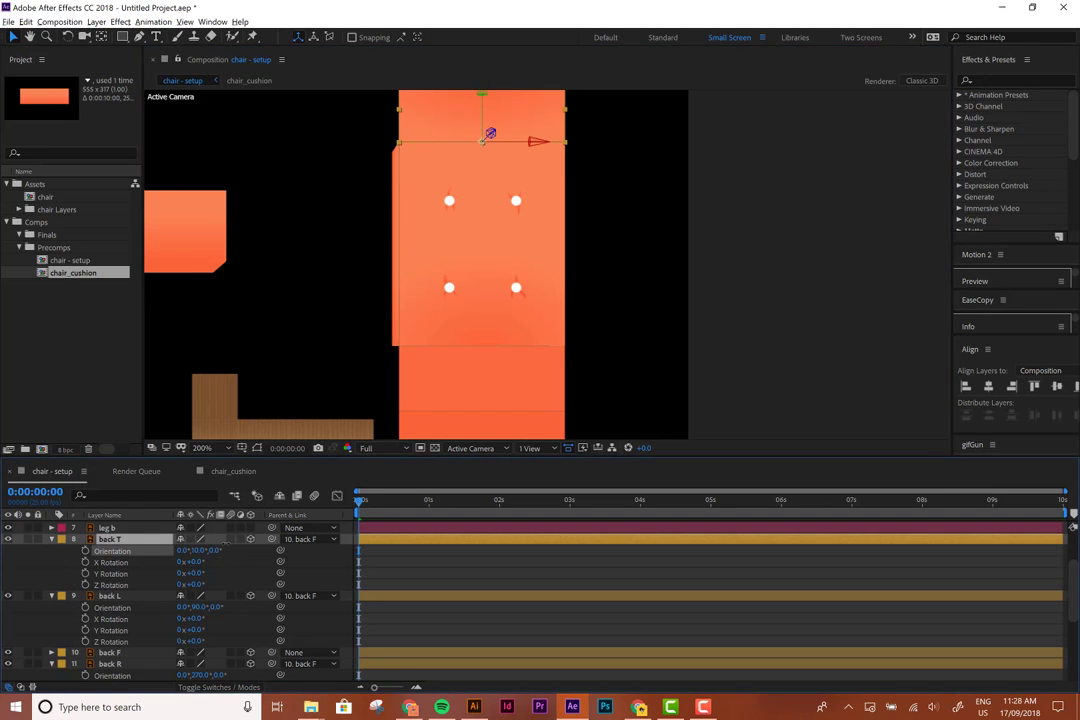
mouse_move(196, 551)
mouse_down()
mouse_move(234, 548)
mouse_move(162, 564)
mouse_move(181, 557)
mouse_up()
key(ctrl+z)
click(186, 550)
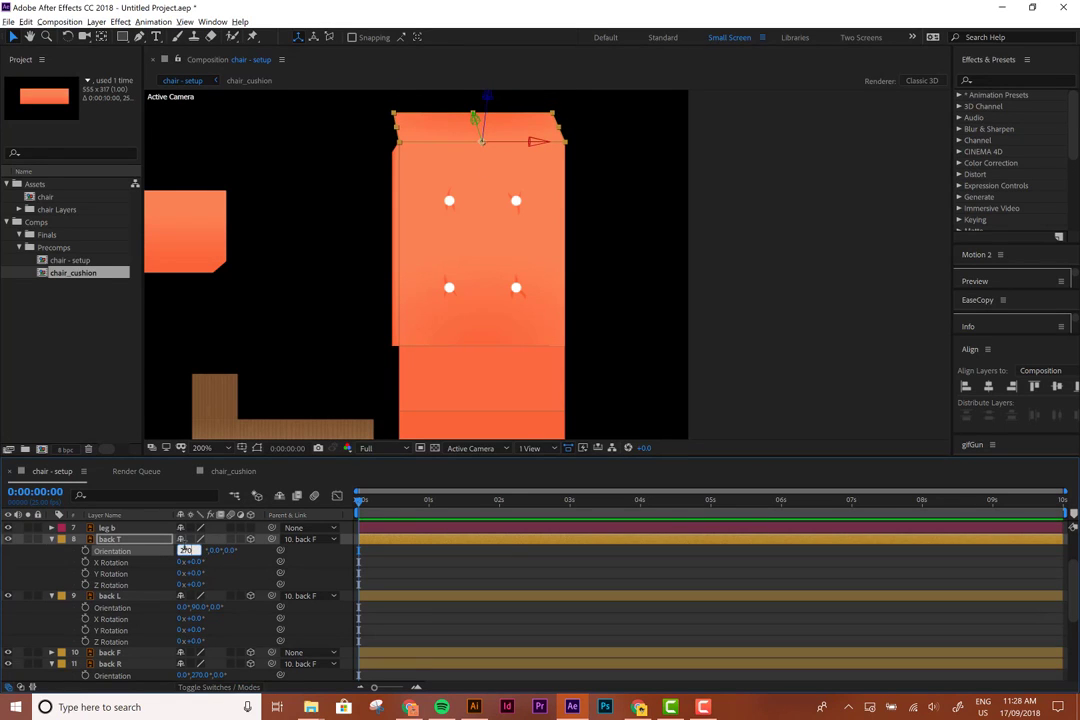
text(270)
key(Return)
Fold the back U panel, together with its child back B, by setting its X orientation to 90°
click(451, 400)
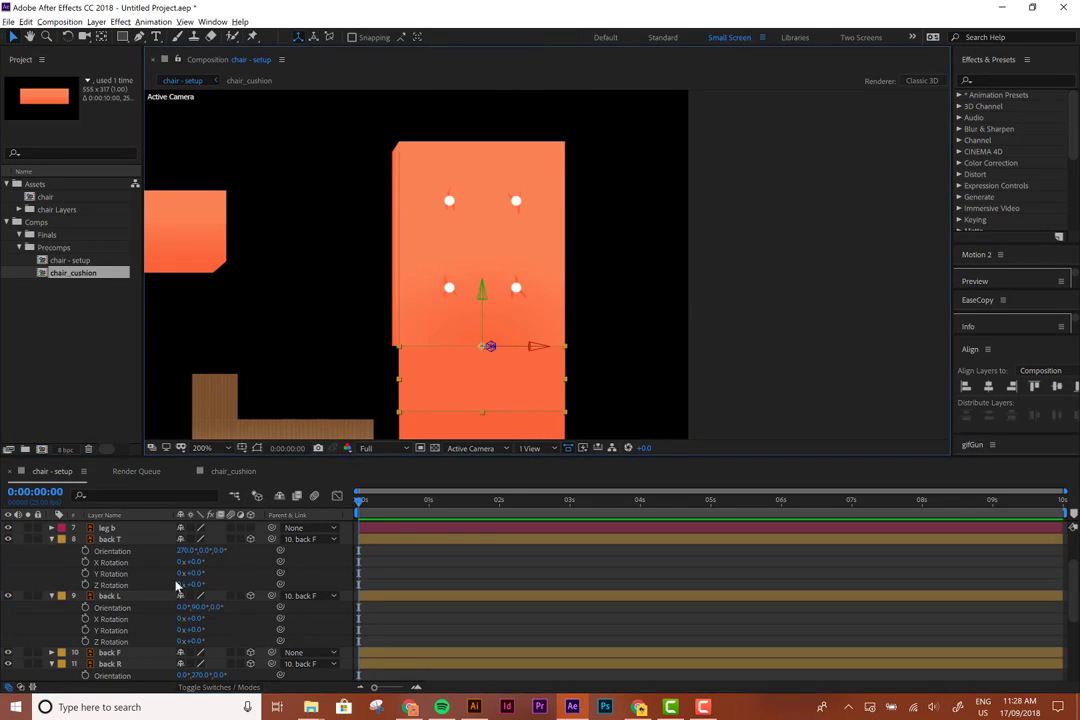
scroll(168, 600, down, 5)
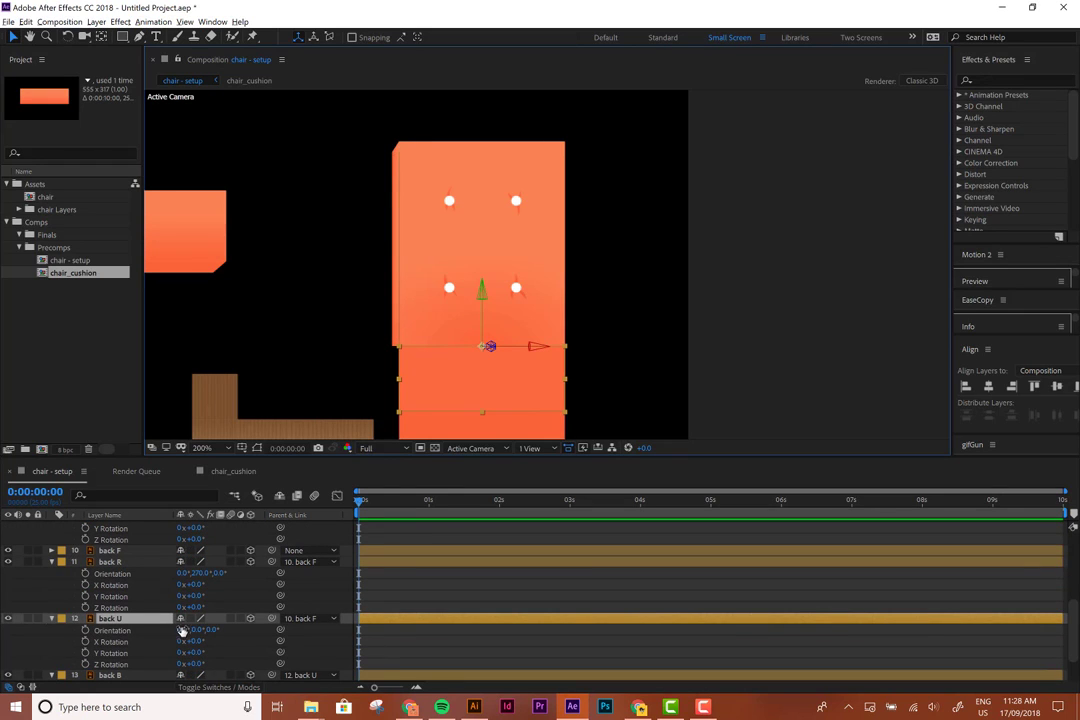
drag(181, 631, 183, 633)
click(183, 631)
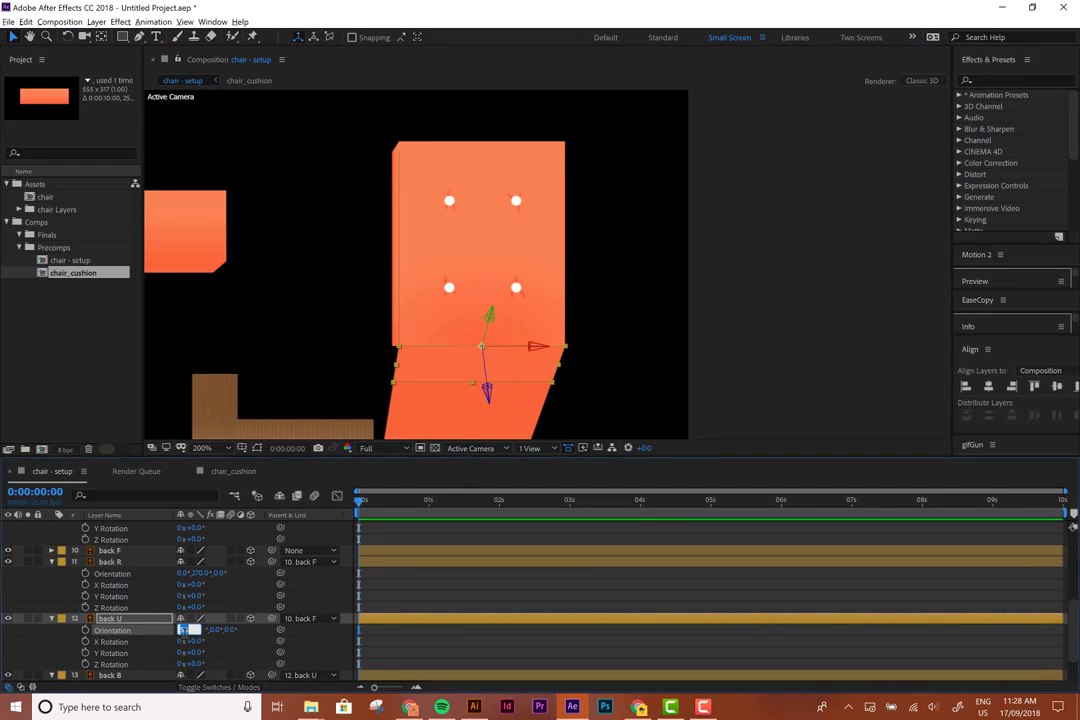
text(90)
key(Return)
Fold the back B panel by setting its X orientation to 90°
scroll(186, 655, down, 1)
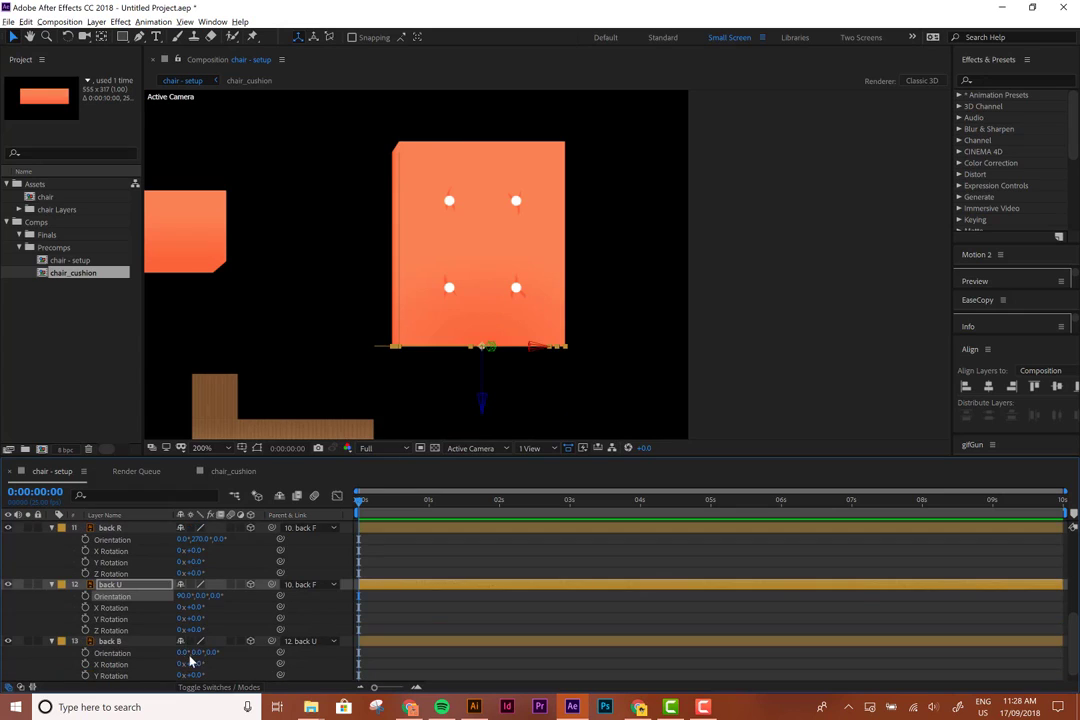
click(184, 652)
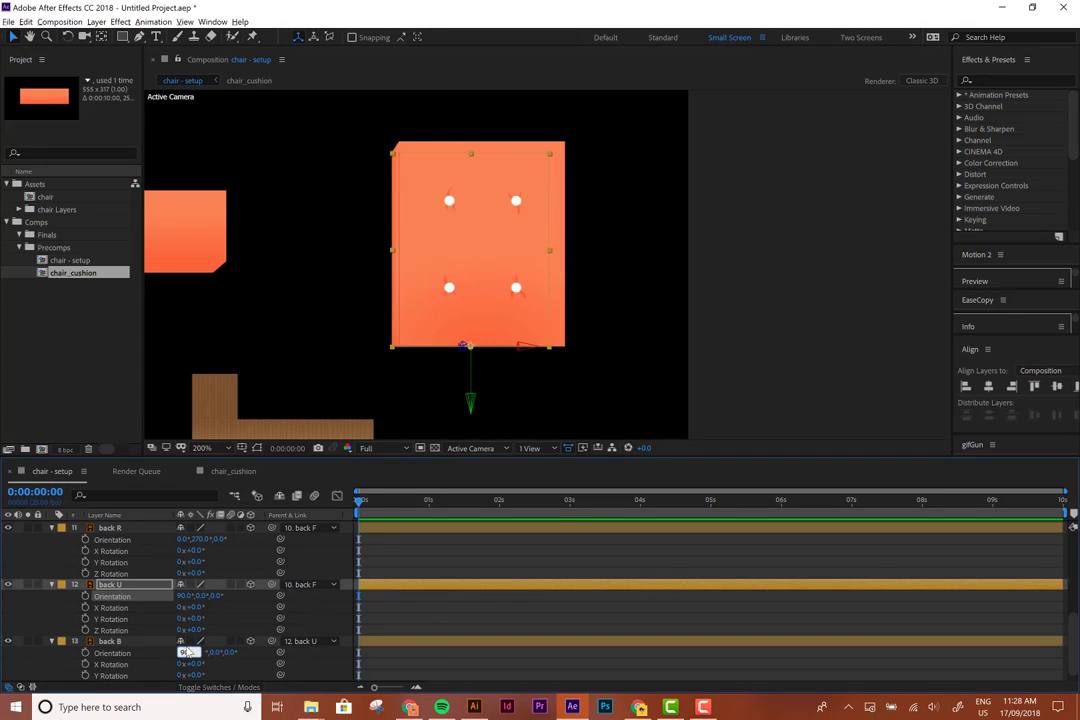
key(Return)
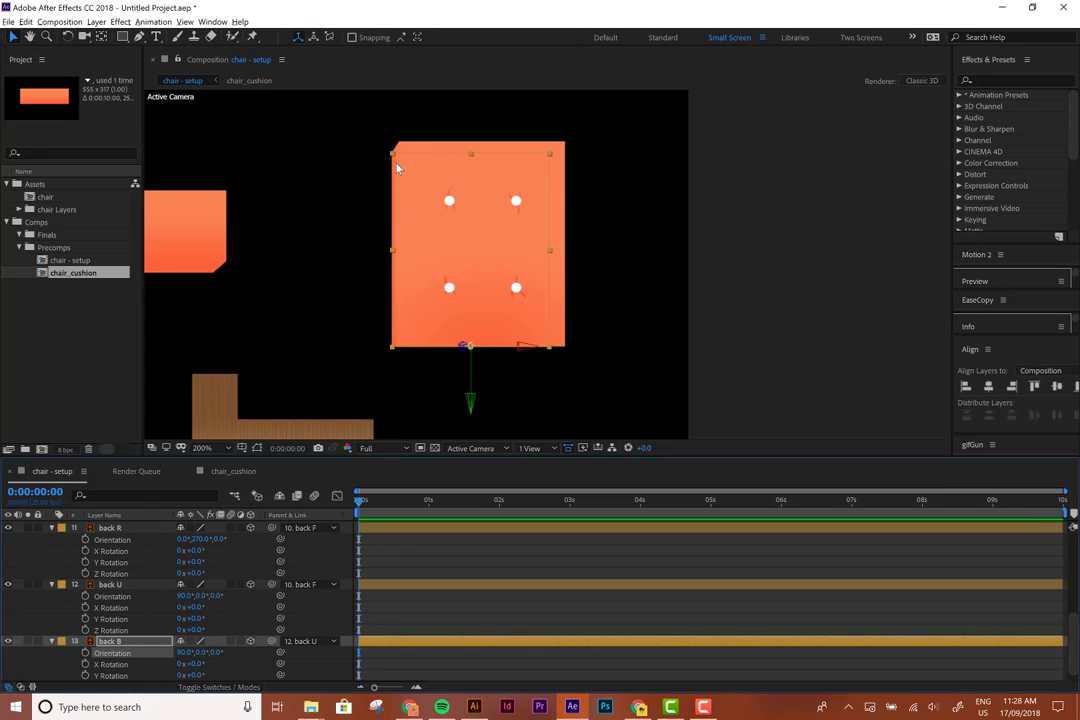
Collapse the expanded rotation properties of all layers and clear the selection
click(511, 241)
key(ctrl+a)
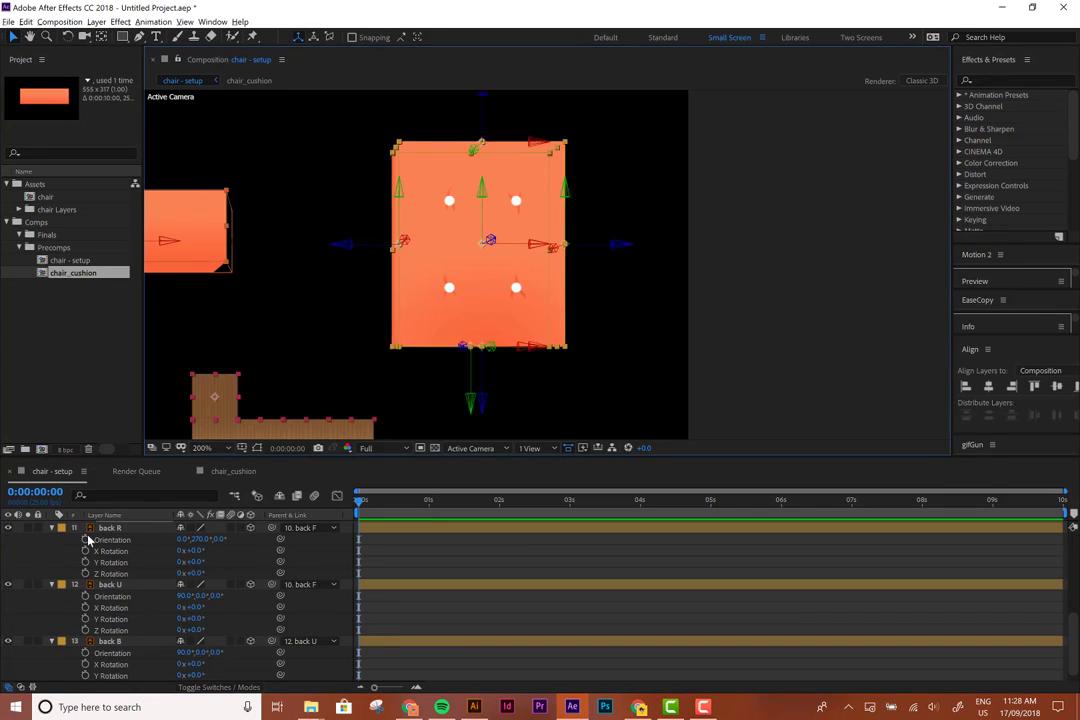
key(u)
click(265, 679)
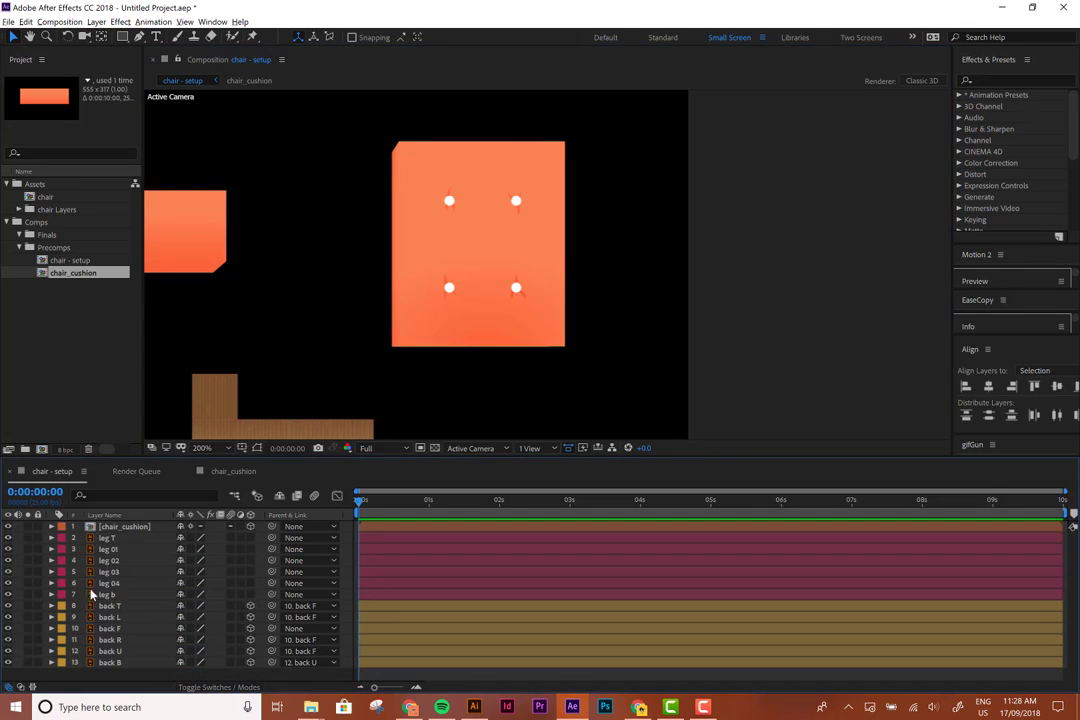
Pre-compose the six back layers, back T through back B, into a new composition named chair_back
click(108, 605)
shift+click(118, 663)
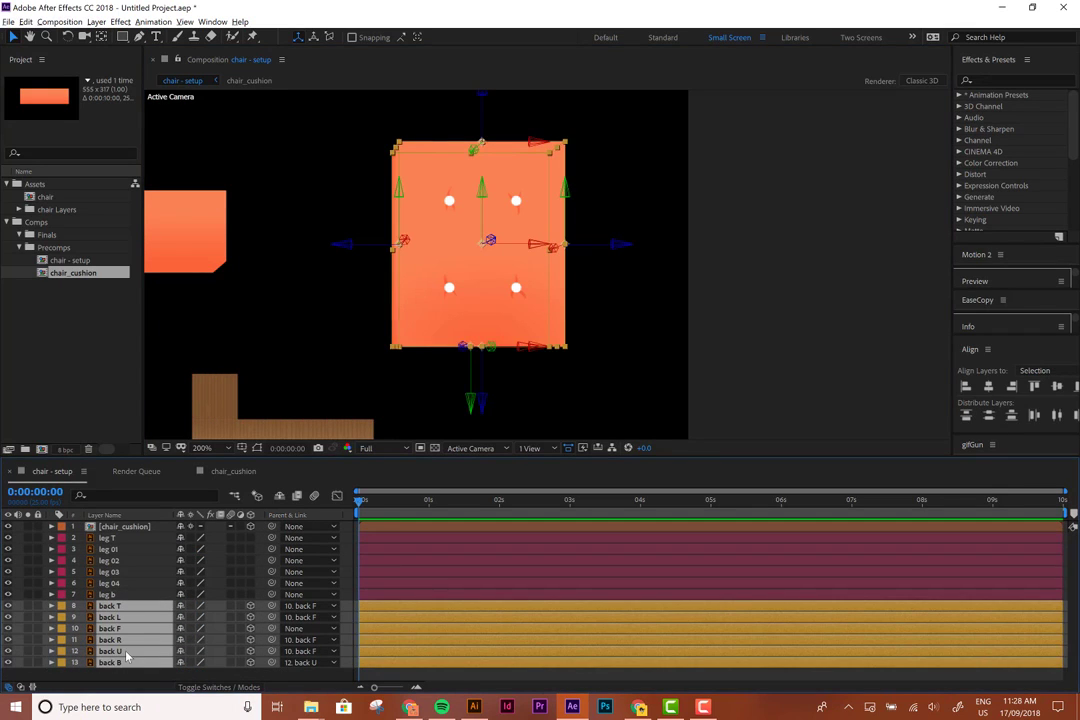
right_click(118, 637)
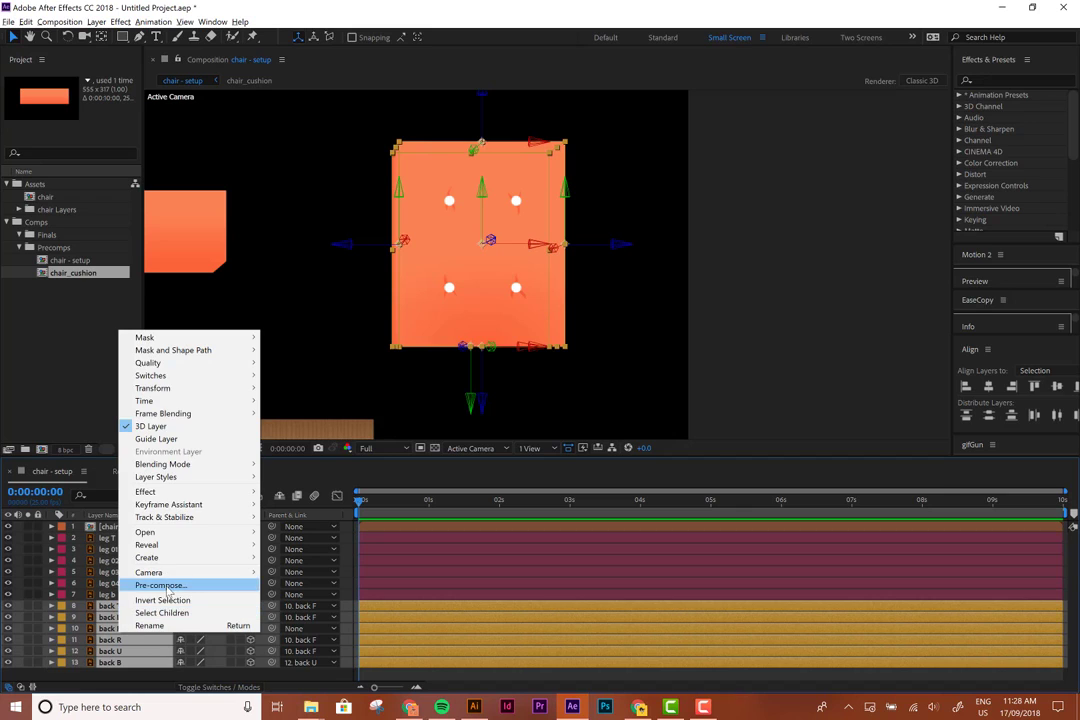
click(165, 583)
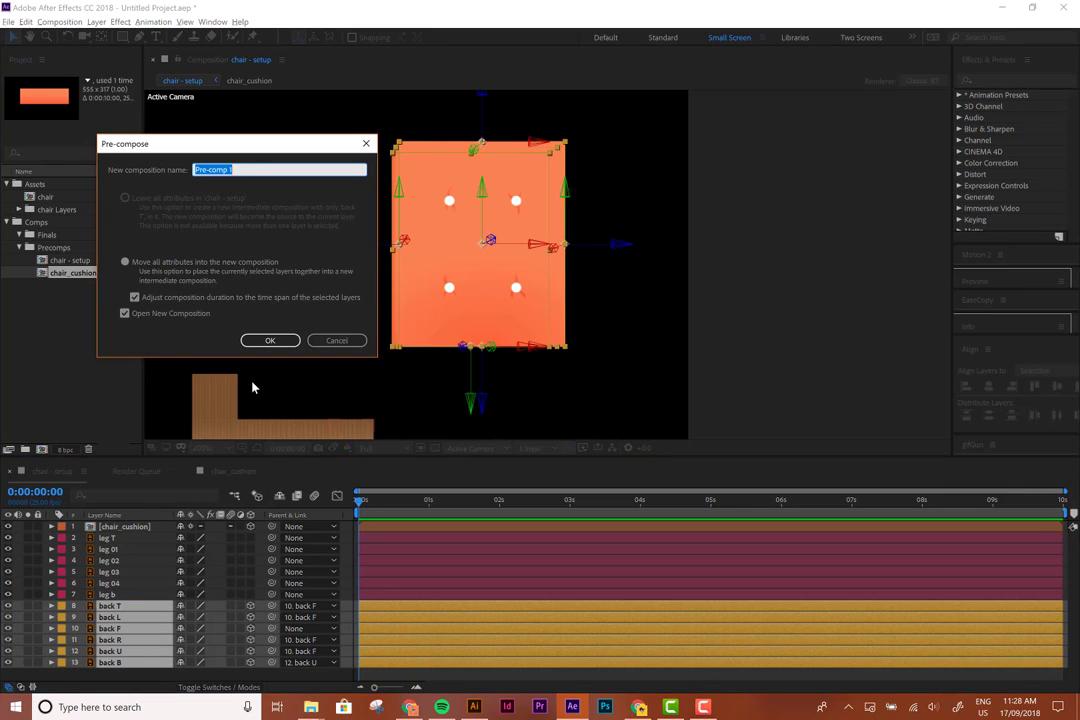
text(chair_back)
key(Return)
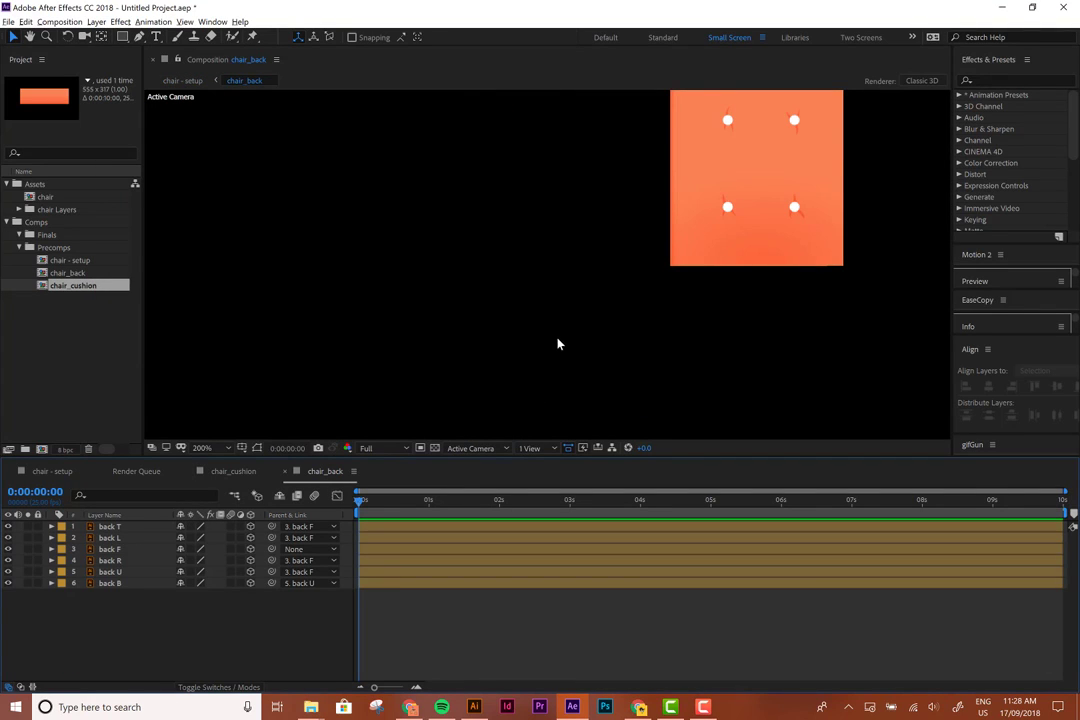
Crop the chair_back composition to a region of interest drawn around the backrest with some margin on every side
scroll(540, 330, down, 2)
click(421, 449)
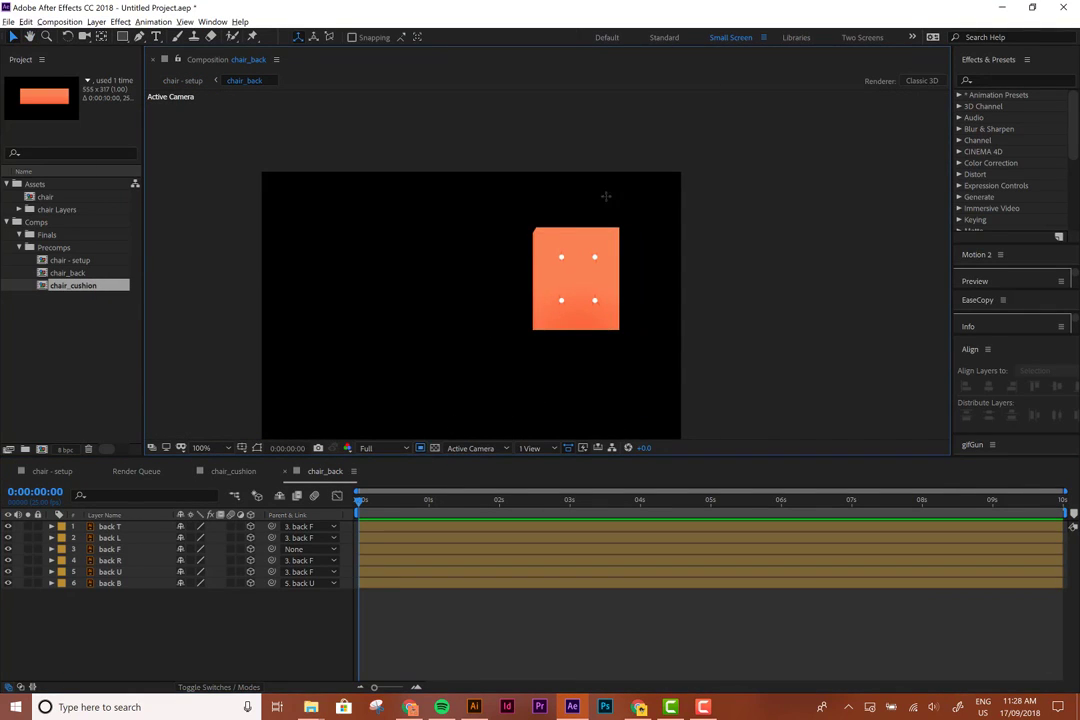
drag(513, 198, 647, 361)
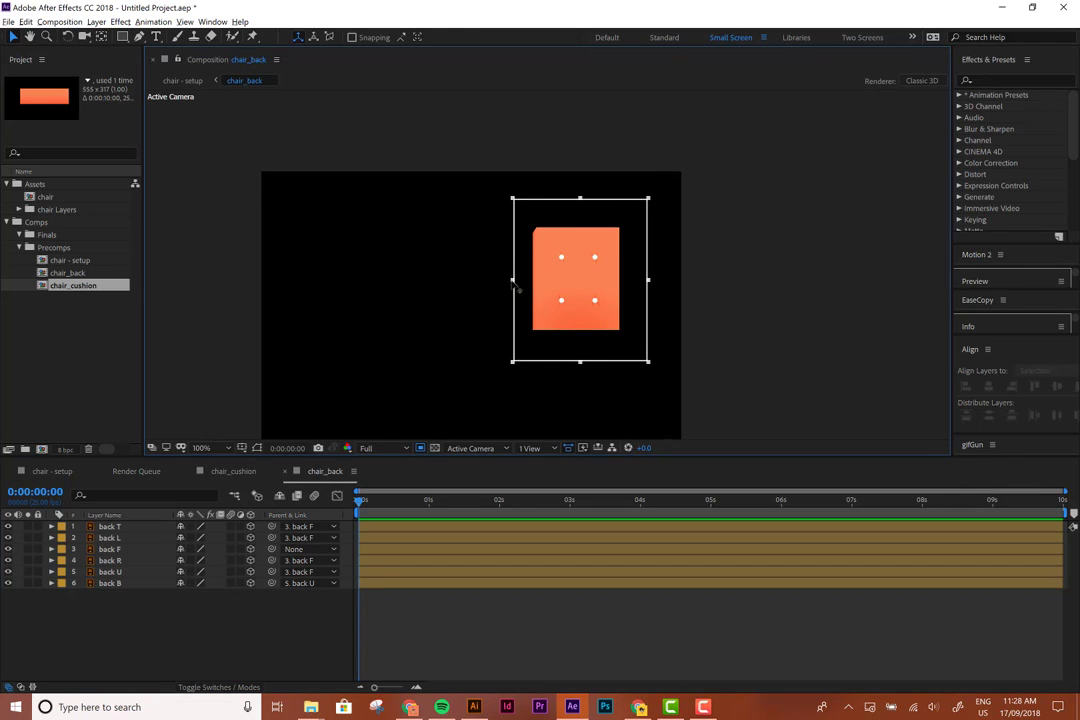
drag(513, 282, 506, 282)
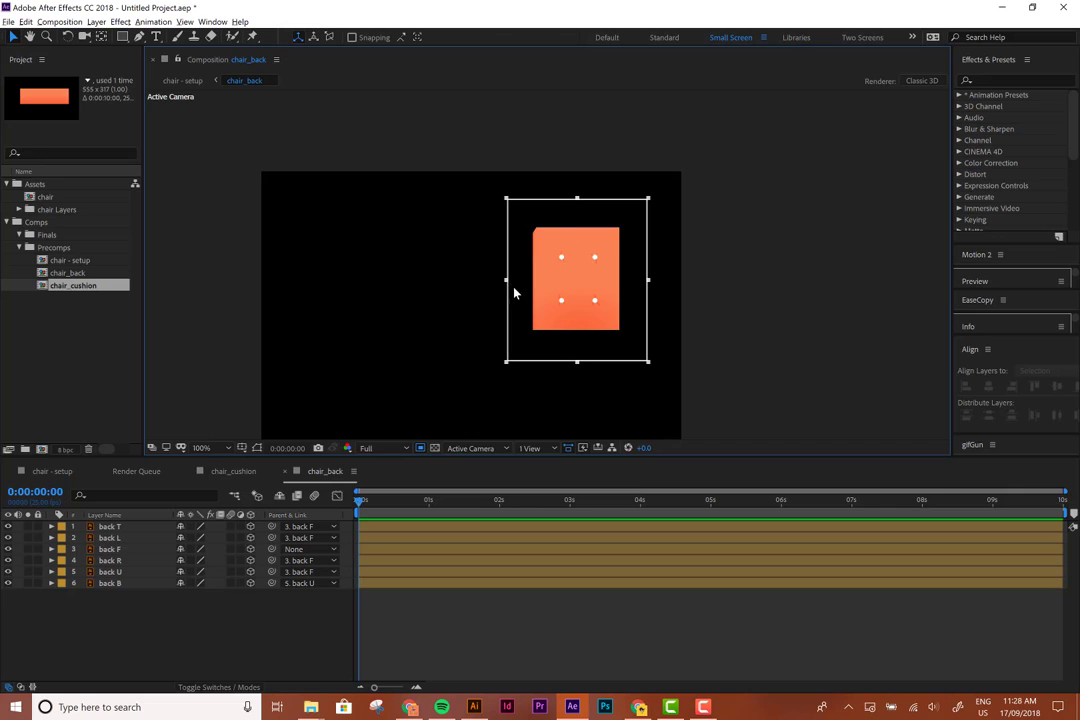
click(59, 21)
click(88, 86)
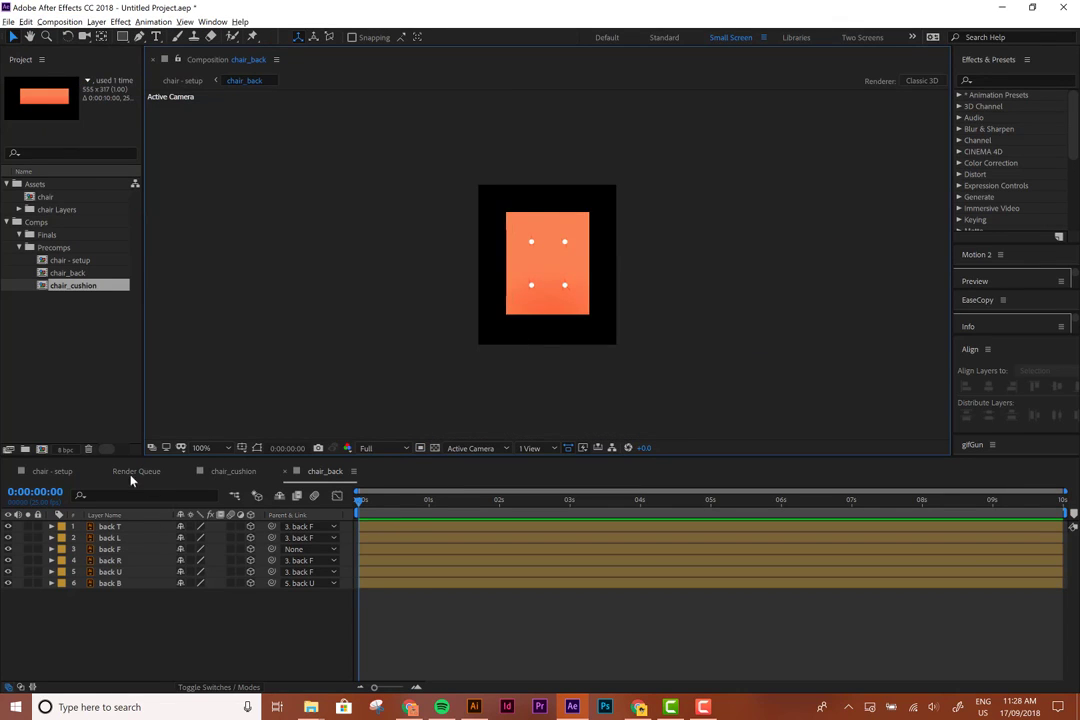
In the chair - setup composition, make the chair_back layer 3D with collapsed transformations and give it a yellow label
click(47, 476)
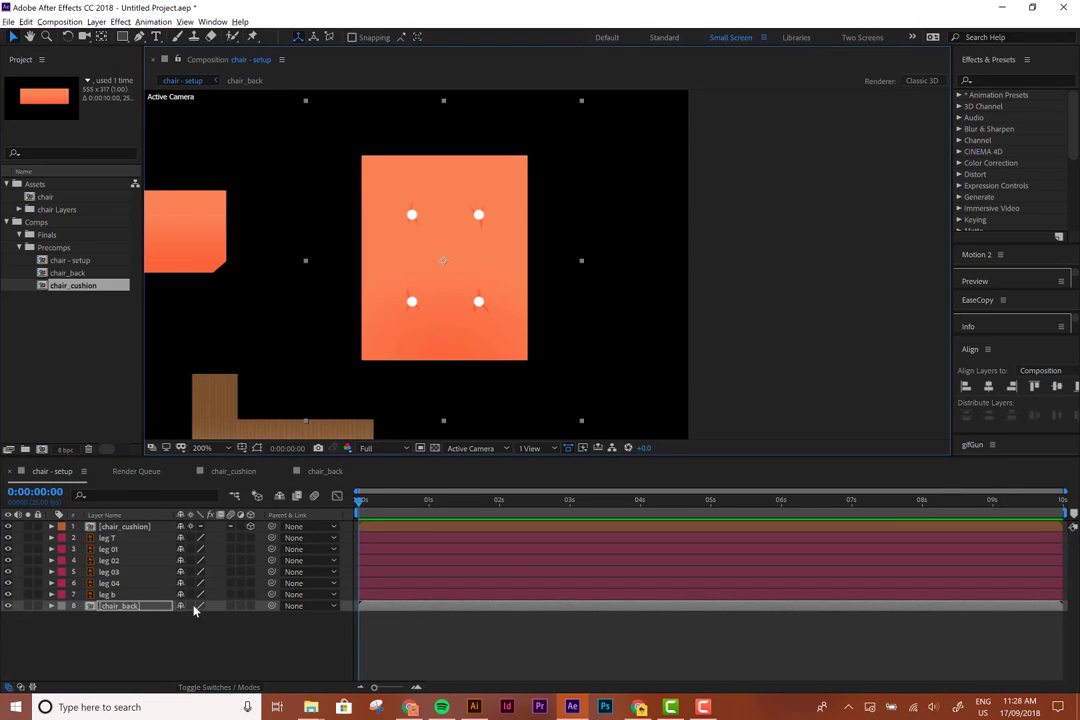
click(251, 606)
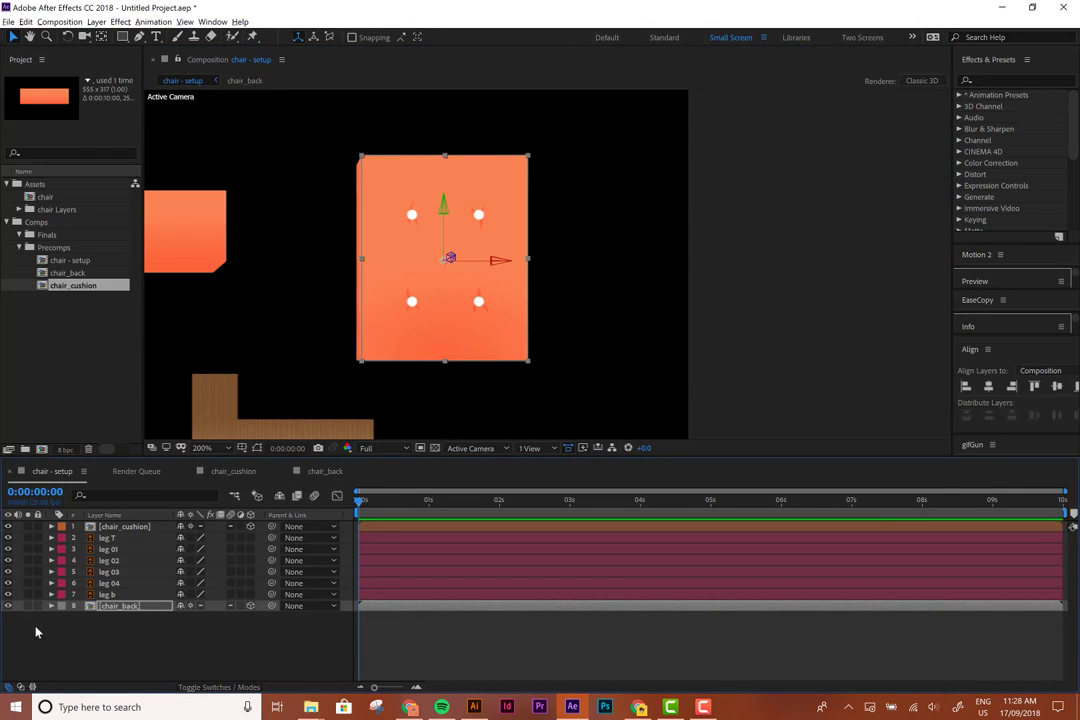
click(62, 607)
click(92, 372)
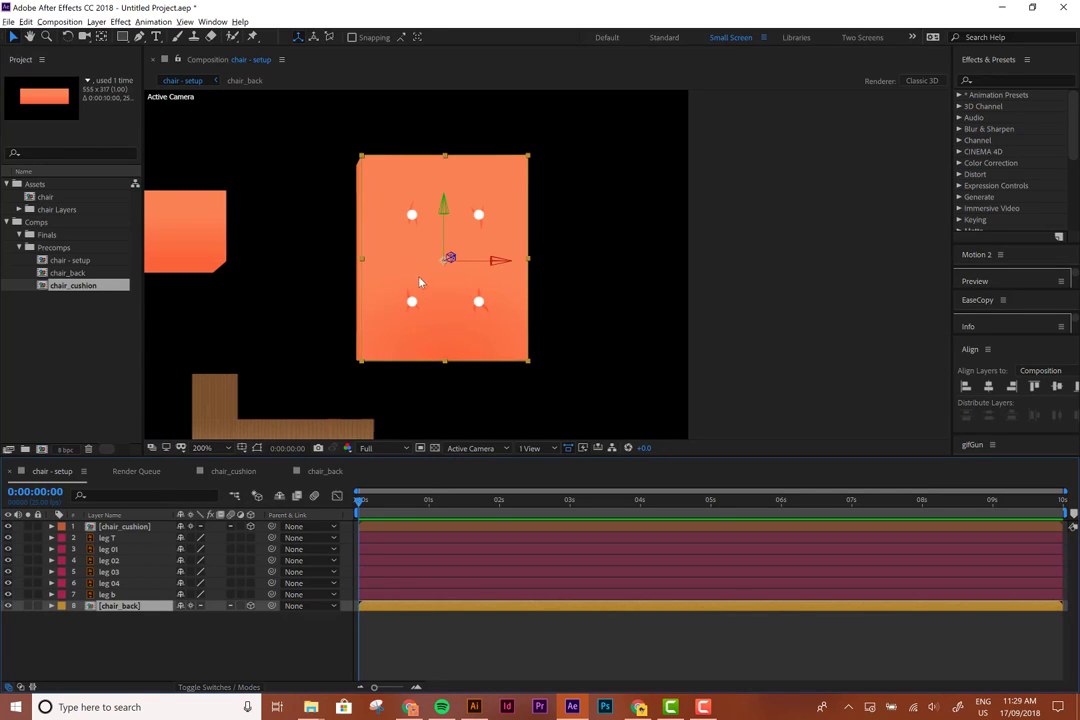
Move the anchor points of leg 02, leg 03 and leg 04 to the middle of each panel's left edge
drag(419, 282, 661, 134)
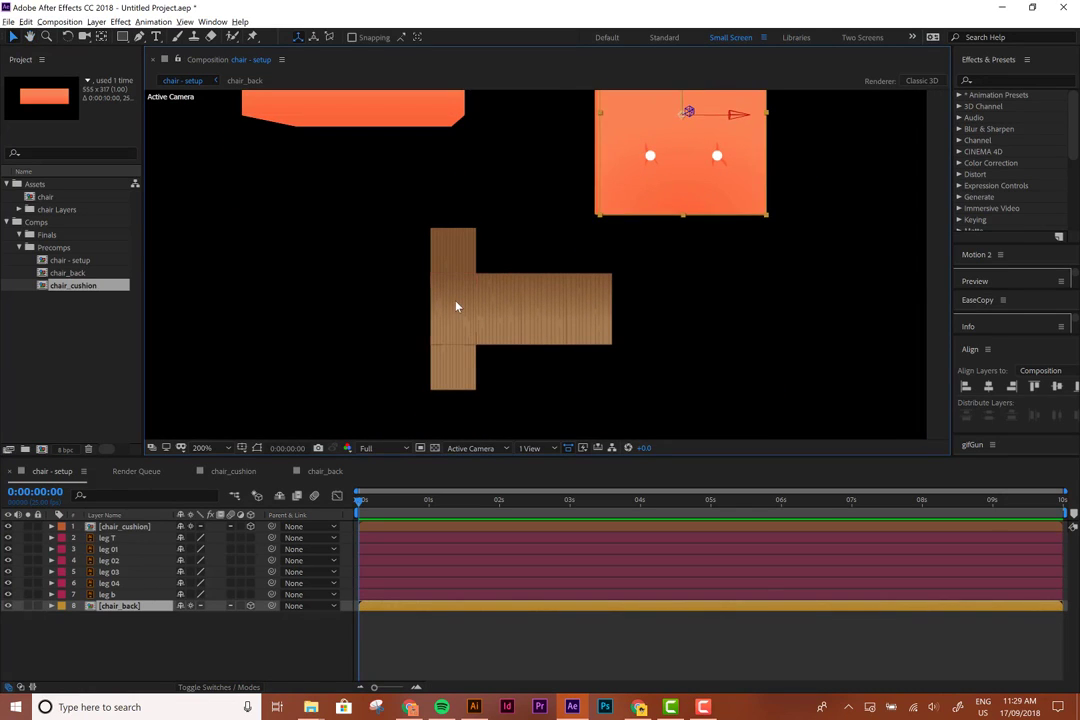
click(456, 303)
scroll(477, 350, up, 1)
click(507, 275)
key(y)
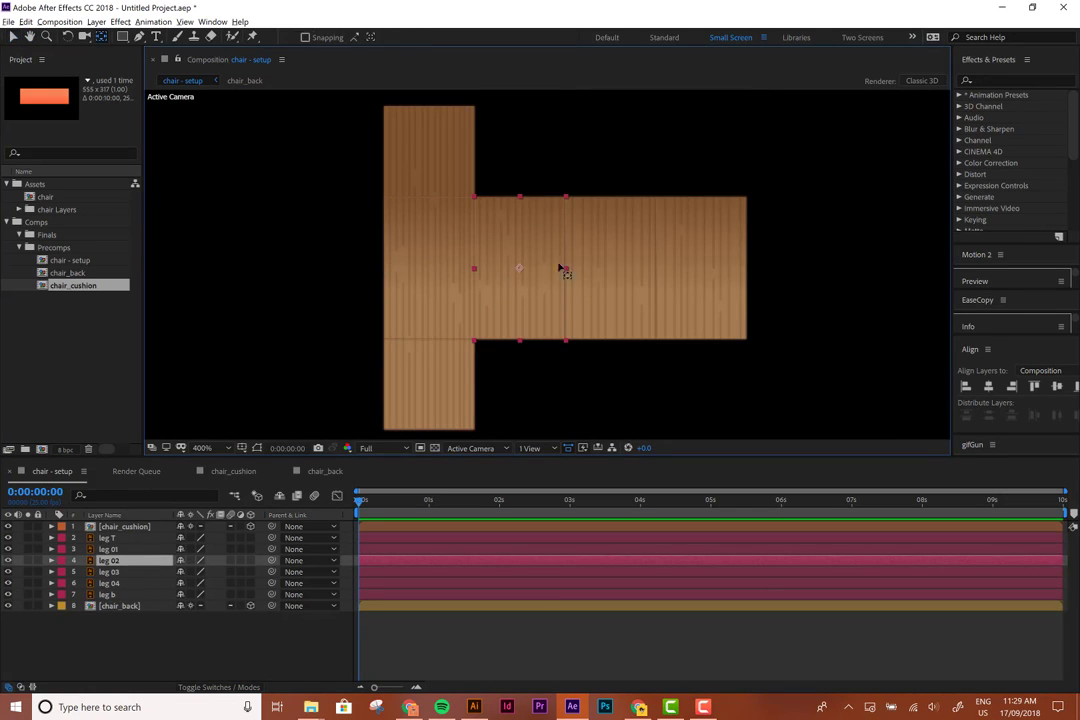
drag(562, 270, 477, 270)
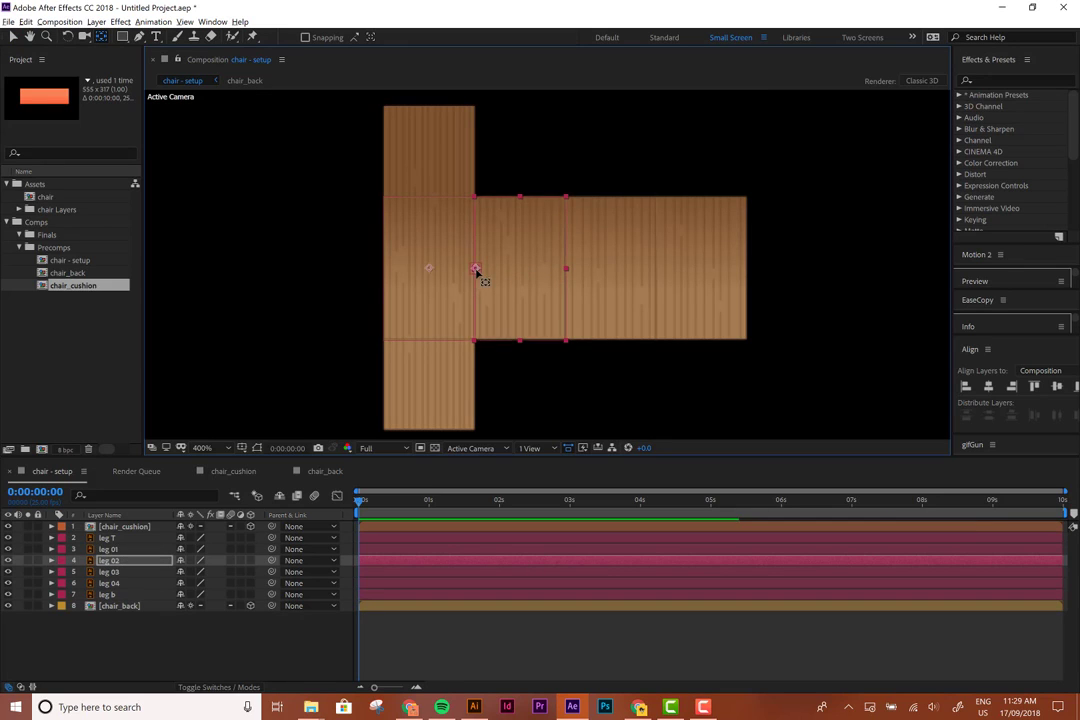
click(633, 258)
drag(611, 269, 566, 271)
click(720, 258)
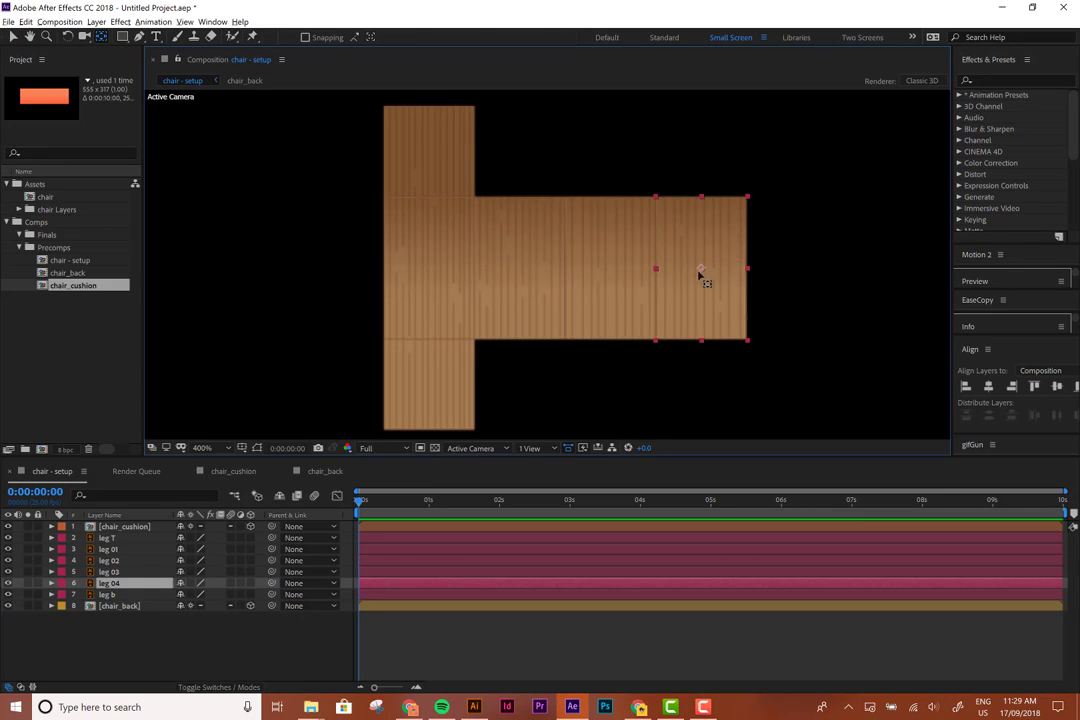
drag(698, 272, 657, 270)
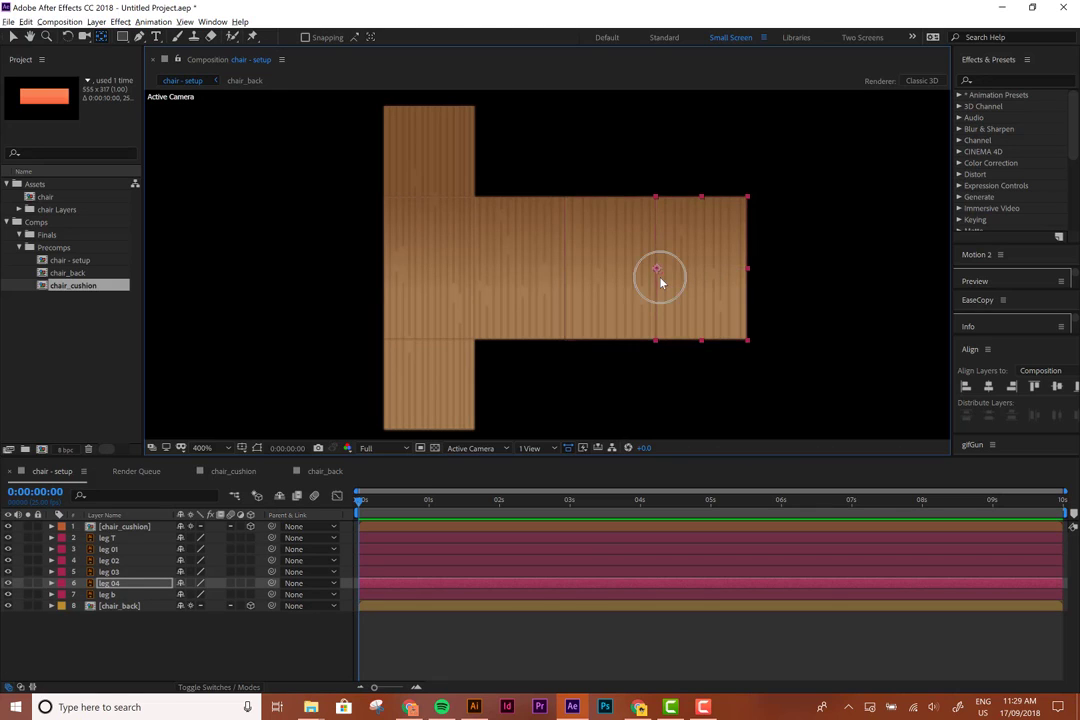
Move the anchor points of leg T and leg b to the edges where they meet leg 01
click(452, 188)
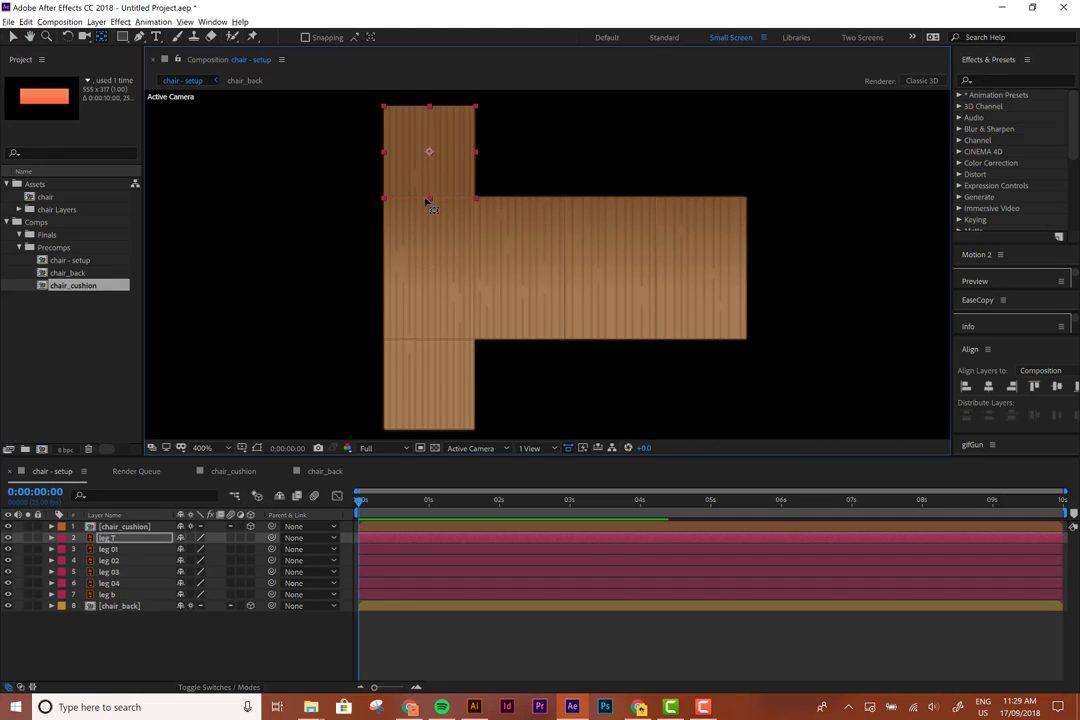
drag(429, 151, 429, 197)
click(444, 376)
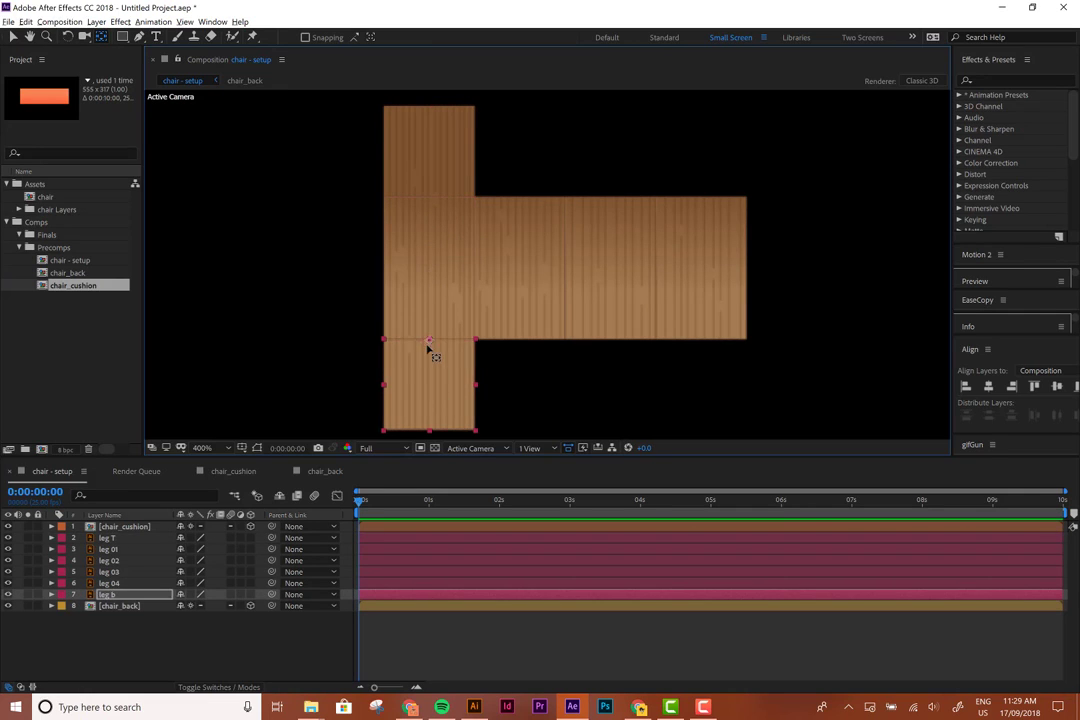
key(v)
Chain the side panels by parenting leg 02 to leg 01, leg 03 to leg 02 and leg 04 to leg 03
click(556, 276)
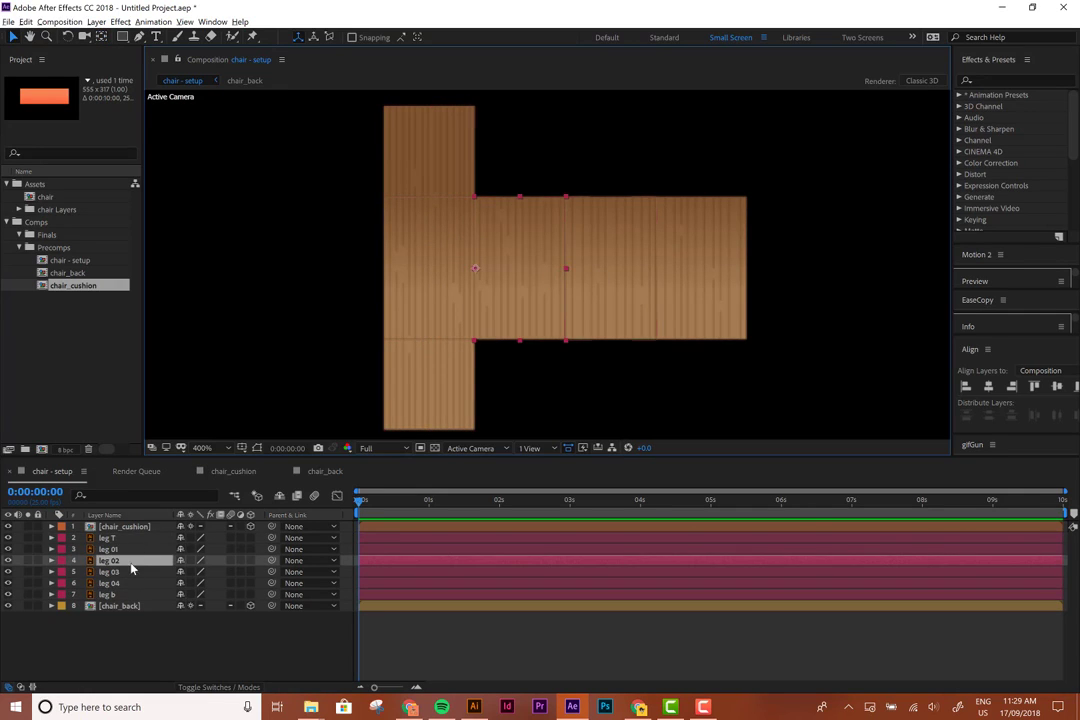
drag(272, 562, 138, 566)
drag(272, 583, 125, 572)
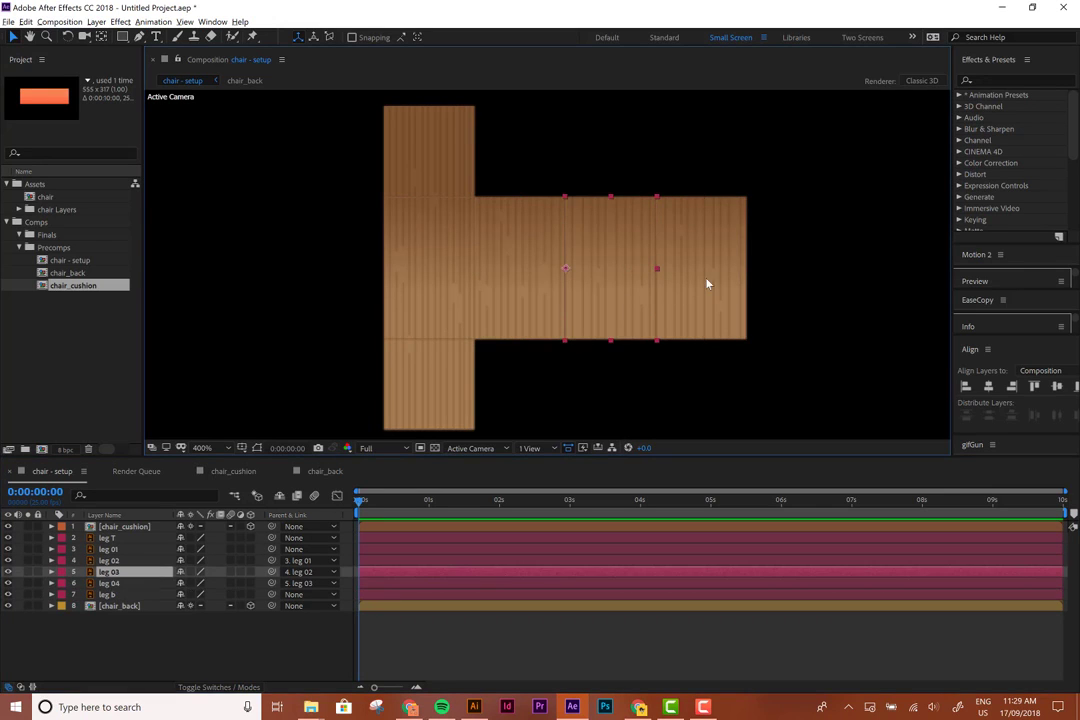
click(580, 332)
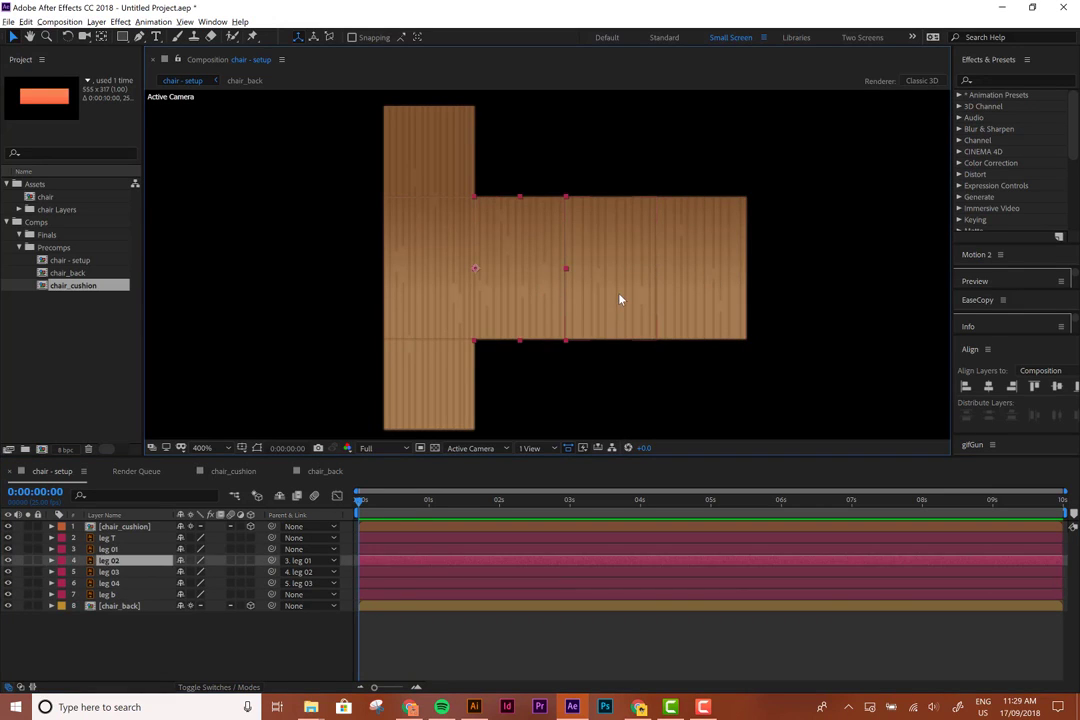
Parent both end panels, leg T and leg b, to leg 01
click(440, 175)
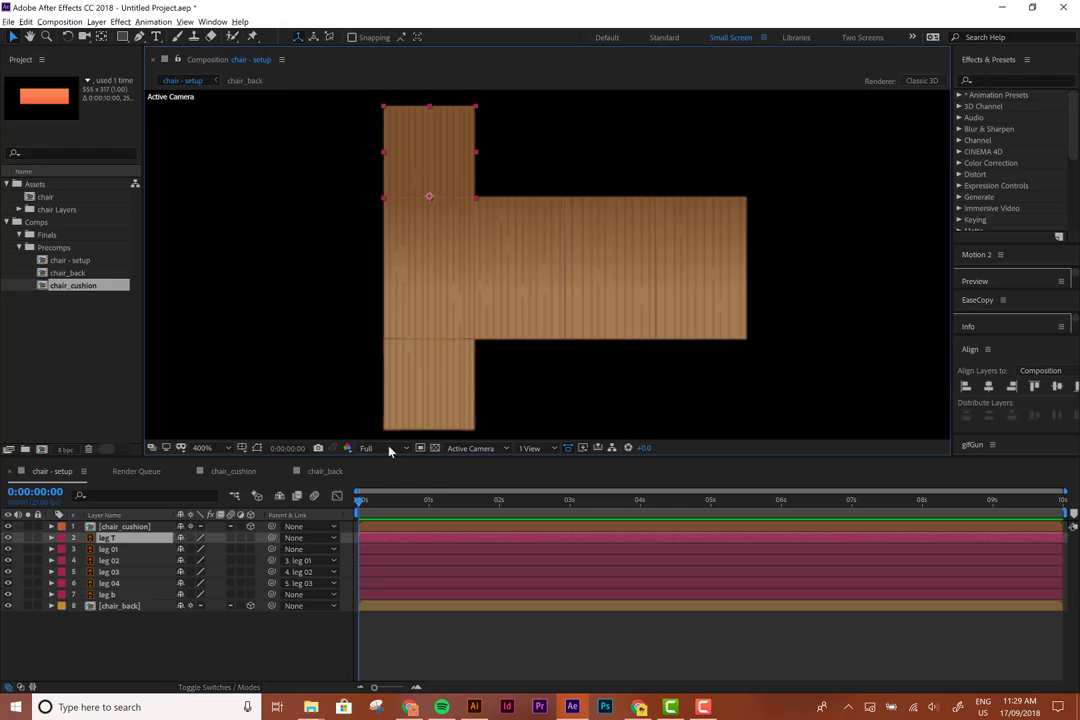
click(405, 408)
ctrl+click(107, 538)
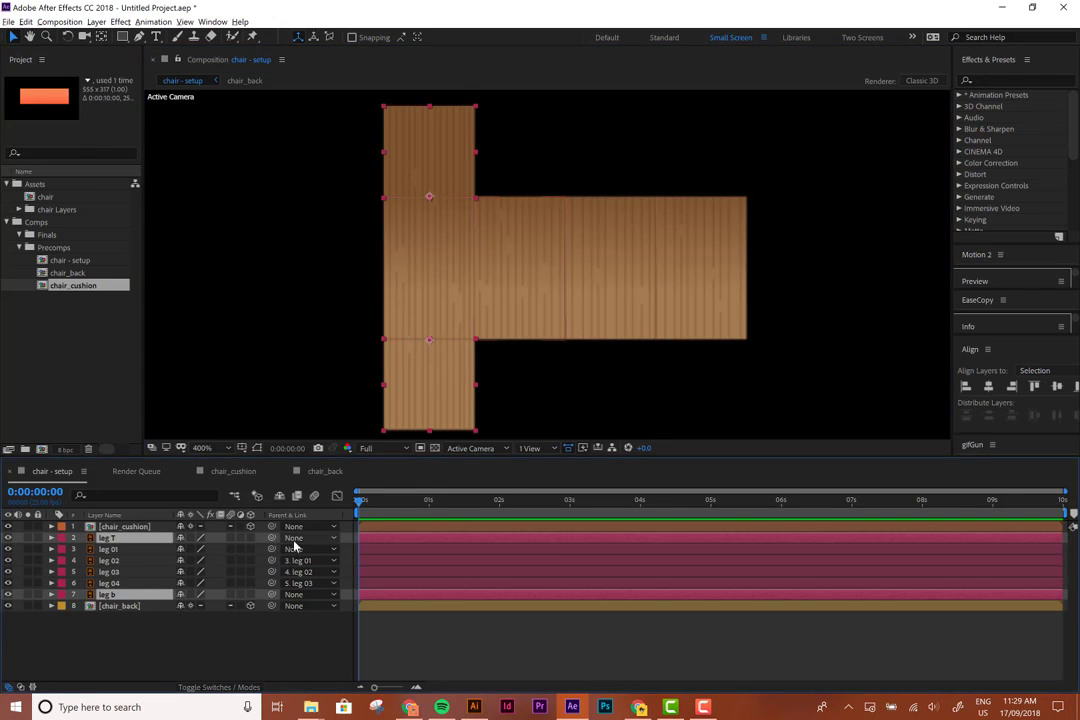
drag(271, 538, 108, 549)
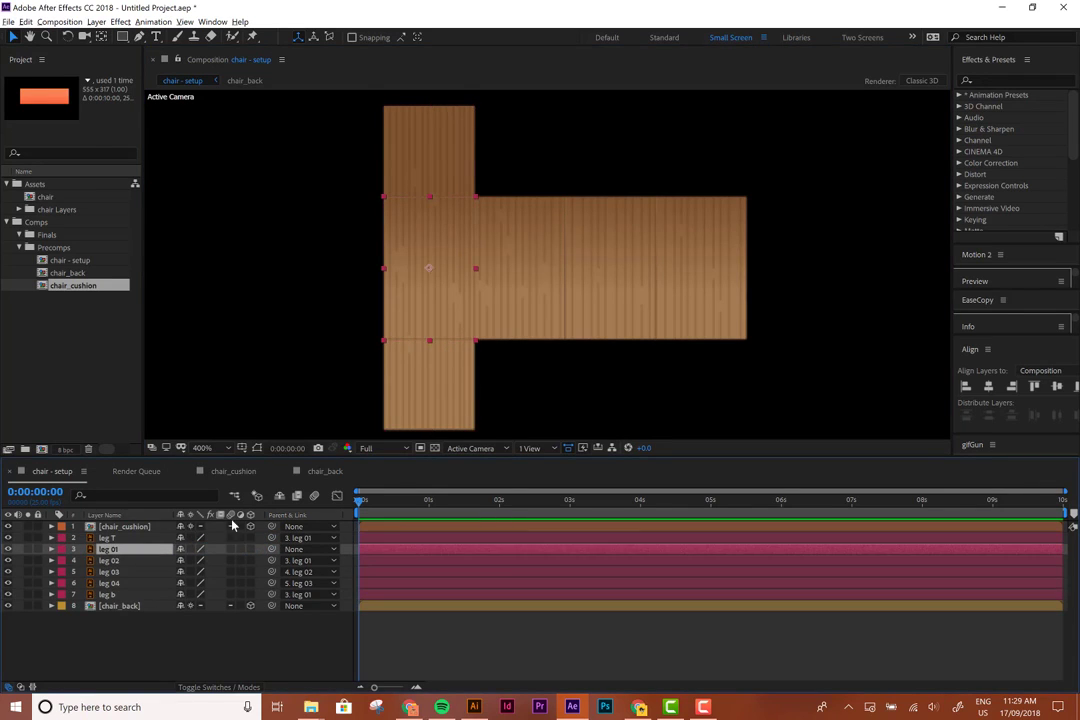
Turn all six leg layers, leg T through leg b, into 3D layers
click(530, 272)
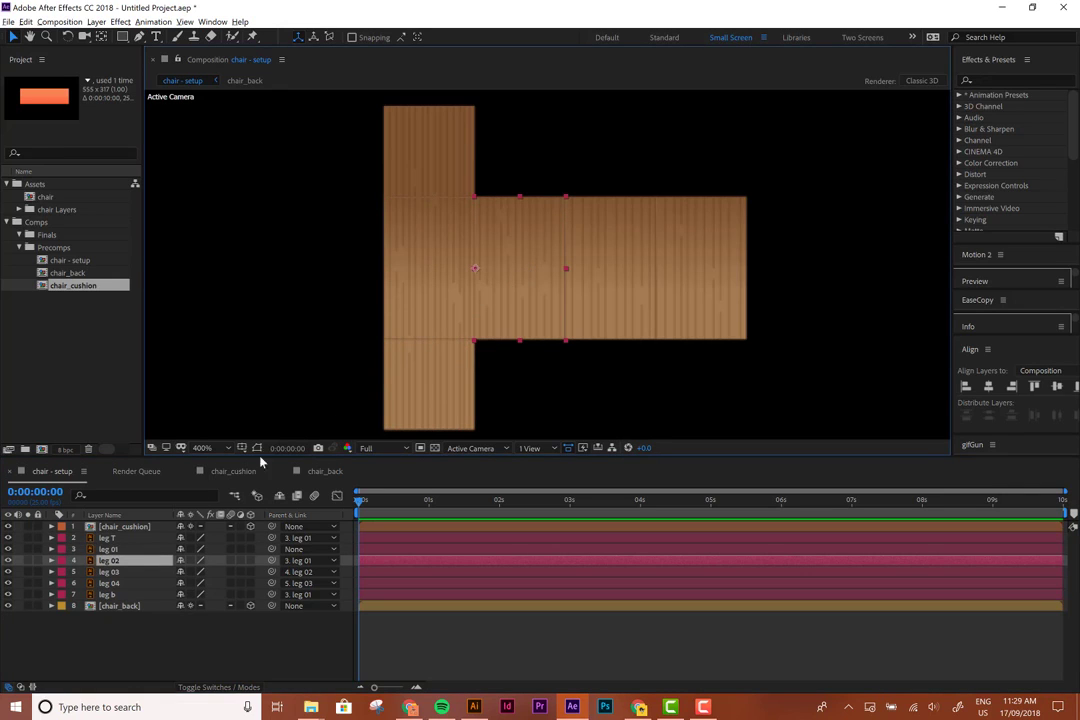
click(107, 538)
shift+click(107, 594)
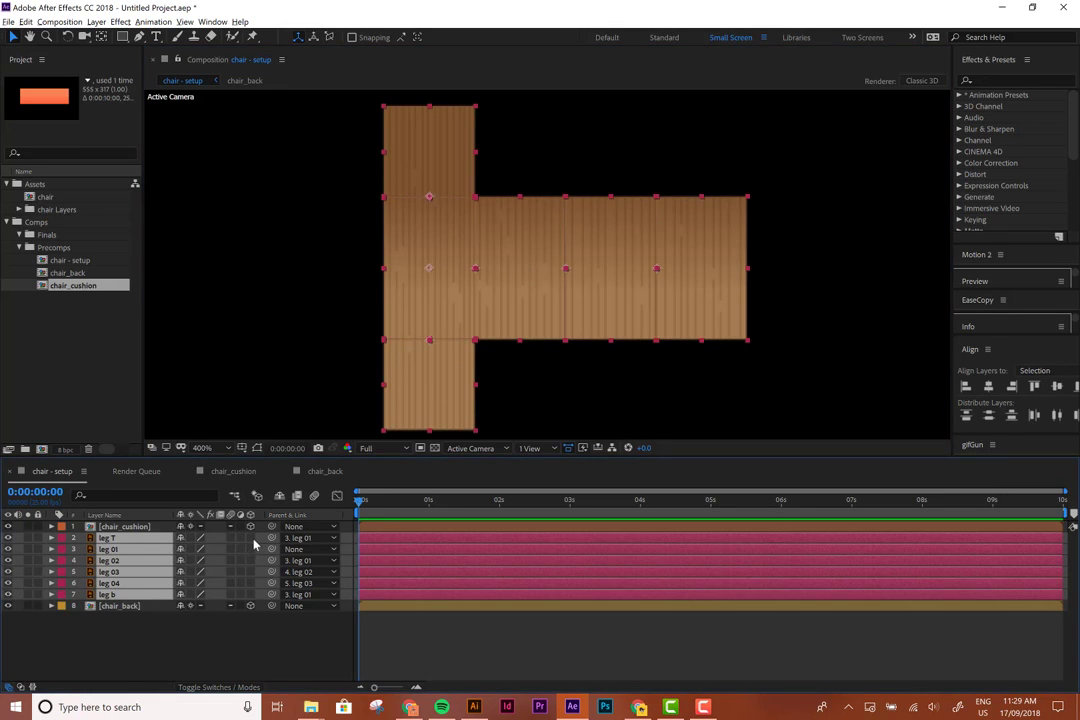
click(256, 540)
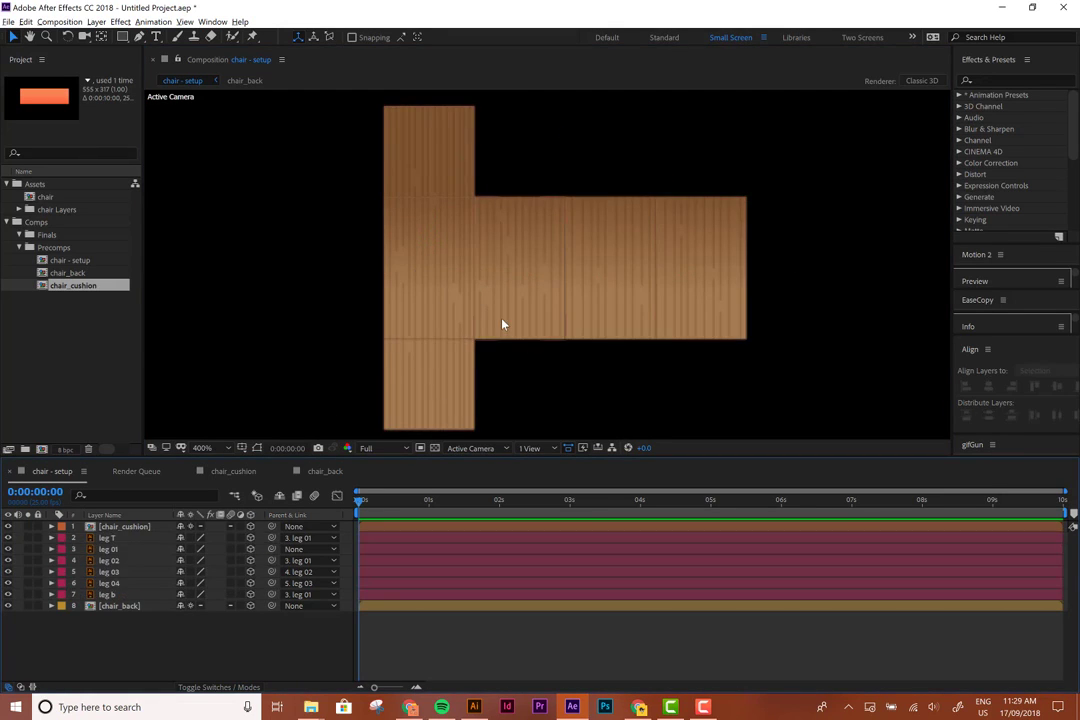
click(499, 325)
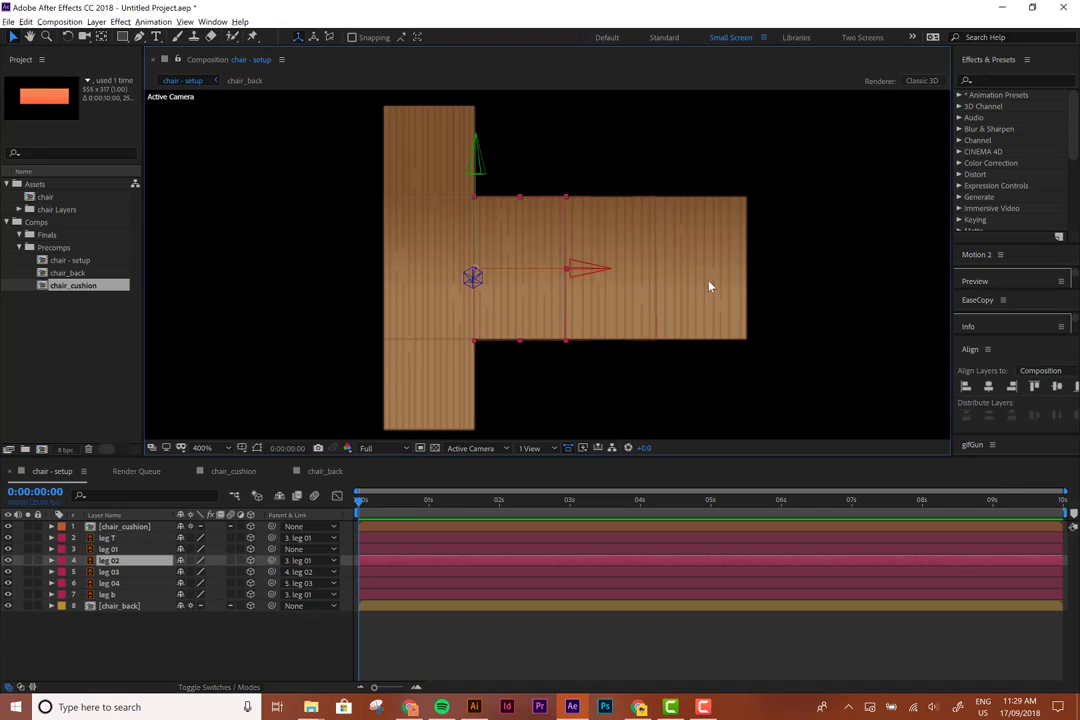
shift+click(651, 306)
key(r)
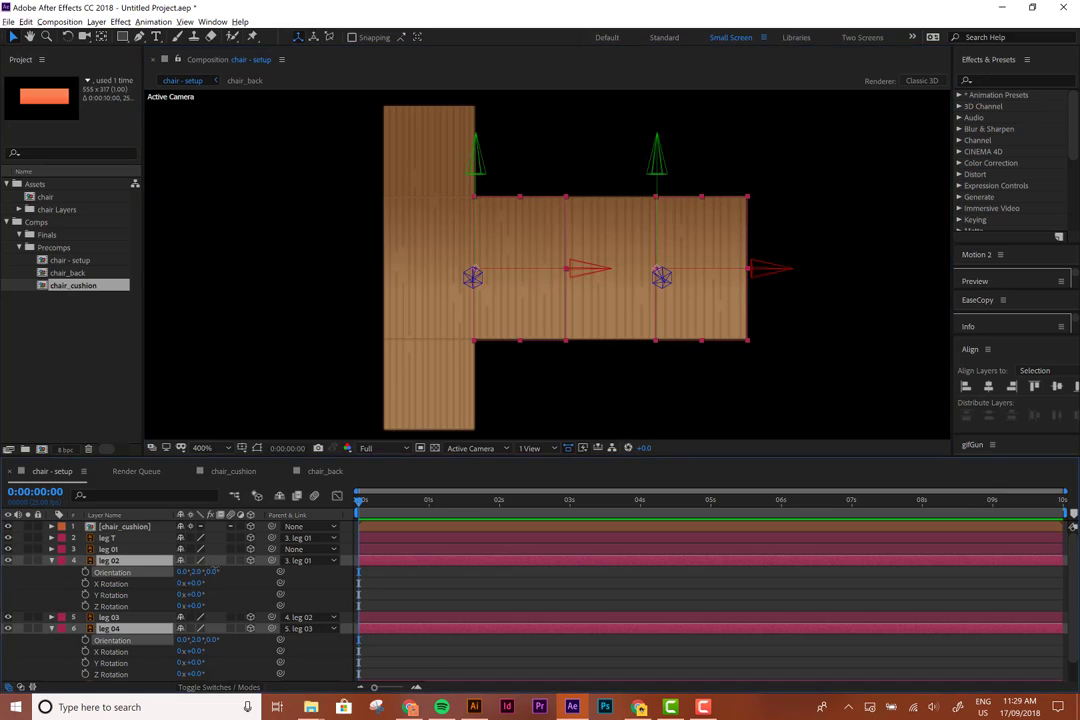
drag(198, 576, 145, 587)
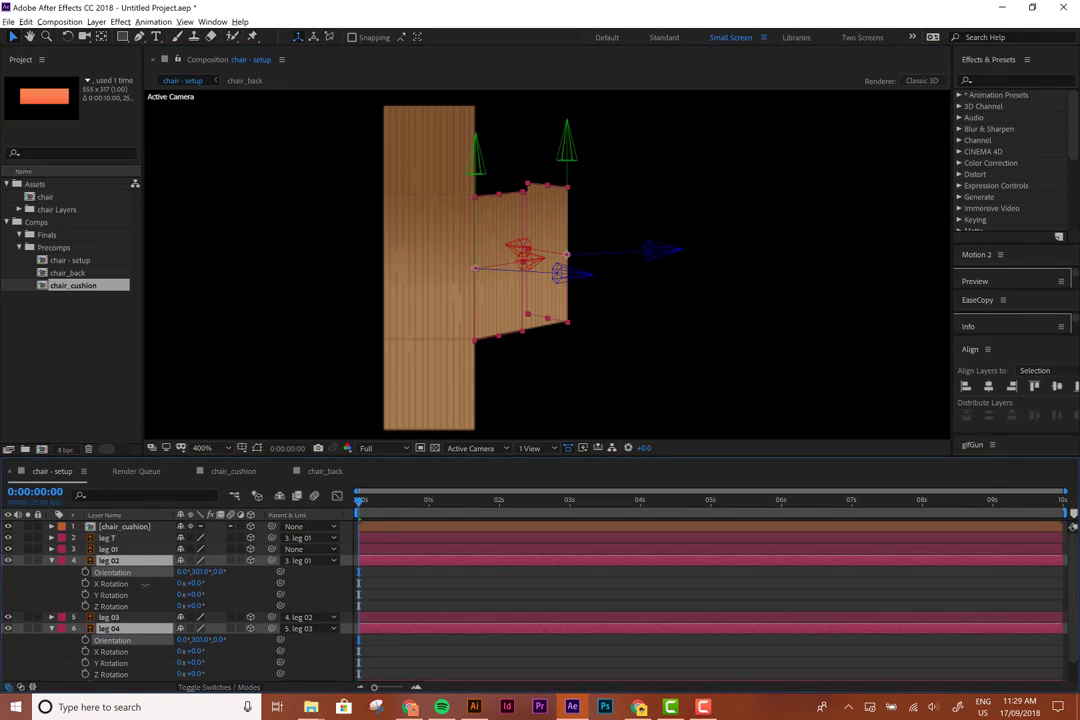
key(ctrl+z)
key(ctrl+z)
key(ctrl+z)
key(ctrl+z)
key(ctrl+z)
key(ctrl+z)
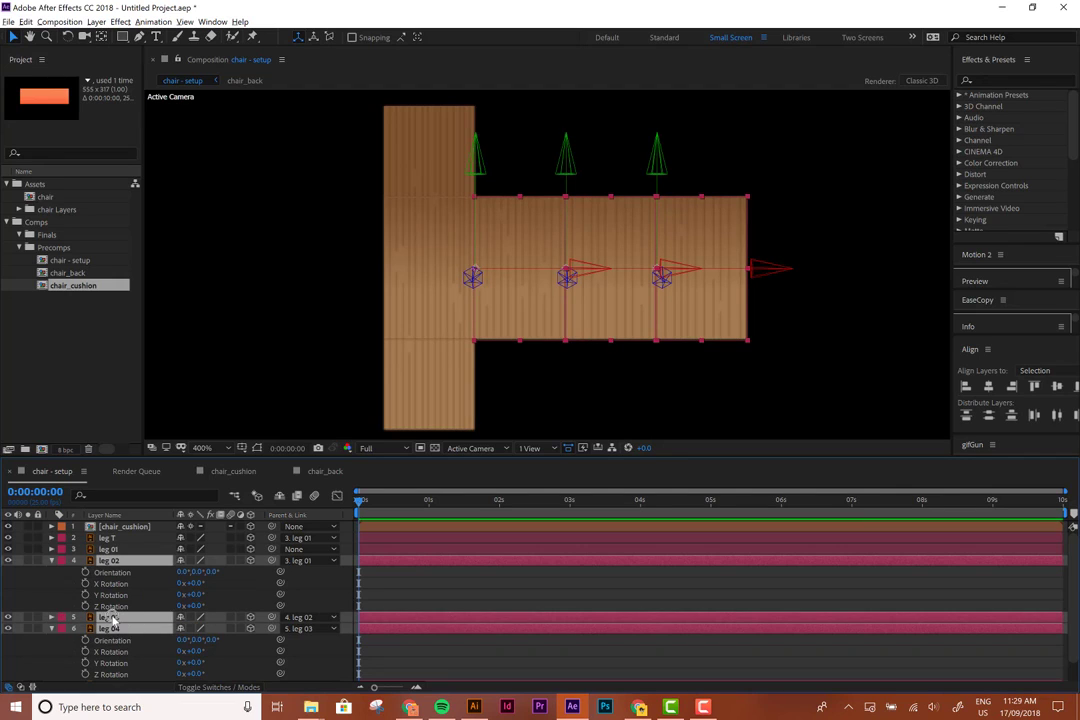
Fold side panels leg 02, leg 03 and leg 04 together by setting their Y orientation to 270°
key(ctrl+grave)
key(r)
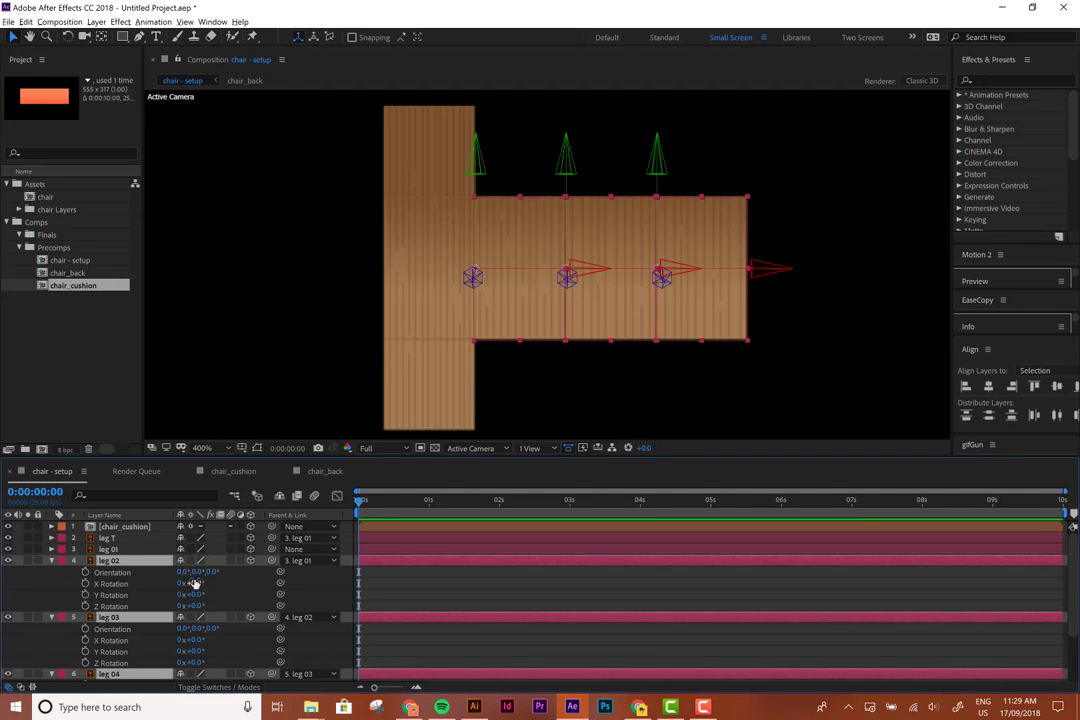
mouse_move(196, 572)
mouse_down()
mouse_move(178, 583)
mouse_move(196, 571)
mouse_up()
click(203, 571)
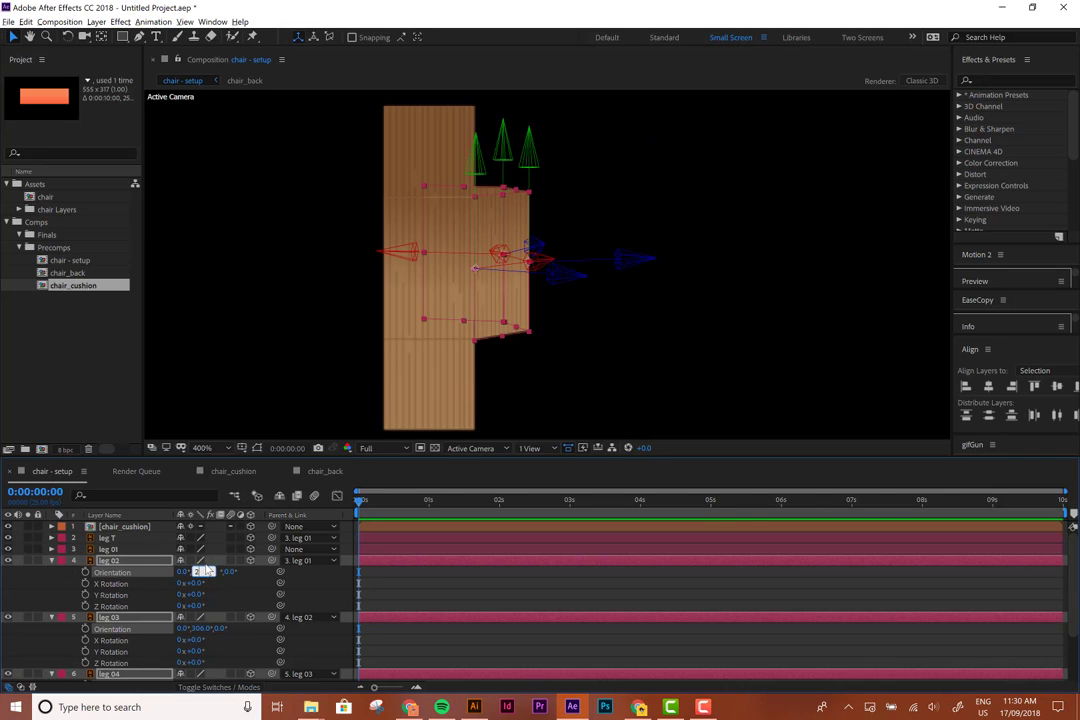
text(270)
key(Return)
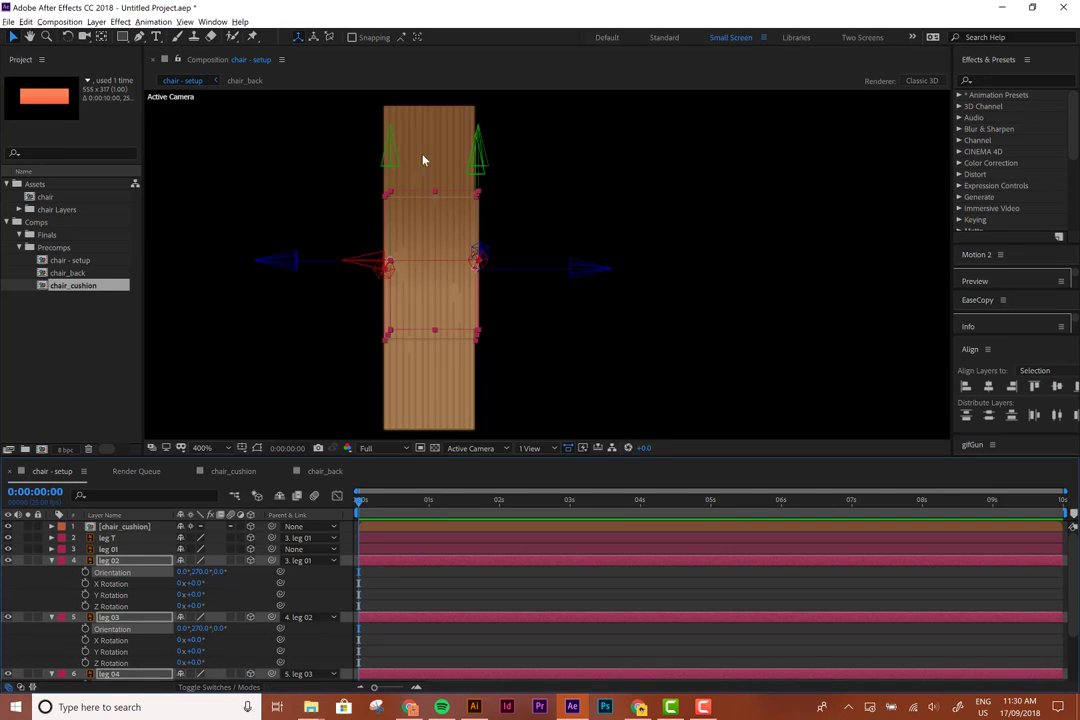
Fold the upper end panel, leg T, by setting its X orientation to 270°
click(107, 537)
key(r)
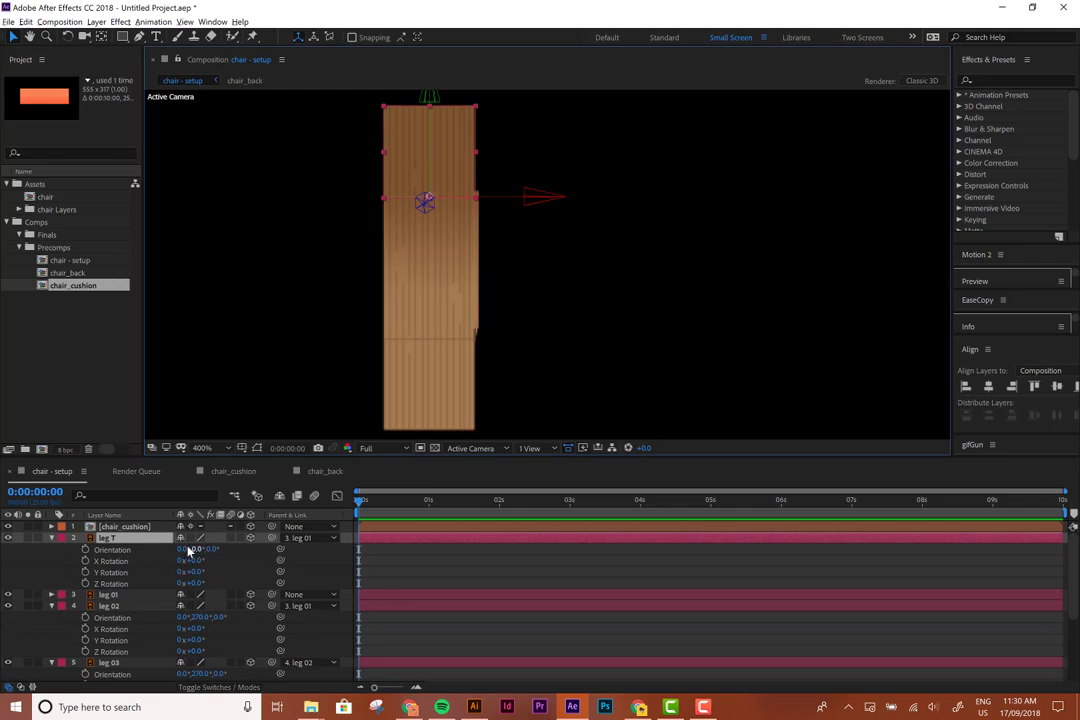
drag(190, 551, 135, 572)
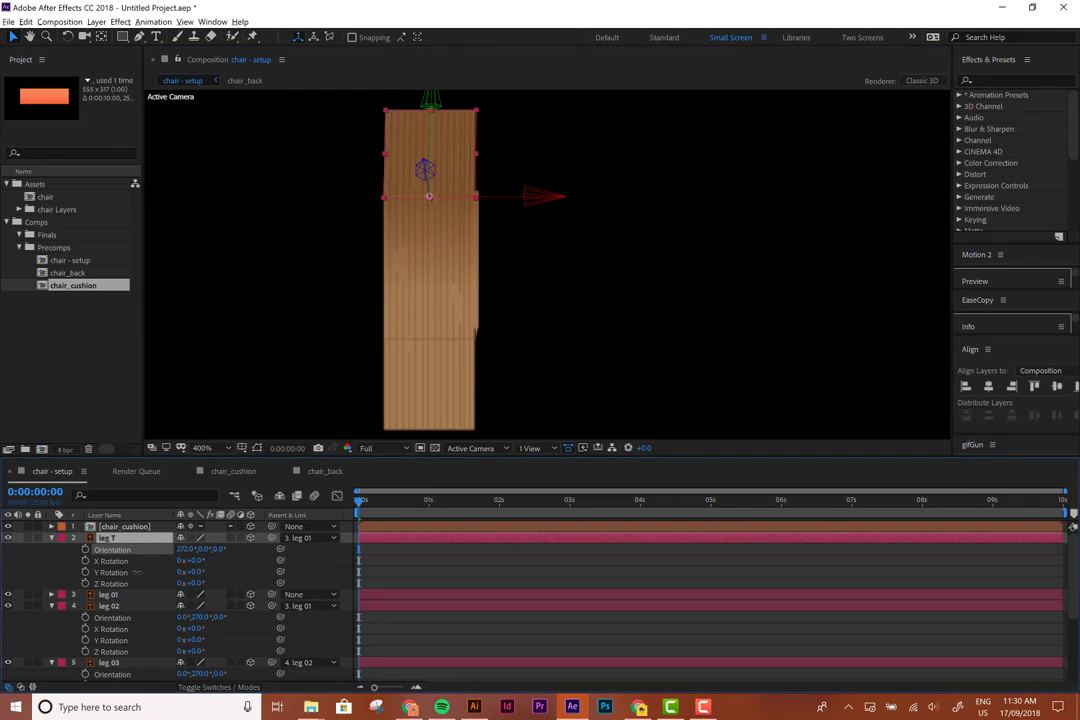
click(185, 549)
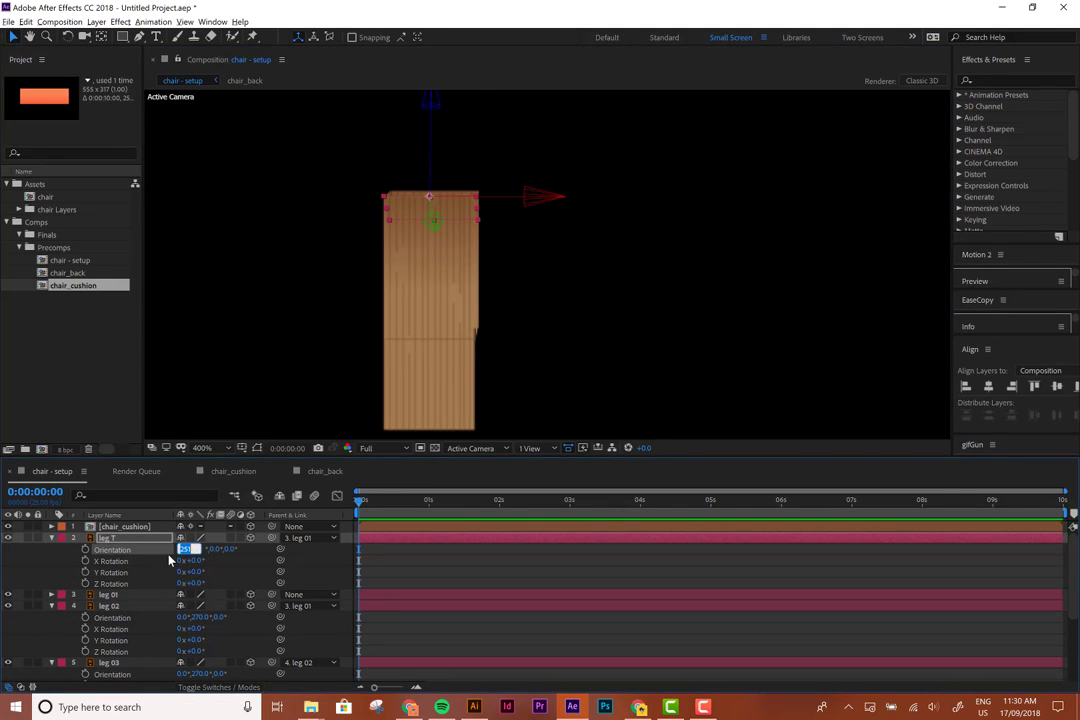
text(270)
key(Return)
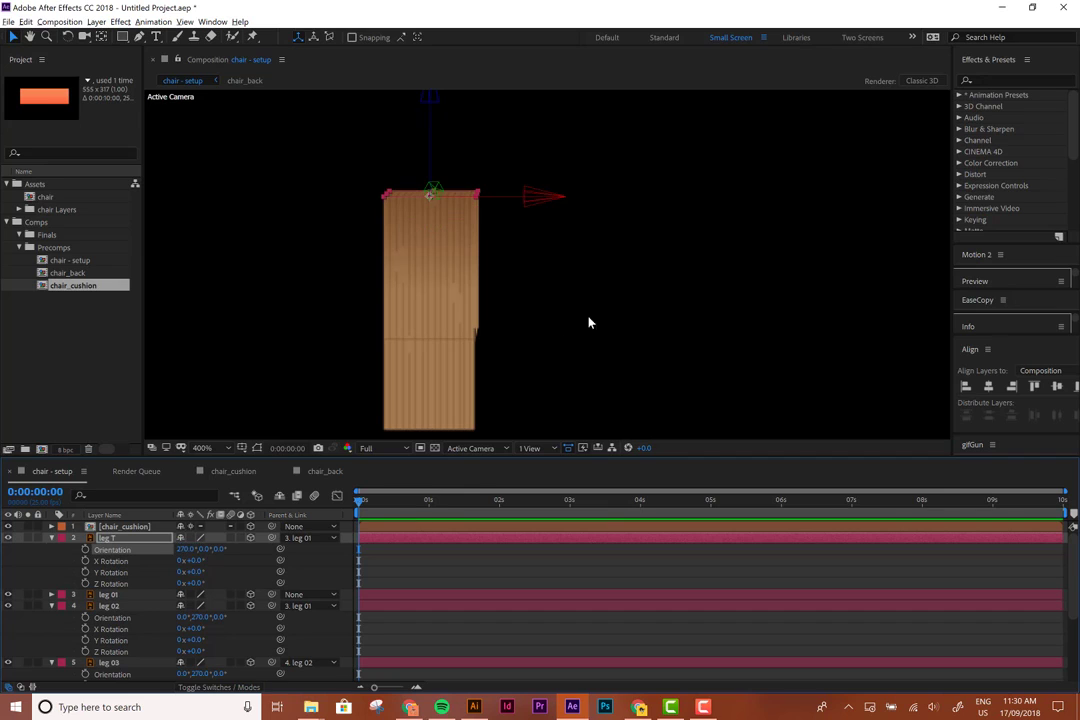
Fold the lower end panel, leg b, by setting its X orientation to 90°
click(405, 366)
scroll(152, 620, down, 4)
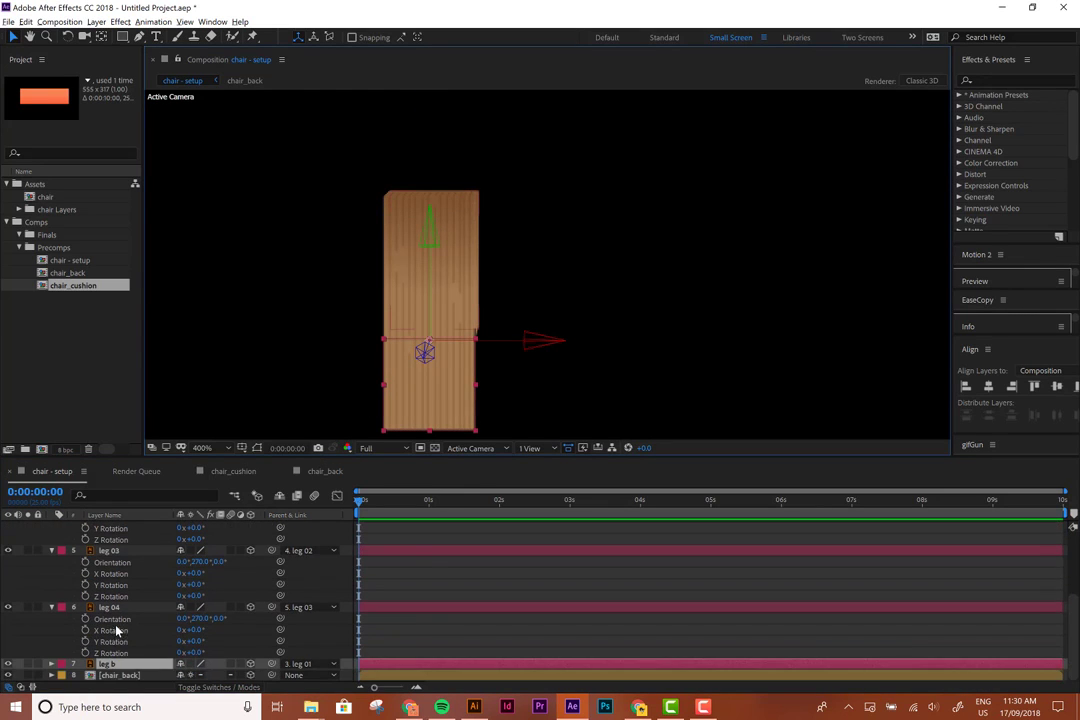
key(r)
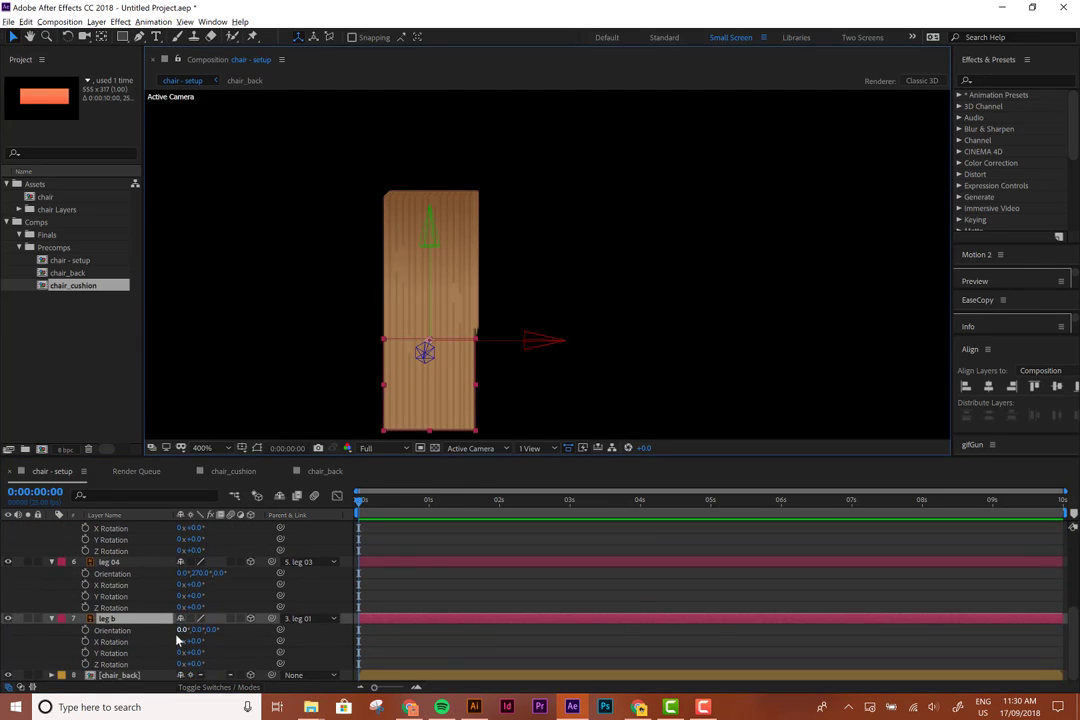
click(140, 631)
drag(183, 629, 212, 599)
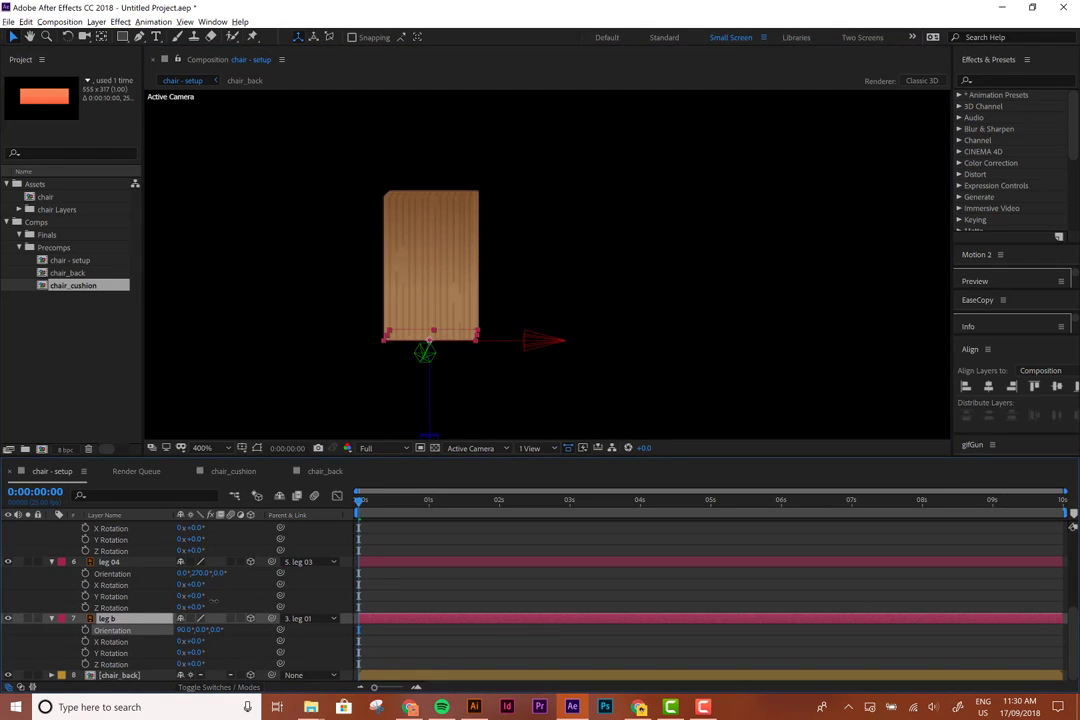
click(185, 629)
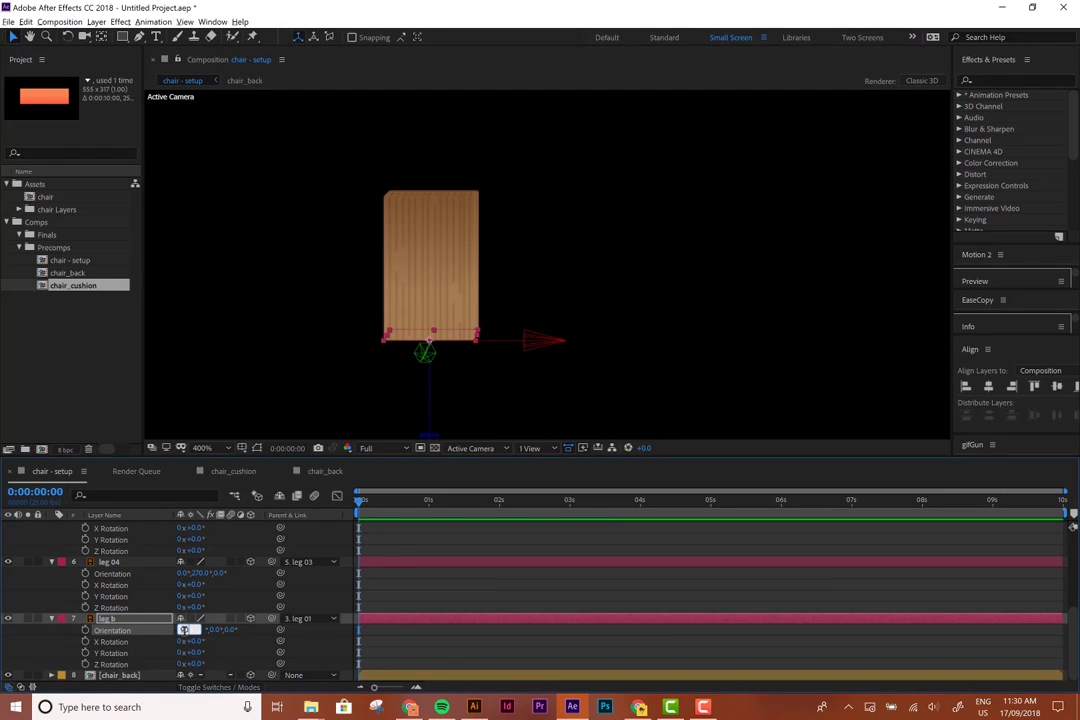
text(90)
Collapse the revealed rotation properties of all layers and clear the selection
key(ctrl+a)
key(u)
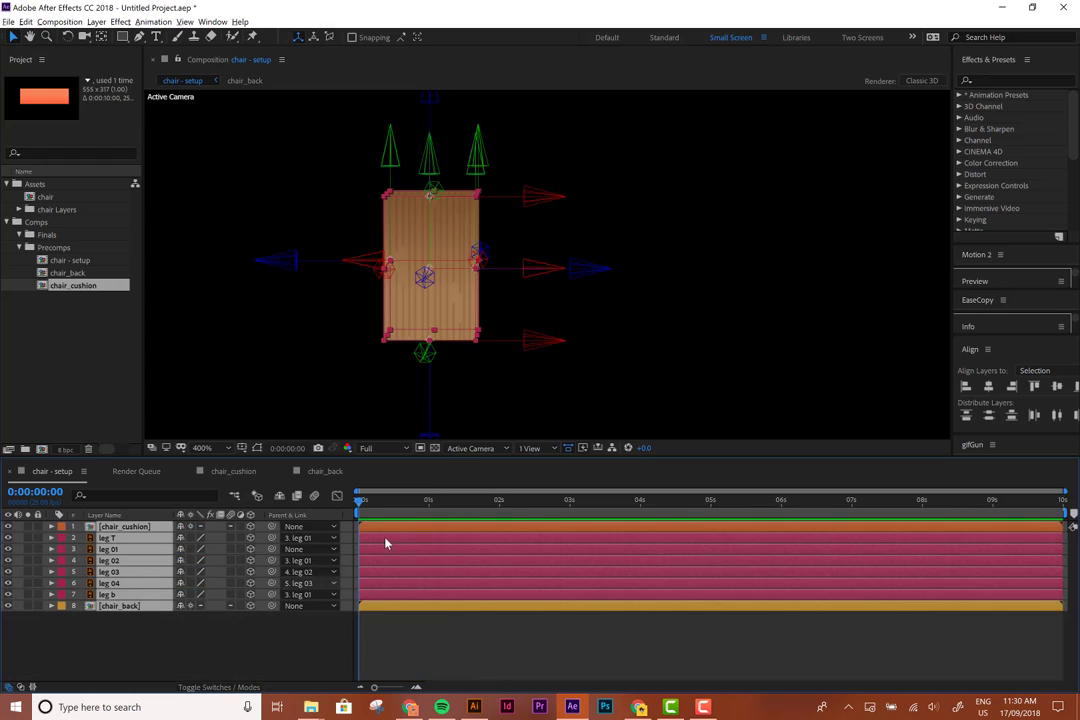
click(672, 315)
Pre-compose the six layers from leg T through leg b into a new composition named leg and open it
click(110, 538)
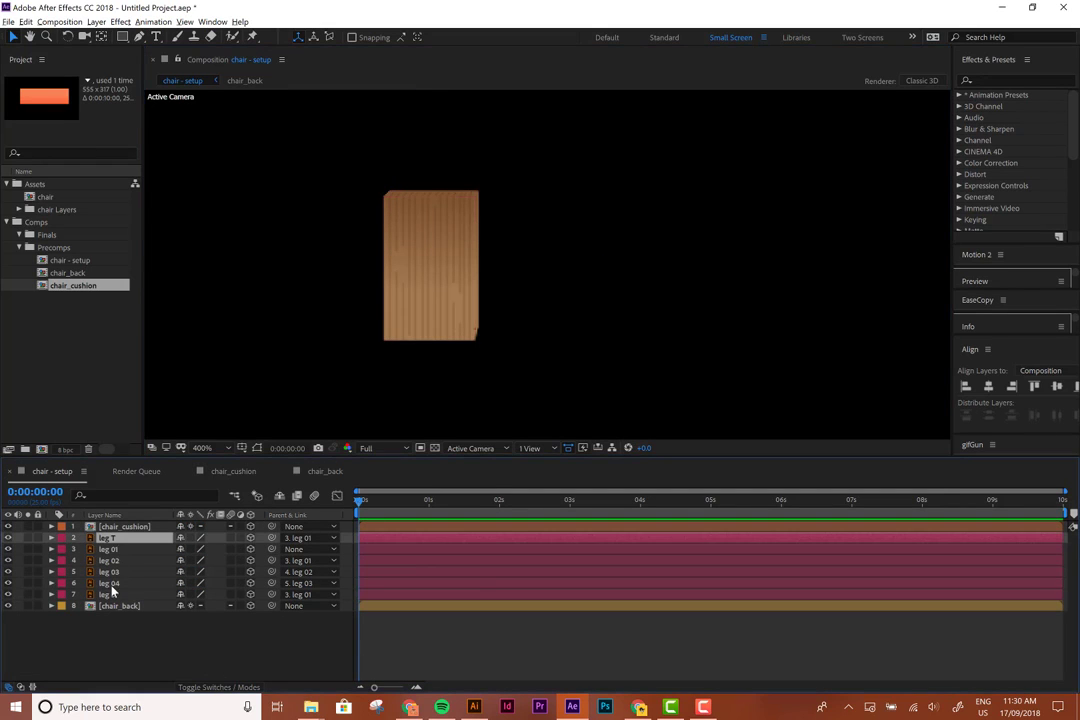
shift+click(108, 594)
scroll(603, 275, down, 2)
scroll(575, 331, up, 2)
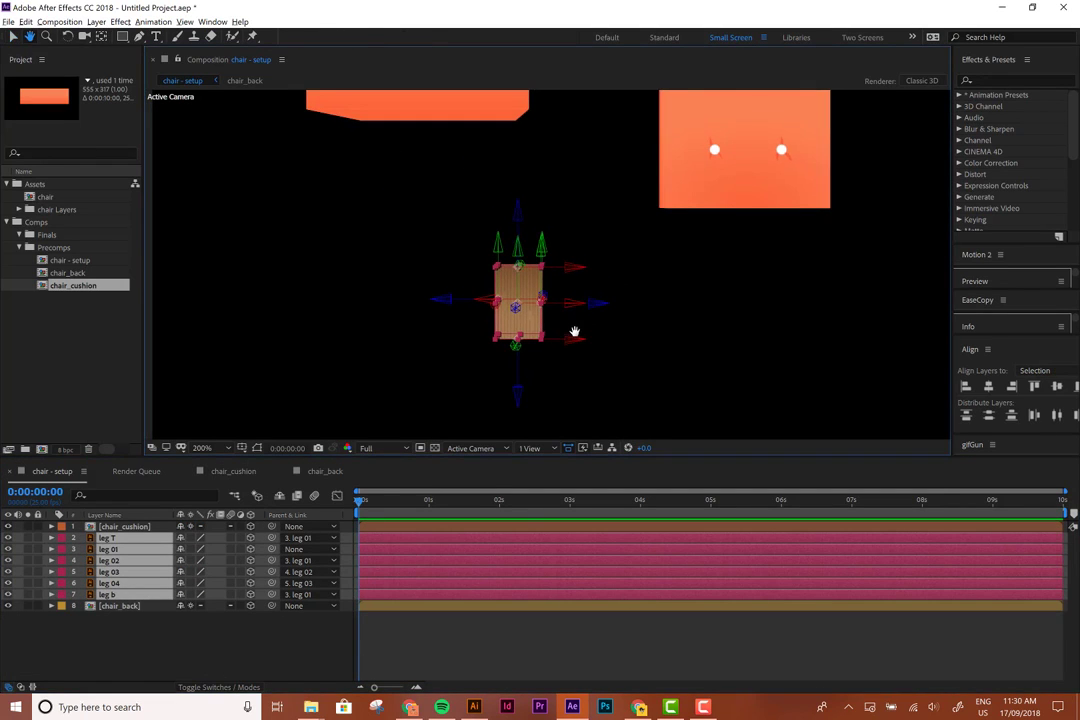
right_click(388, 560)
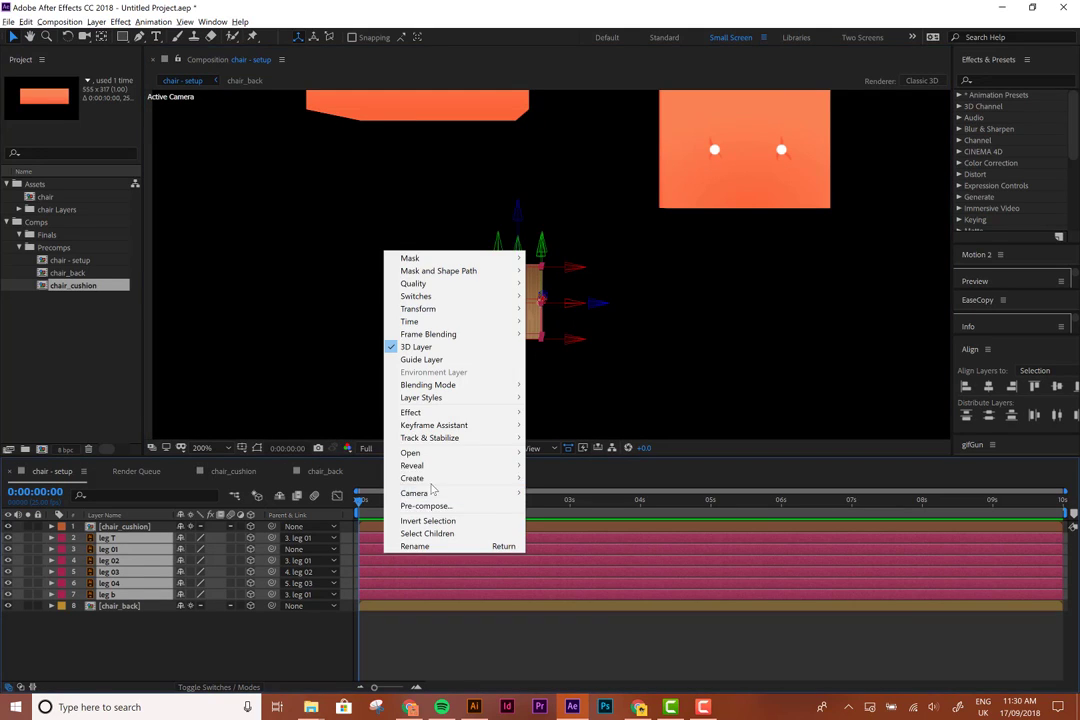
click(481, 27)
key(ctrl)
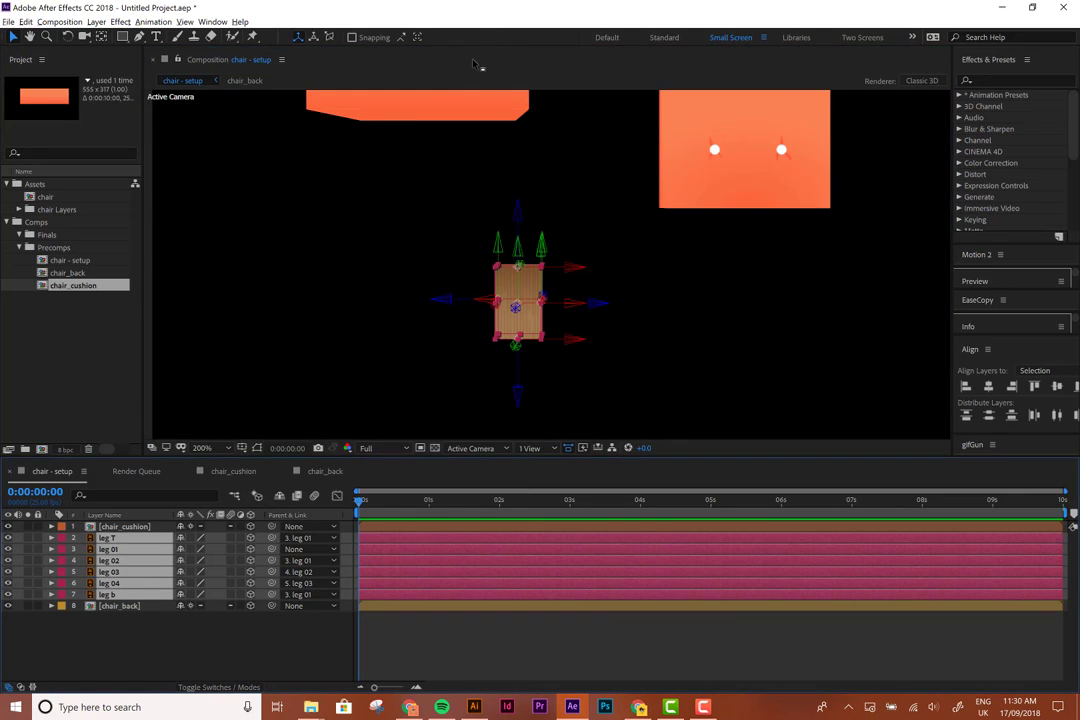
key(ctrl+shift+c)
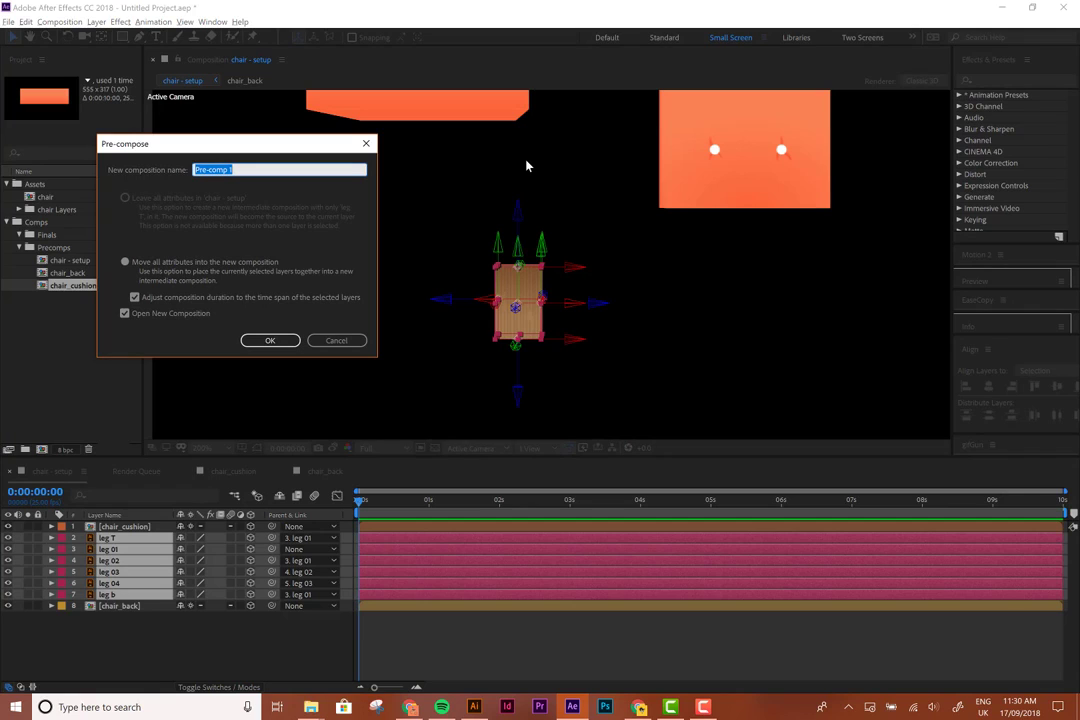
text(leg)
key(Return)
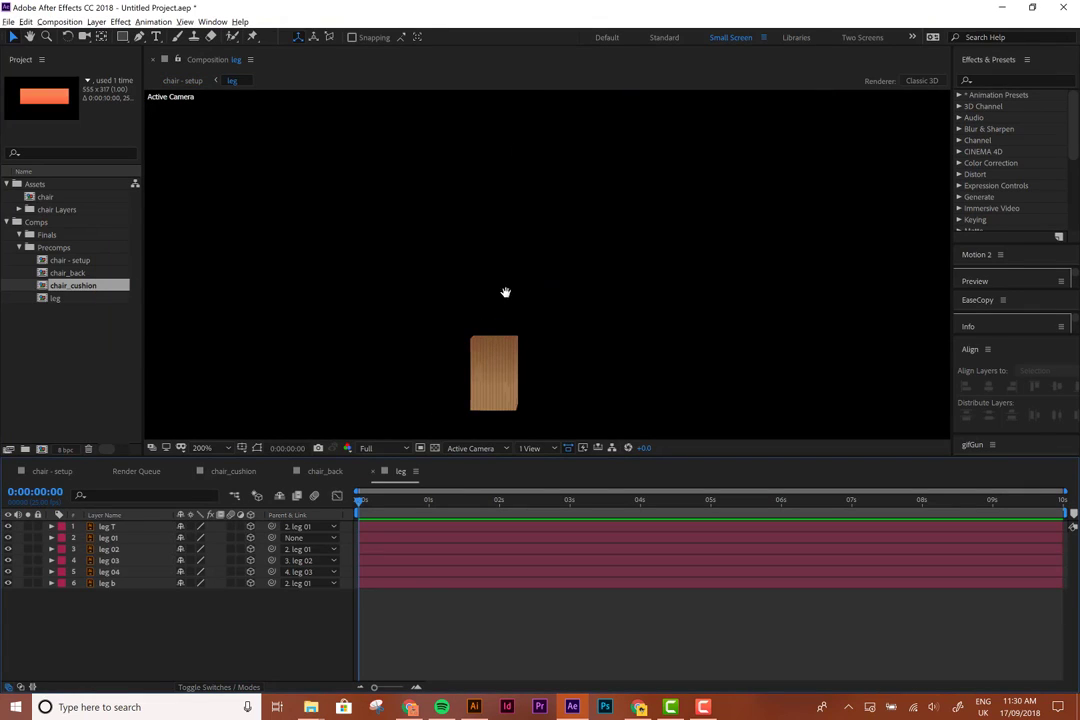
Draw a region of interest around the folded leg and crop the leg composition to it
drag(505, 292, 509, 272)
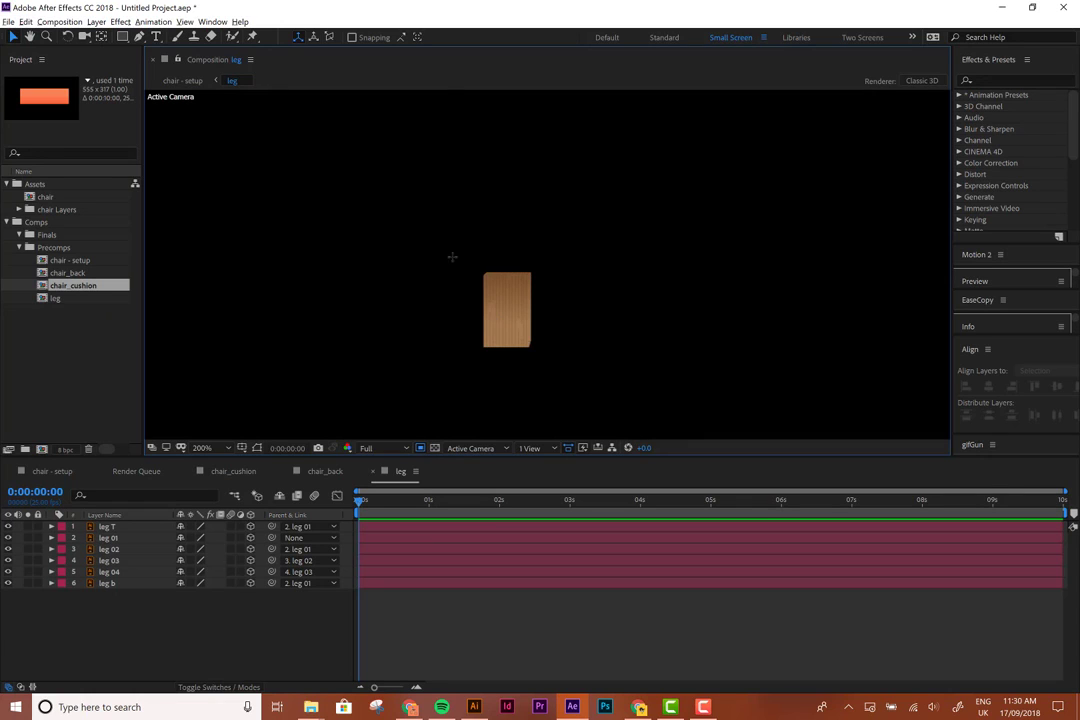
drag(441, 237, 578, 382)
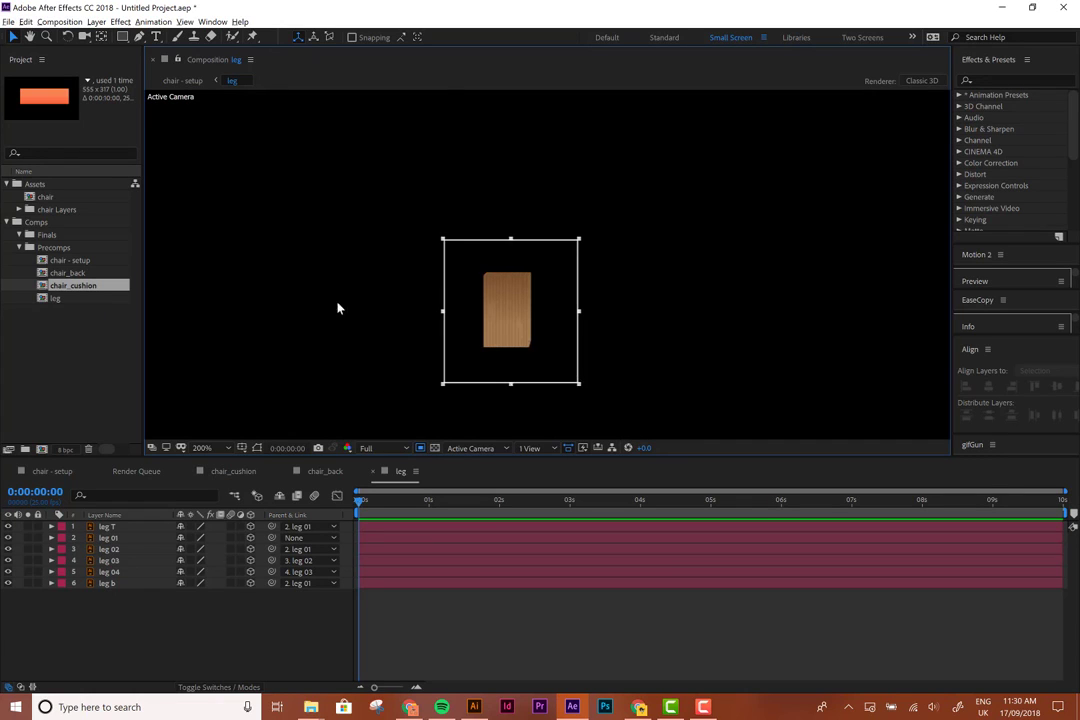
click(59, 21)
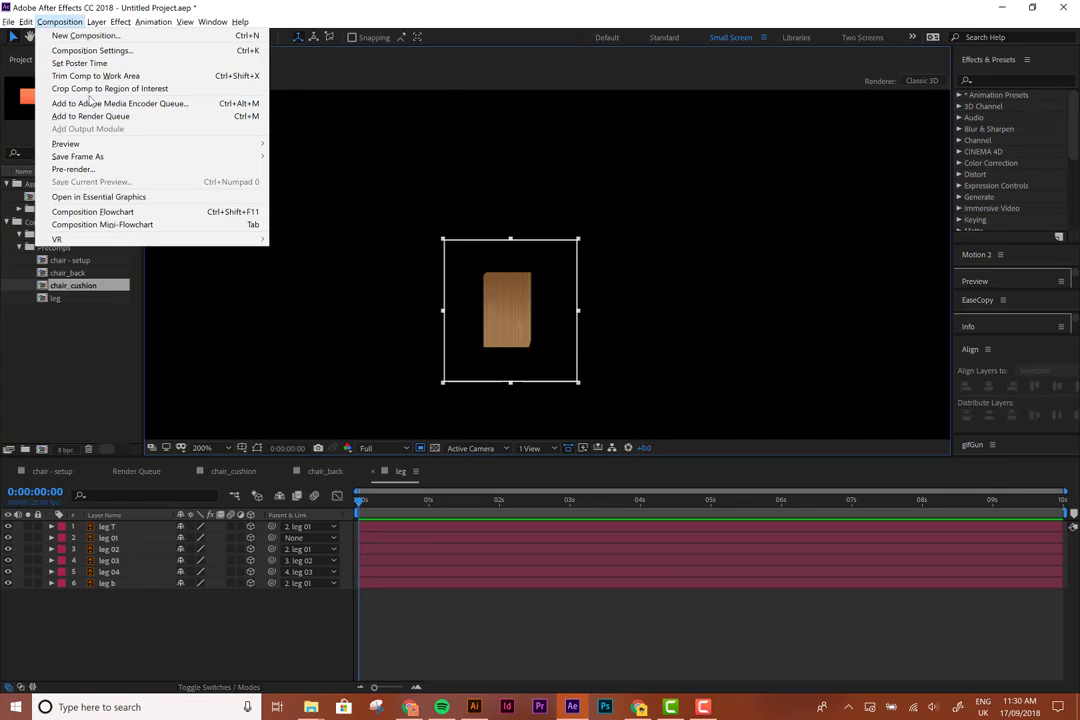
click(95, 88)
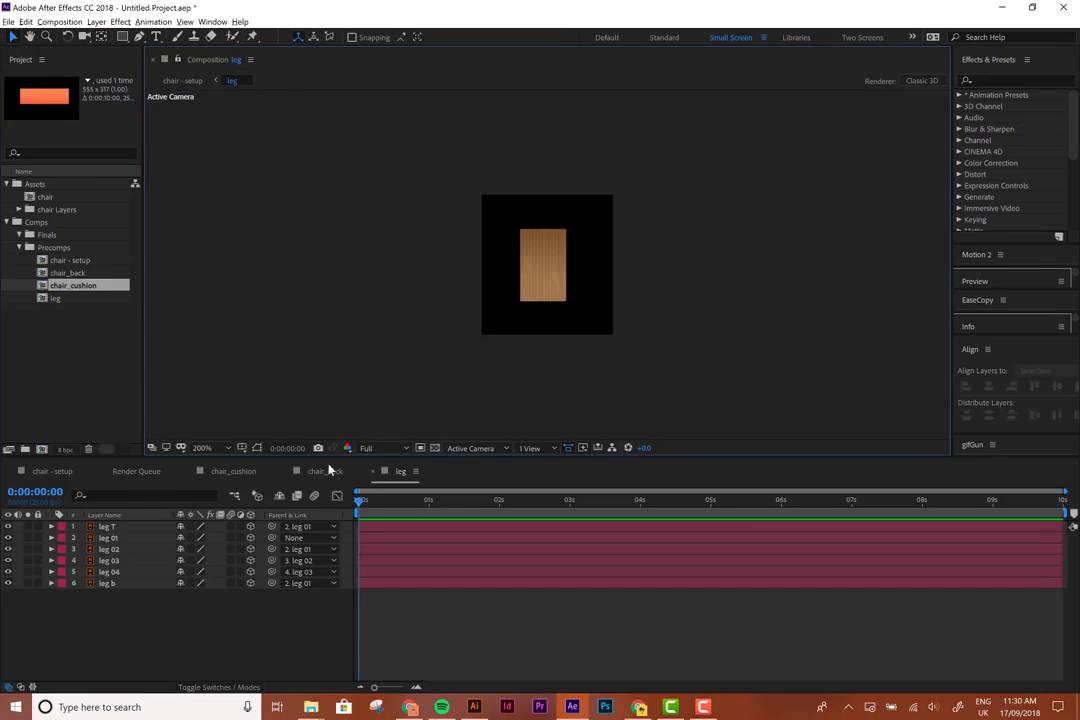
In the chair - setup composition, make the nested leg a 3D layer with collapsed transformations and give it the leg panels' magenta label colour
click(56, 471)
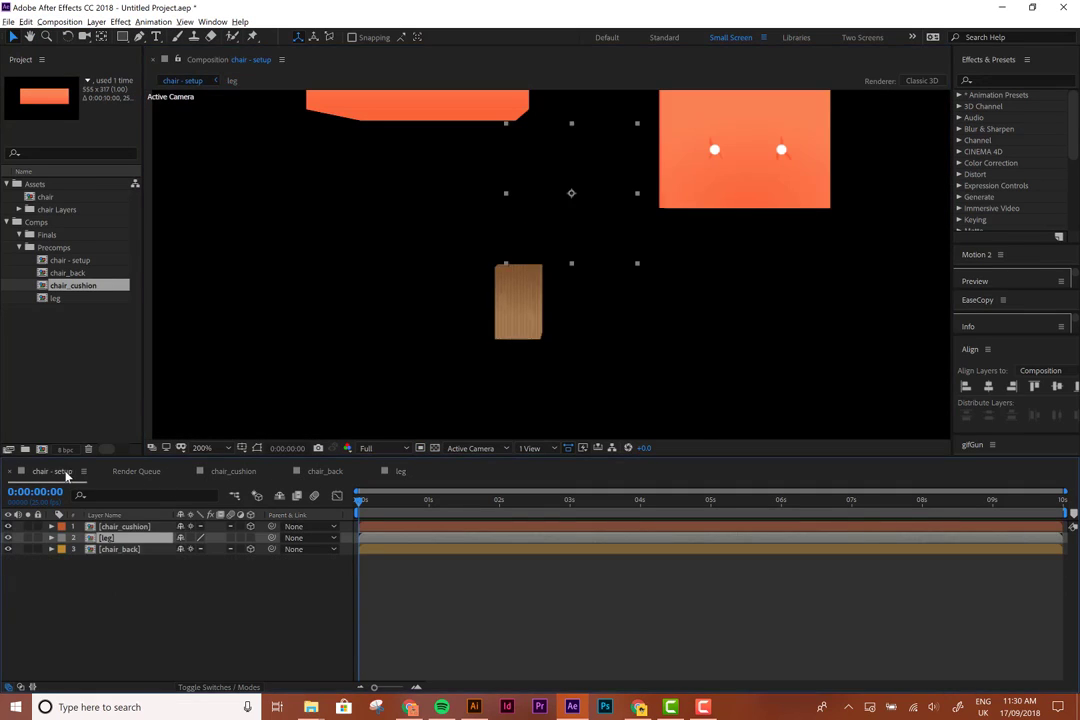
click(250, 538)
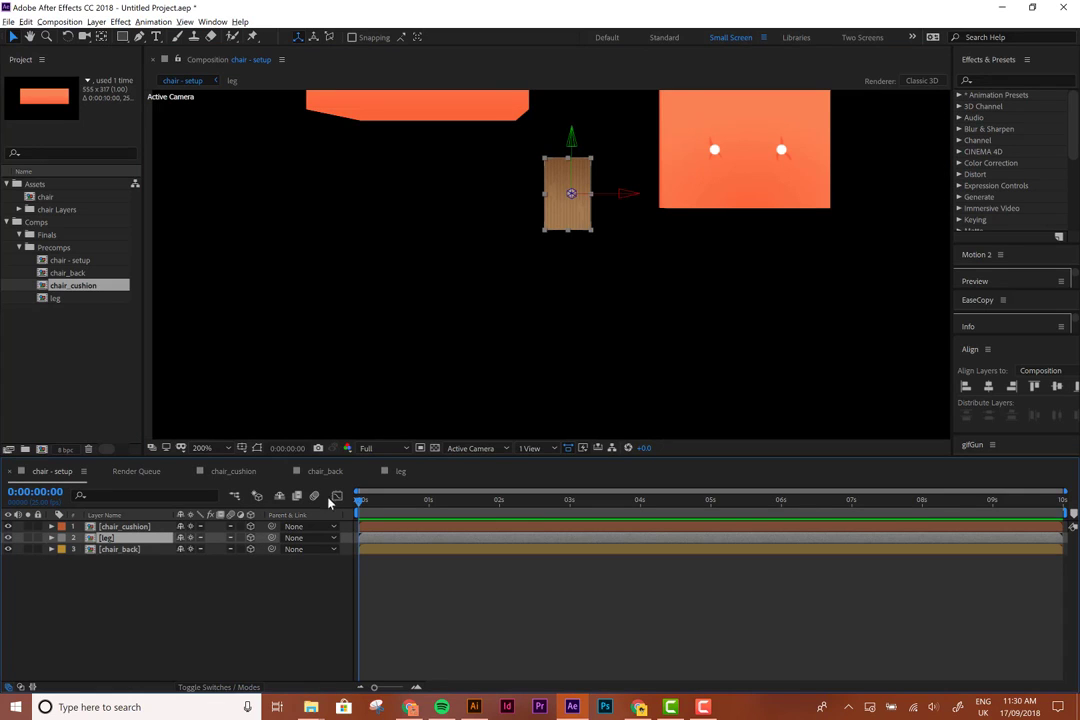
click(64, 541)
click(100, 499)
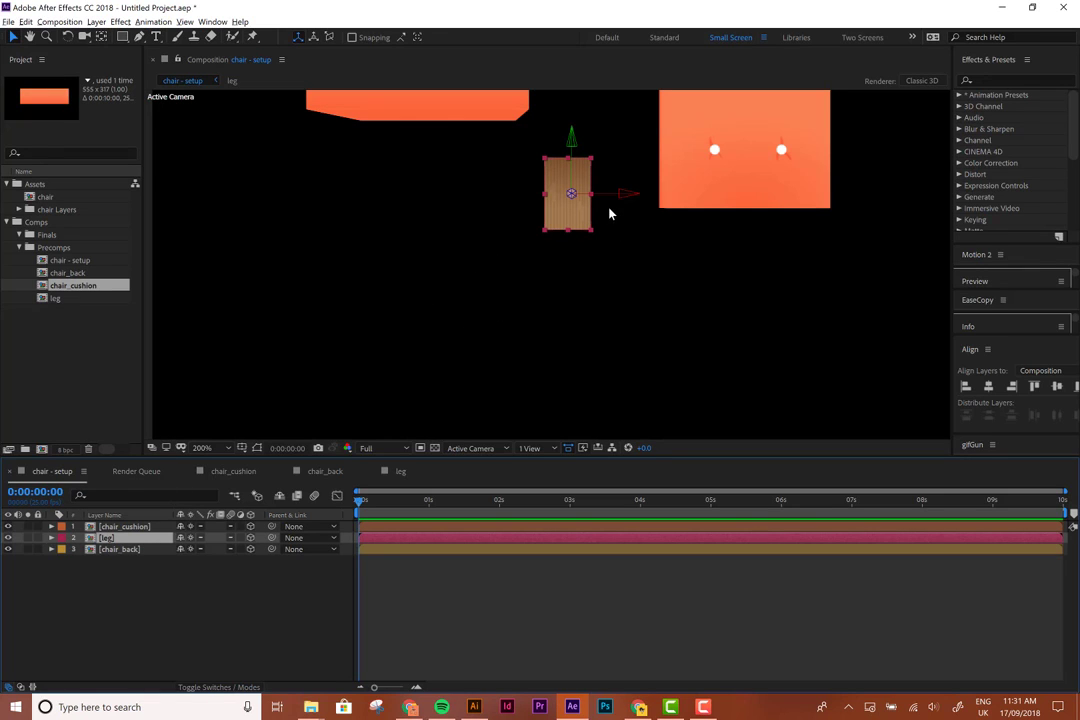
Move the nested leg's anchor point to the middle of its top edge and the chair_back layer's anchor point to its bottom edge
key(y)
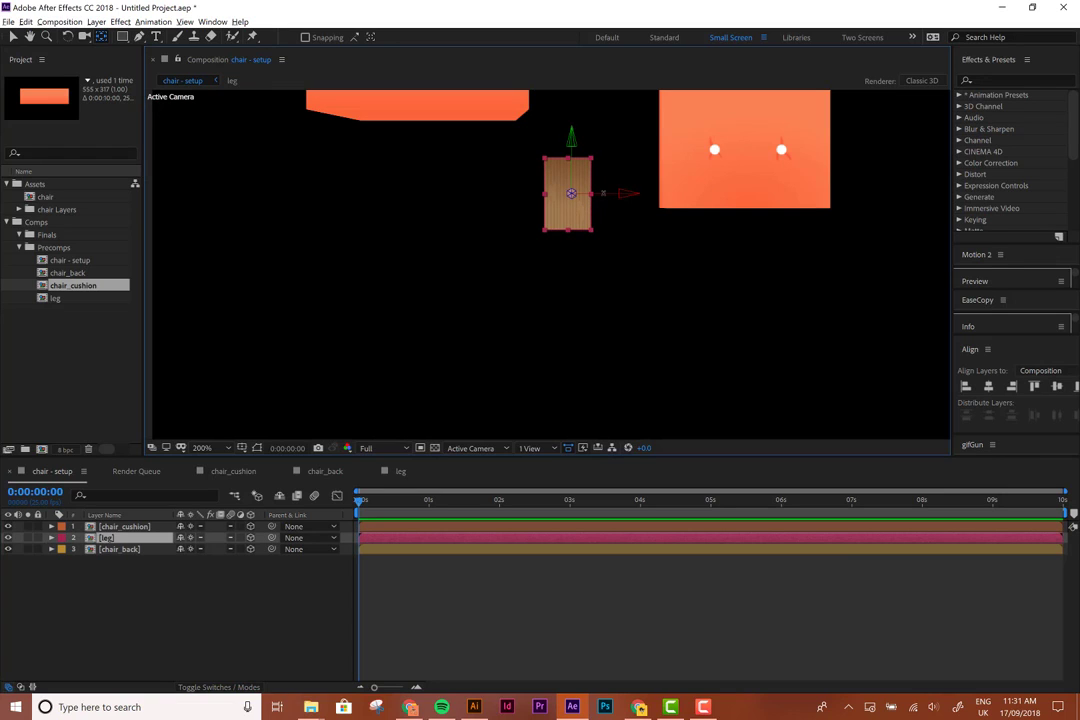
drag(571, 193, 567, 155)
key(space)
drag(590, 229, 395, 386)
click(566, 260)
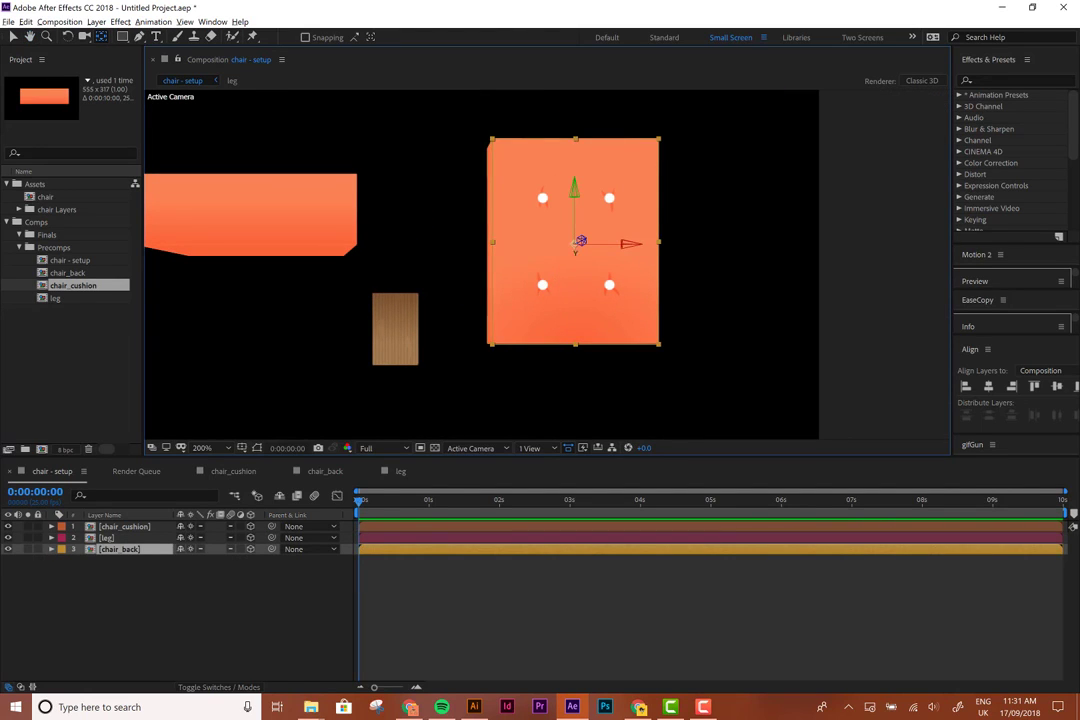
drag(574, 195, 572, 297)
Move the nested leg beneath the left end of the chair cushion
click(253, 212)
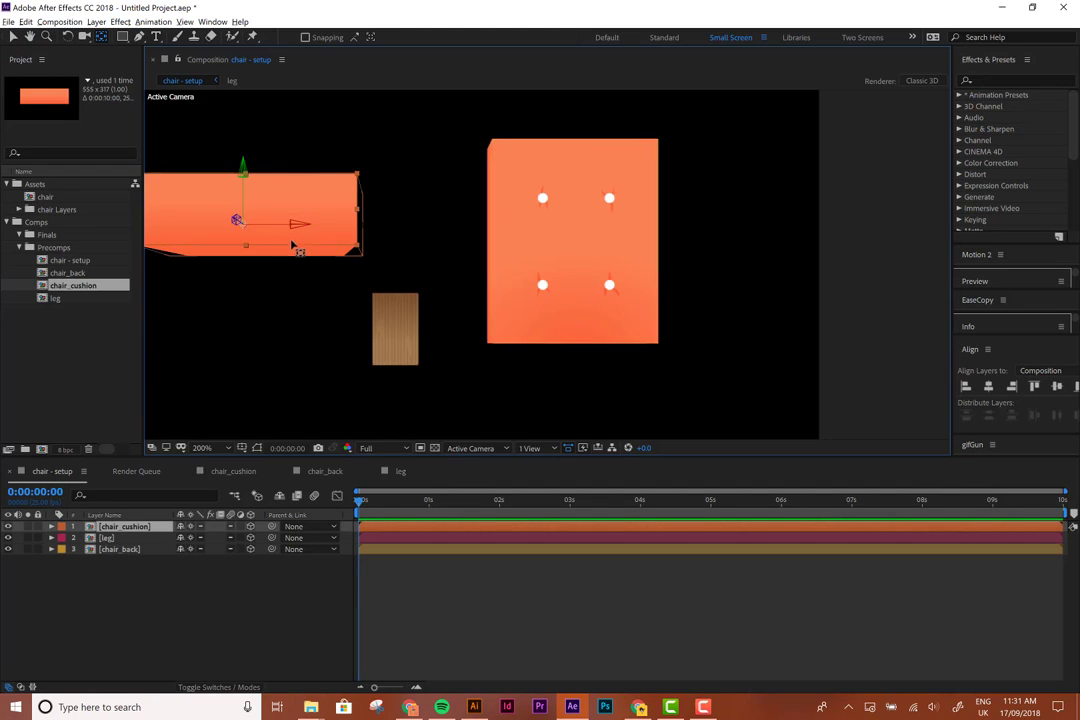
key(h)
drag(291, 315, 404, 320)
scroll(405, 325, down, 2)
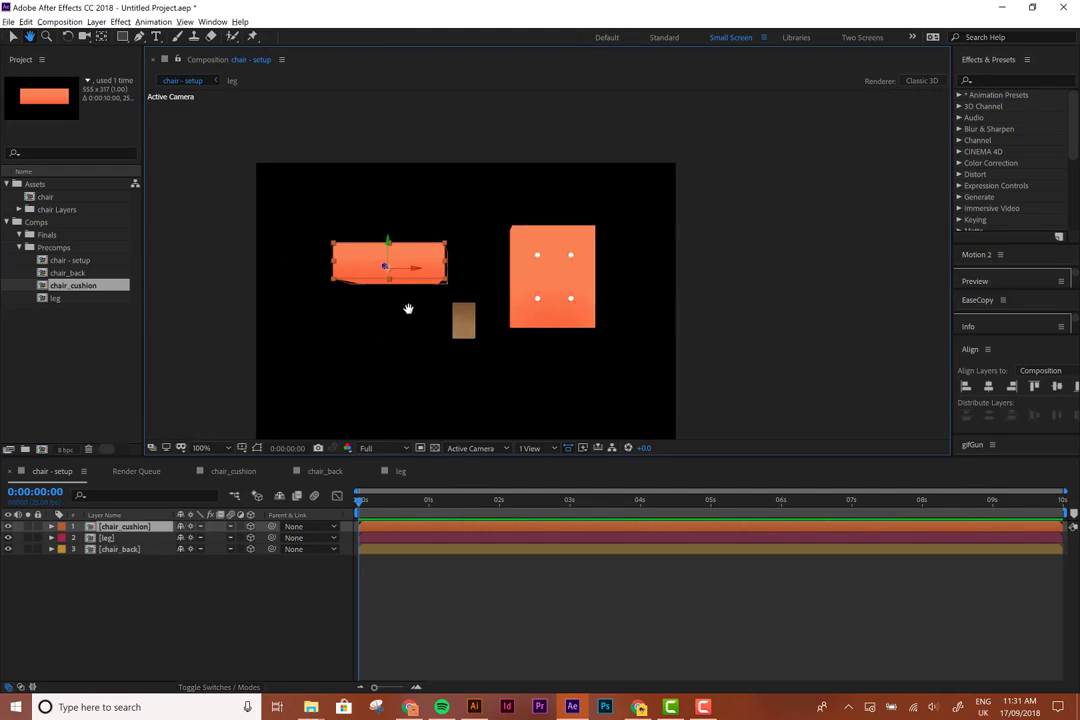
key(v)
click(477, 320)
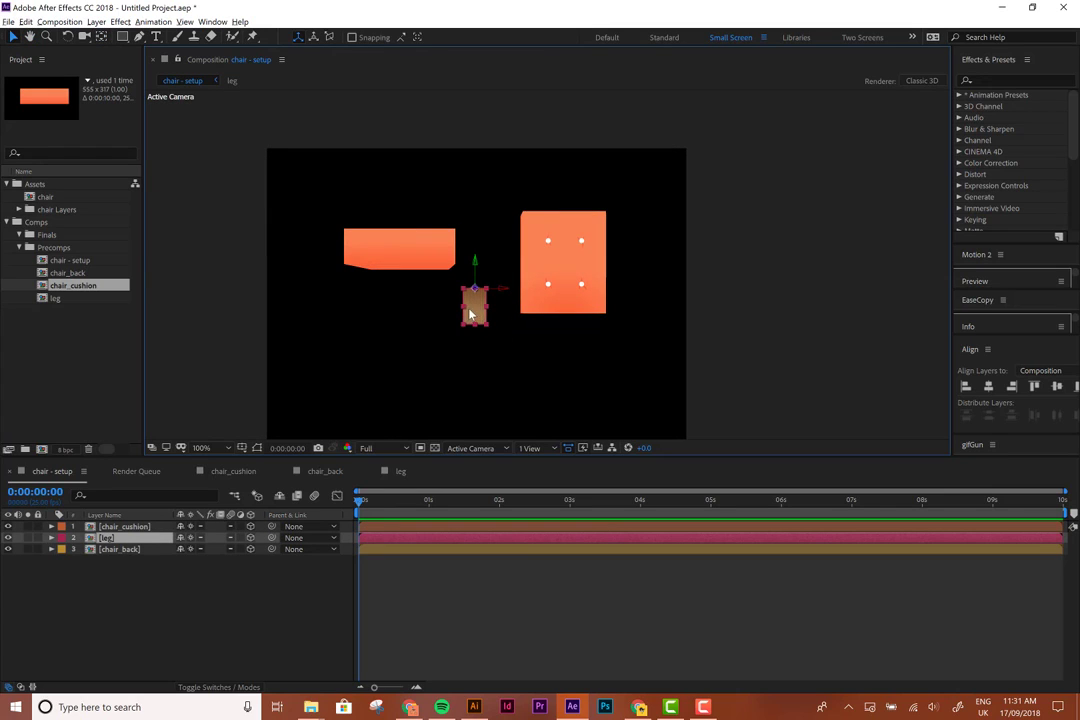
drag(475, 308, 388, 315)
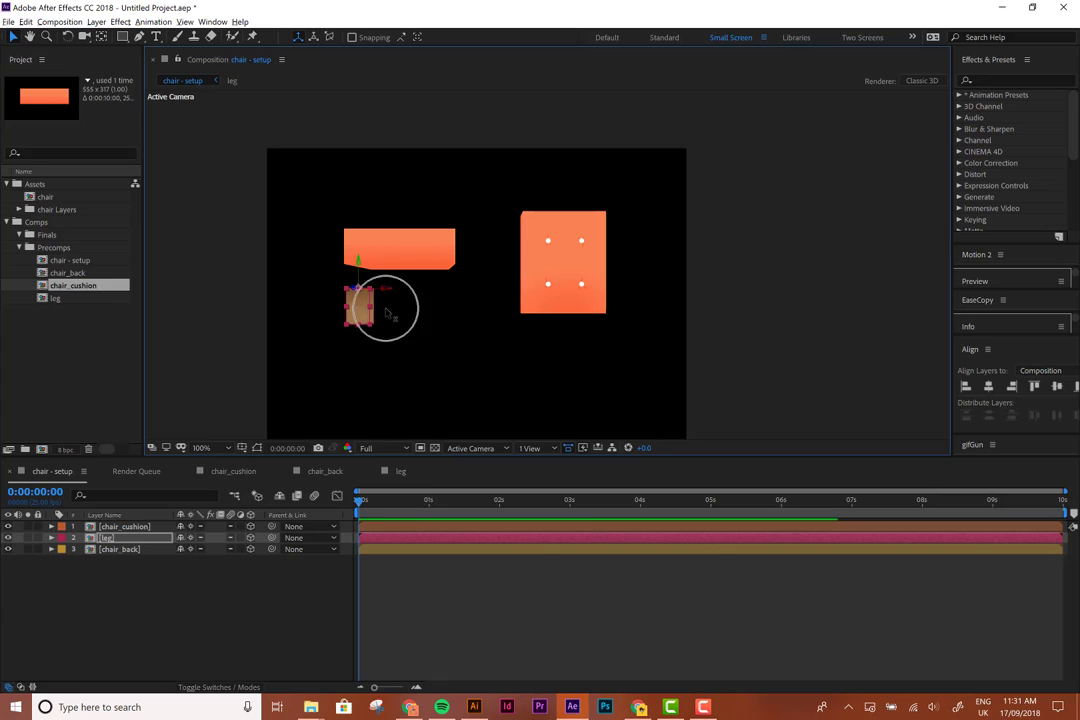
Duplicate the nested leg three times and spread the copies in an evenly spaced row beneath the chair cushion
key(ctrl+d)
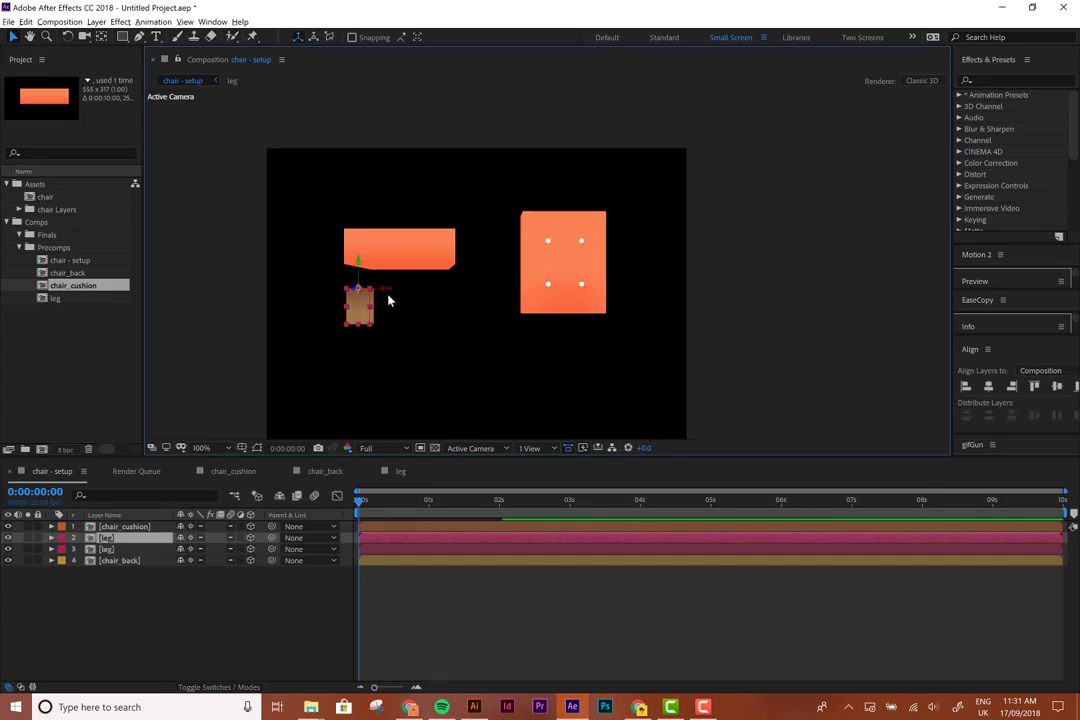
drag(410, 291, 452, 291)
key(ctrl+d)
key(ctrl+d)
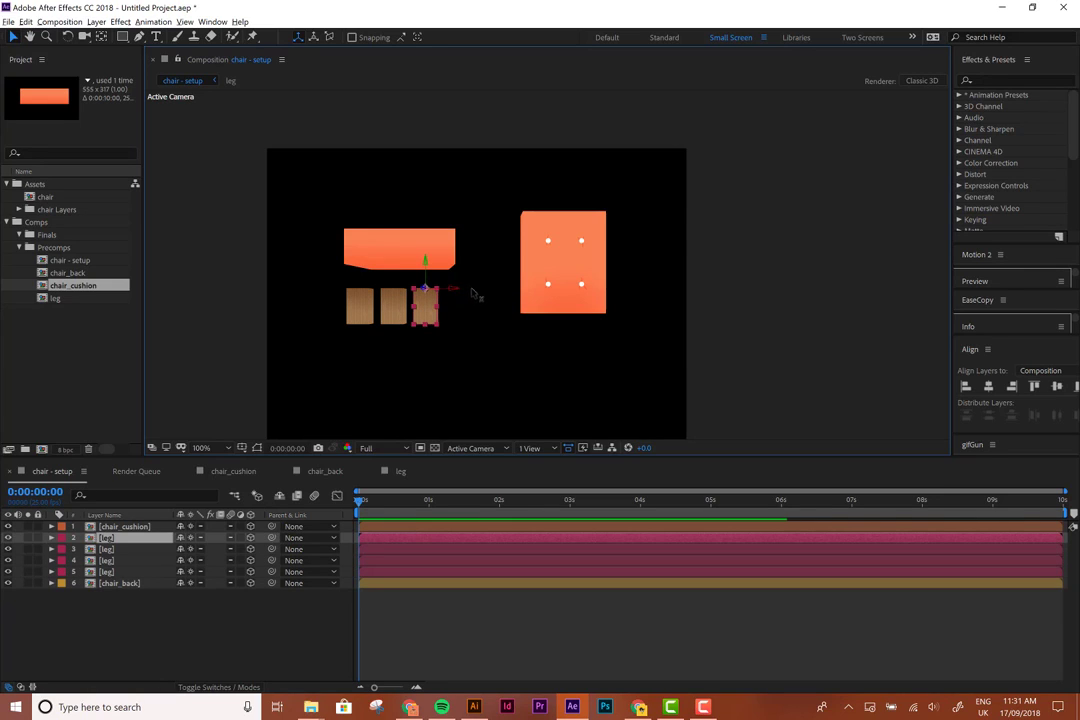
drag(452, 291, 486, 293)
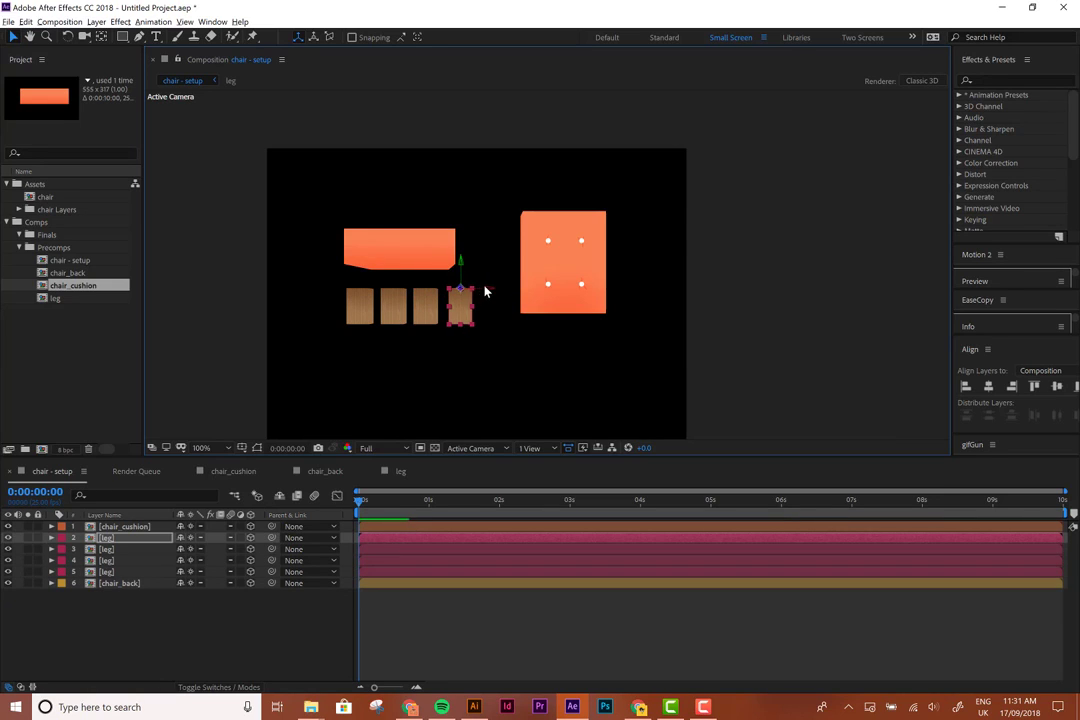
mouse_move(462, 306)
mouse_down()
mouse_move(489, 338)
mouse_move(458, 325)
mouse_move(458, 304)
mouse_move(451, 338)
mouse_move(451, 320)
mouse_up()
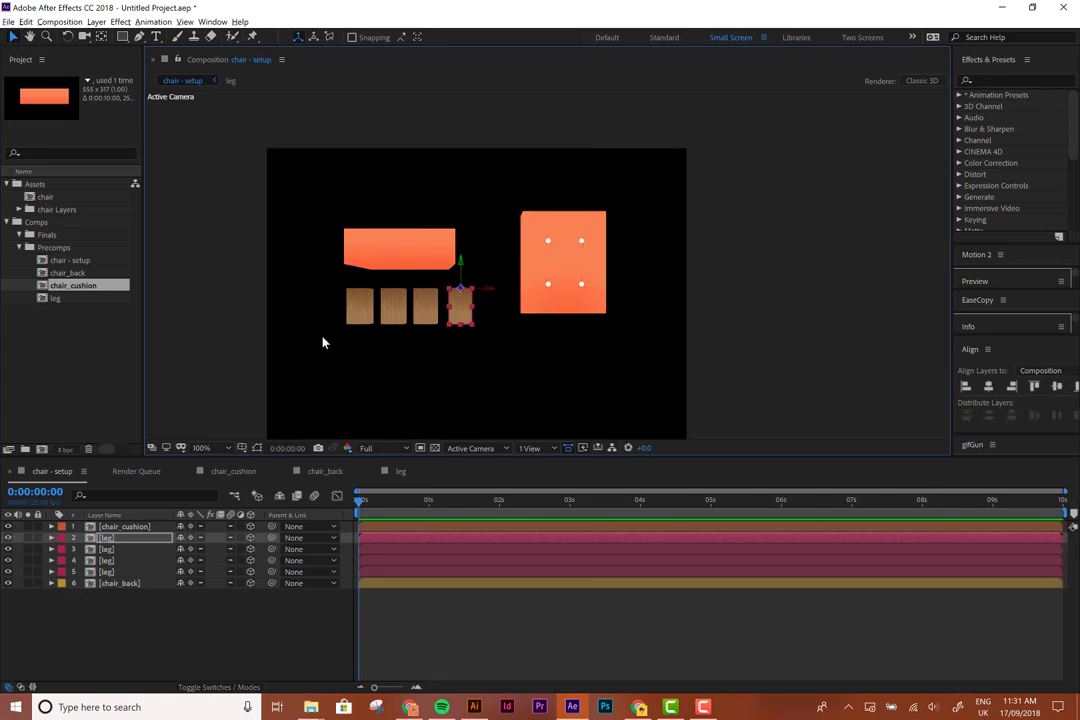
Lower the cushion and the four legs, and centre the backrest directly above the cushion
drag(322, 342, 369, 294)
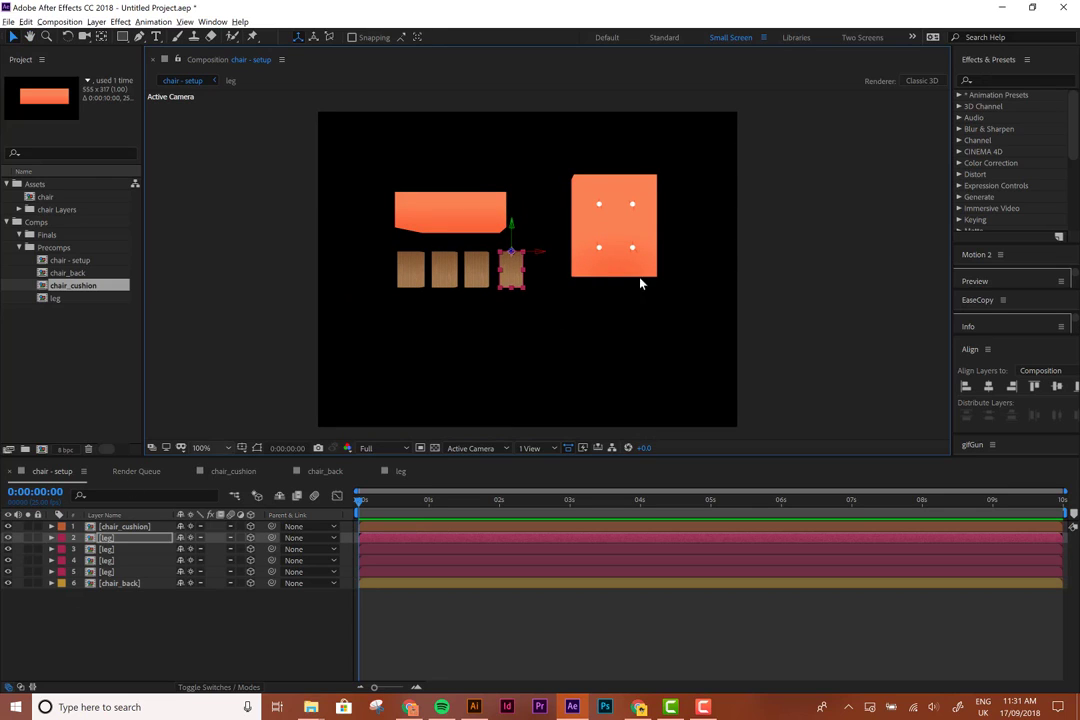
drag(368, 167, 446, 286)
click(598, 249)
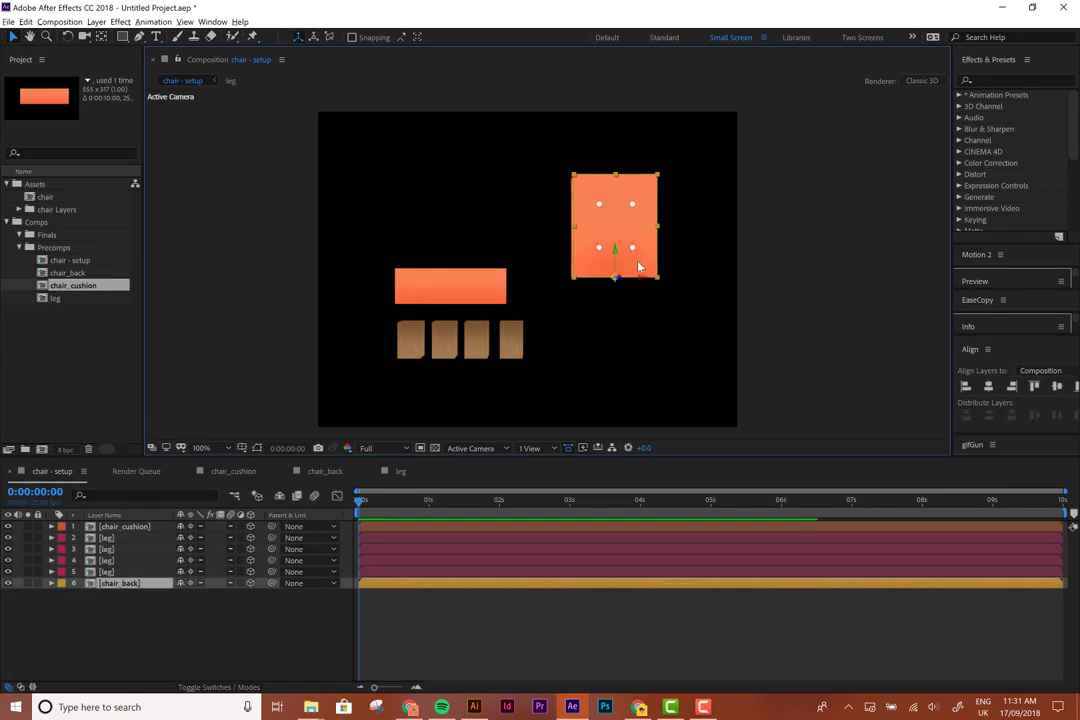
drag(582, 272, 476, 297)
drag(352, 214, 535, 281)
click(603, 262)
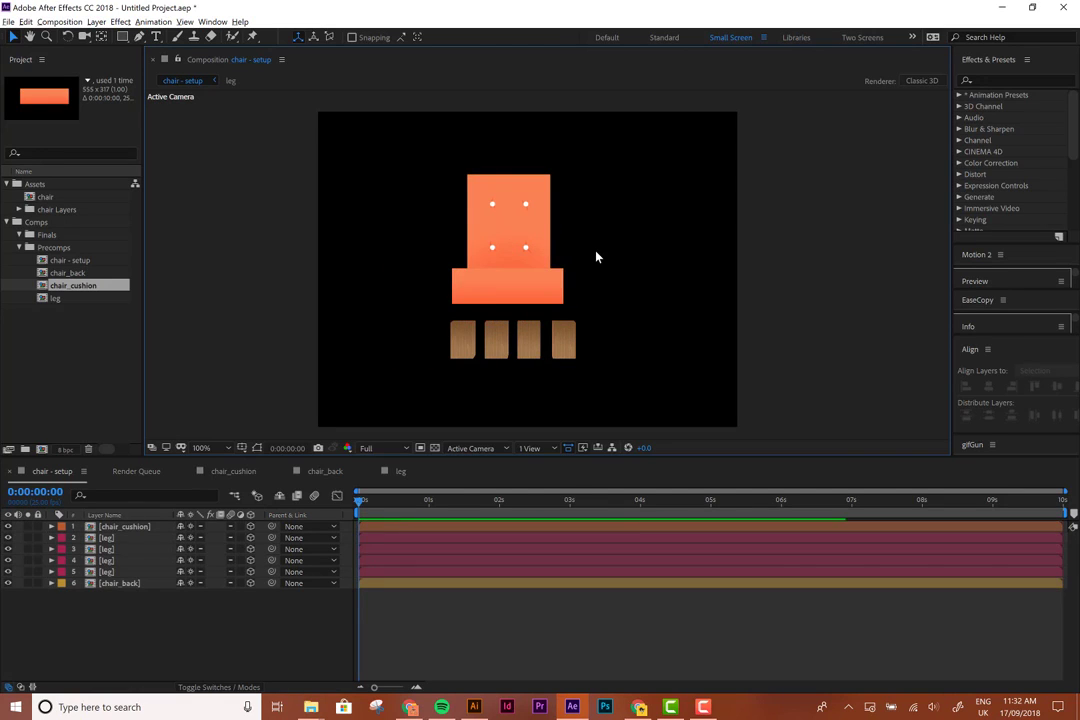
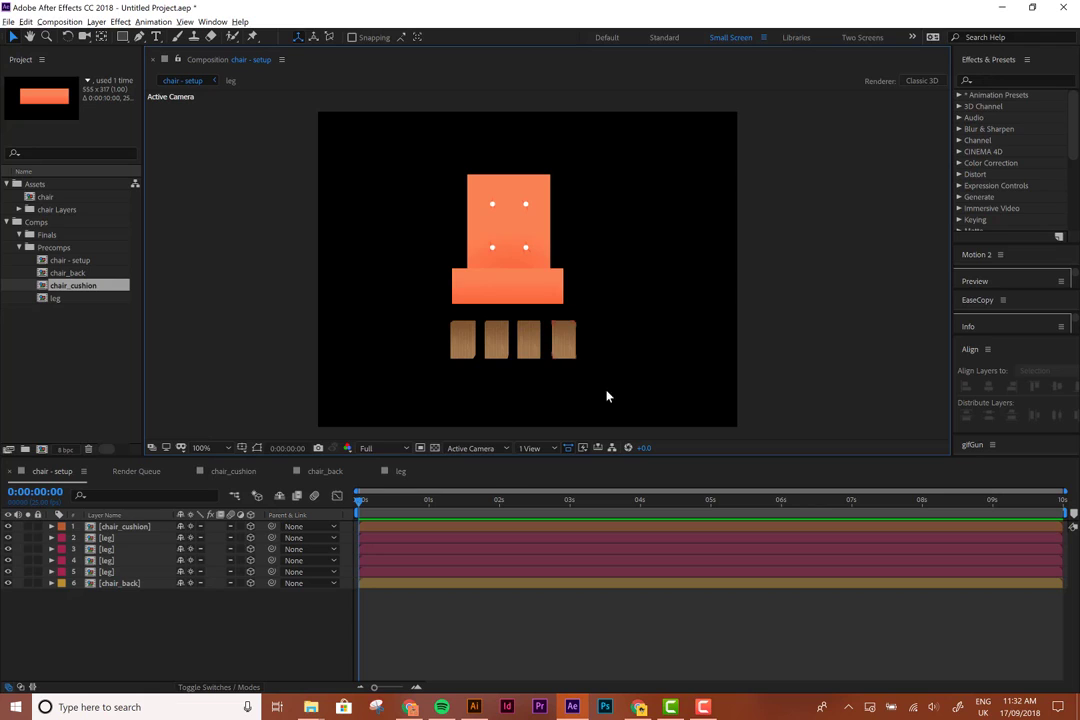
Switch the composition viewer to 4 Views and enlarge the viewer area above the timeline
click(532, 450)
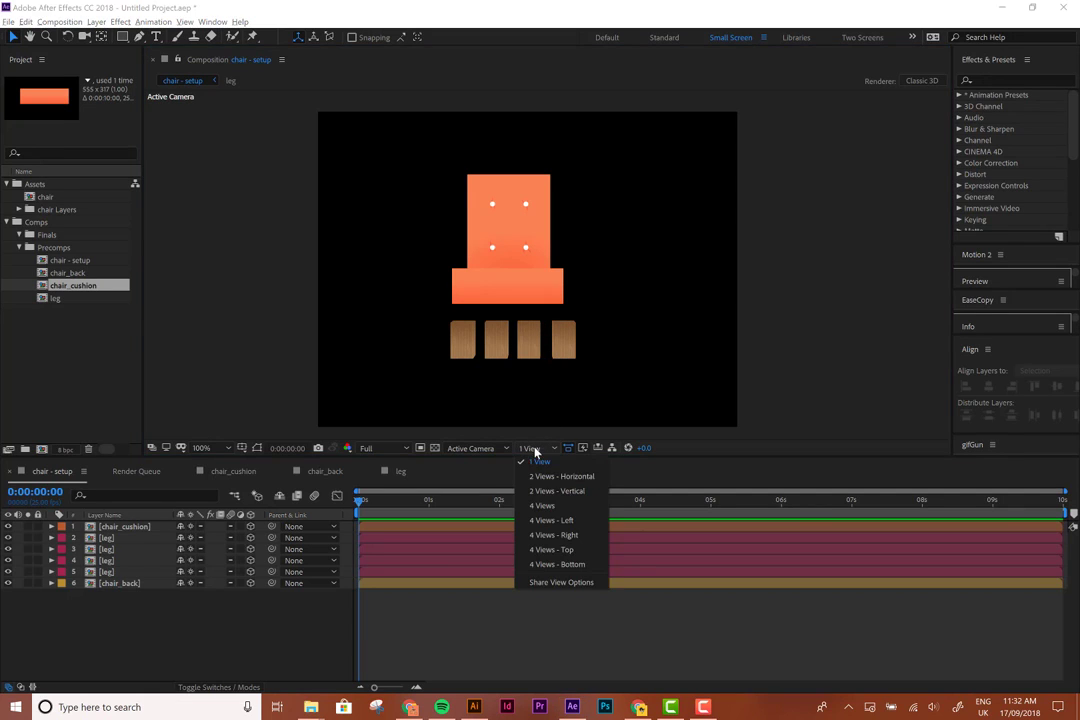
click(553, 506)
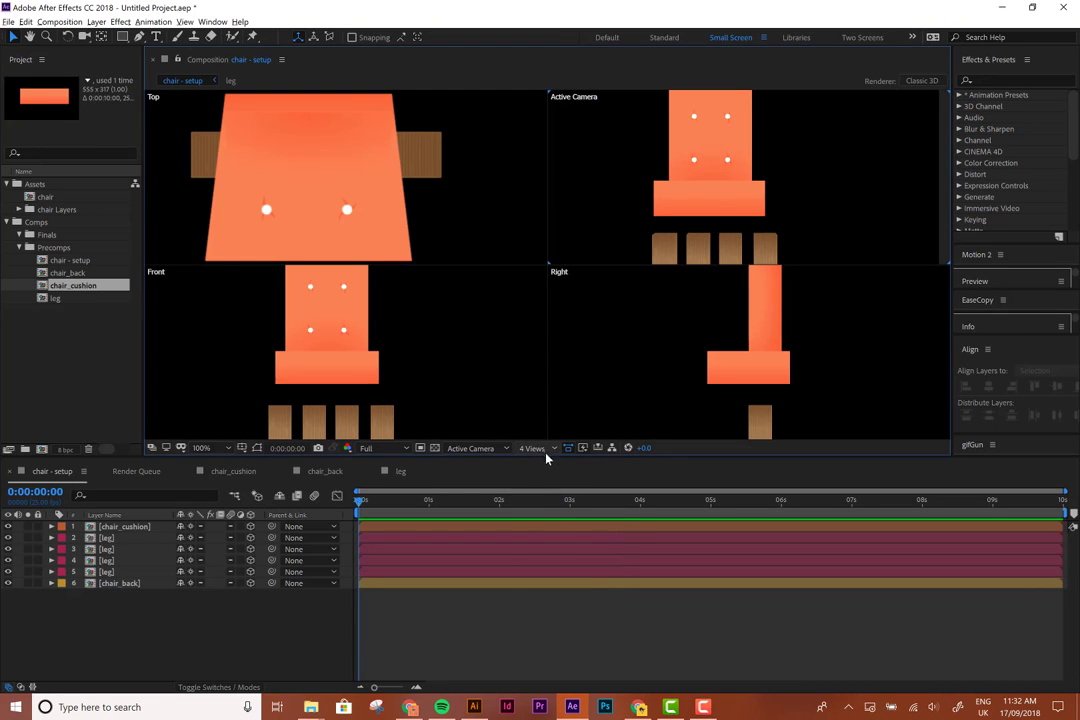
drag(547, 458, 535, 562)
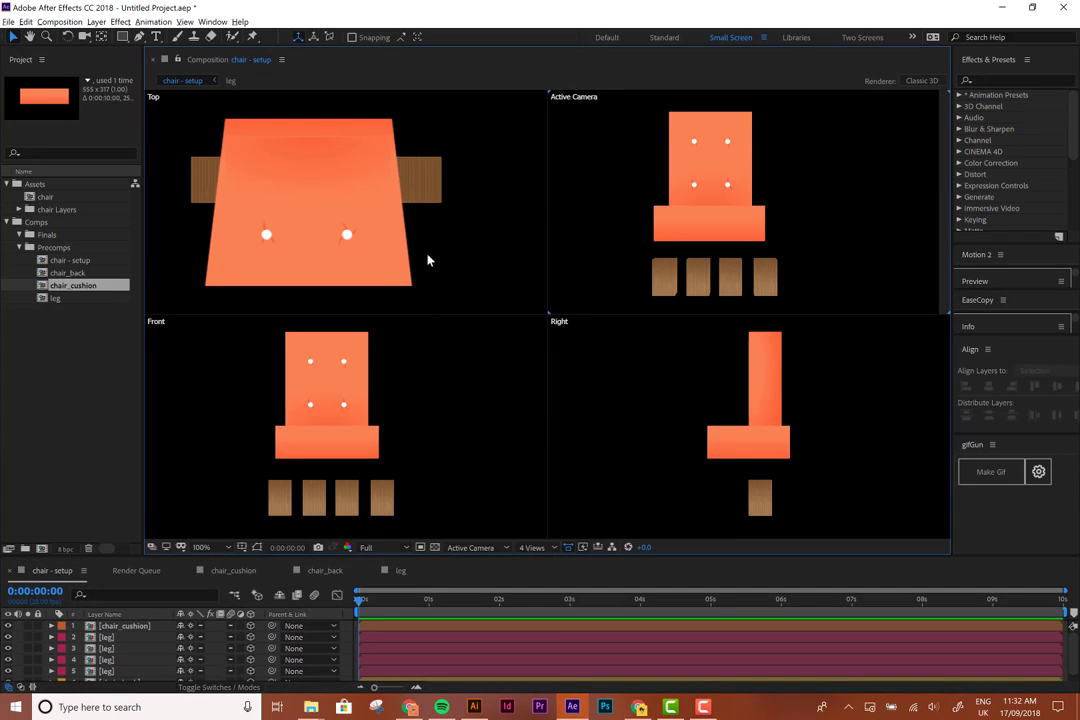
scroll(465, 239, down, 3)
key(v)
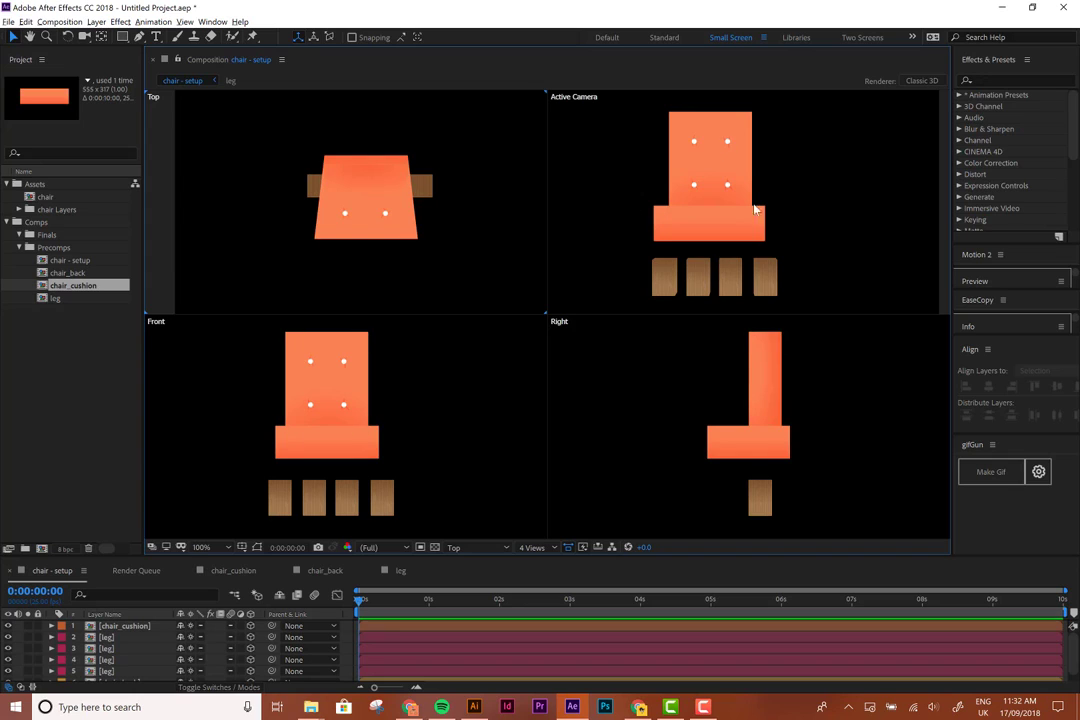
click(639, 149)
Move the chair_back layer along the Z axis until its rear face is flush with the cushion's rear edge
click(766, 406)
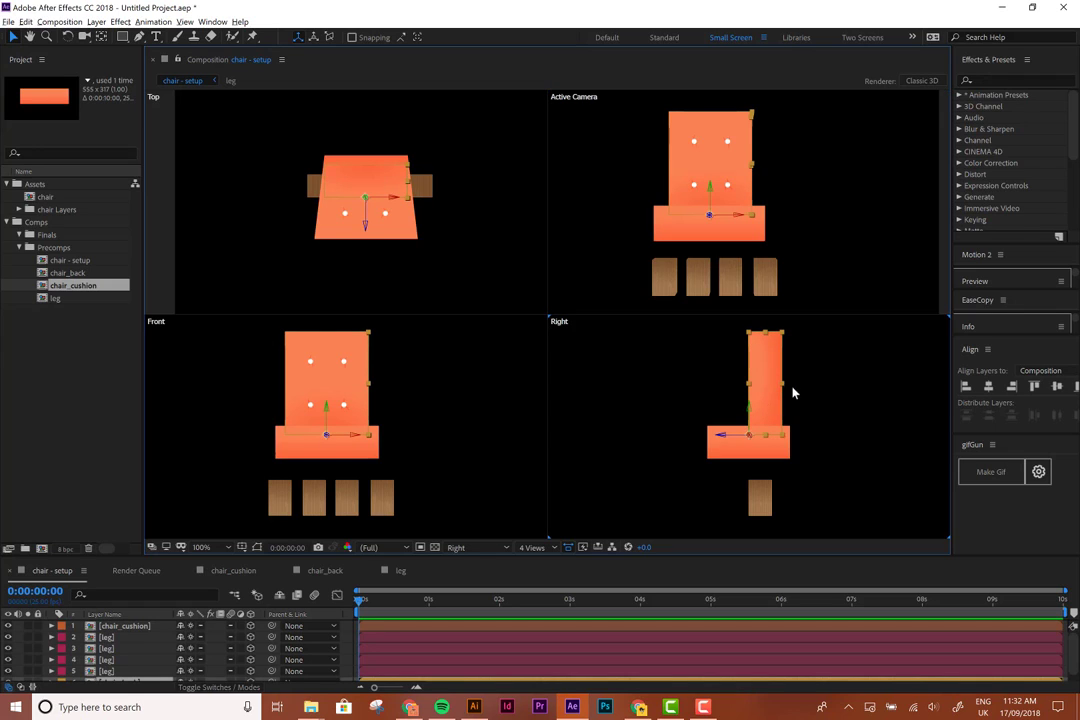
drag(736, 438, 814, 469)
scroll(797, 455, up, 5)
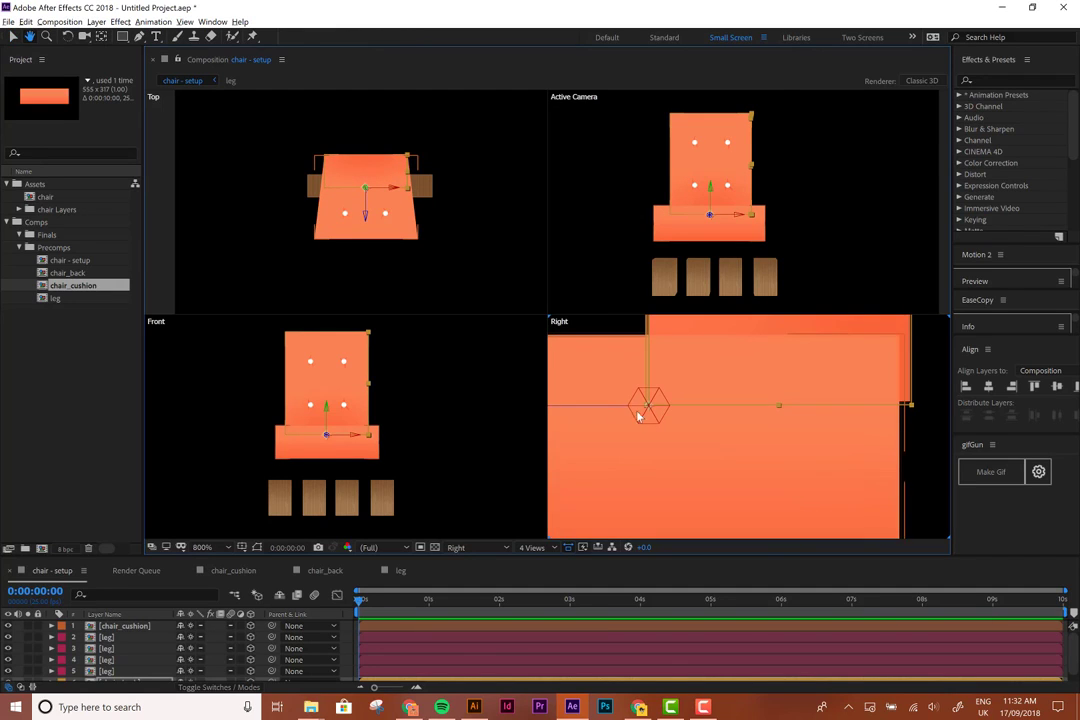
drag(621, 409, 609, 416)
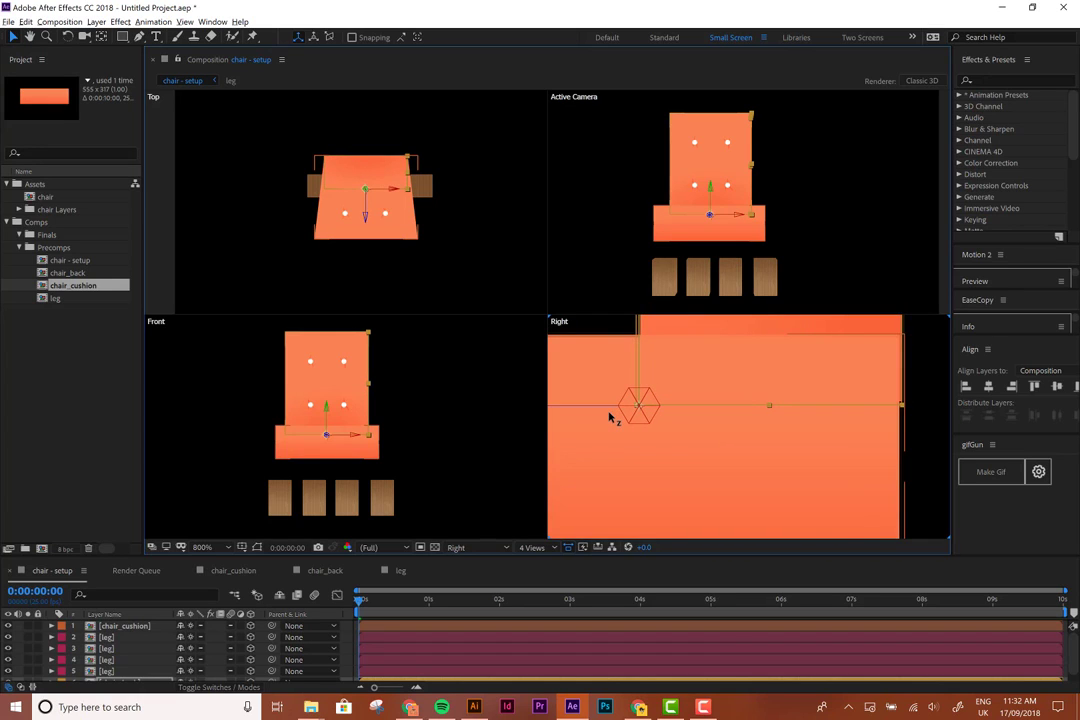
scroll(688, 405, down, 1)
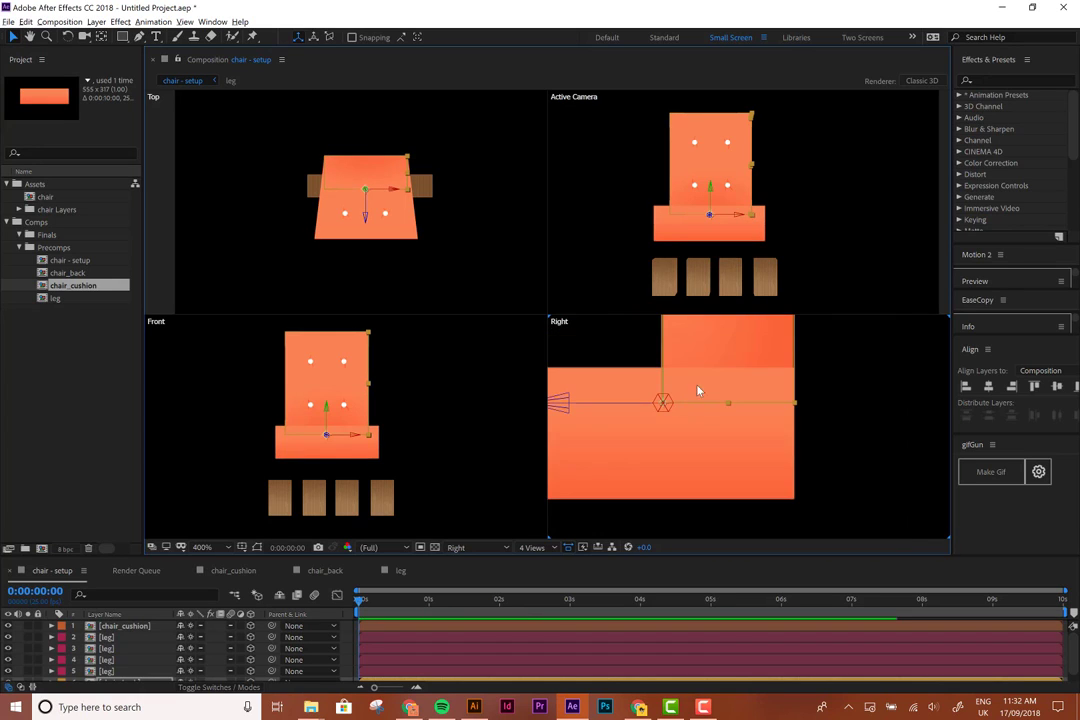
Move the chair_back layer's anchor point along Z to the middle of the backrest's depth
key(y)
drag(631, 403, 663, 404)
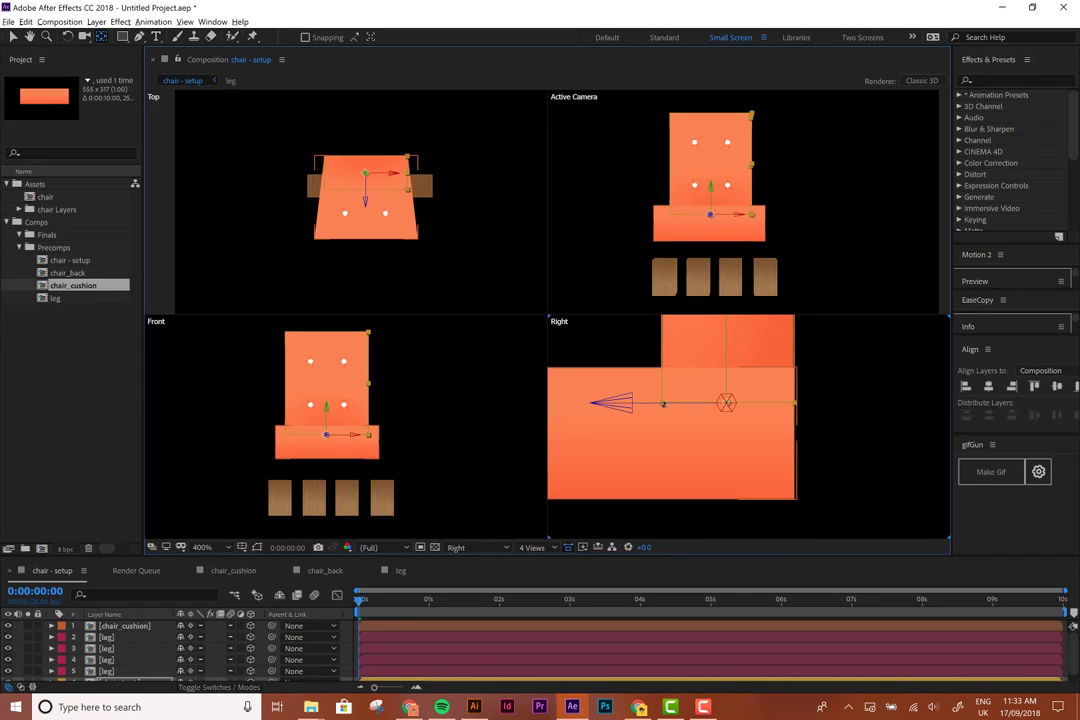
key(v)
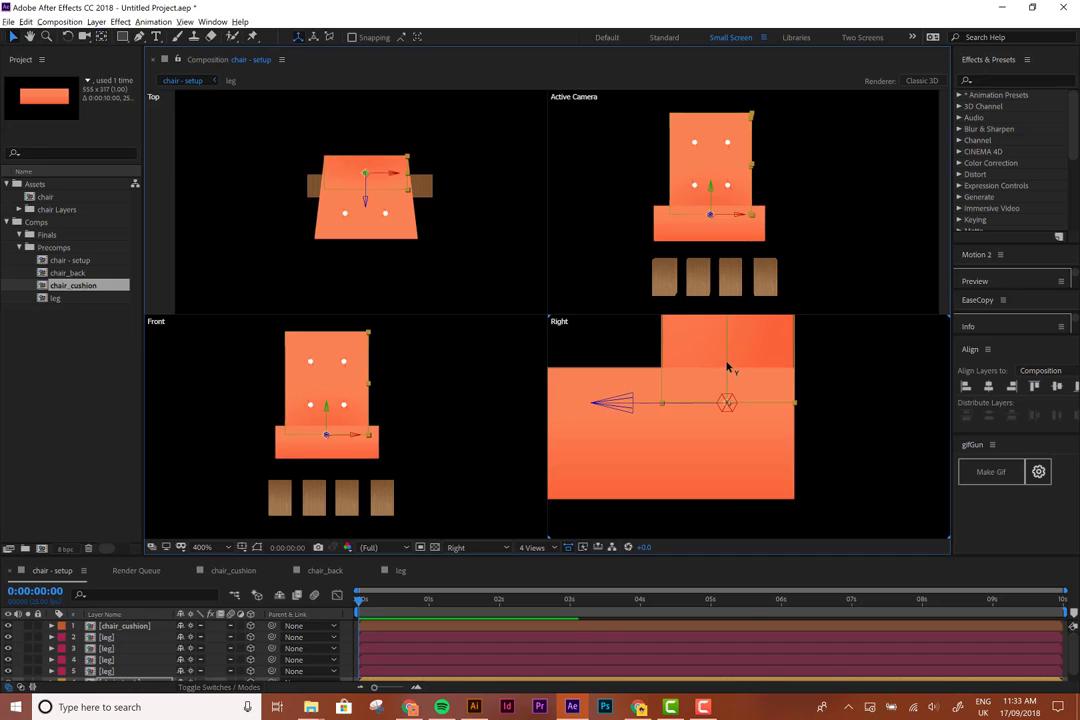
Raise the backrest slightly along the Y axis, keeping its base just inside the top of the cushion
drag(728, 357, 737, 347)
key(comma)
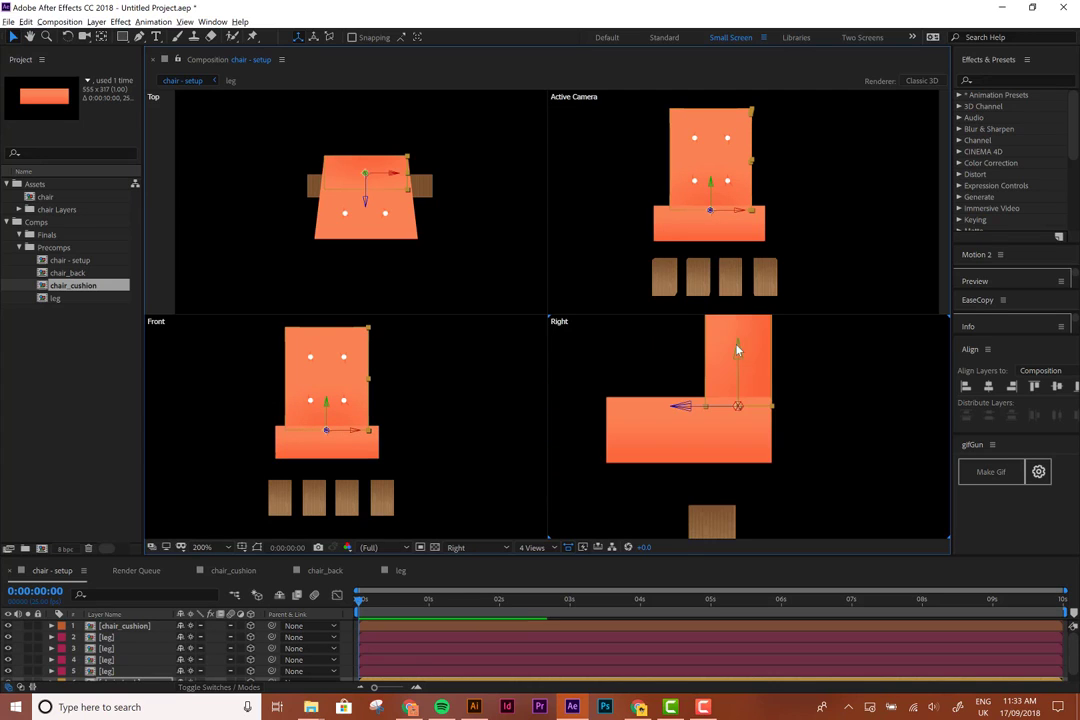
drag(703, 386, 776, 393)
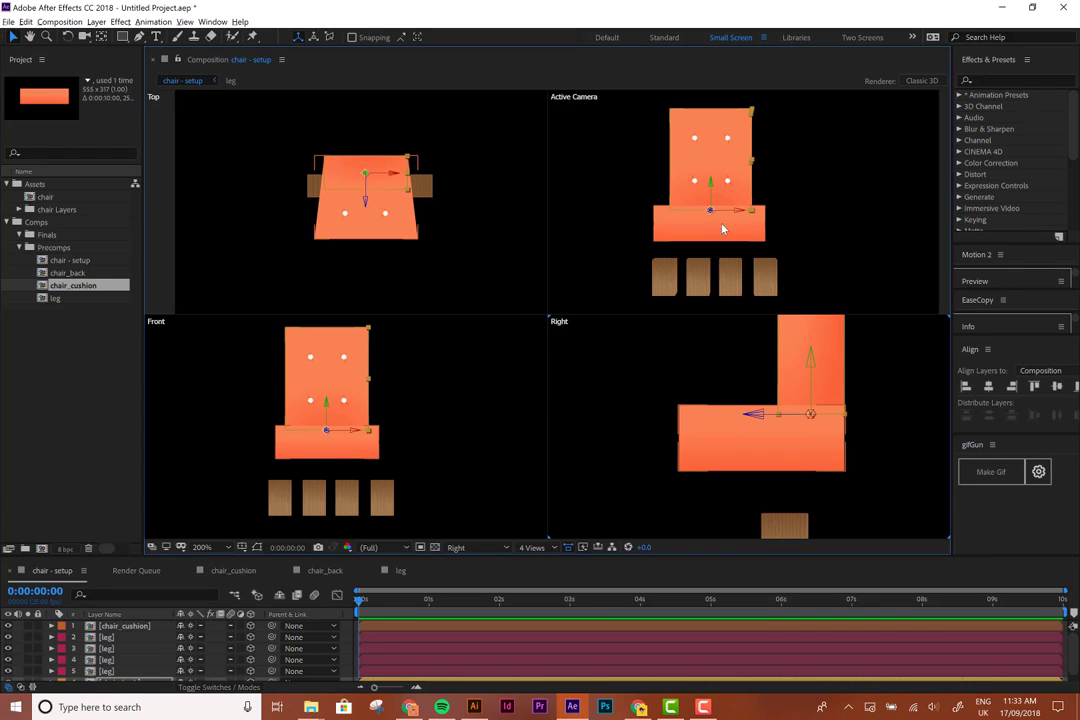
drag(685, 240, 706, 236)
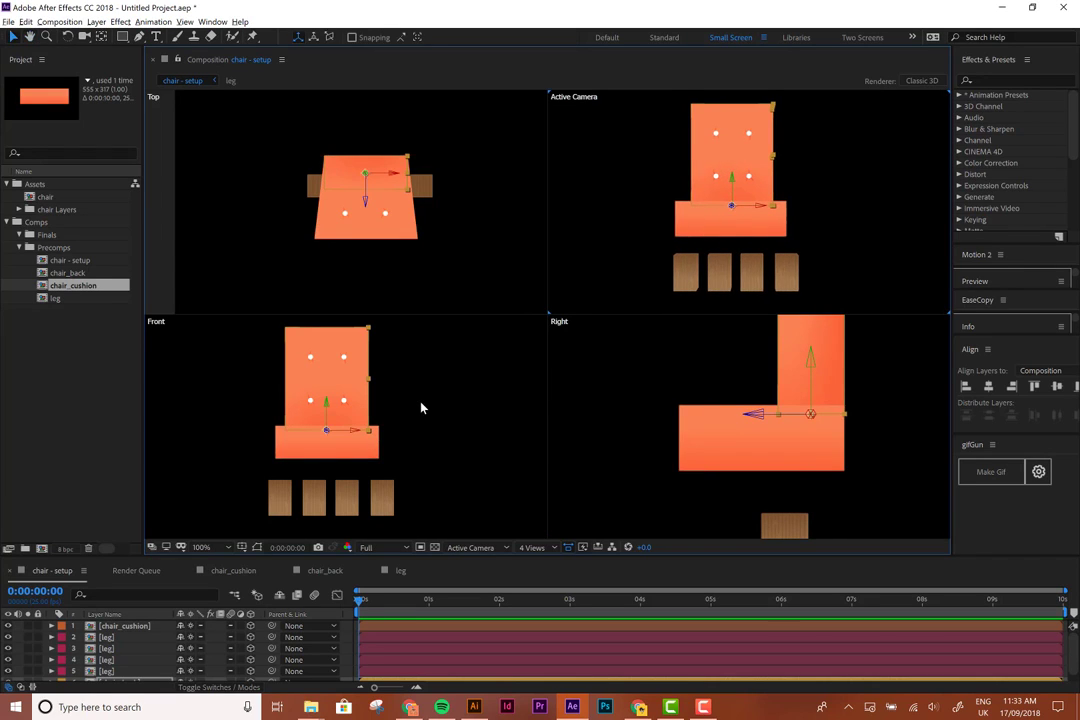
Change the Top view to the Bottom view so the undersides of the legs are shown
click(380, 456)
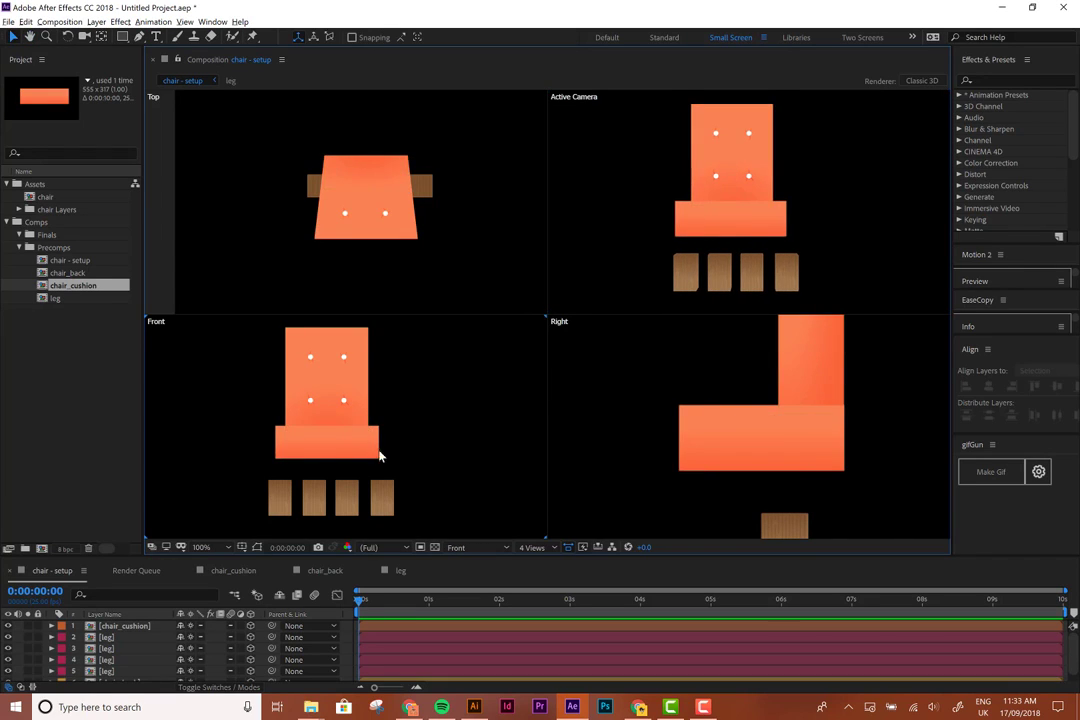
click(179, 185)
click(312, 184)
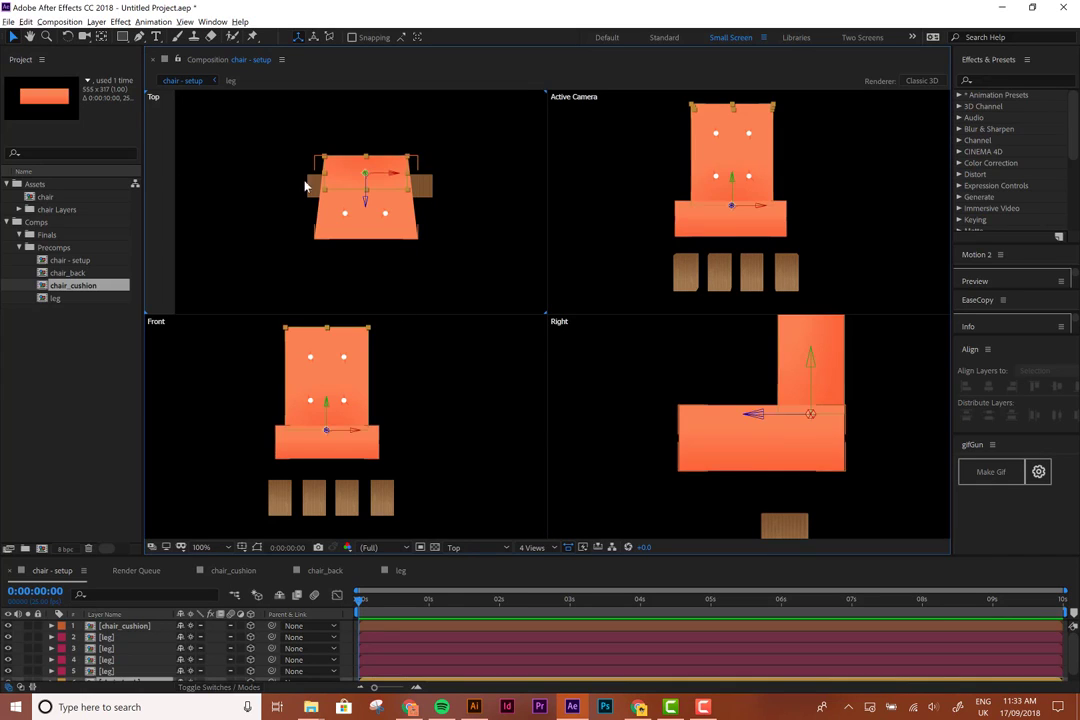
click(217, 184)
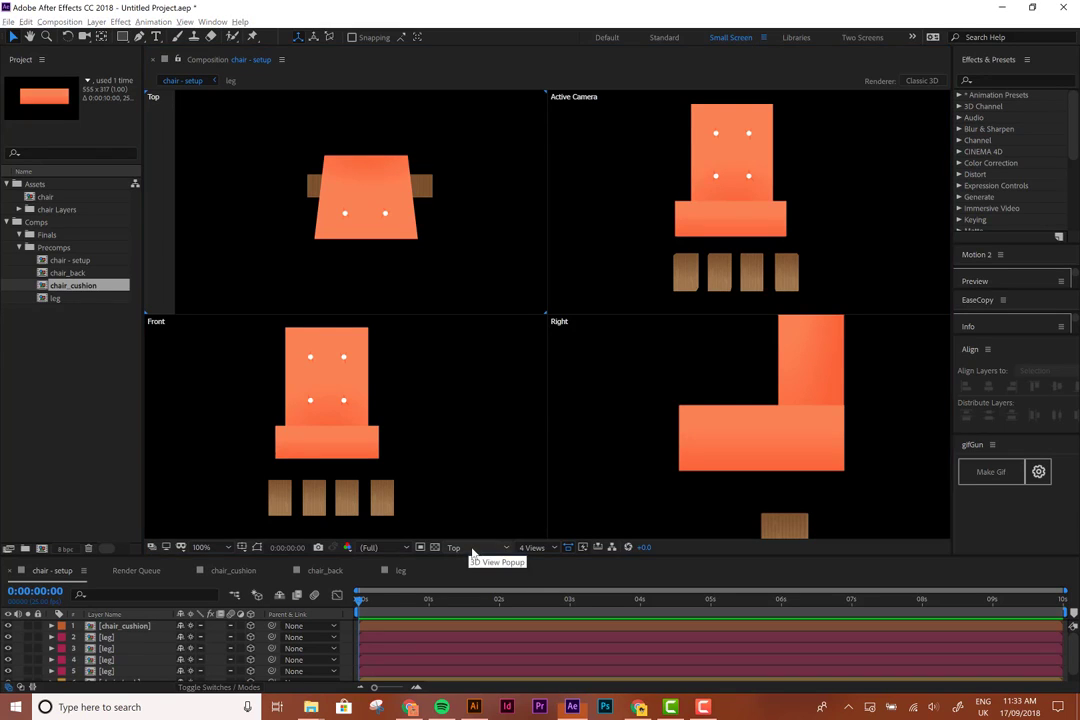
click(474, 553)
click(476, 486)
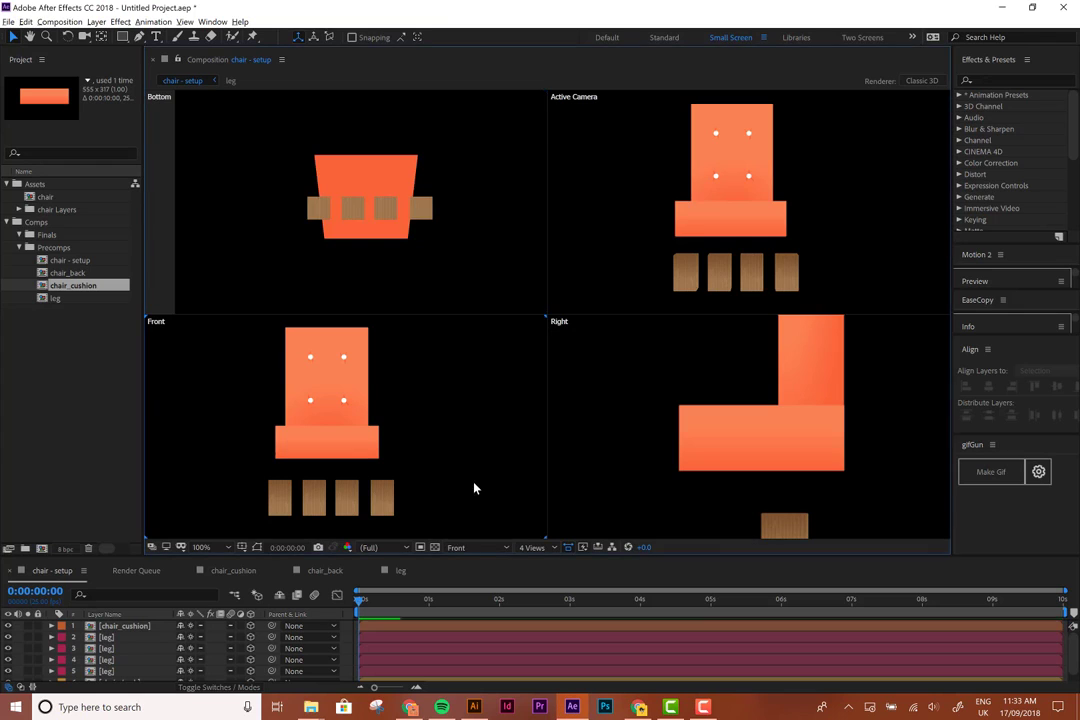
Move the leftmost leg's anchor point along Z to the middle of the leg's depth in the Bottom view
click(312, 219)
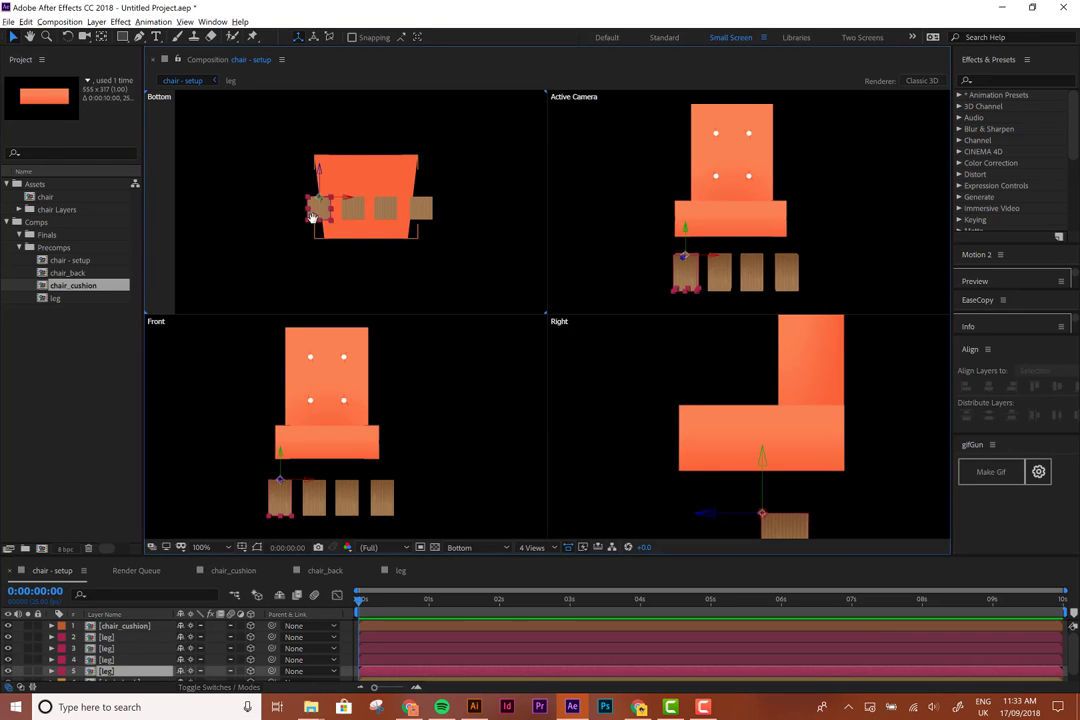
key(period)
key(h)
drag(383, 211, 371, 227)
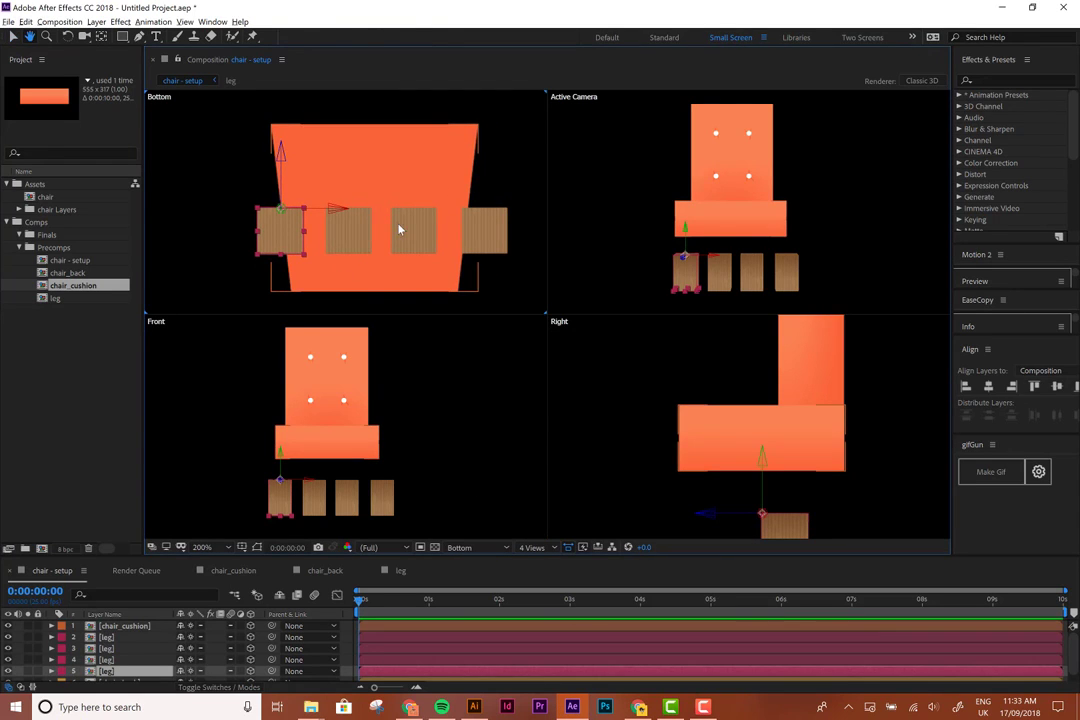
key(v)
key(y)
key(ctrl+alt+Home)
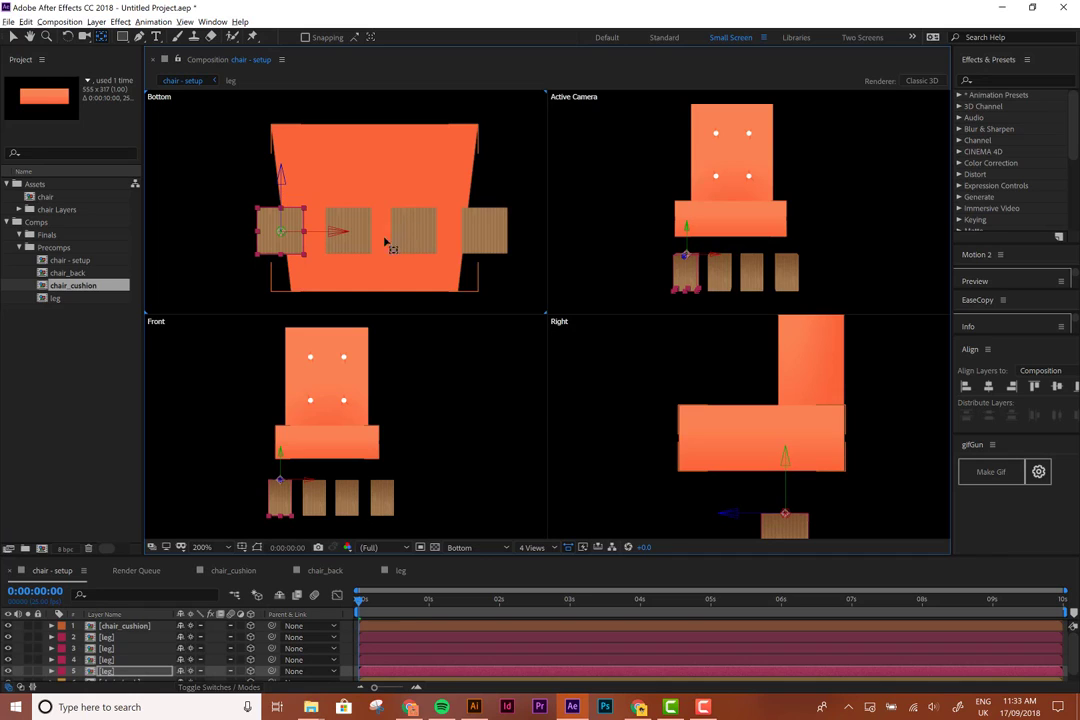
Move the anchor points of the three remaining legs along Z to the middle of each leg's depth
click(348, 231)
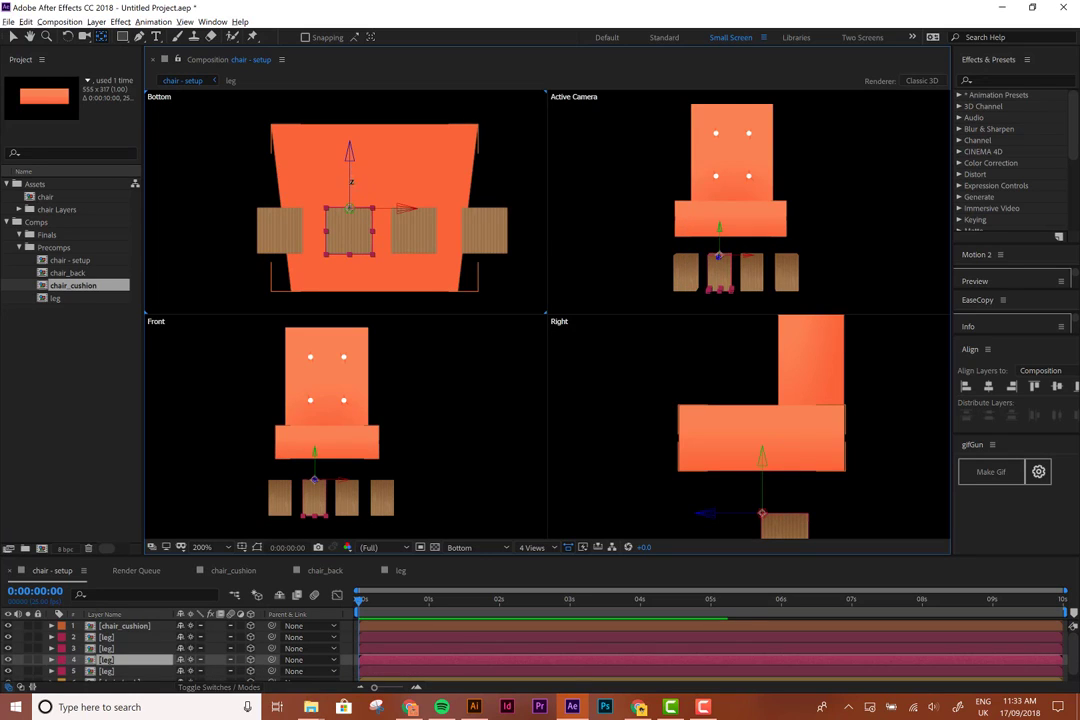
key(ctrl+alt+Home)
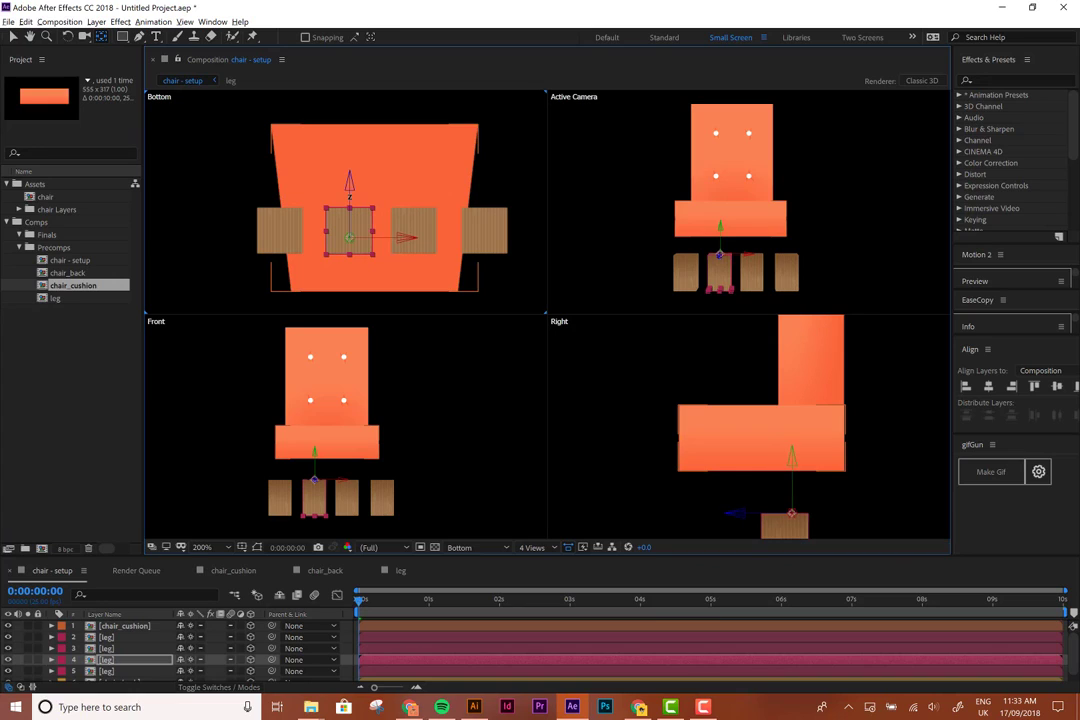
drag(349, 190, 349, 186)
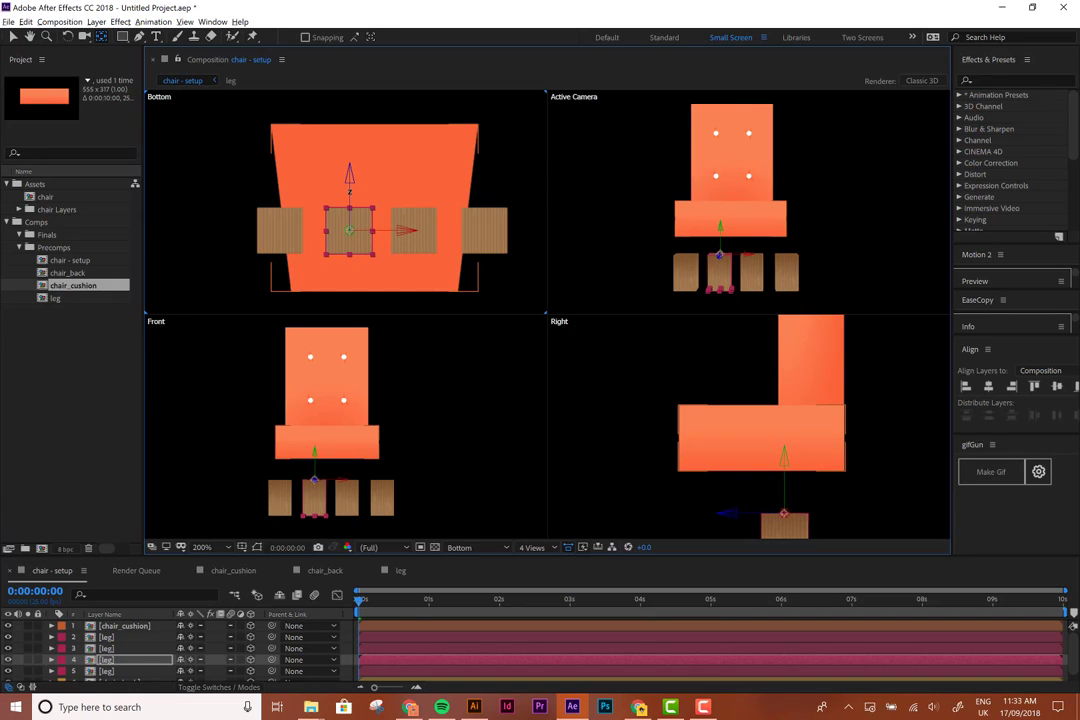
click(414, 228)
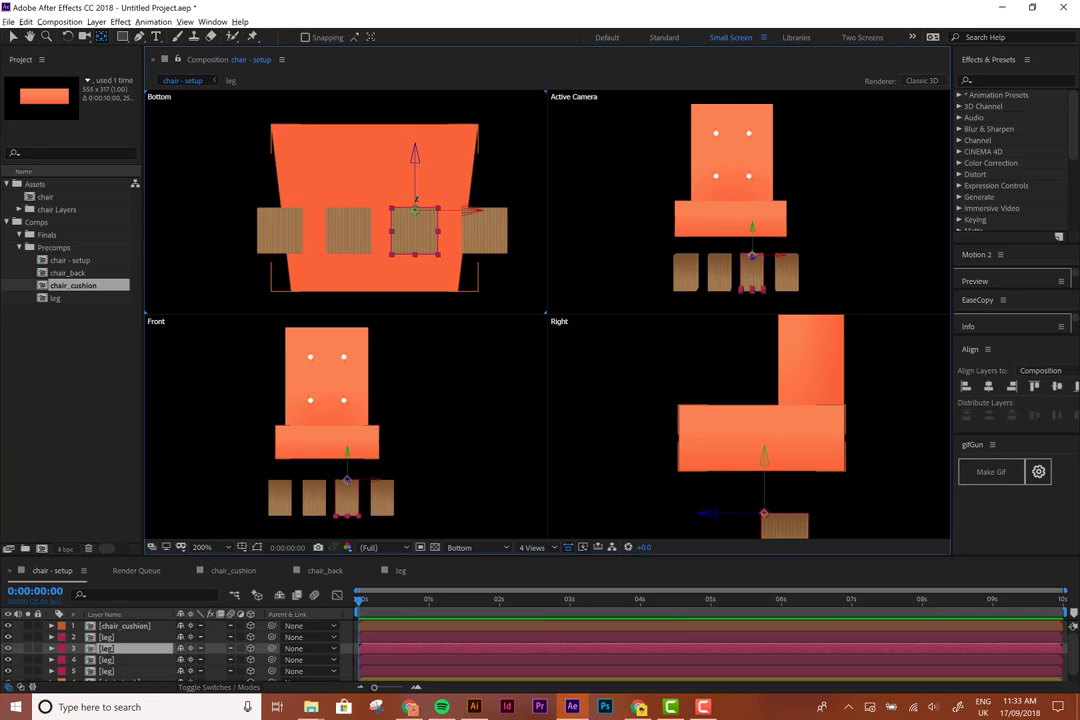
drag(415, 182, 415, 201)
click(484, 230)
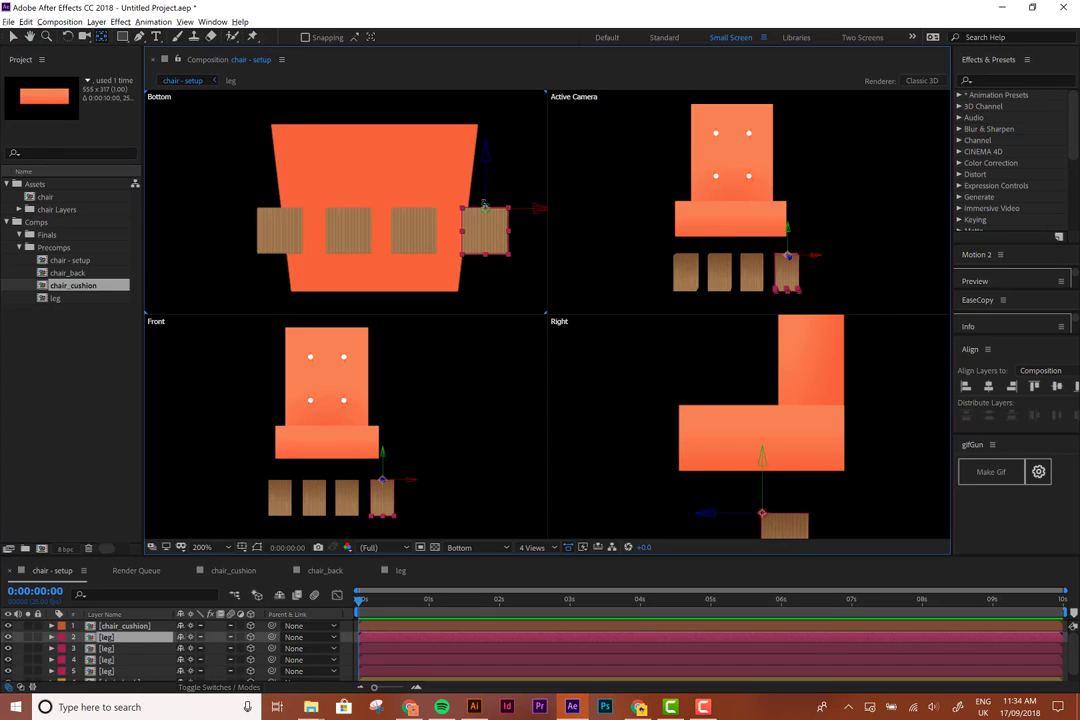
mouse_move(484, 204)
mouse_down()
mouse_move(484, 228)
mouse_move(484, 203)
mouse_up()
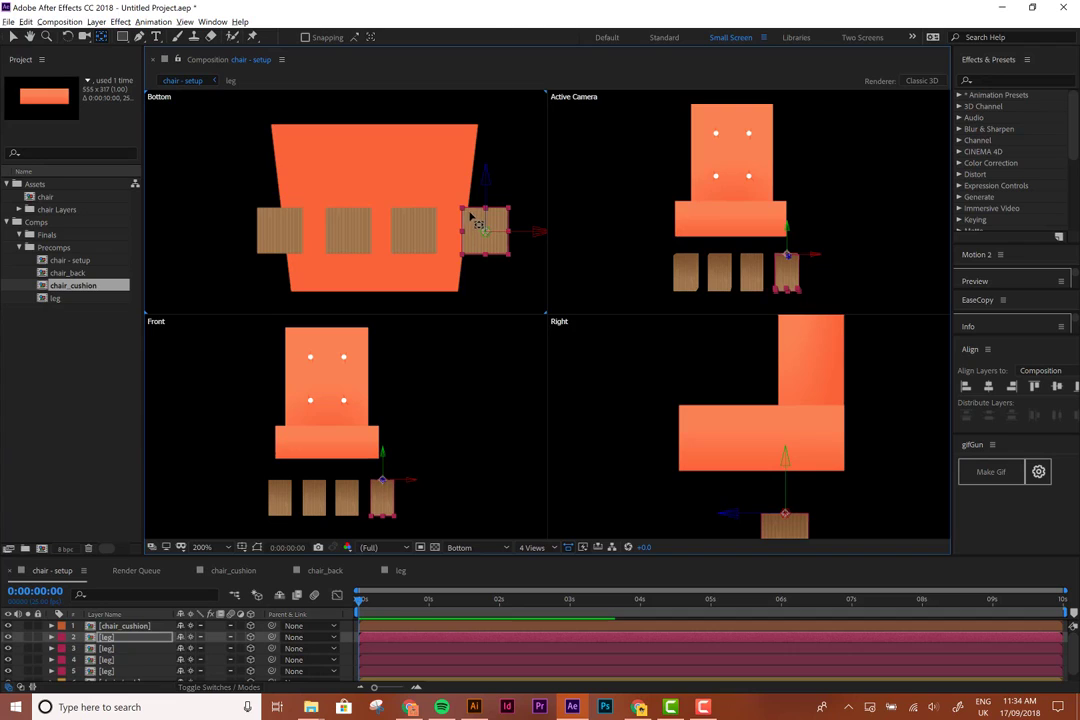
key(v)
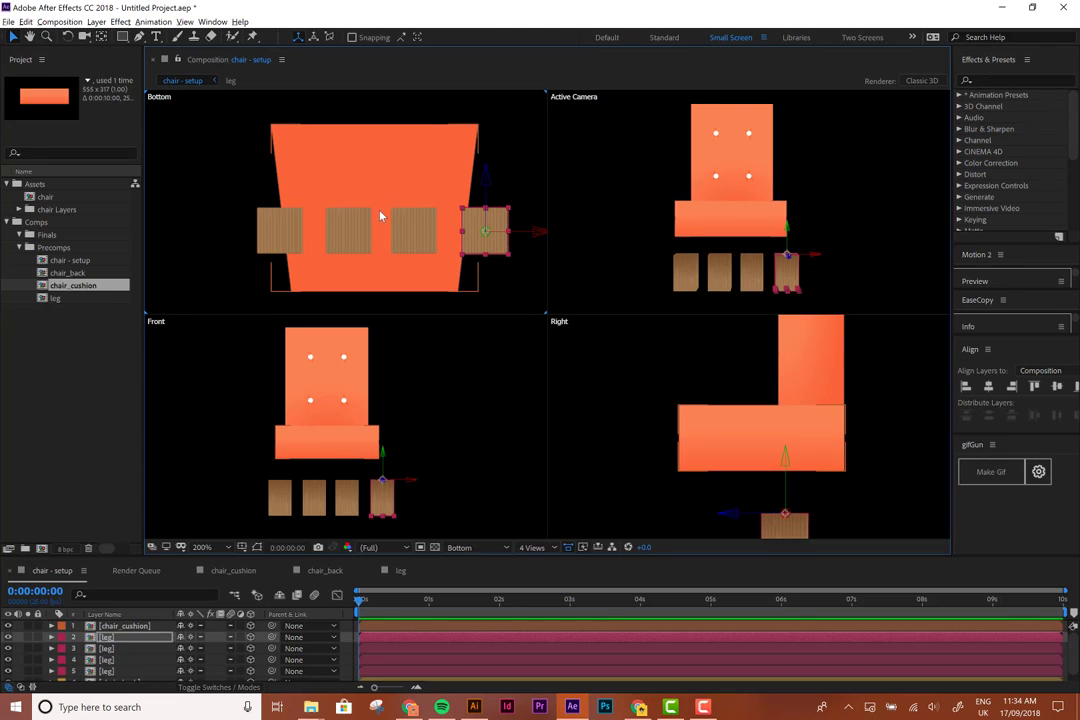
Position the four leg layers individually beneath the seat cushion in the Bottom view, one near each corner
click(292, 252)
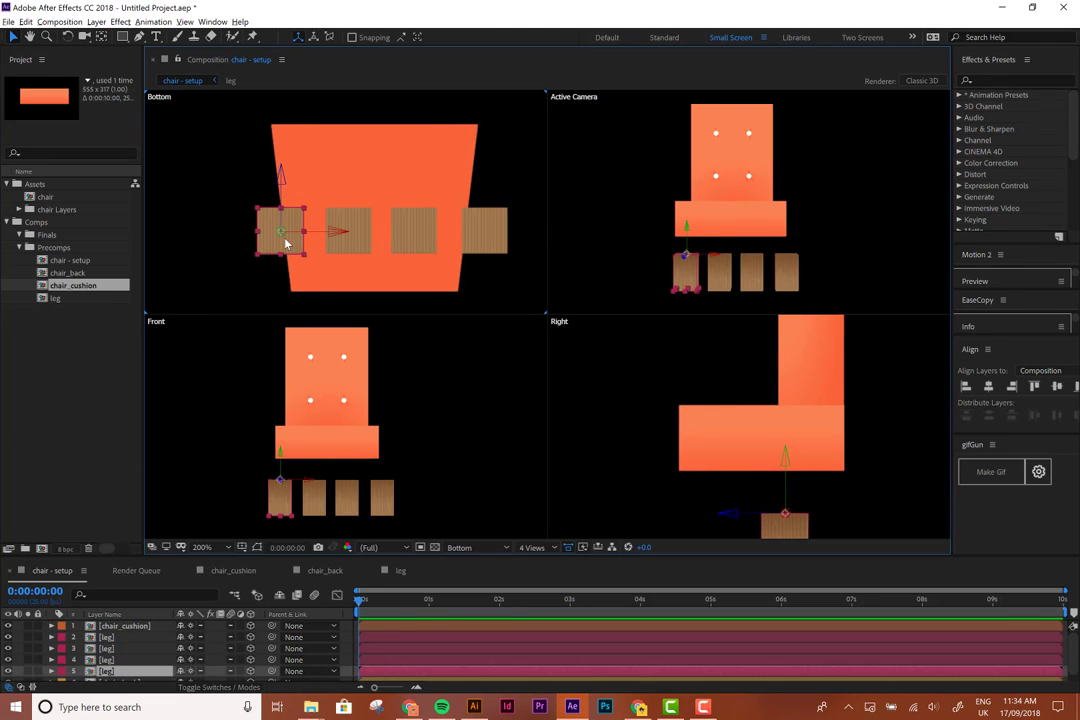
drag(285, 228, 312, 164)
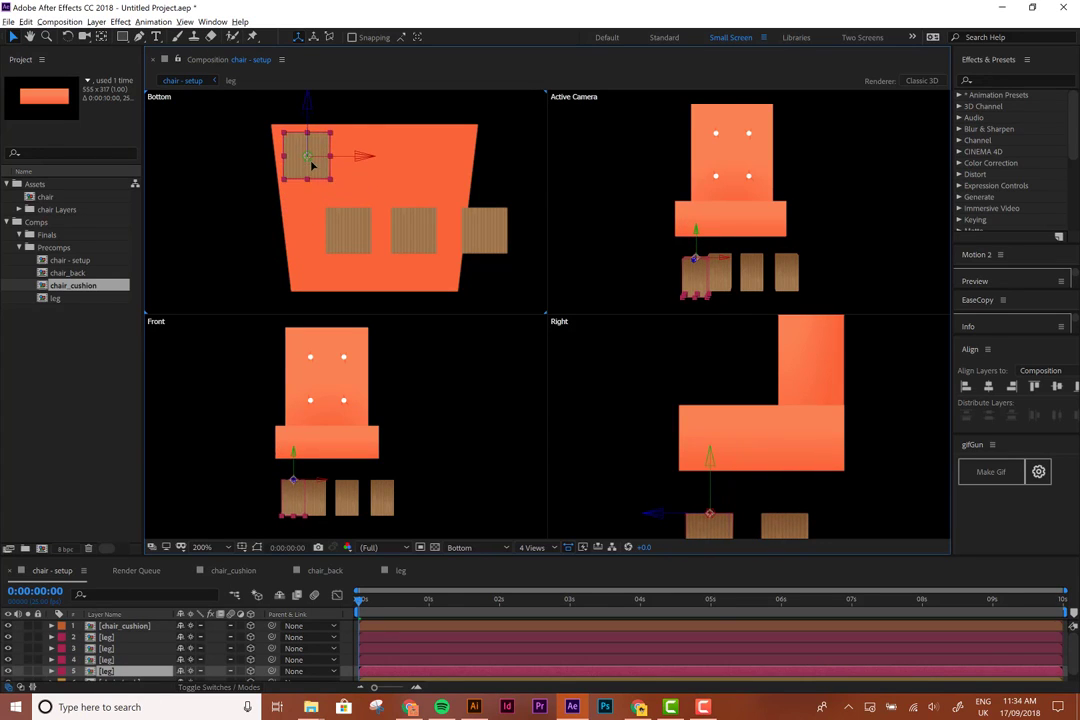
drag(351, 239, 323, 265)
drag(410, 232, 426, 264)
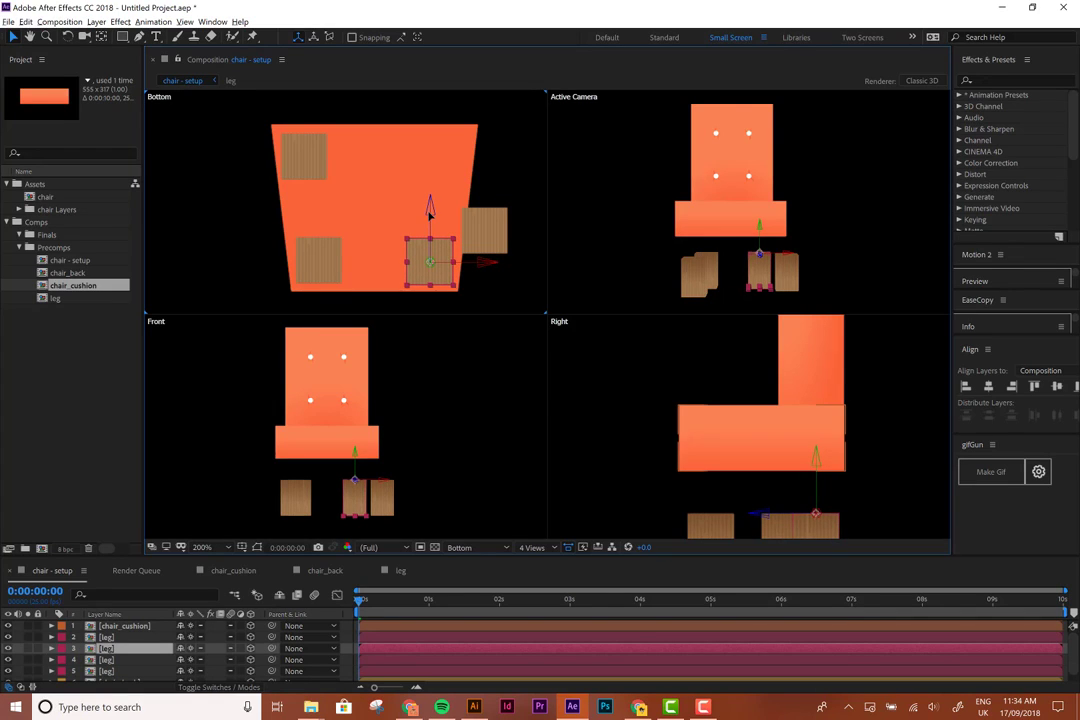
click(334, 258)
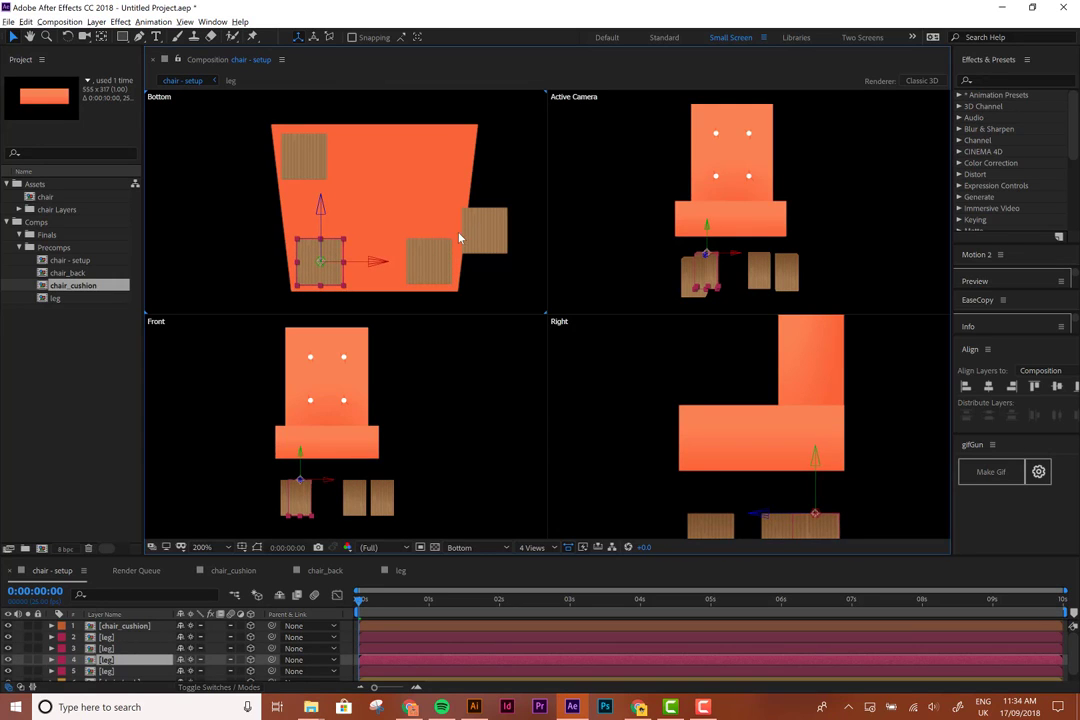
drag(487, 243, 452, 168)
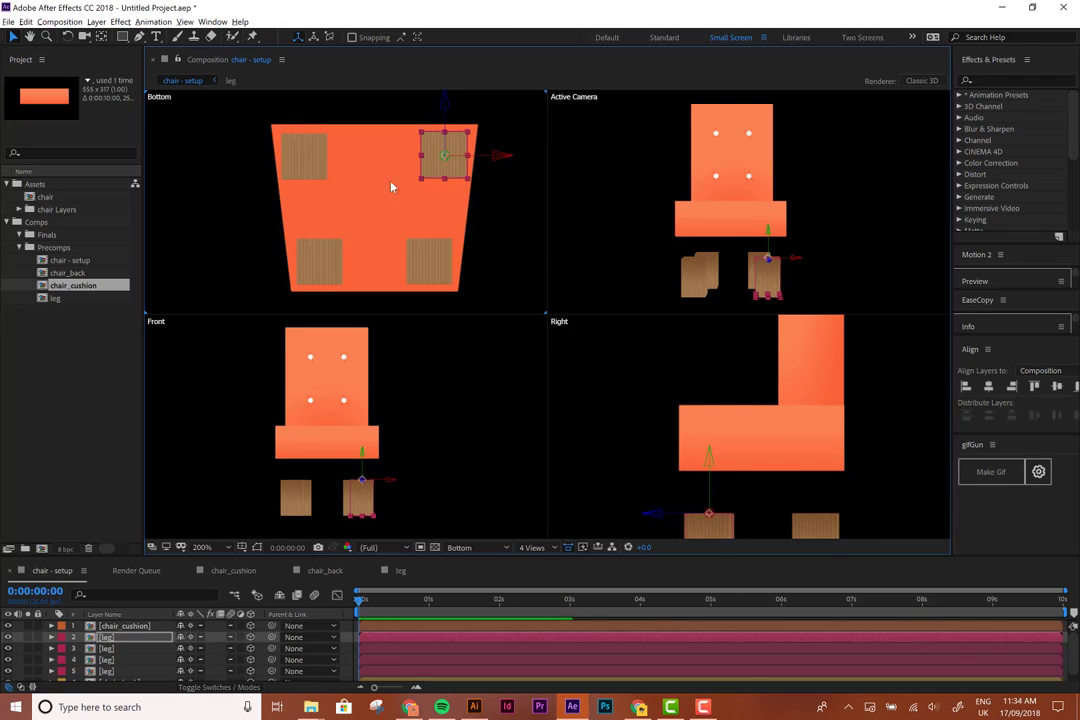
click(318, 160)
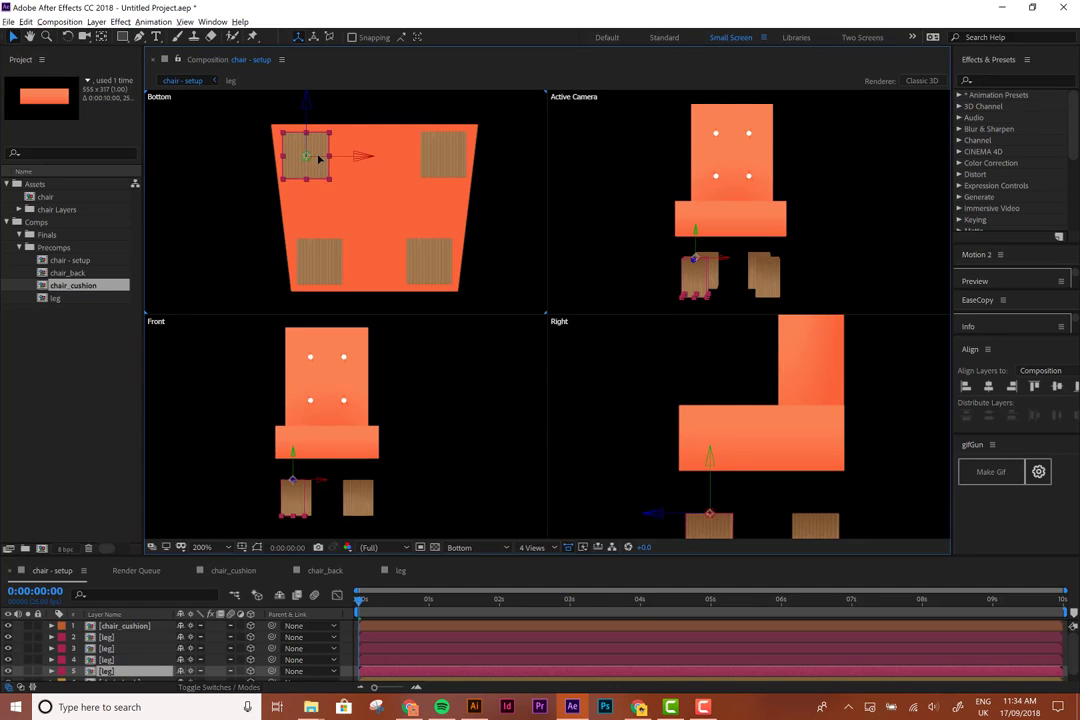
click(443, 155)
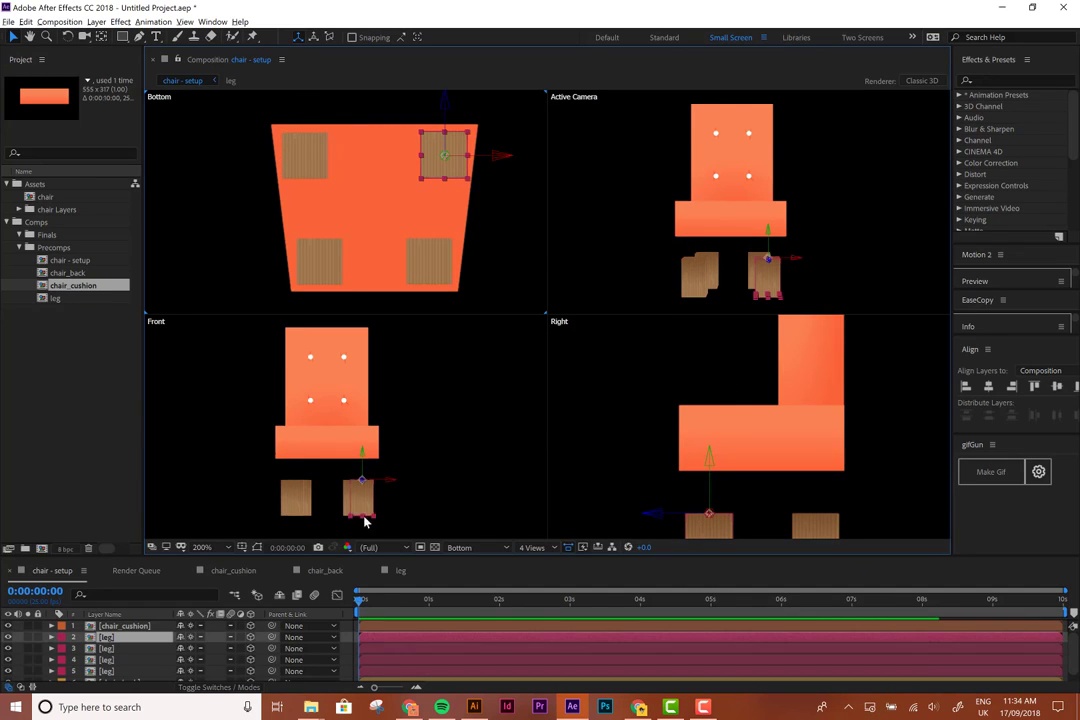
Raise all four legs together until their tops meet the underside of the seat cushion
drag(420, 494, 252, 528)
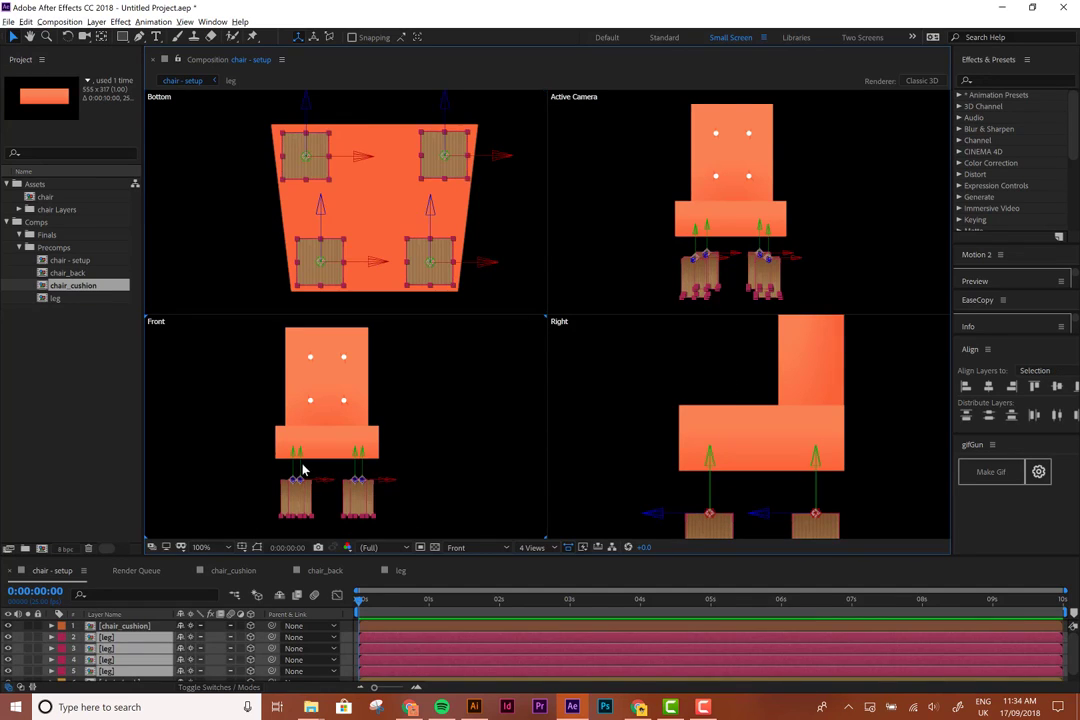
key(shift+Up)
key(shift+Up)
key(shift+Up)
key(shift+Up)
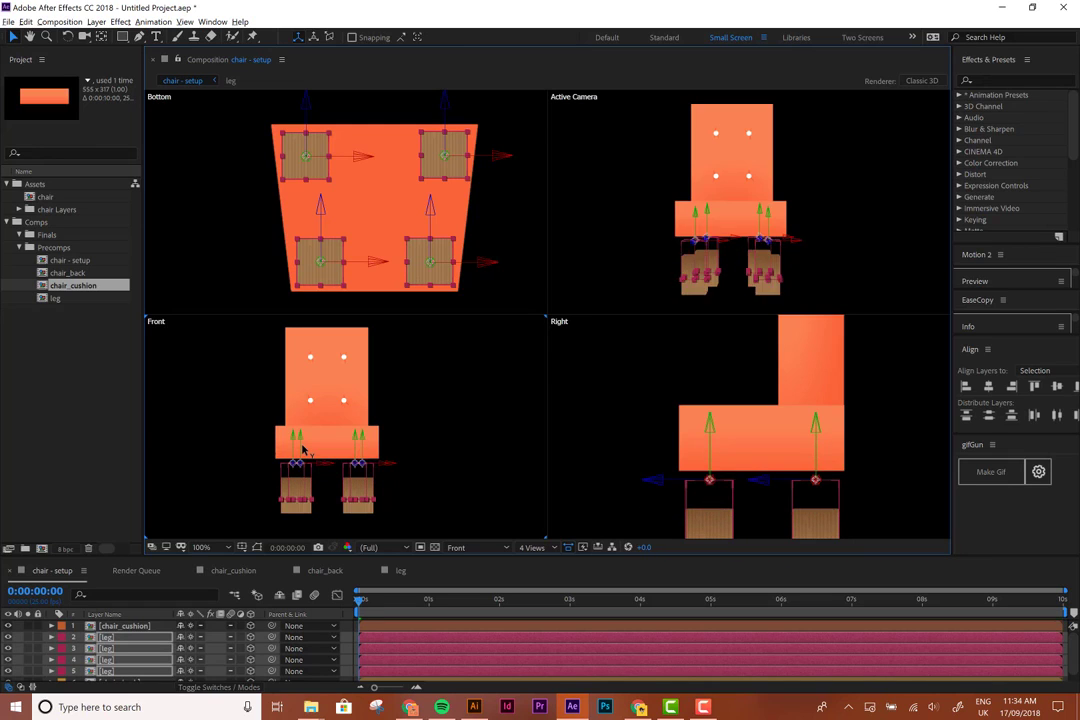
key(Up)
key(Up)
key(Up)
key(Up)
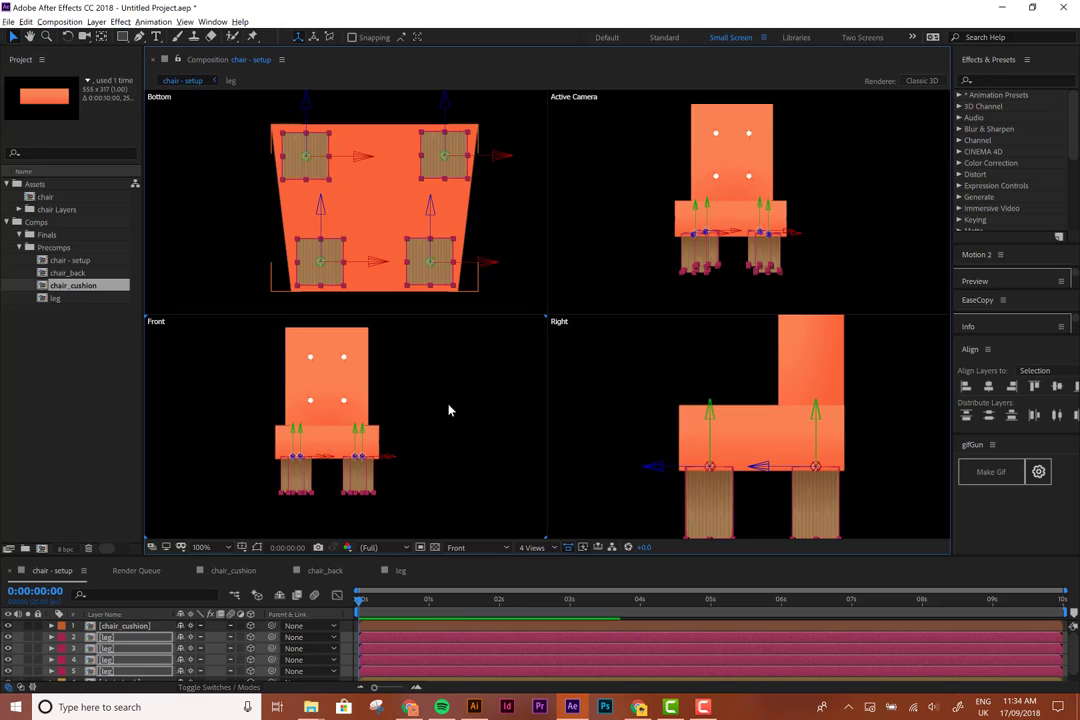
Rotate the chair back about its base so it leans slightly backward, away from the seat
click(634, 379)
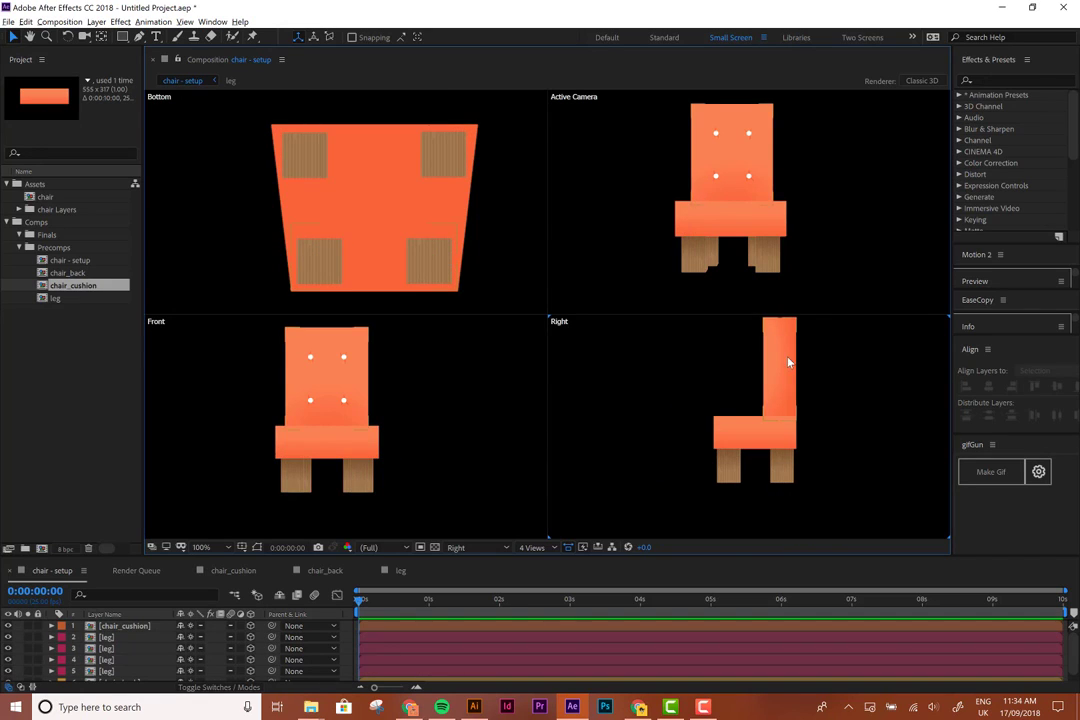
click(790, 355)
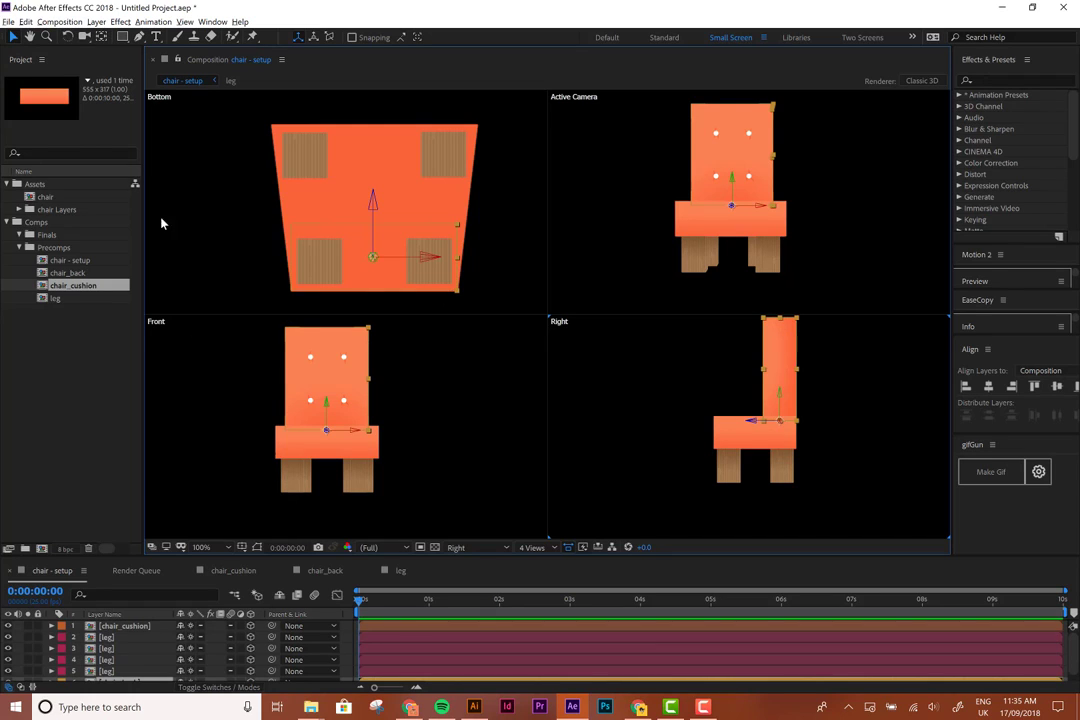
click(67, 36)
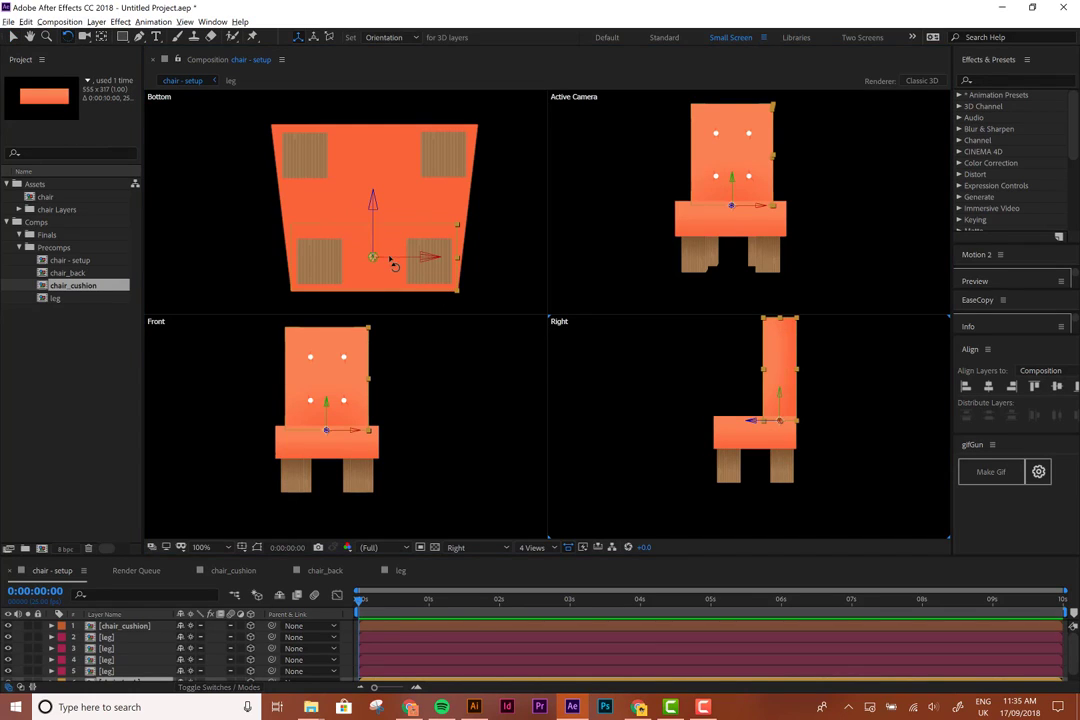
click(389, 251)
drag(389, 251, 389, 248)
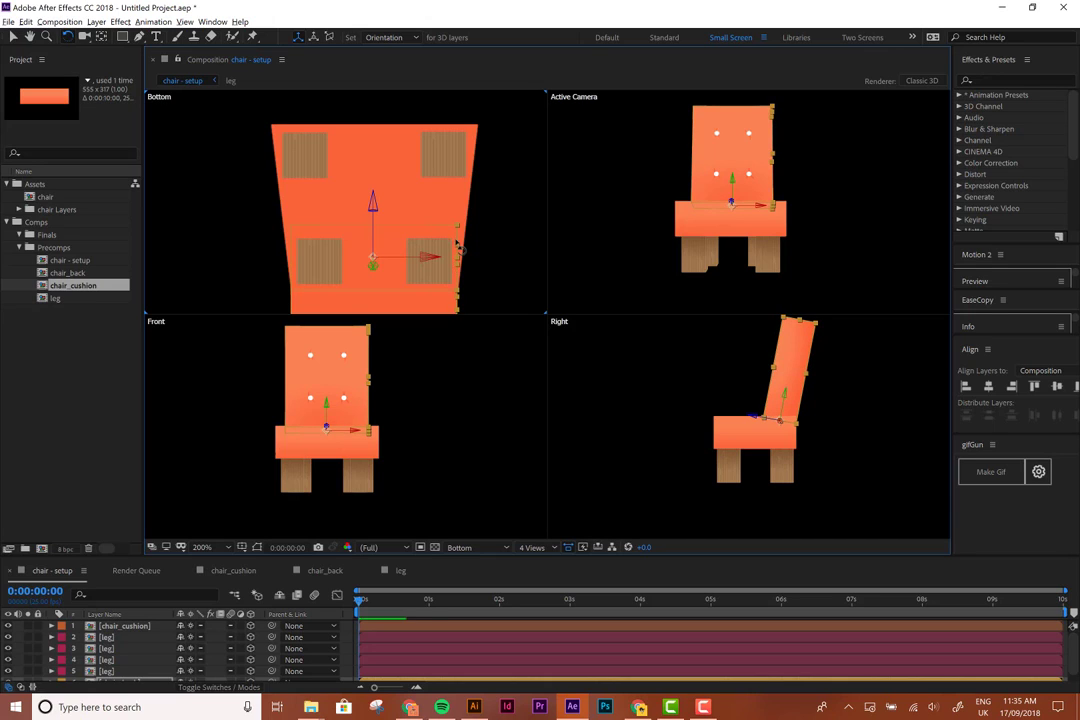
Rotate each of the four legs slightly about its Y axis in the Bottom view, alternating the direction between neighbouring legs
click(300, 150)
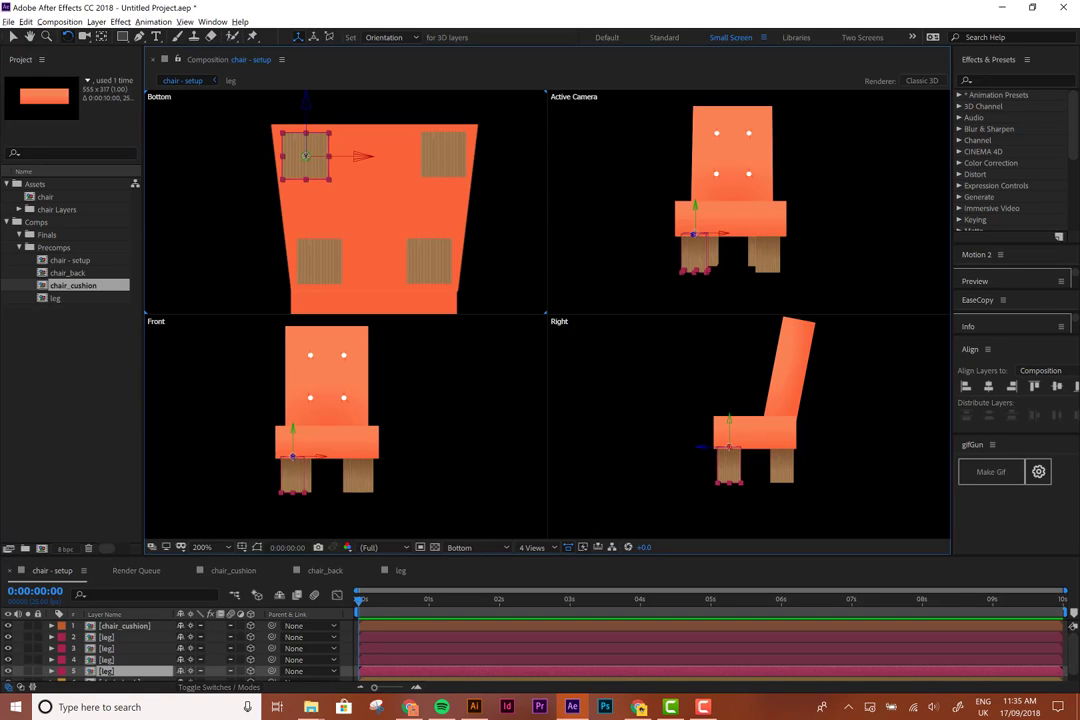
drag(276, 149, 248, 120)
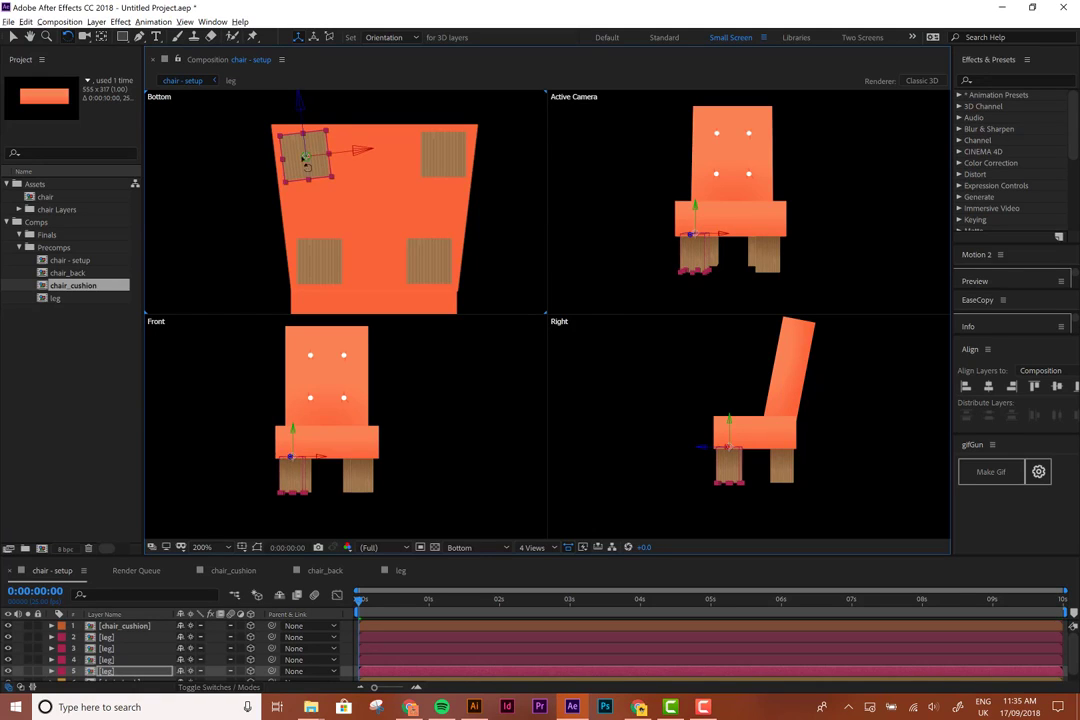
click(444, 156)
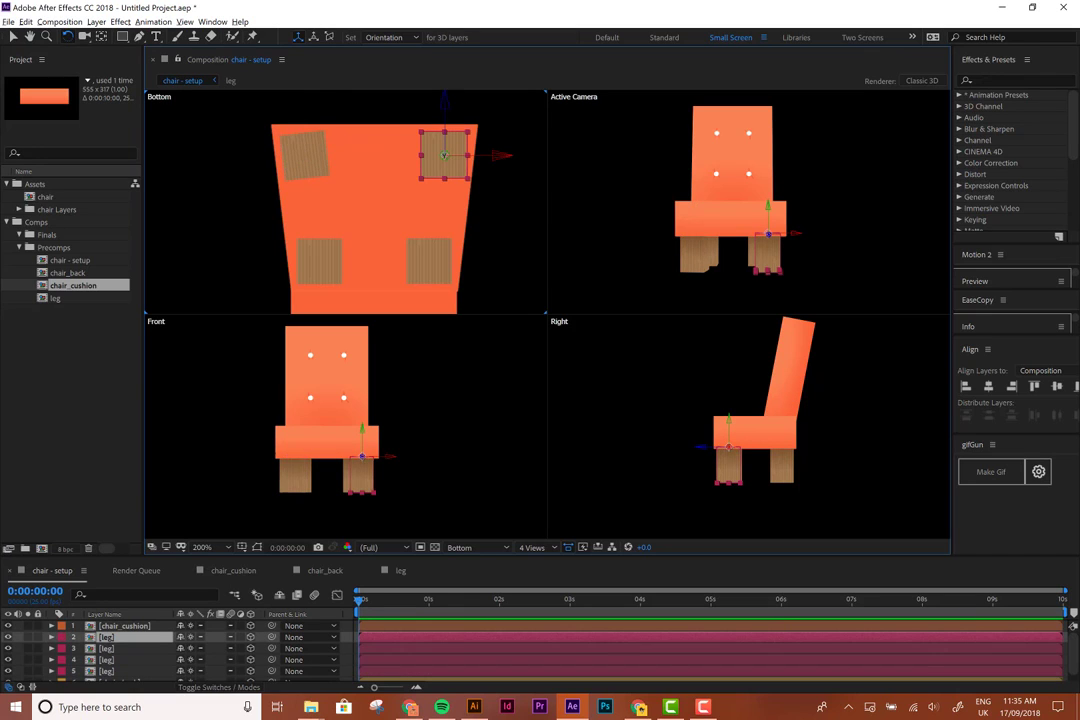
drag(392, 115, 358, 145)
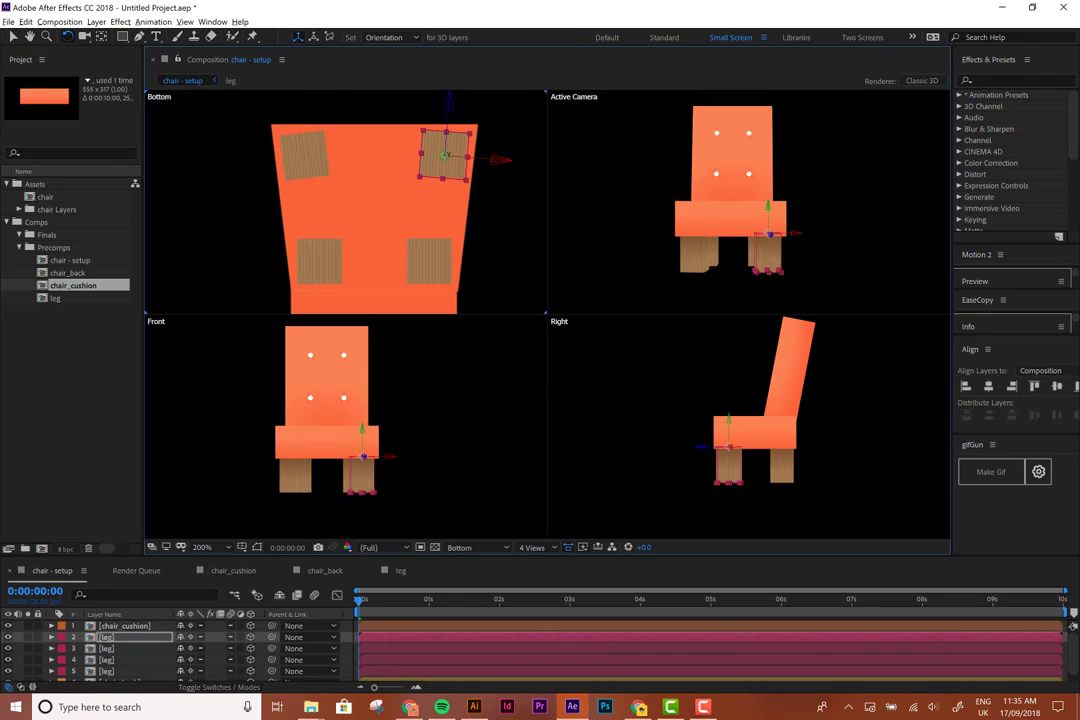
drag(445, 153, 462, 170)
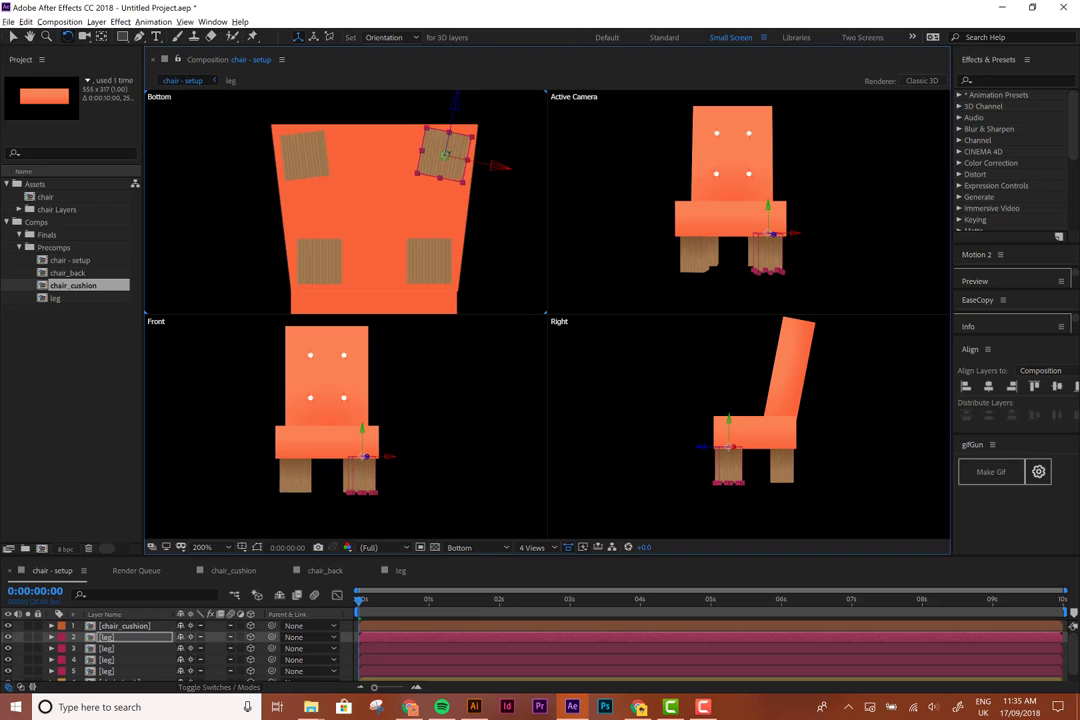
click(430, 276)
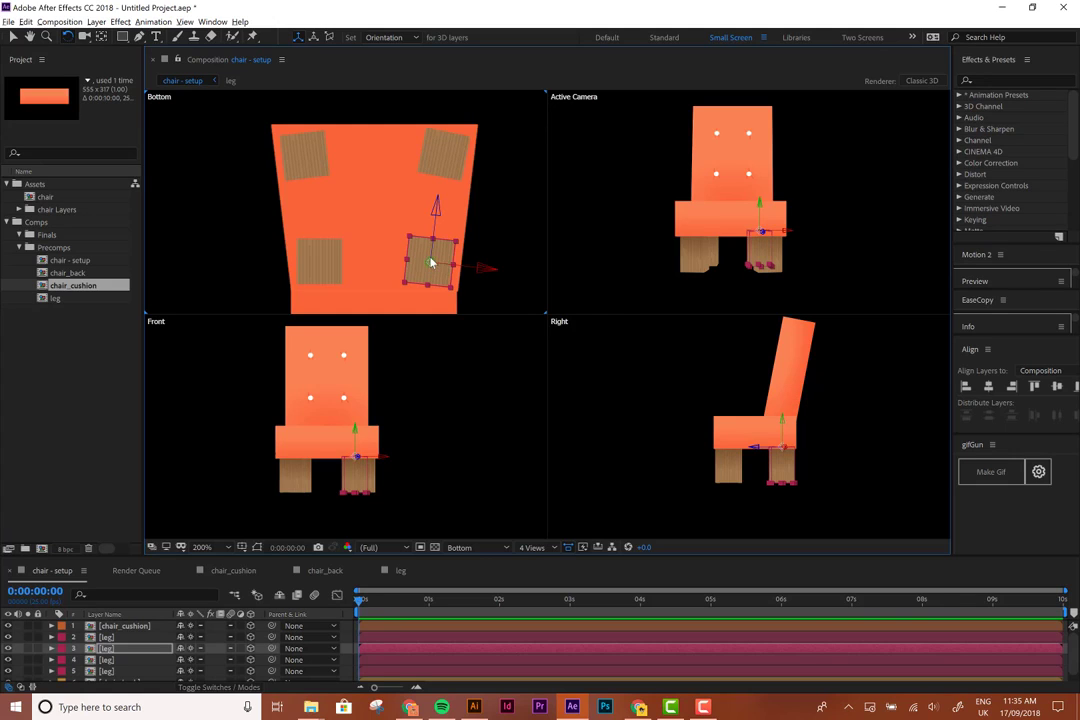
drag(432, 262, 430, 262)
drag(430, 262, 423, 264)
click(321, 264)
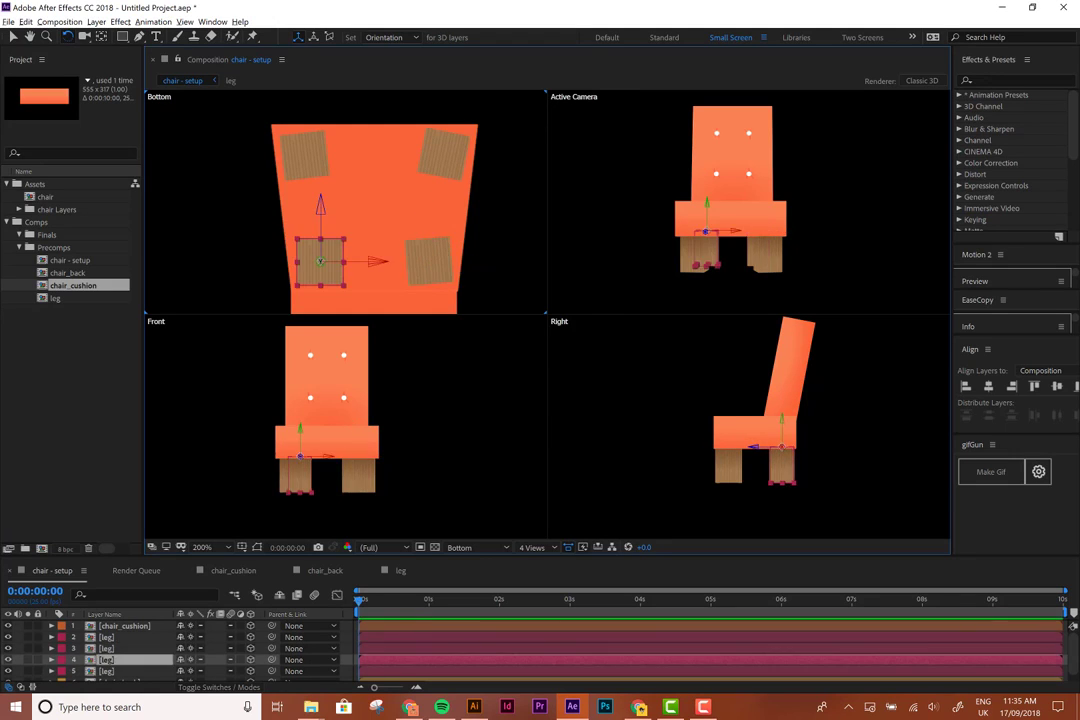
drag(321, 261, 329, 261)
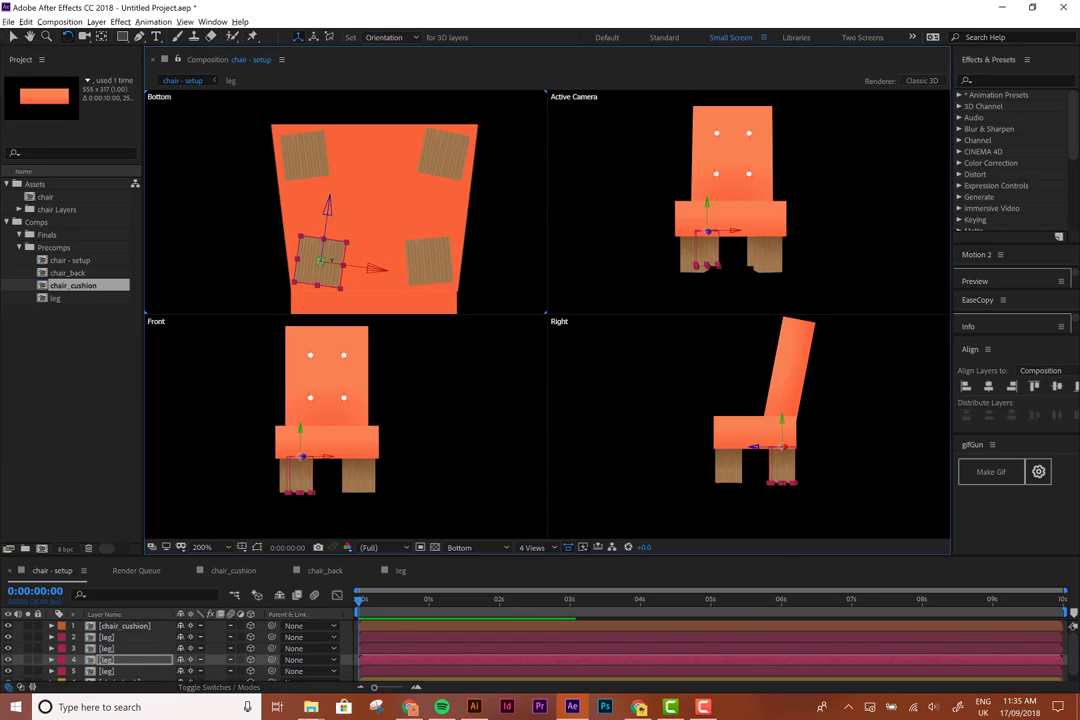
Tilt each of the four legs slightly so its foot splays outward from the seat, and return to the Selection tool
click(455, 166)
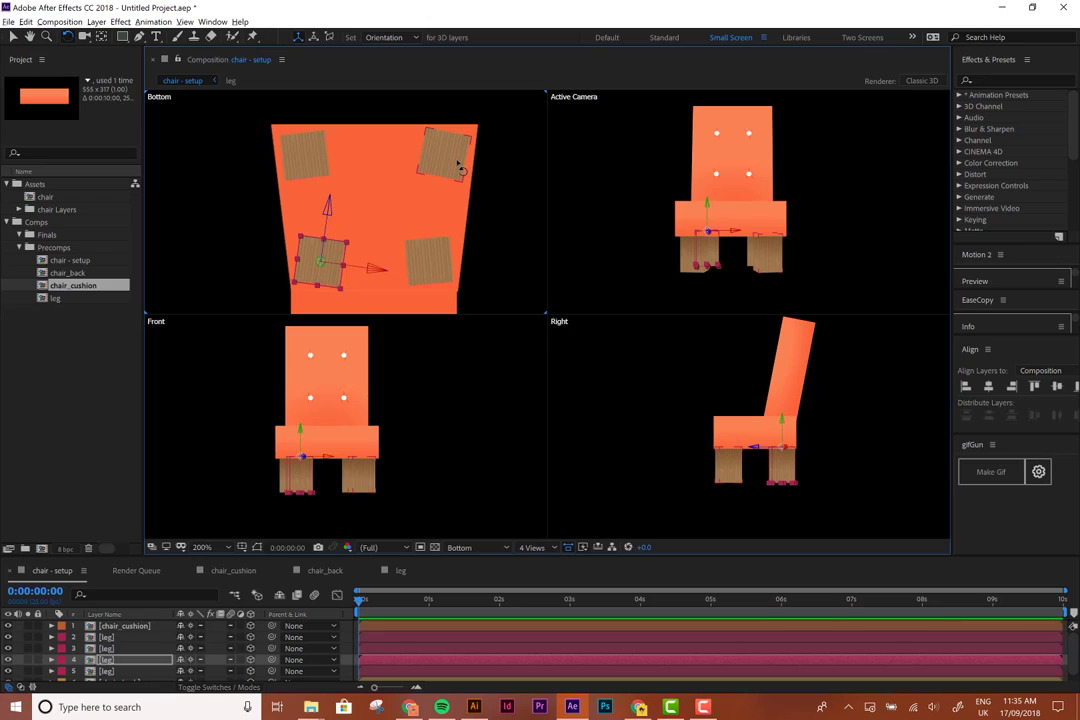
click(458, 168)
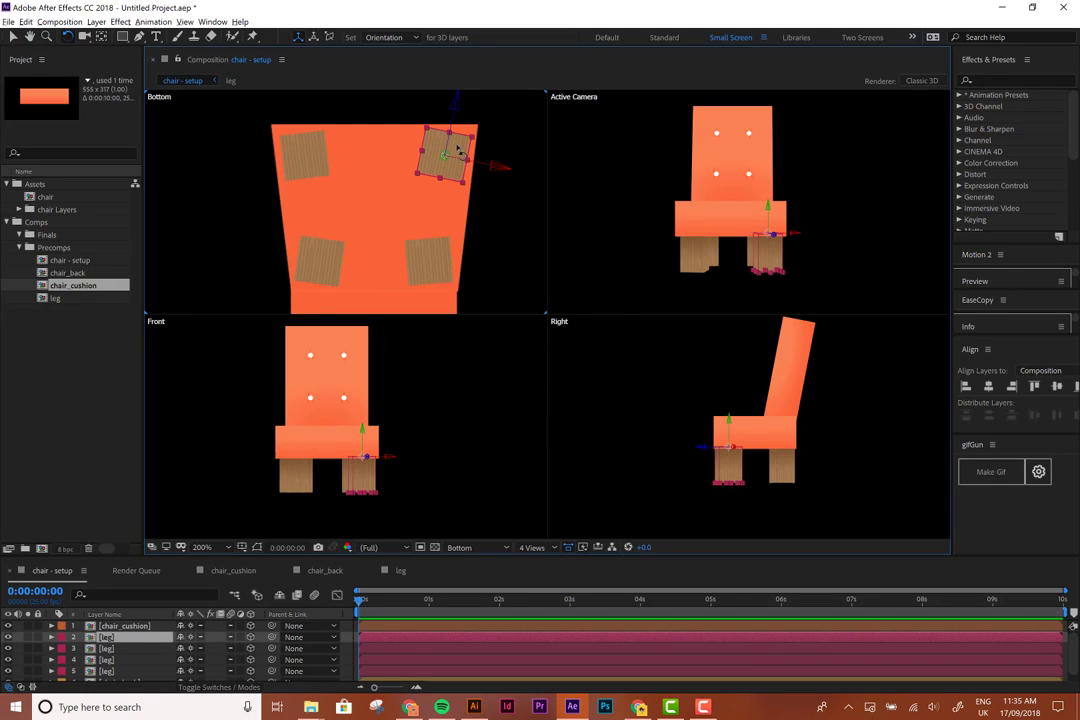
drag(460, 147, 461, 150)
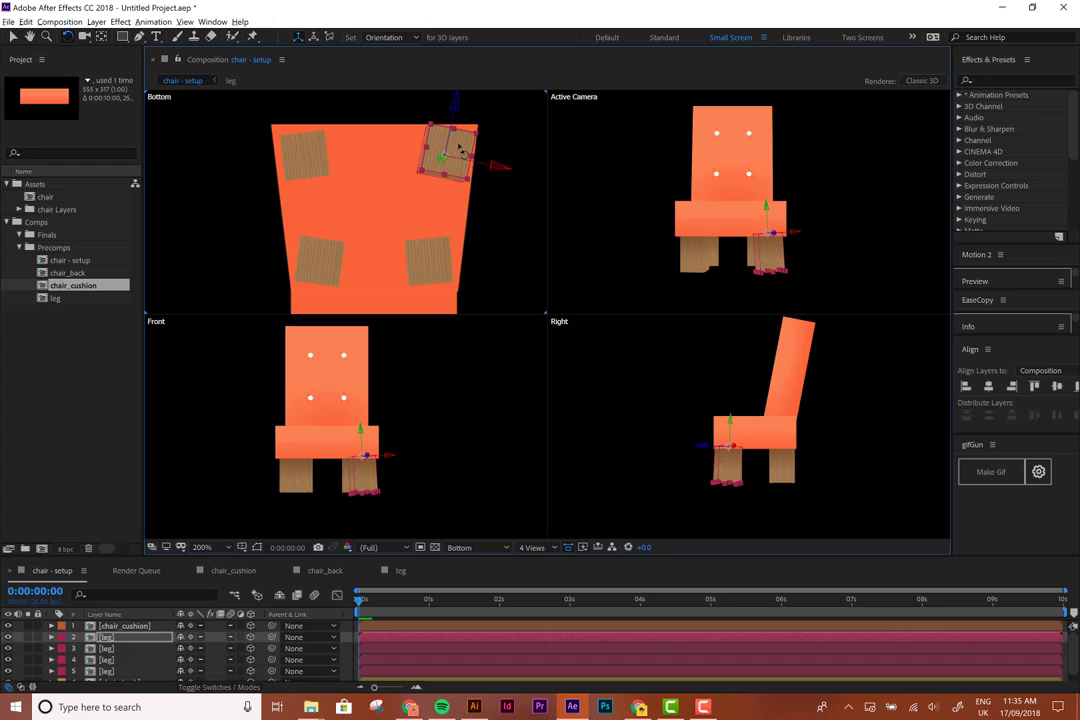
click(440, 270)
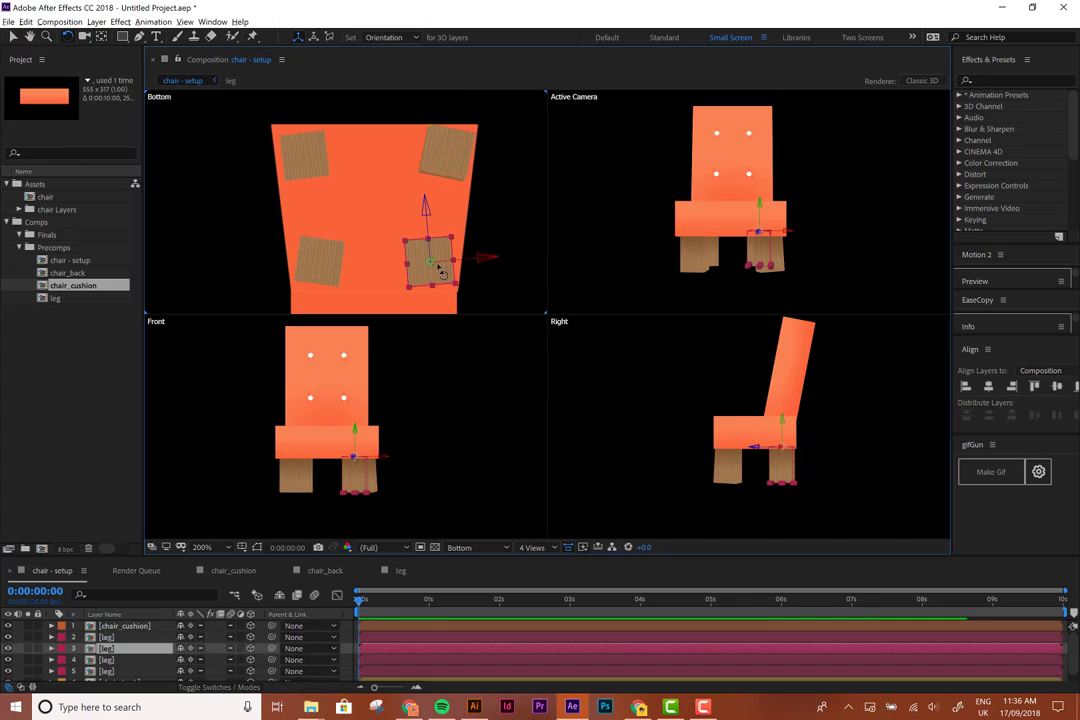
drag(440, 272, 439, 271)
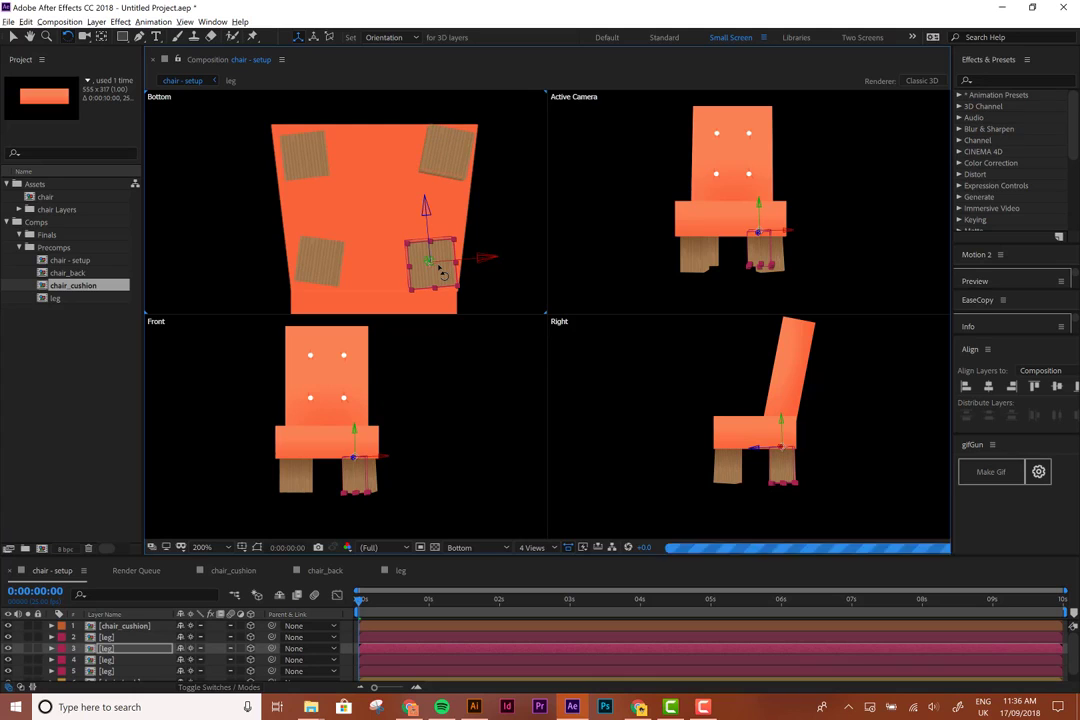
click(313, 270)
drag(312, 277, 314, 281)
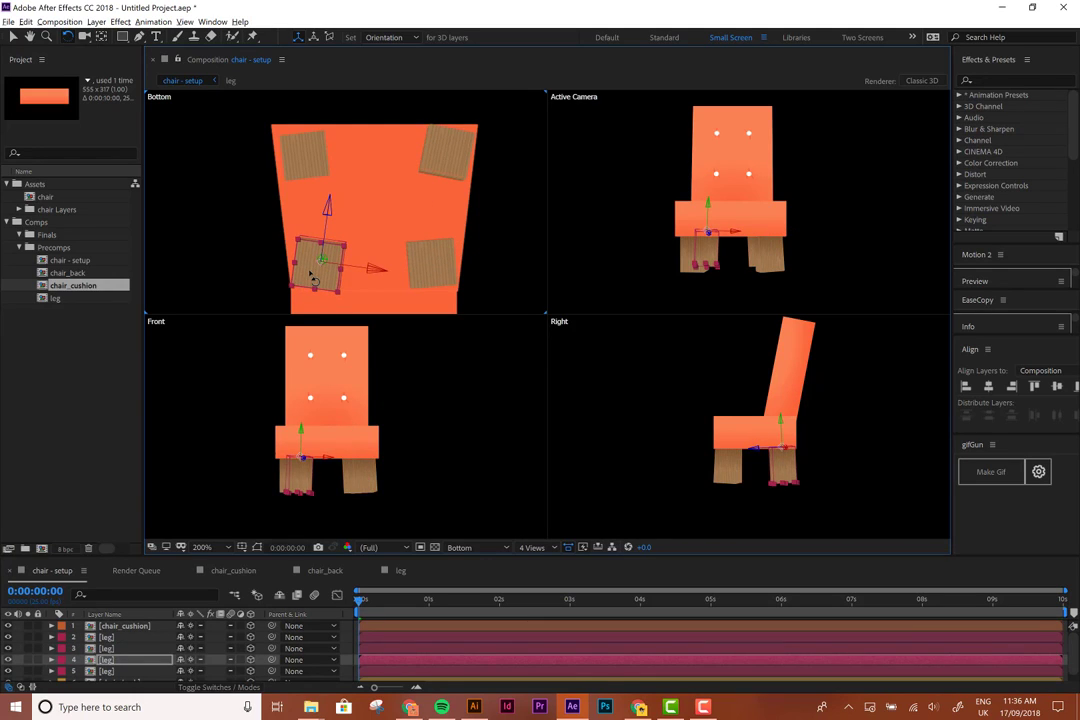
click(304, 166)
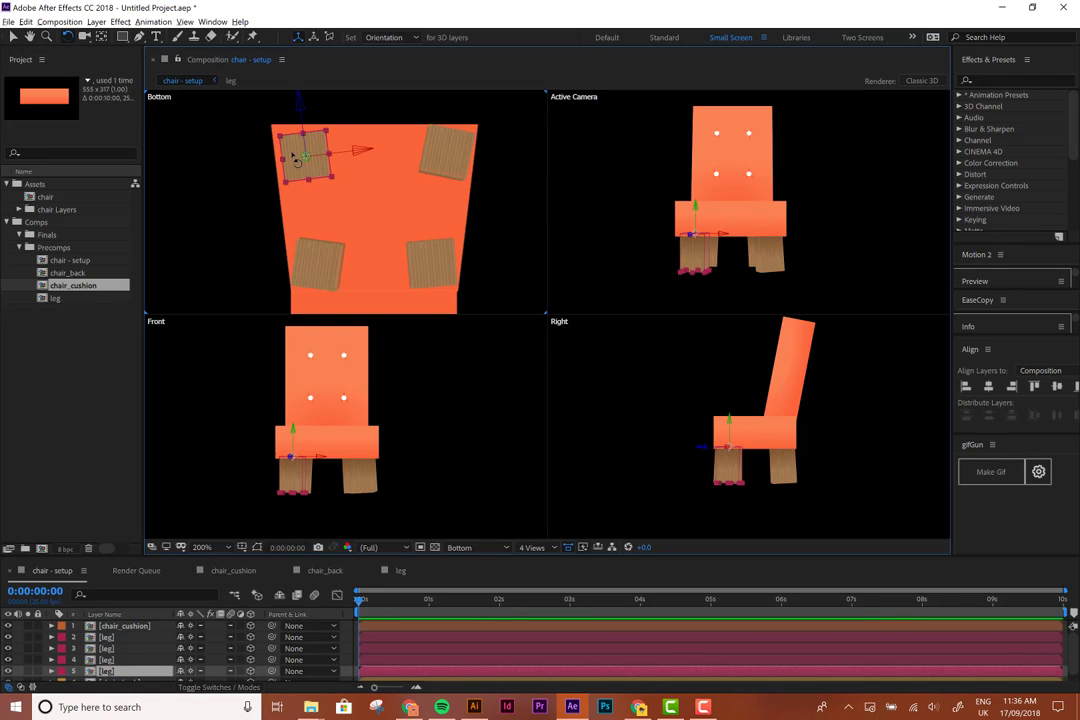
drag(294, 158, 293, 158)
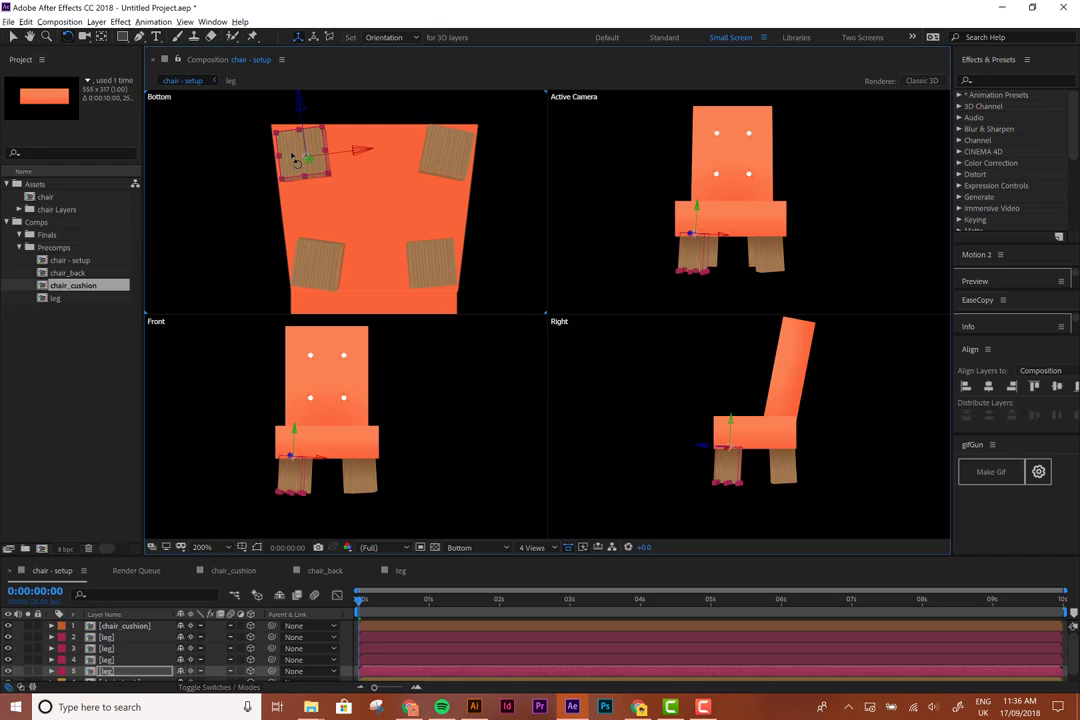
click(418, 245)
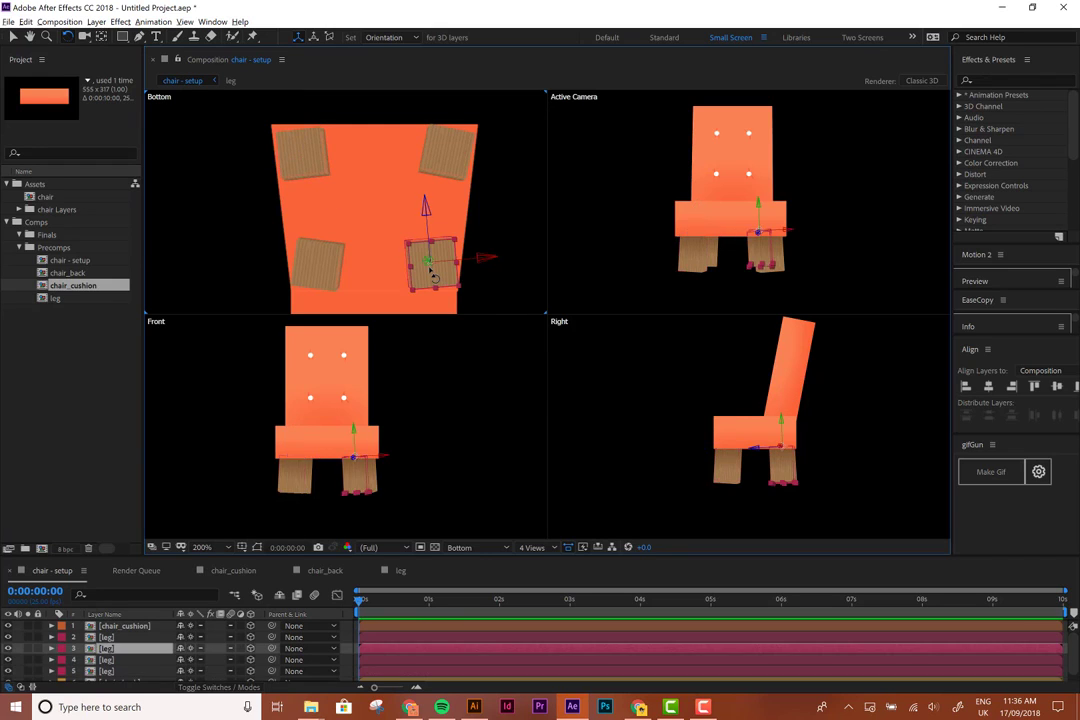
click(575, 205)
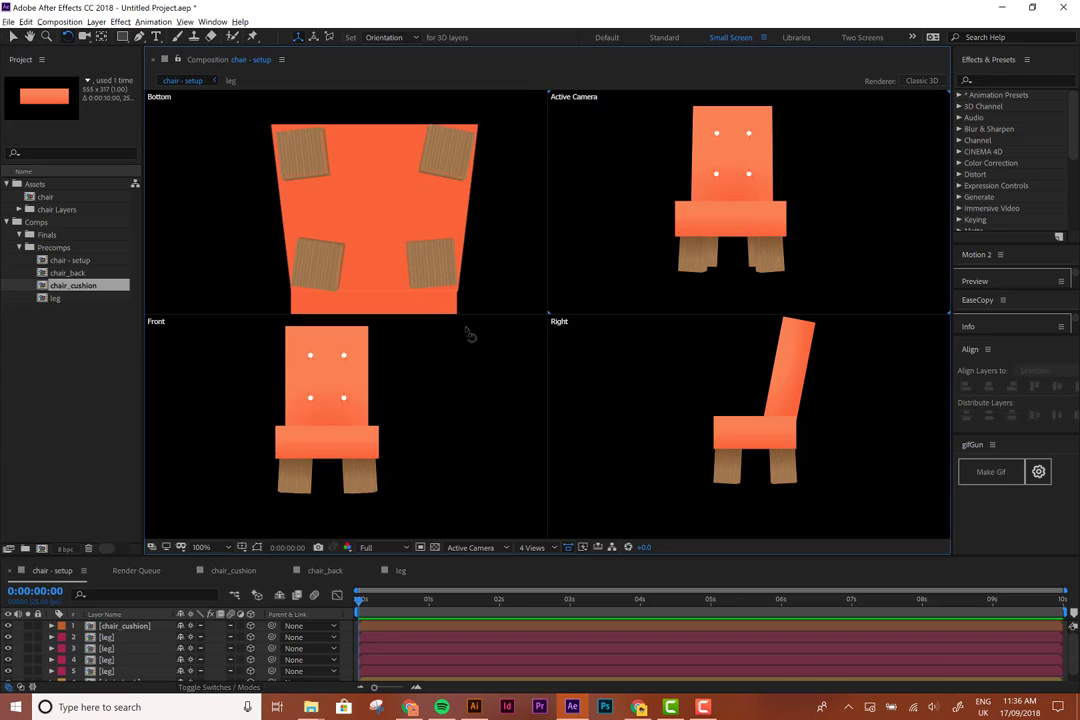
click(13, 37)
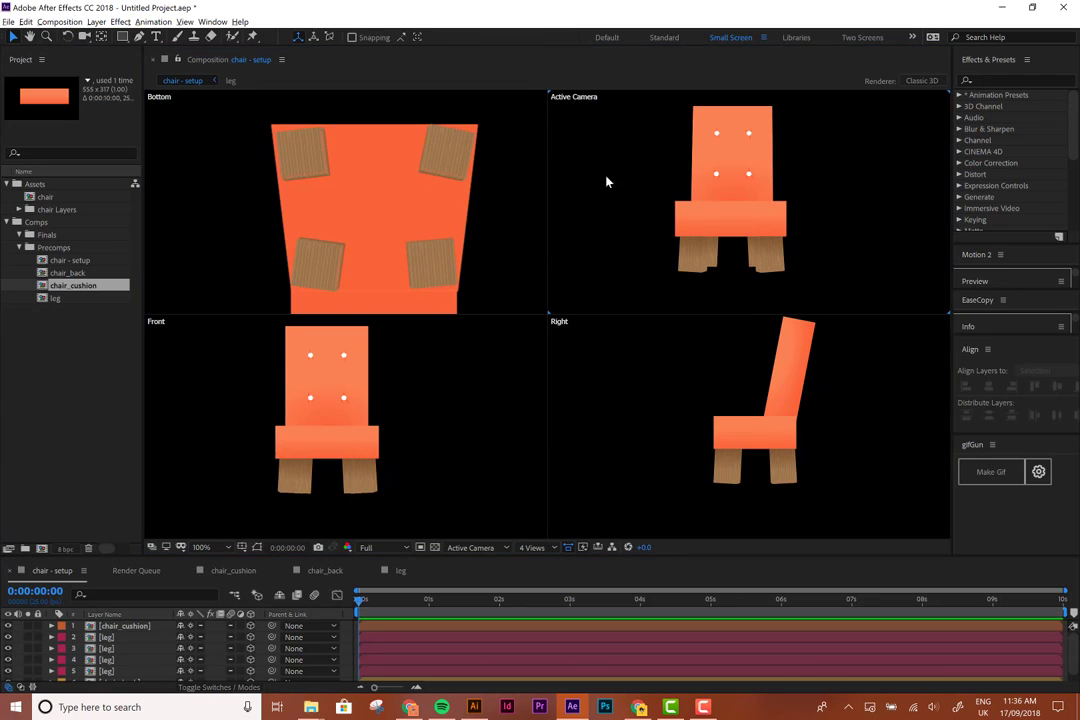
click(718, 222)
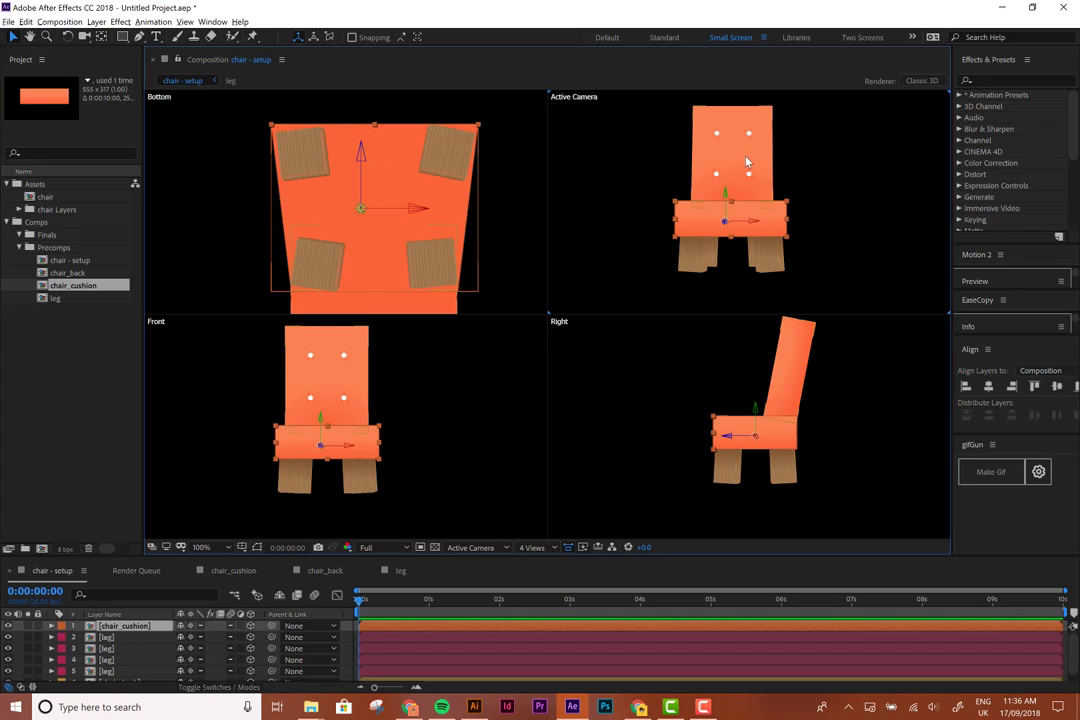
click(410, 404)
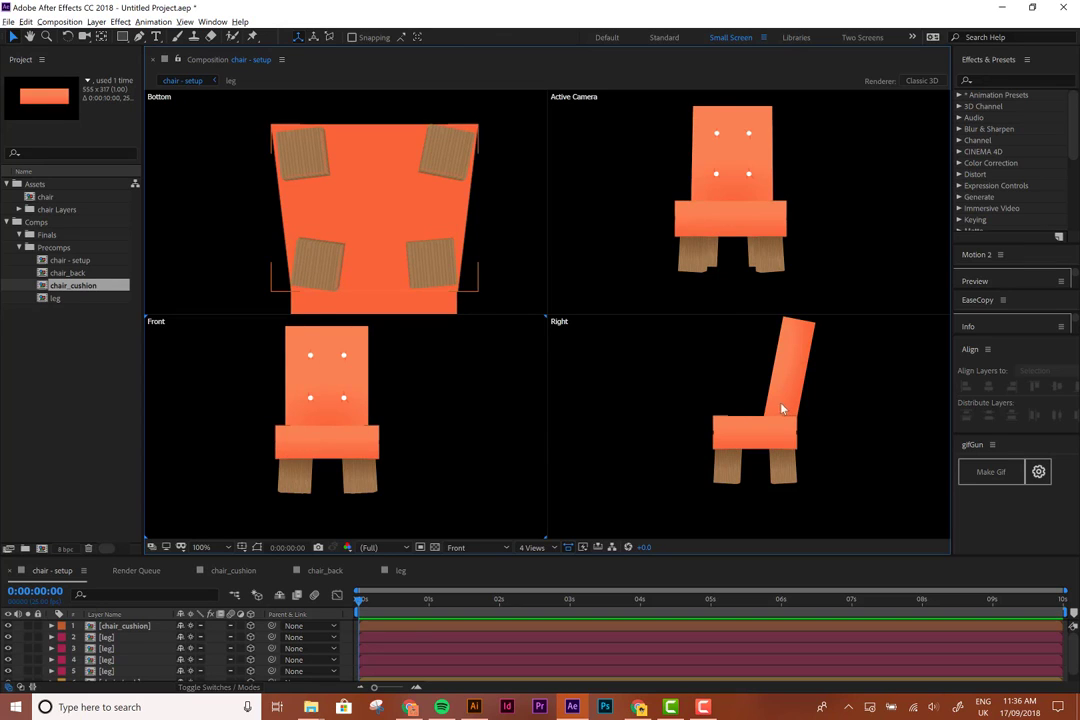
Show the chair in a single Active Camera view and parent all the leg and back layers to chair_cushion
click(535, 547)
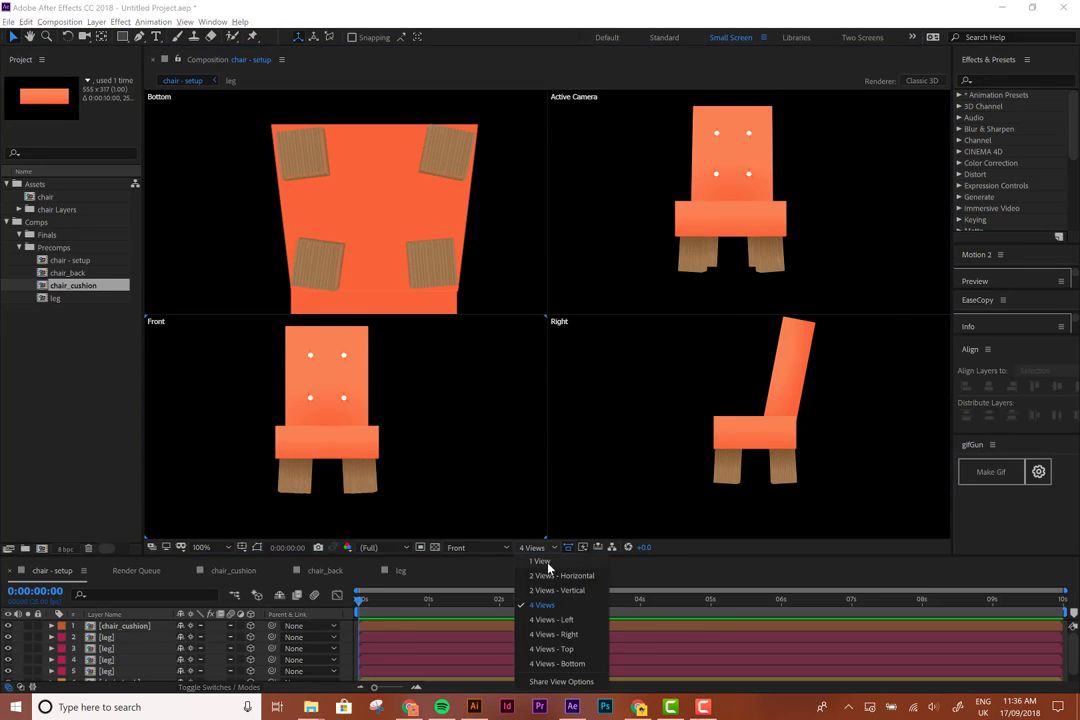
click(541, 561)
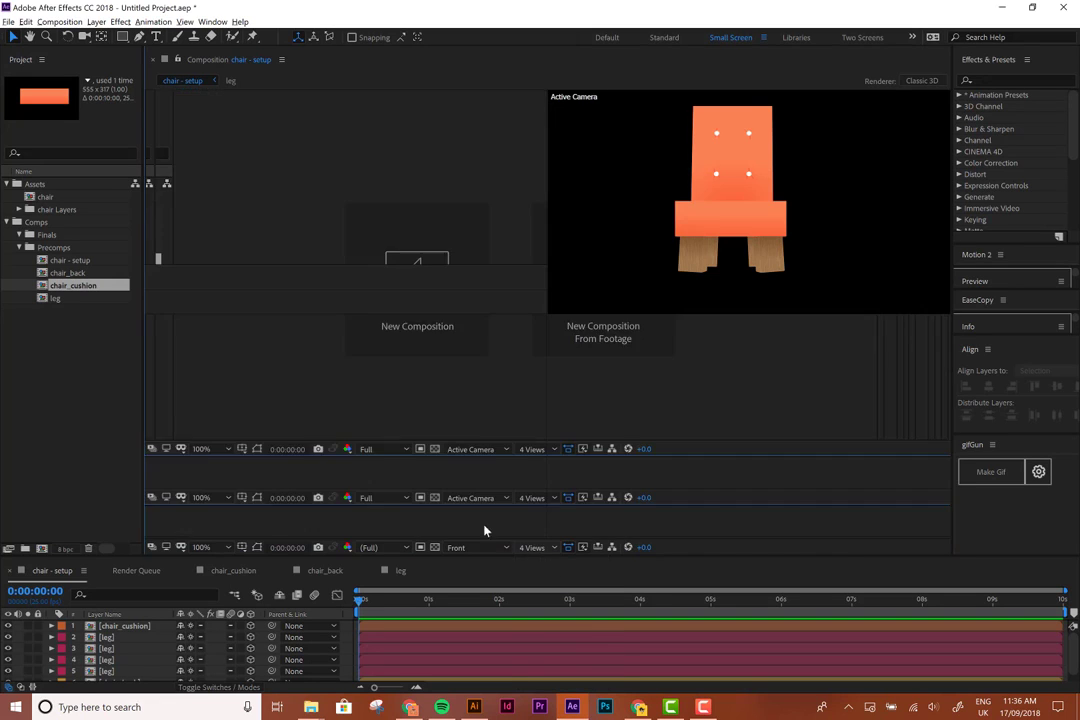
key(ctrl+a)
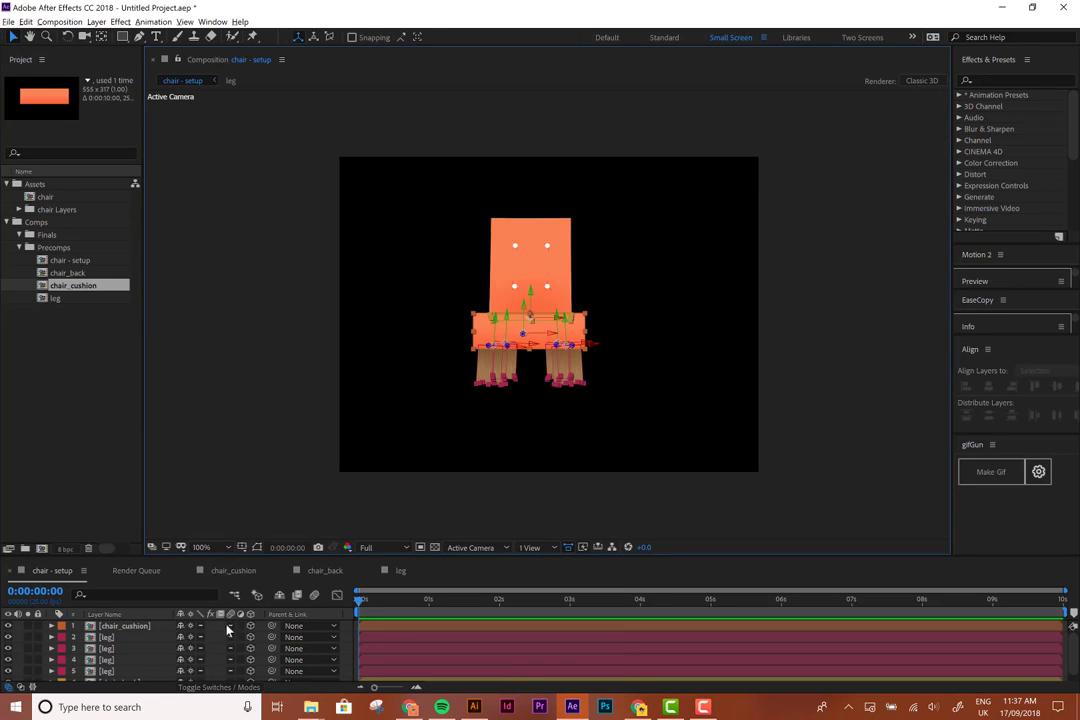
drag(181, 652, 124, 626)
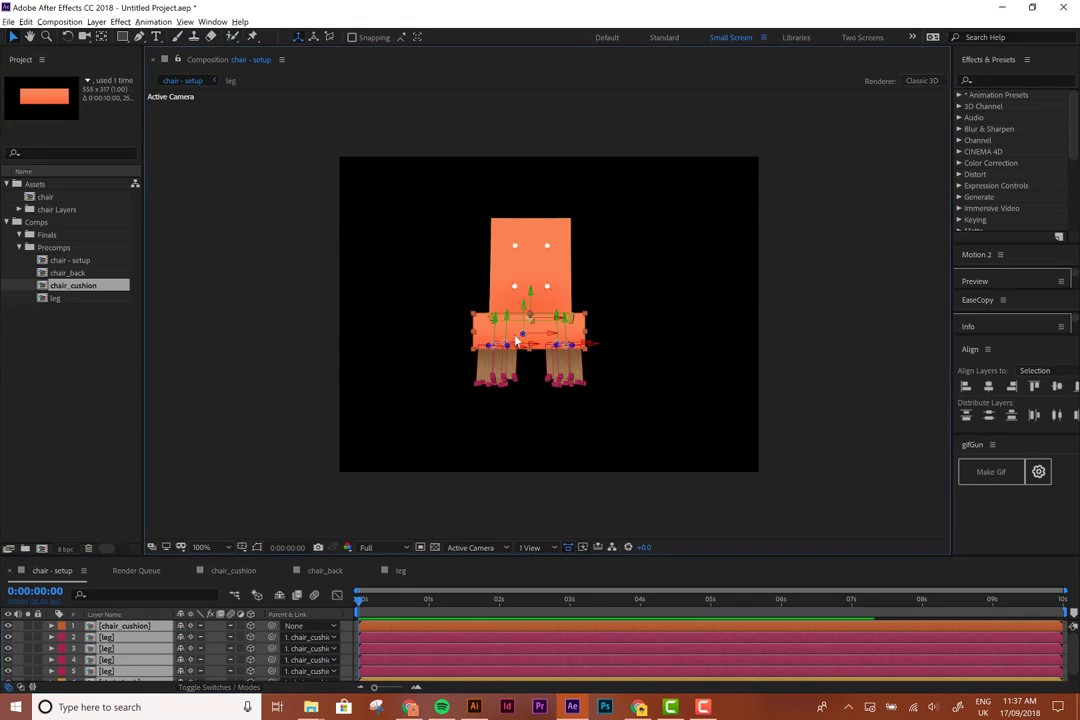
Test-rotate the seat cushion about its Y axis to check that the parented parts follow, and undo the rotation
click(495, 340)
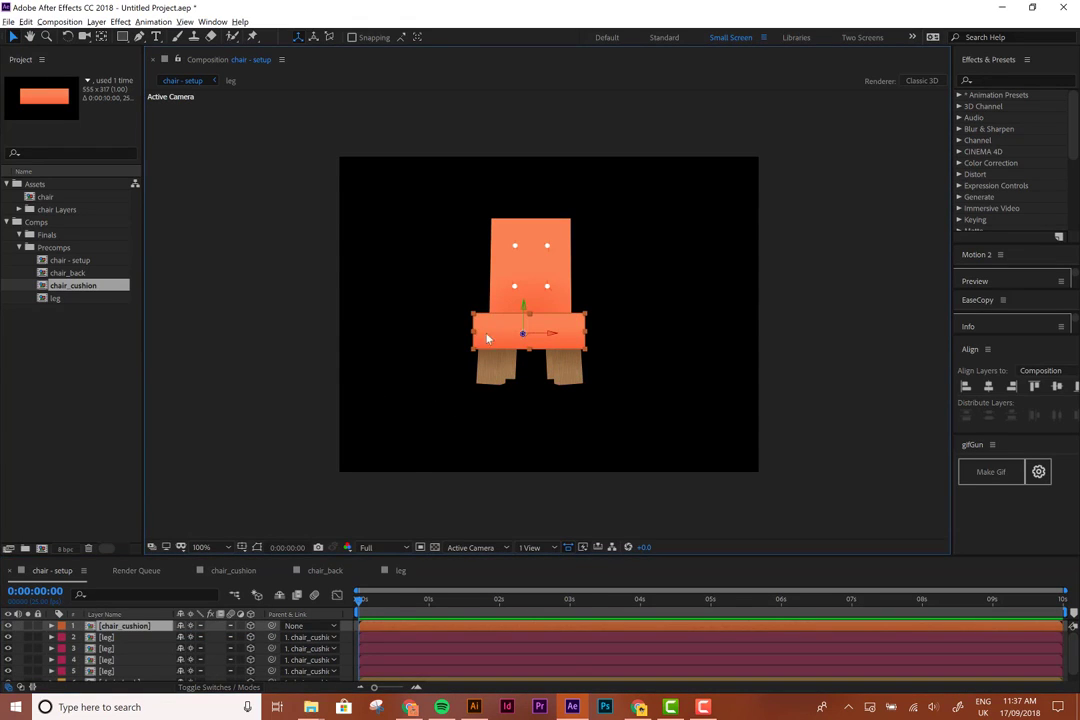
key(w)
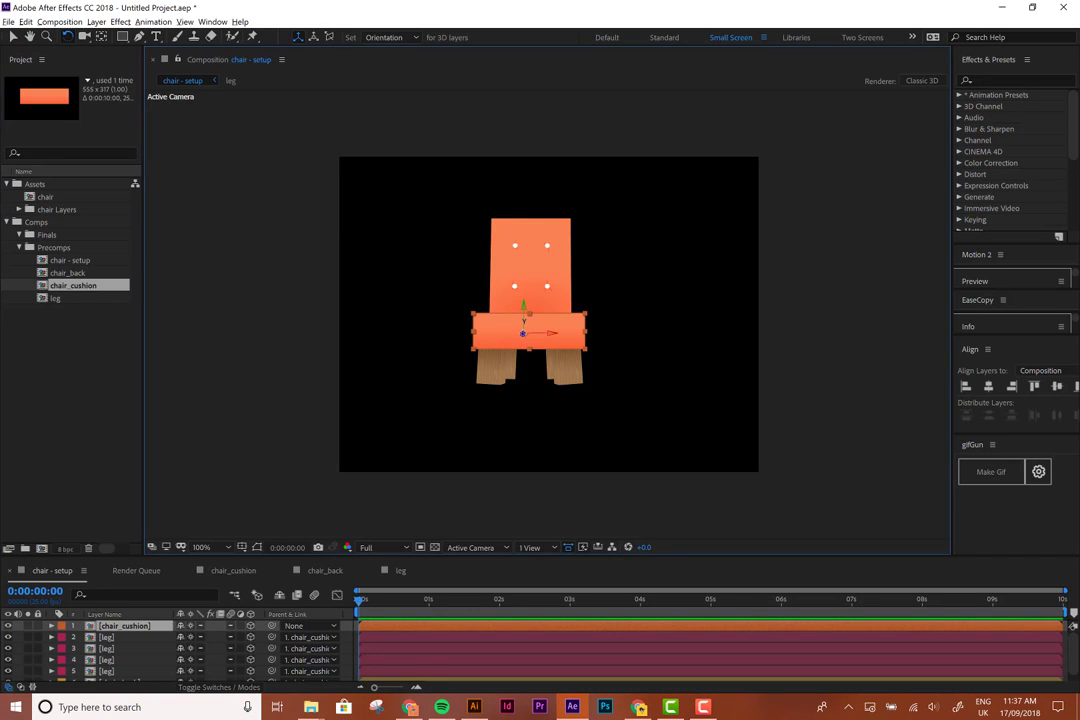
drag(505, 322, 724, 304)
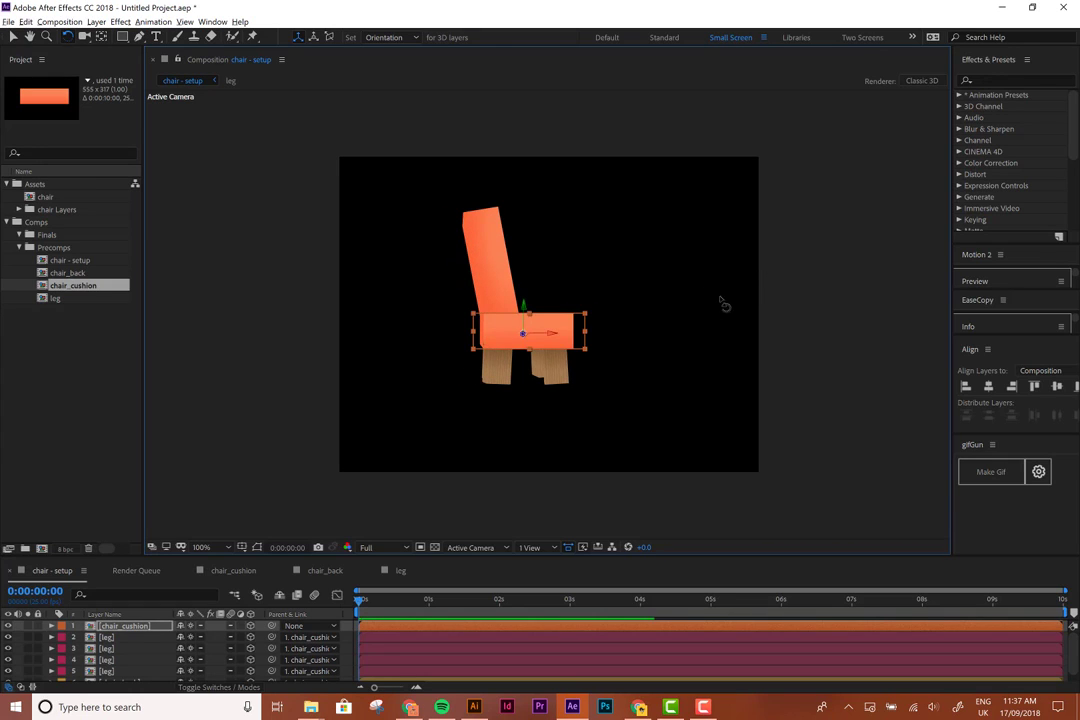
key(ctrl+z)
click(687, 284)
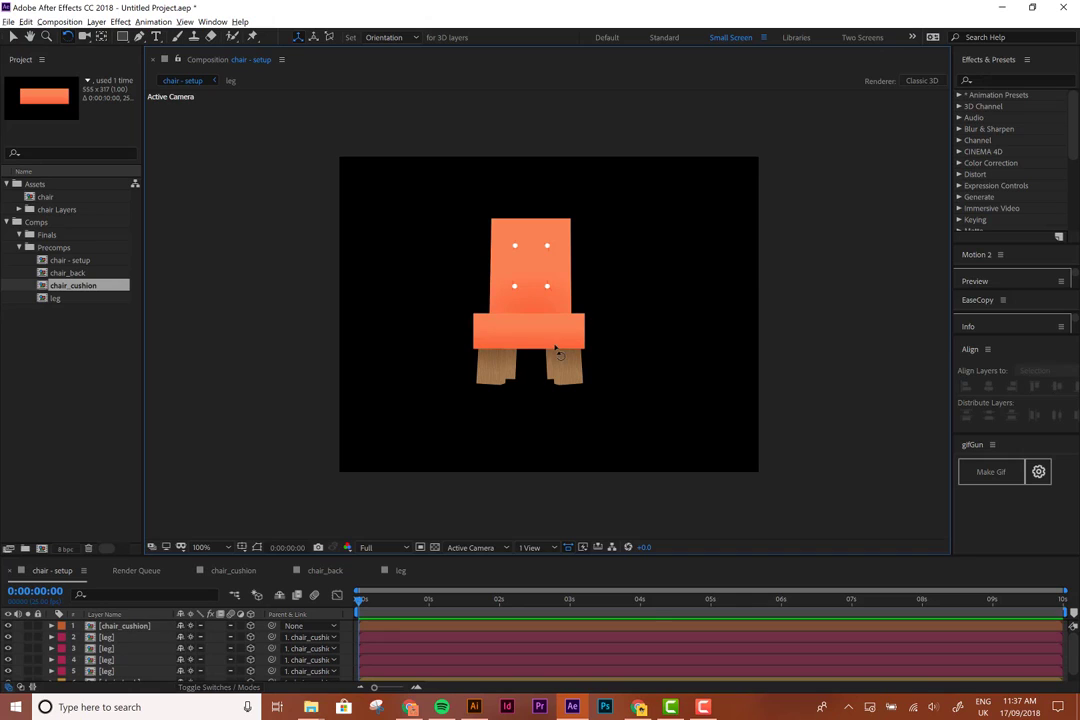
Move the whole chair by its cushion slightly right and down toward the centre of the composition
key(v)
click(523, 334)
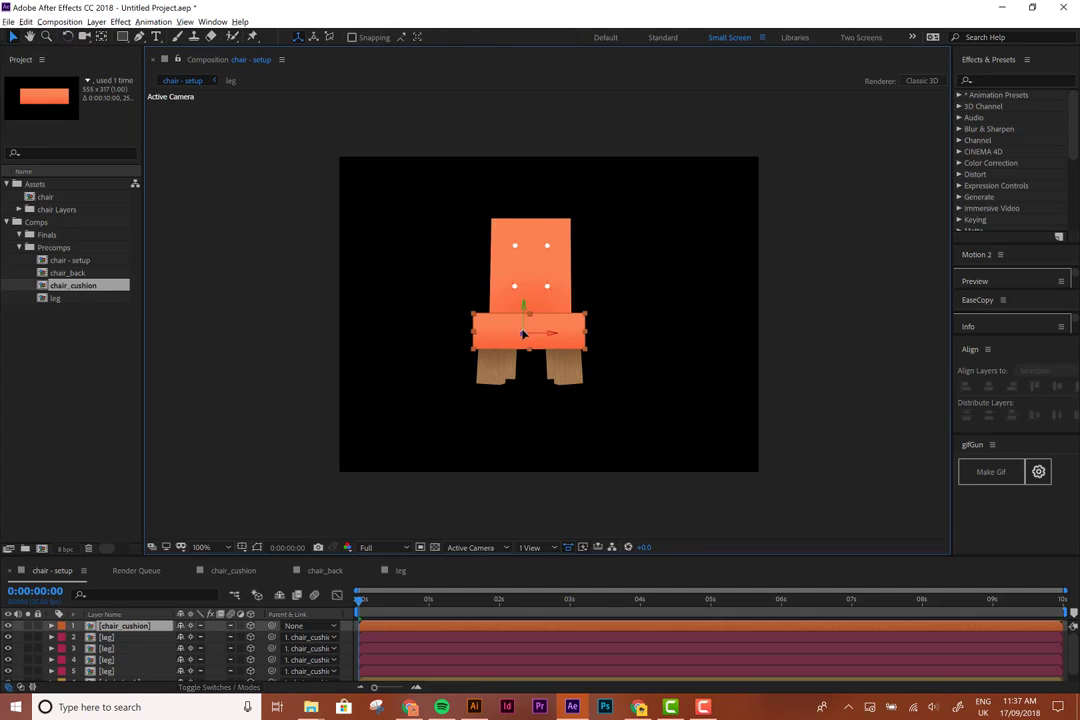
drag(523, 334, 539, 343)
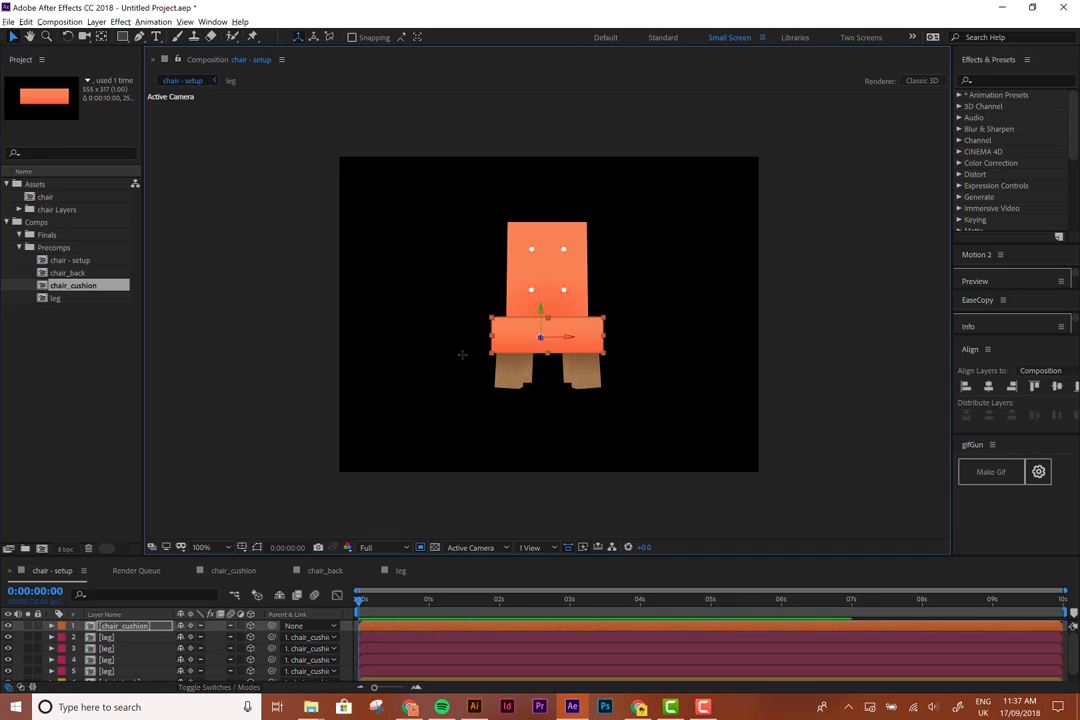
Draw a region of interest around the chair with a small margin and crop the composition to it
drag(510, 318, 643, 410)
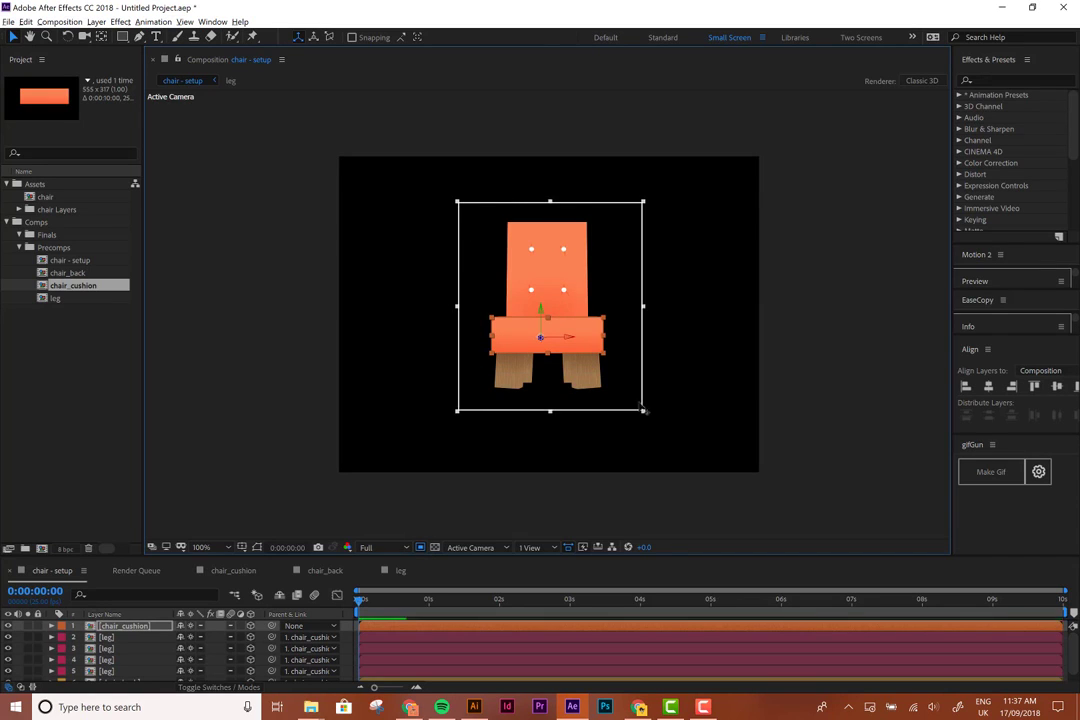
click(59, 21)
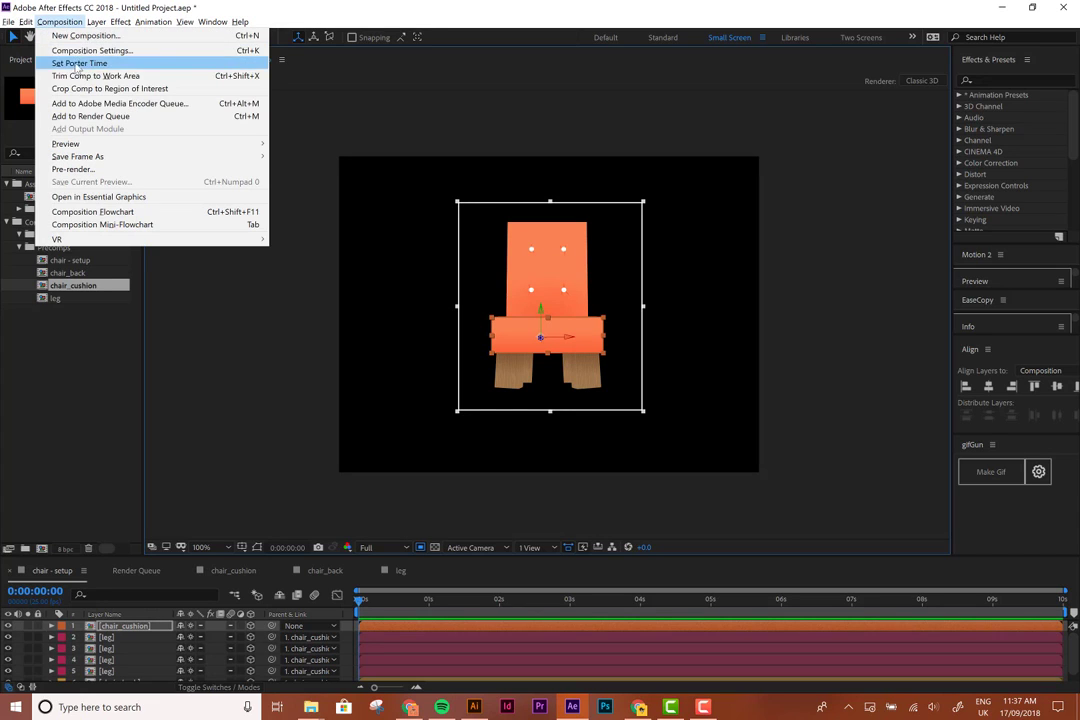
click(90, 88)
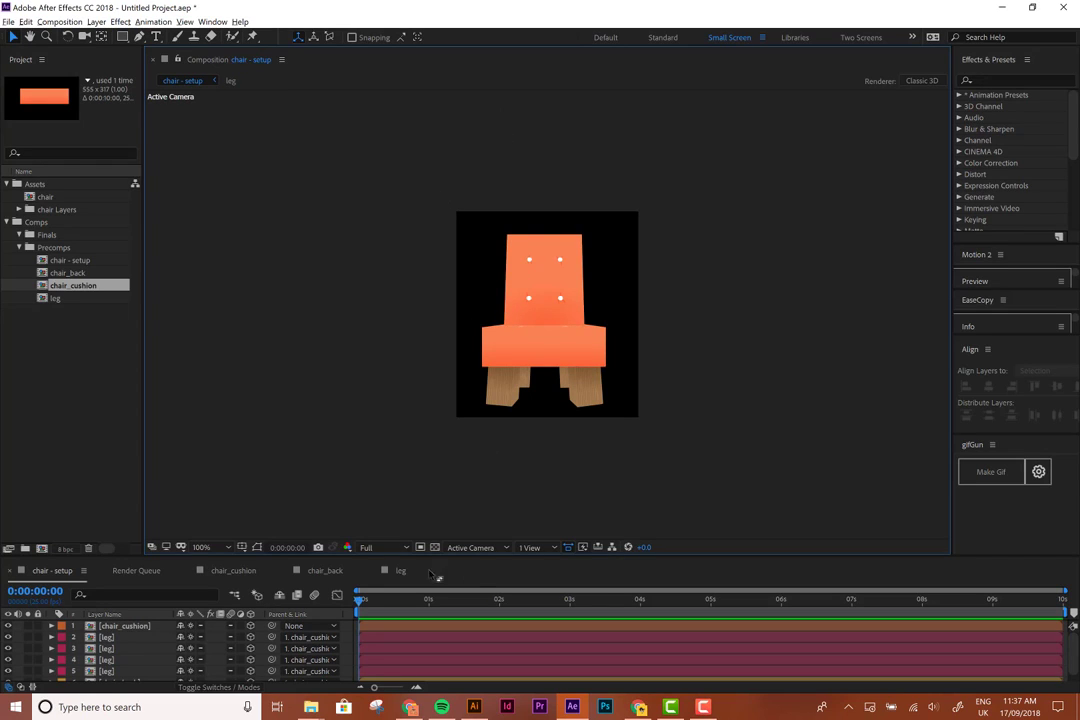
Create a new 1920 x 1080, 25 fps composition named Scene_01 inside the Finals folder
click(44, 236)
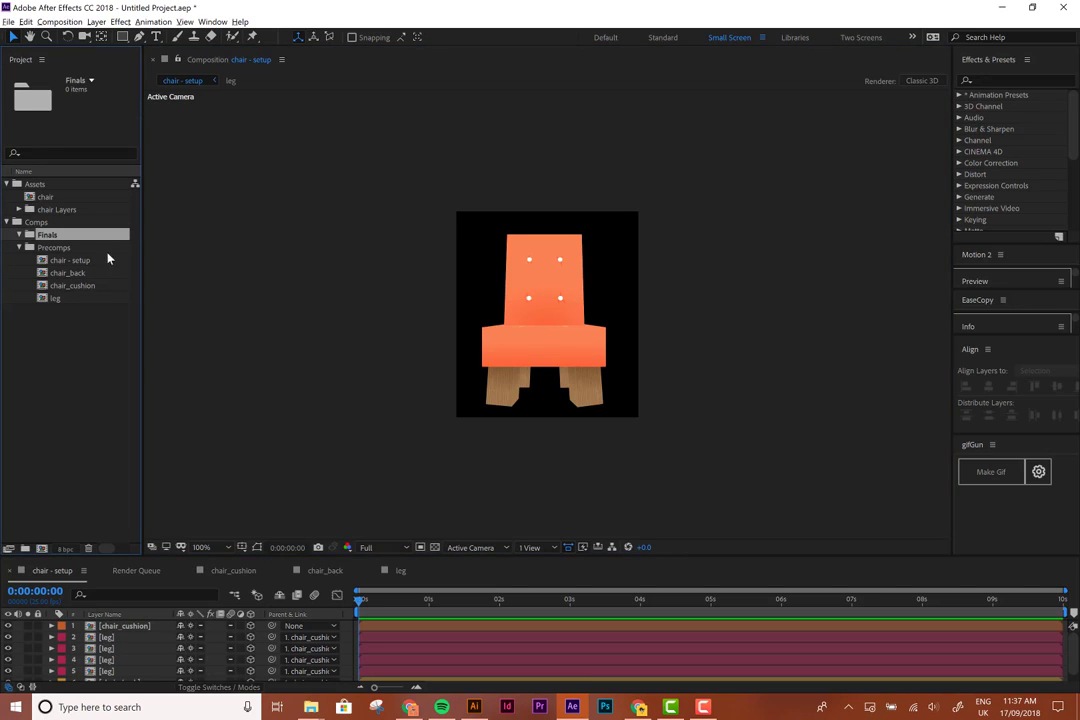
click(41, 549)
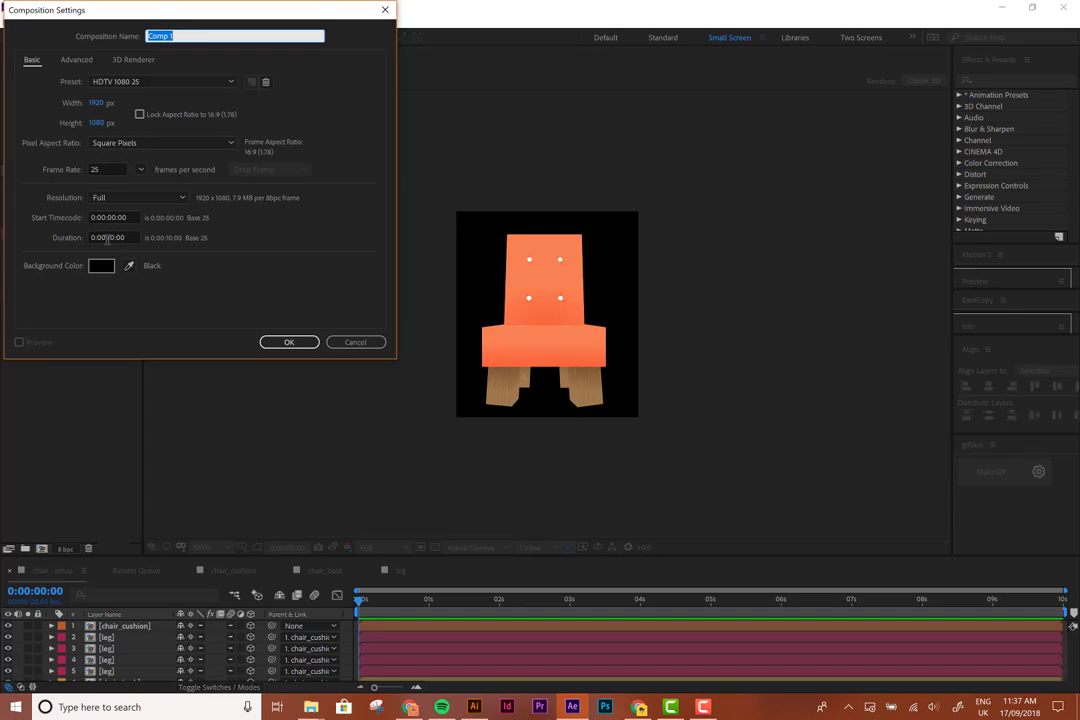
text(Scene_01)
key(Return)
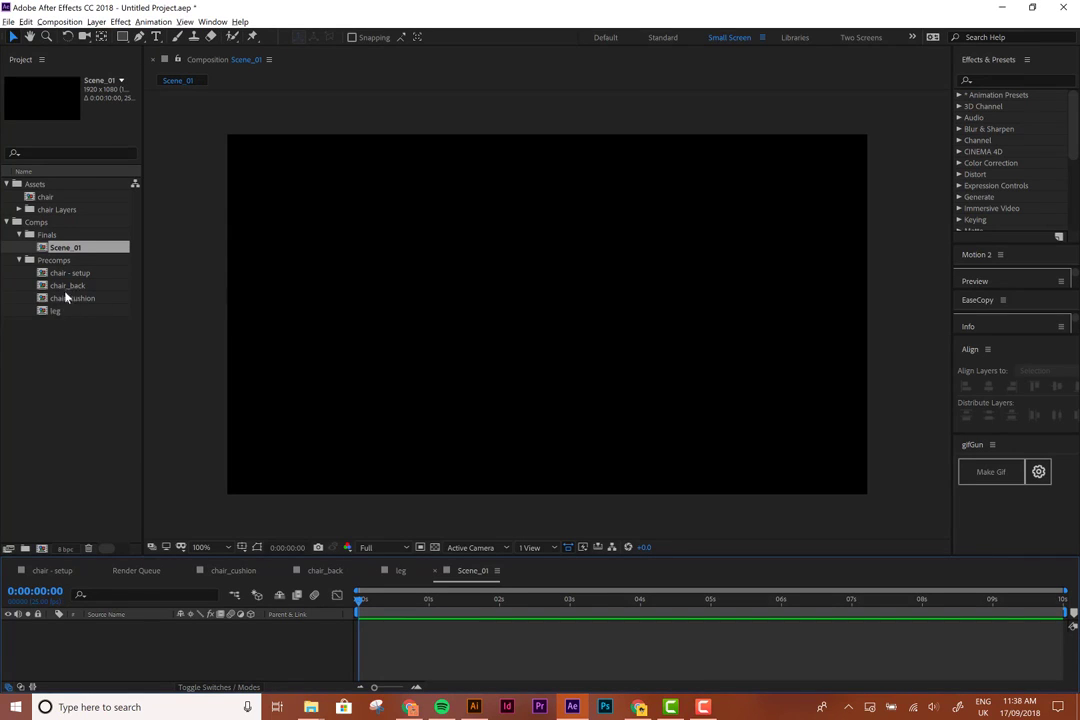
Place the chair - setup precomp in Scene_01 and make it a 3D layer with collapsed transformations
drag(66, 273, 524, 304)
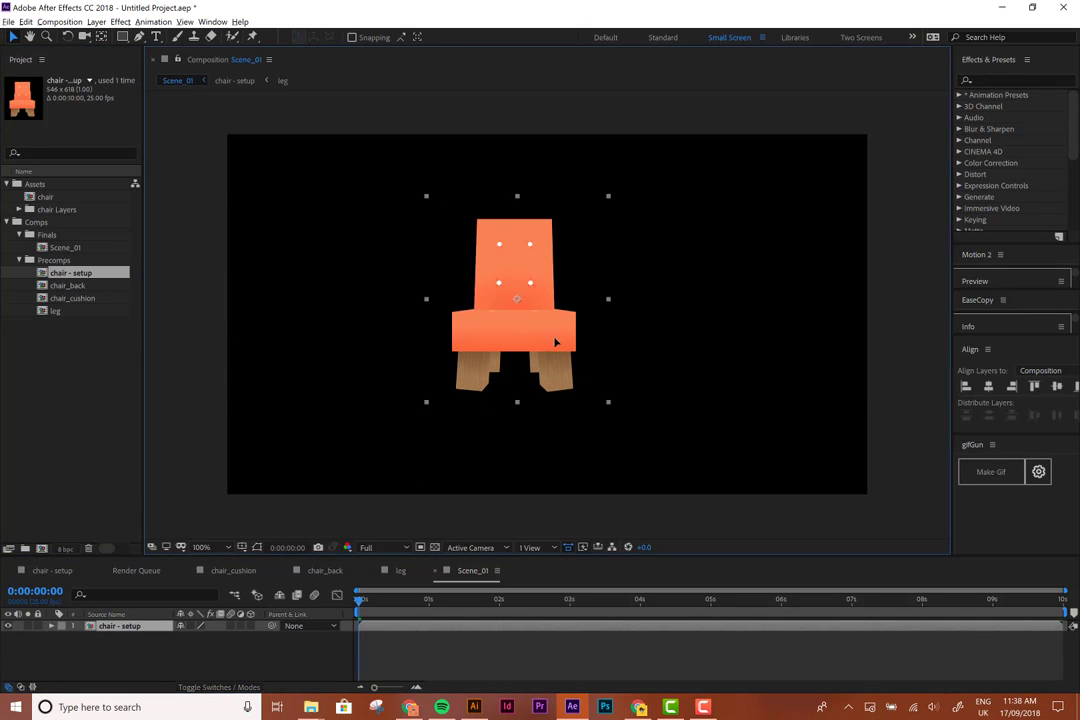
click(249, 626)
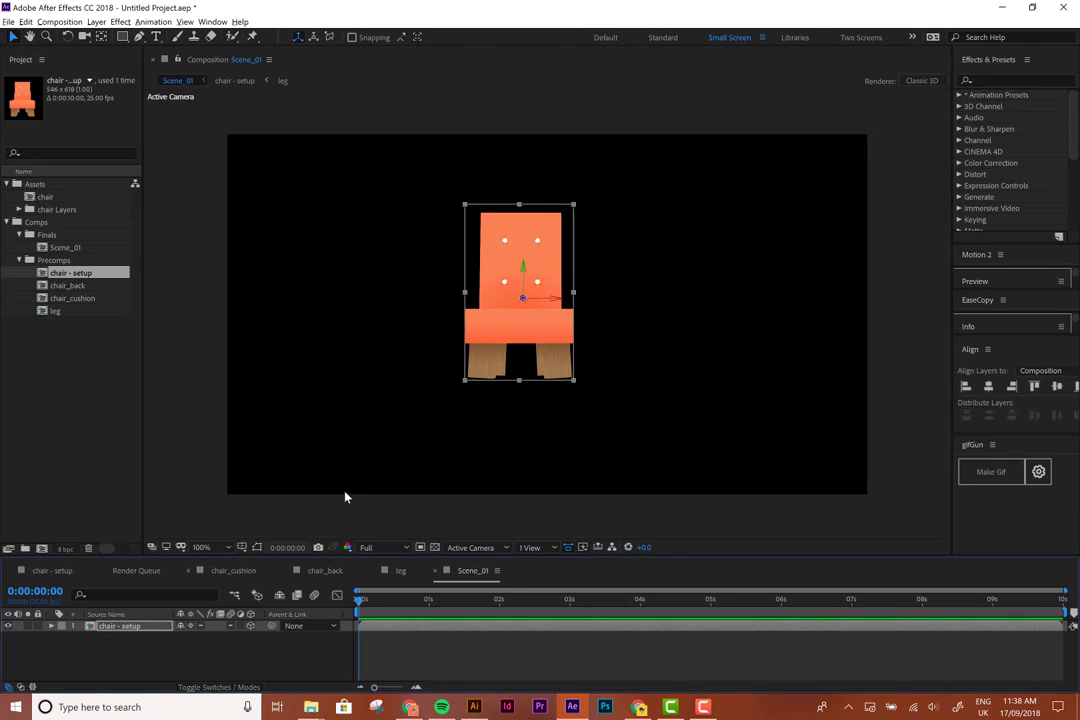
Switch off Collapse Transformations on the chair layer, compare it with the chair - setup composition, and switch it back on
click(190, 626)
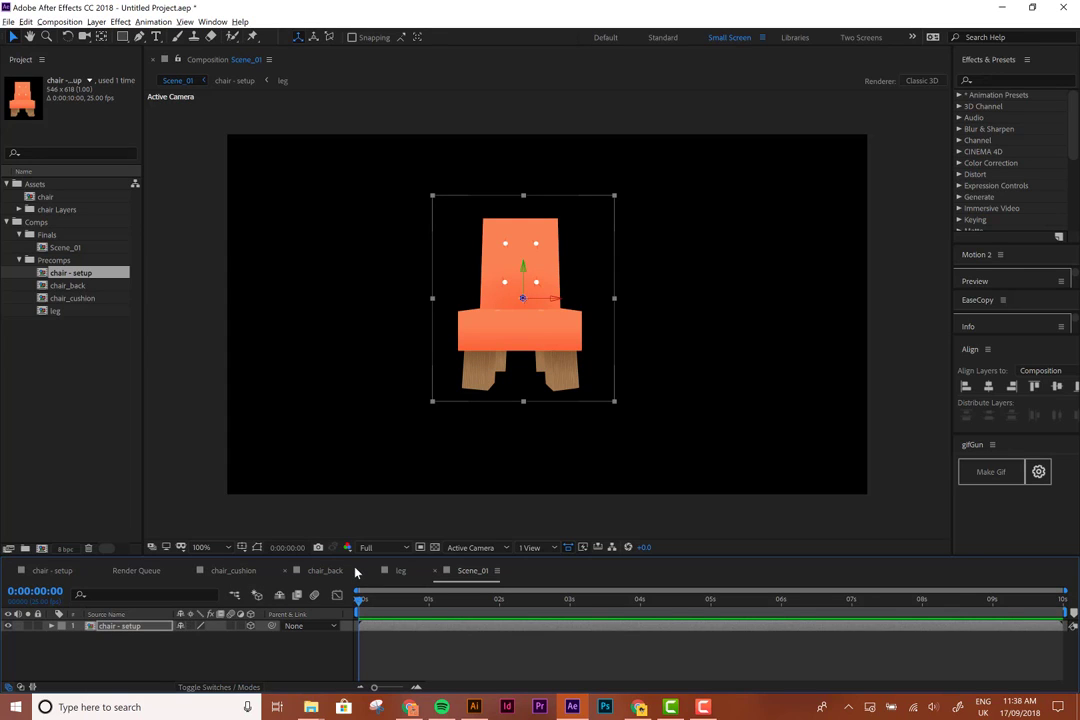
click(54, 571)
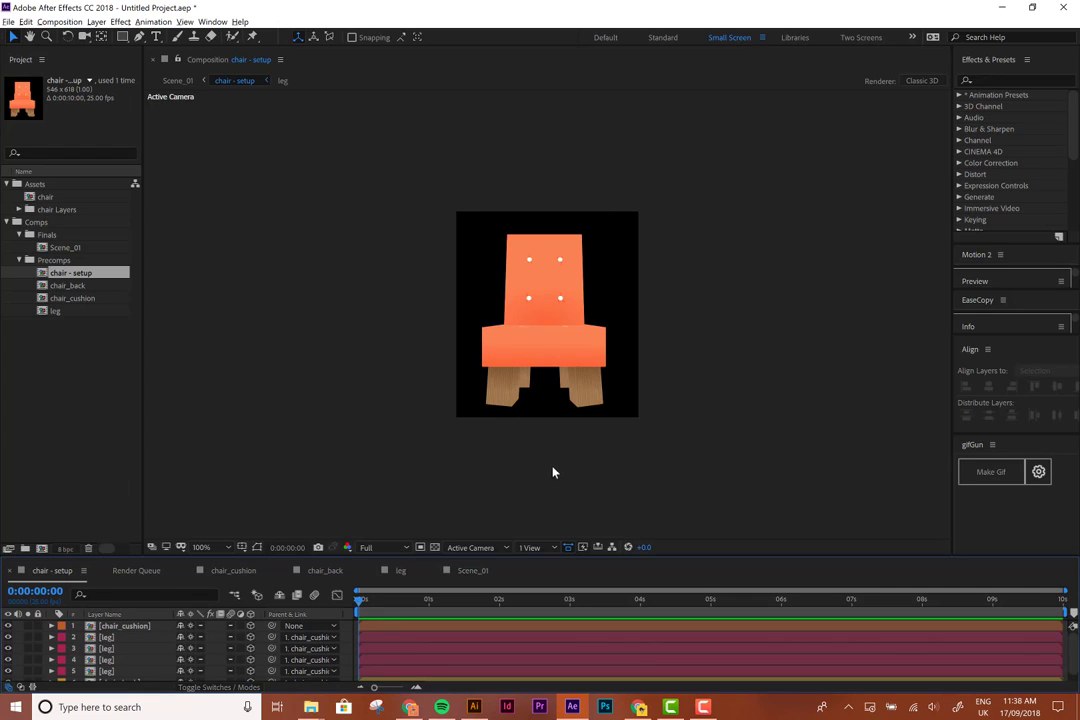
click(465, 572)
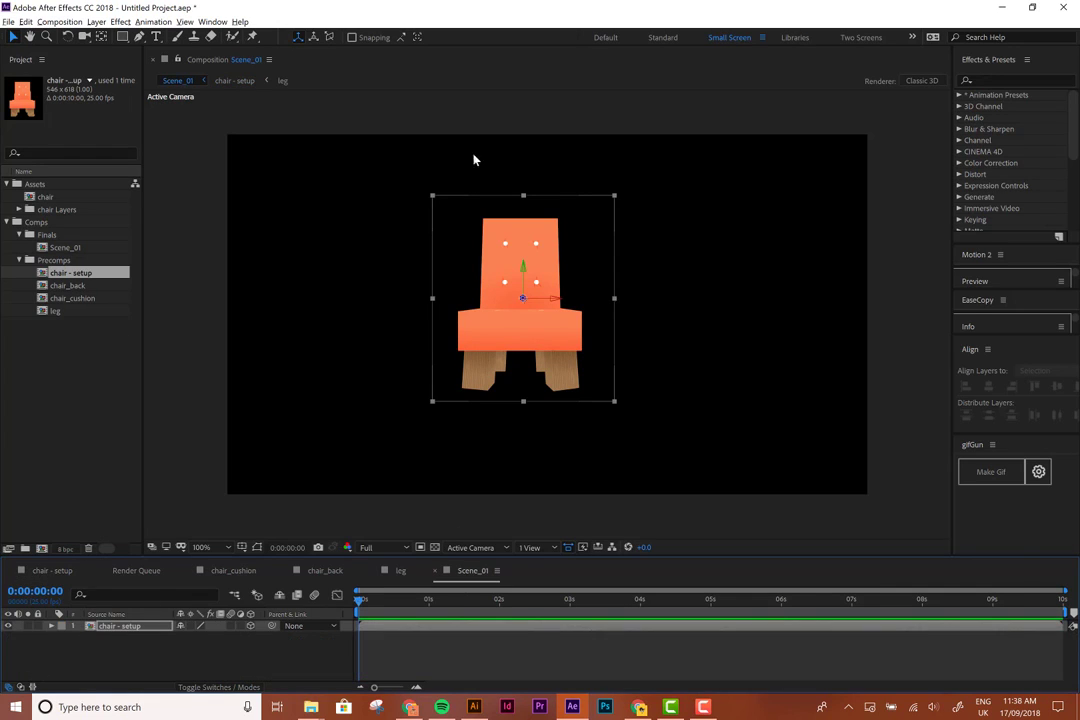
click(190, 627)
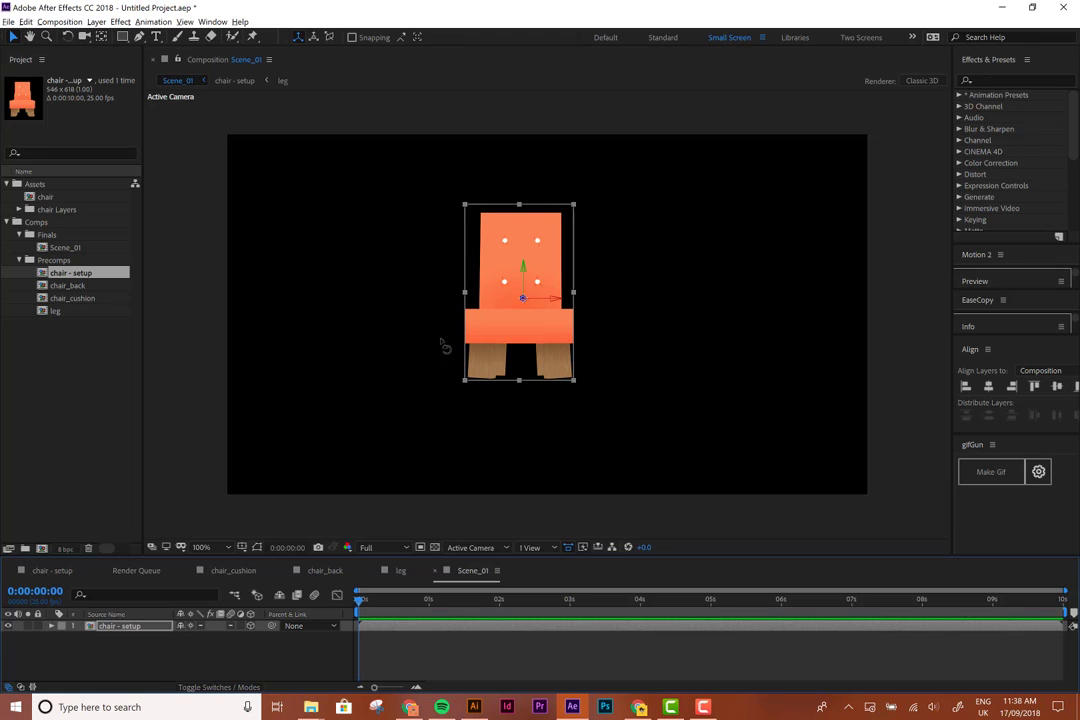
Test rotating the chair, and move its anchor point down to the base between the legs
key(w)
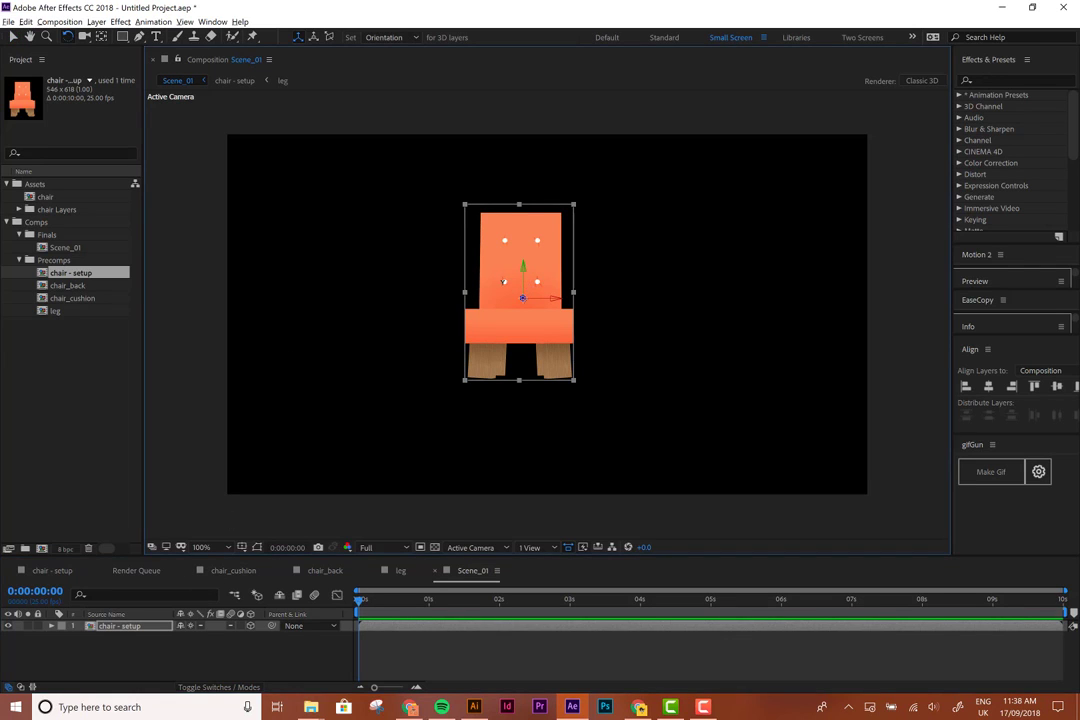
drag(440, 240, 446, 277)
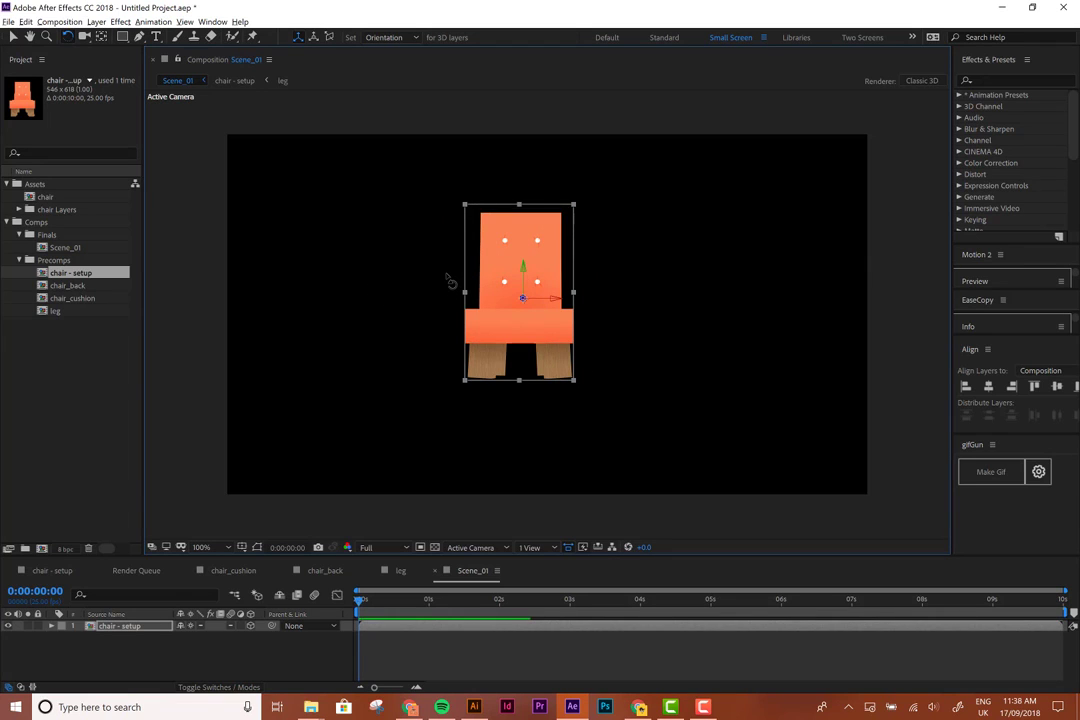
key(v)
mouse_move(523, 270)
mouse_down()
mouse_move(523, 425)
mouse_move(523, 286)
mouse_up()
drag(537, 353, 522, 378)
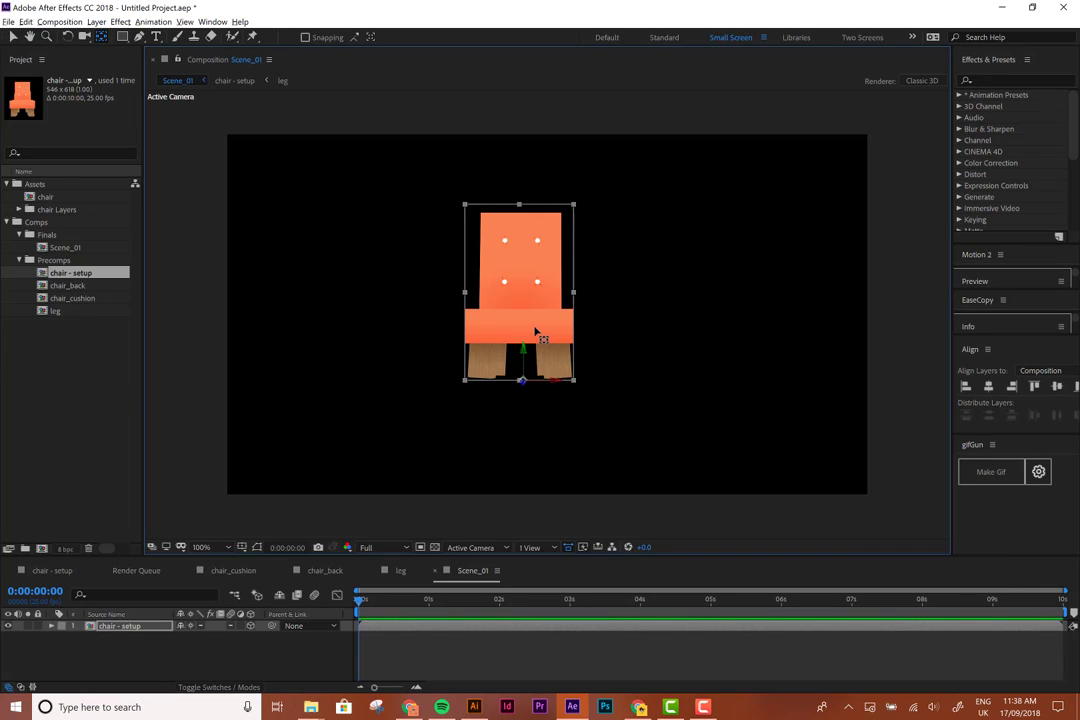
key(v)
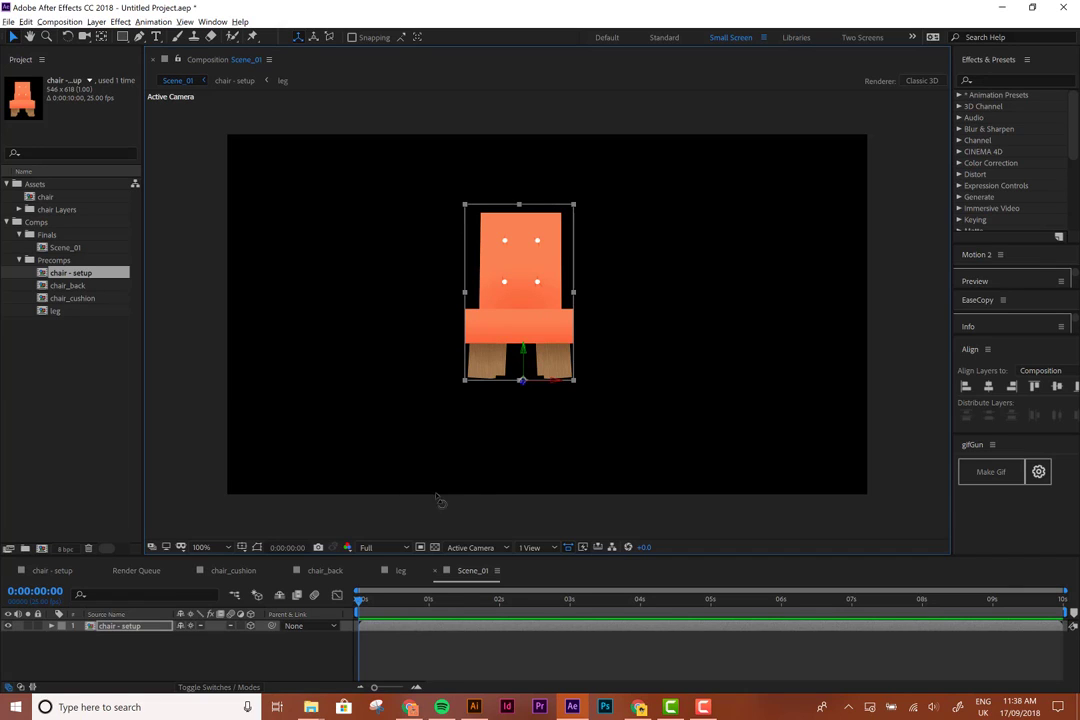
Rotate the chair about its Y axis so it faces diagonally to the right, and return to the Selection tool
key(w)
drag(522, 378, 512, 372)
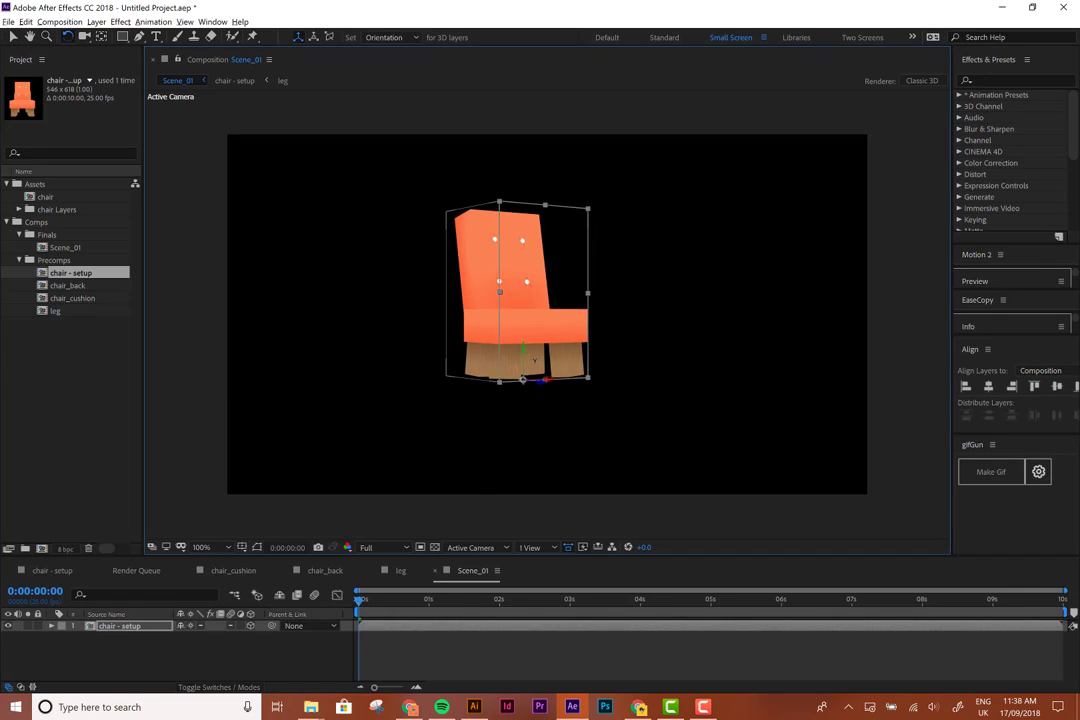
key(v)
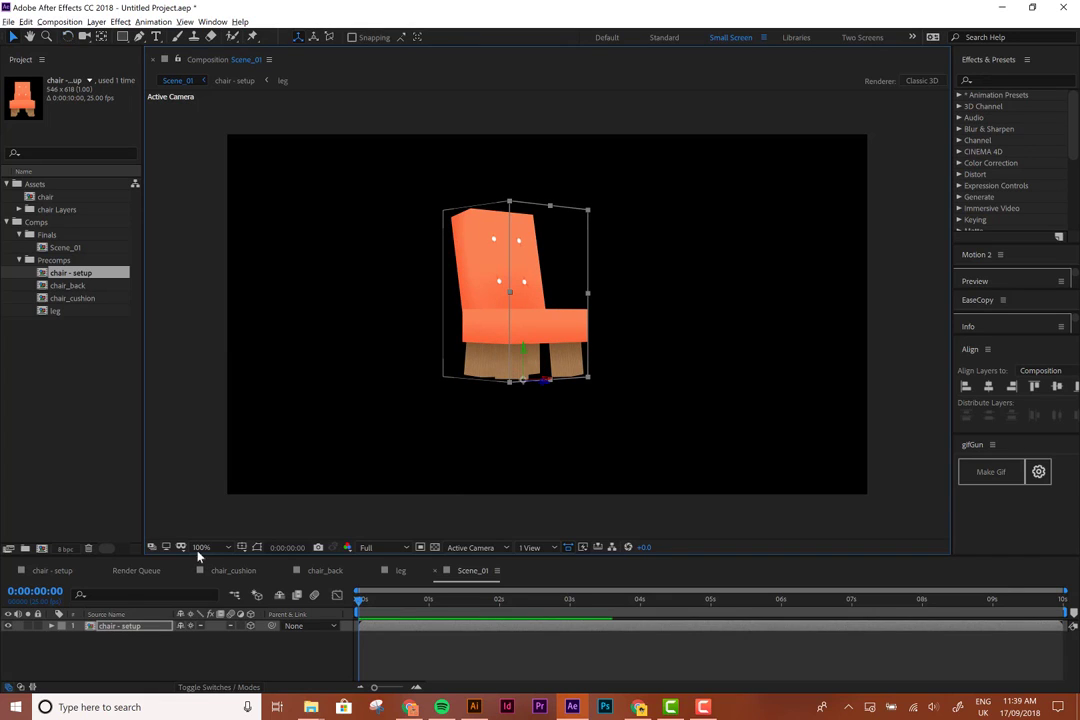
Make a duplicate of the chair to the right of the original and scale the copy to 82%
key(ctrl+d)
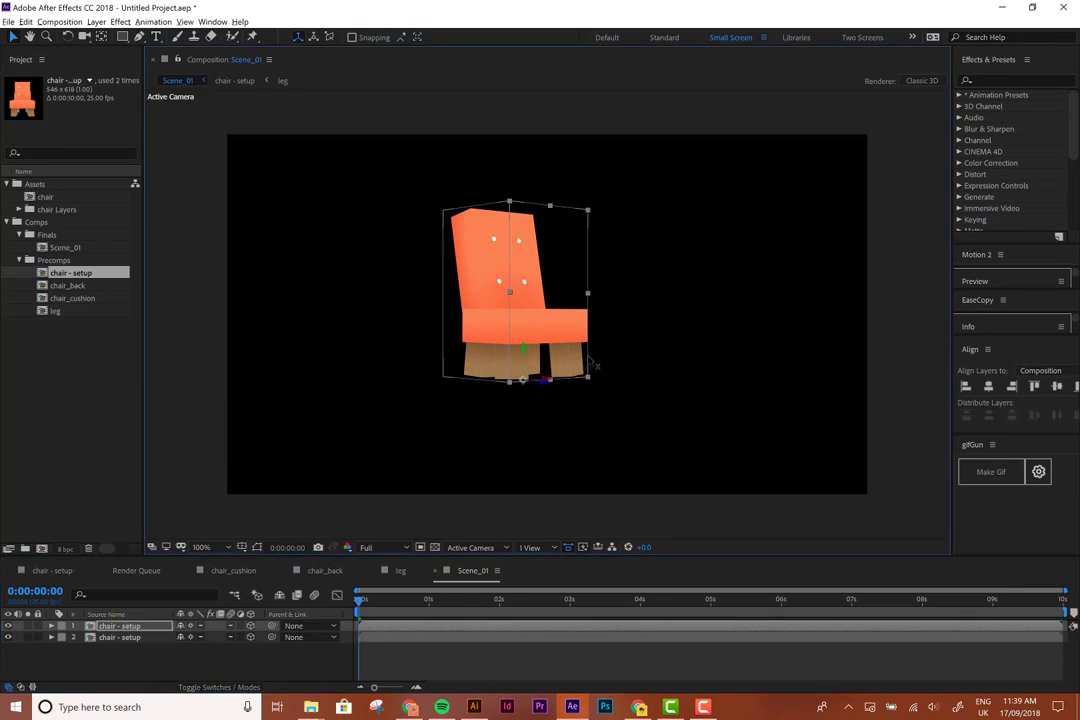
drag(594, 342, 657, 338)
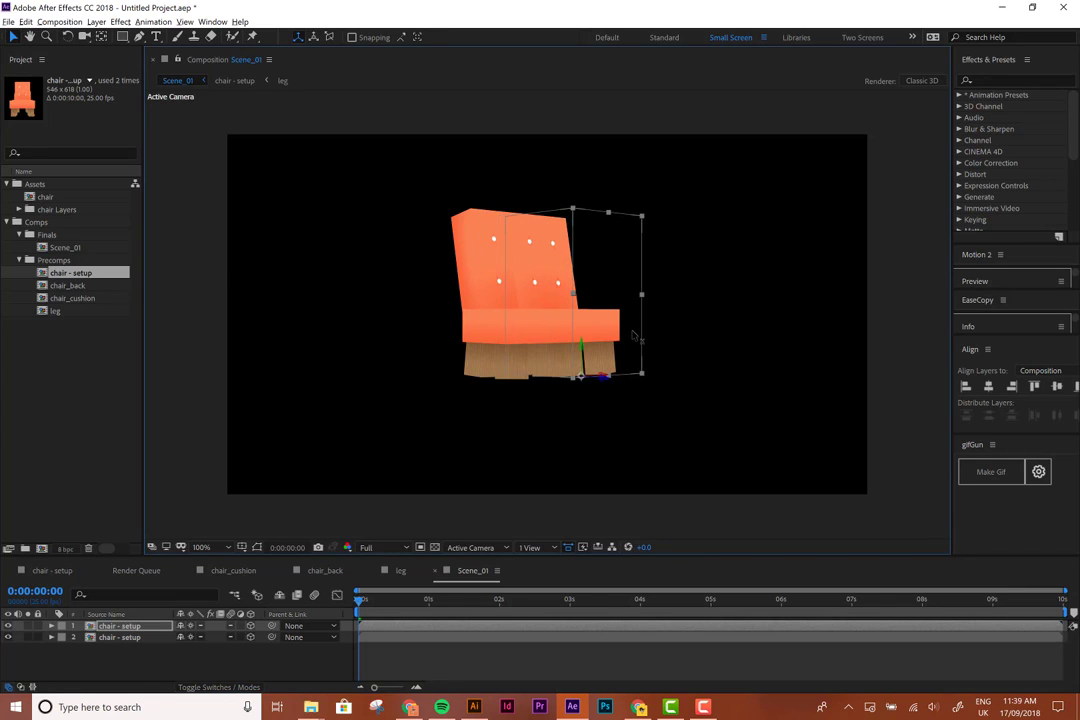
key(a)
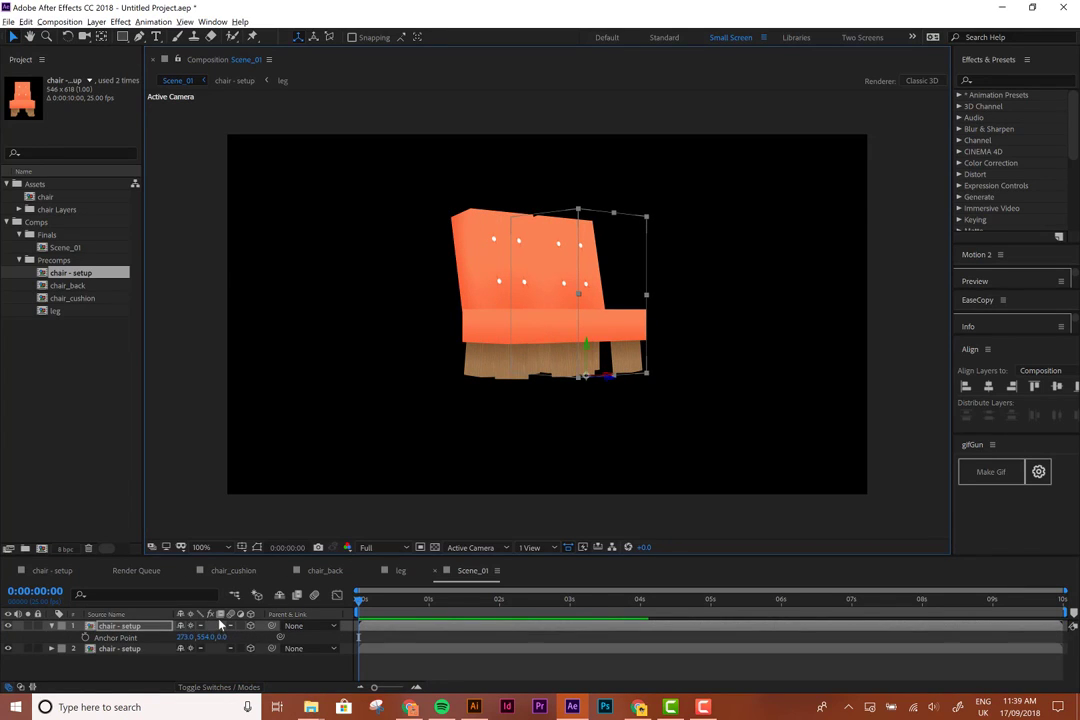
key(s)
drag(220, 637, 211, 637)
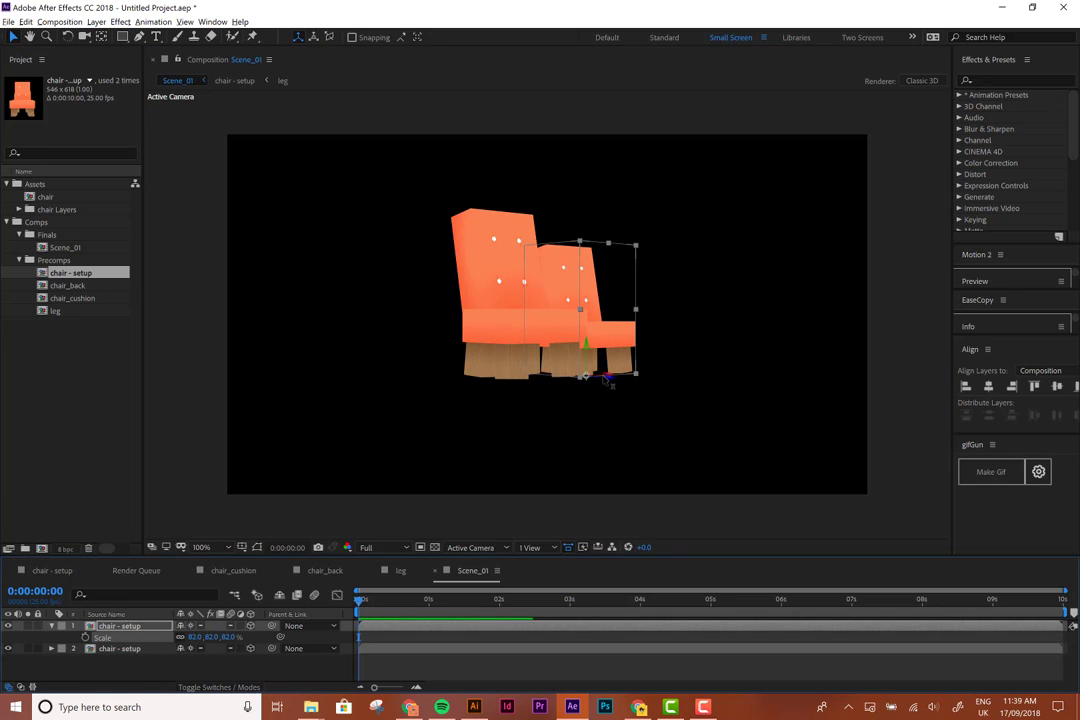
Move the smaller chair further right, clear of the first one, and turn it about its Y axis to face more forward
drag(621, 383, 636, 383)
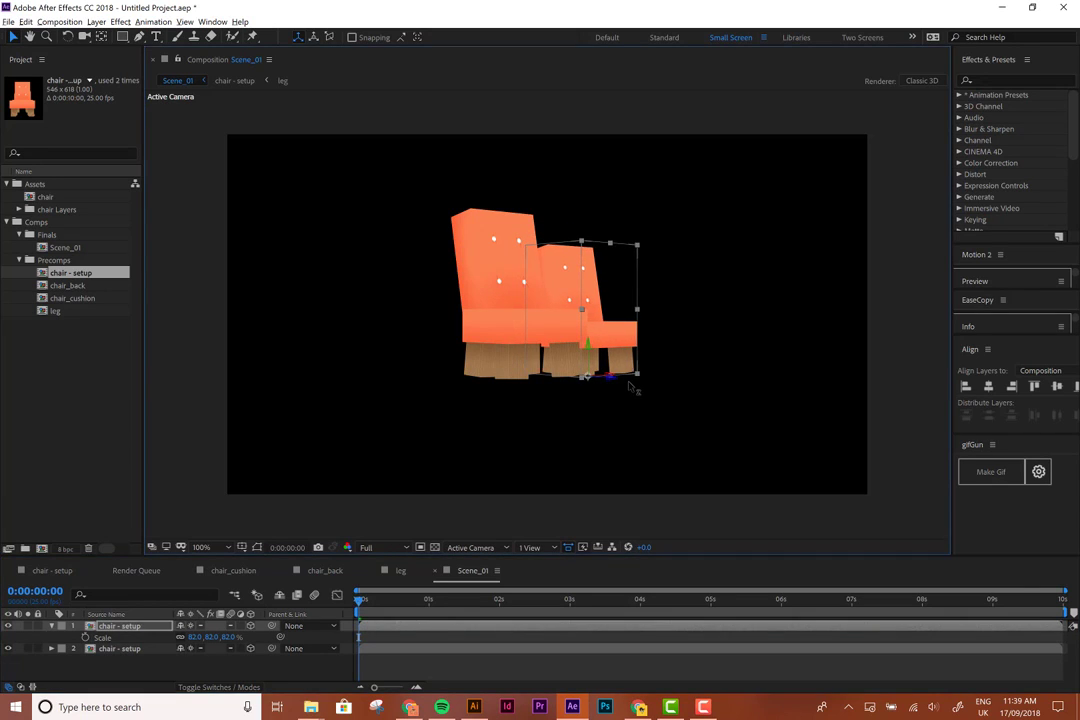
key(w)
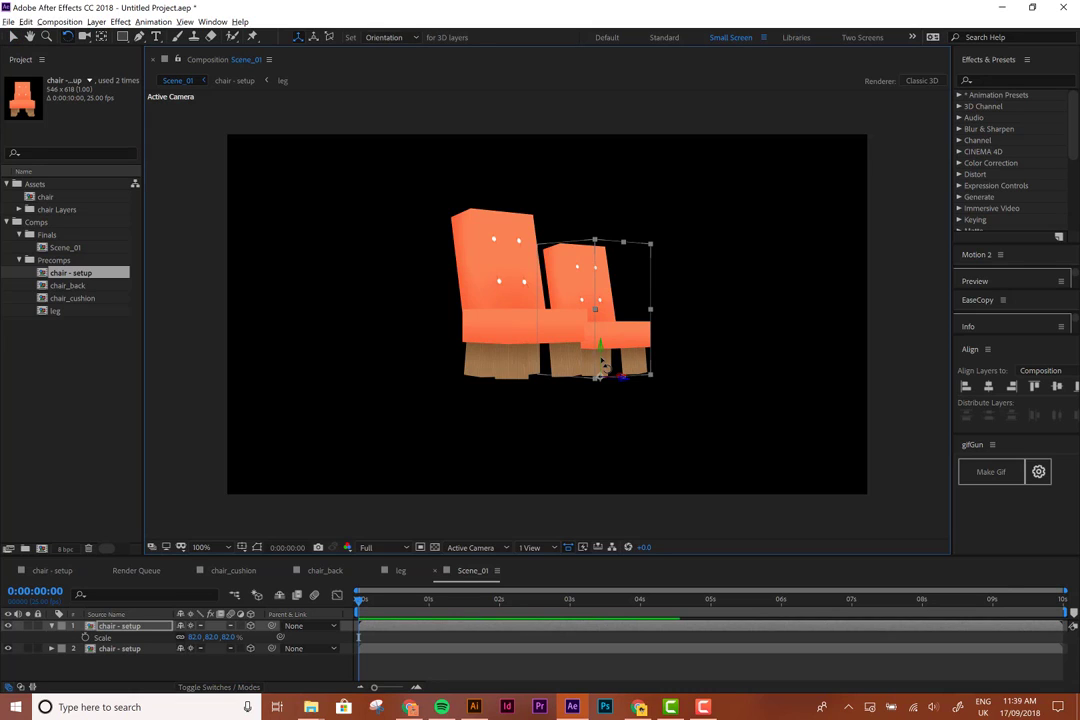
drag(594, 358, 632, 374)
key(v)
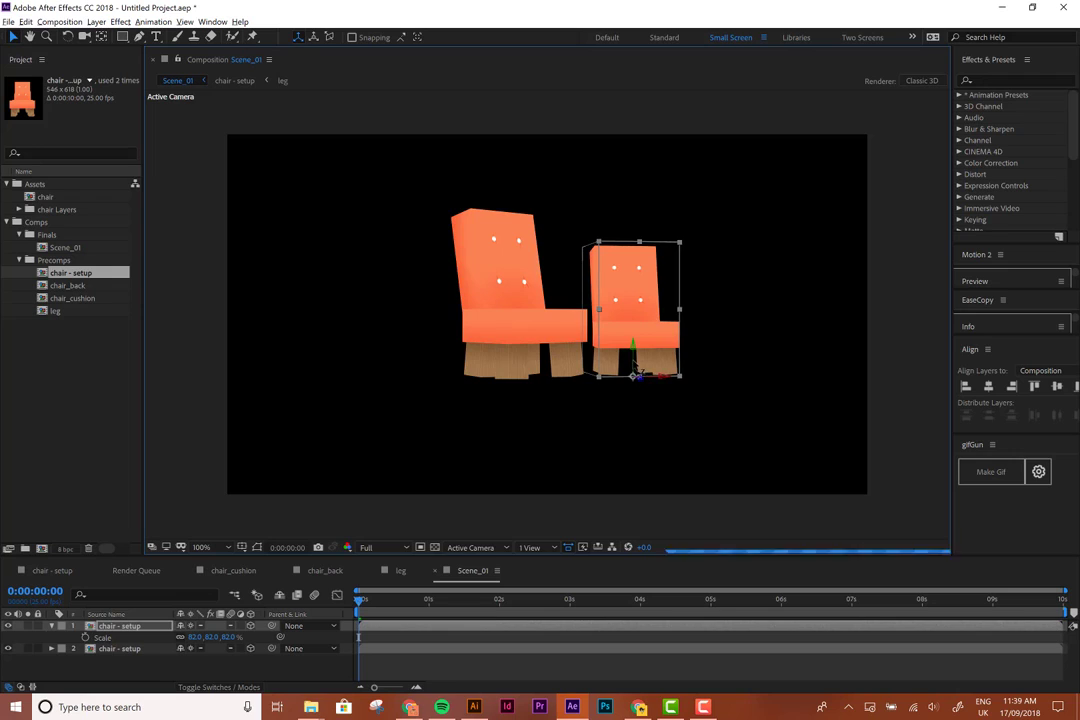
Rotate the smaller chair about its Y axis to face straight forward, and nudge it slightly right of the larger chair
key(w)
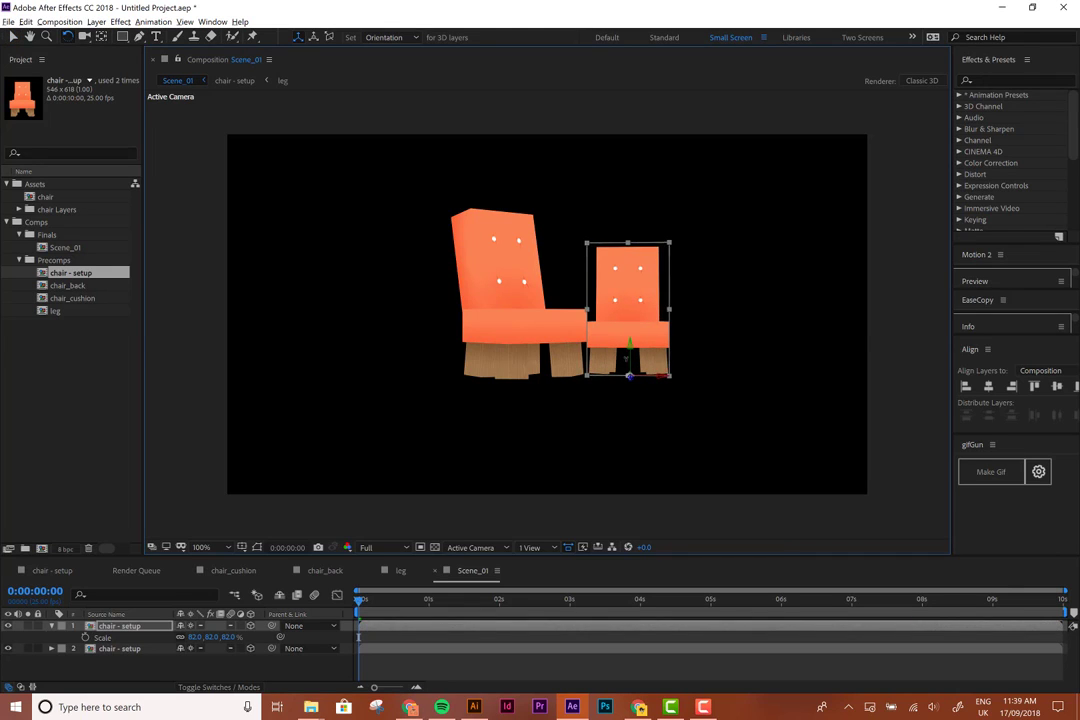
key(v)
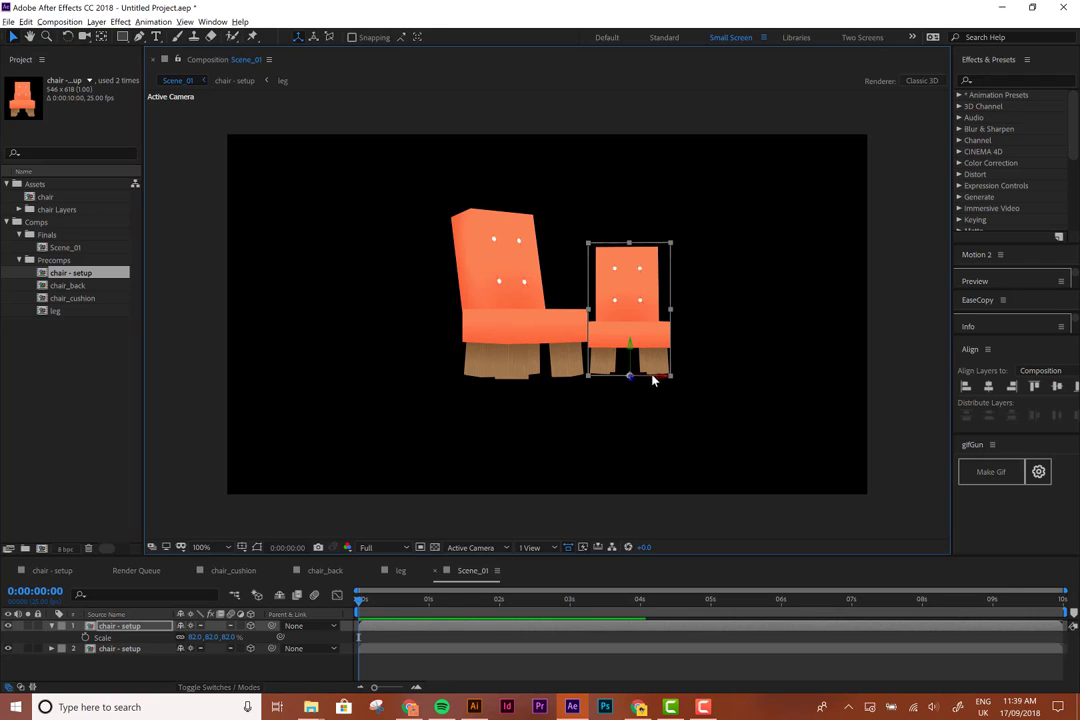
key(shift+Right)
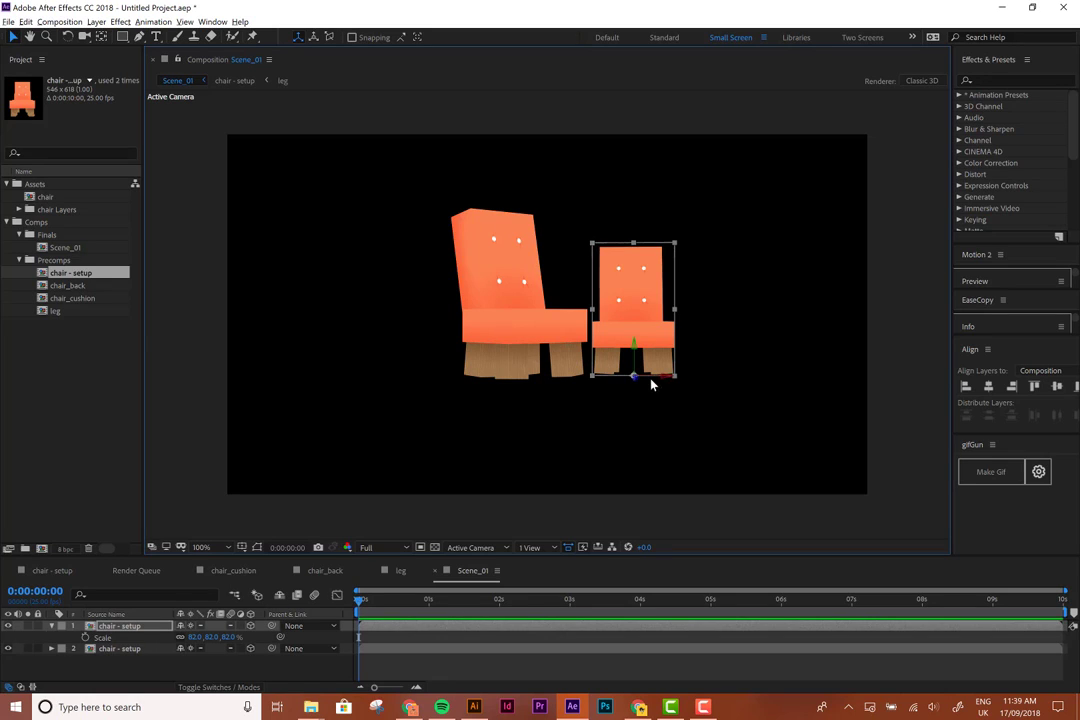
Parent the smaller chair layer to the larger chair layer
shift+click(512, 316)
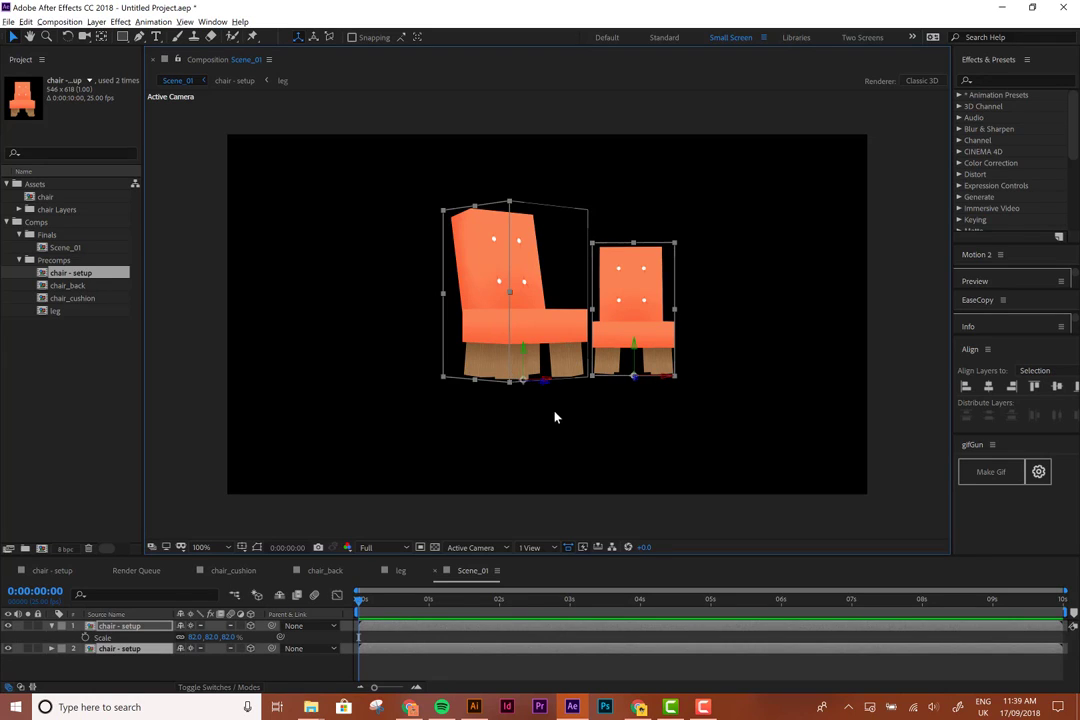
drag(270, 624, 140, 651)
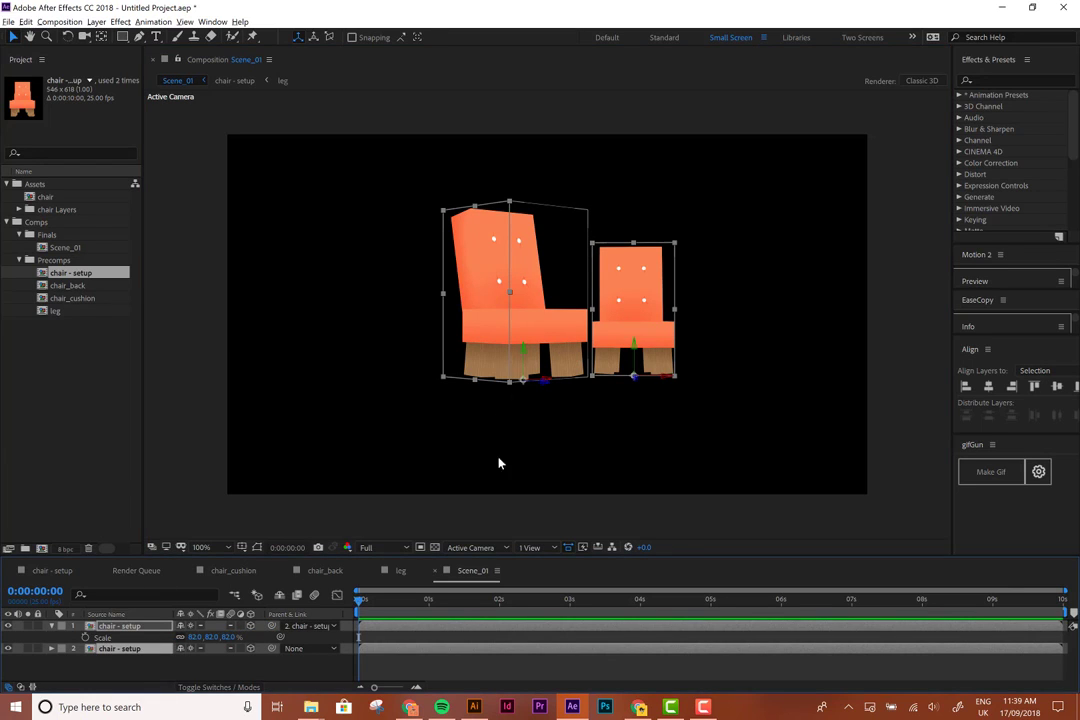
Test rotating the larger chair with its parented copy, undo the rotation and return to the Selection tool
click(442, 296)
key(w)
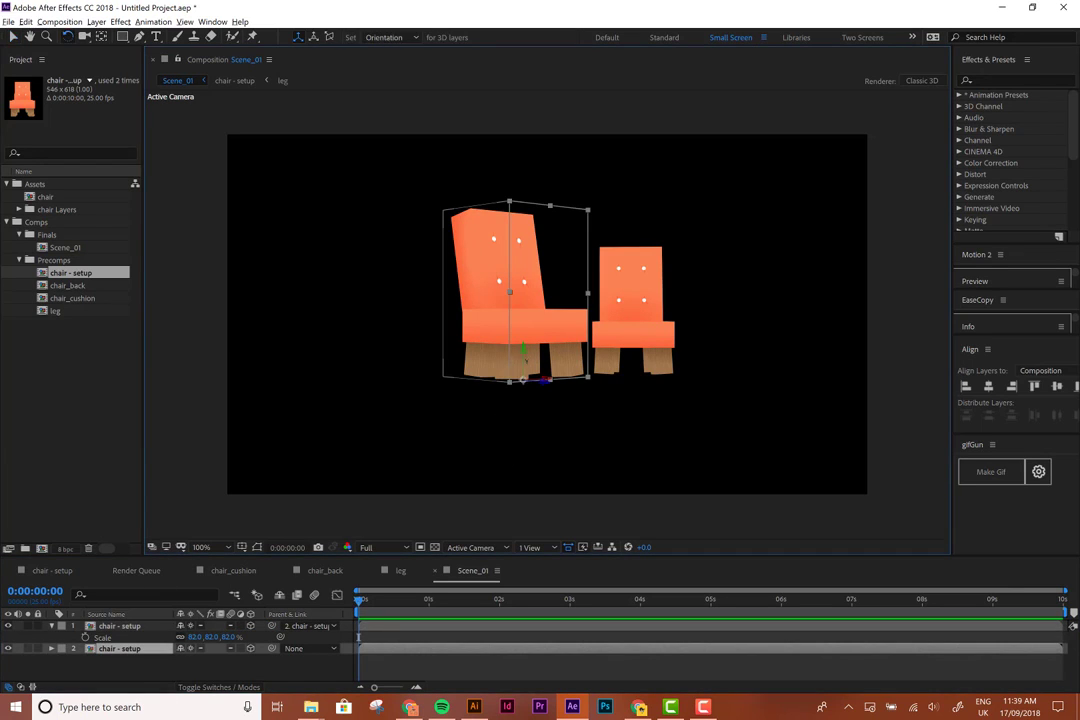
drag(500, 300, 646, 350)
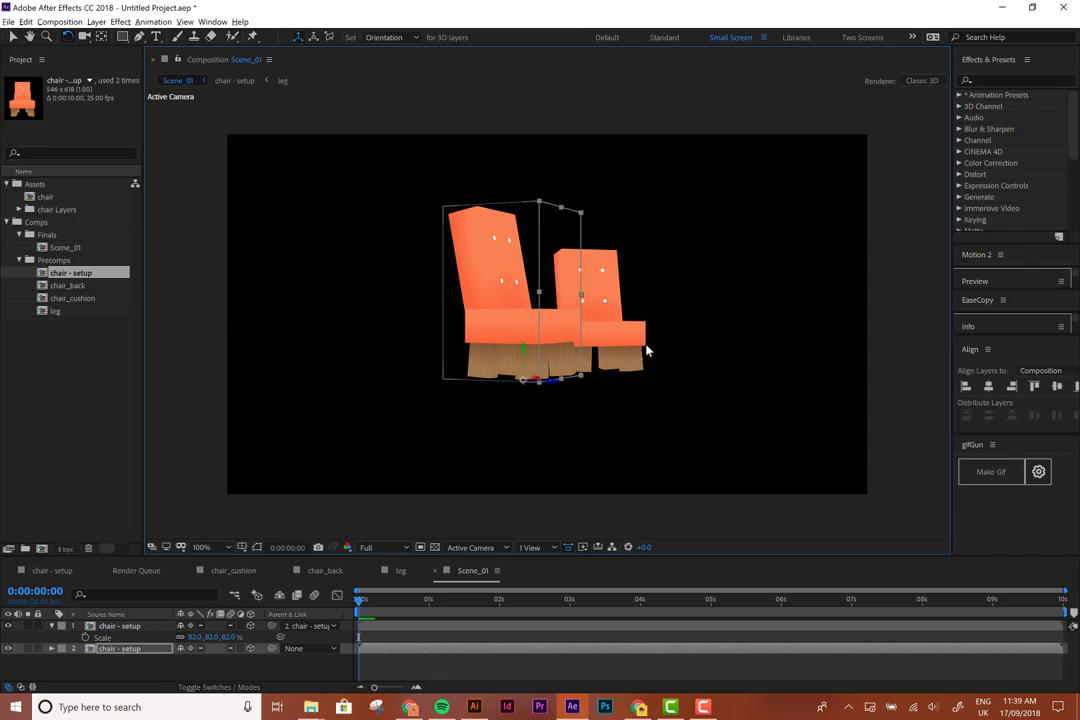
key(ctrl+z)
key(v)
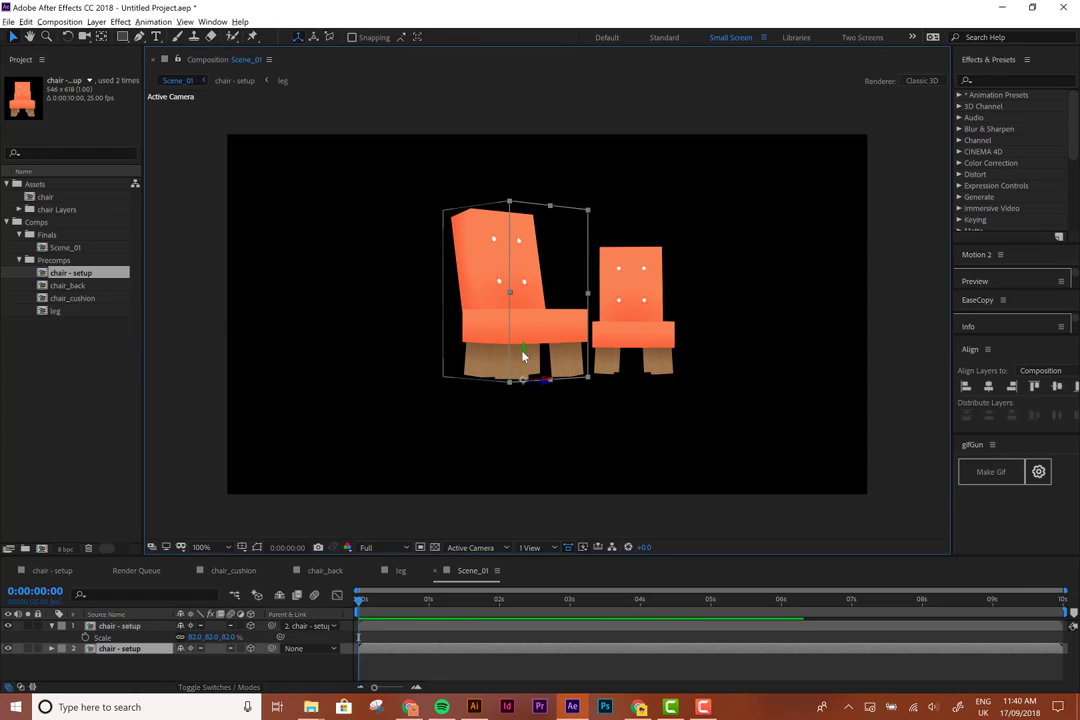
Move the larger chair, with its parented copy, toward the lower-left part of the frame and clear the selection
drag(527, 368, 430, 440)
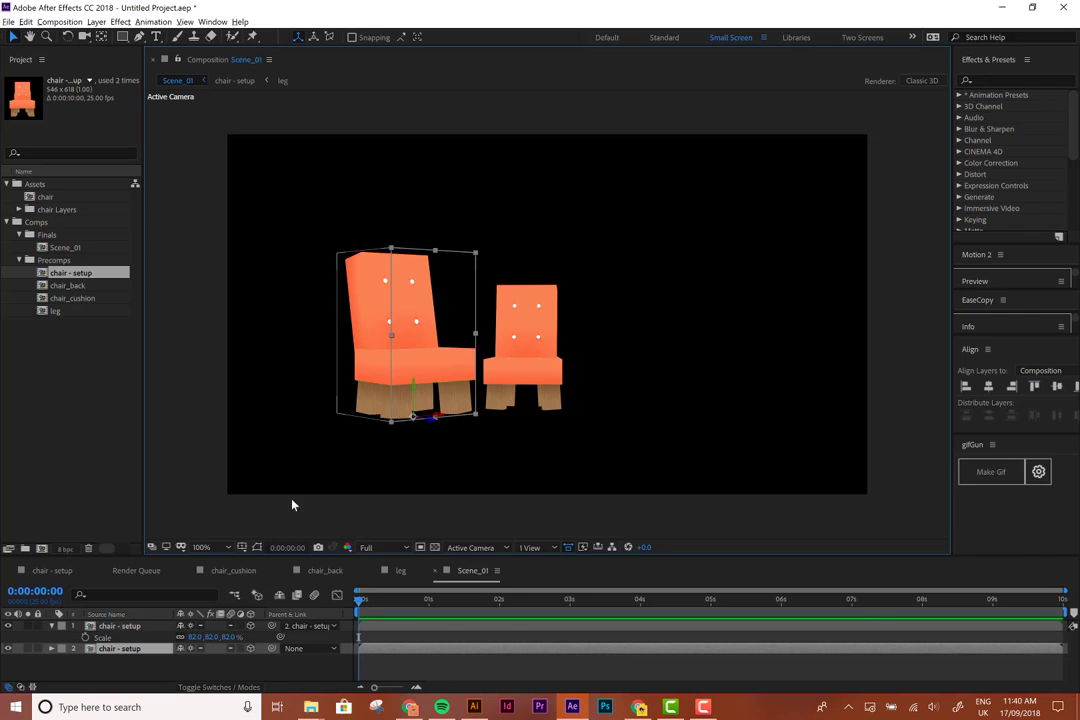
click(518, 306)
click(561, 248)
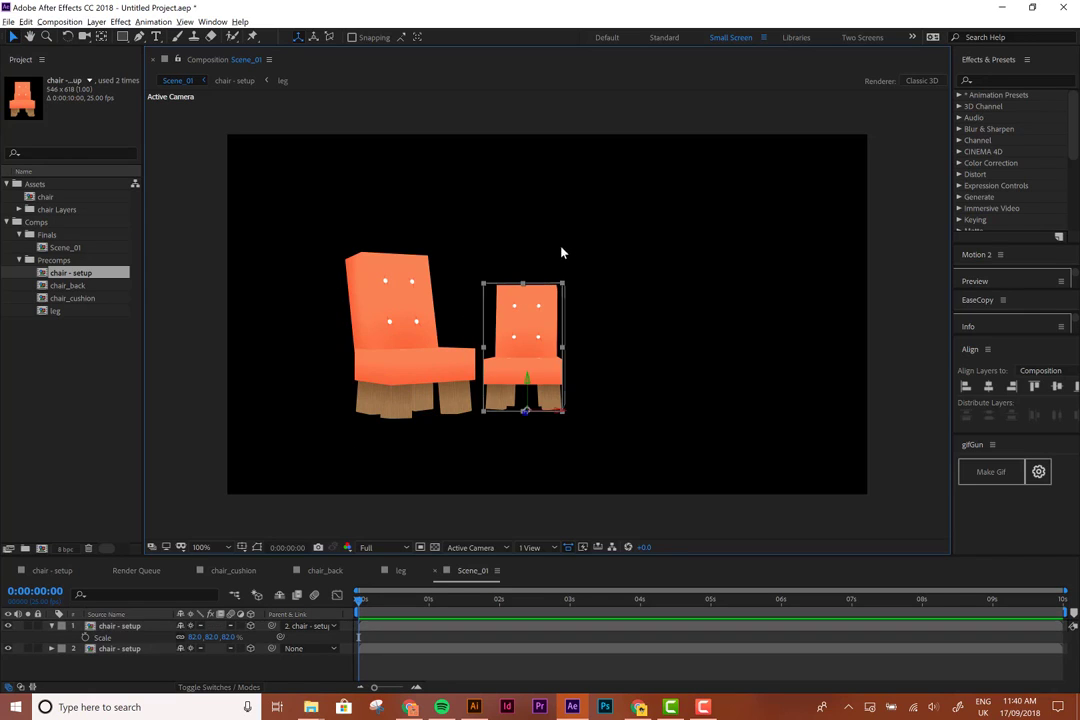
drag(508, 212, 502, 185)
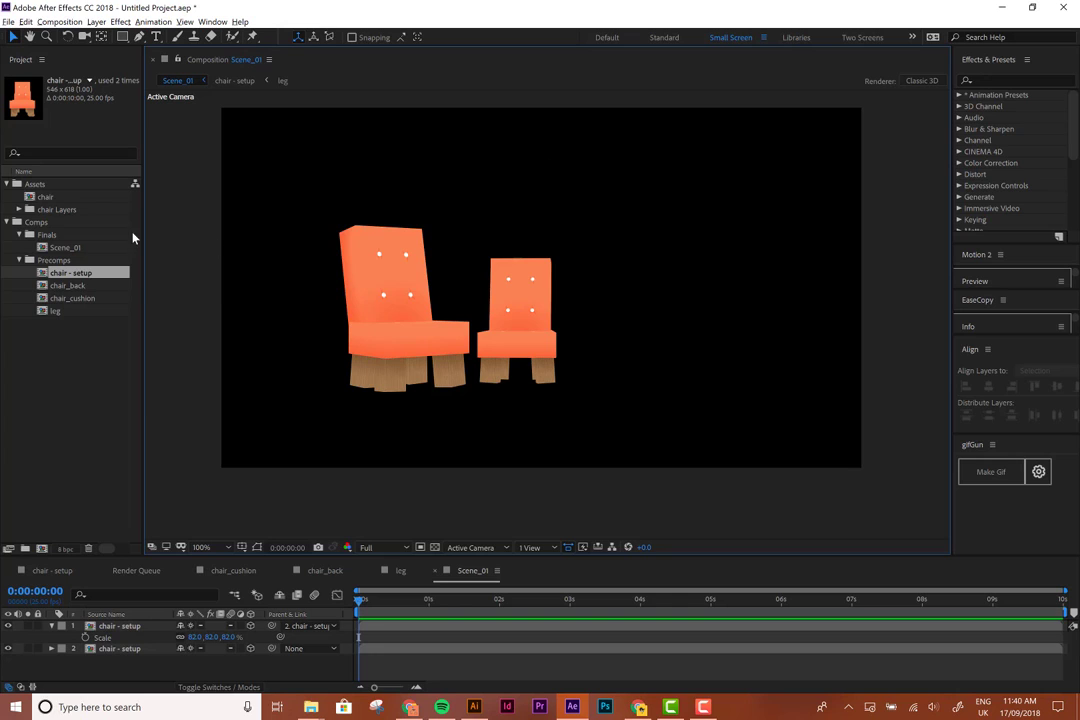
click(86, 345)
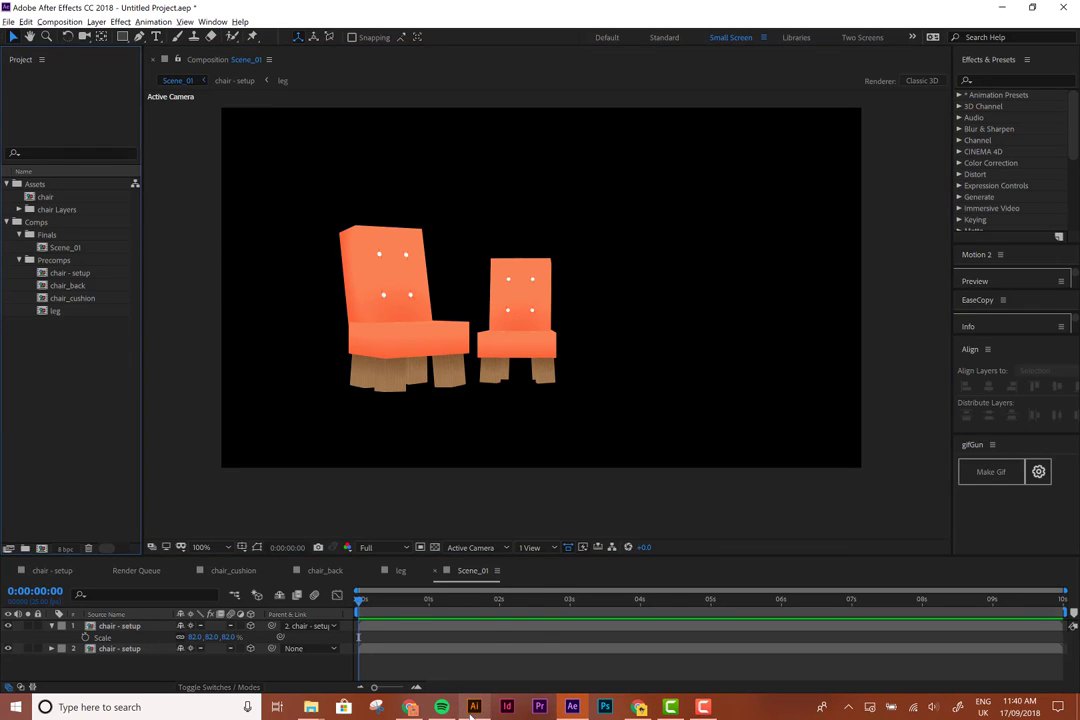
Switch to Illustrator and open the recent file room.ai
click(474, 707)
click(37, 10)
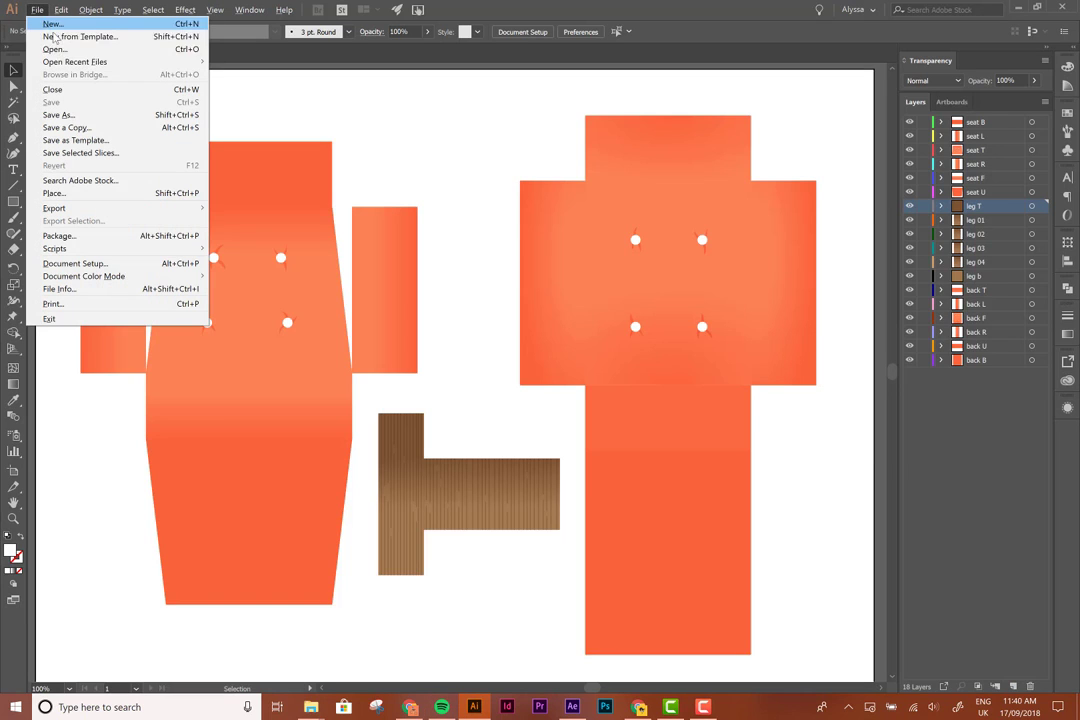
mouse_move(75, 62)
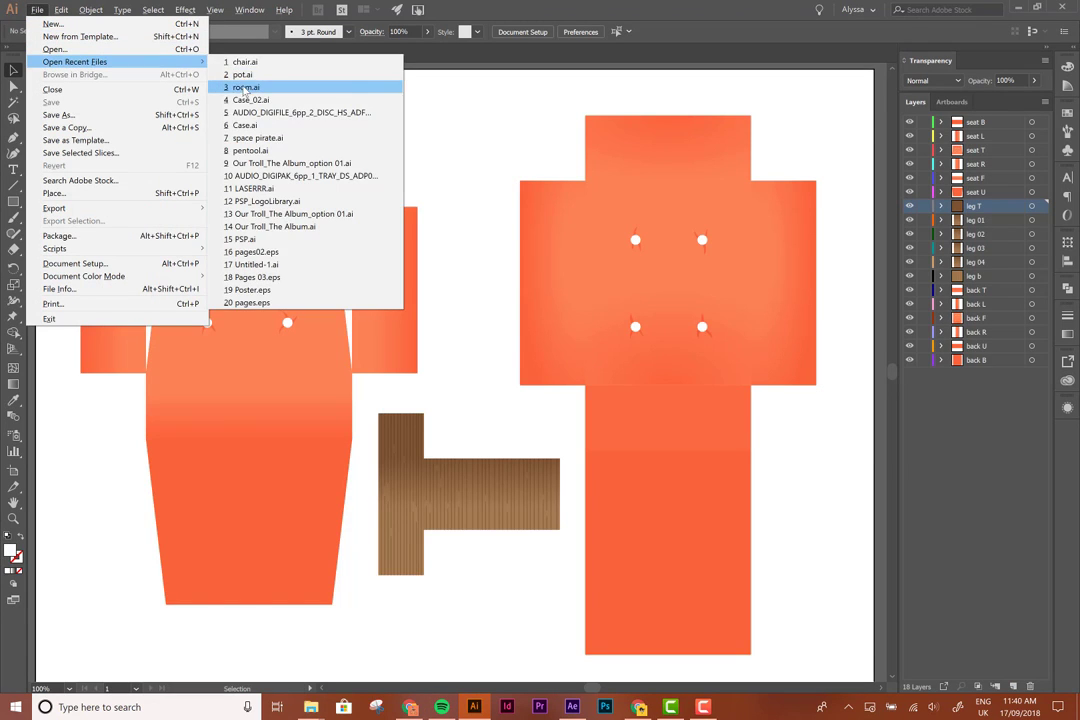
click(245, 88)
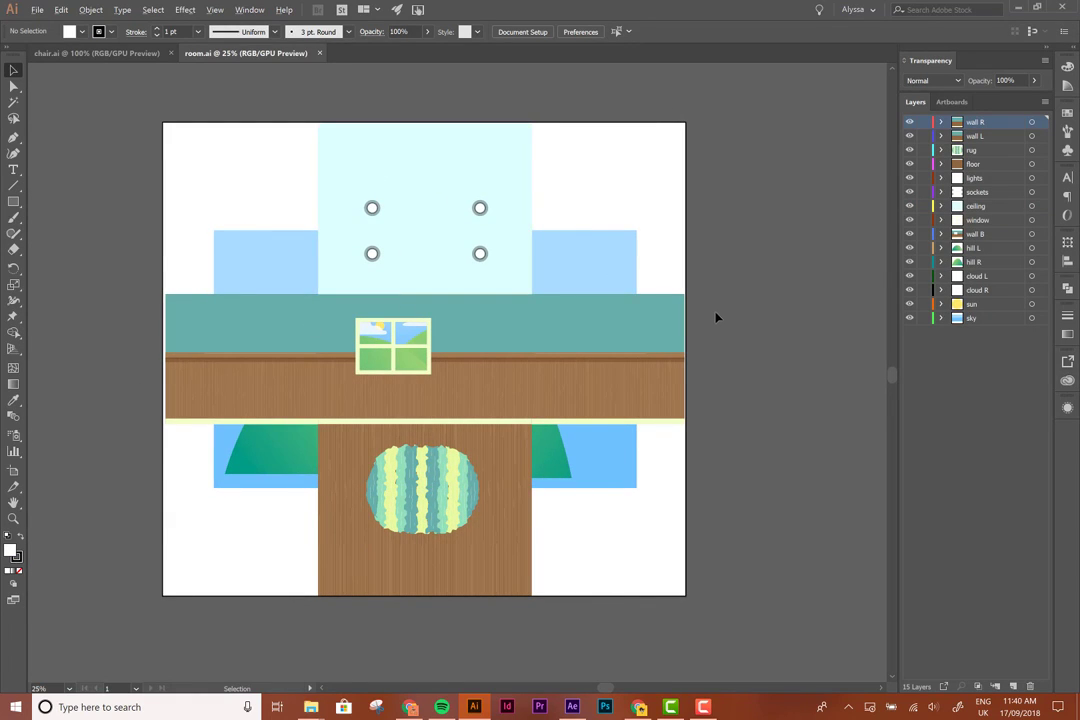
Examine which artwork belongs to the wall R, wall L, wall B, floor and rug layers
click(1032, 122)
click(1032, 135)
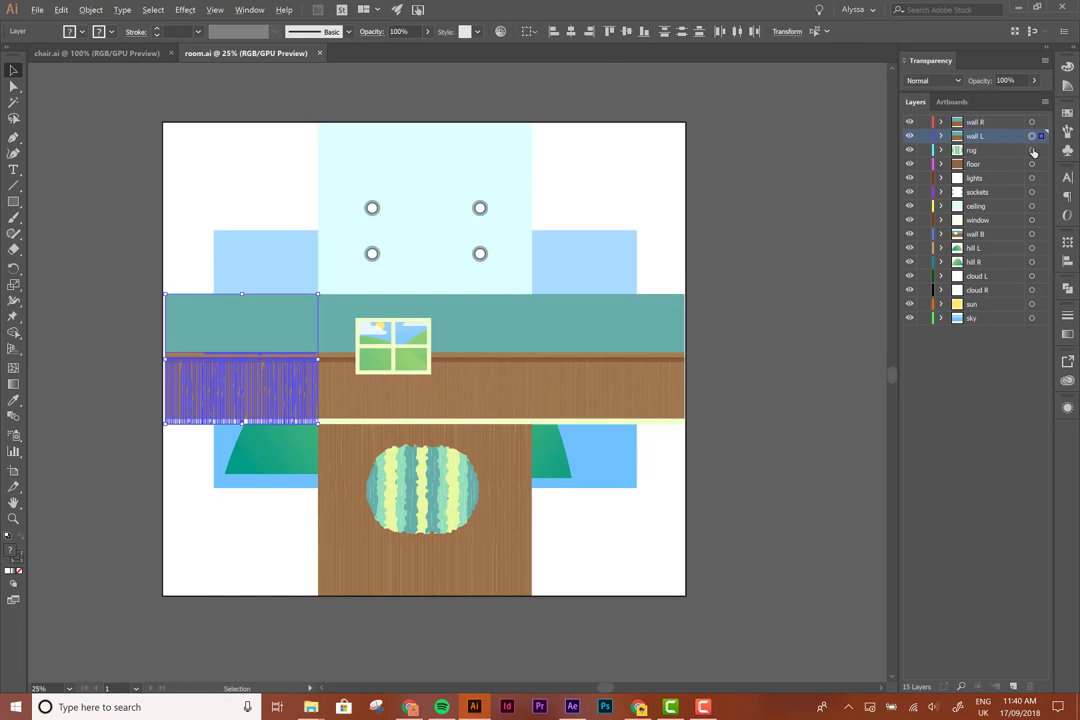
click(1032, 234)
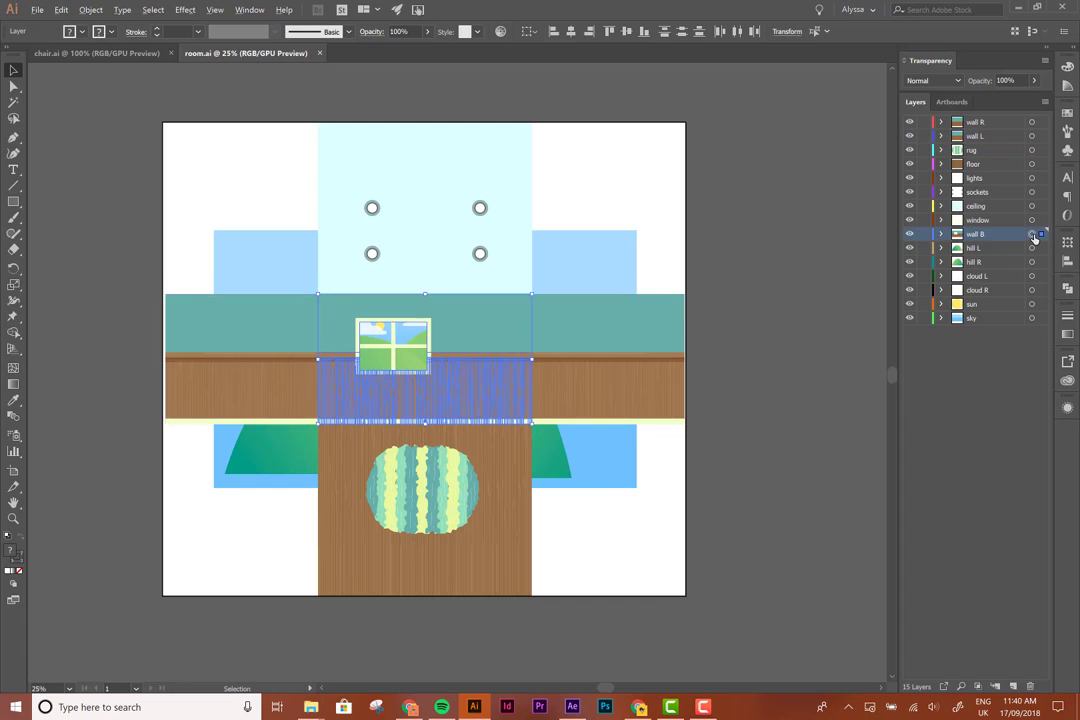
click(1032, 163)
click(1032, 150)
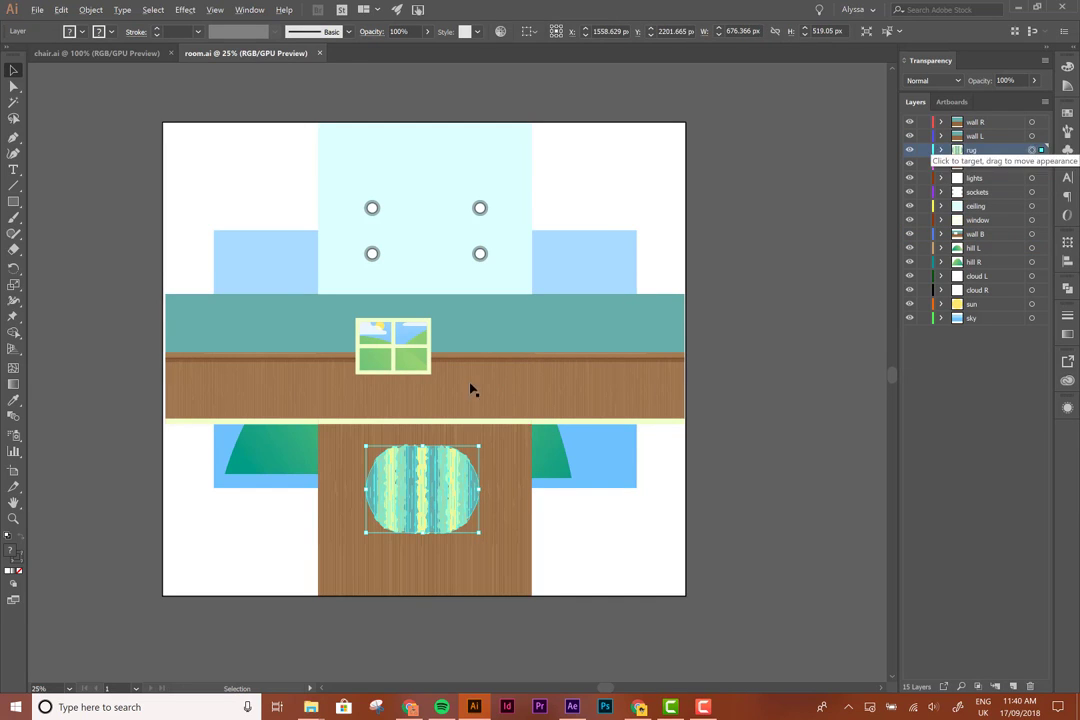
click(656, 231)
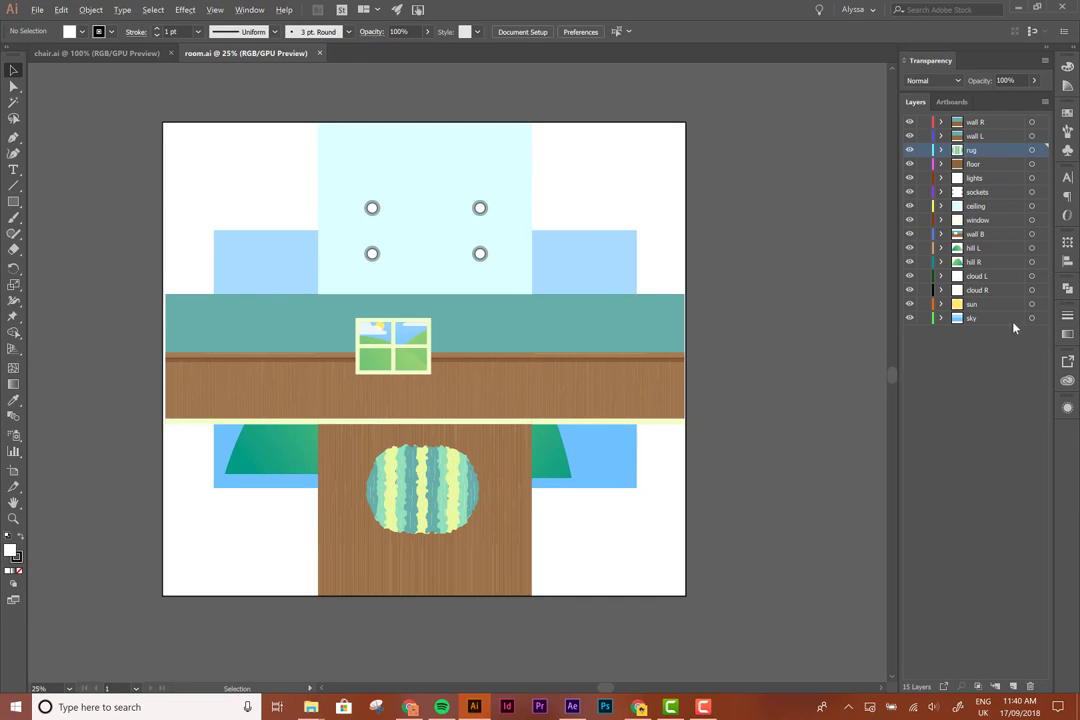
Examine the sky, cloud R, cloud L and hill R layers that form the view behind the window
click(977, 317)
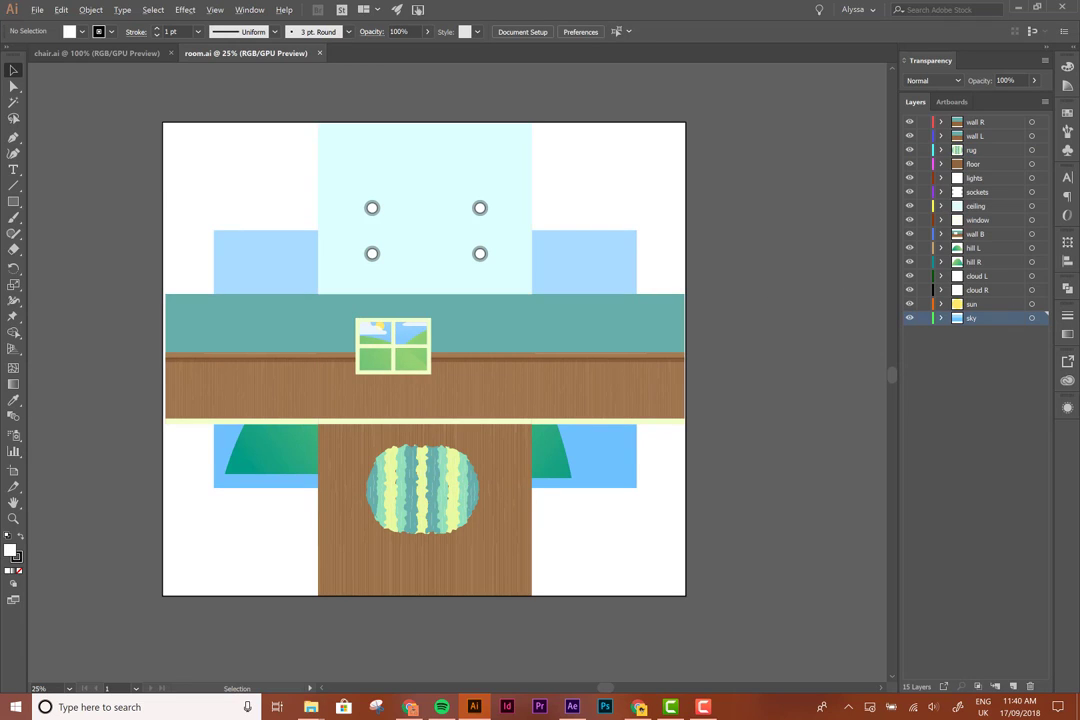
click(1032, 318)
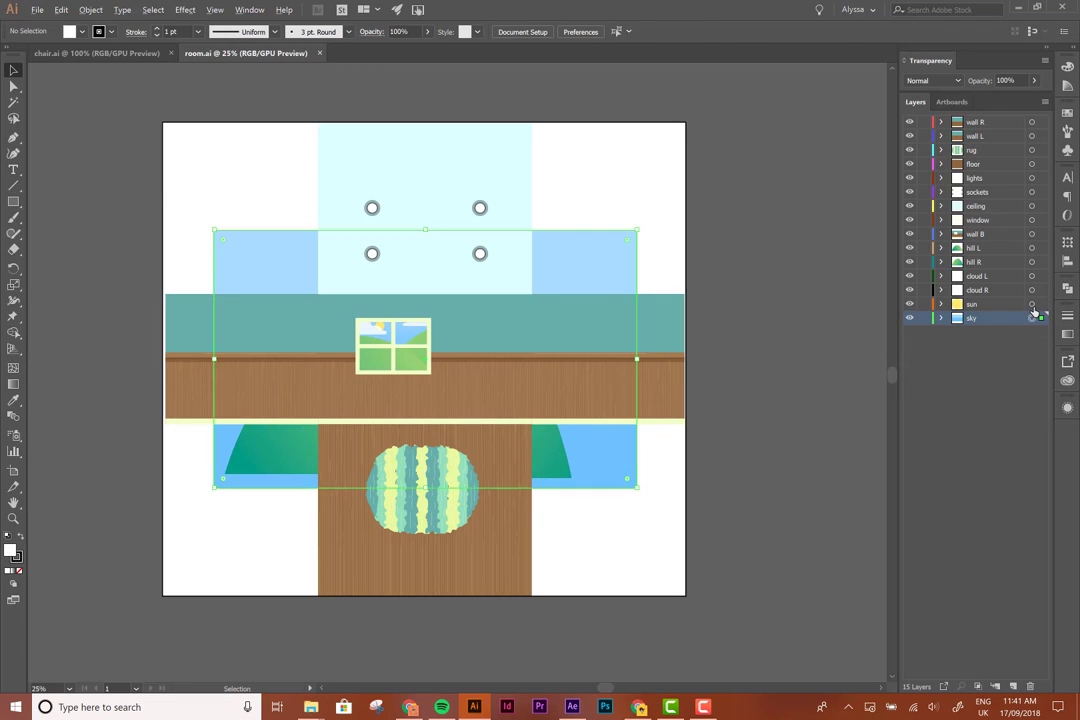
click(1032, 289)
click(1031, 276)
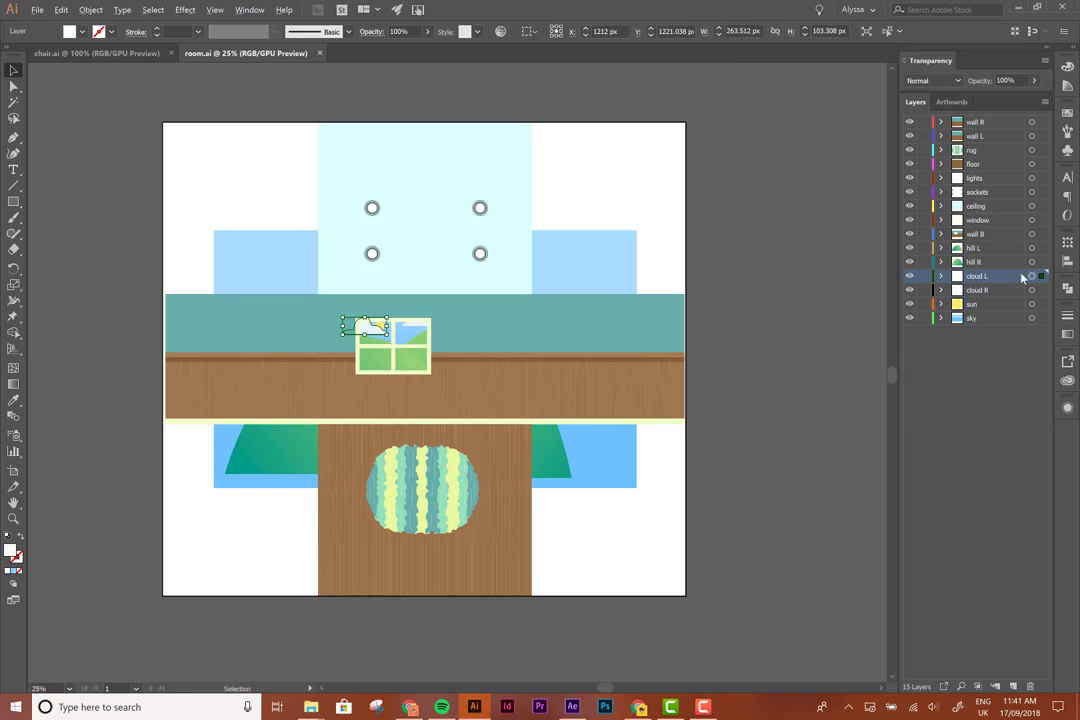
click(1021, 263)
click(706, 258)
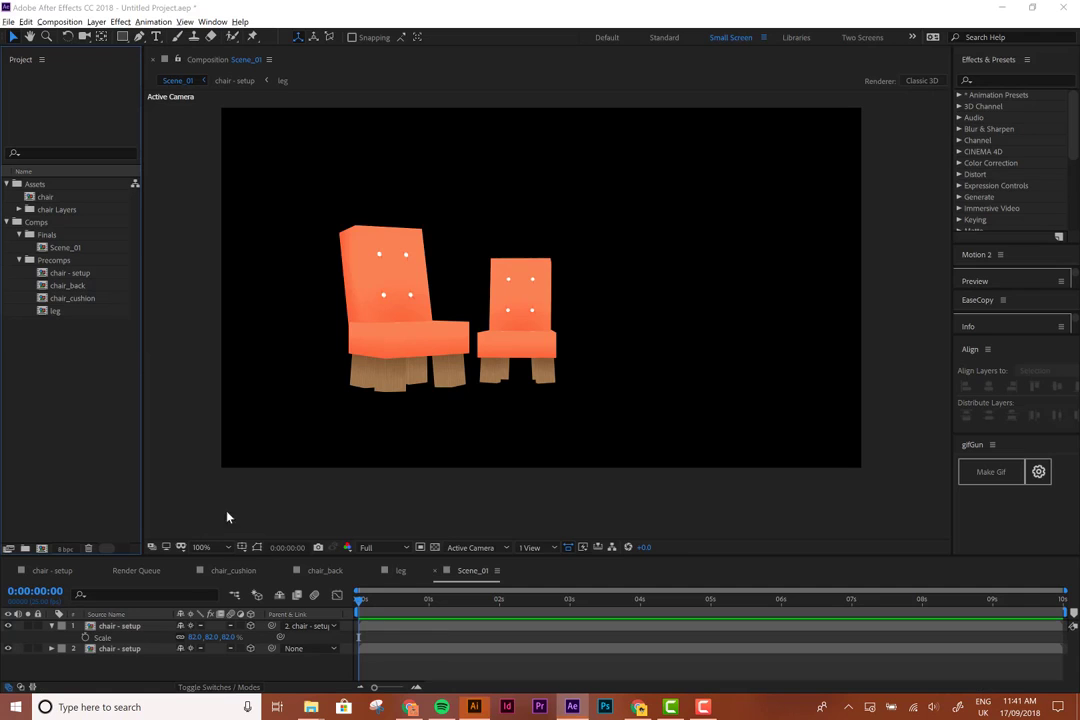
Switch to After Effects, import room.ai as Composition - Retain Layer Sizes, and move the room composition and room Layers folder into Assets
key(alt+Tab)
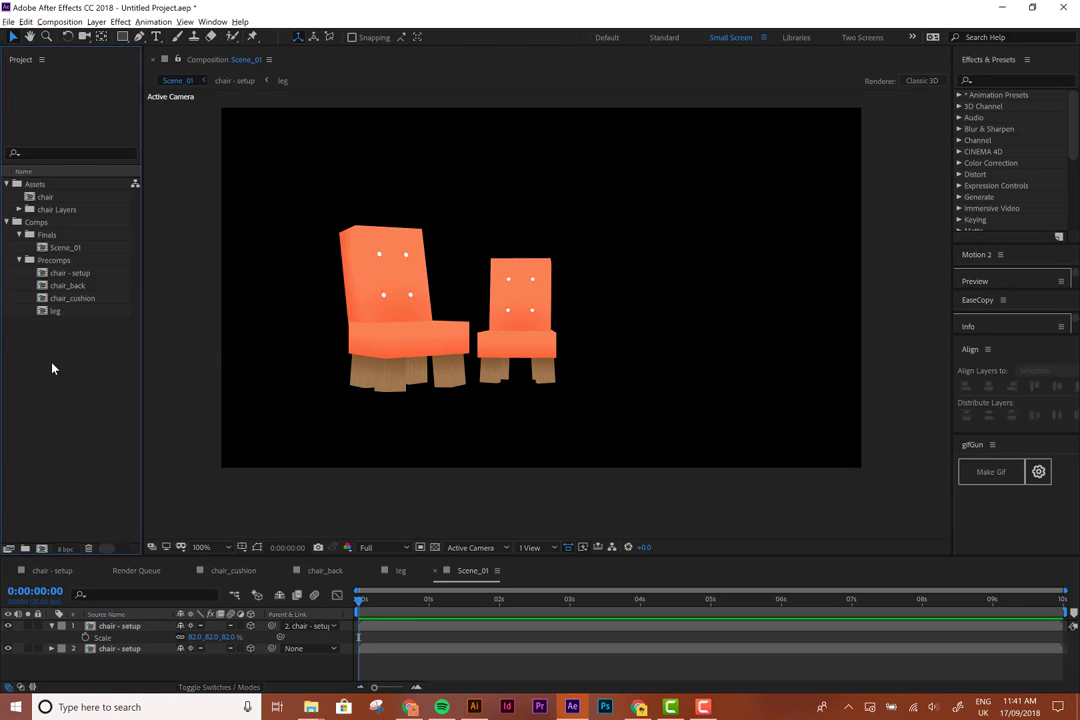
double_click(53, 369)
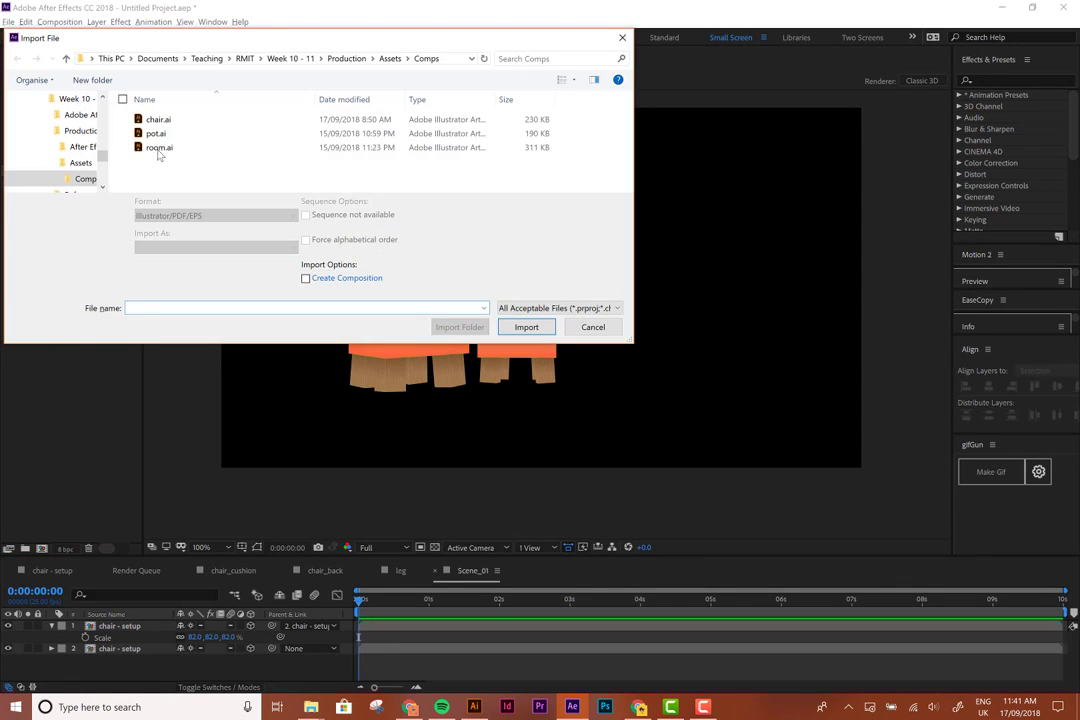
click(158, 148)
click(165, 247)
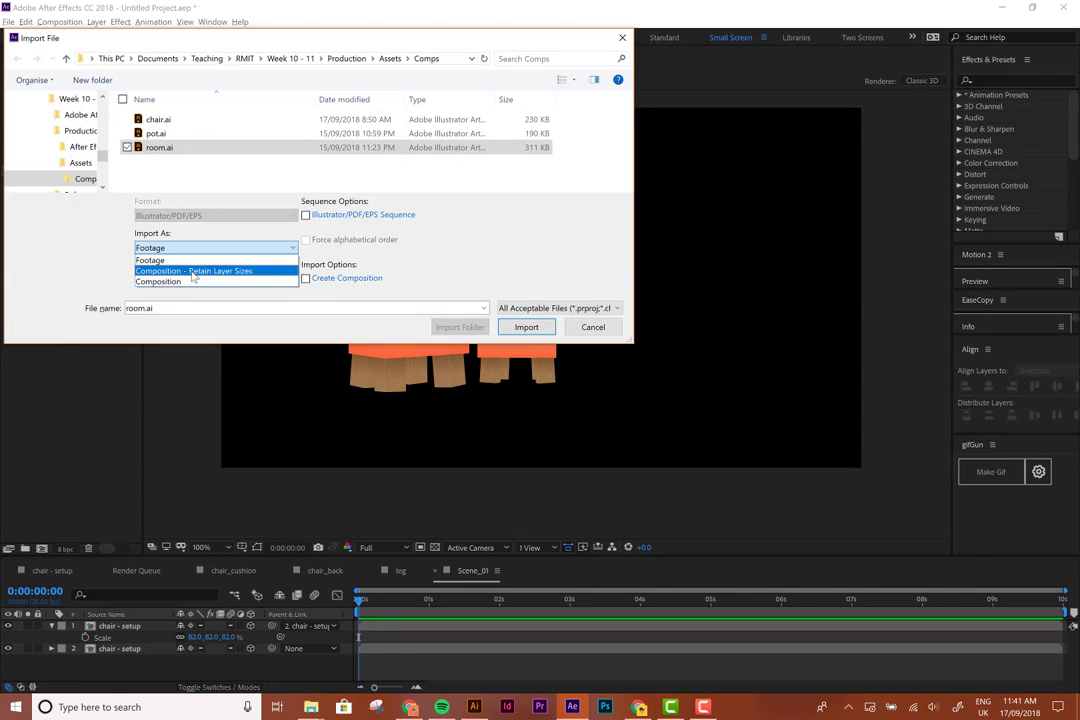
click(194, 271)
click(530, 330)
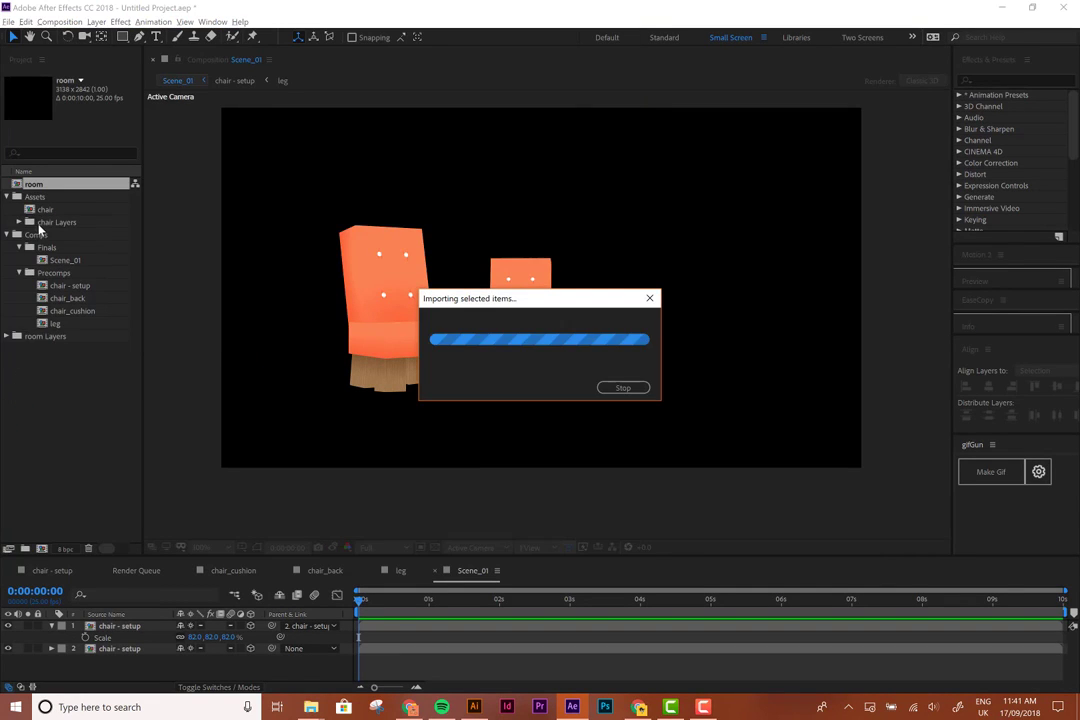
shift+click(45, 336)
drag(45, 336, 52, 200)
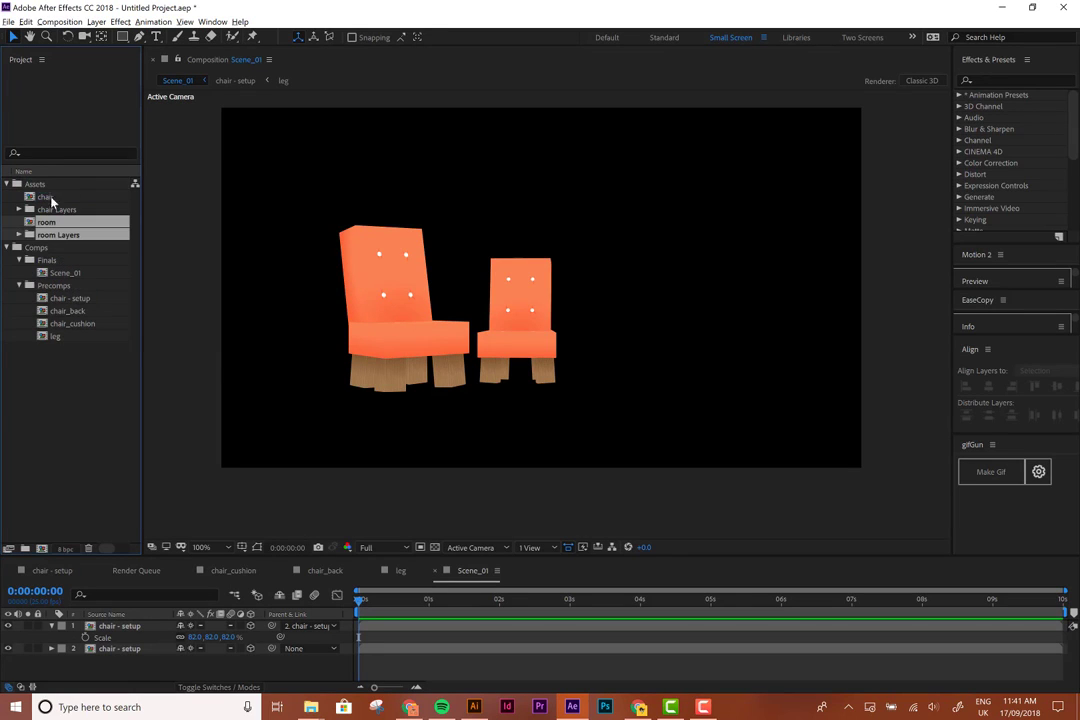
Duplicate the room composition into the Precomps folder and name the copy "room - setup"
click(46, 221)
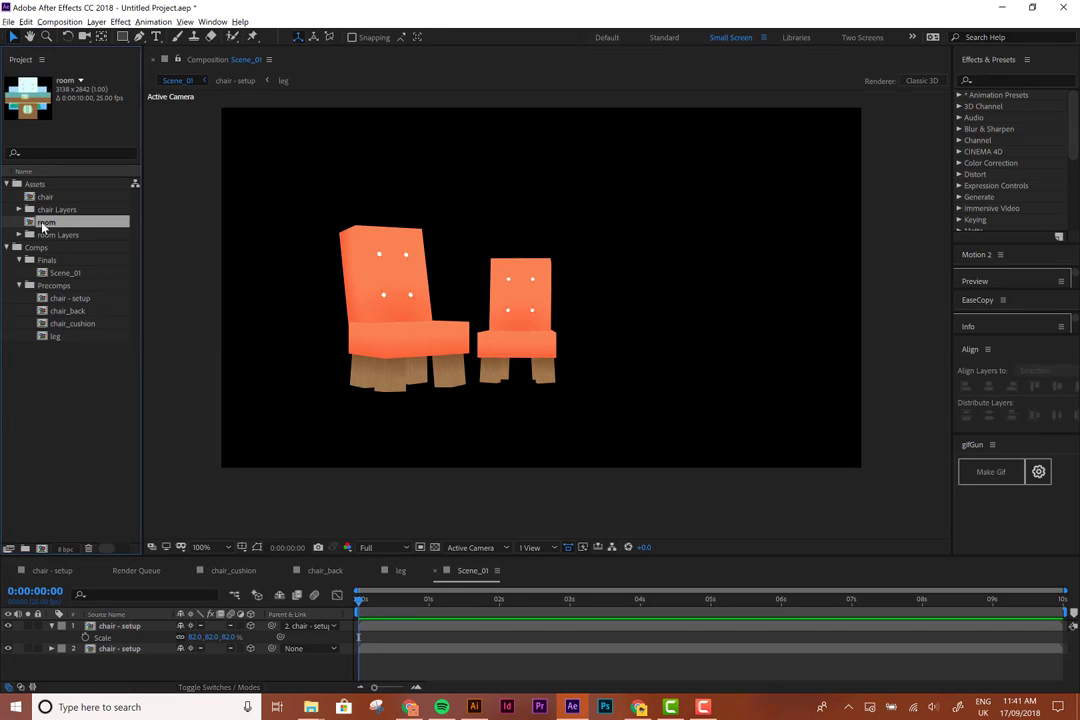
key(ctrl+d)
drag(53, 235, 86, 310)
key(Return)
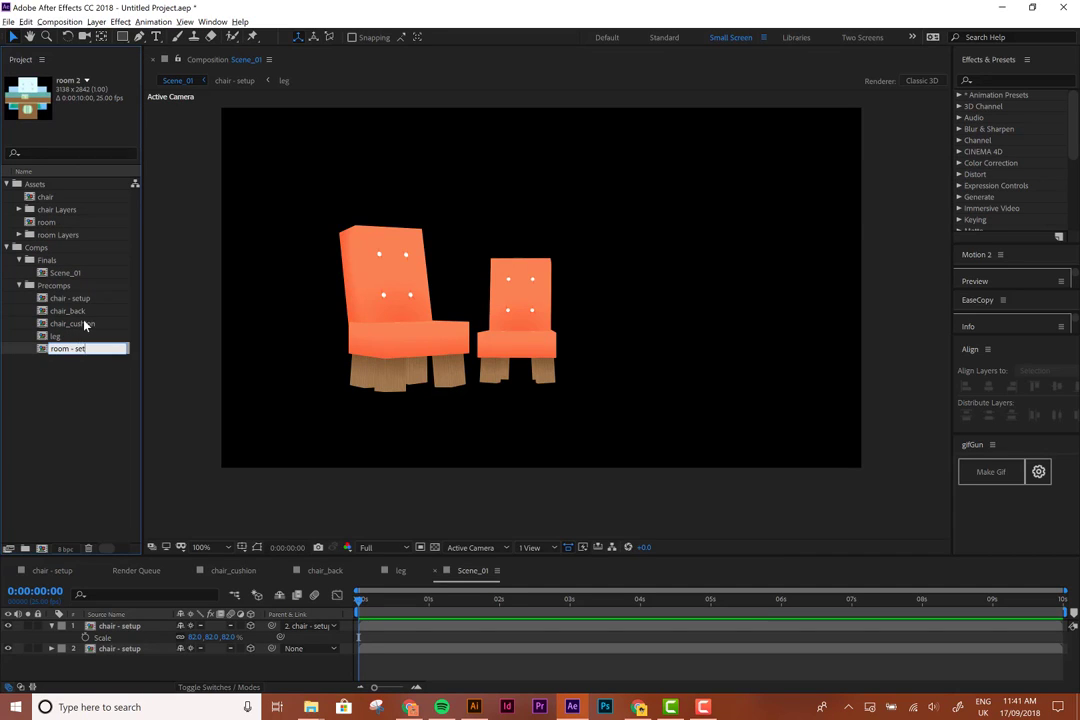
text(room - setup)
key(Return)
Open the room - setup composition and move the wall L and wall R anchor points to their inner edges beside the back wall
double_click(62, 349)
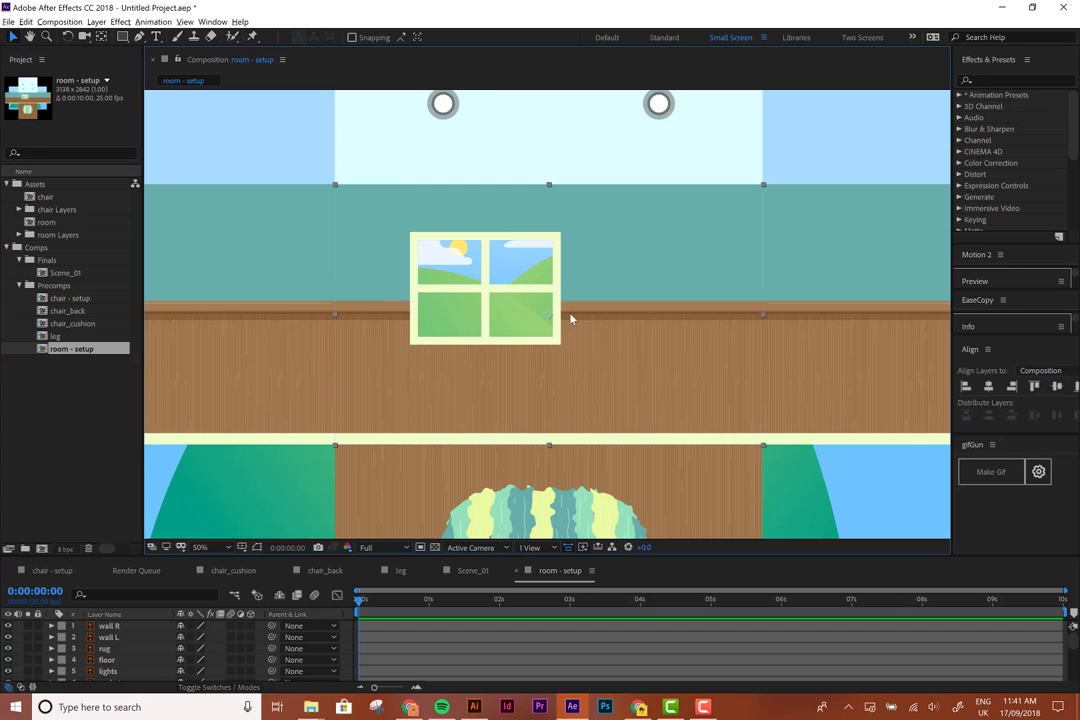
scroll(569, 318, down, 2)
click(443, 289)
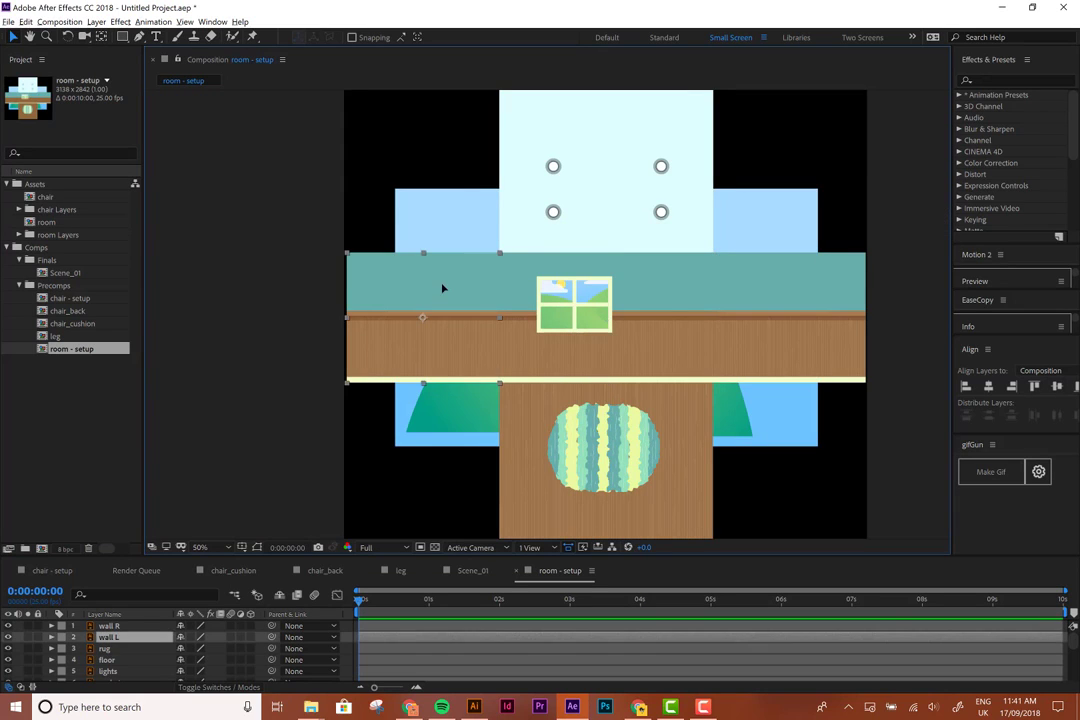
key(y)
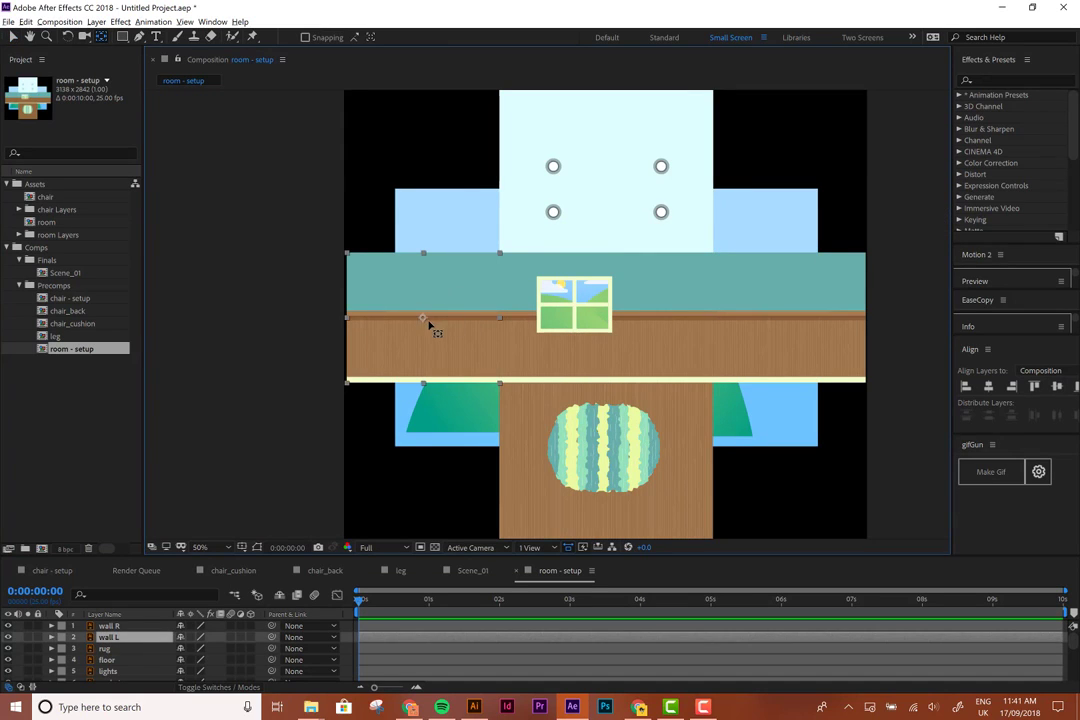
drag(422, 318, 499, 318)
click(778, 320)
drag(790, 319, 713, 320)
Move the ceiling layer's anchor point to its lower edge and the floor layer's anchor point to its upper edge, where they meet the back wall
click(620, 219)
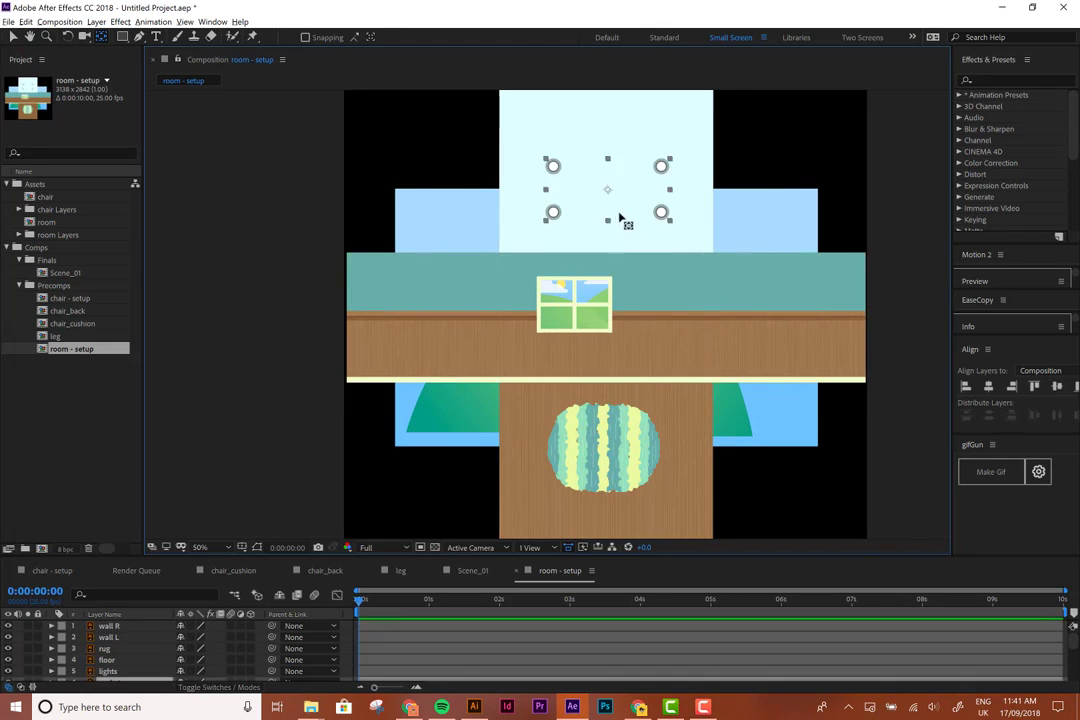
click(612, 116)
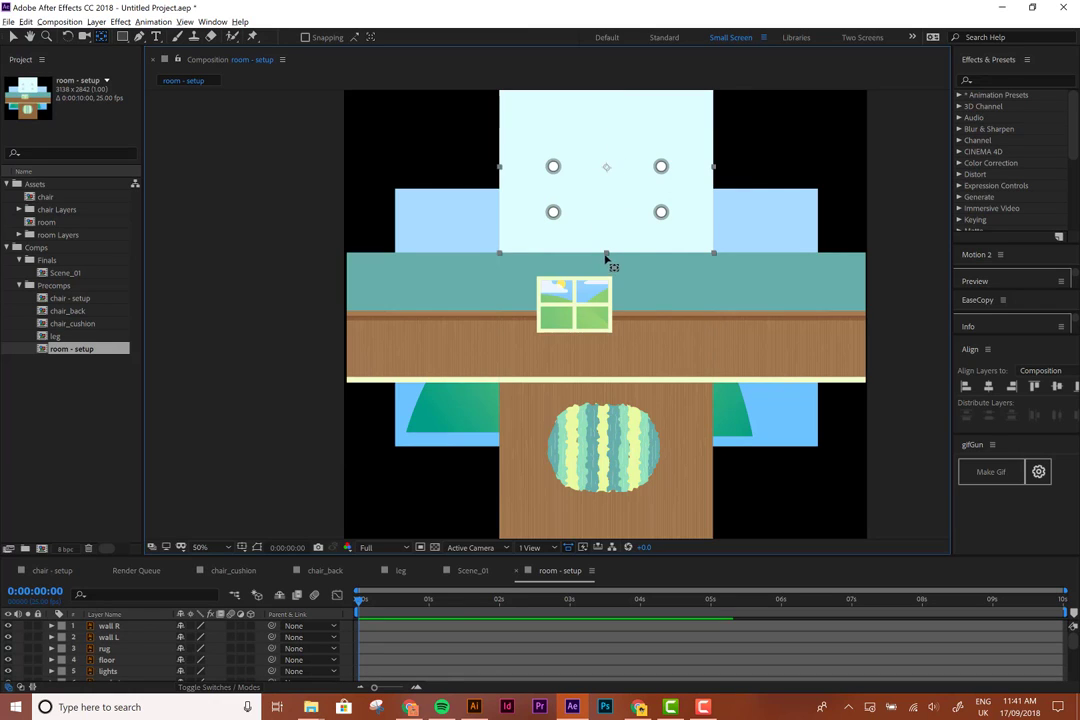
drag(606, 166, 606, 256)
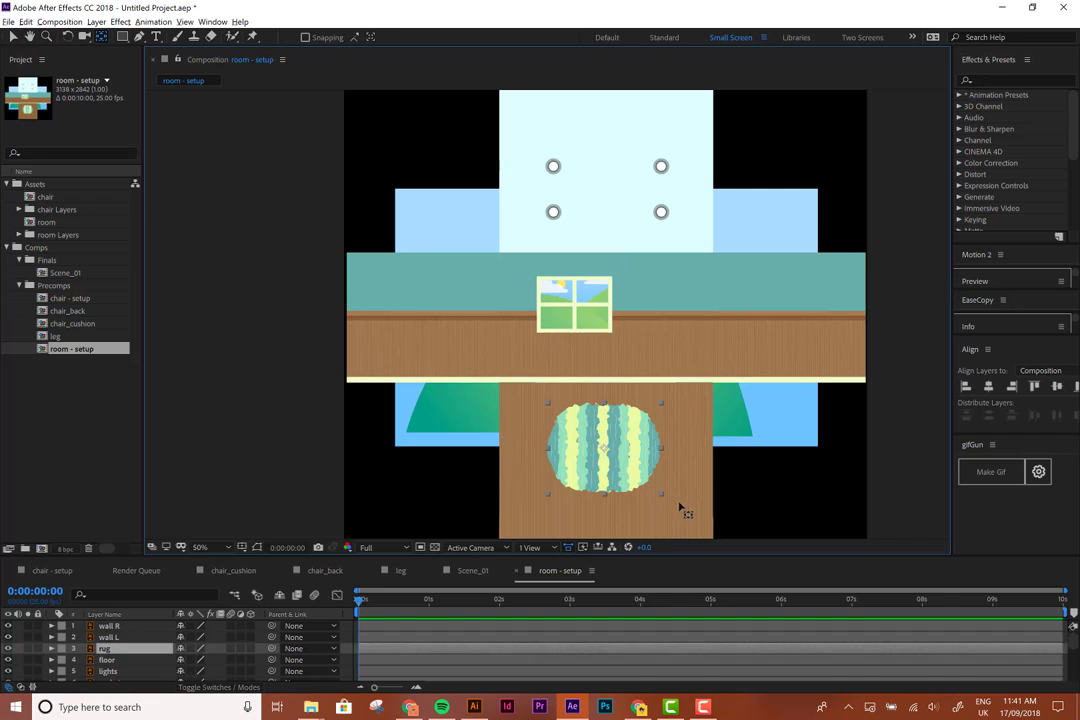
click(610, 390)
drag(608, 387, 612, 388)
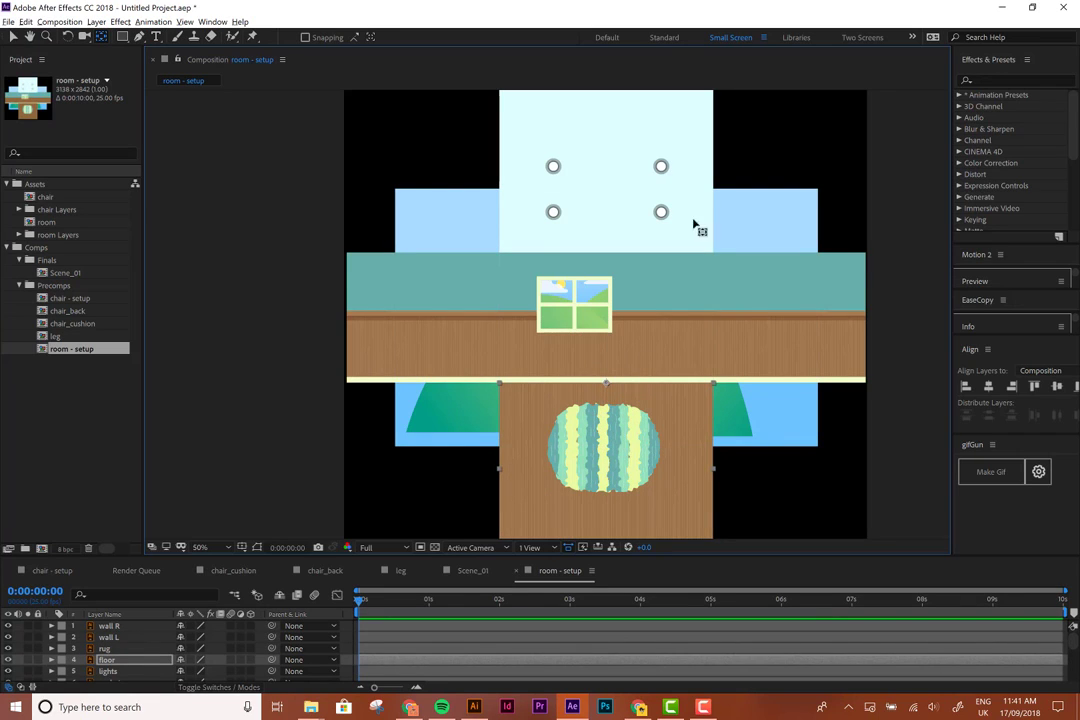
click(661, 213)
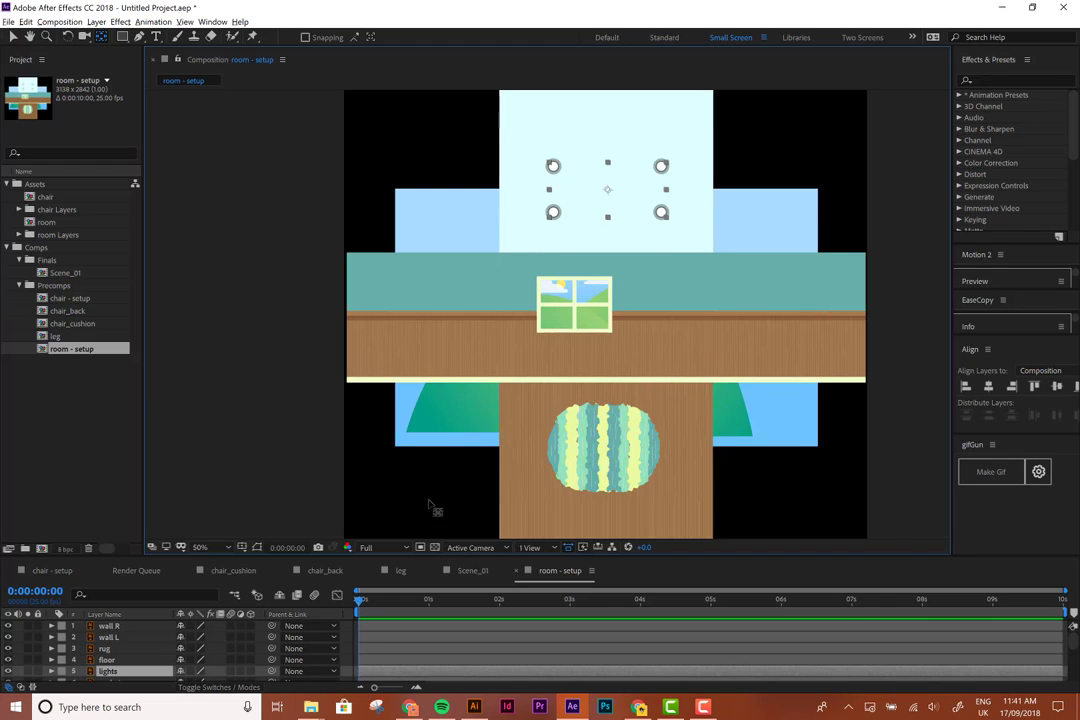
key(h)
drag(376, 443, 346, 412)
key(y)
click(388, 392)
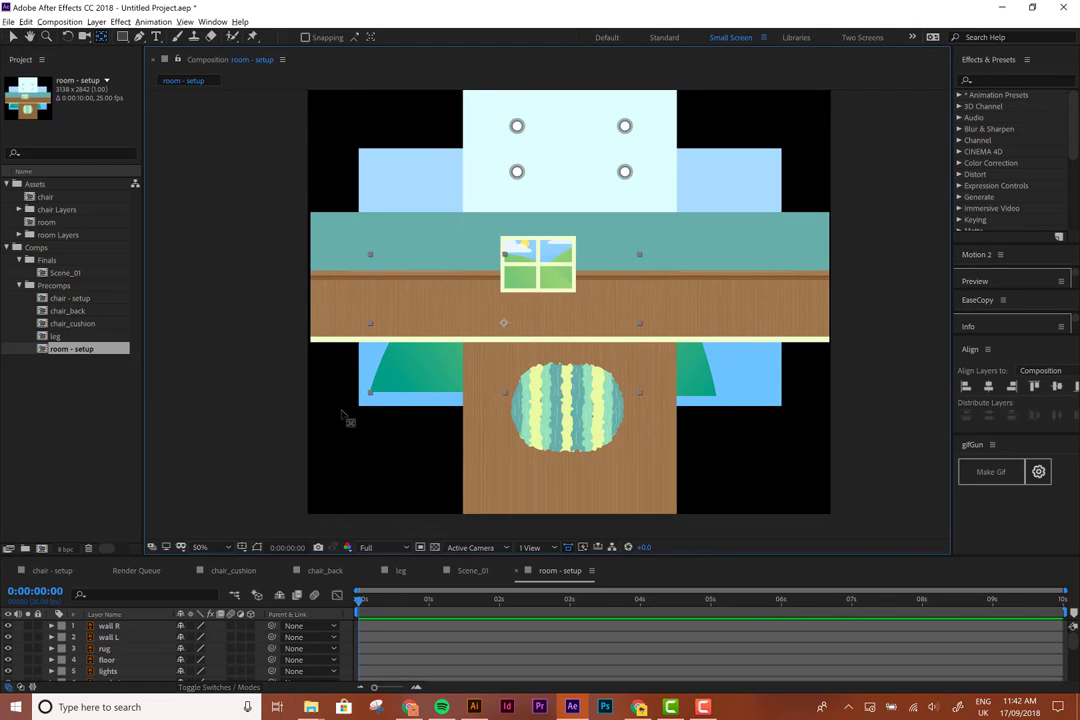
Give the hill L, hill R, cloud L, cloud R, sun and sky layers the Blue label colour
key(ctrl+a)
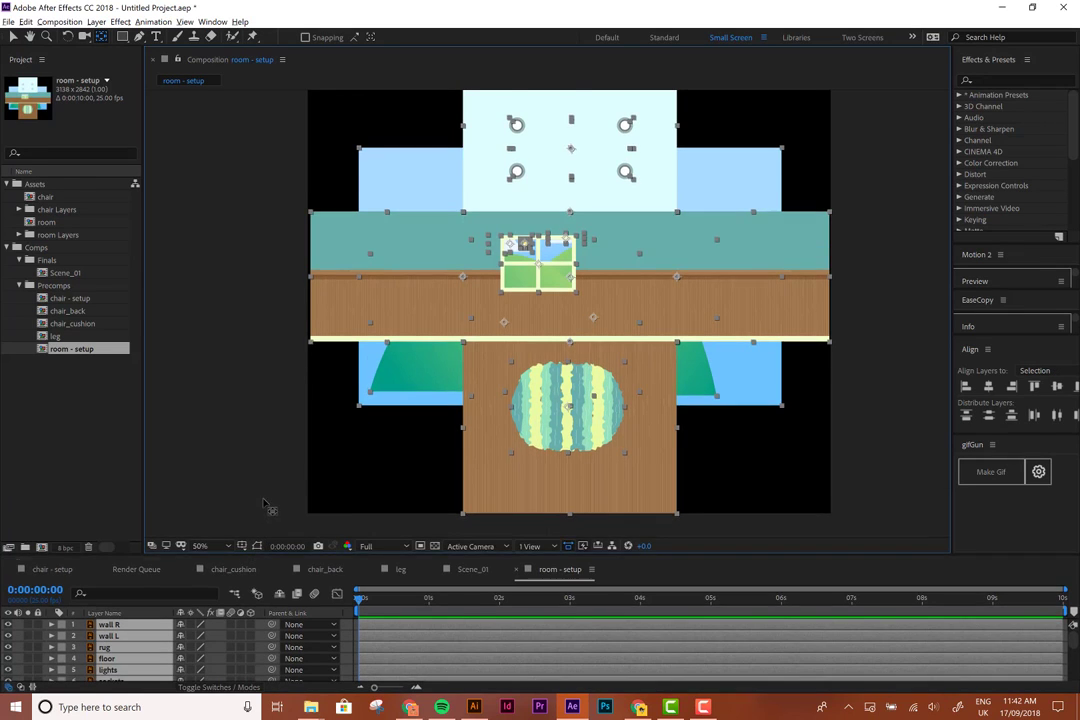
drag(252, 557, 265, 487)
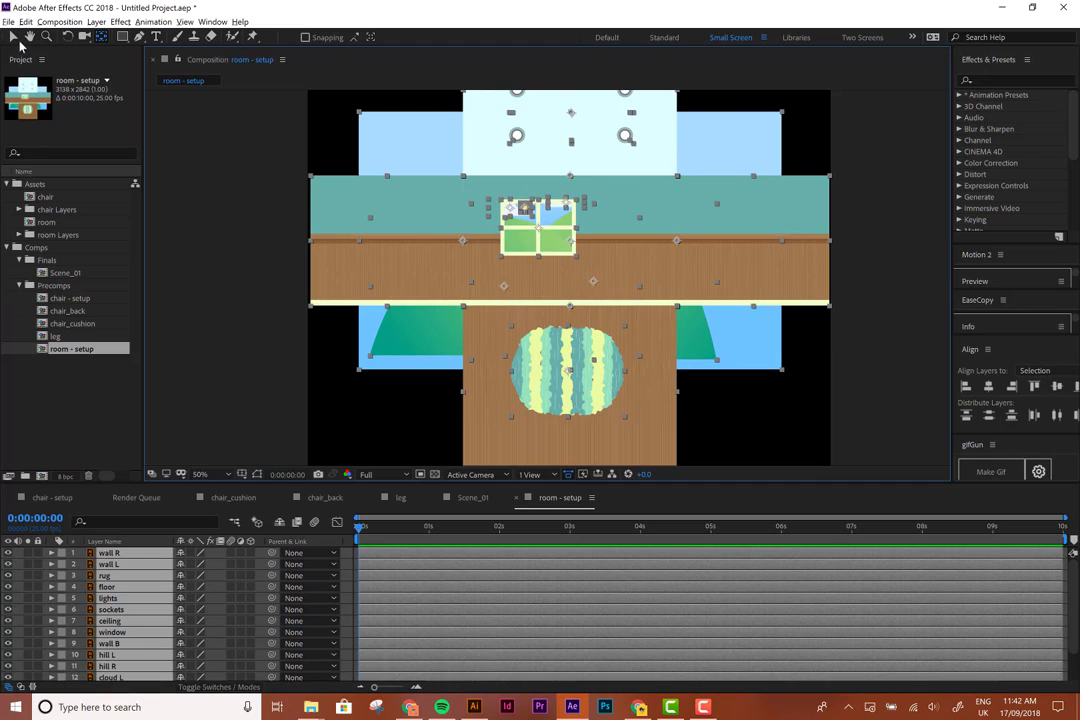
click(13, 36)
click(376, 418)
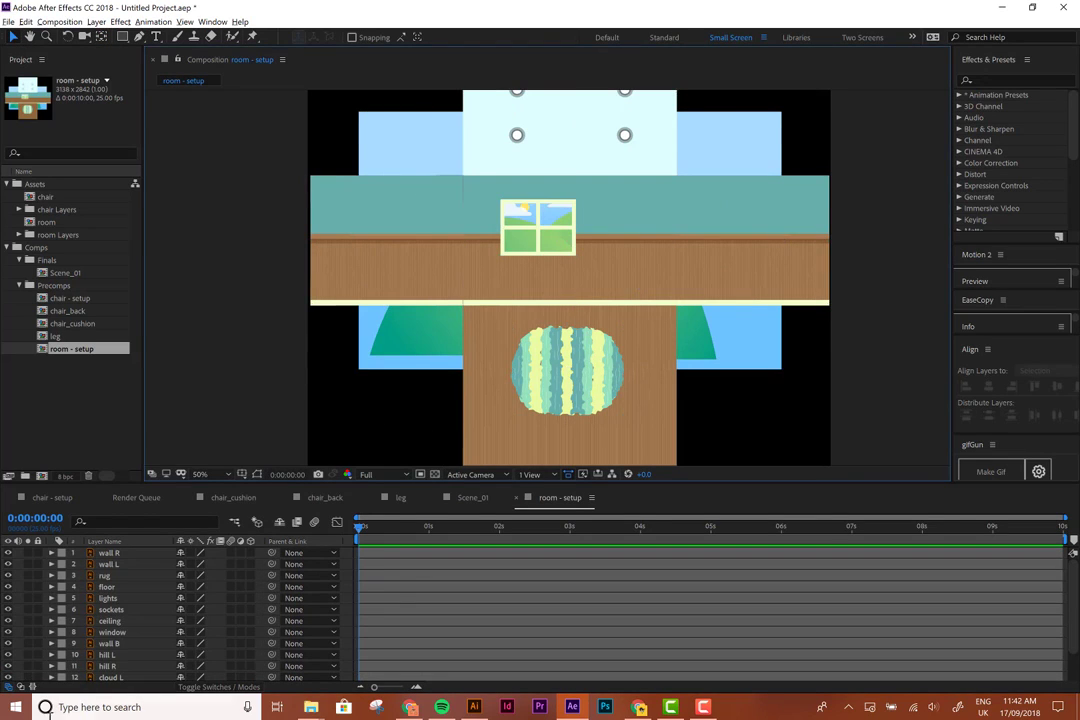
scroll(104, 630, down, 1)
click(105, 675)
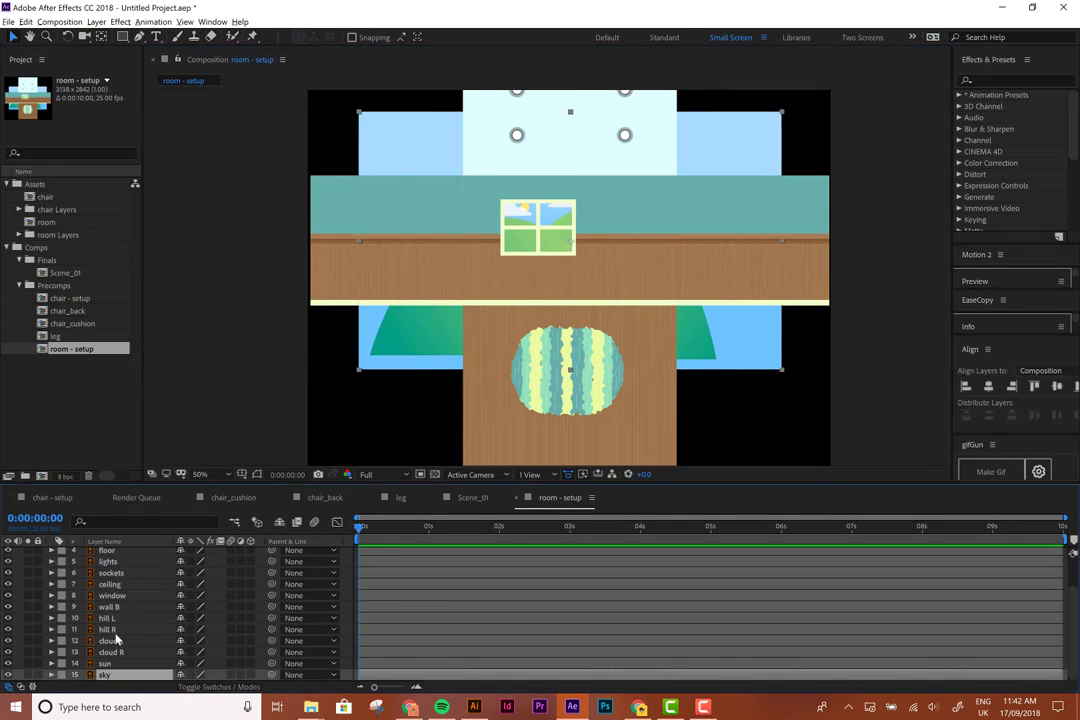
shift+click(120, 620)
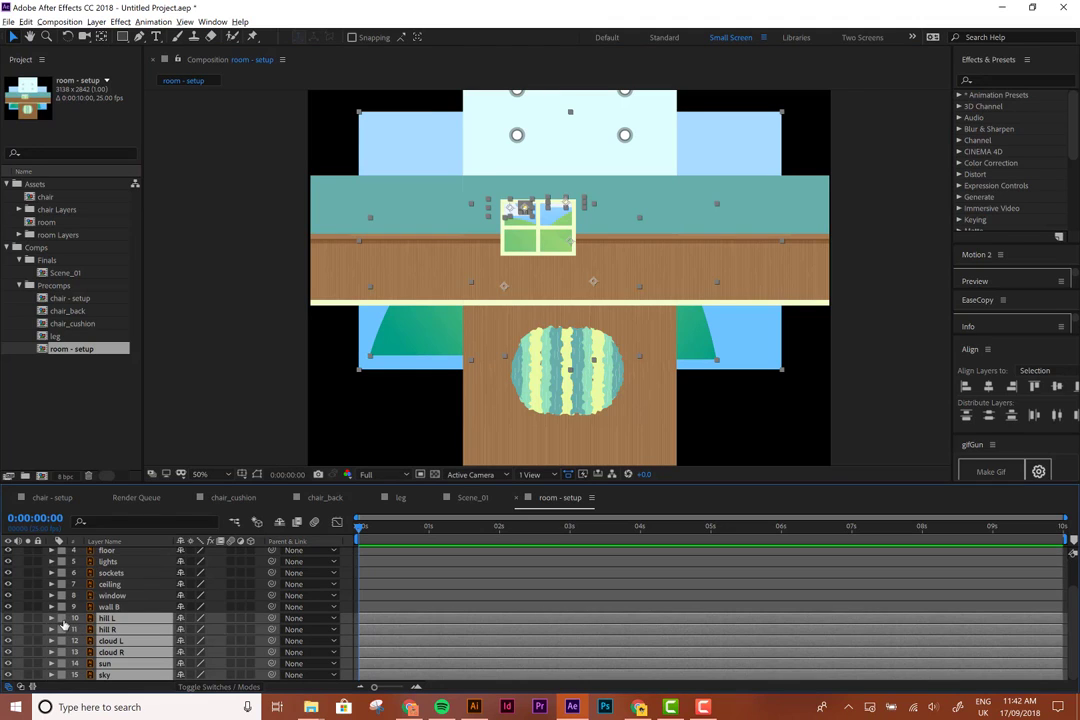
click(62, 619)
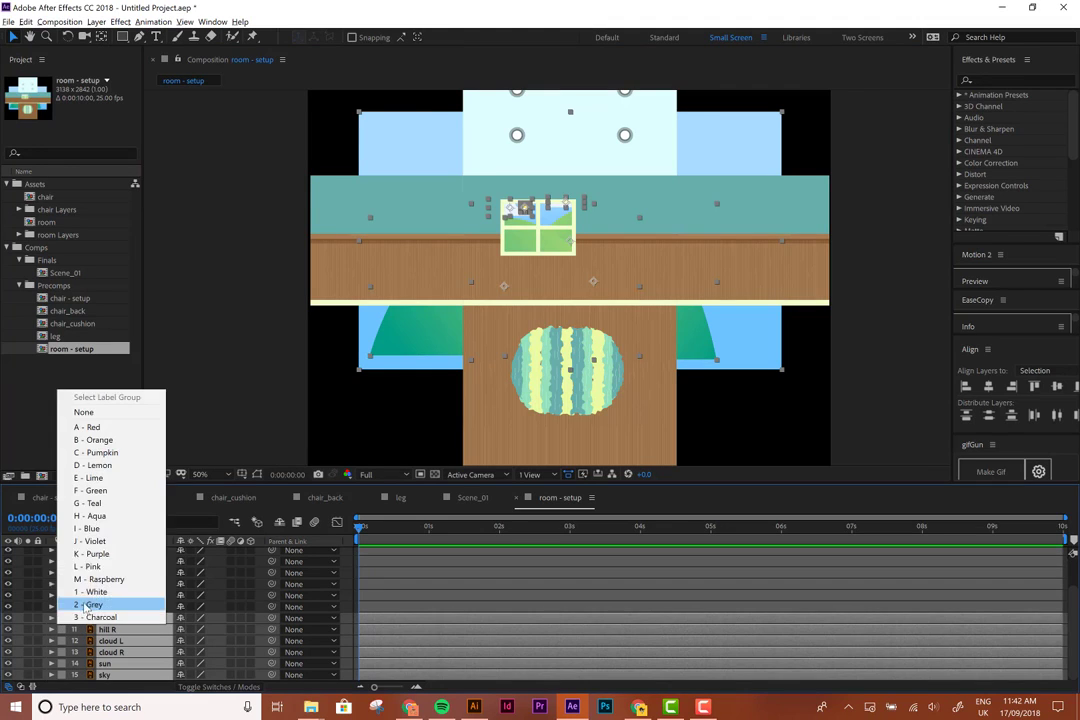
click(120, 528)
Give the room layers from wall R through wall B the Teal label colour
click(118, 607)
scroll(115, 612, up, 1)
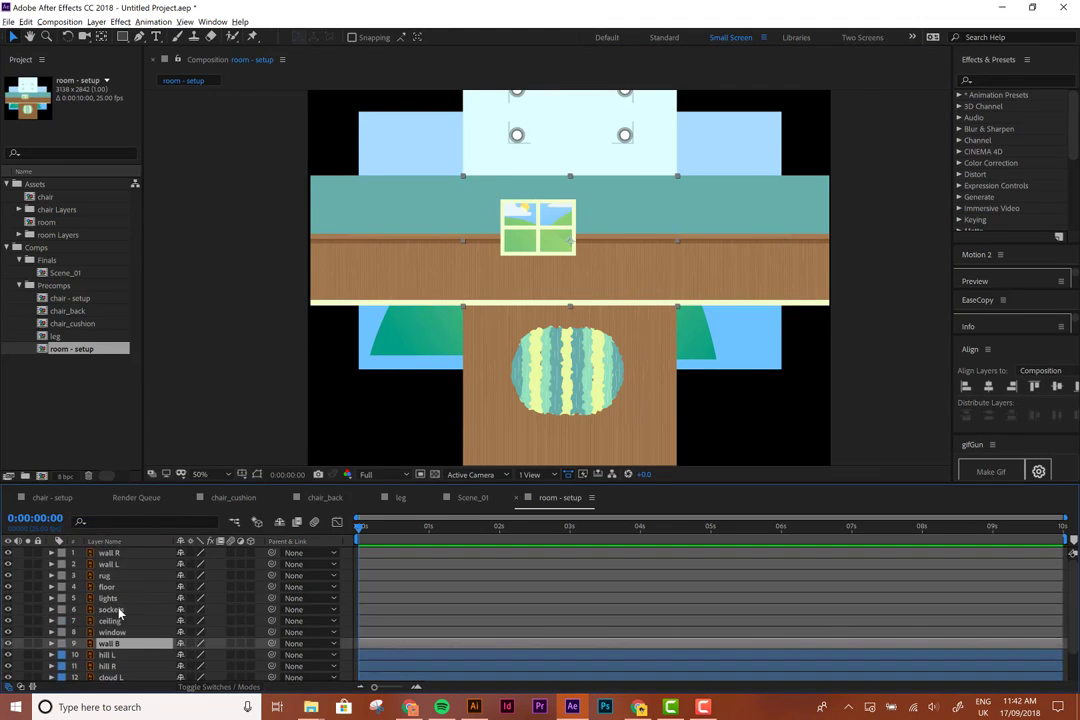
shift+click(73, 557)
click(61, 553)
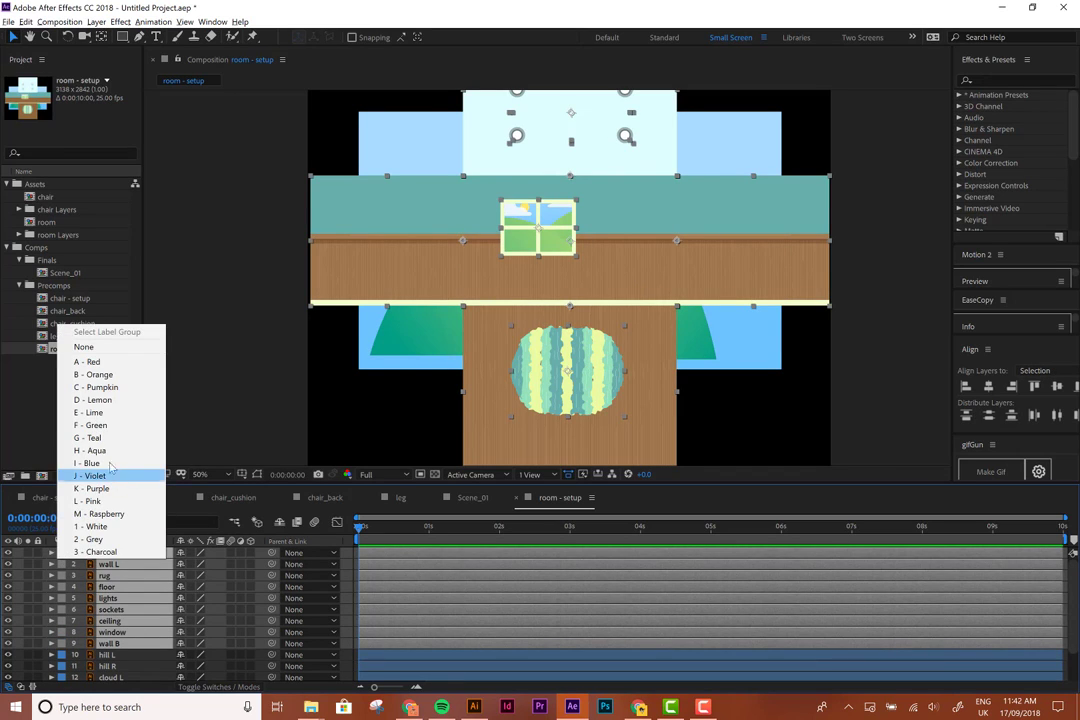
click(108, 437)
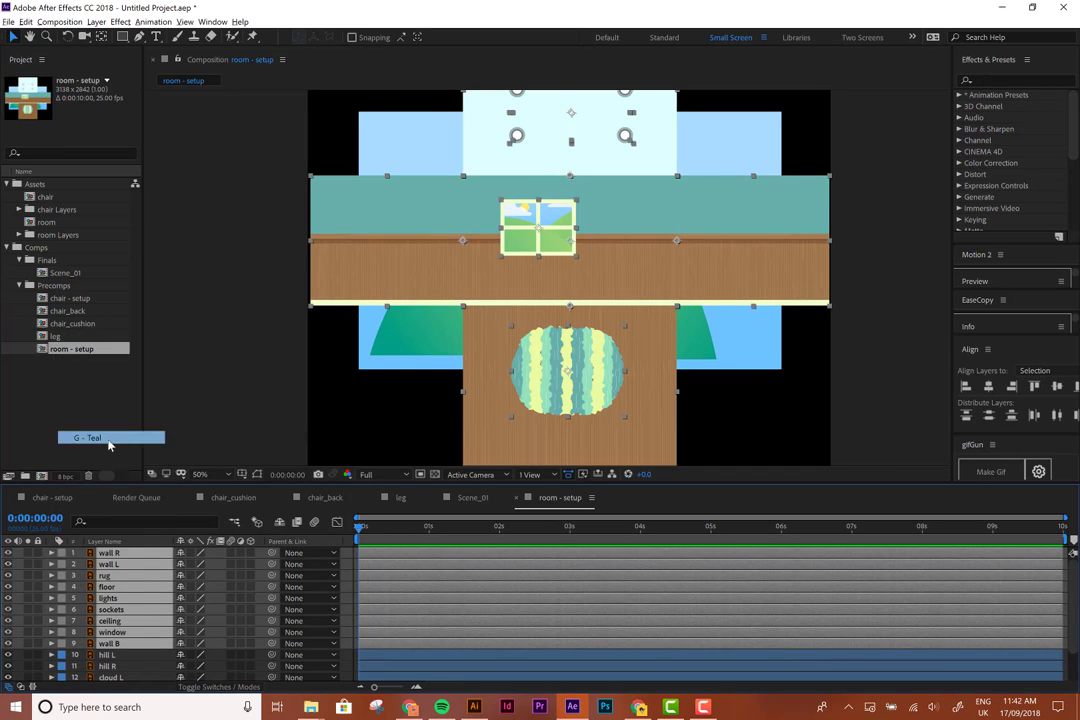
click(352, 598)
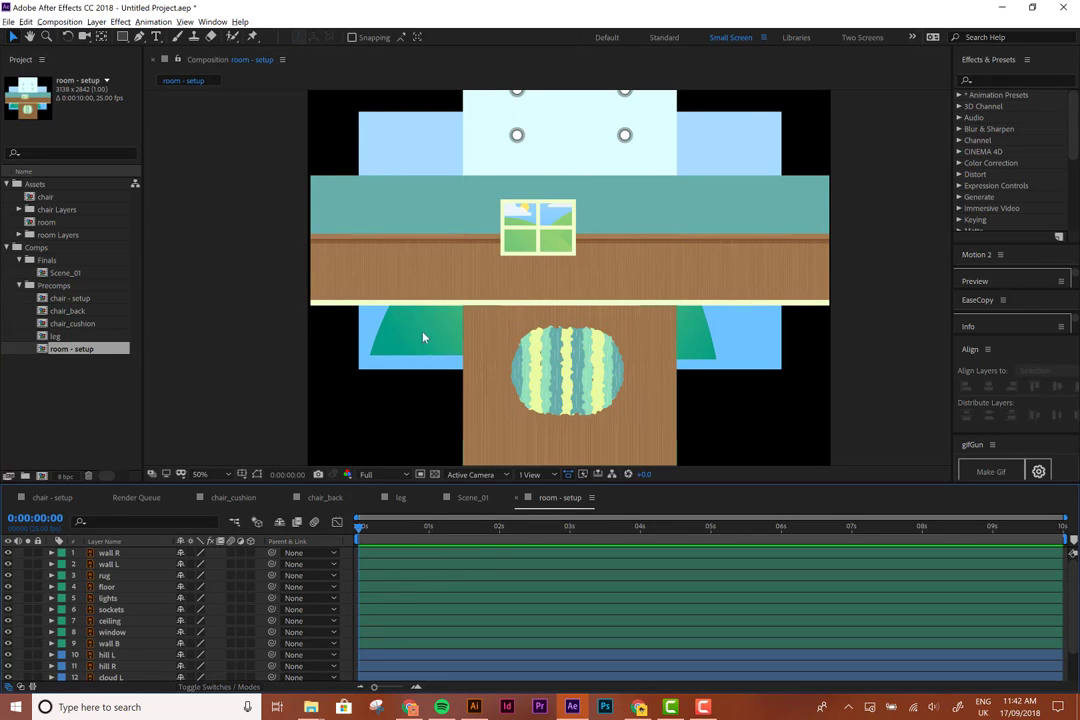
click(735, 196)
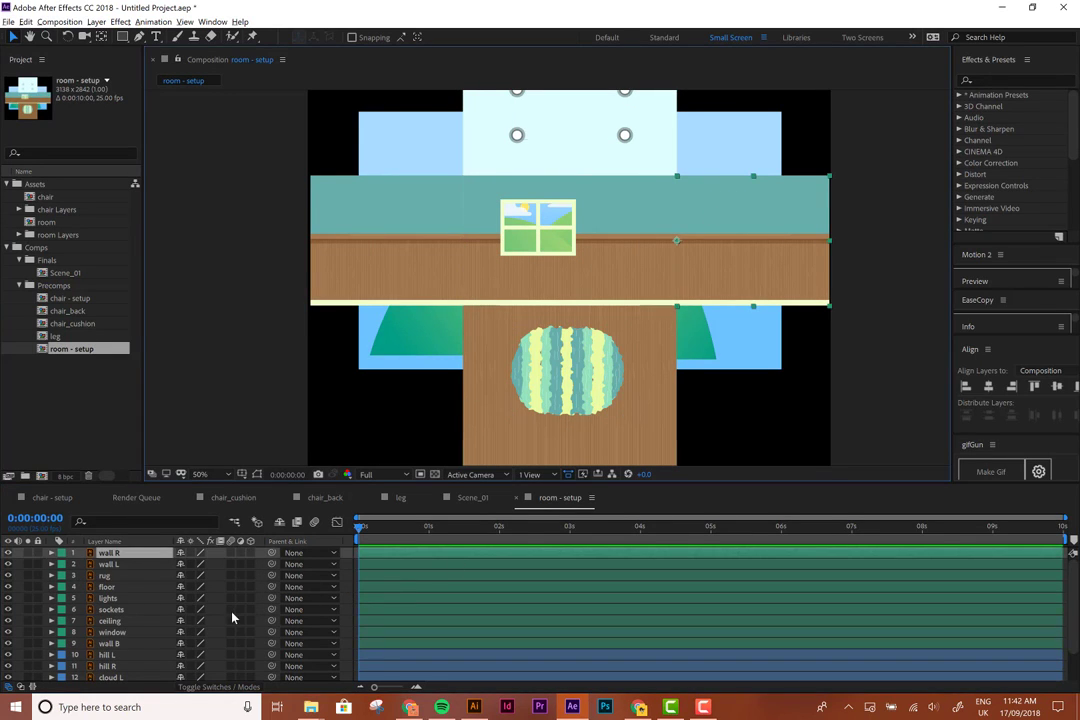
scroll(233, 619, down, 2)
scroll(233, 619, up, 2)
mouse_move(618, 326)
mouse_down()
mouse_move(609, 358)
mouse_move(609, 349)
mouse_up()
click(472, 378)
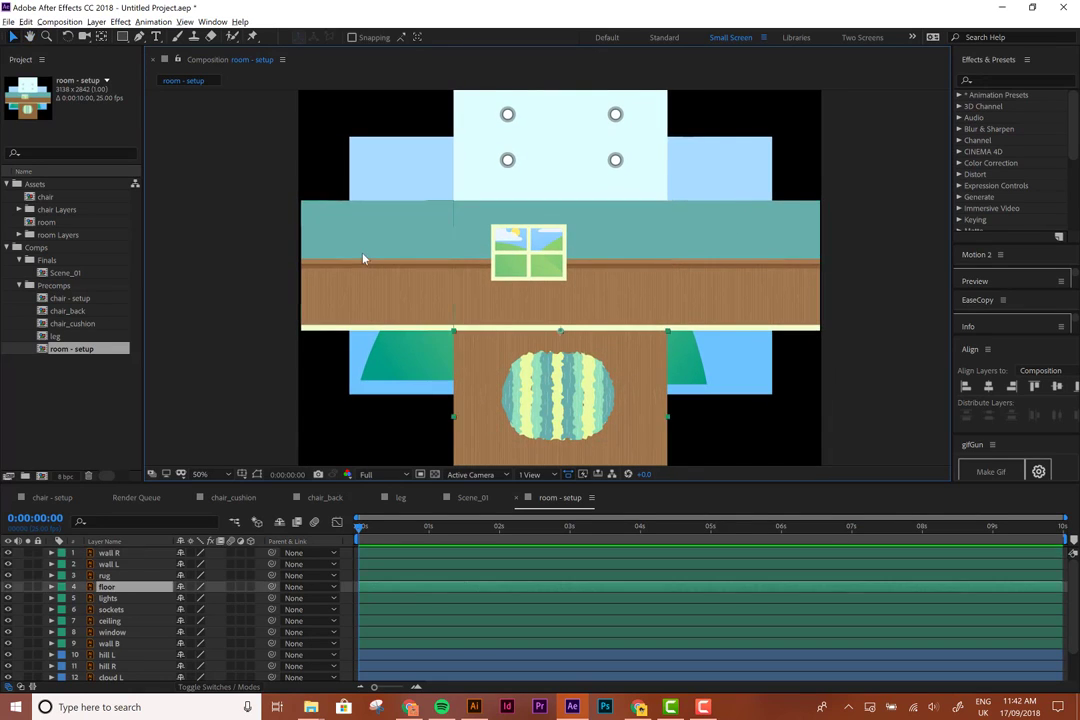
Parent the lights and sockets layers to the ceiling layer
click(125, 620)
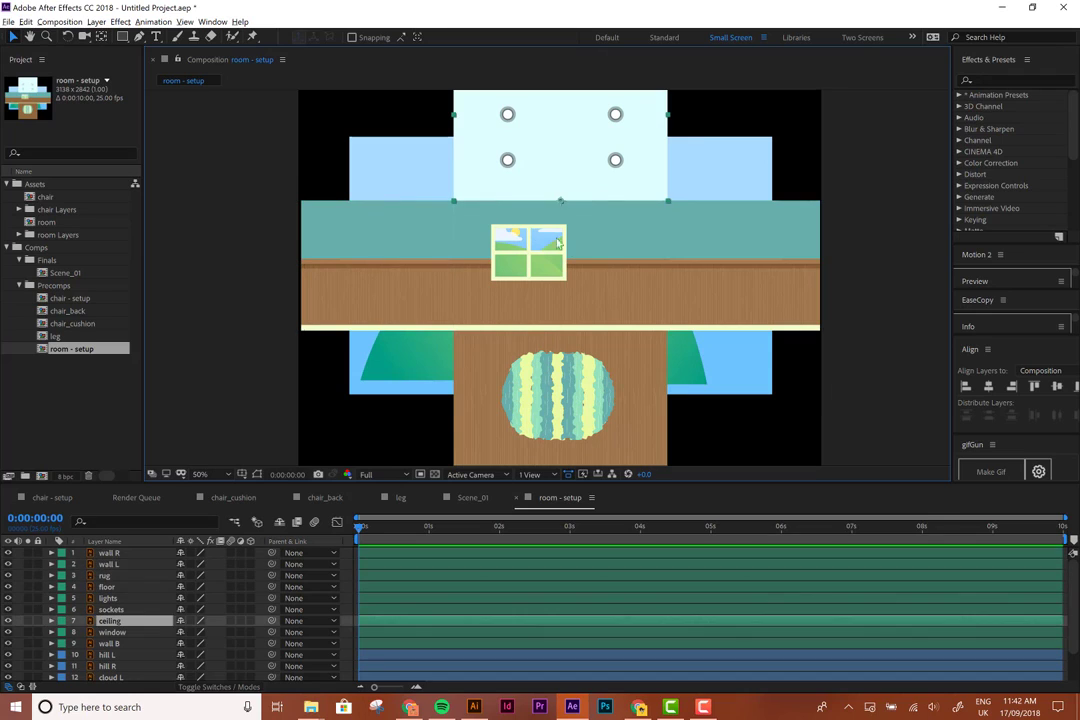
click(112, 610)
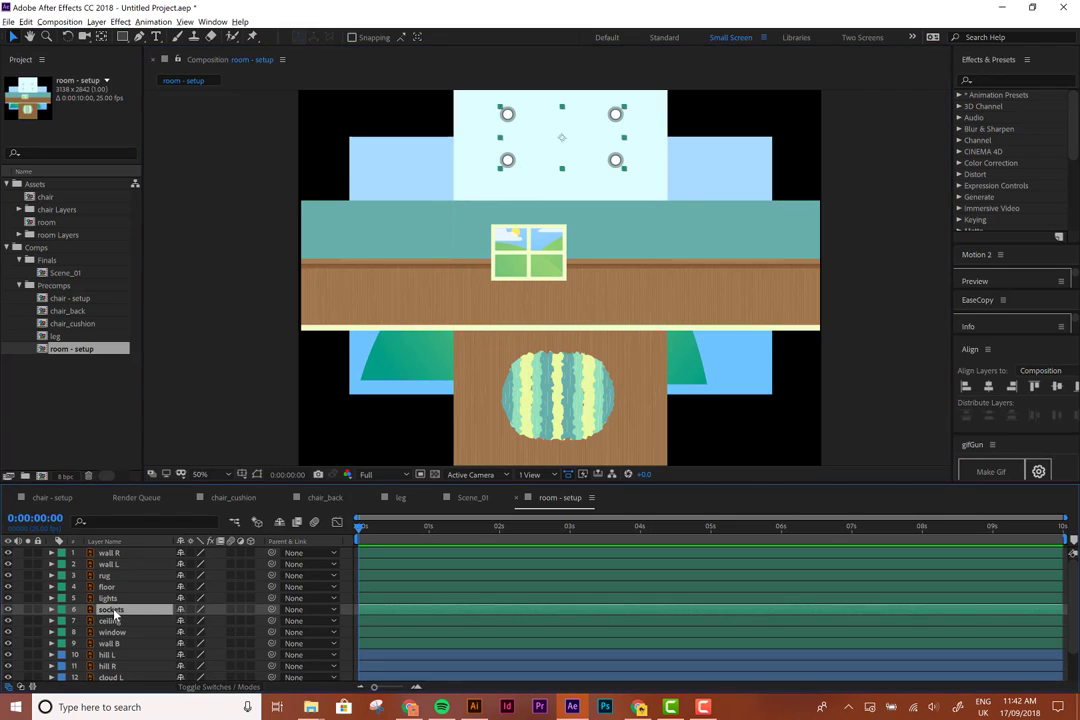
ctrl+click(108, 598)
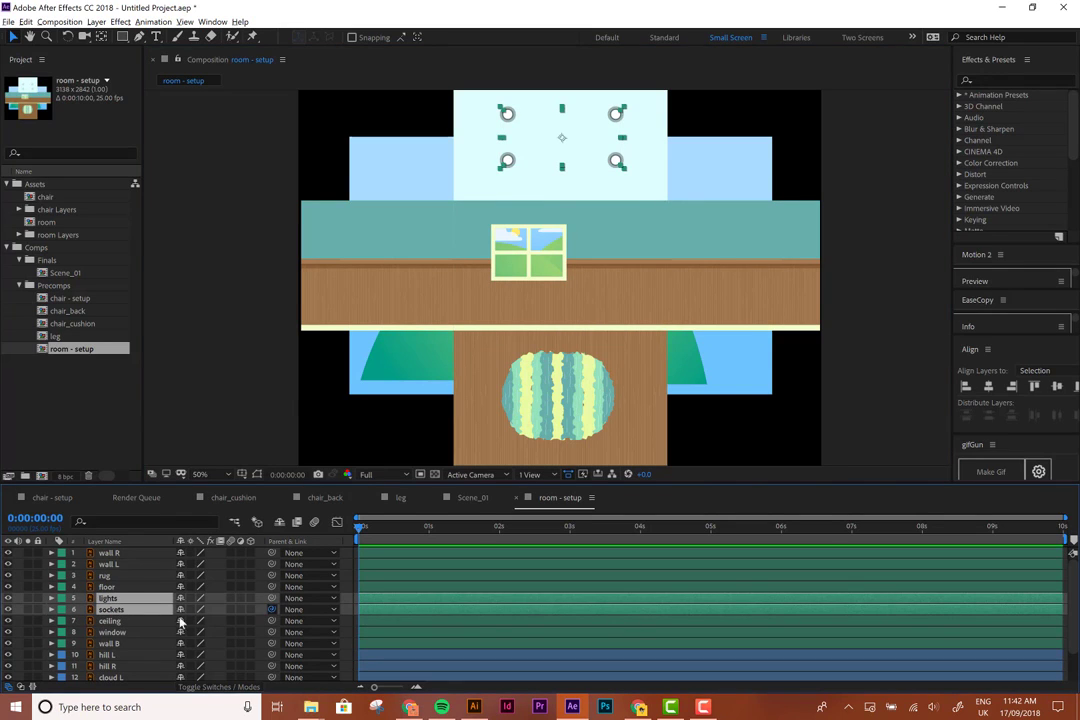
drag(272, 610, 131, 629)
click(131, 624)
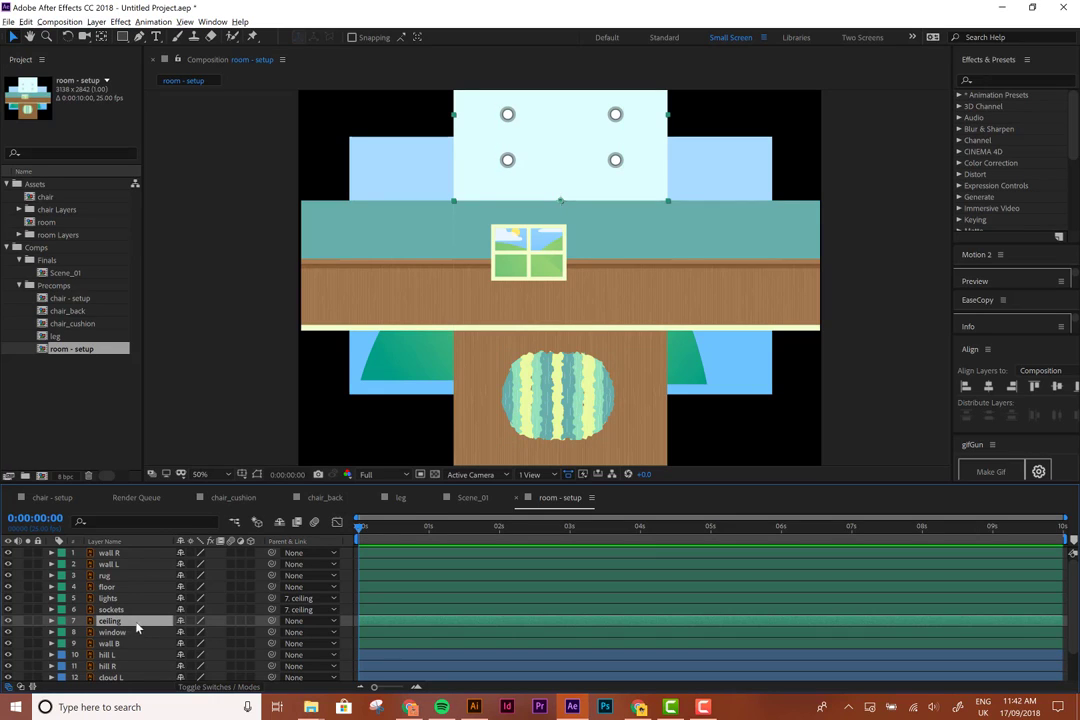
click(110, 608)
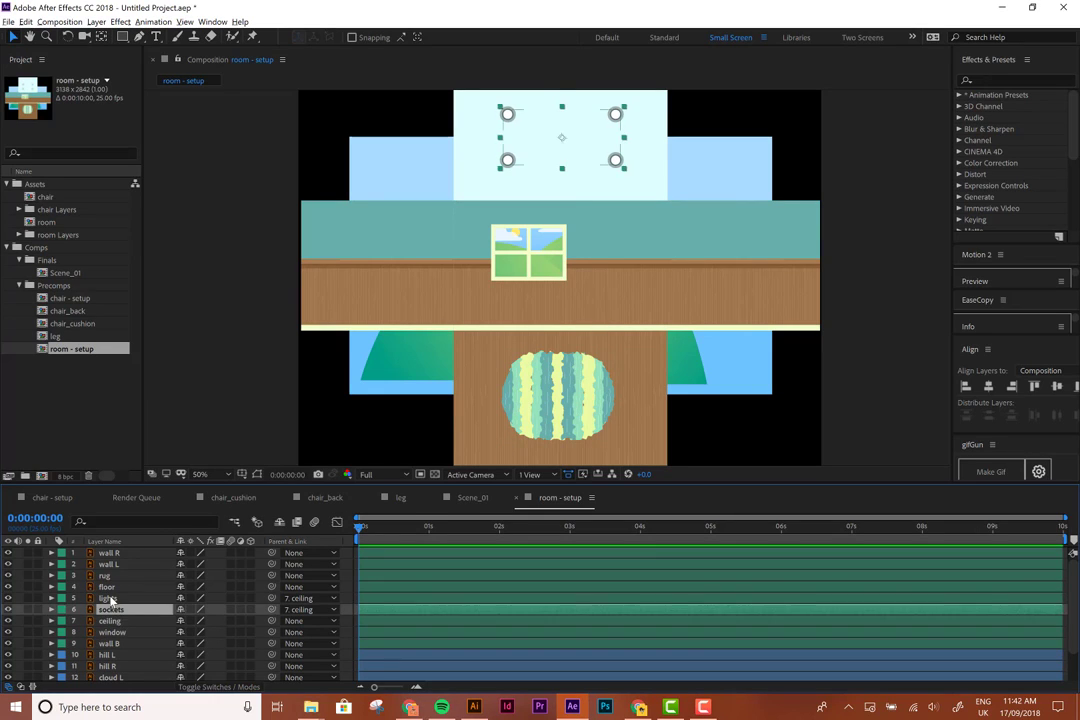
click(109, 598)
Parent the rug layer to the floor and the window layer to wall B
click(105, 575)
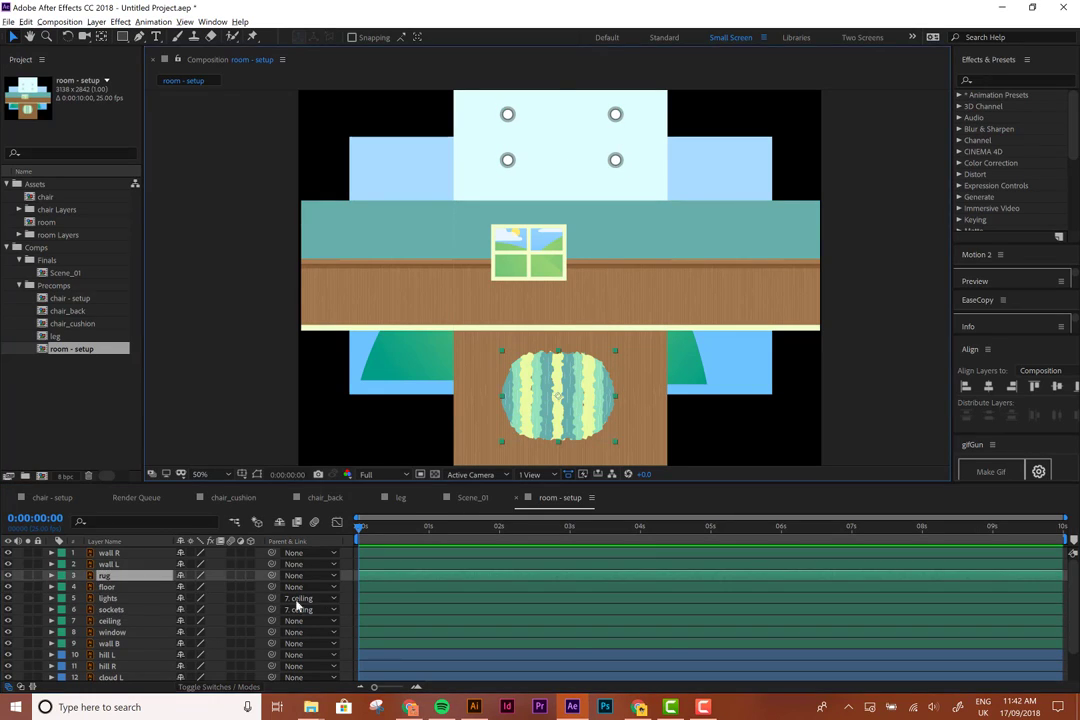
drag(271, 576, 108, 588)
click(120, 632)
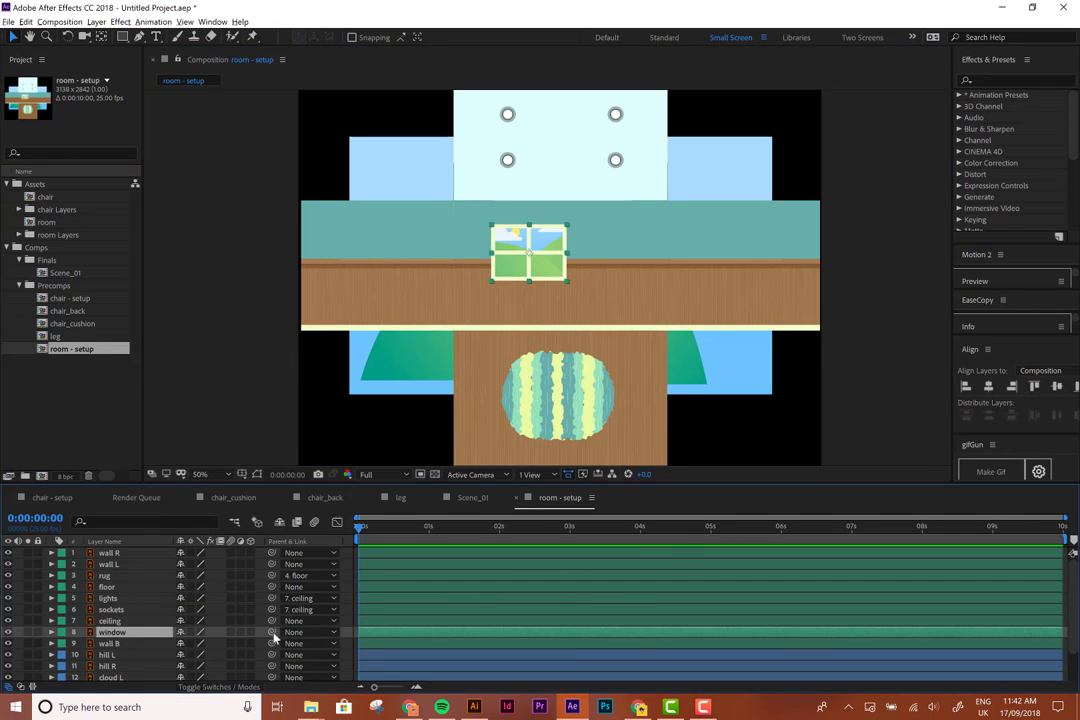
drag(271, 632, 110, 643)
click(110, 643)
Parent the wall L, wall R, ceiling and floor layers to wall B
click(417, 230)
shift+click(742, 240)
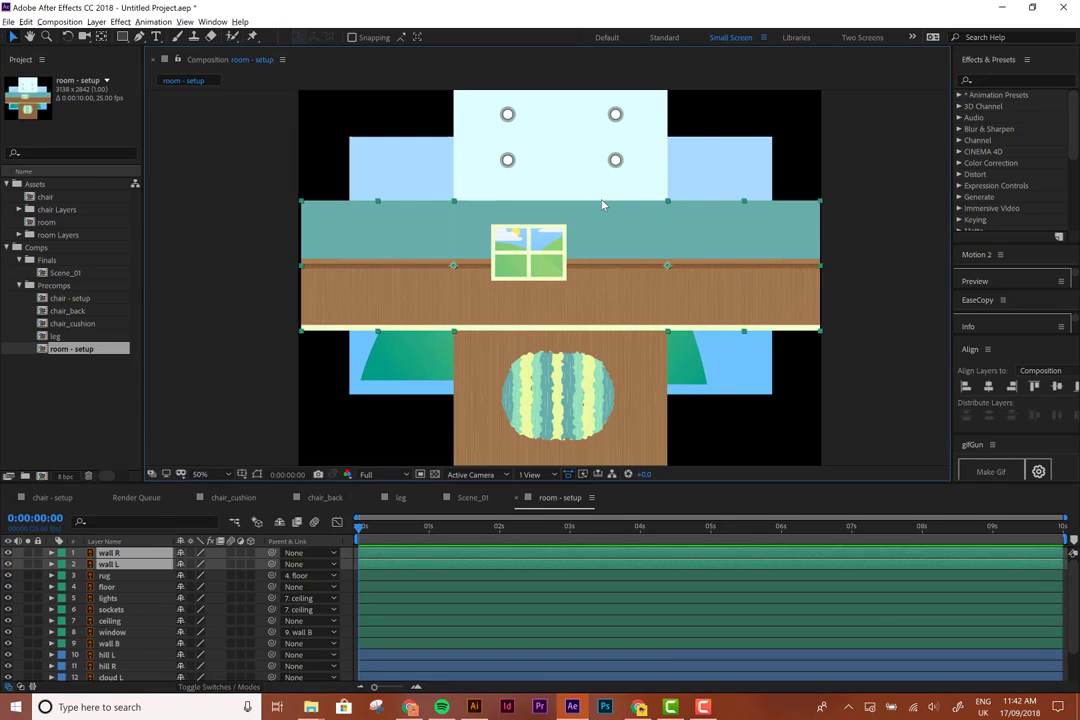
shift+click(648, 195)
shift+click(659, 341)
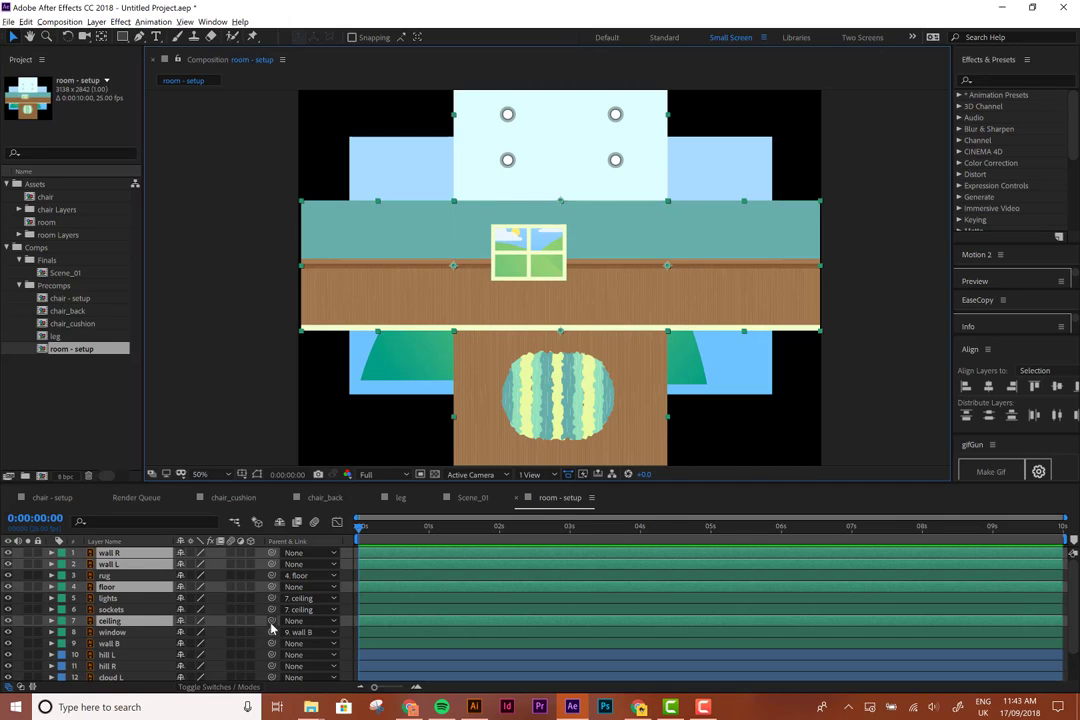
drag(271, 621, 140, 646)
click(135, 644)
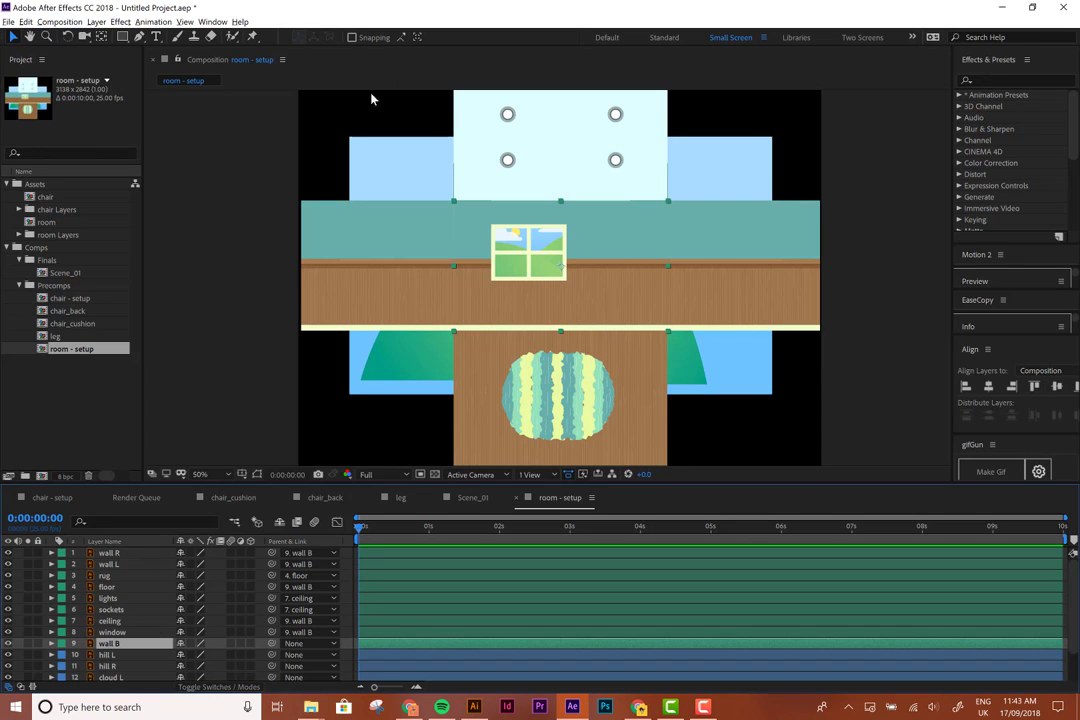
mouse_move(606, 295)
mouse_down()
mouse_move(619, 267)
mouse_move(603, 282)
mouse_move(601, 314)
mouse_up()
scroll(124, 640, down, 1)
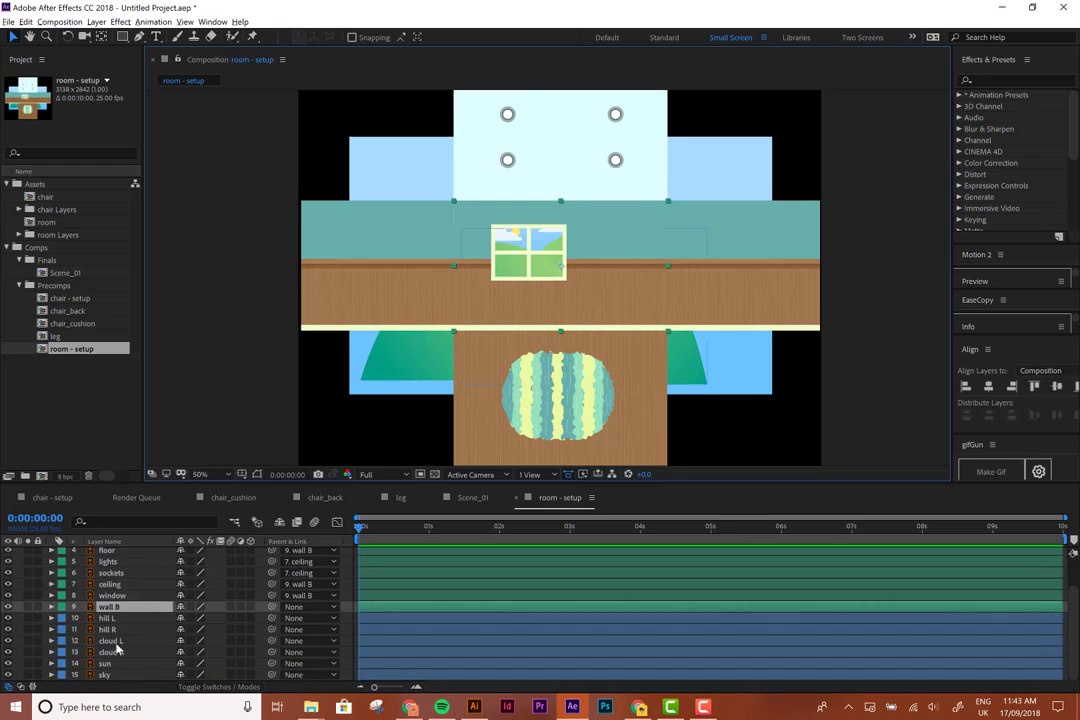
click(128, 676)
shift+click(118, 619)
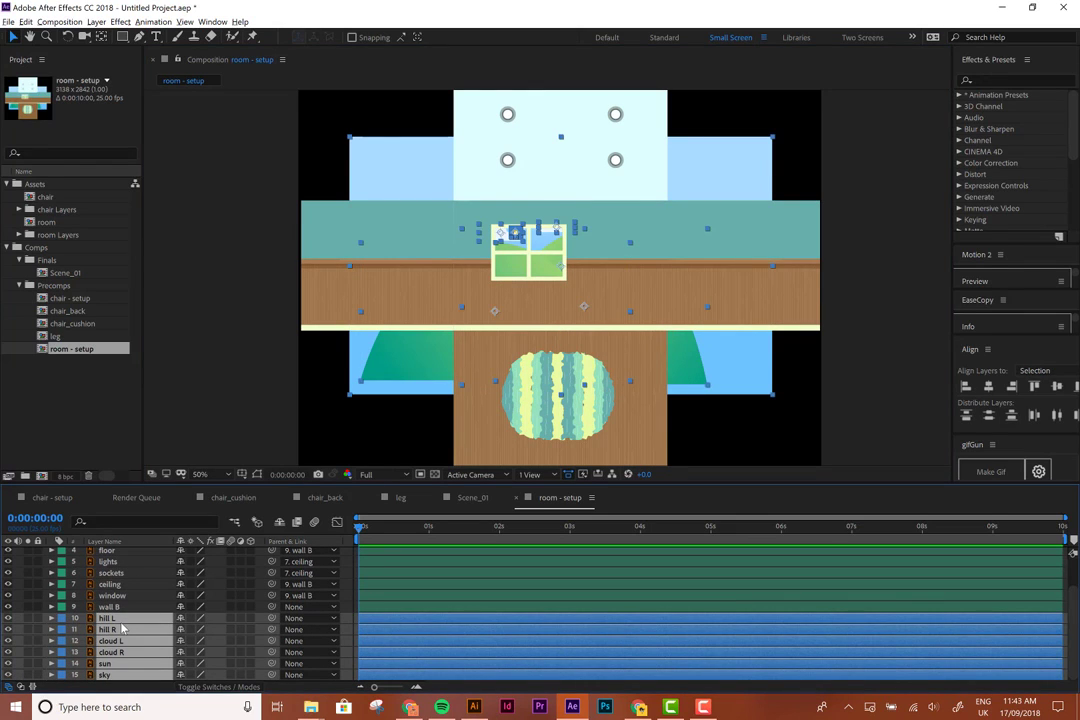
click(323, 412)
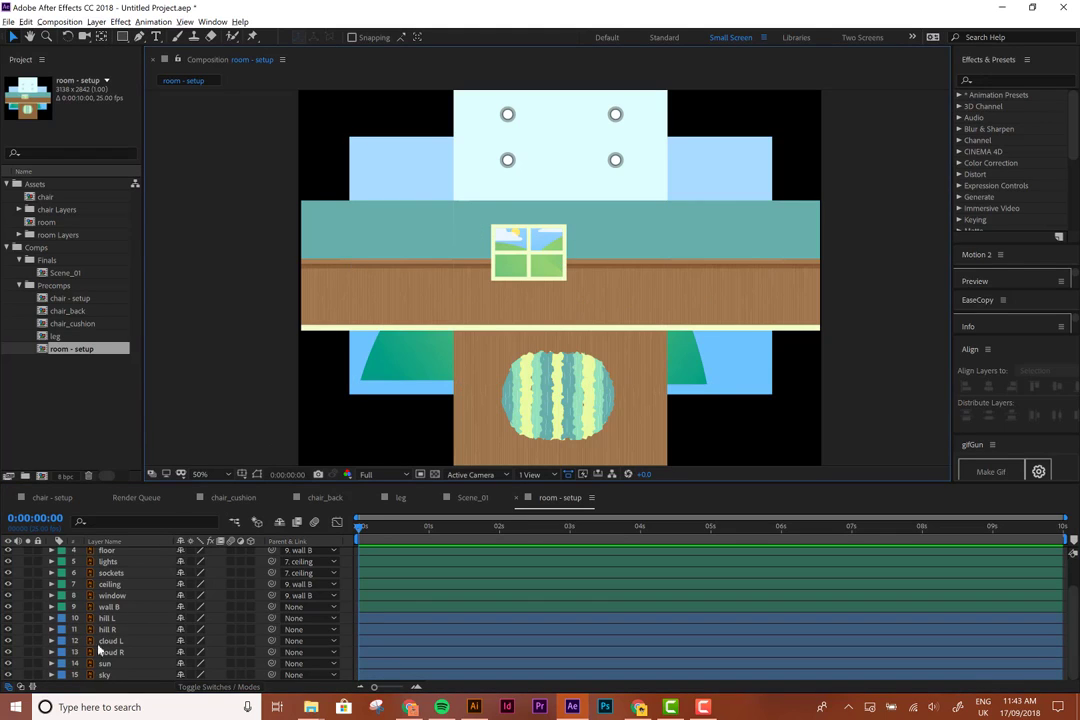
Turn all layers from wall R through sky into 3D layers, and select only wall L
click(115, 676)
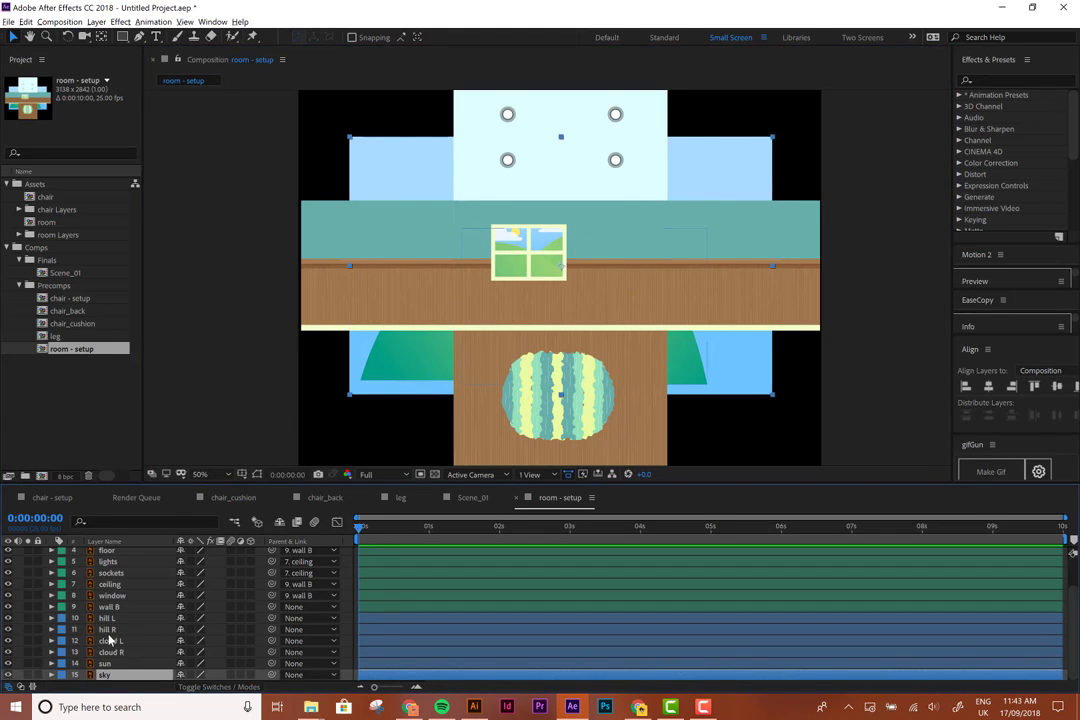
scroll(120, 641, up, 2)
shift+click(108, 552)
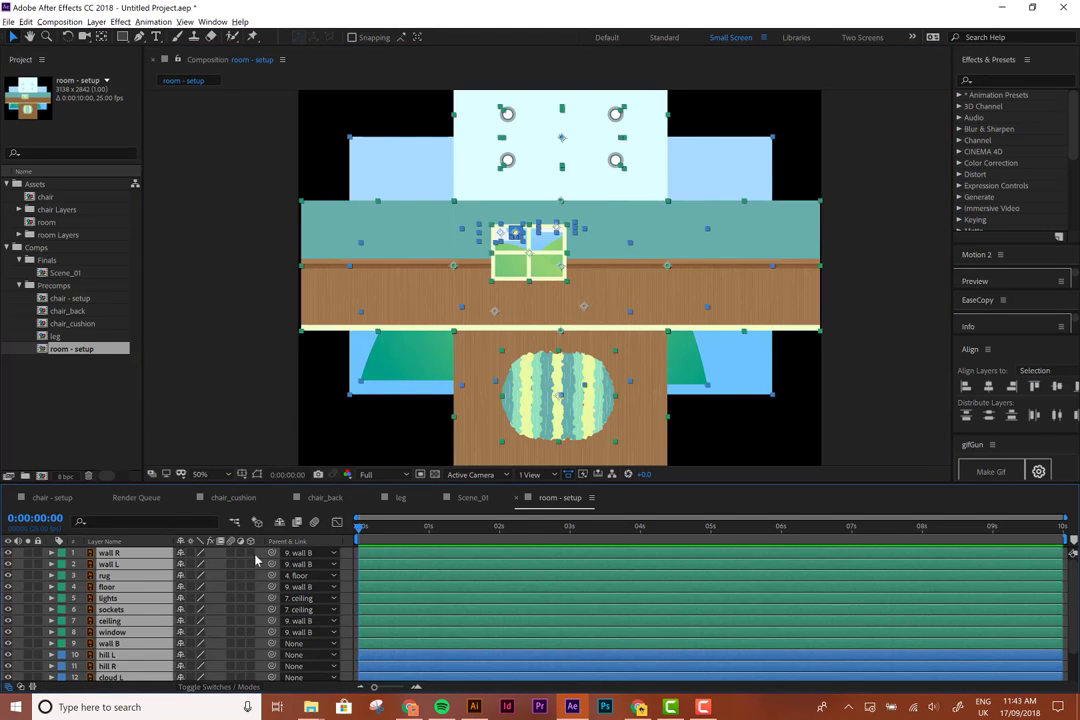
click(251, 563)
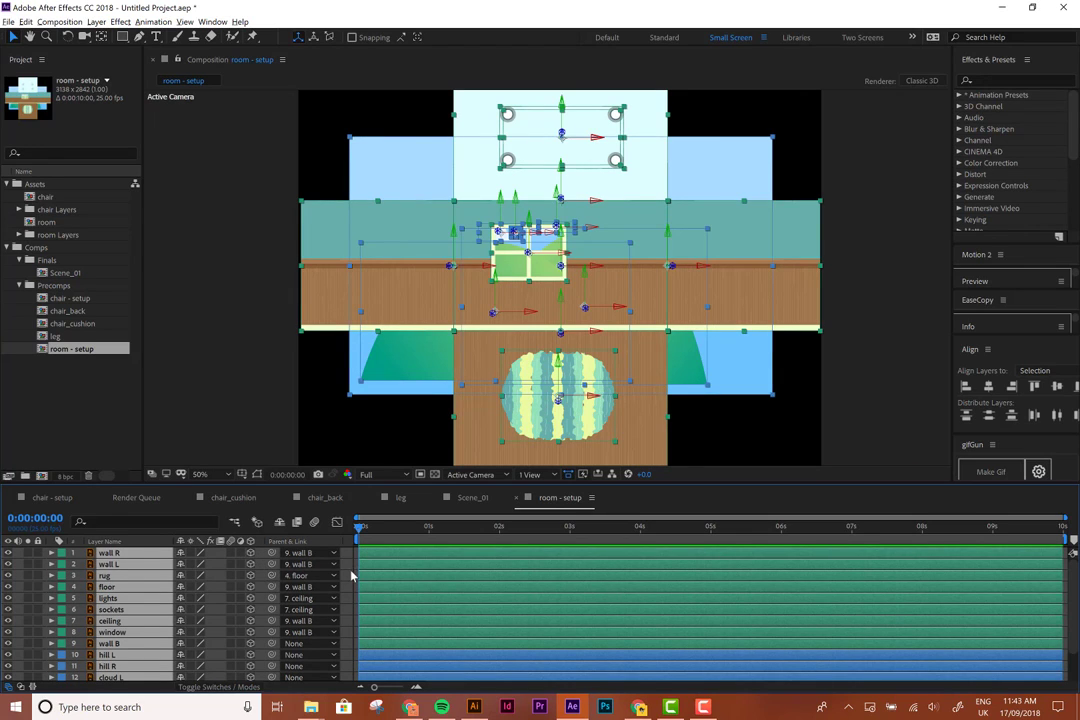
key(ctrl+shift+a)
click(420, 236)
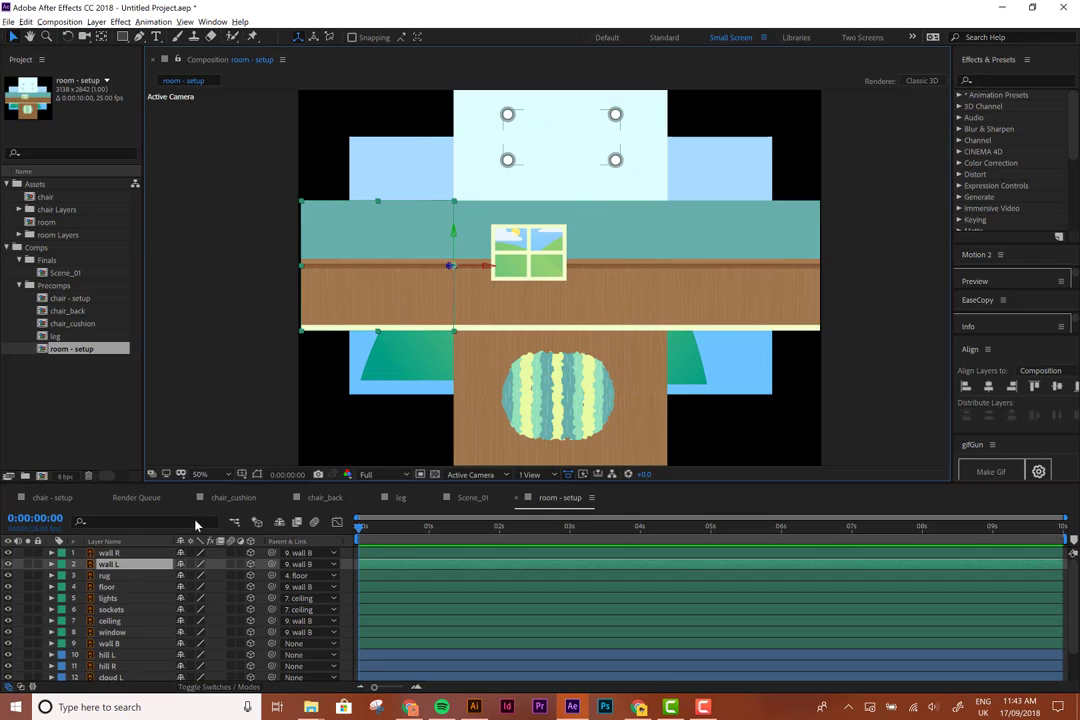
Fold the wall L layer forward by setting its Y orientation to 270°
key(r)
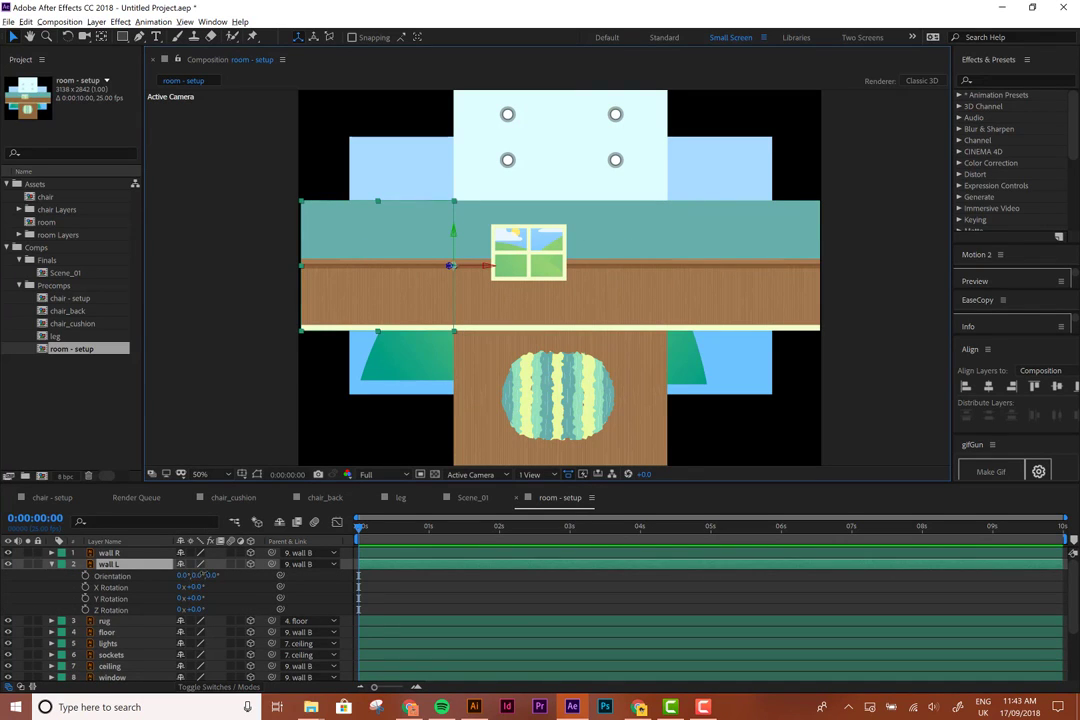
drag(203, 576, 145, 592)
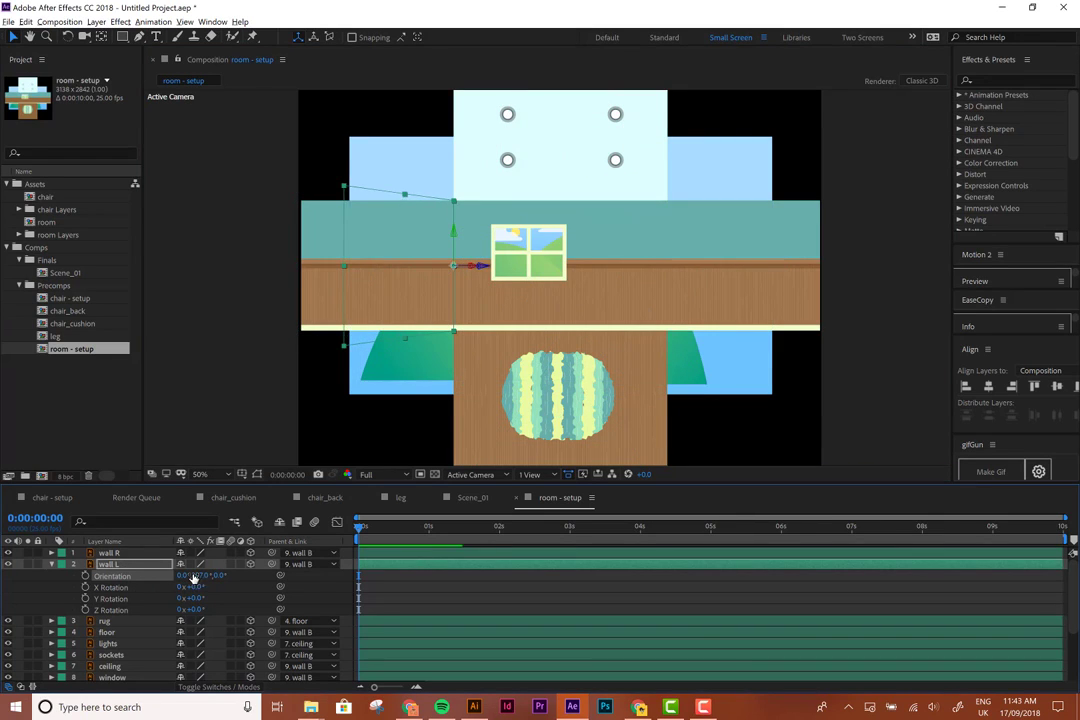
click(194, 577)
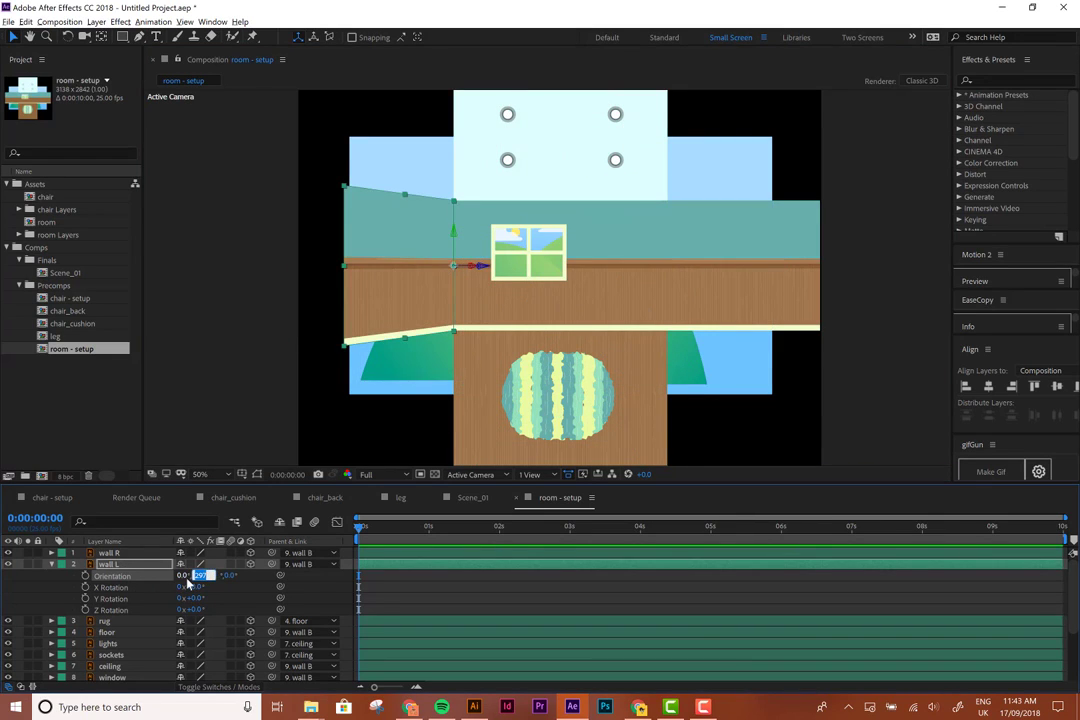
text(270)
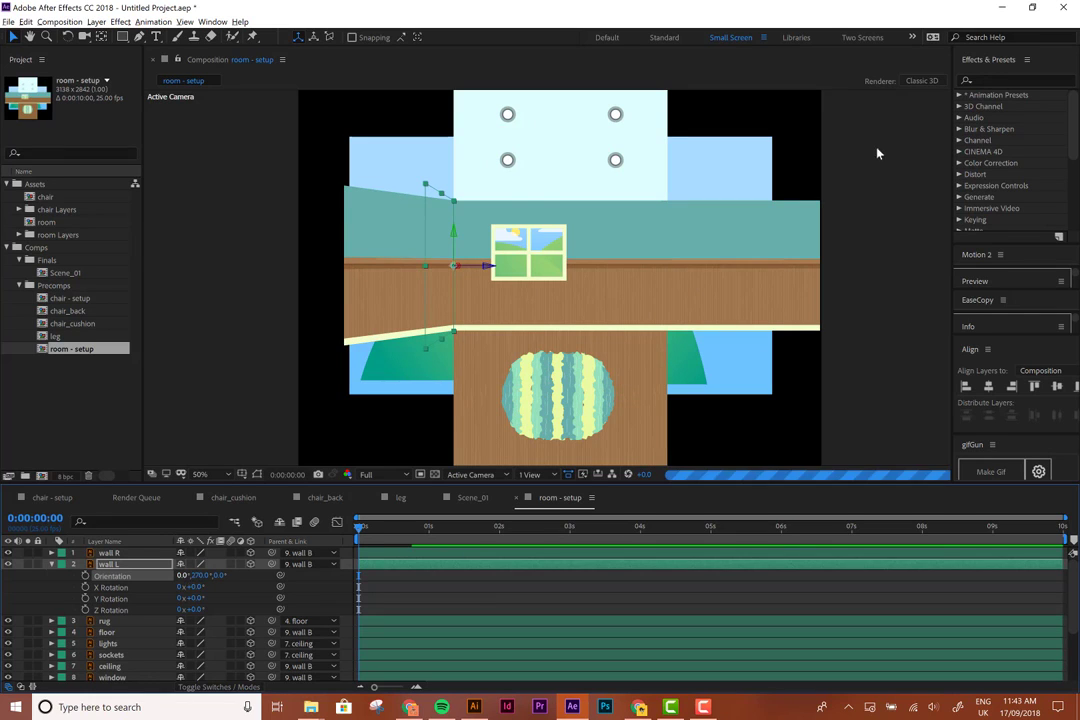
Fold the wall R layer forward by setting its Y orientation to 90°
click(614, 206)
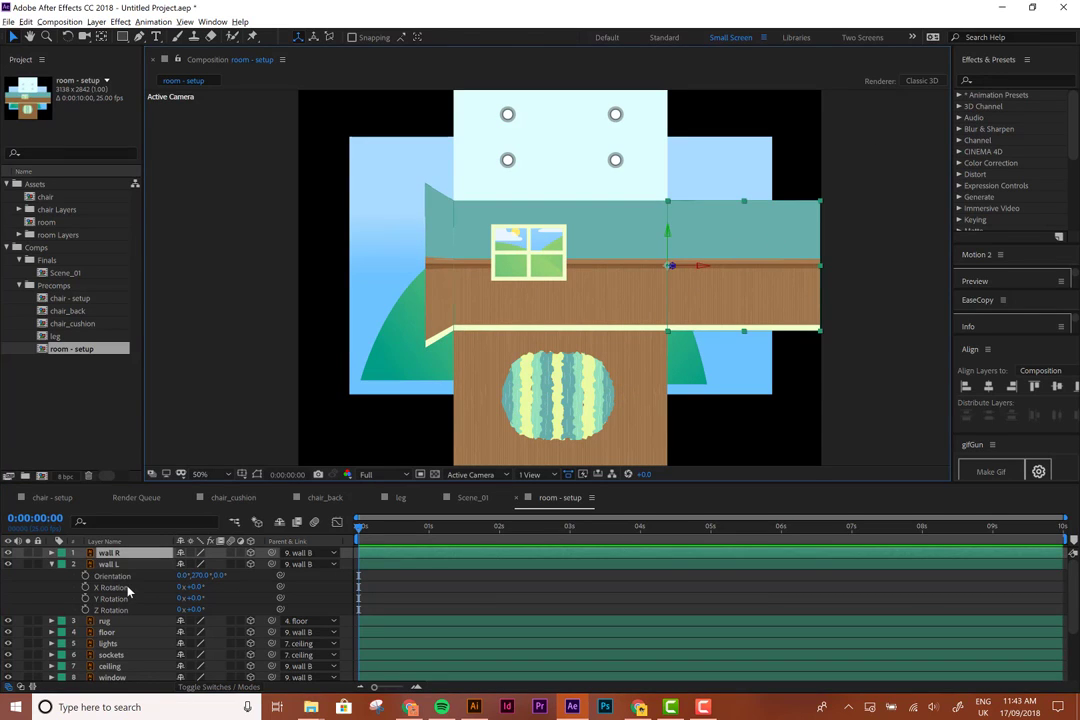
key(r)
click(197, 565)
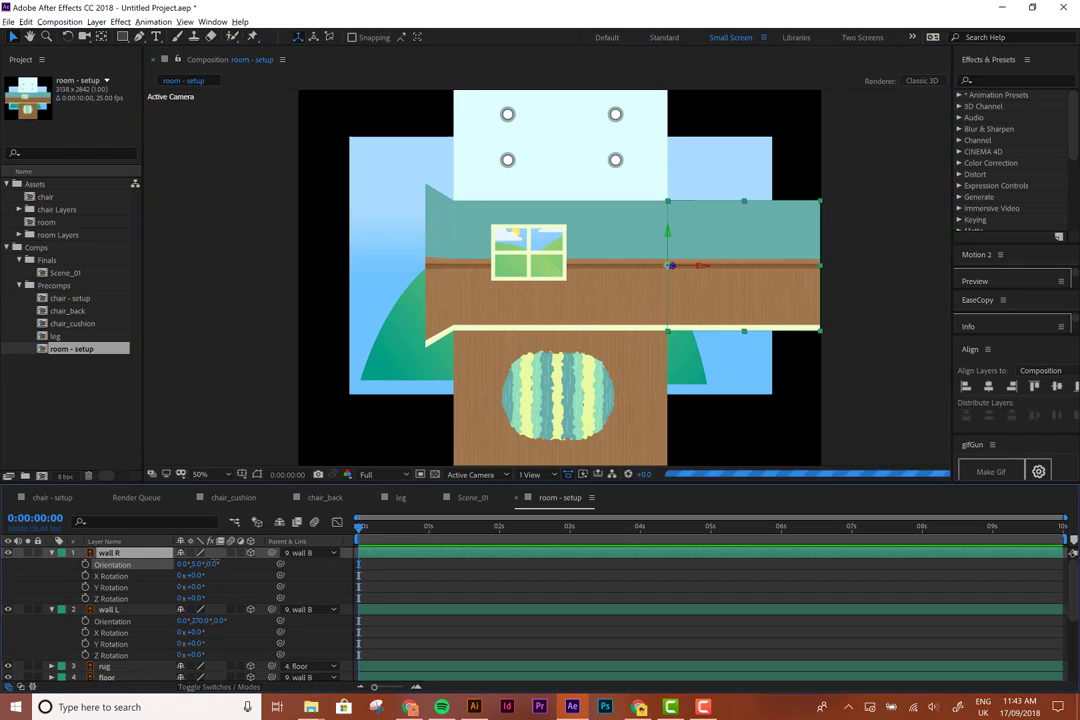
text(90)
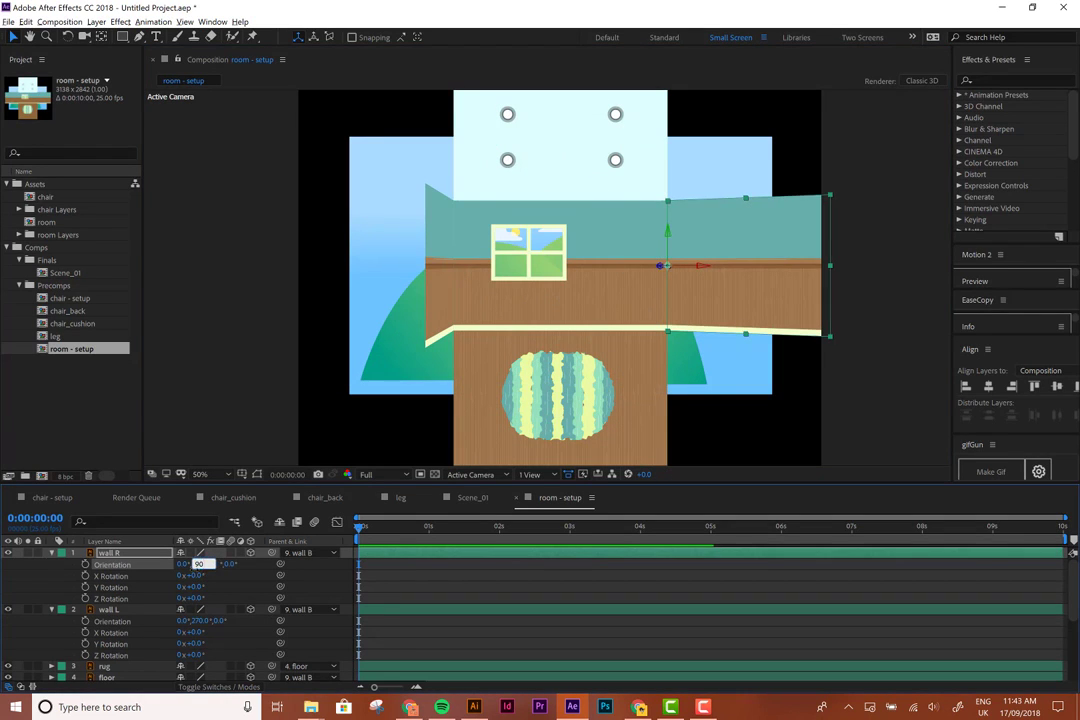
key(Return)
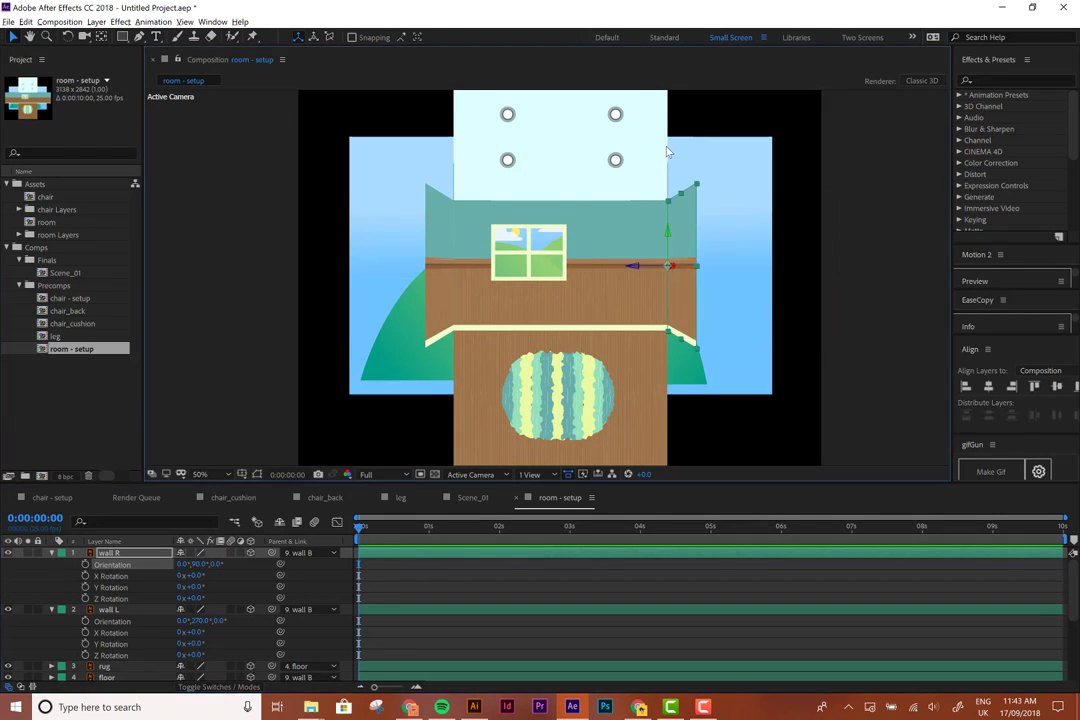
Fold the ceiling layer forward over the room by setting its X orientation to 90°
scroll(497, 539, down, 2)
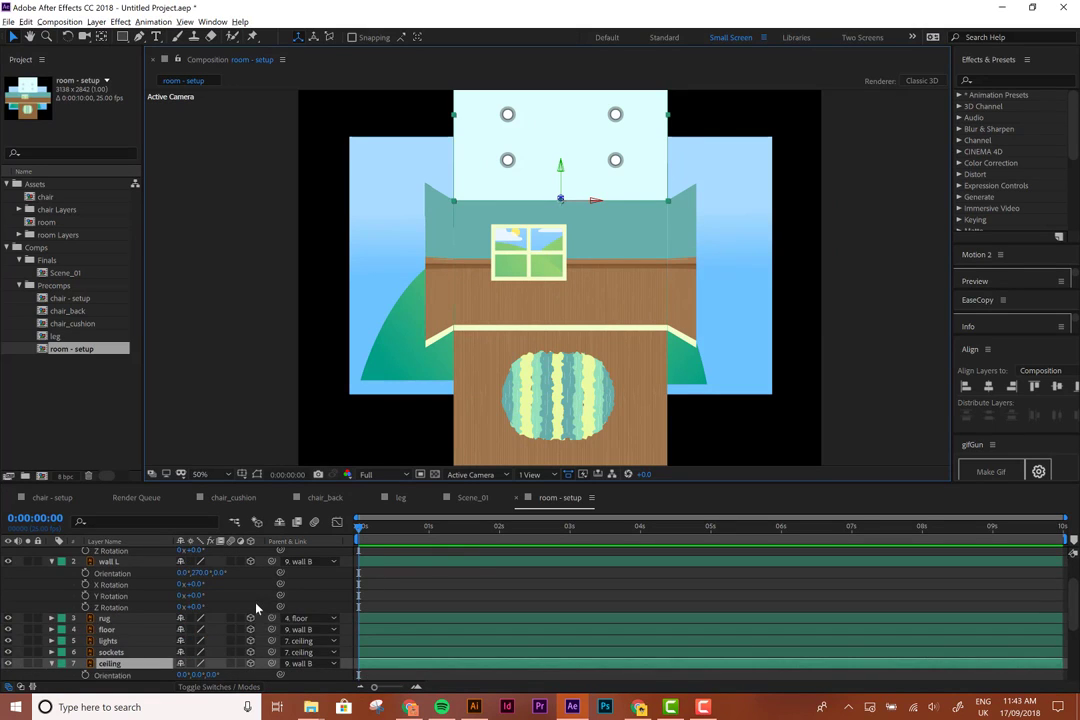
scroll(256, 608, down, 2)
mouse_move(200, 607)
mouse_down()
mouse_move(220, 607)
mouse_move(196, 607)
mouse_up()
key(ctrl+z)
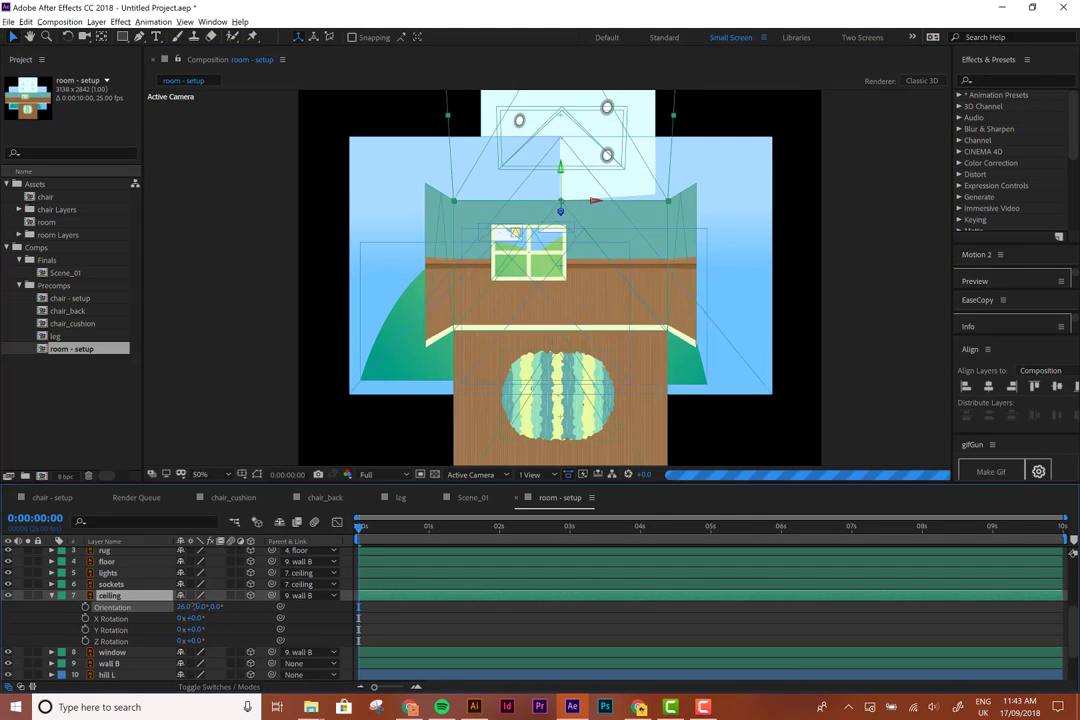
click(187, 607)
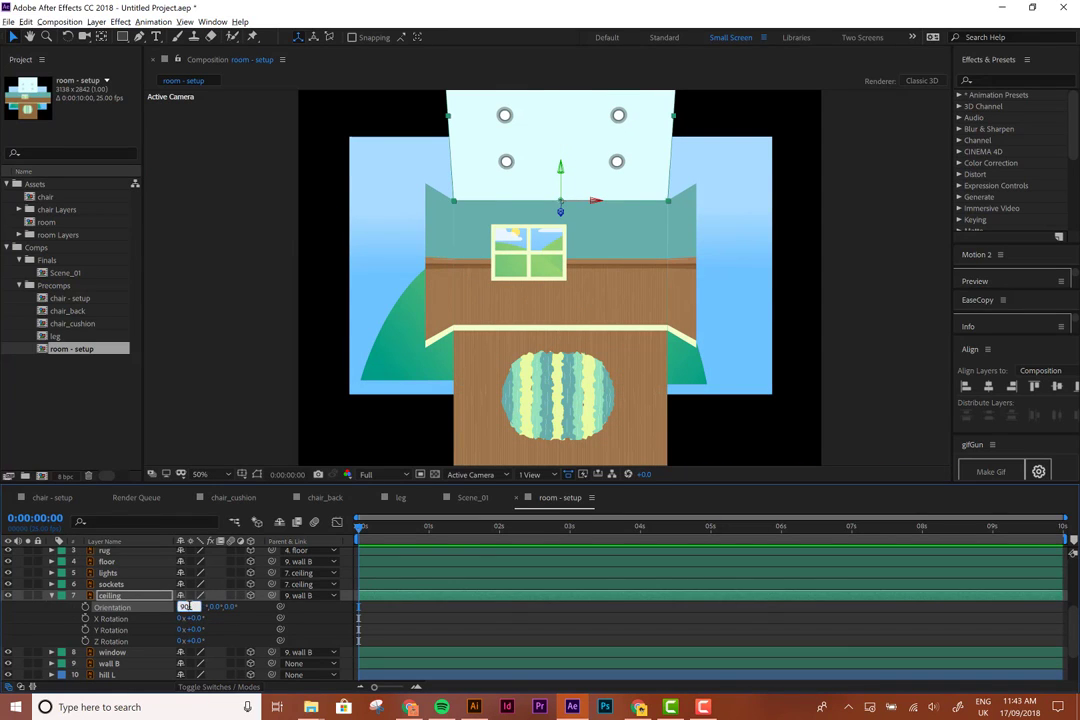
text(90)
key(Return)
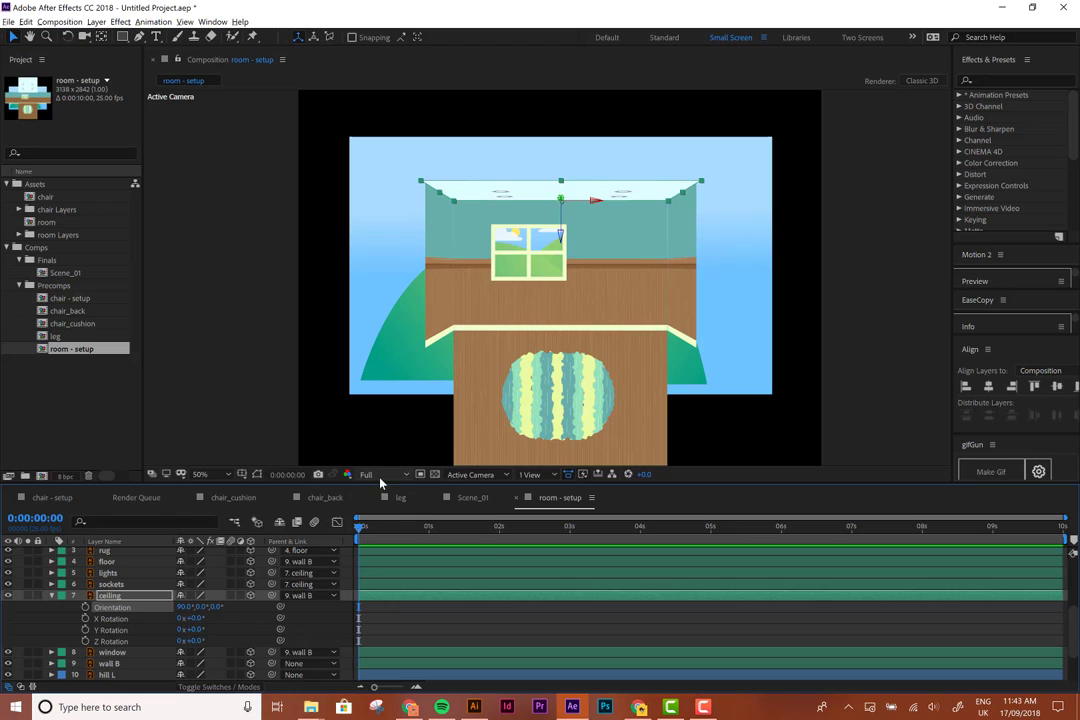
Lower the preview resolution to Third and fold the floor layer forward by setting its X orientation to 270°
click(378, 475)
click(378, 537)
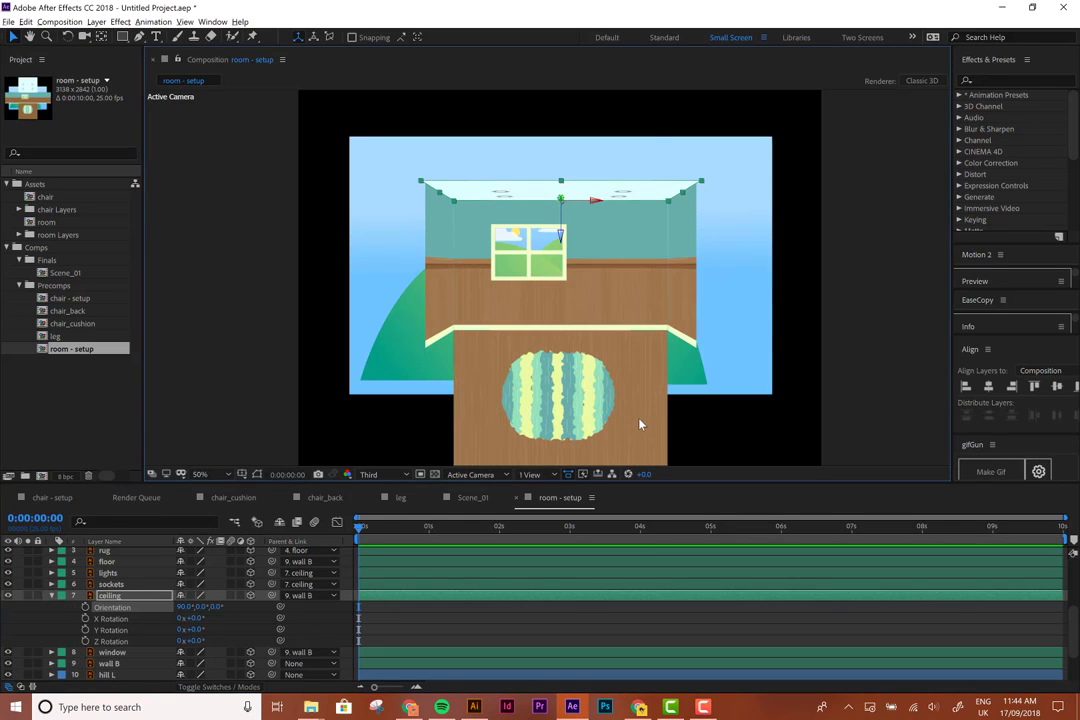
click(640, 425)
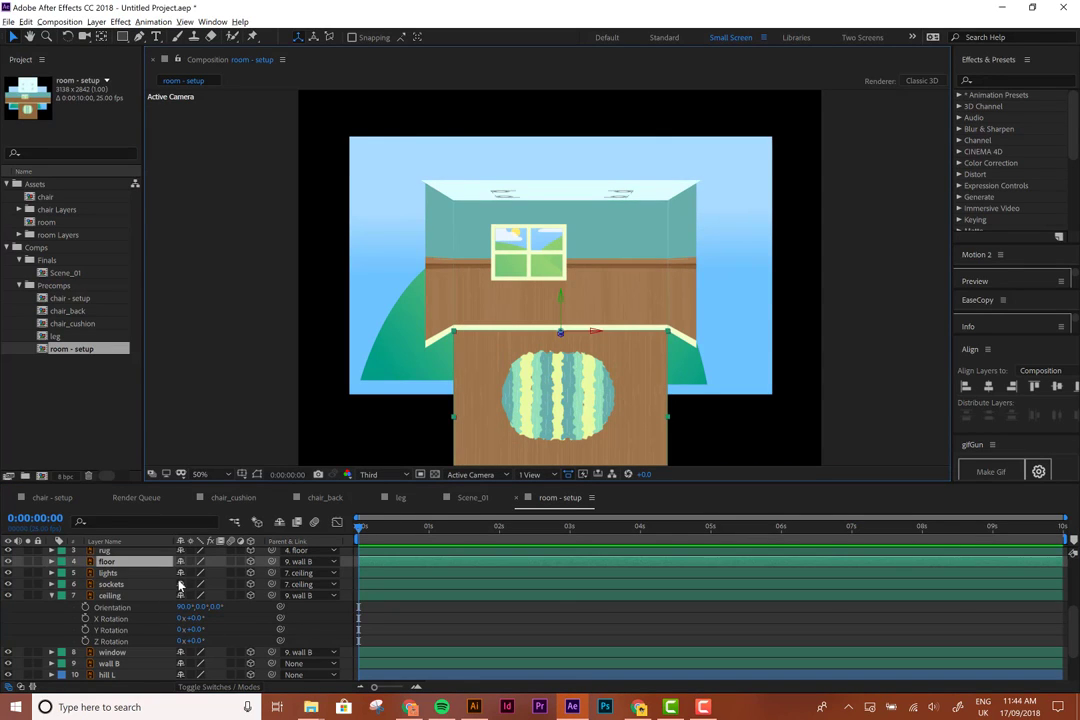
key(r)
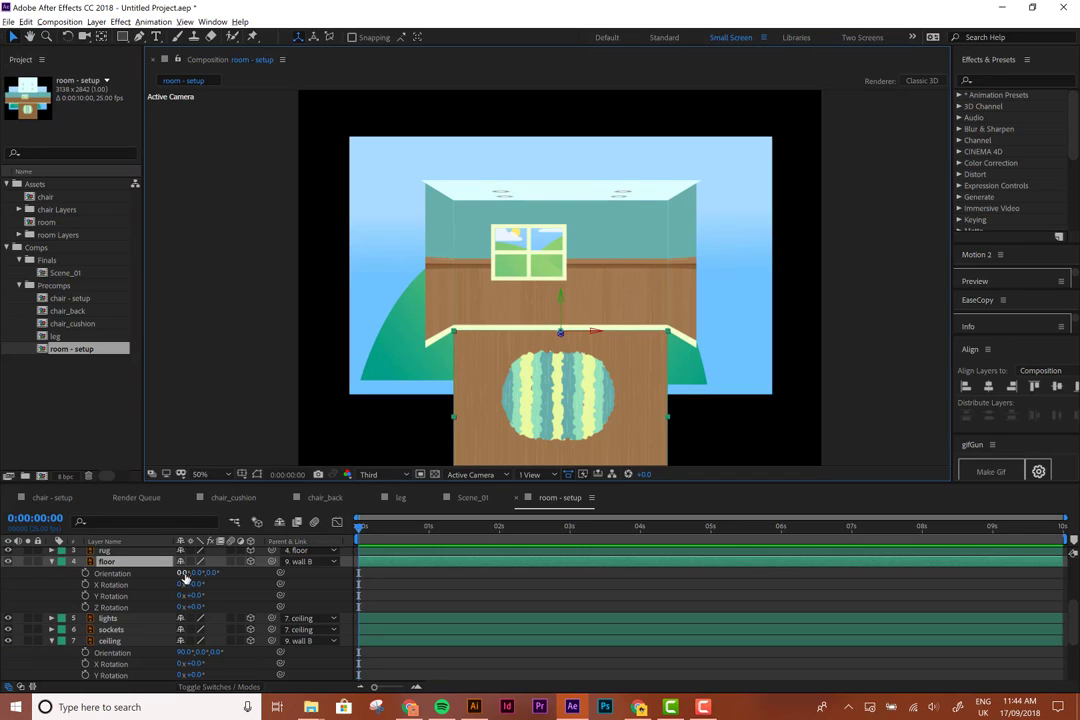
mouse_move(184, 575)
mouse_down()
mouse_move(162, 584)
mouse_move(186, 574)
mouse_up()
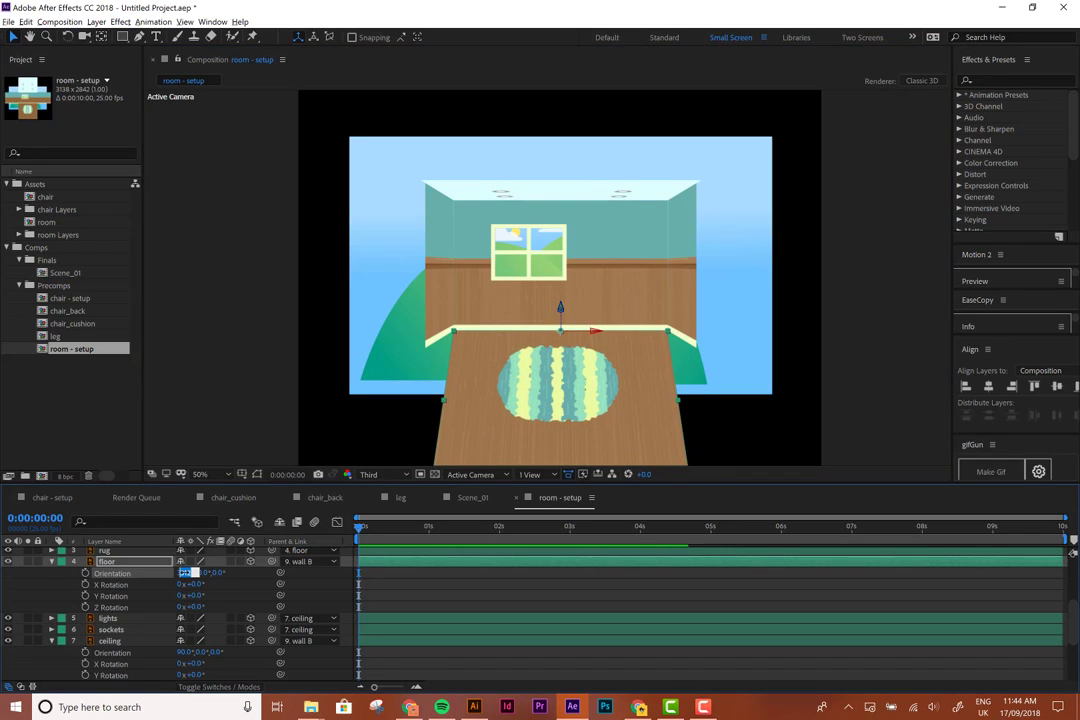
click(186, 572)
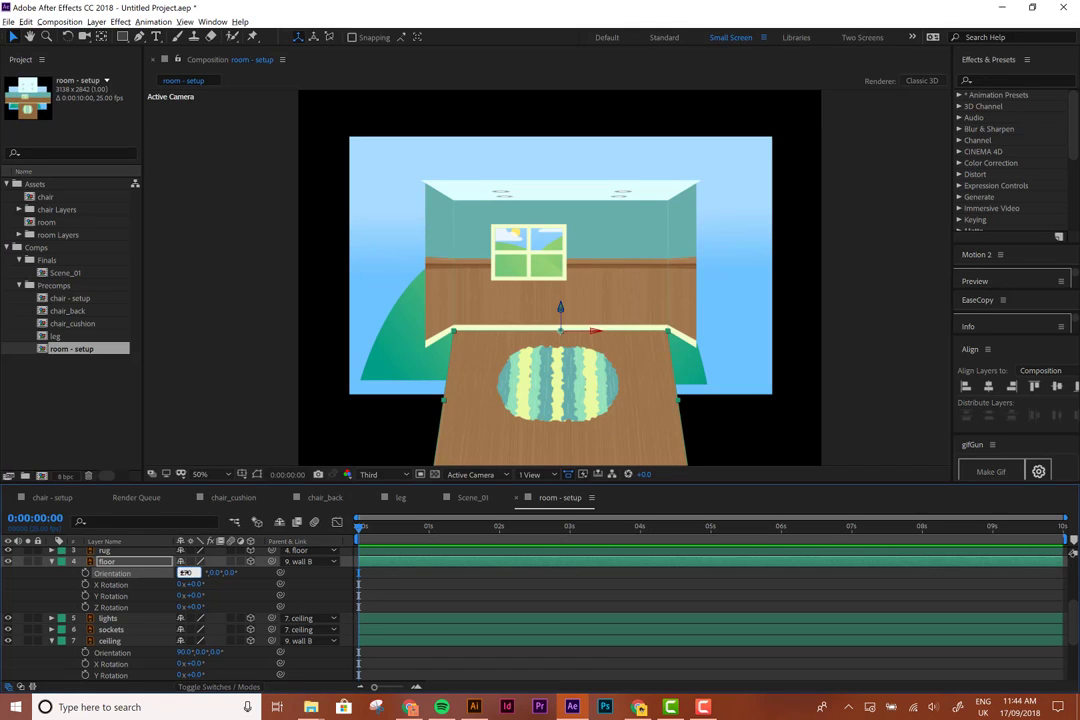
text(270)
key(Return)
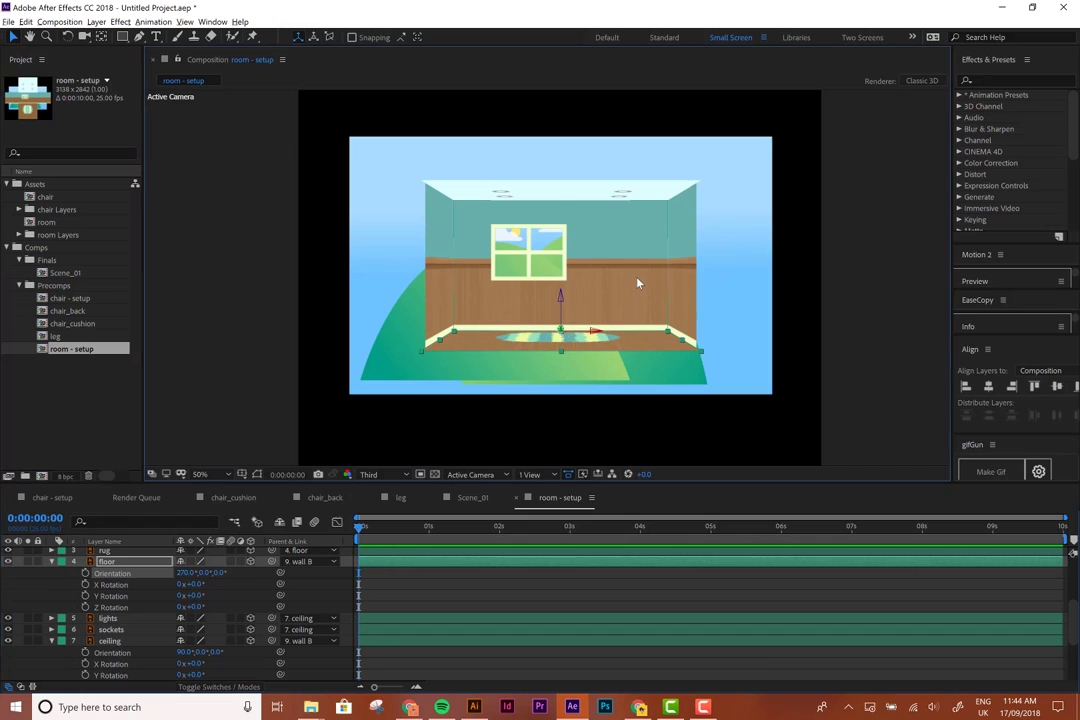
Test the parented room by rotating wall B about its Y axis, and undo the rotation
click(603, 258)
key(w)
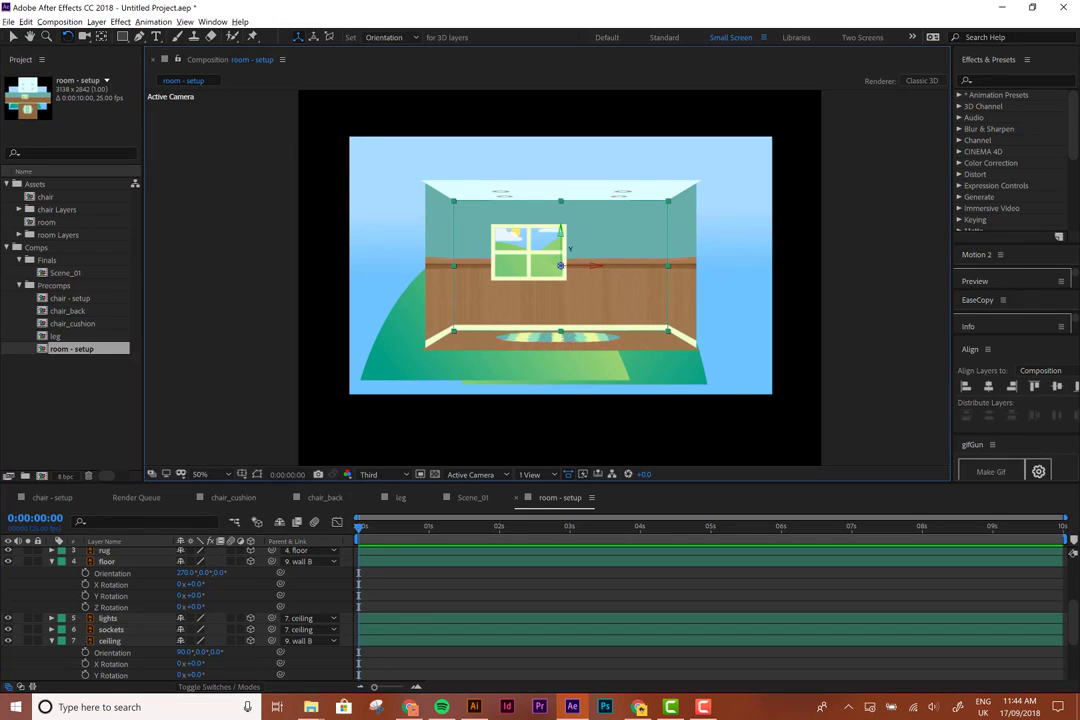
mouse_move(566, 246)
mouse_down()
mouse_move(568, 236)
mouse_move(530, 262)
mouse_move(534, 270)
mouse_move(577, 247)
mouse_move(560, 265)
mouse_up()
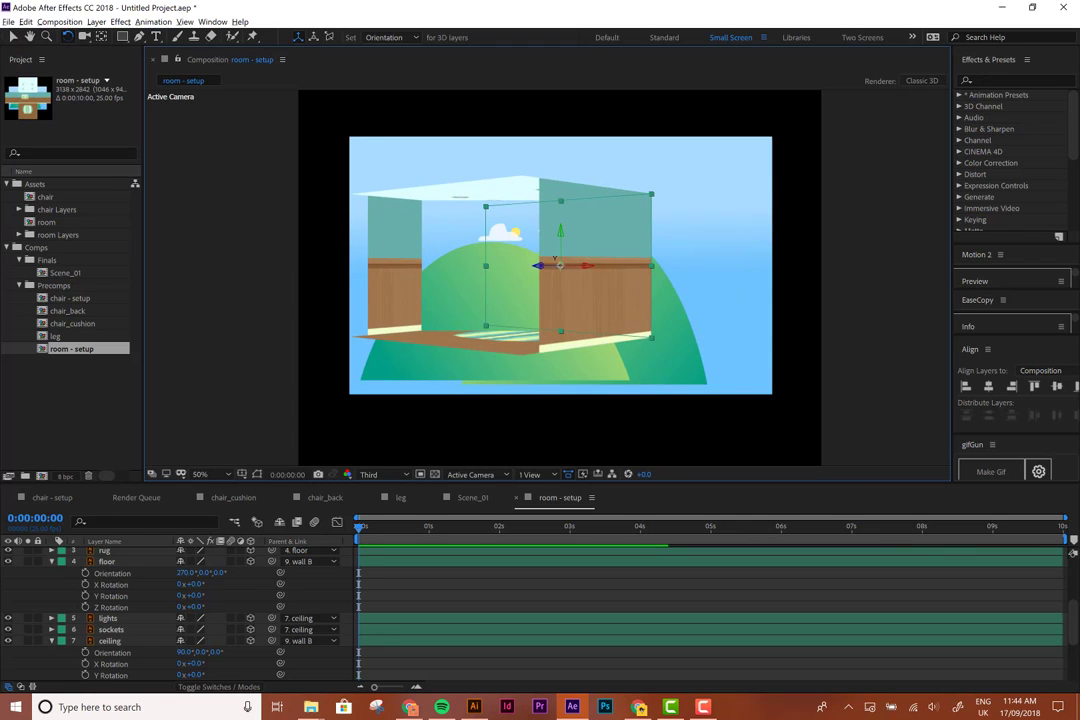
key(ctrl+z)
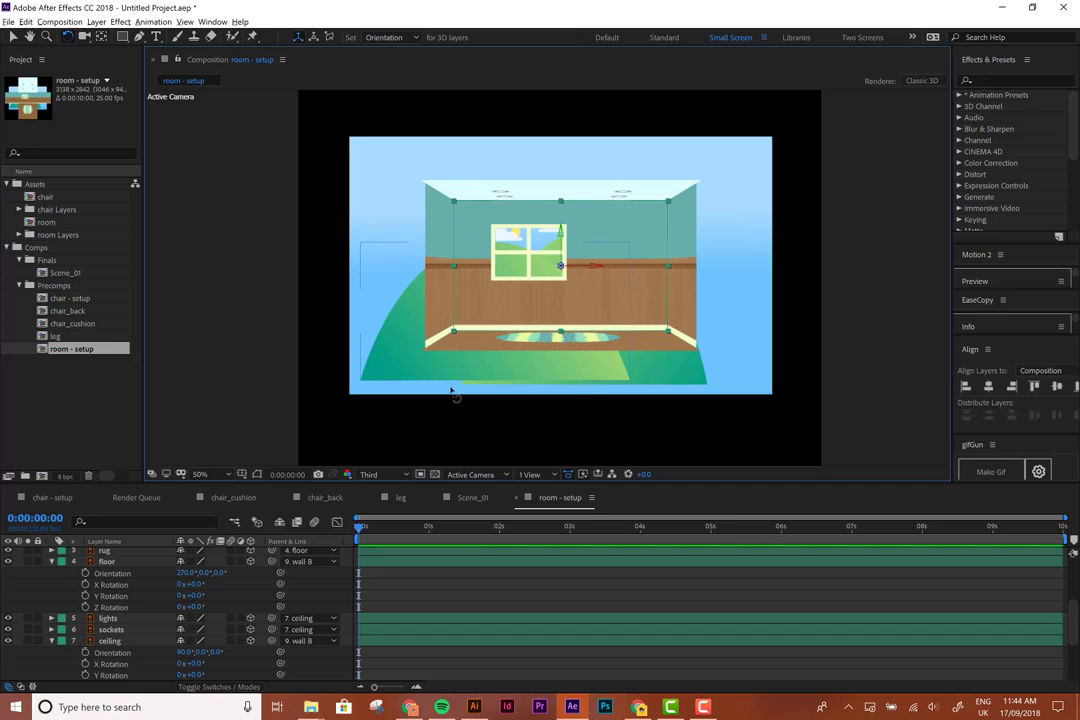
key(v)
Collapse the open properties of all layers and deselect everything
key(ctrl+a)
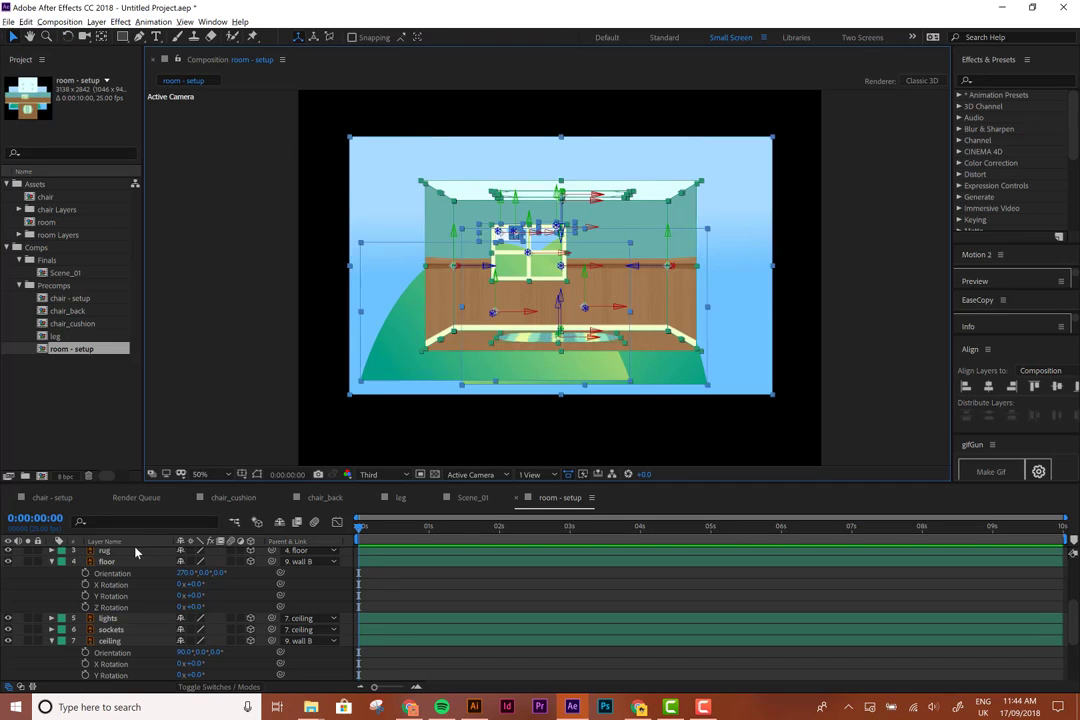
key(u)
click(437, 617)
scroll(437, 617, up, 3)
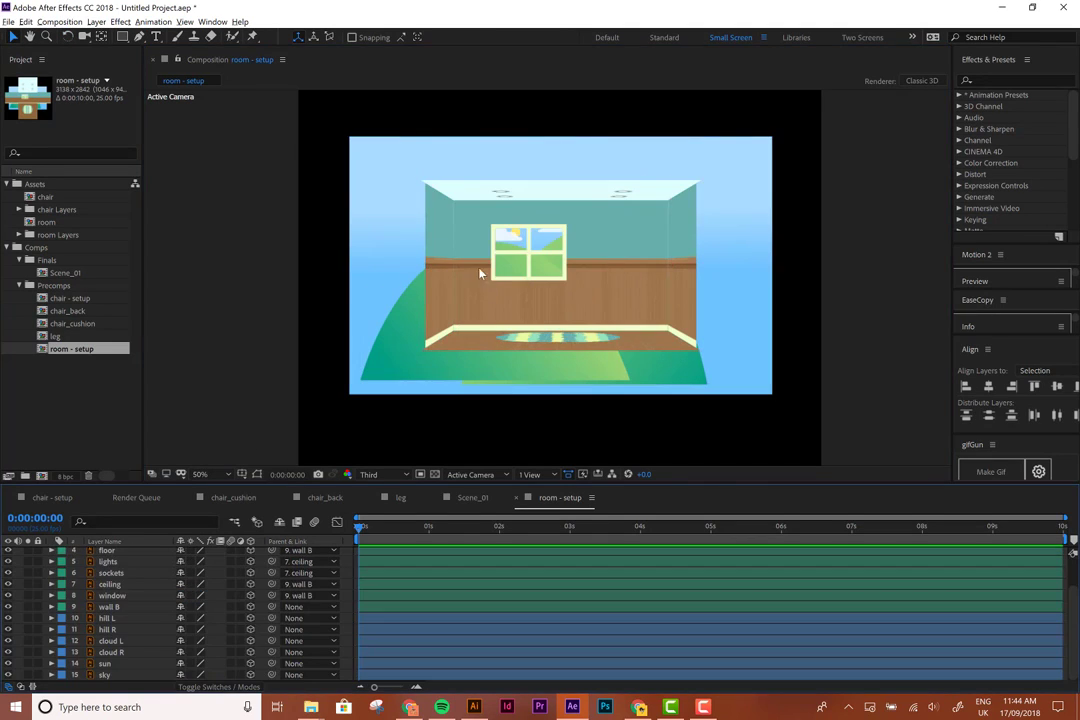
Try pushing the sky layer back along its Z axis in the Active Camera view, and undo the move
click(391, 377)
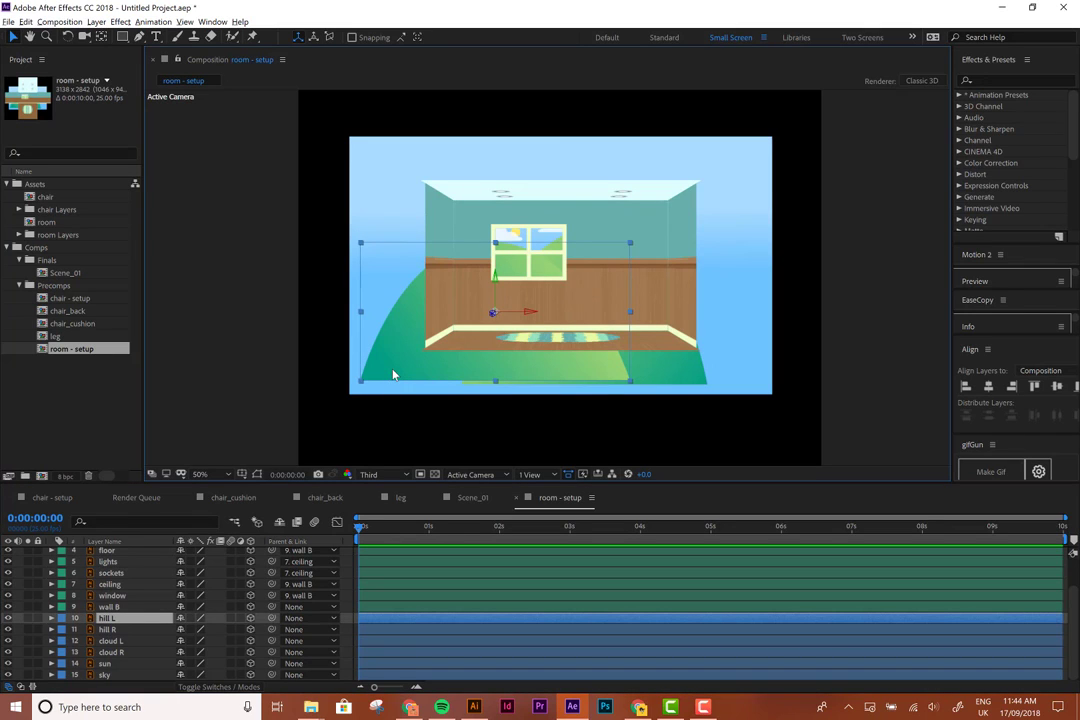
click(760, 212)
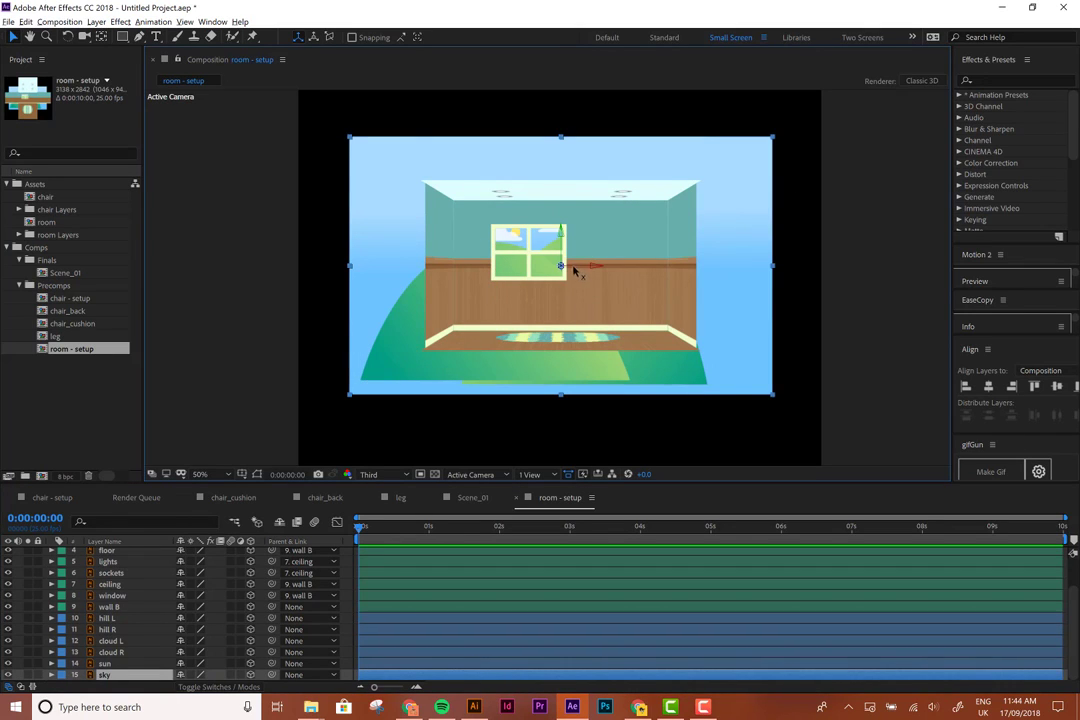
drag(545, 250, 6, 7)
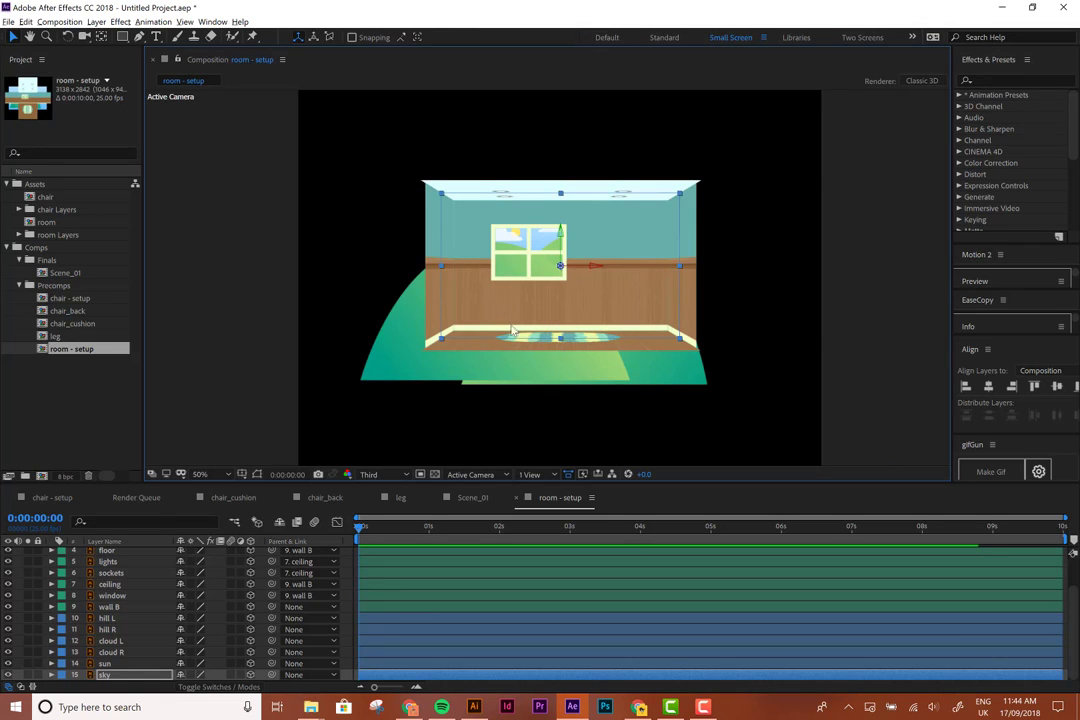
key(ctrl+z)
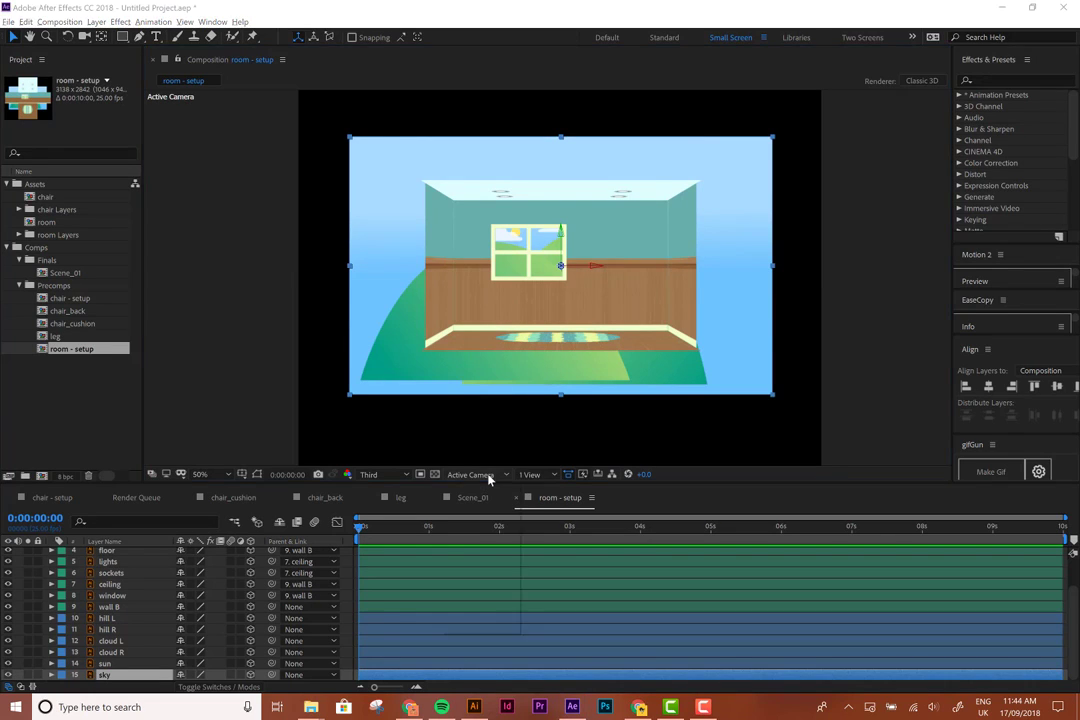
Switch to Custom View 1 and orbit with the Unified Camera Tool to examine the room and sky from the side
click(489, 475)
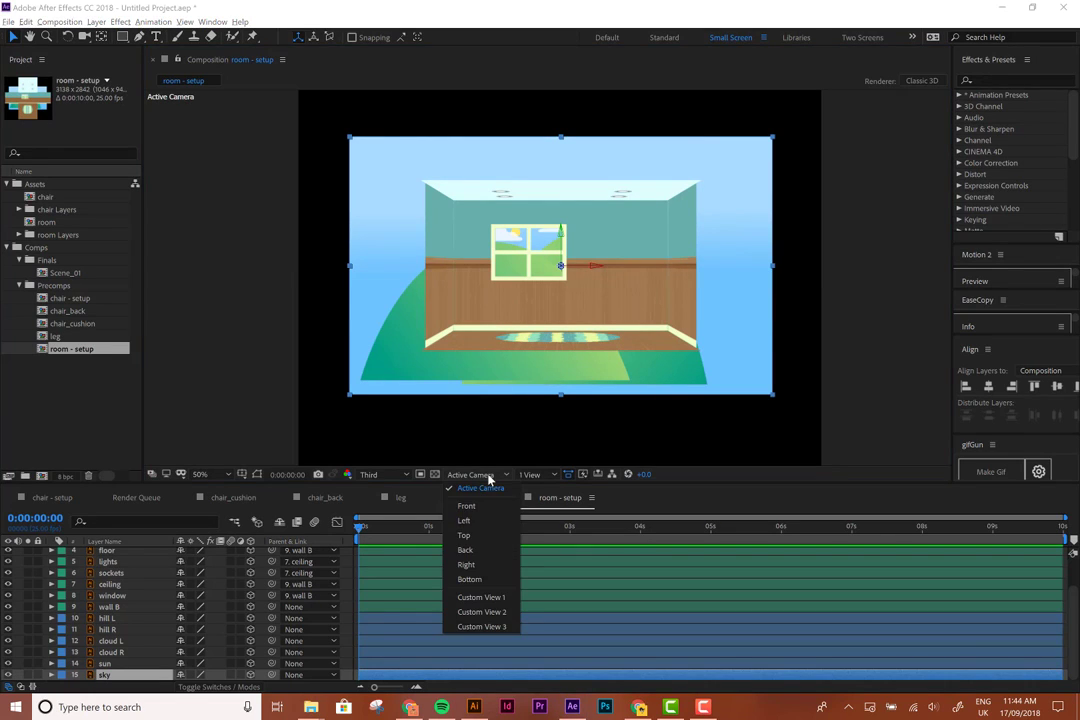
click(483, 597)
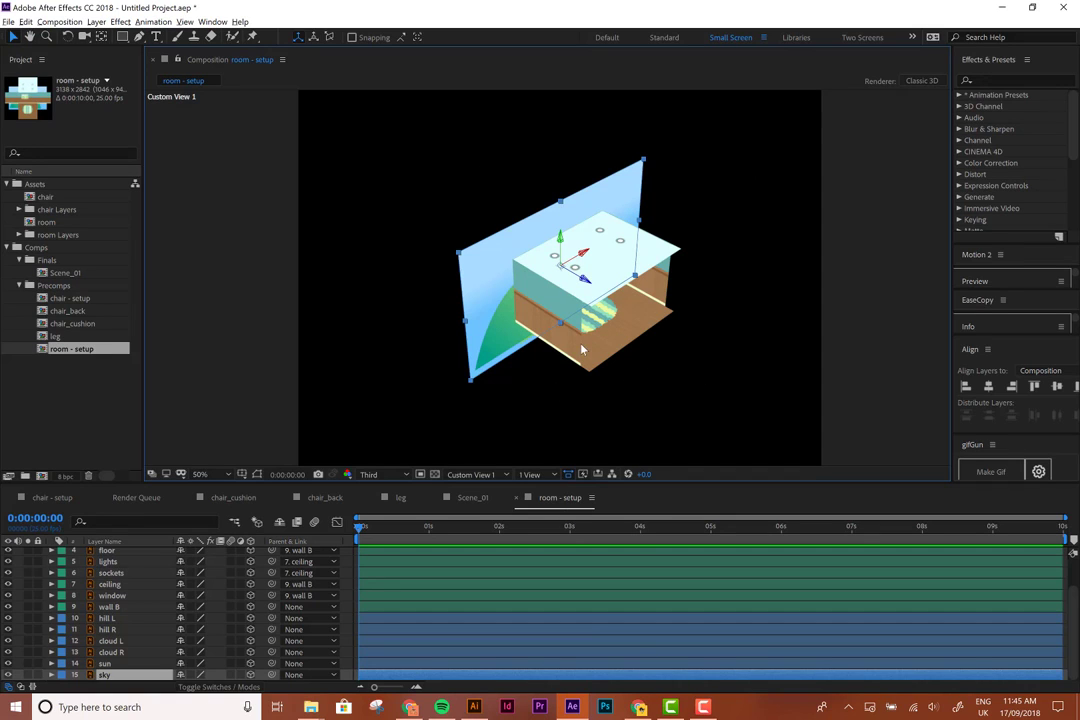
click(473, 474)
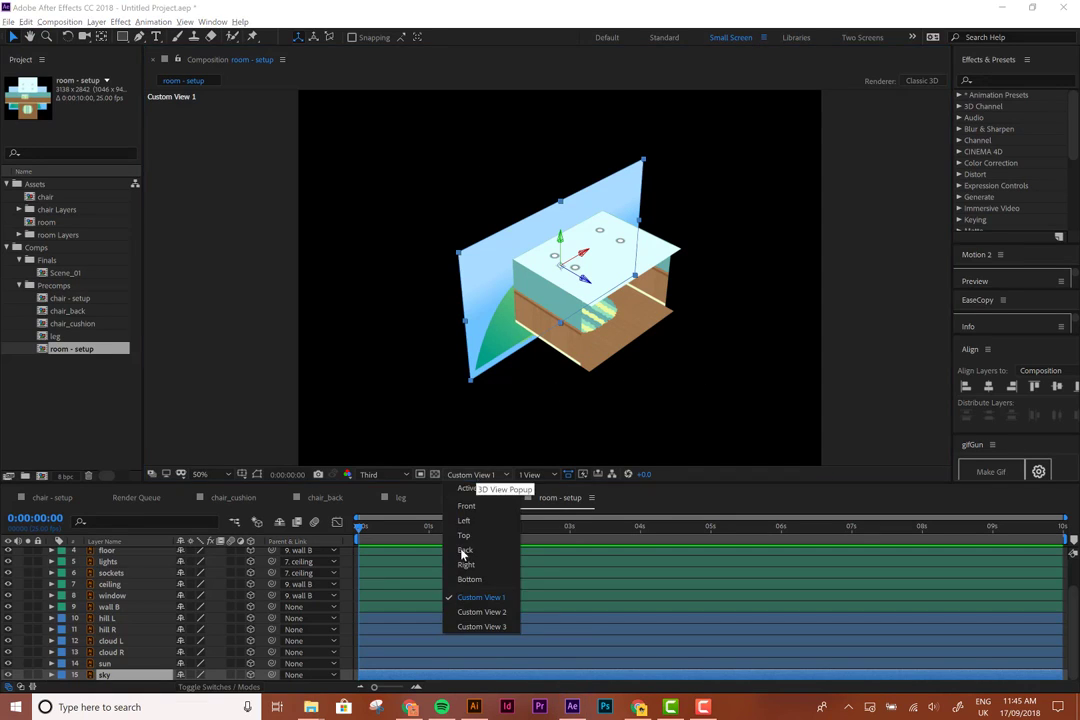
click(446, 19)
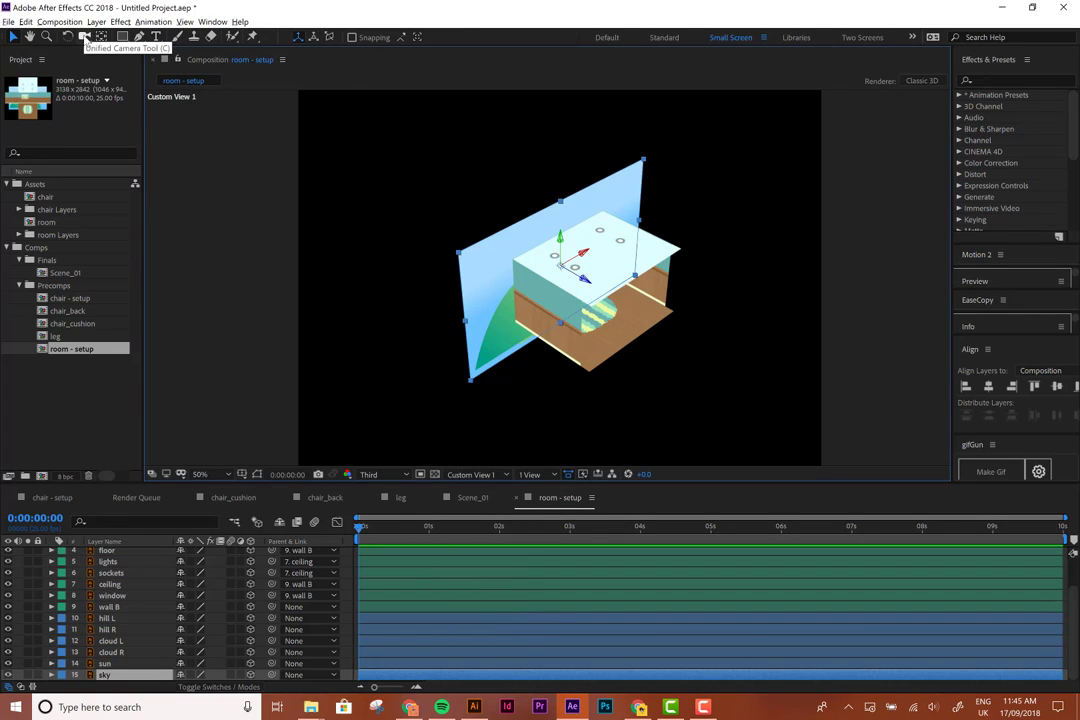
click(85, 37)
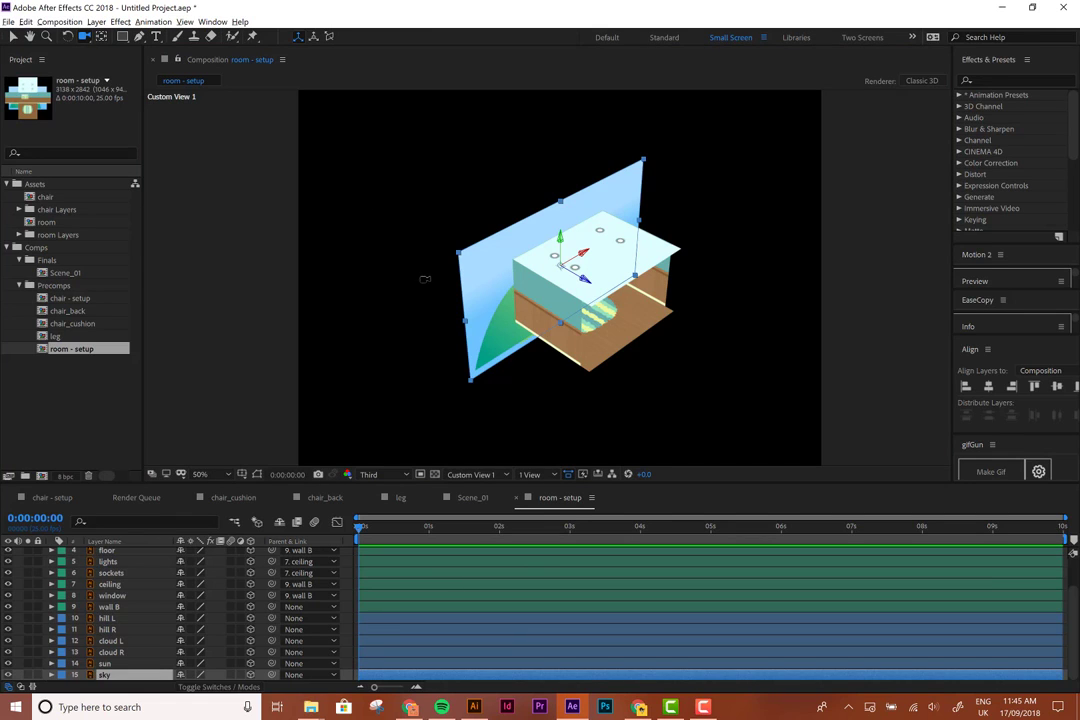
drag(436, 258, 381, 157)
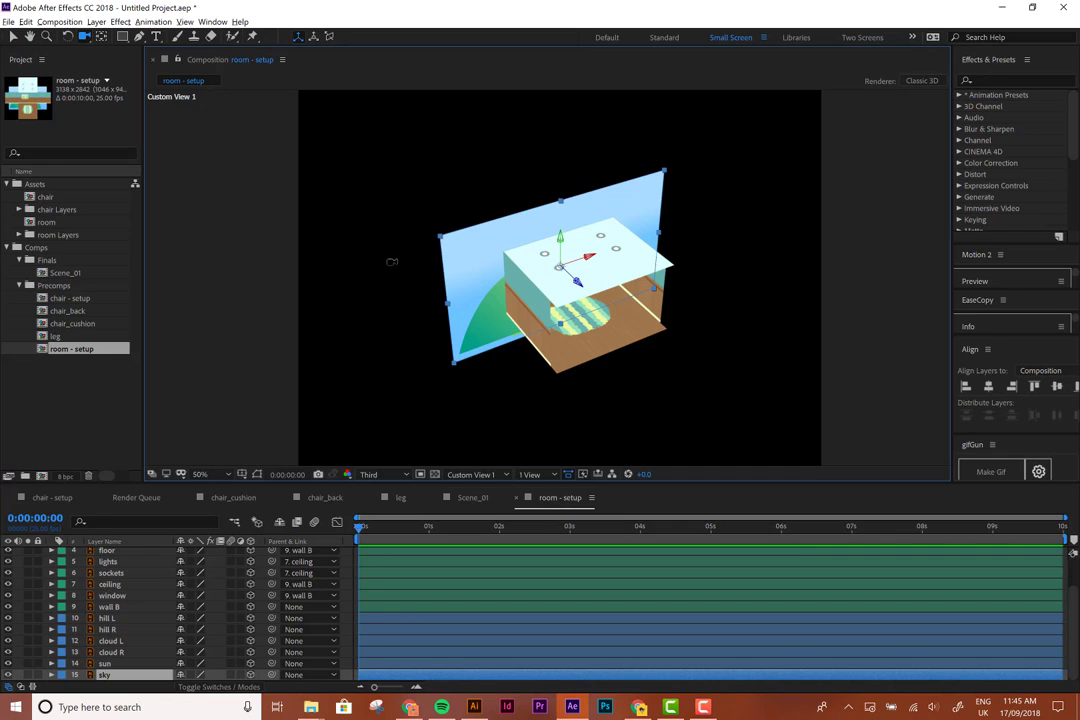
drag(387, 248, 444, 229)
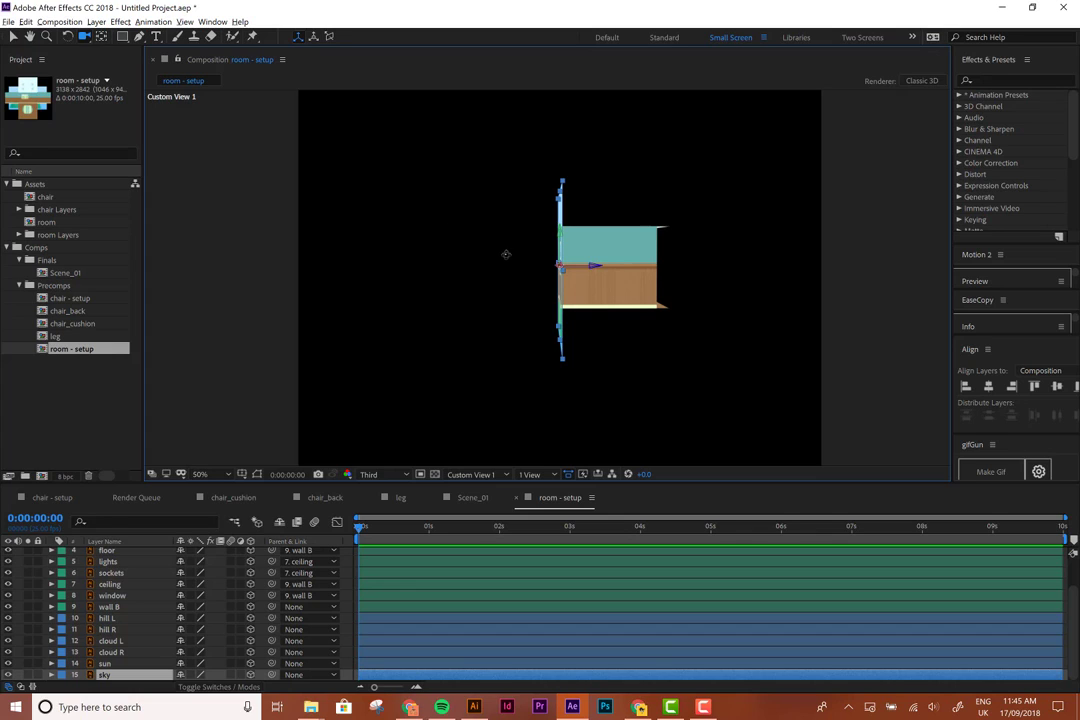
drag(507, 201, 417, 289)
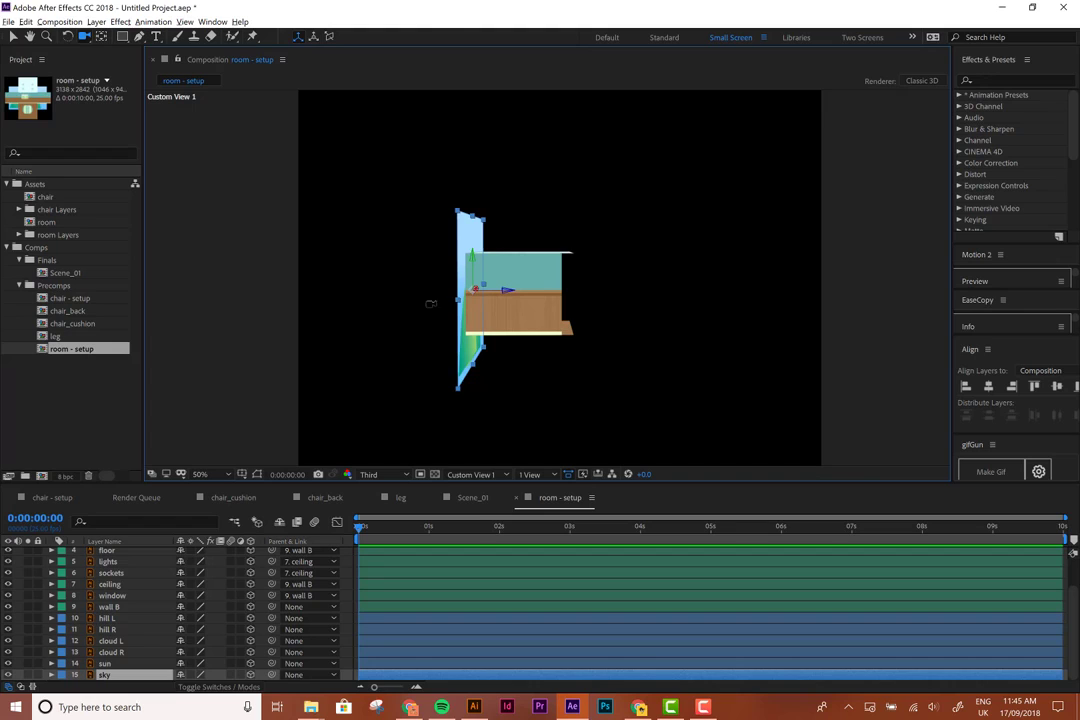
Push the sky layer far back along its Z axis, leaving a wide gap behind the room
drag(449, 367, 316, 48)
drag(349, 145, 588, 263)
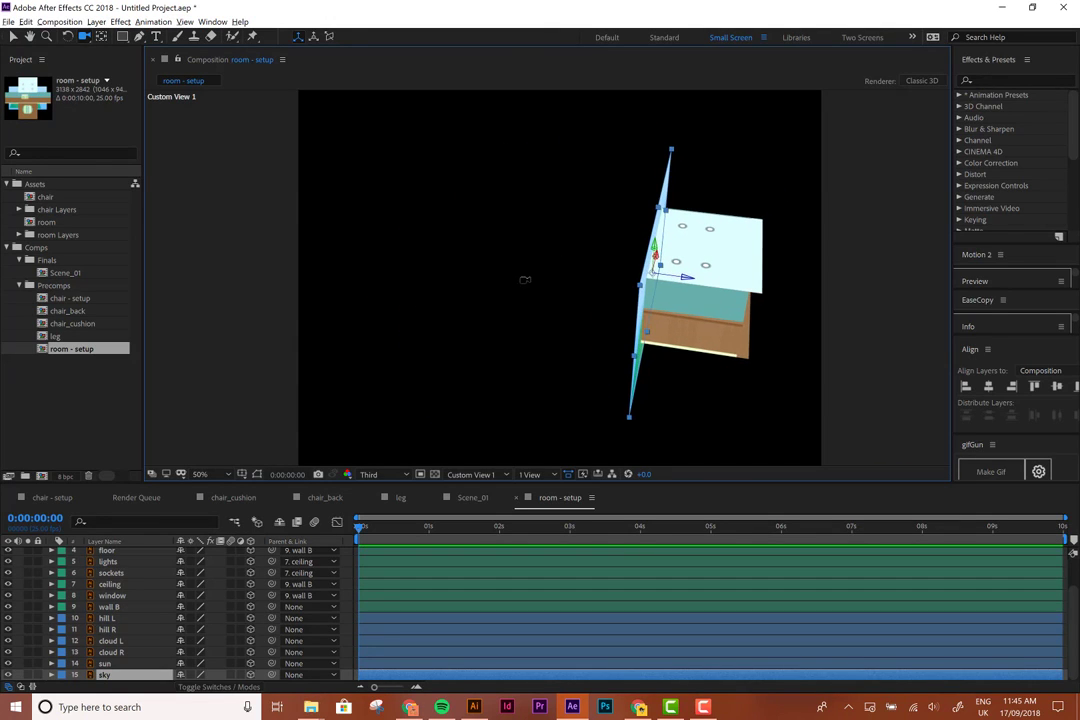
drag(514, 266, 540, 352)
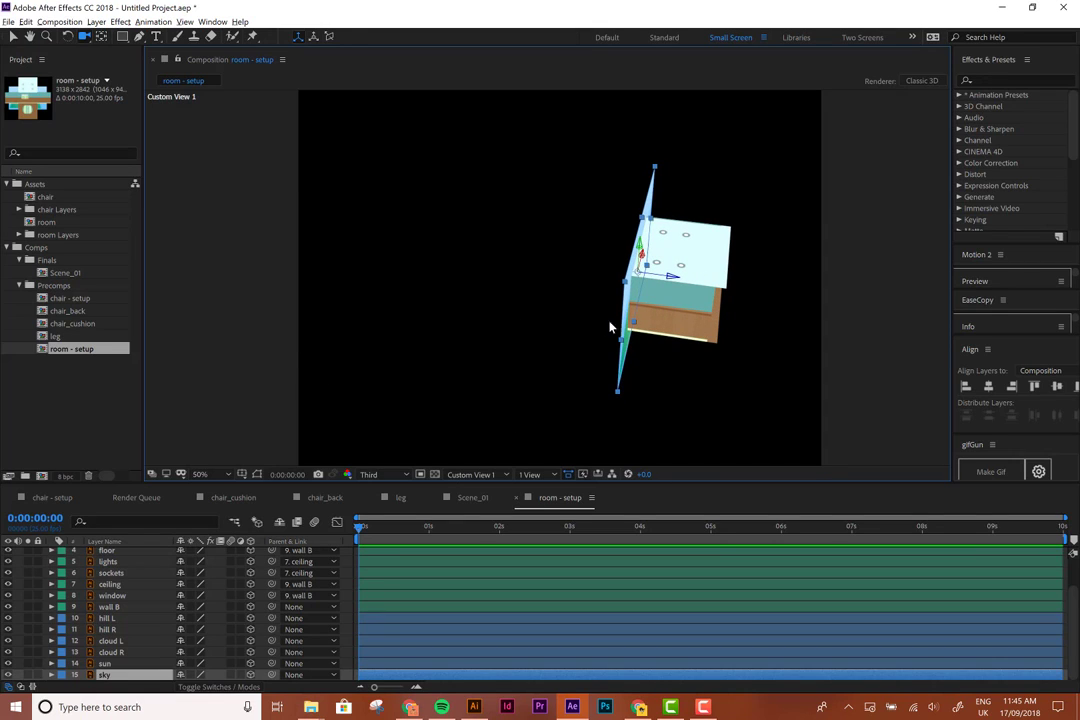
key(v)
drag(652, 276, 5, 262)
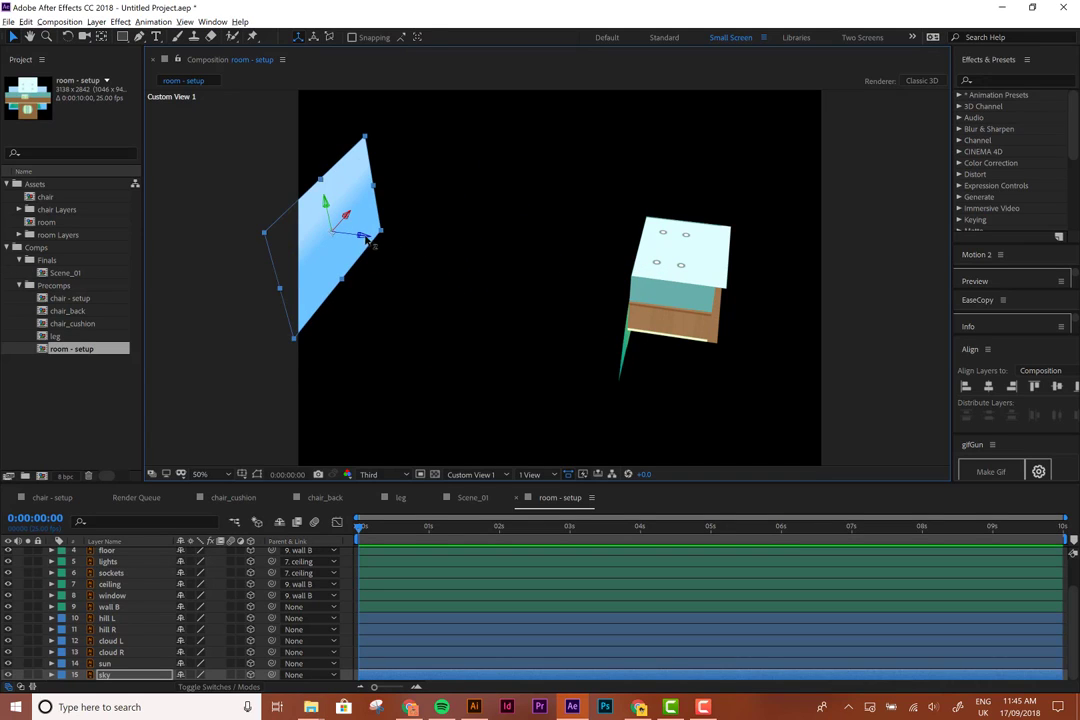
Move the sun, cloud L and cloud R layers together back along the Z axis, between the room and the sky
click(105, 664)
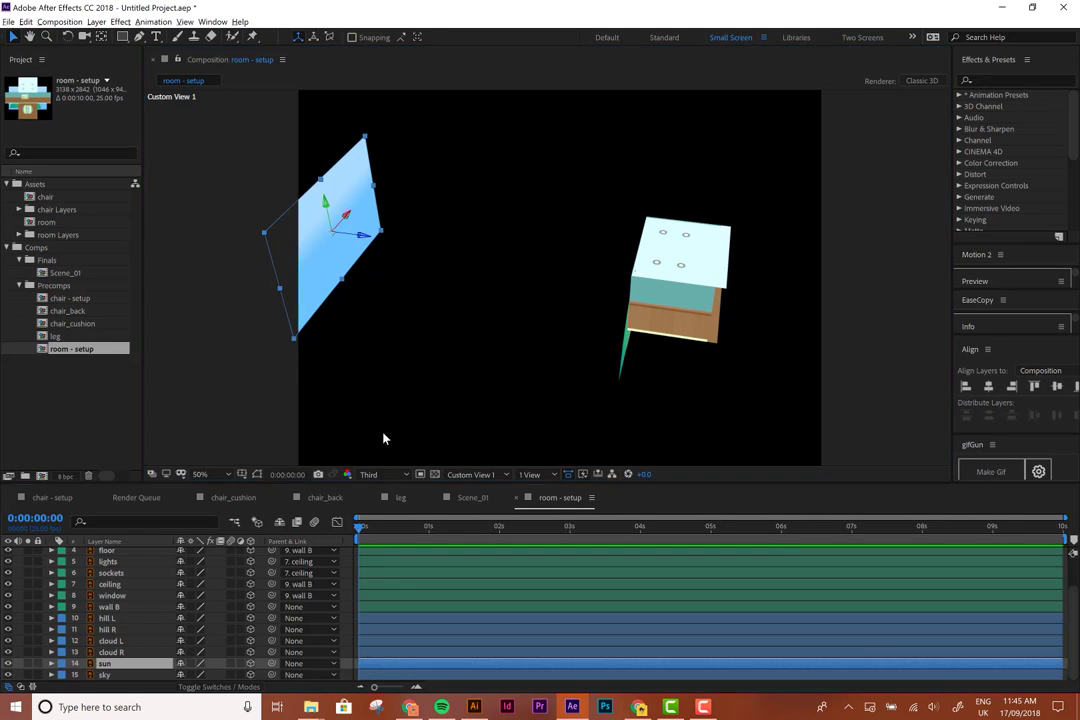
shift+click(127, 643)
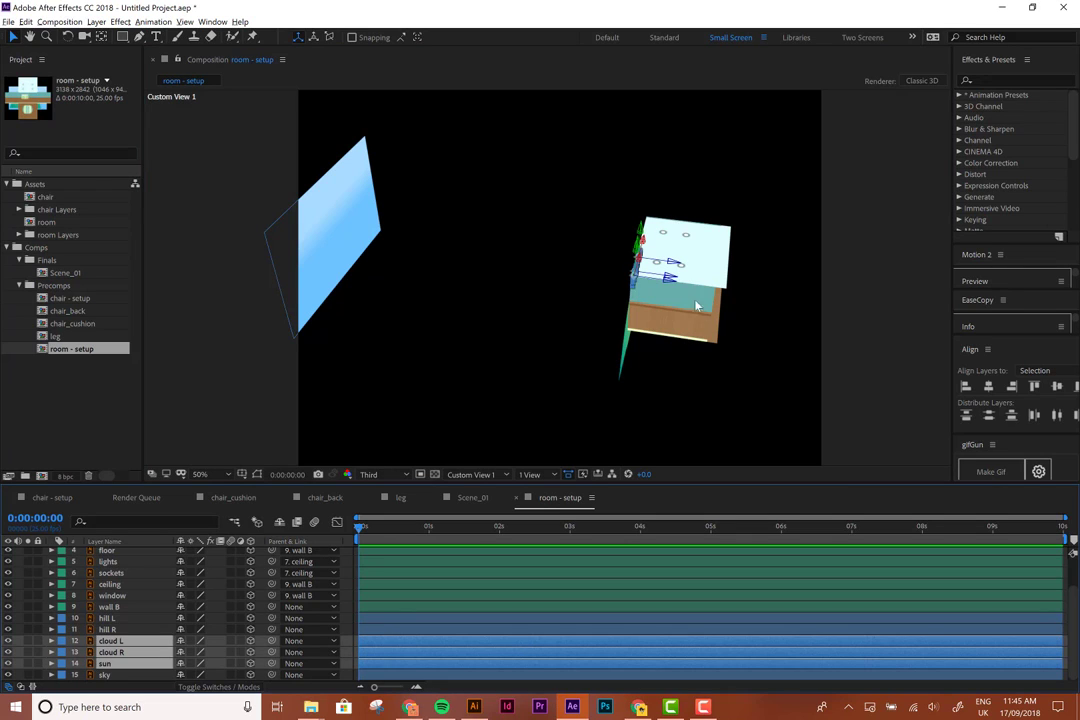
drag(672, 285, 285, 272)
Offset the sun slightly further back towards the sky and bring cloud L forward of cloud R along the Z axis
click(128, 630)
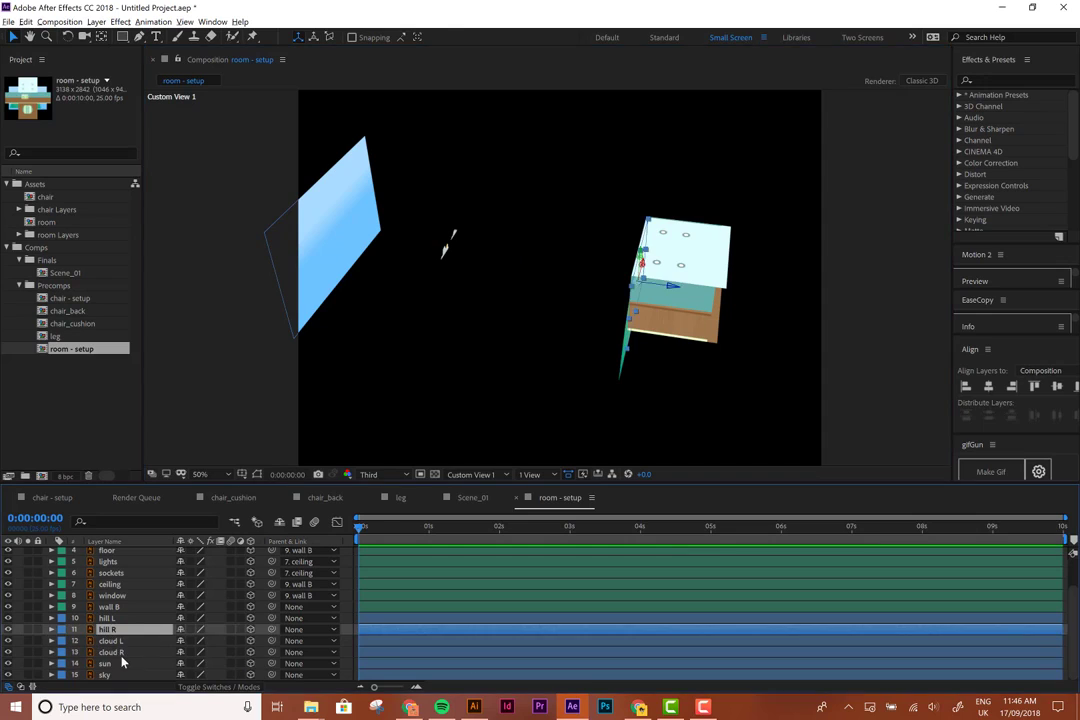
click(122, 663)
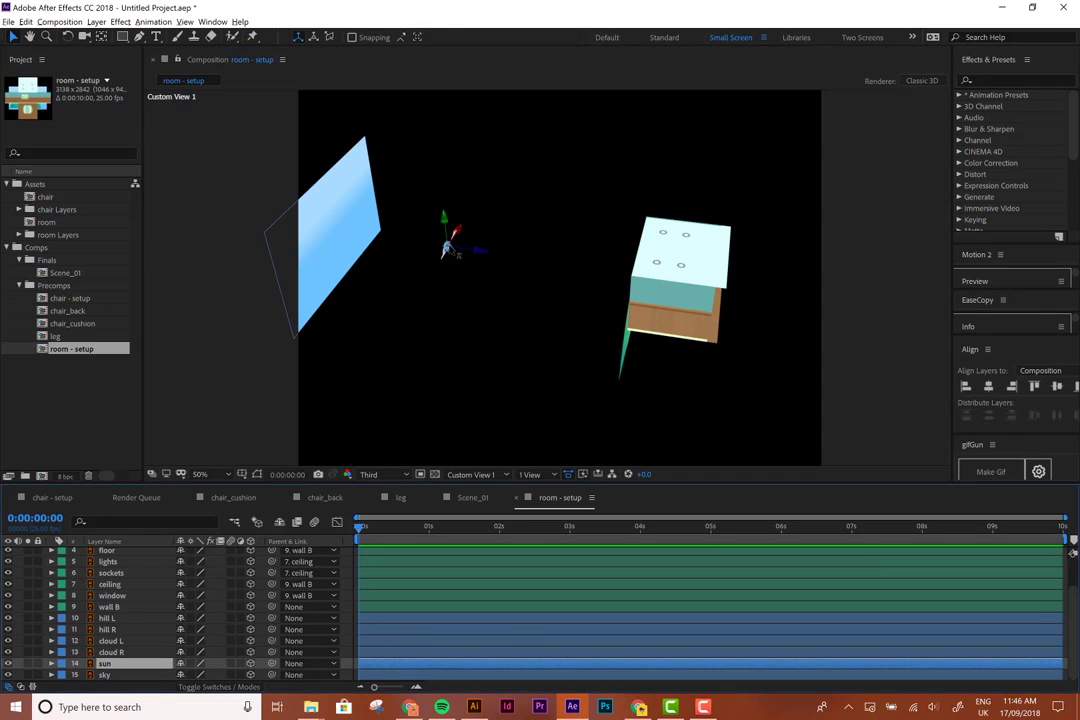
drag(447, 250, 438, 248)
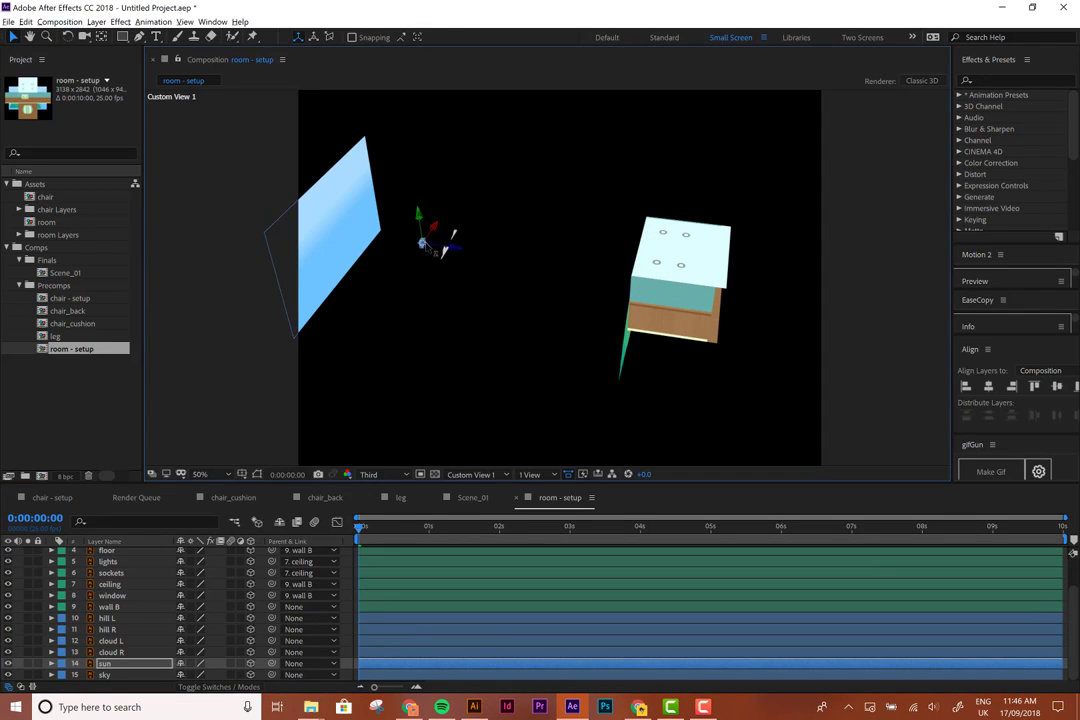
click(112, 640)
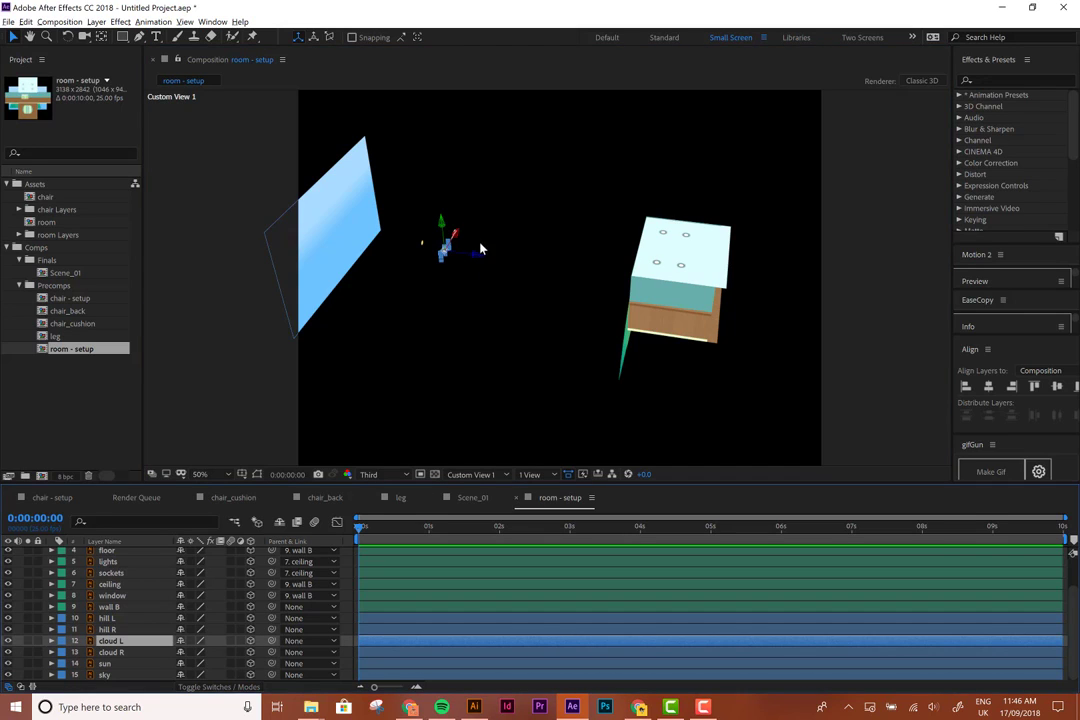
drag(519, 272, 551, 277)
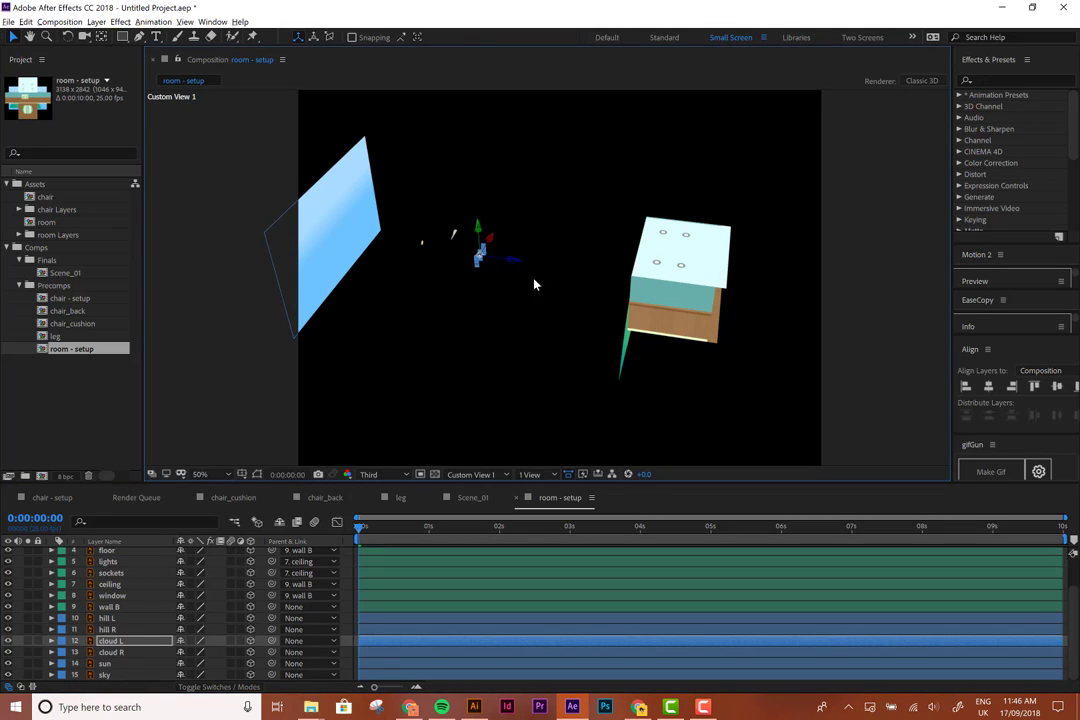
click(372, 246)
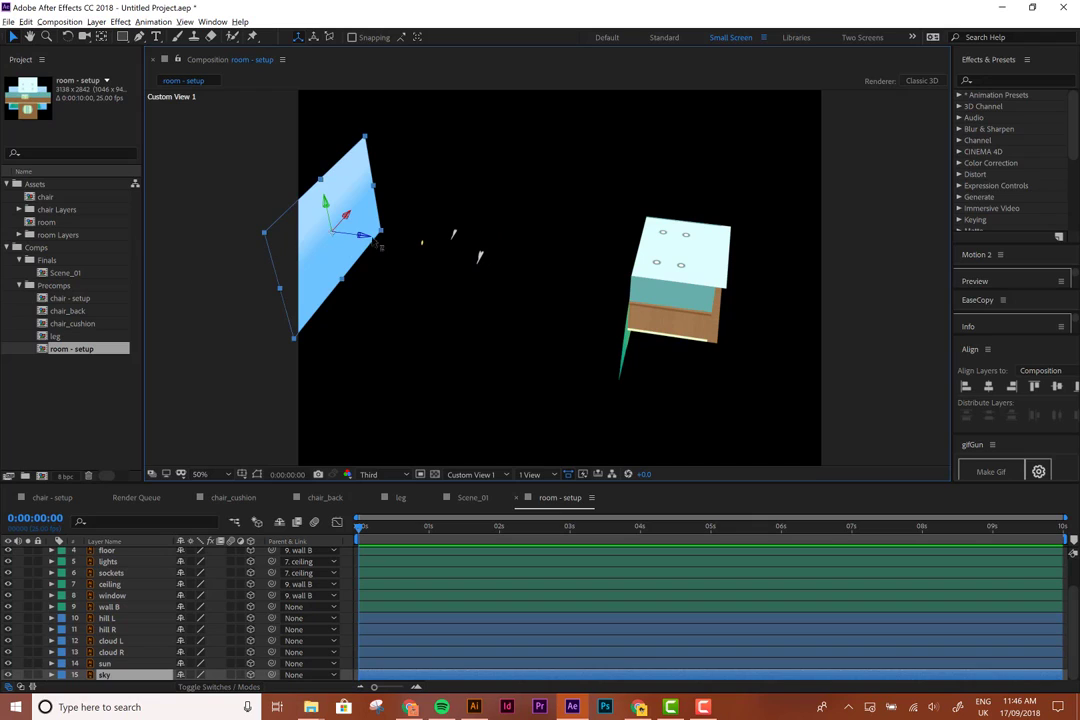
Move the hill L and hill R layers together back along the Z axis, between the clouds and the room
click(115, 640)
click(118, 629)
shift+click(116, 619)
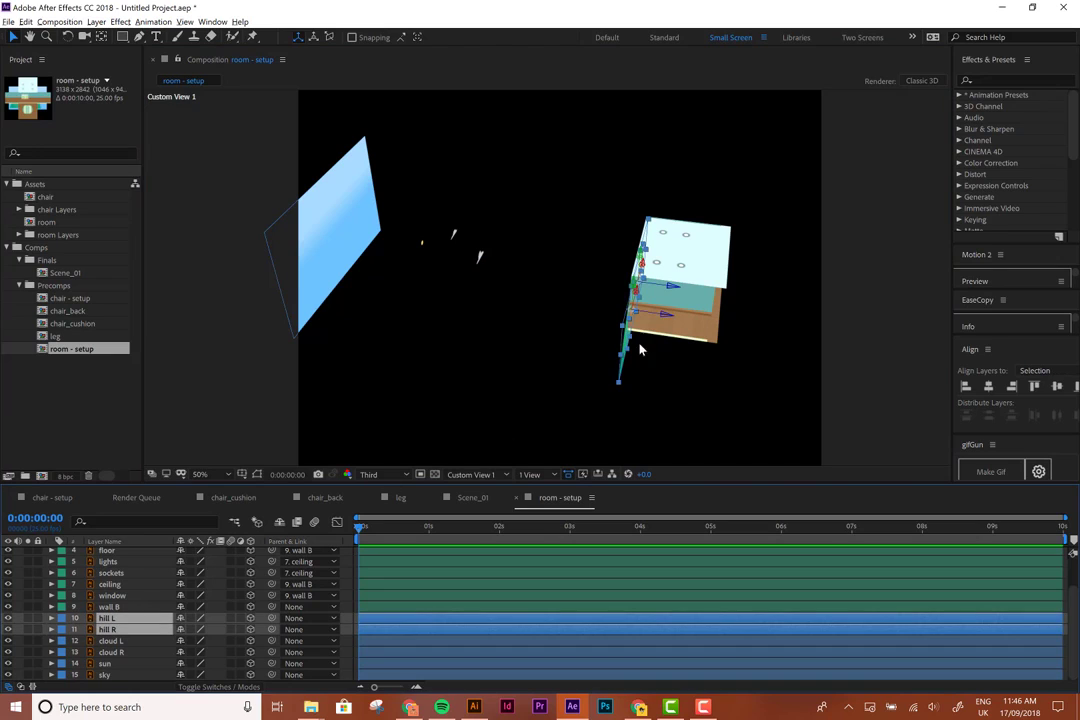
click(663, 320)
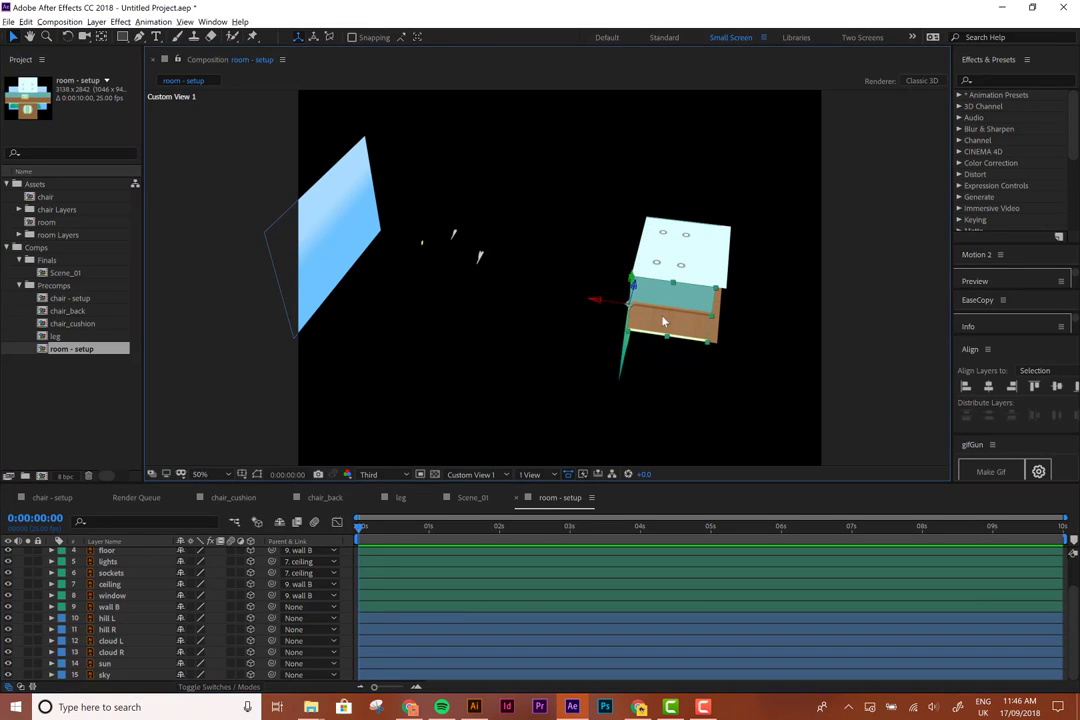
click(115, 620)
shift+click(110, 630)
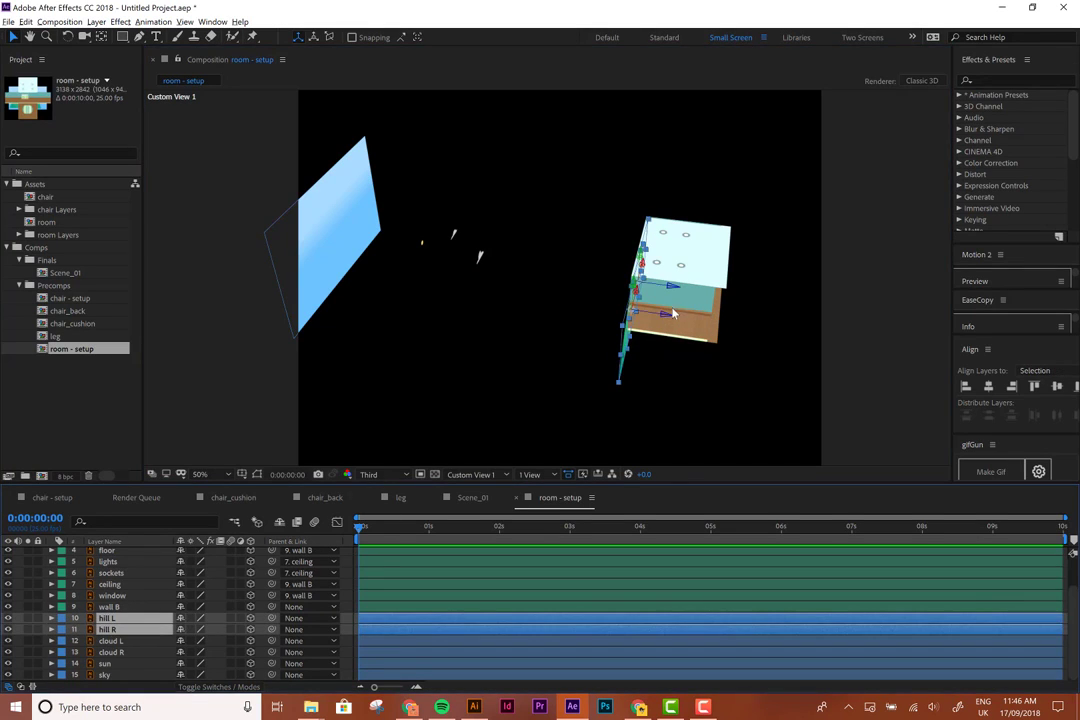
drag(663, 318, 435, 347)
click(443, 344)
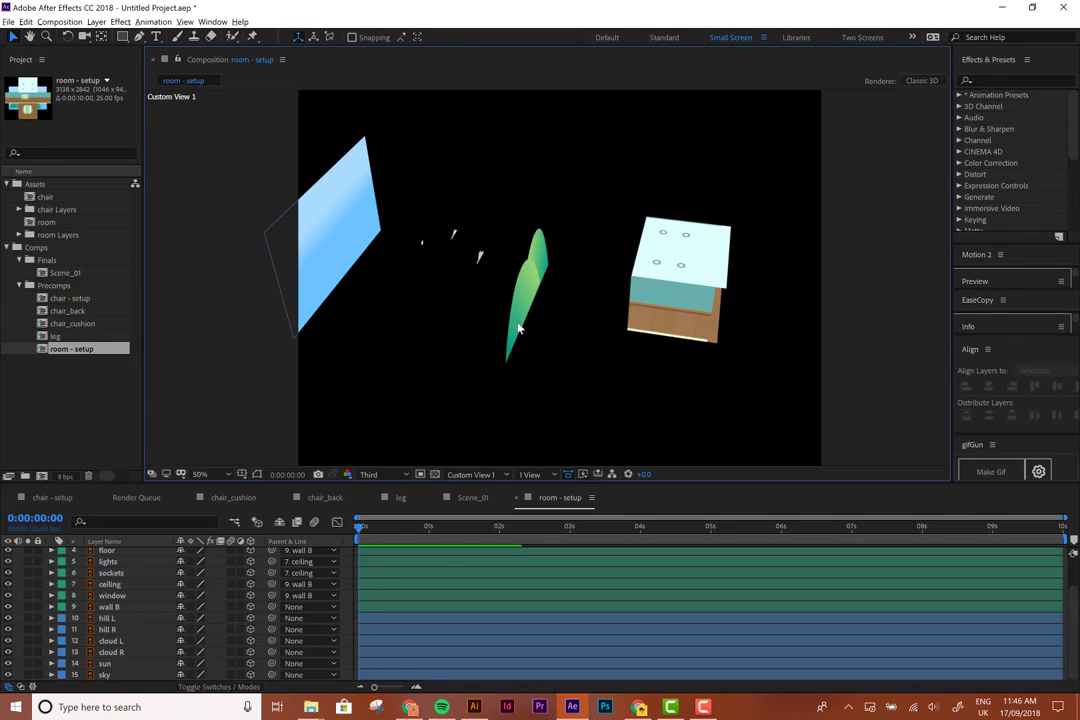
Bring hill L forward along its Z axis to separate it from hill R
click(518, 328)
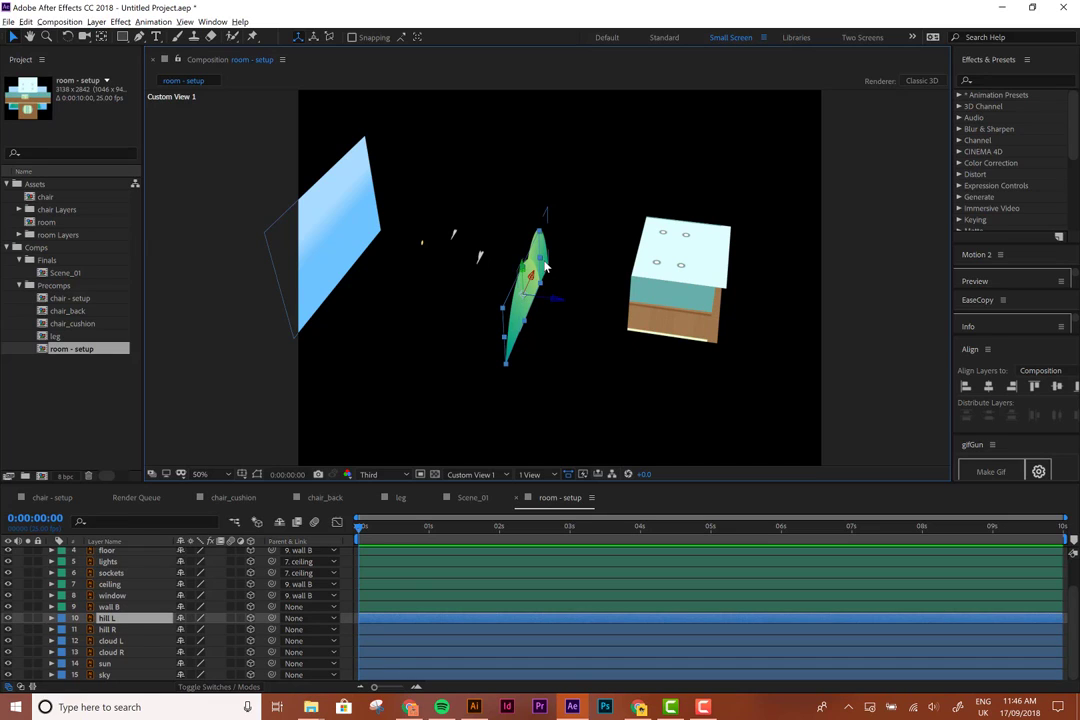
shift+click(166, 622)
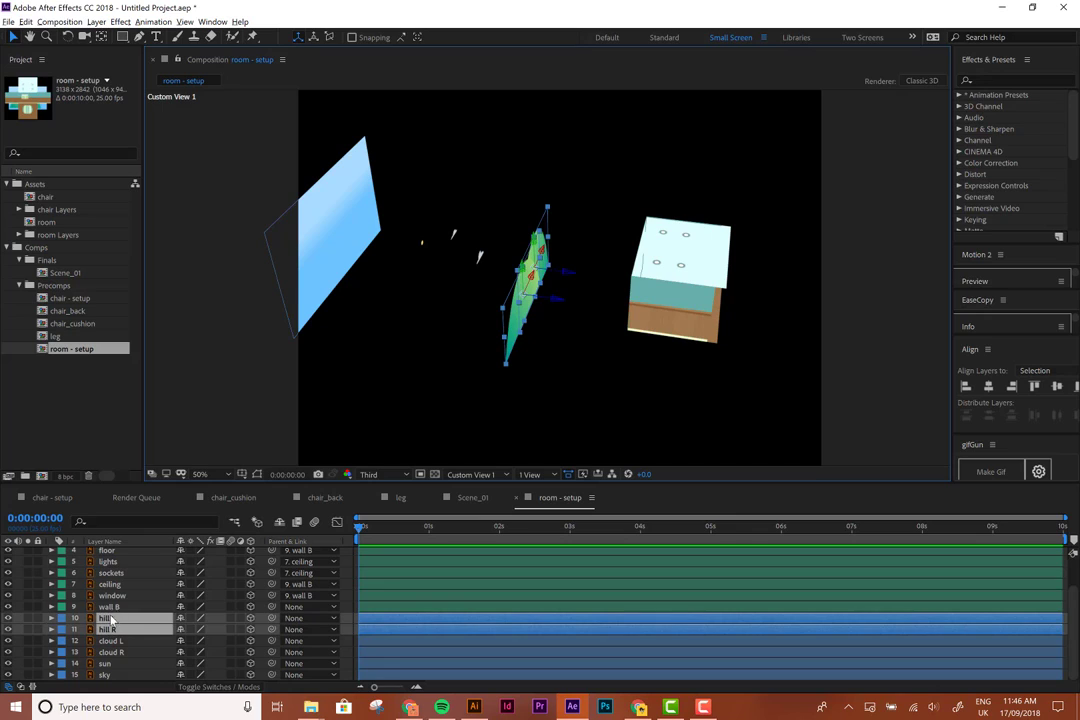
click(112, 619)
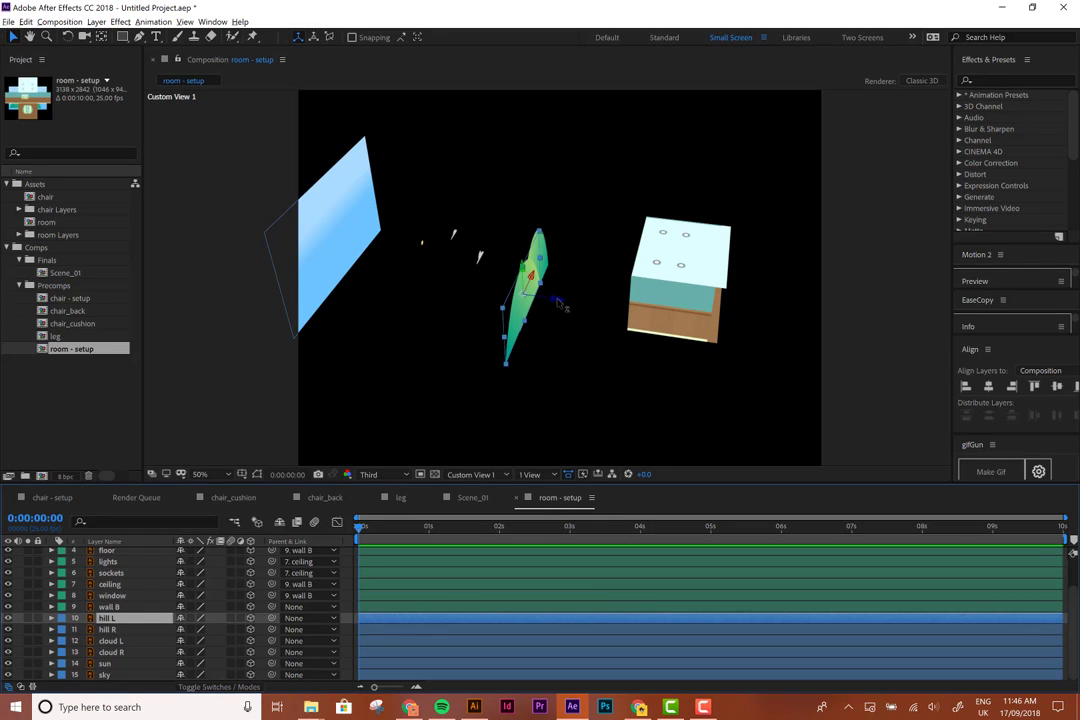
drag(558, 299, 598, 380)
Orbit around the scene to check the layer spacing, and return to the Active Camera view
key(c)
click(485, 474)
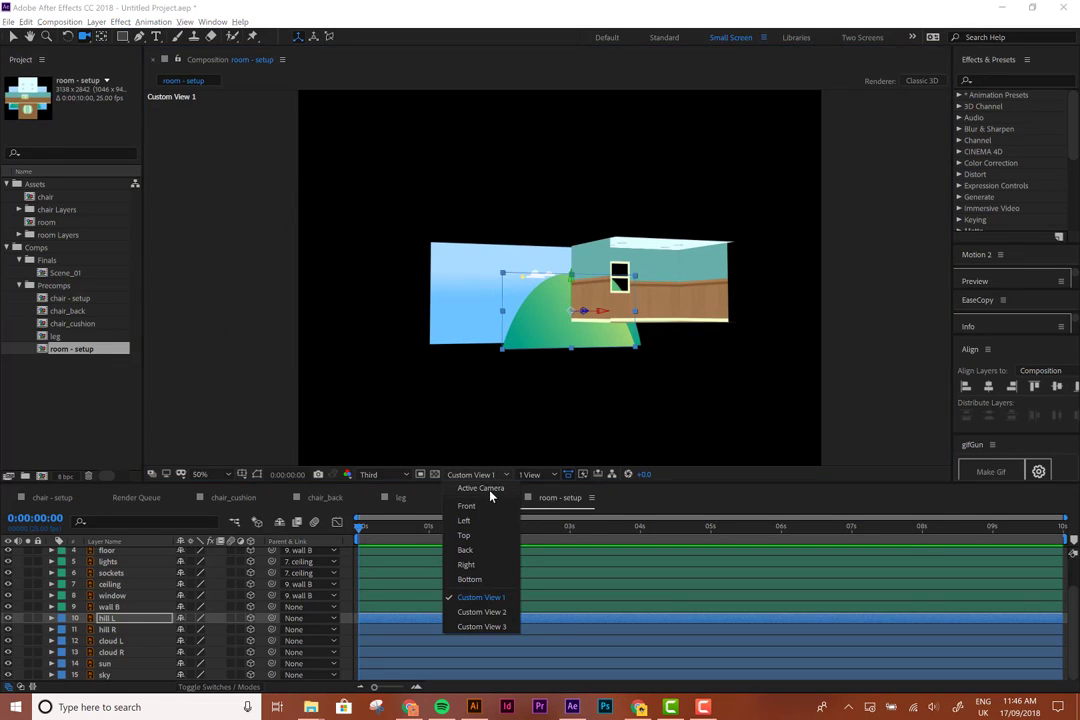
click(487, 490)
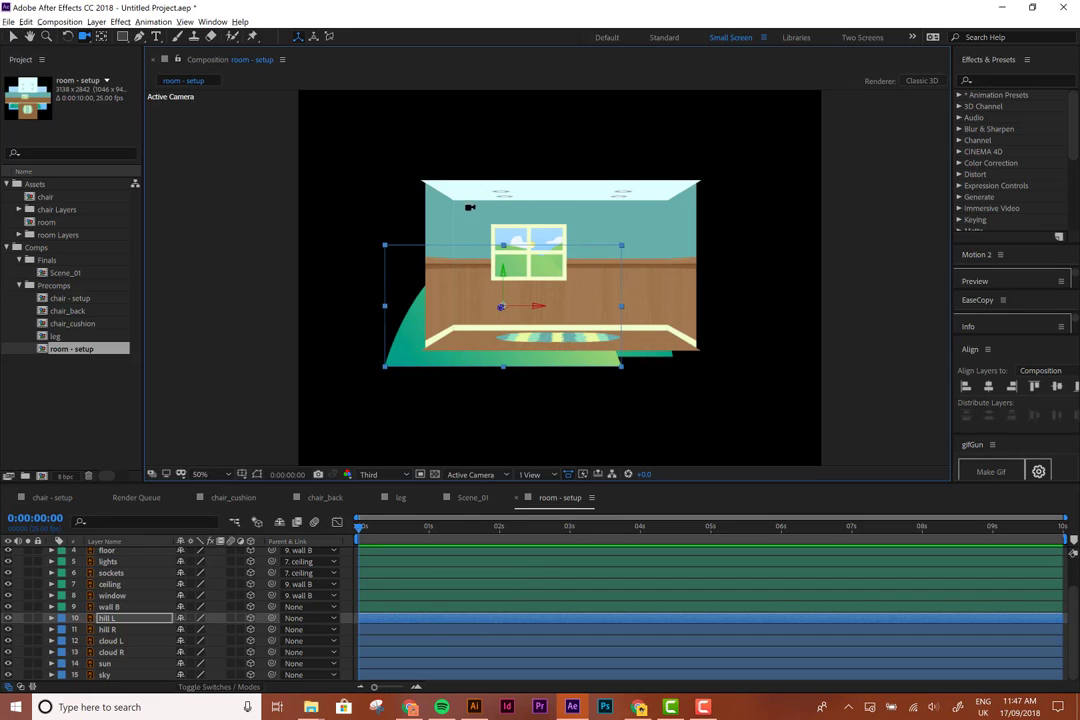
Scale the sky layer up to 244% so it extends well beyond the room
key(s)
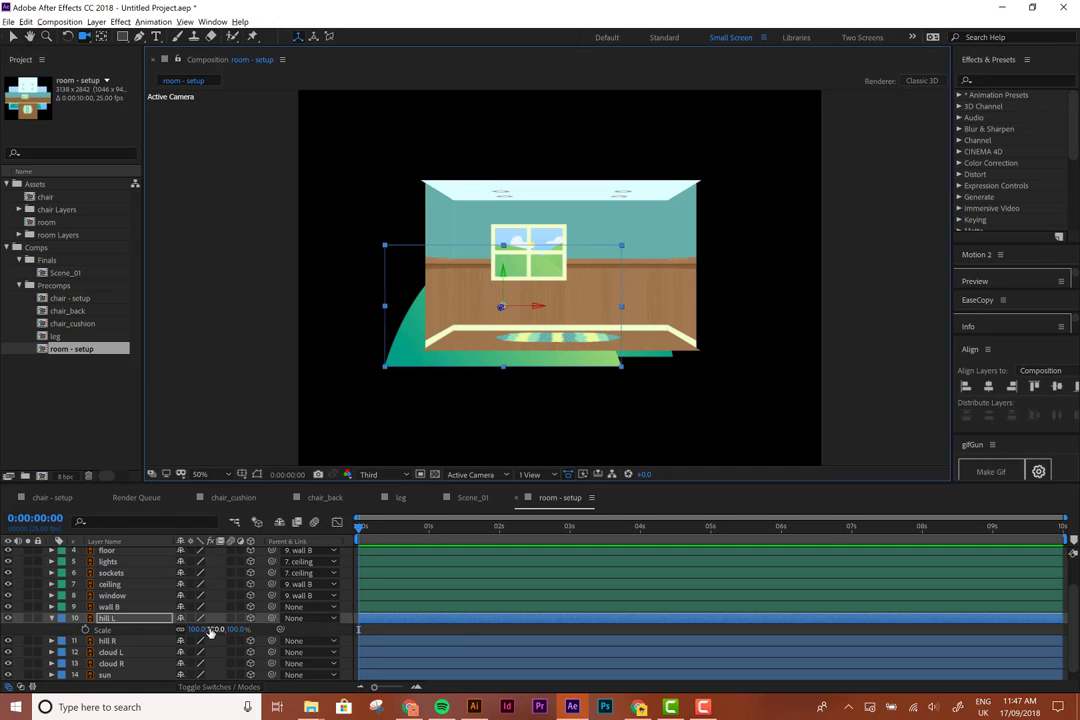
scroll(110, 675, down, 1)
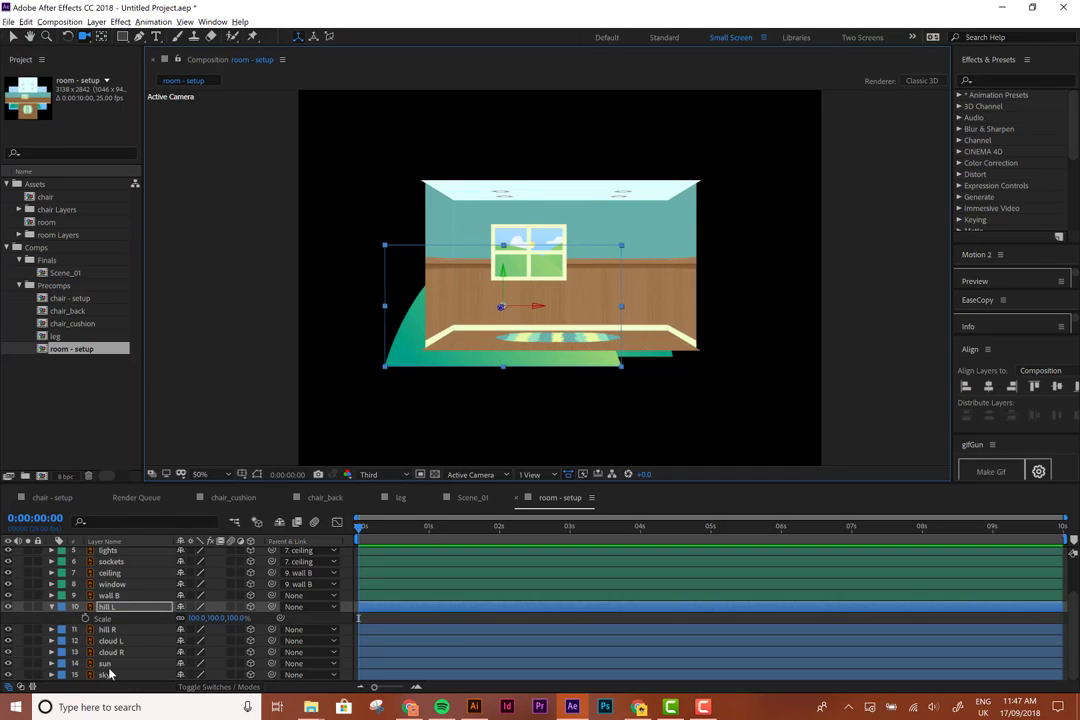
click(107, 675)
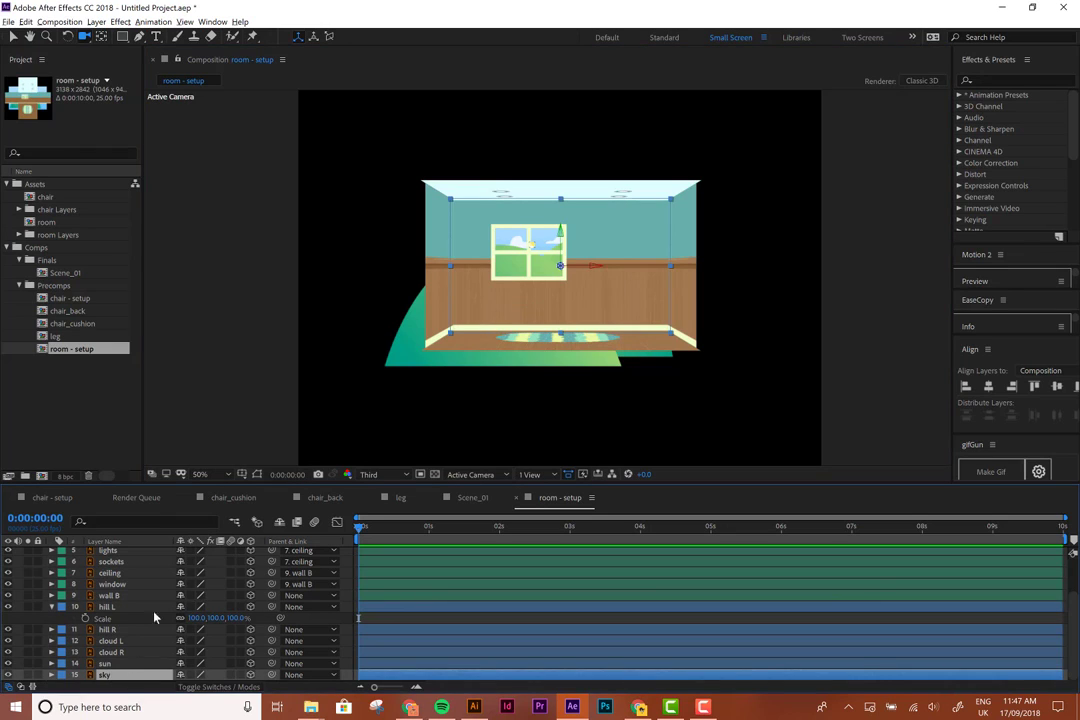
key(s)
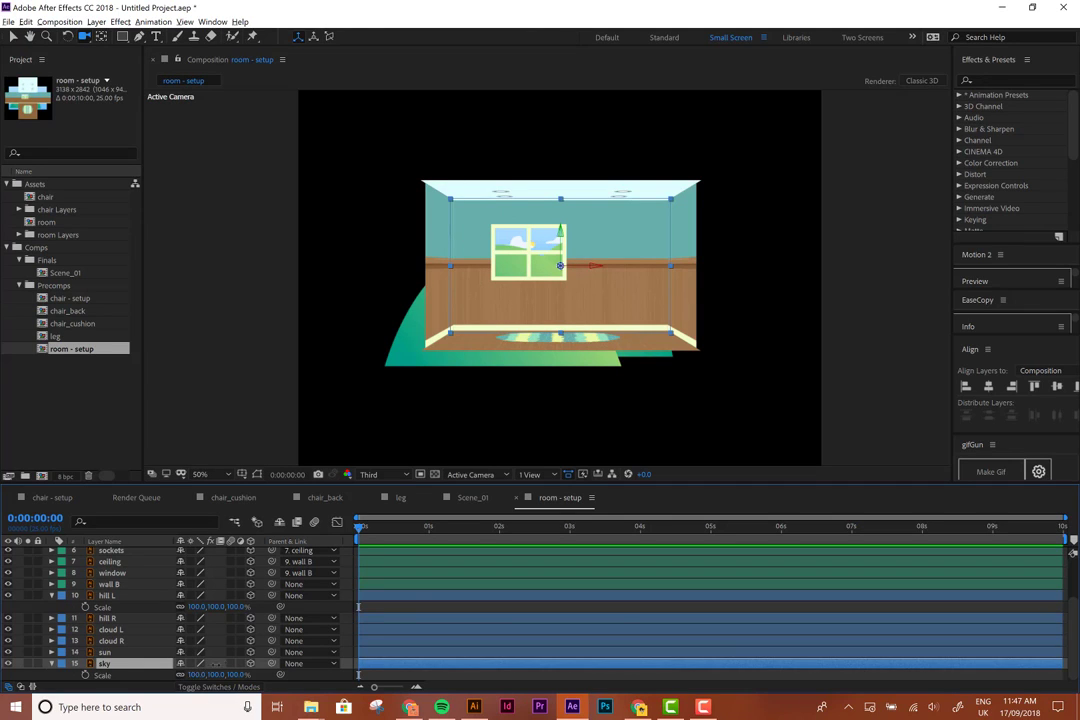
drag(212, 675, 340, 675)
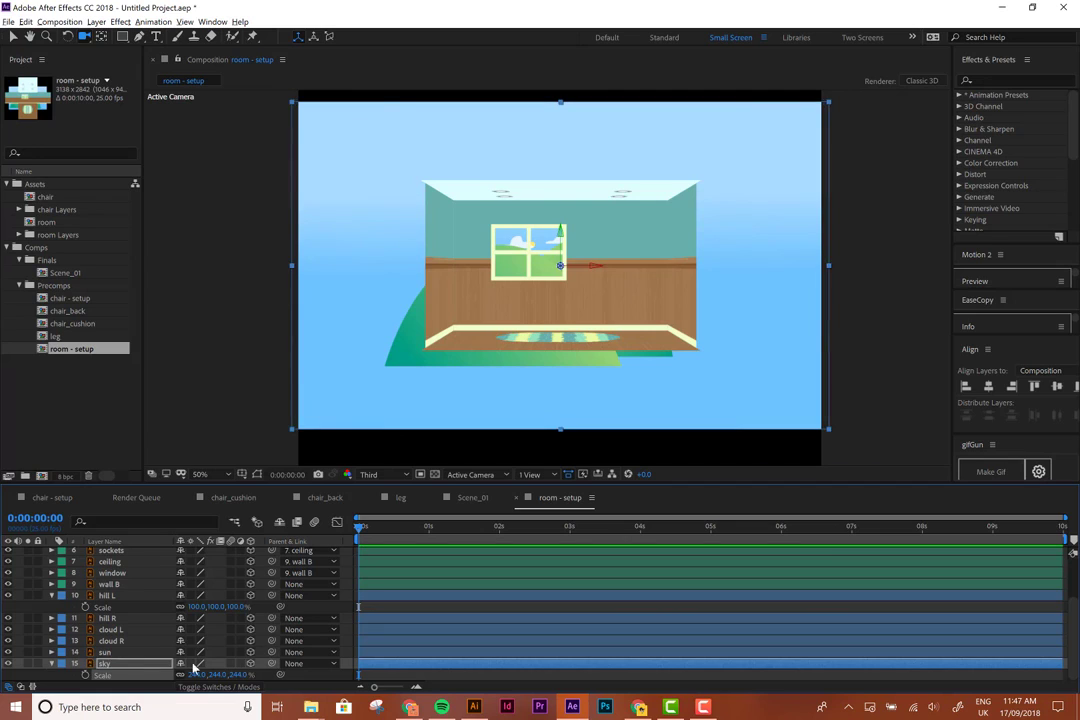
Scale the sun layer up to 233%
click(115, 652)
key(s)
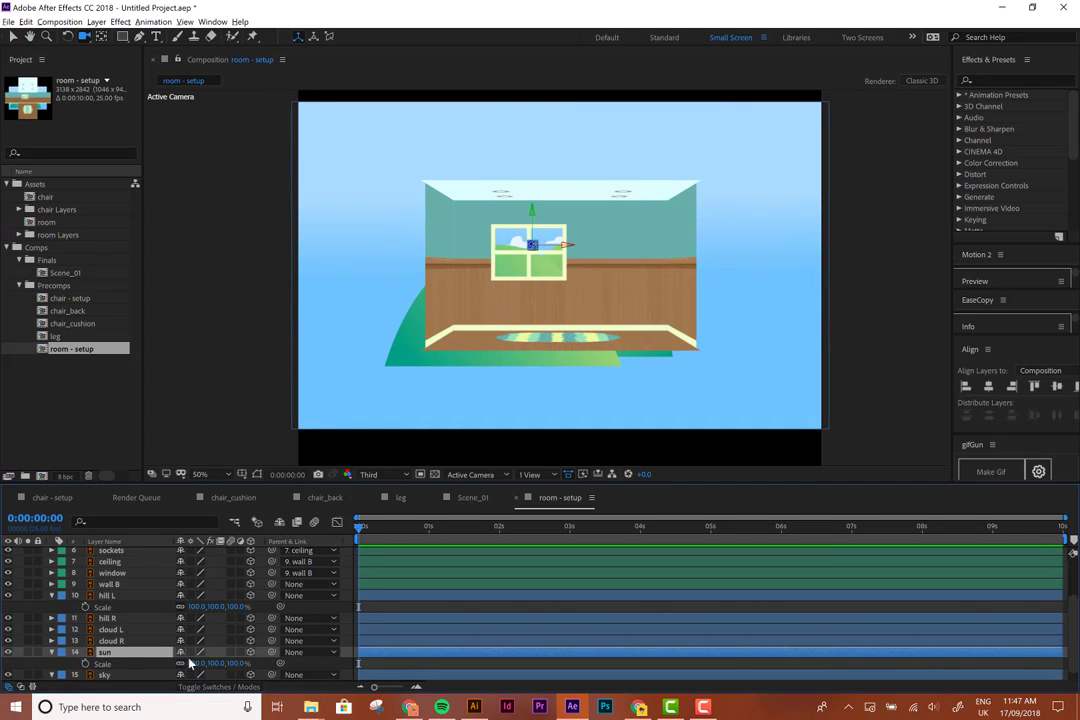
mouse_move(197, 663)
mouse_down()
mouse_move(260, 641)
mouse_move(205, 663)
mouse_up()
scroll(205, 660, down, 1)
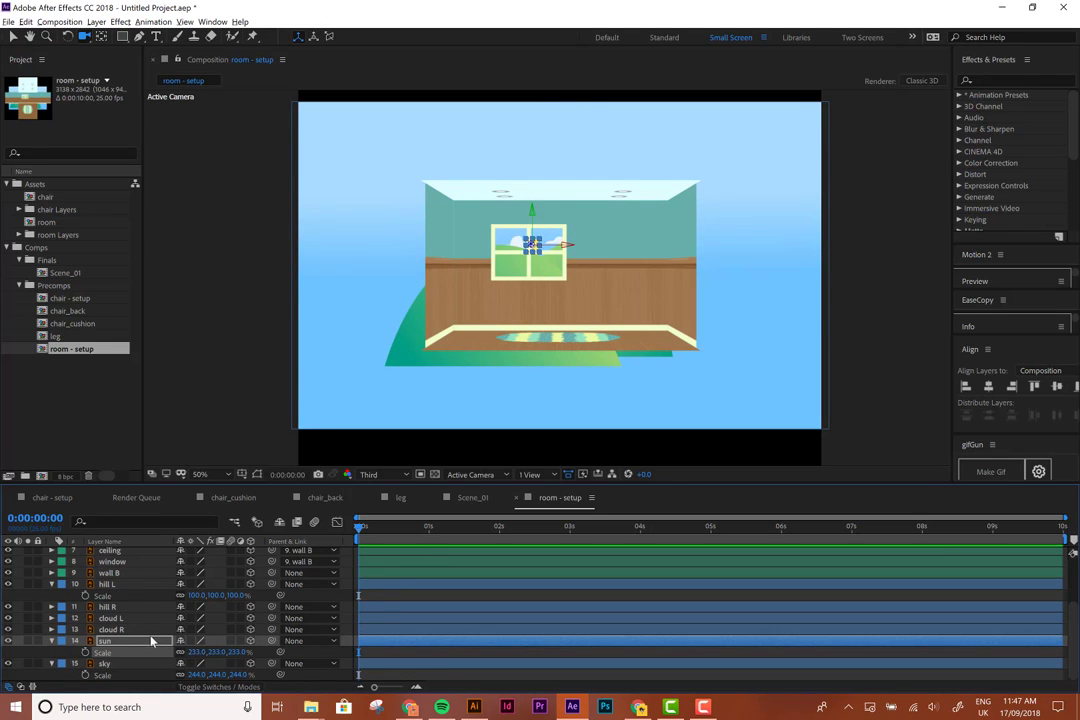
Scale cloud R up to 158% and cloud L up to 133%
key(ctrl+Up)
key(s)
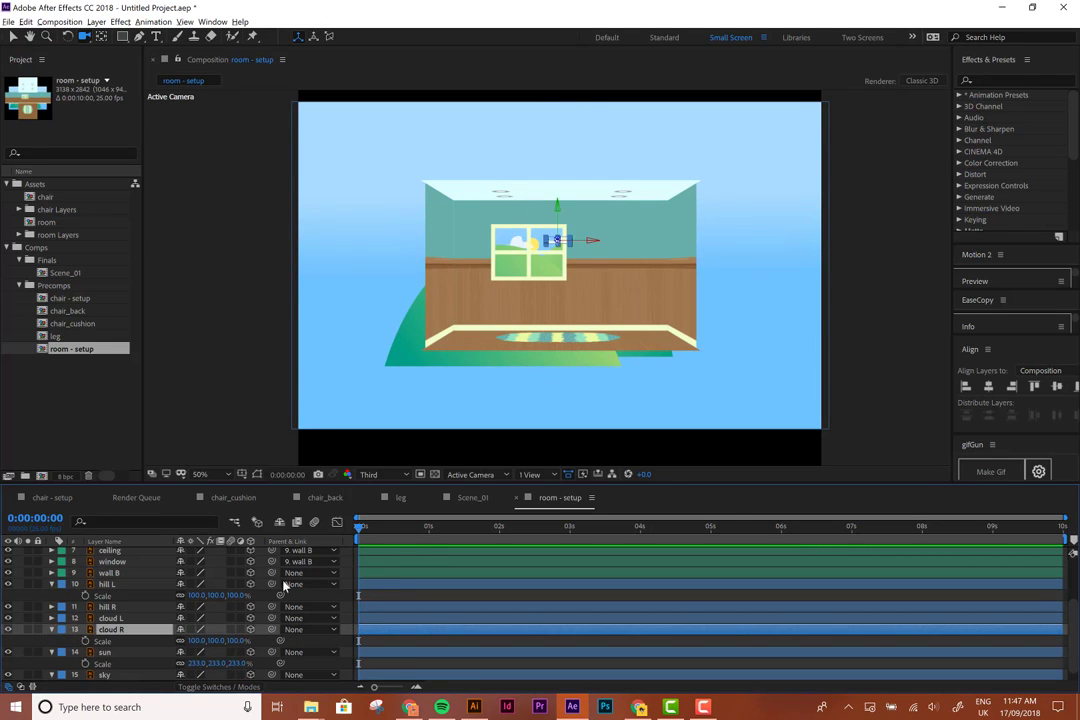
drag(200, 640, 218, 640)
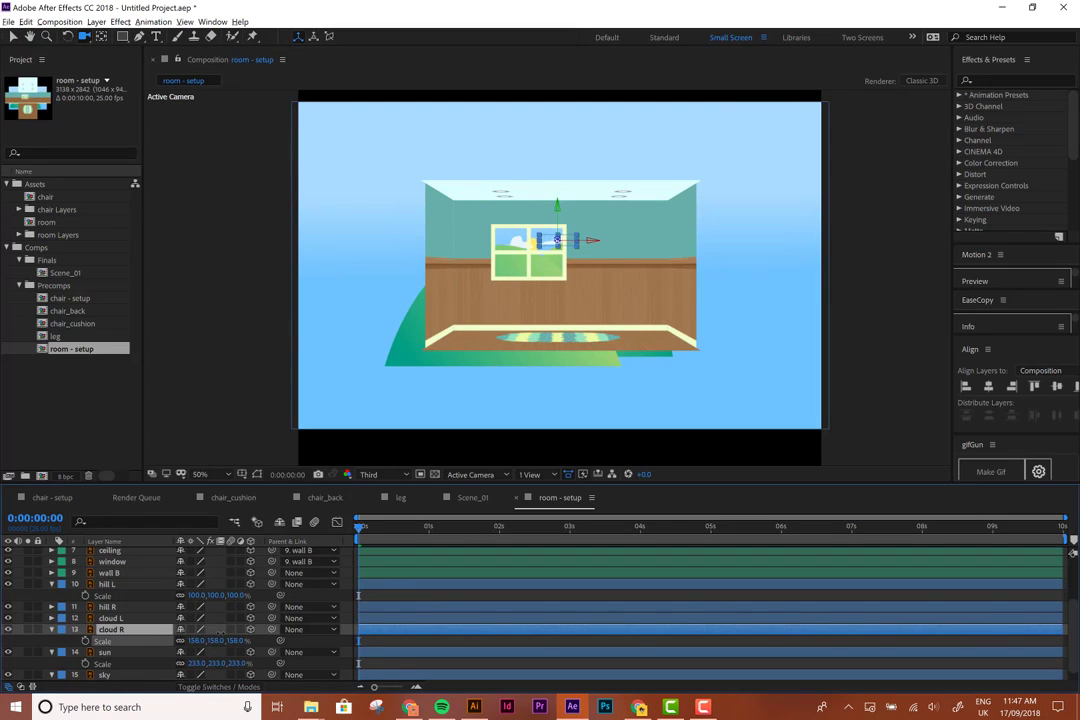
click(110, 618)
key(s)
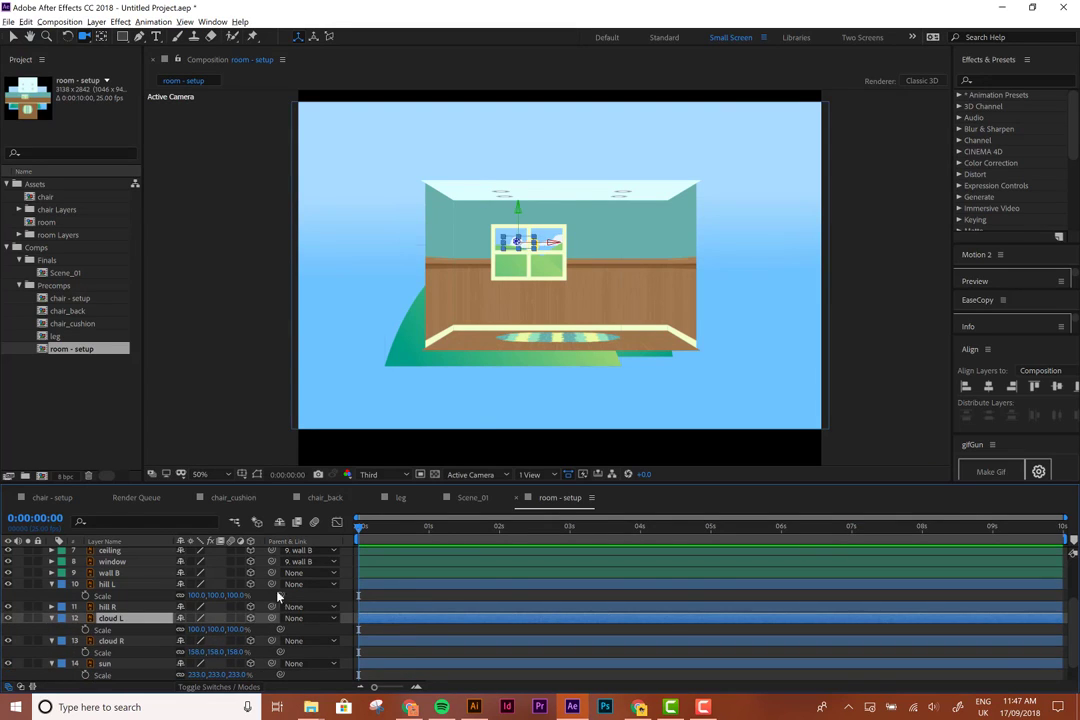
drag(197, 633, 209, 633)
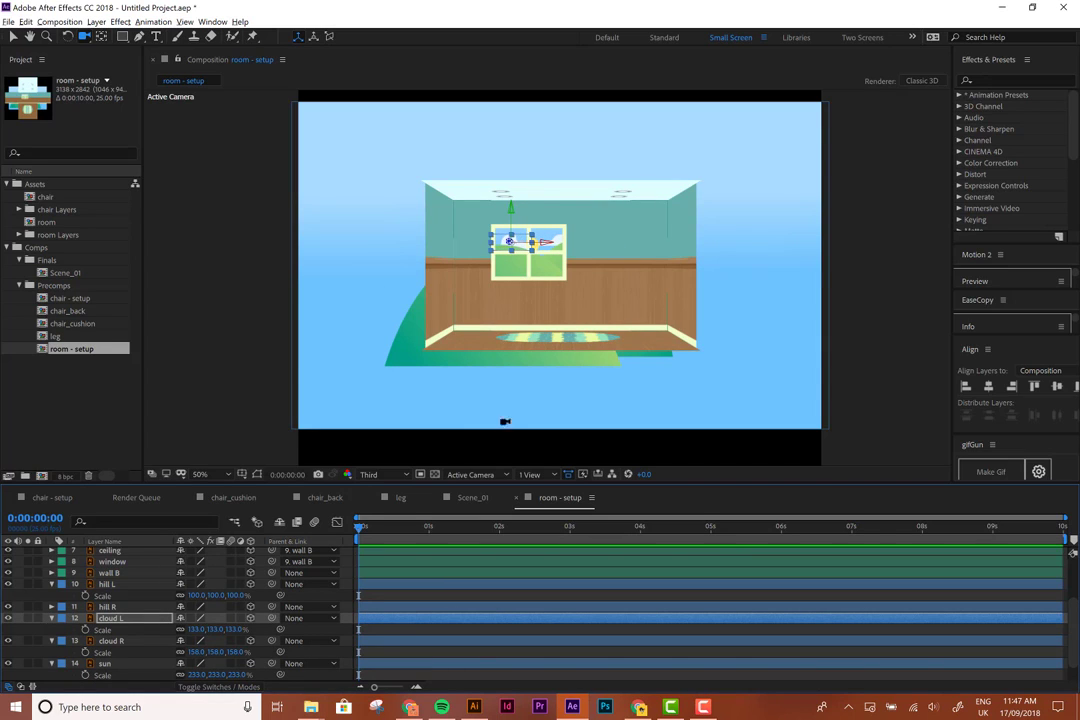
click(108, 640)
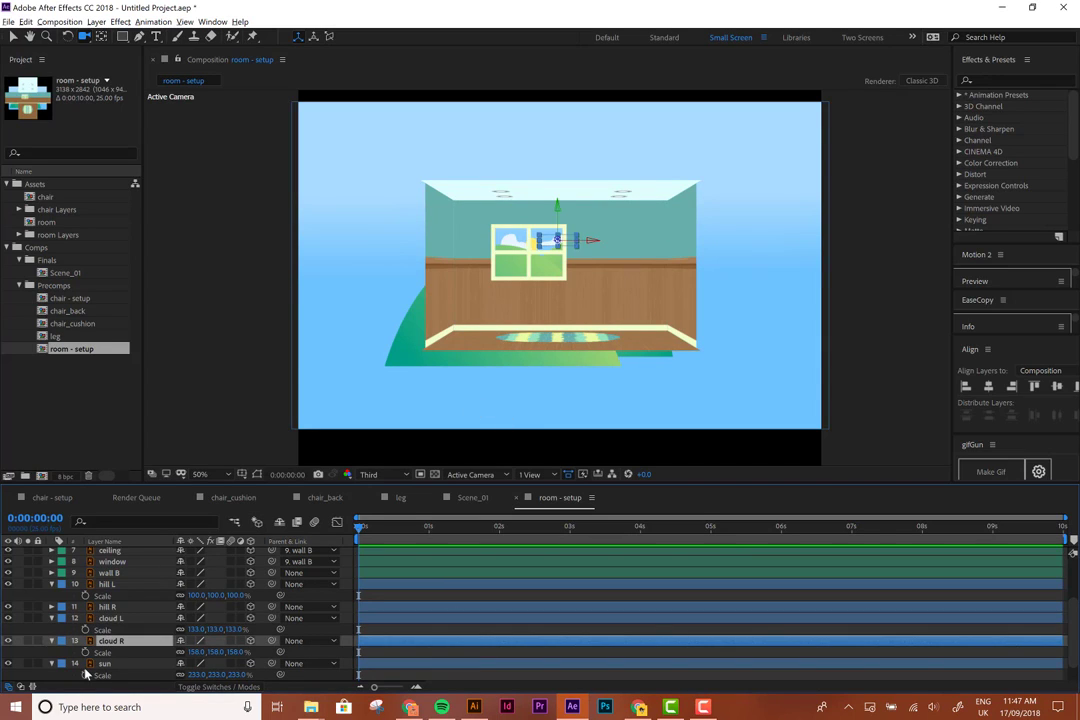
Scale hill L up to 111% and shift it slightly down and to the left behind the room
click(401, 358)
drag(197, 595, 203, 595)
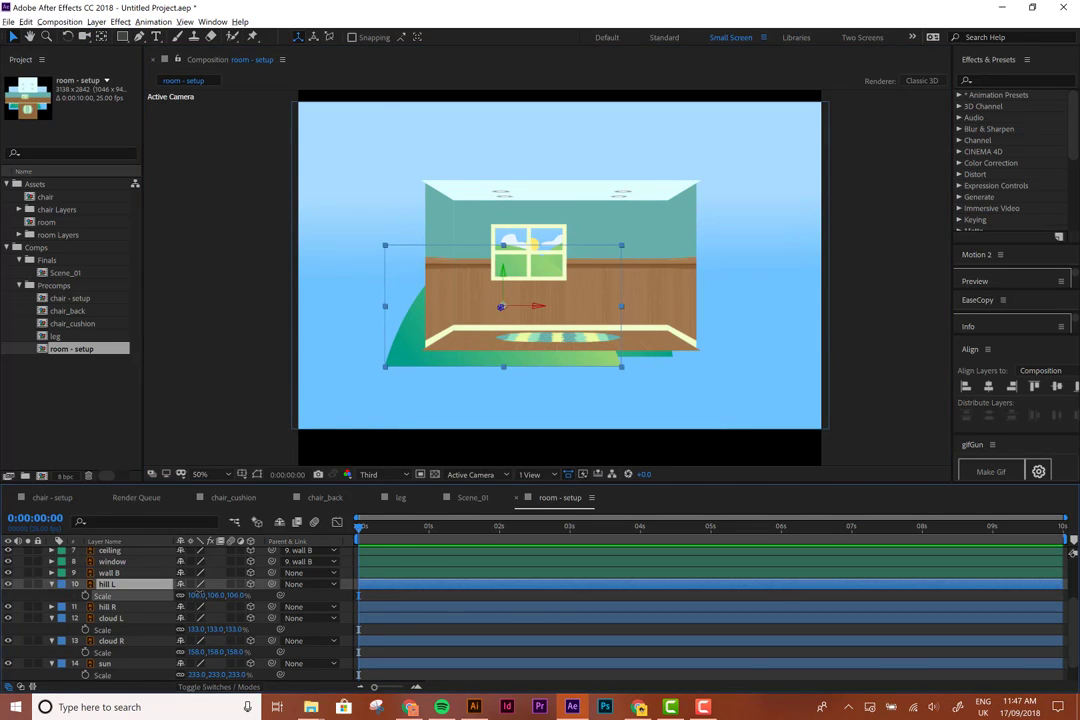
mouse_move(410, 357)
mouse_down()
mouse_move(393, 378)
mouse_move(395, 366)
mouse_up()
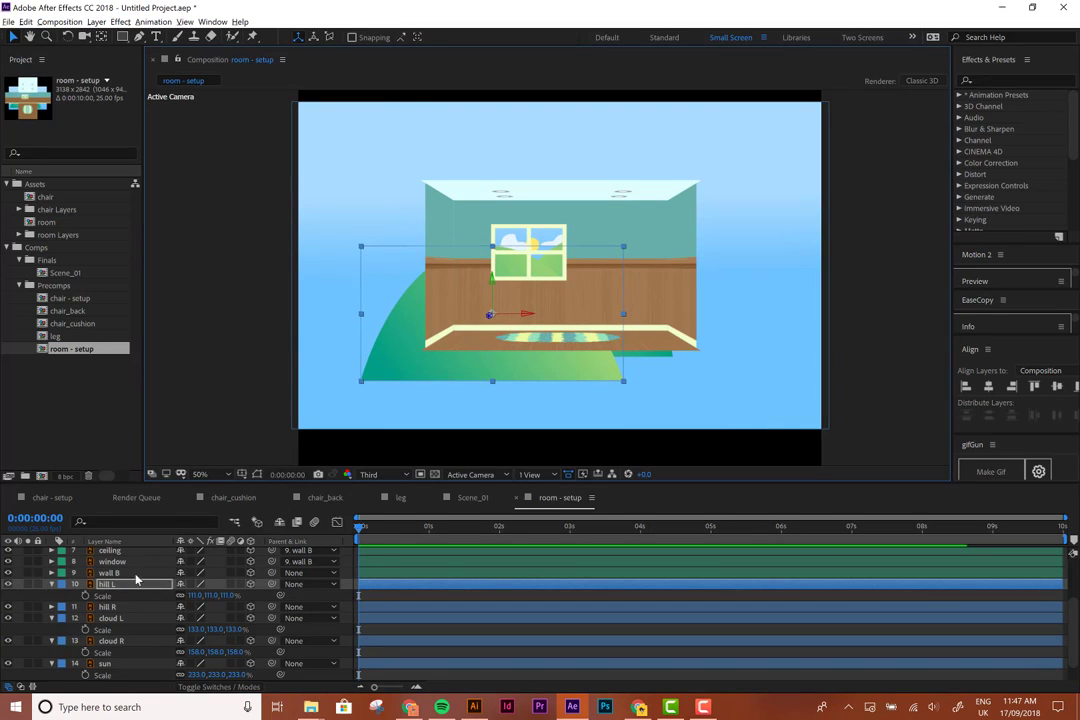
Scale hill R up to 109% and shift it slightly down and to the right behind the room
click(172, 607)
key(s)
drag(193, 618, 202, 618)
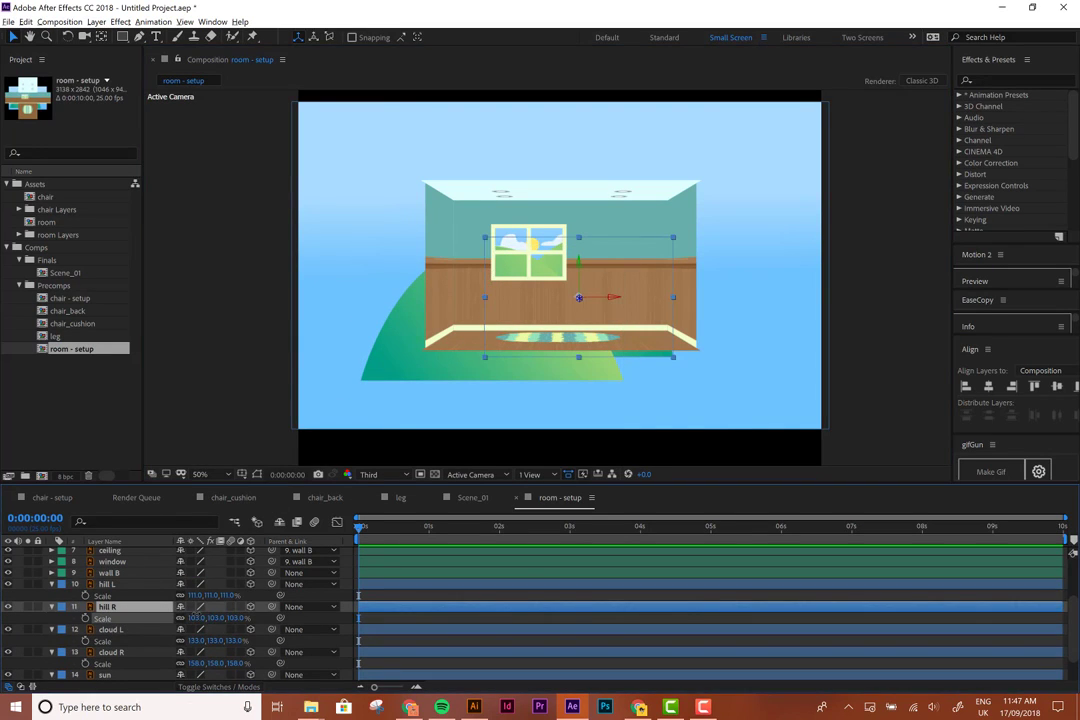
drag(649, 368, 656, 366)
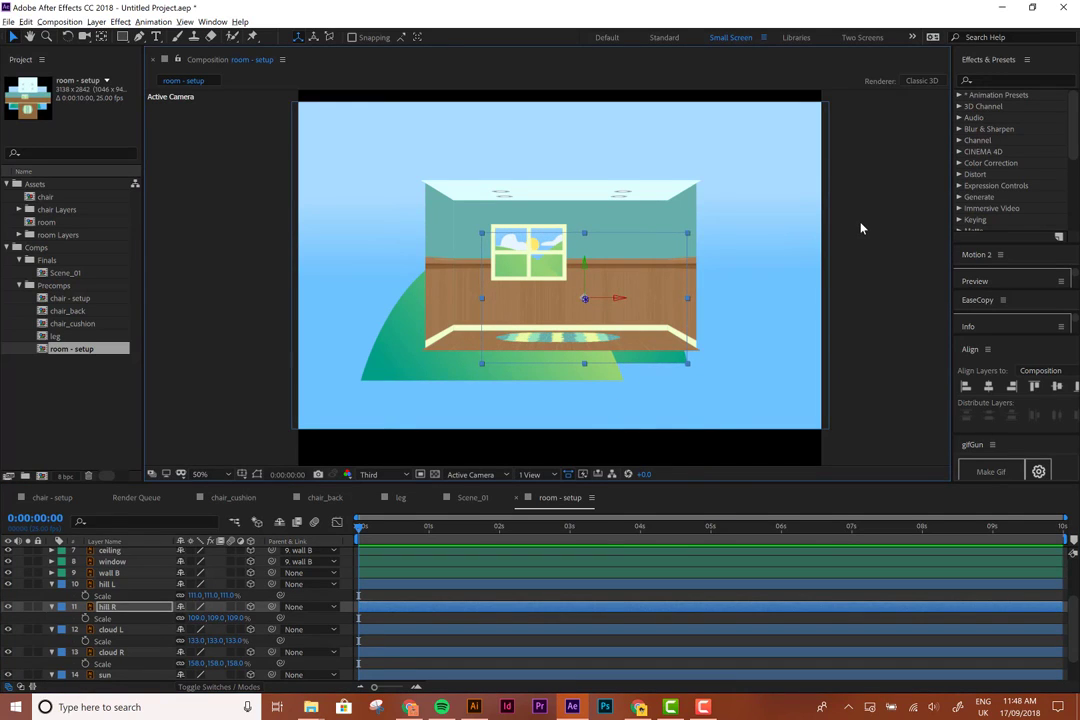
Examine the depth spacing between the room and the background layers in Custom View 1, and return to the active camera view
click(496, 476)
click(481, 597)
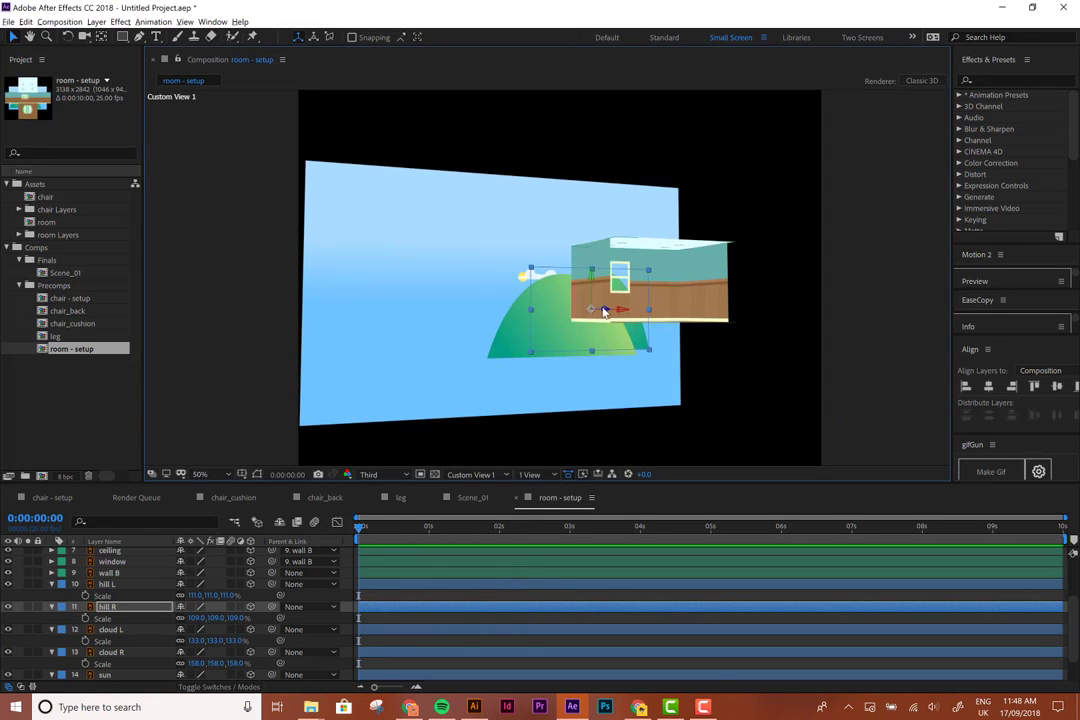
key(c)
drag(603, 309, 579, 333)
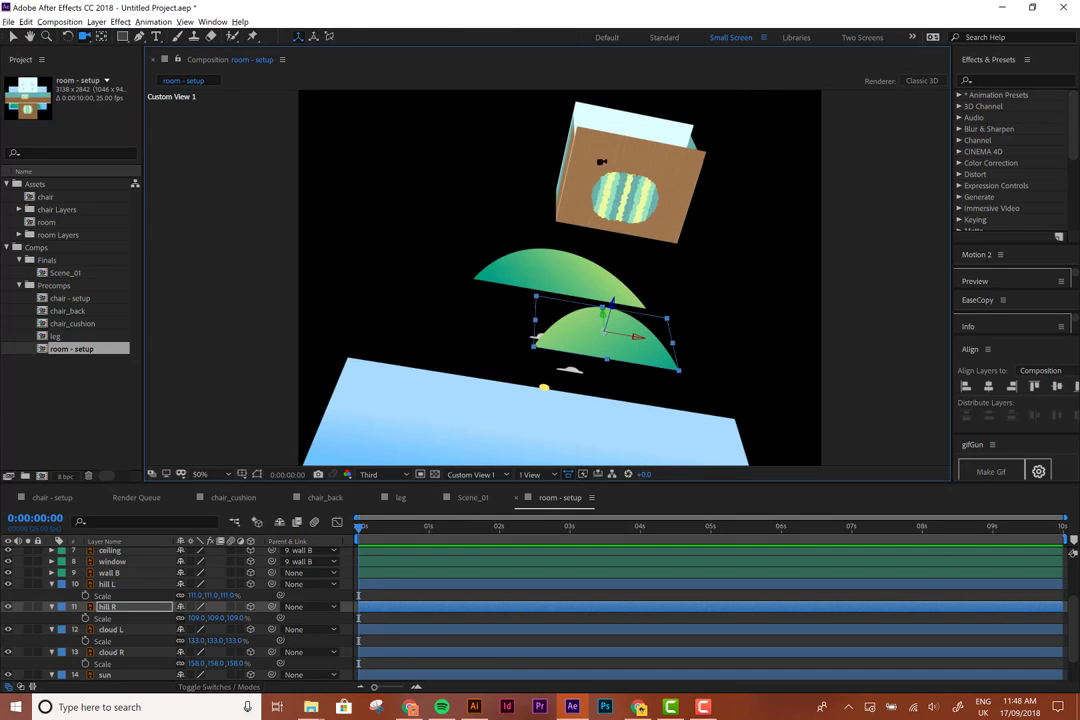
drag(607, 212, 604, 300)
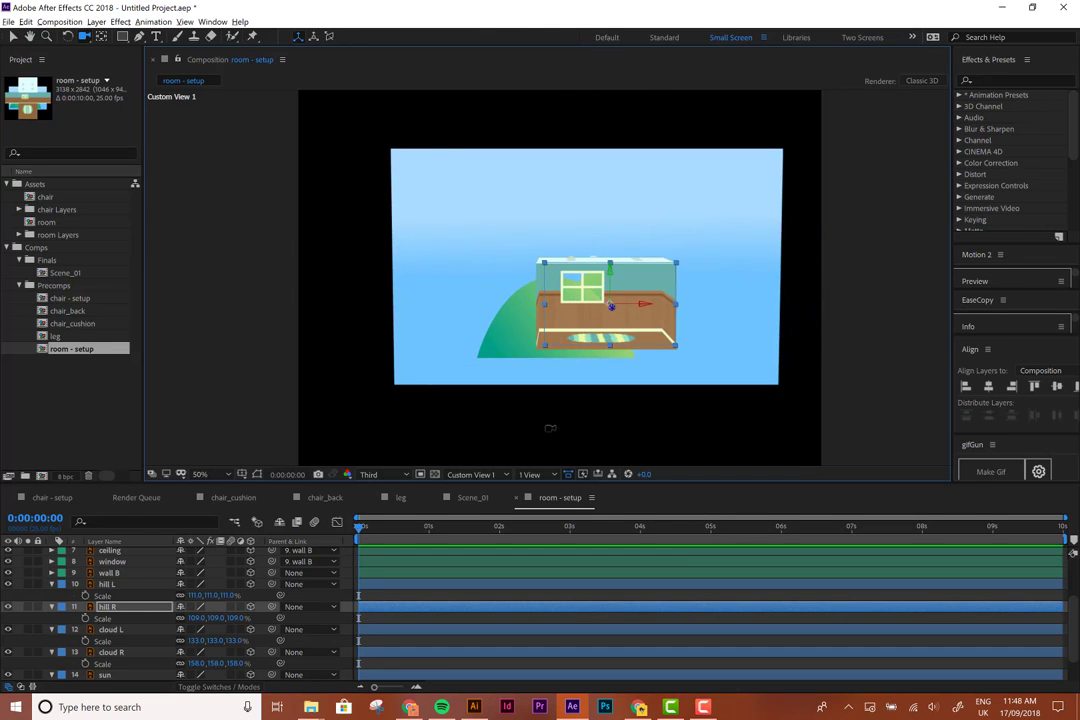
click(485, 474)
click(472, 488)
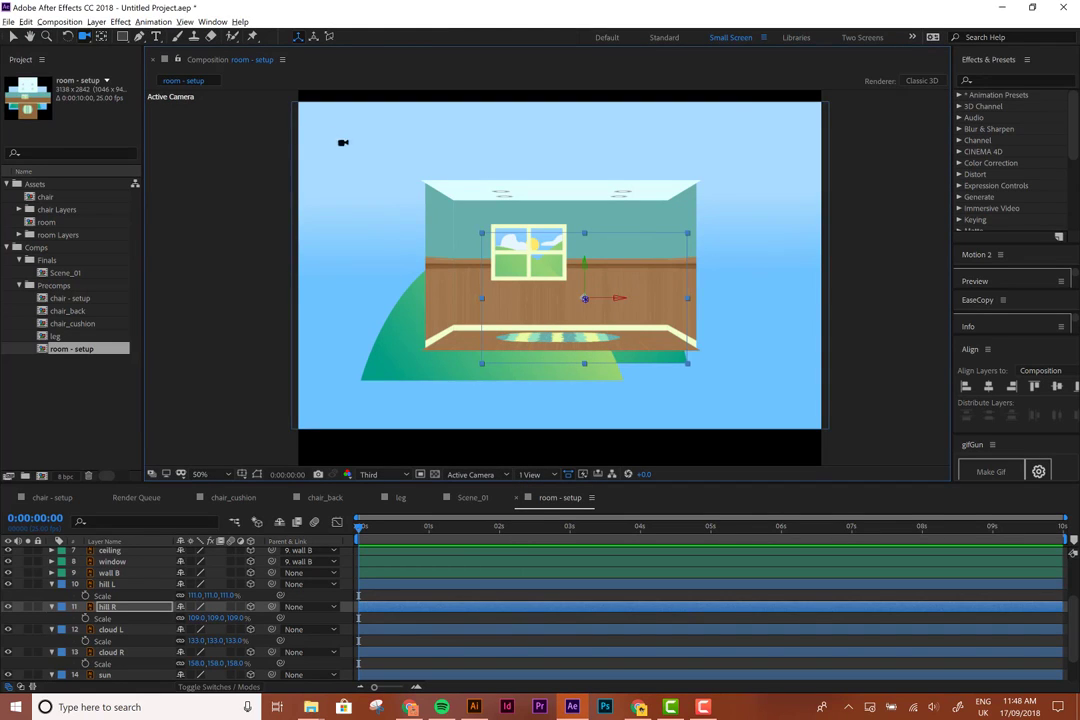
Nudge the rug slightly along its Z axis so it sits just above the floor
key(v)
scroll(115, 593, up, 3)
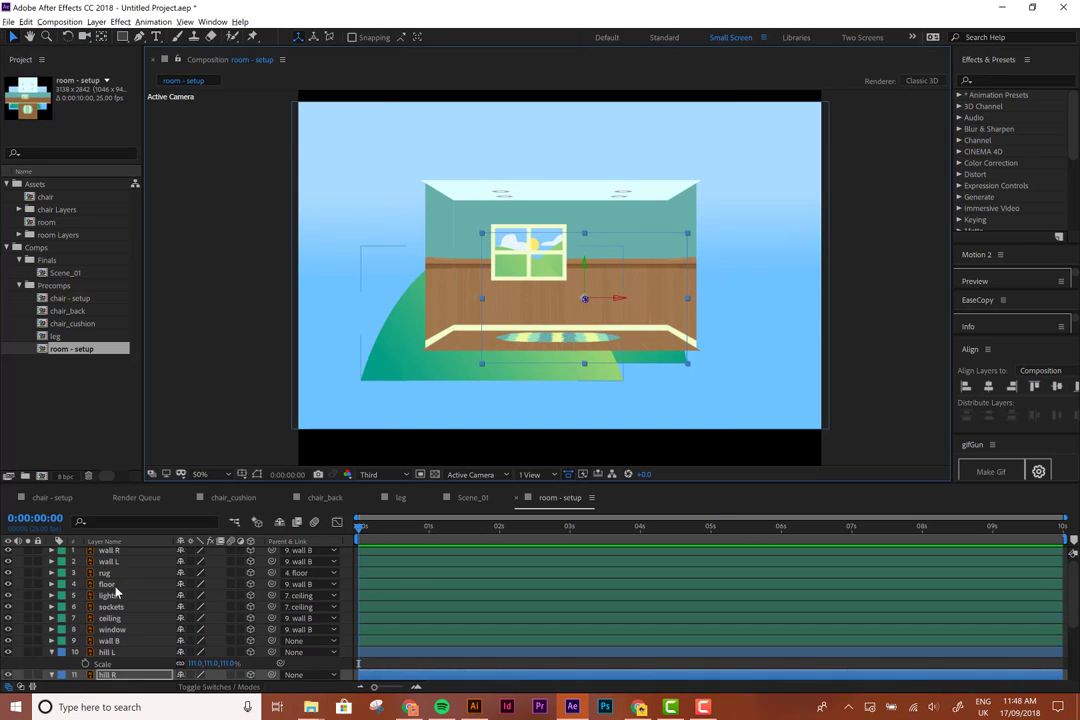
click(105, 575)
scroll(540, 392, up, 4)
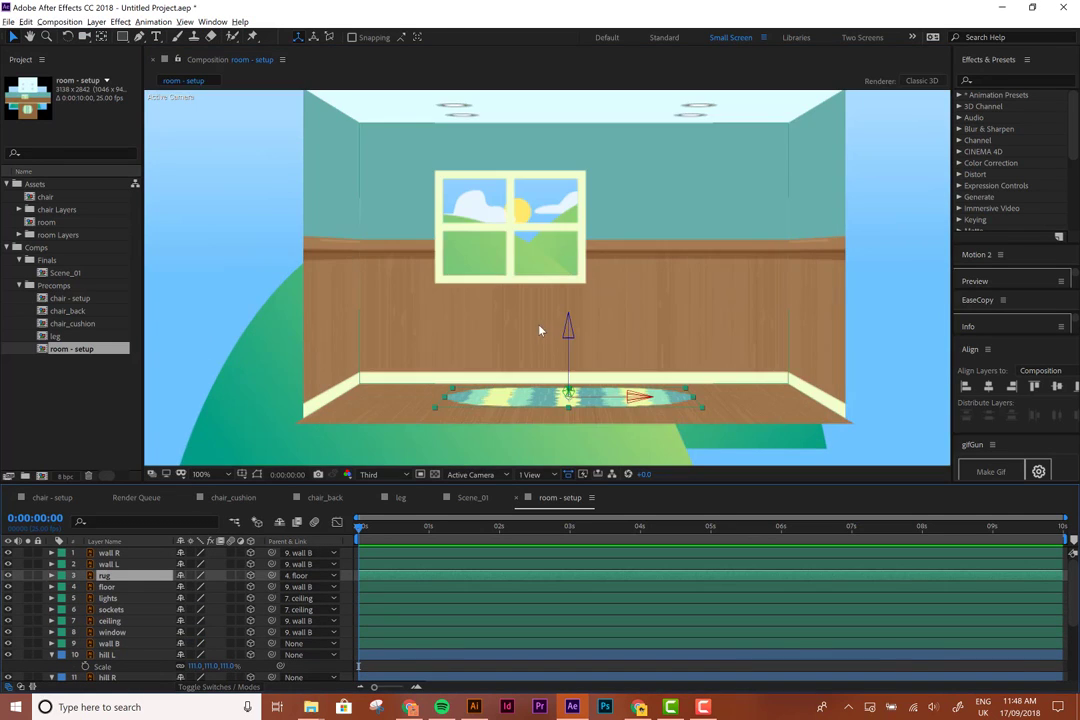
drag(574, 393, 551, 264)
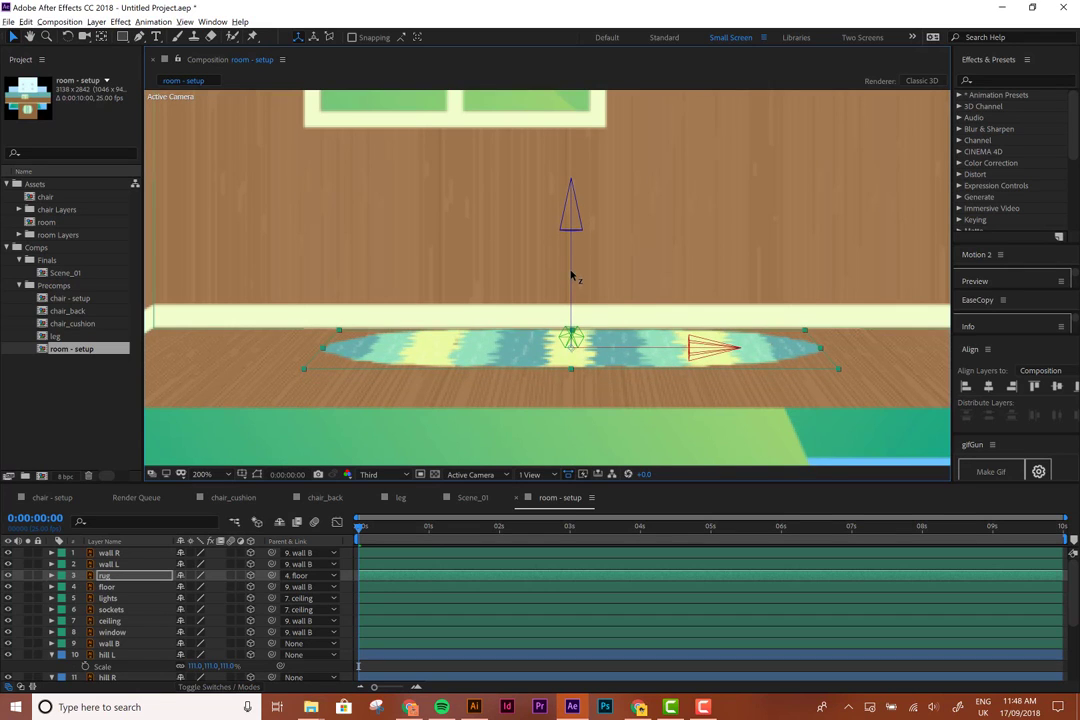
scroll(575, 278, down, 2)
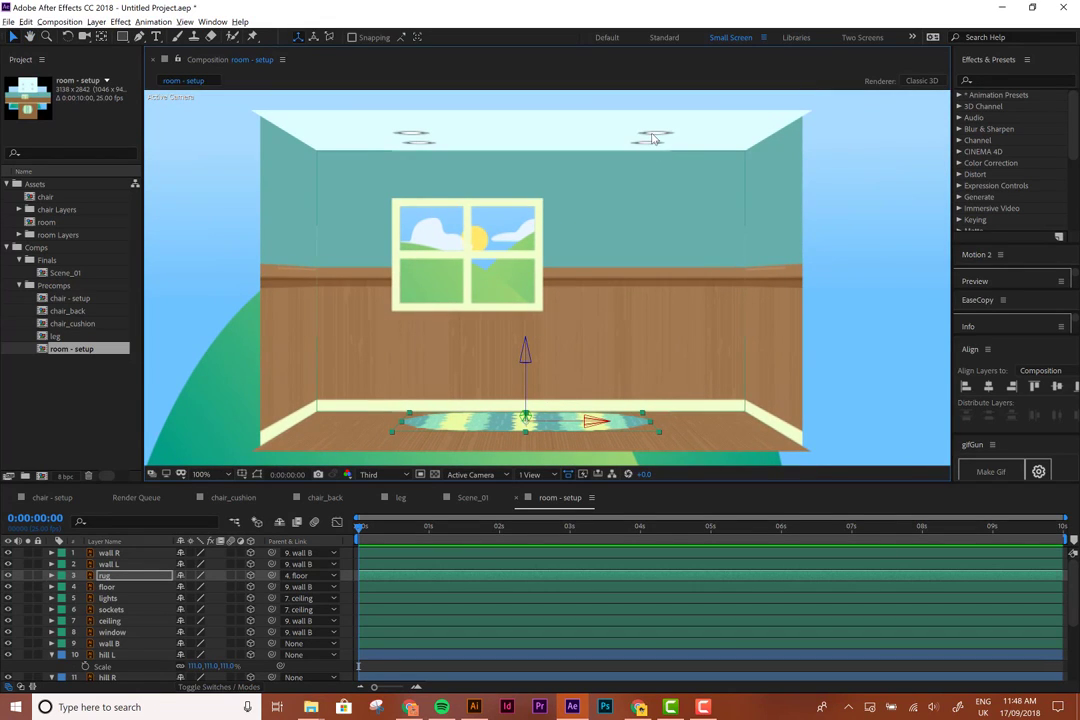
Nudge the sockets and lights slightly below the ceiling along Z, and the window slightly in front of the back wall
click(112, 609)
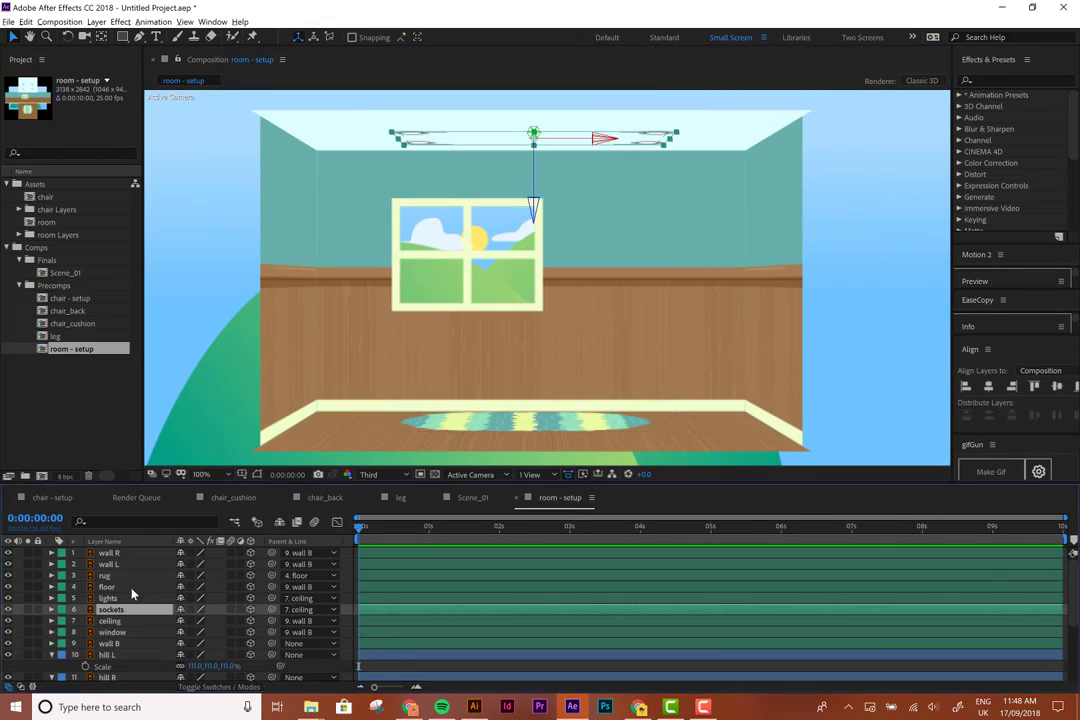
shift+click(108, 598)
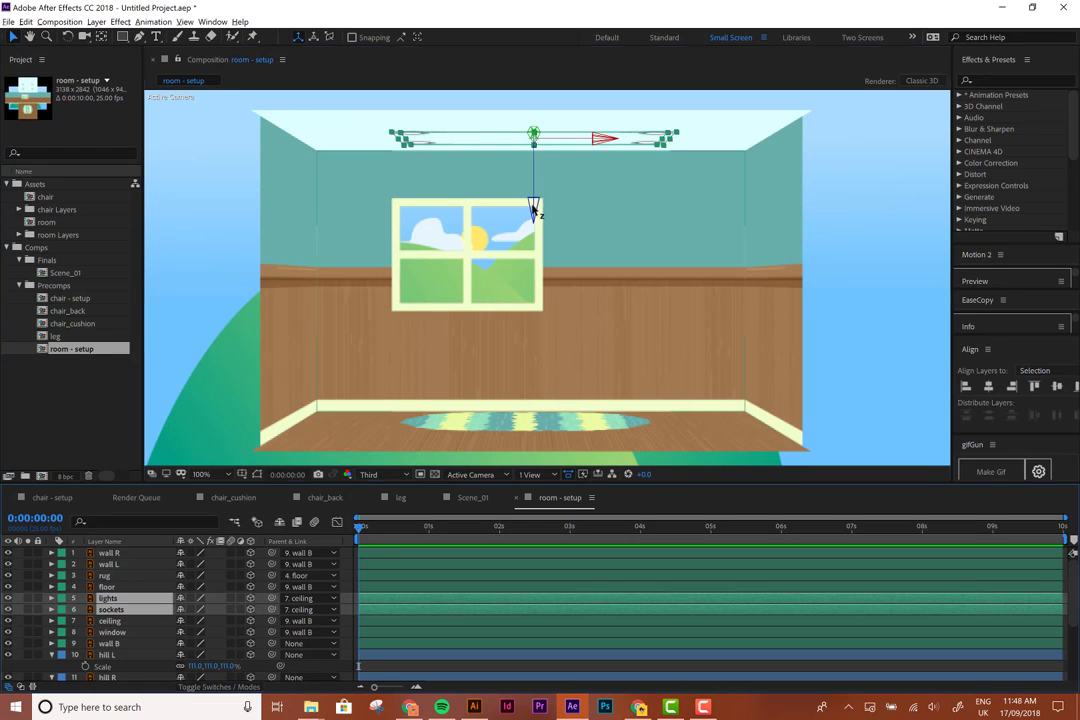
drag(533, 208, 535, 173)
click(535, 171)
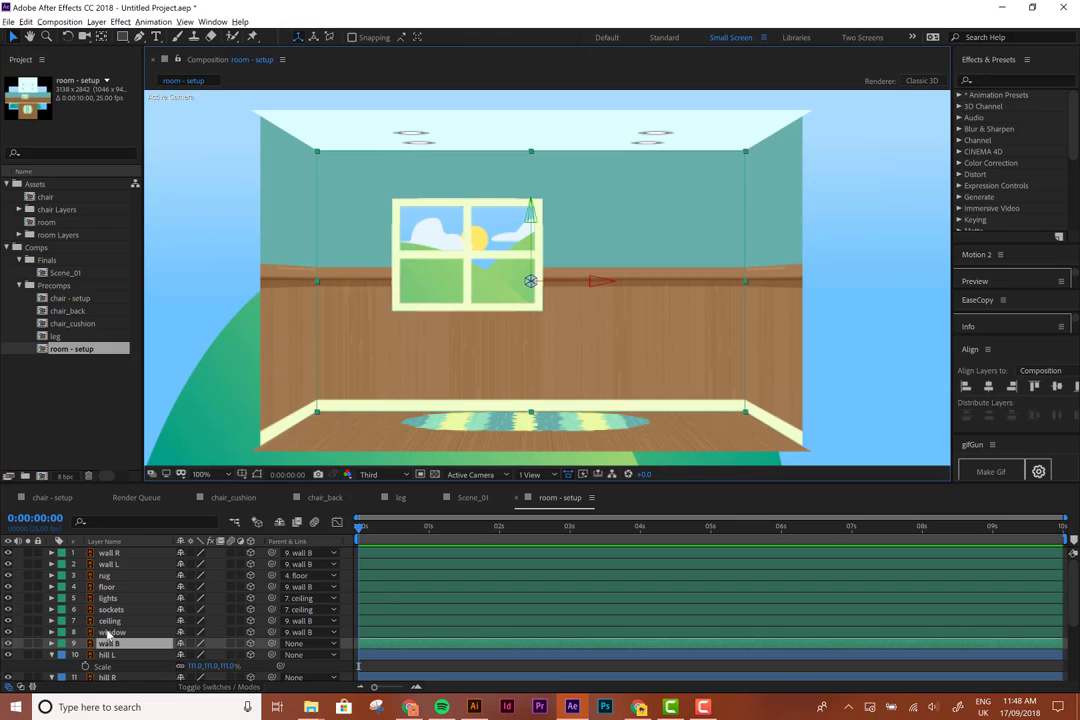
click(110, 609)
shift+click(110, 621)
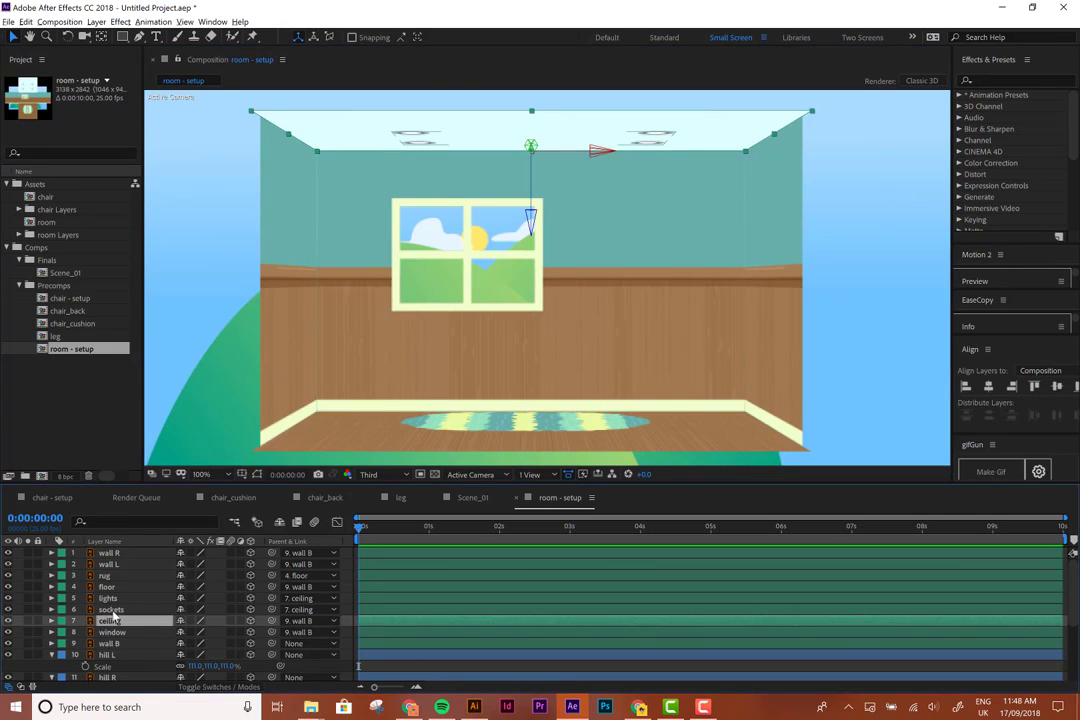
click(535, 200)
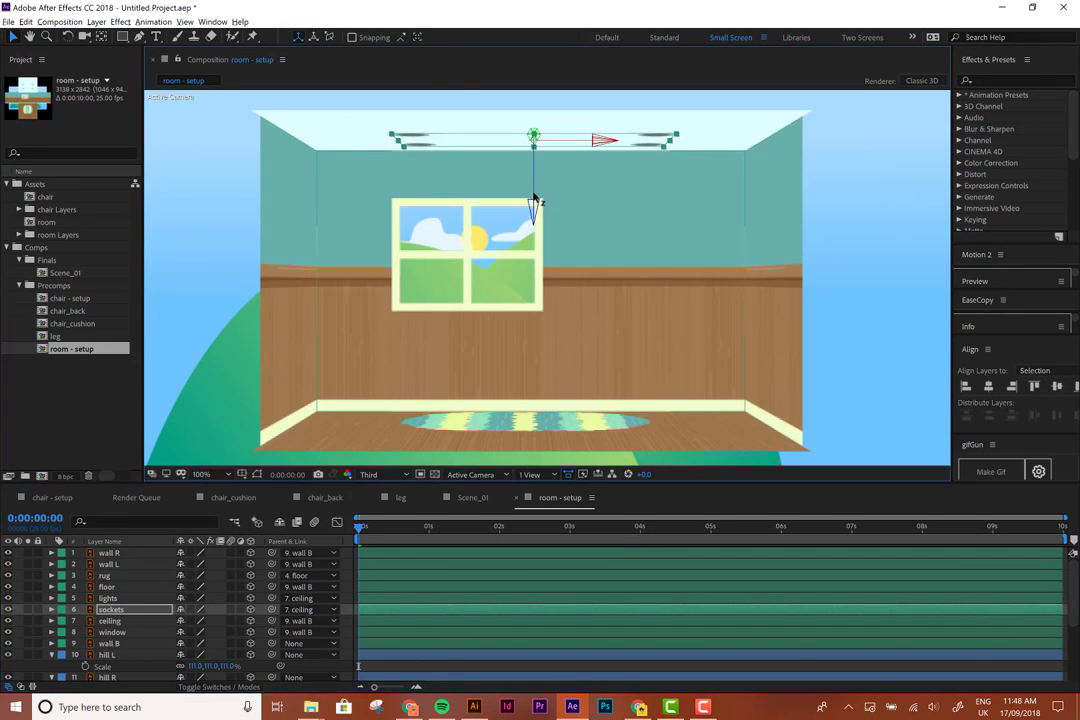
click(130, 597)
drag(534, 165, 535, 164)
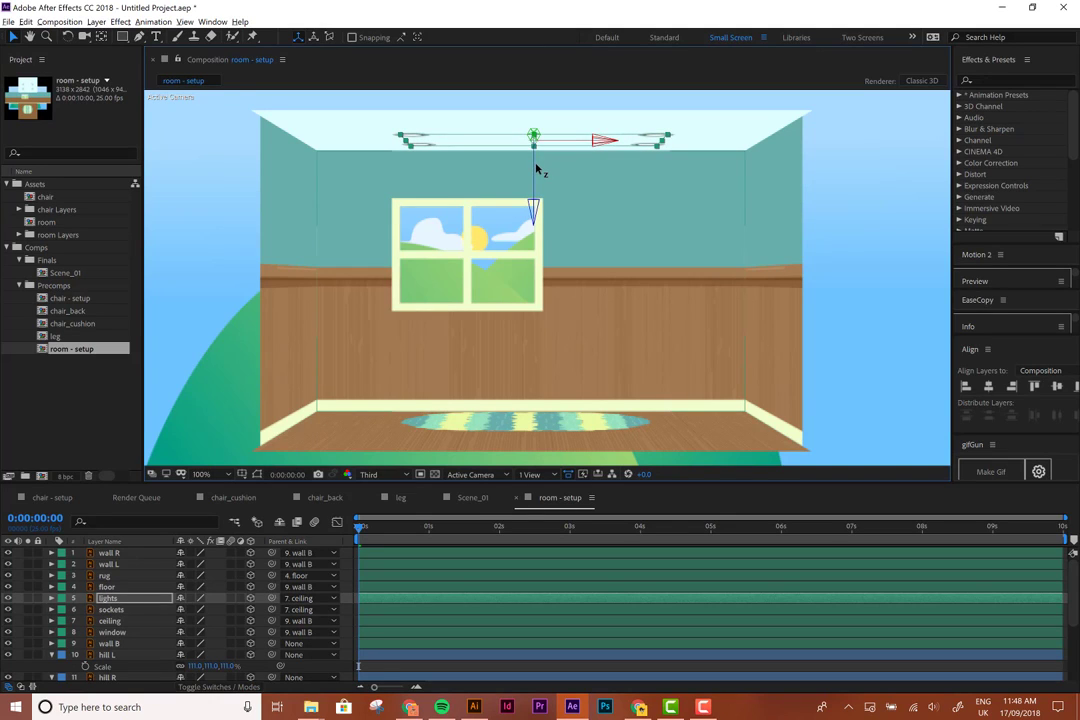
click(115, 632)
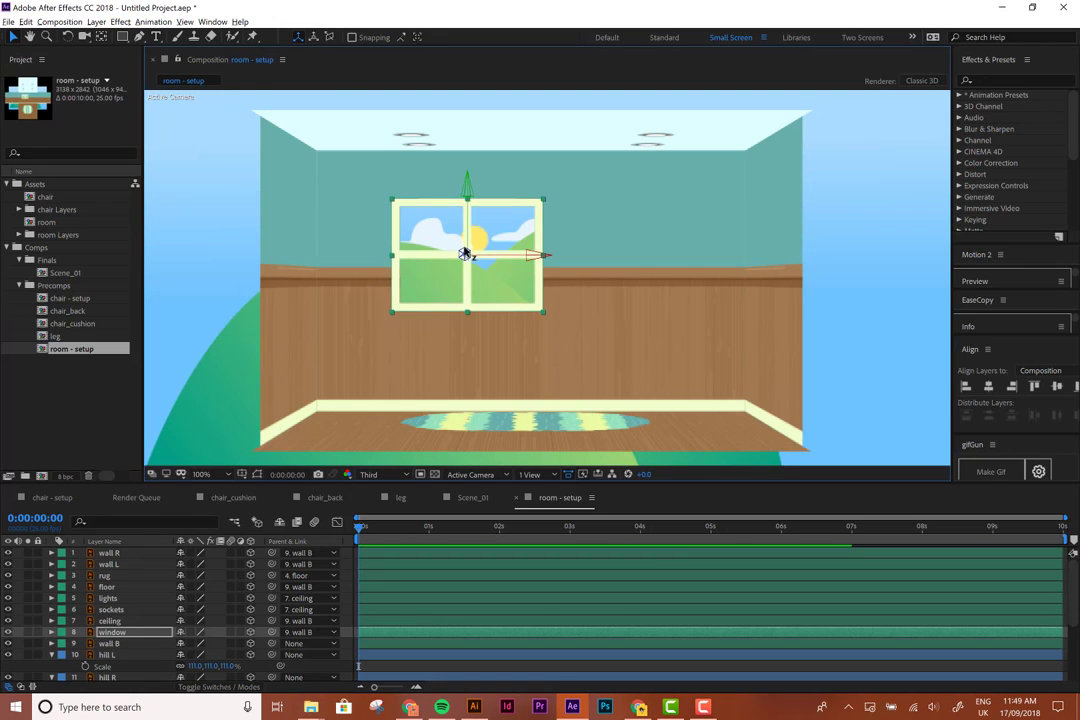
scroll(594, 250, down, 1)
Try rotating wall B to test how the room layers parented to it follow
click(588, 268)
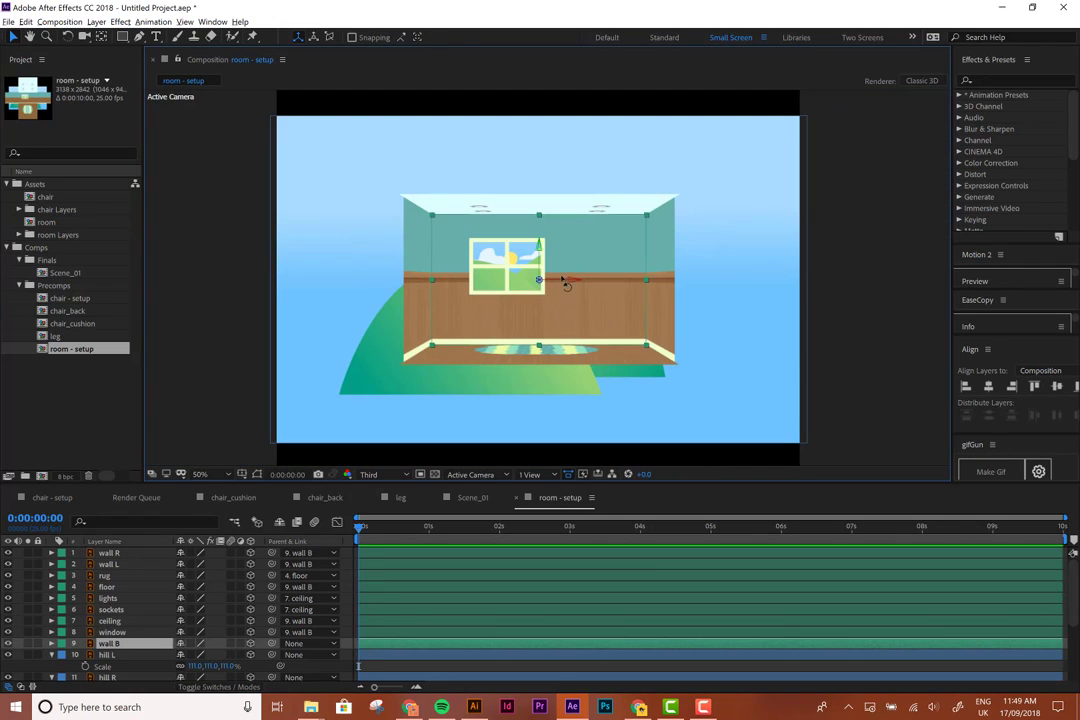
key(w)
mouse_move(538, 250)
mouse_down()
mouse_move(557, 253)
mouse_move(495, 257)
mouse_move(542, 253)
mouse_move(522, 256)
mouse_up()
Inspect the assembled room and its window from an angle in Custom View 1, and return to the active camera view
click(472, 476)
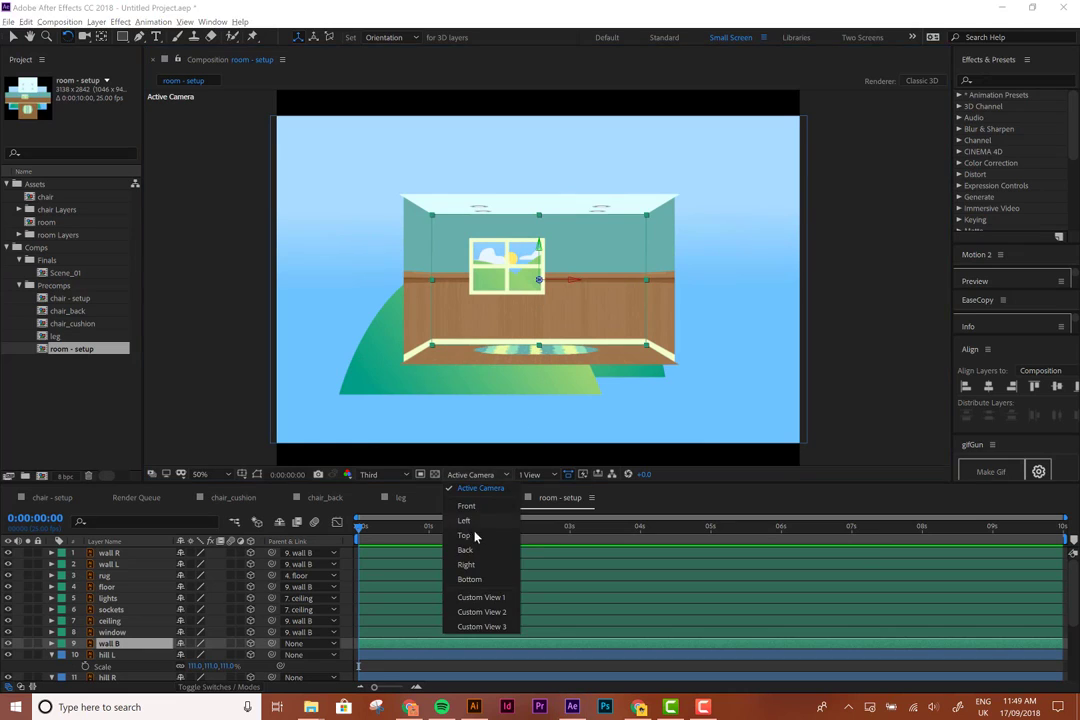
click(461, 598)
key(c)
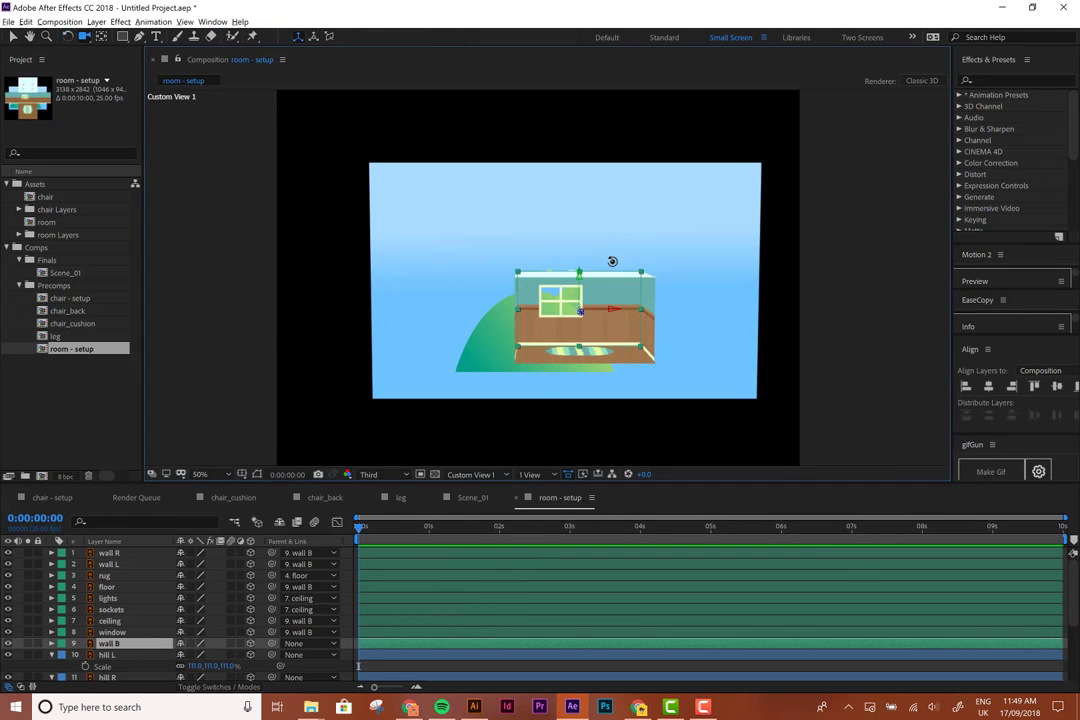
mouse_move(612, 260)
mouse_down()
mouse_move(617, 239)
mouse_move(592, 251)
mouse_move(603, 241)
mouse_up()
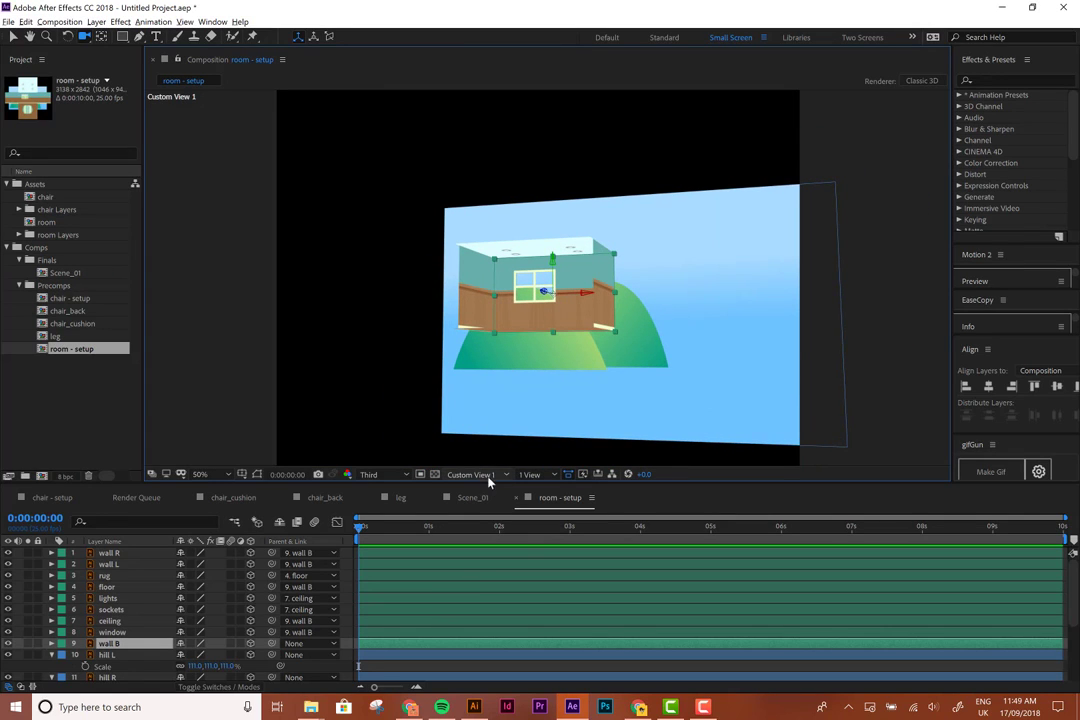
click(489, 480)
click(487, 477)
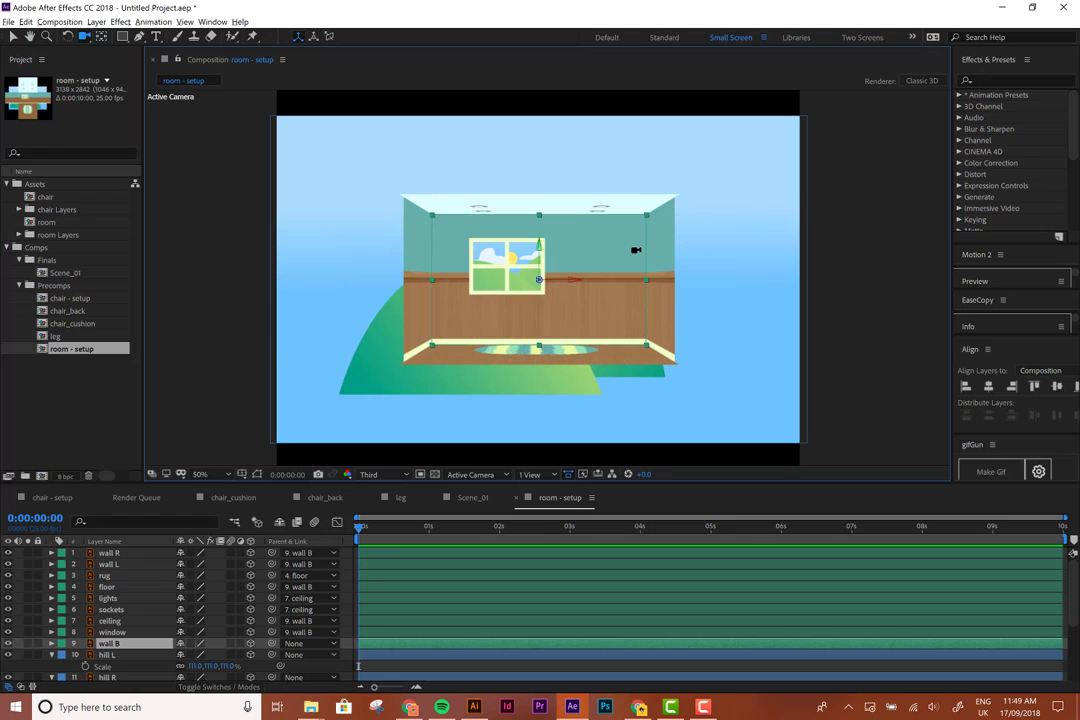
Pre-compose the nine room layers from wall R to wall B into a new composition named Room and open it
key(v)
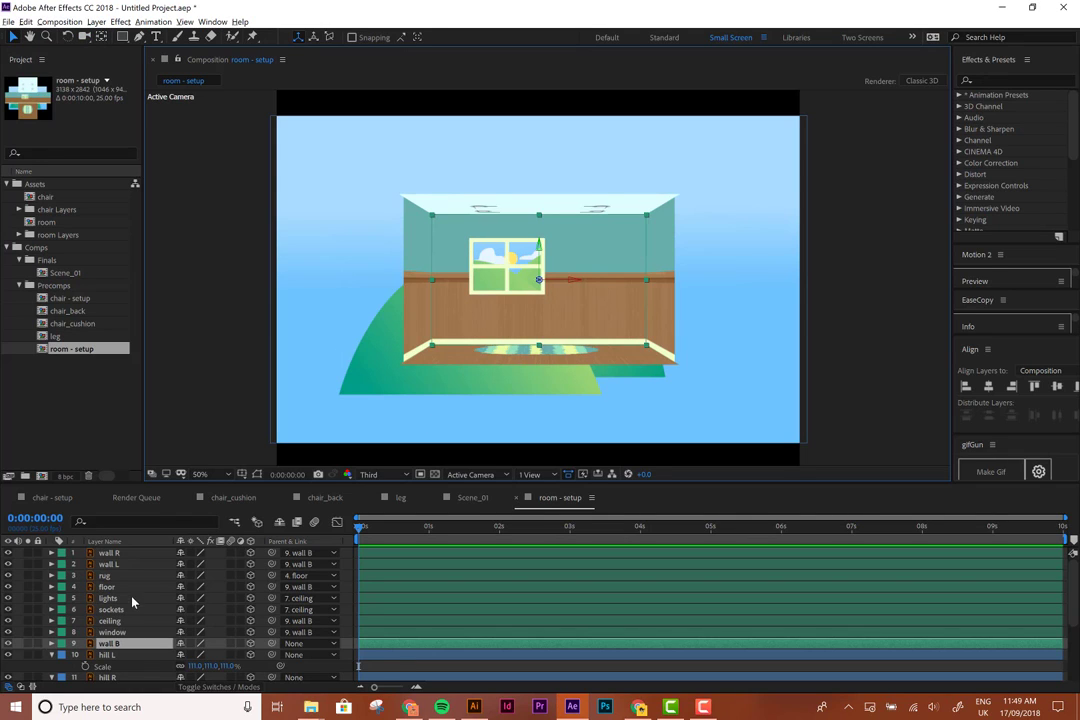
shift+click(115, 553)
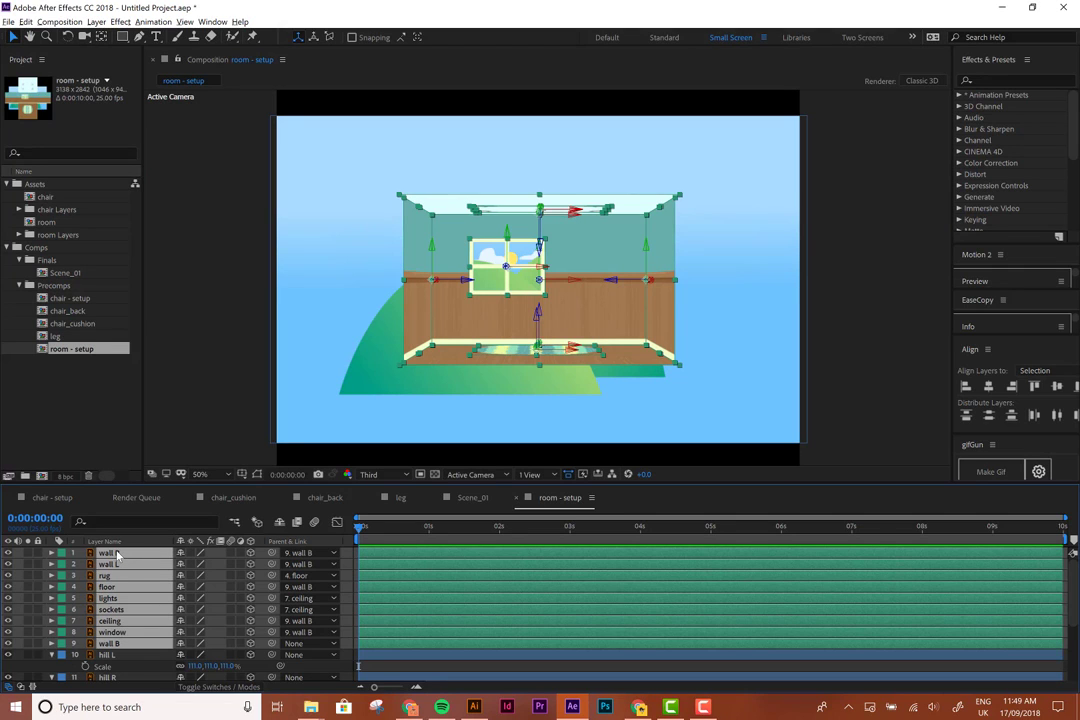
right_click(115, 553)
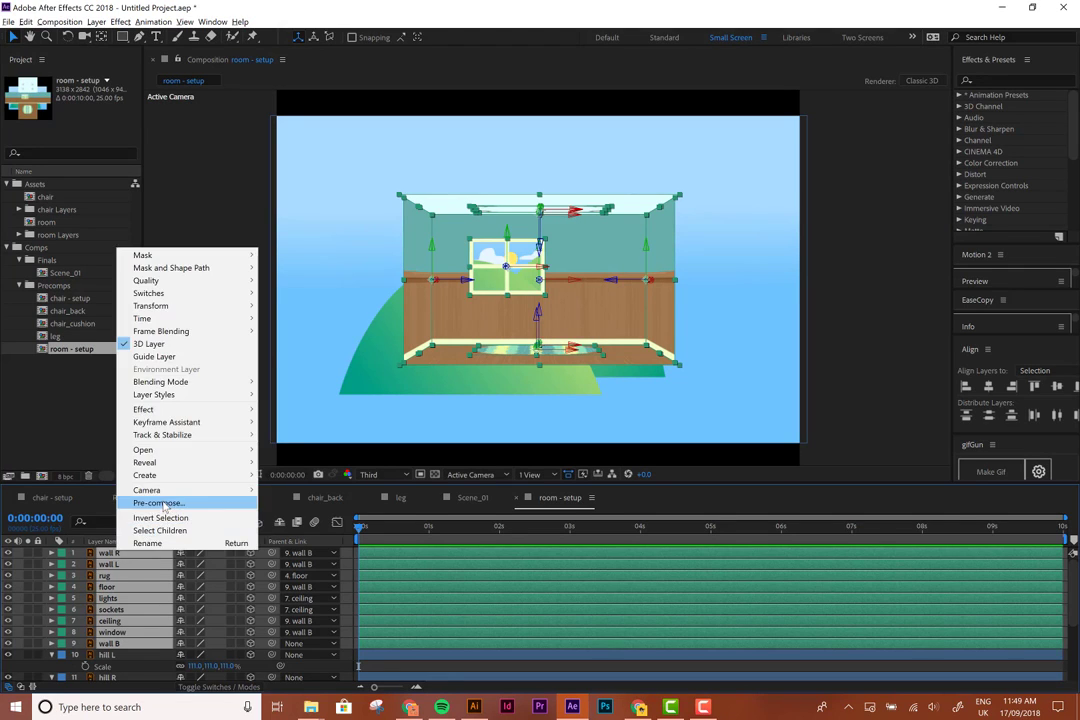
click(168, 502)
text(room)
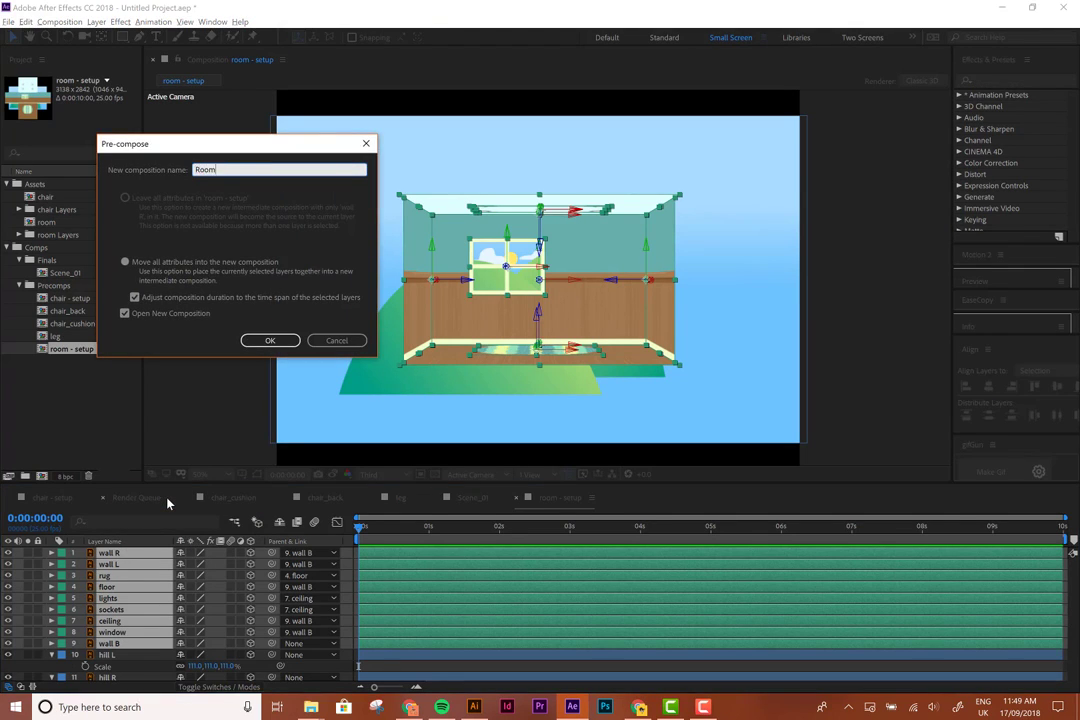
key(Return)
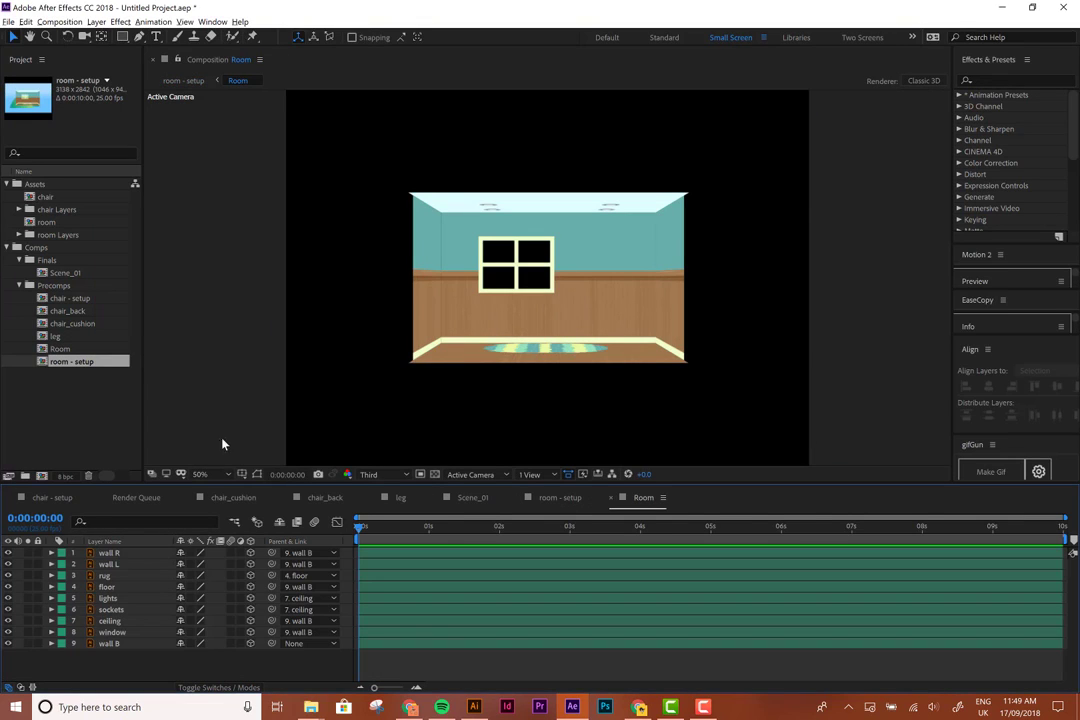
Try cropping the Room composition to a region of interest drawn closely around the room, and undo the crop
click(421, 475)
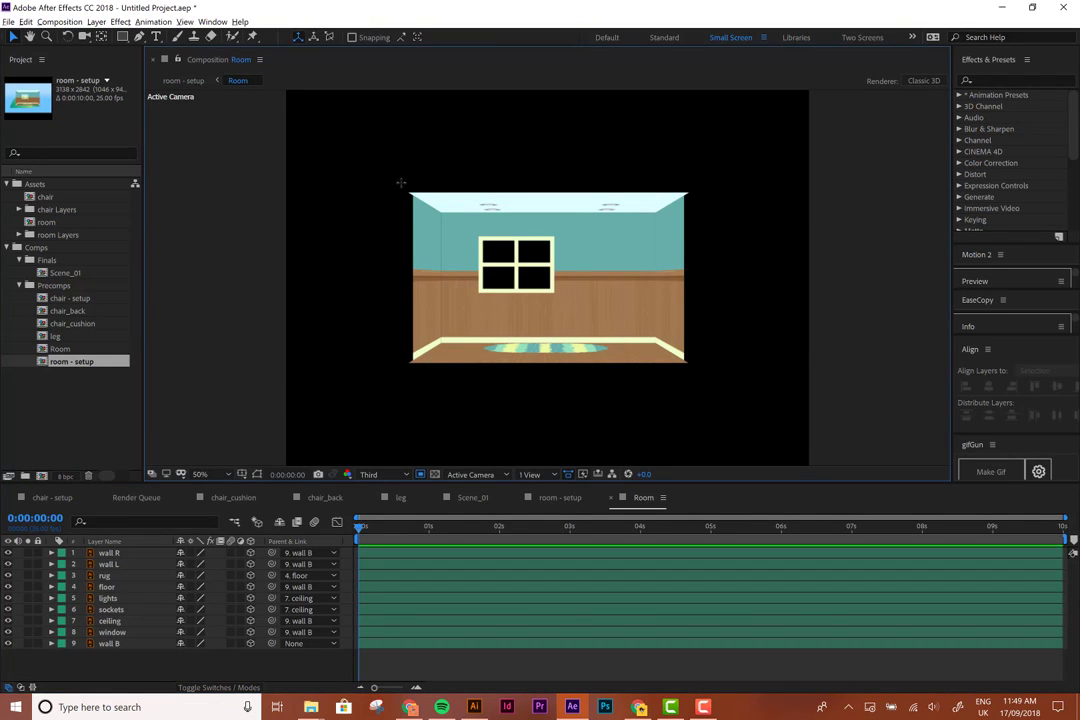
drag(385, 171, 714, 397)
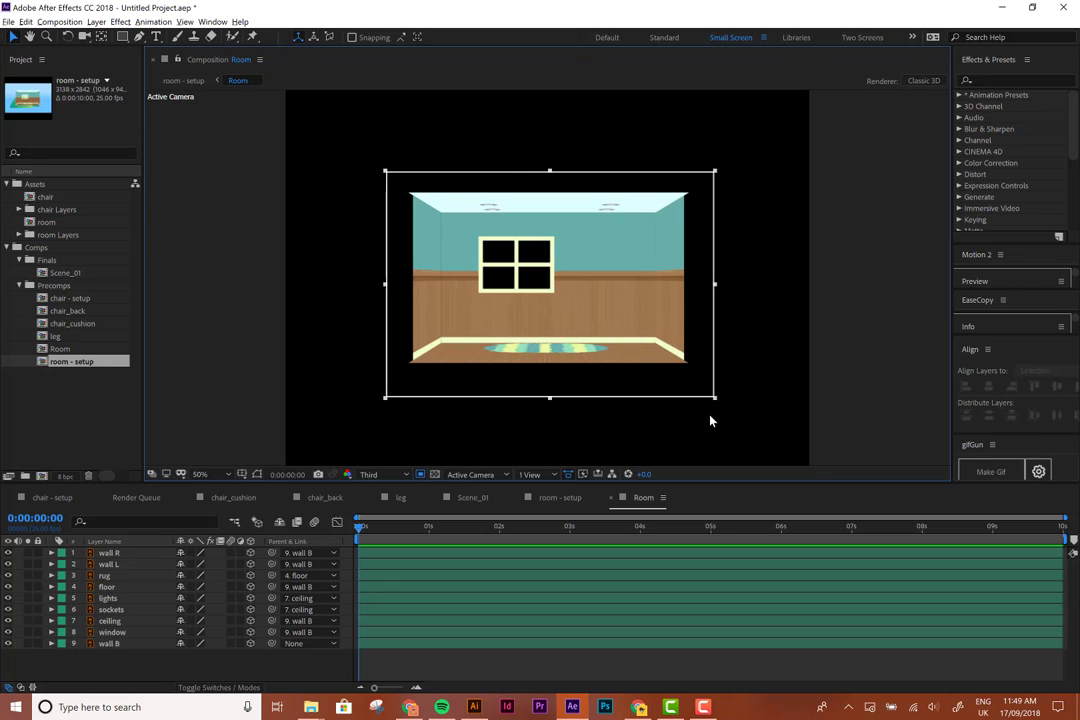
click(59, 21)
click(100, 88)
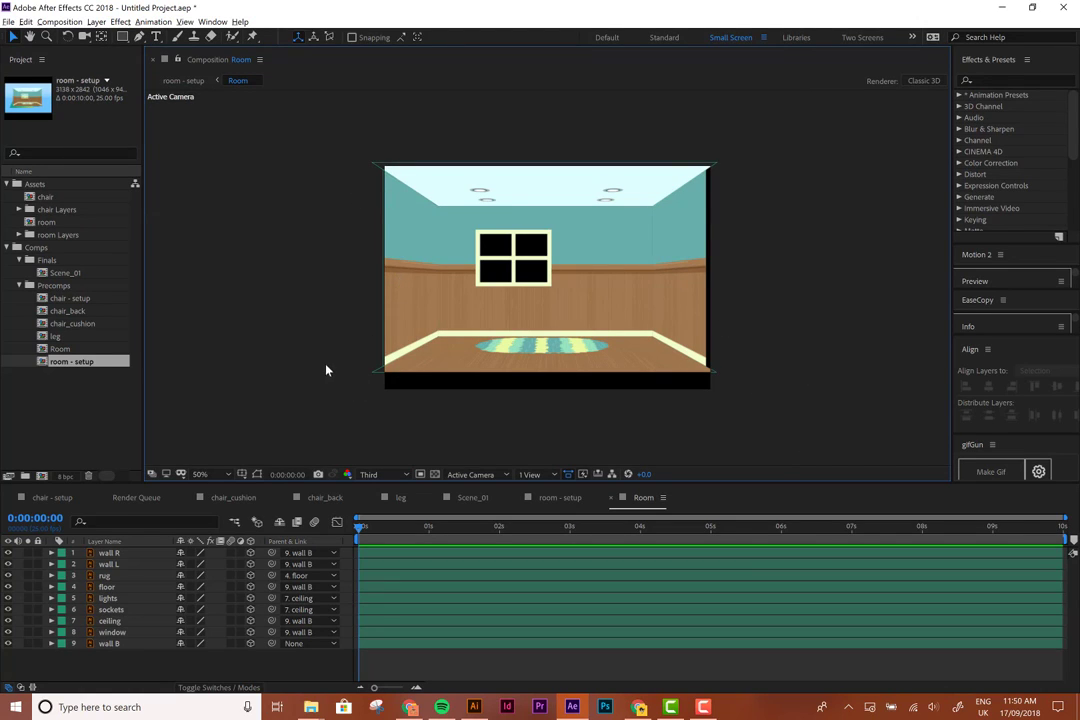
key(ctrl+z)
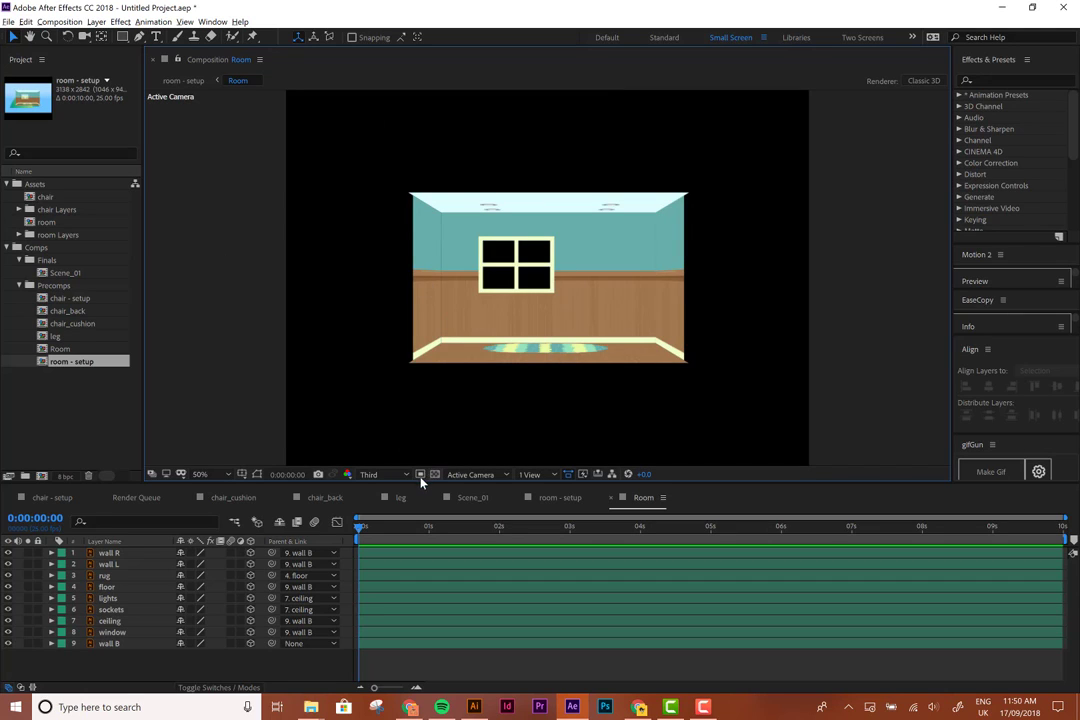
Crop the Room composition to a wider region of interest that leaves a margin on every side of the room
drag(371, 161, 719, 388)
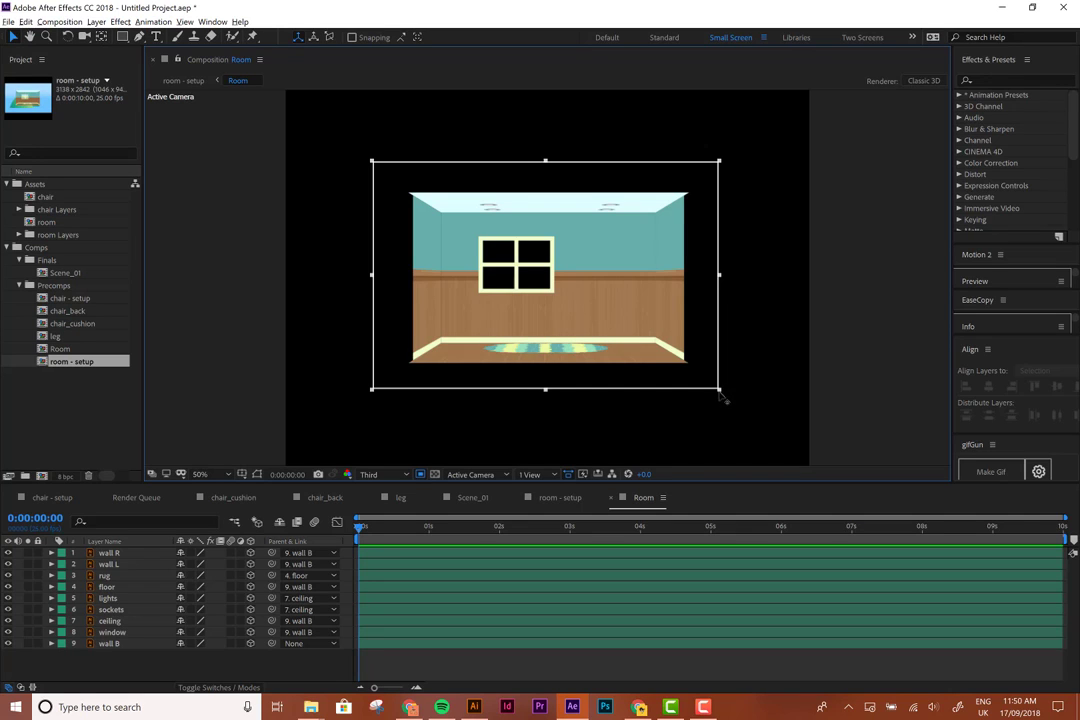
drag(721, 396, 727, 399)
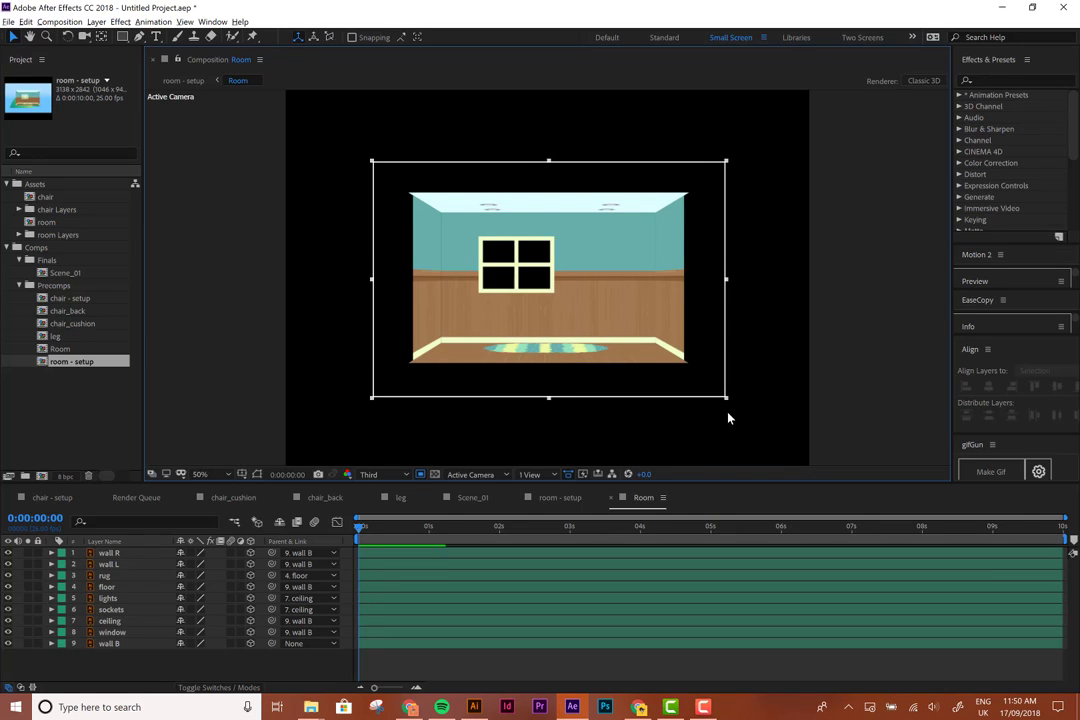
click(59, 21)
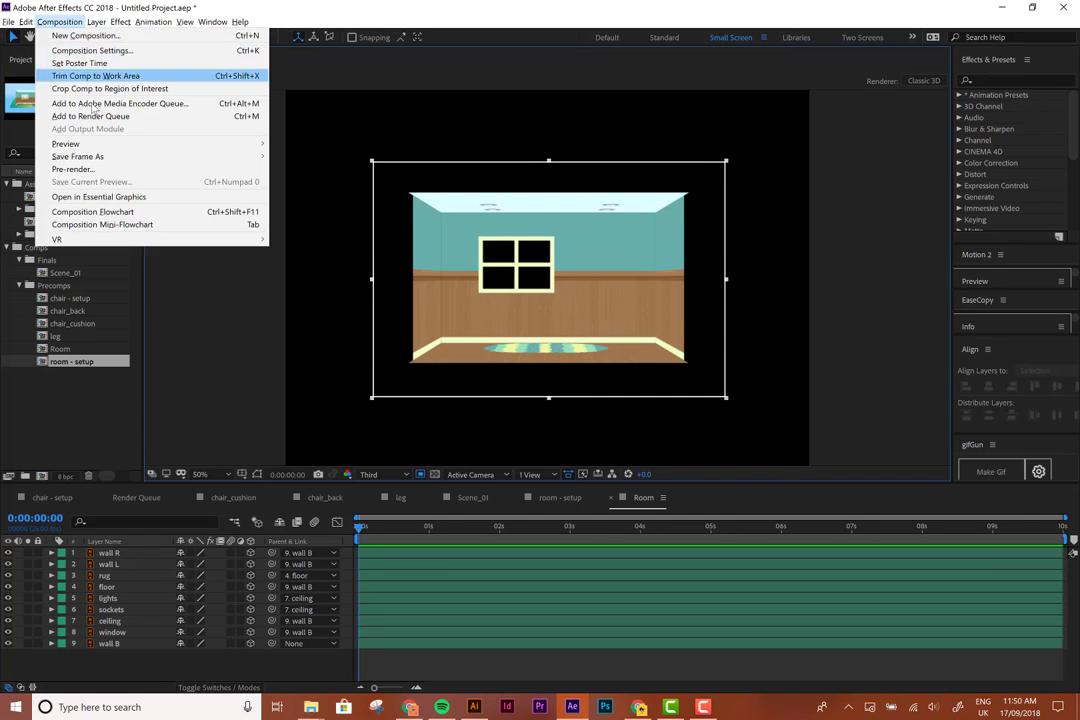
click(95, 88)
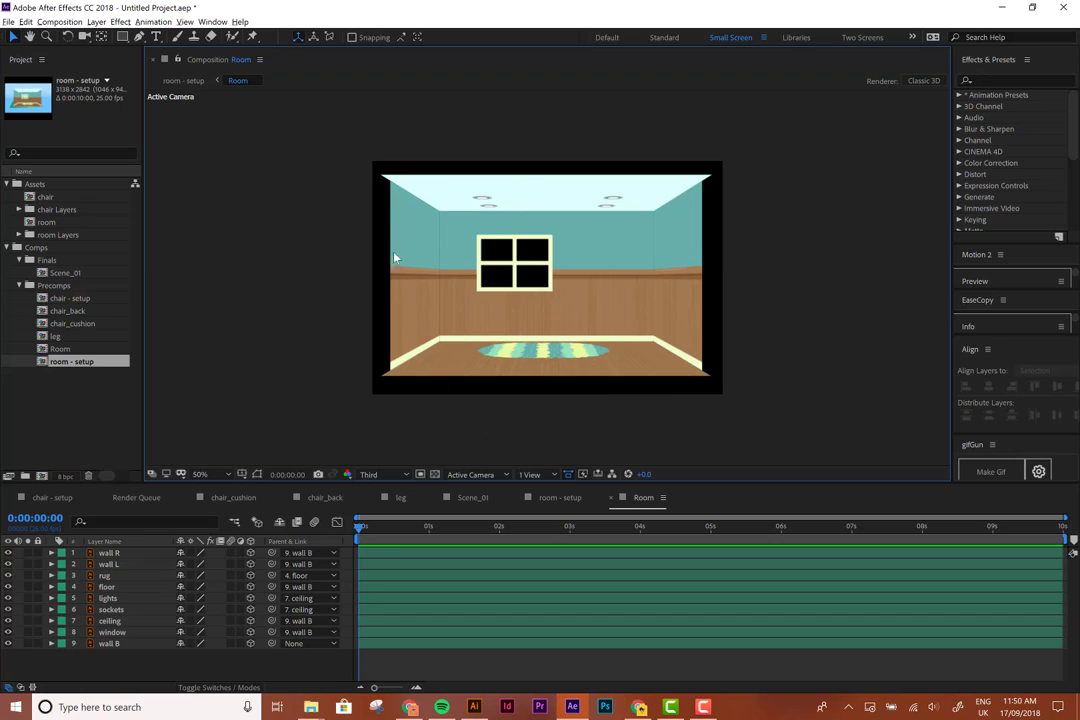
Close the Room composition and, in room - setup, make the Room layer 3D with its transformations collapsed
click(700, 250)
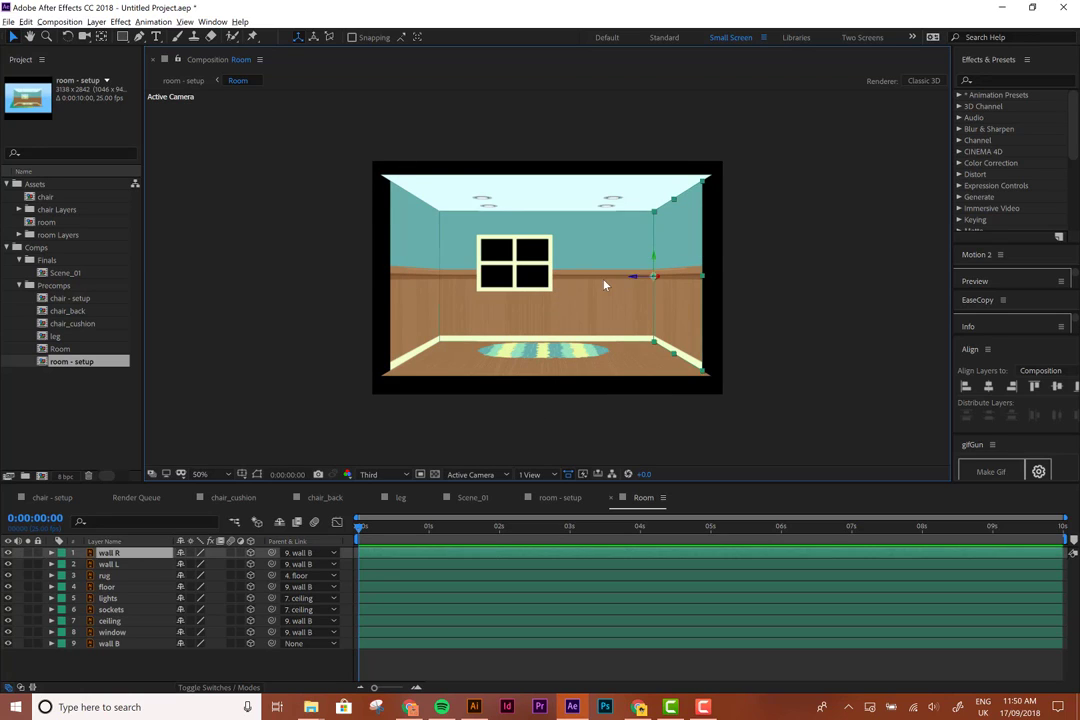
click(590, 340)
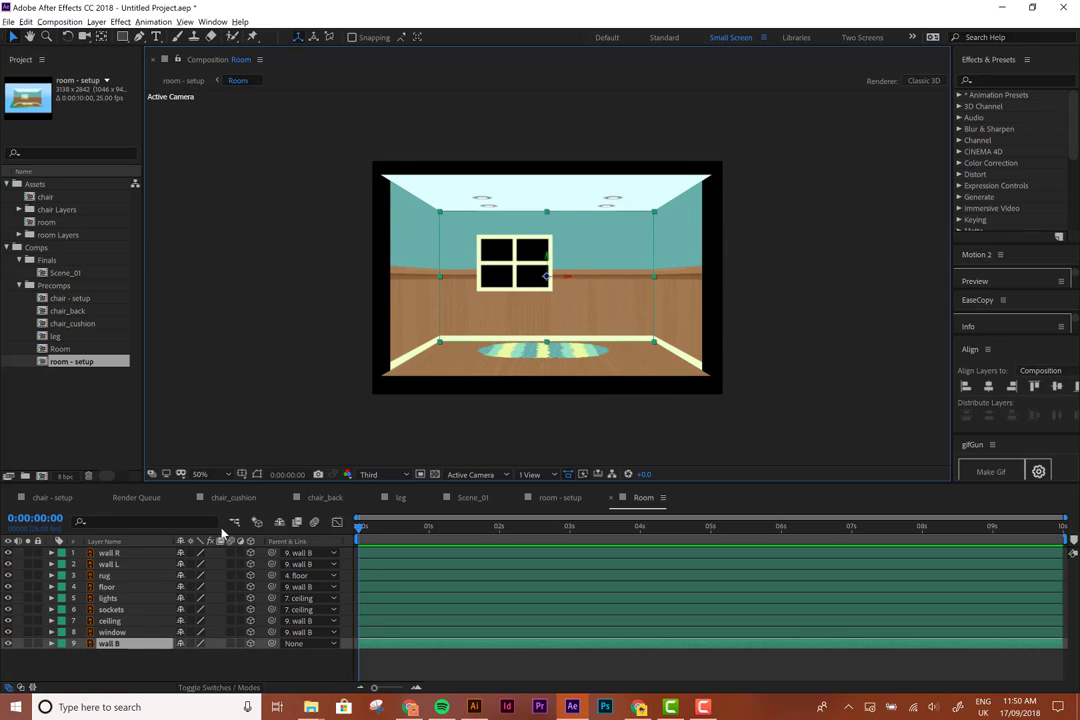
click(611, 498)
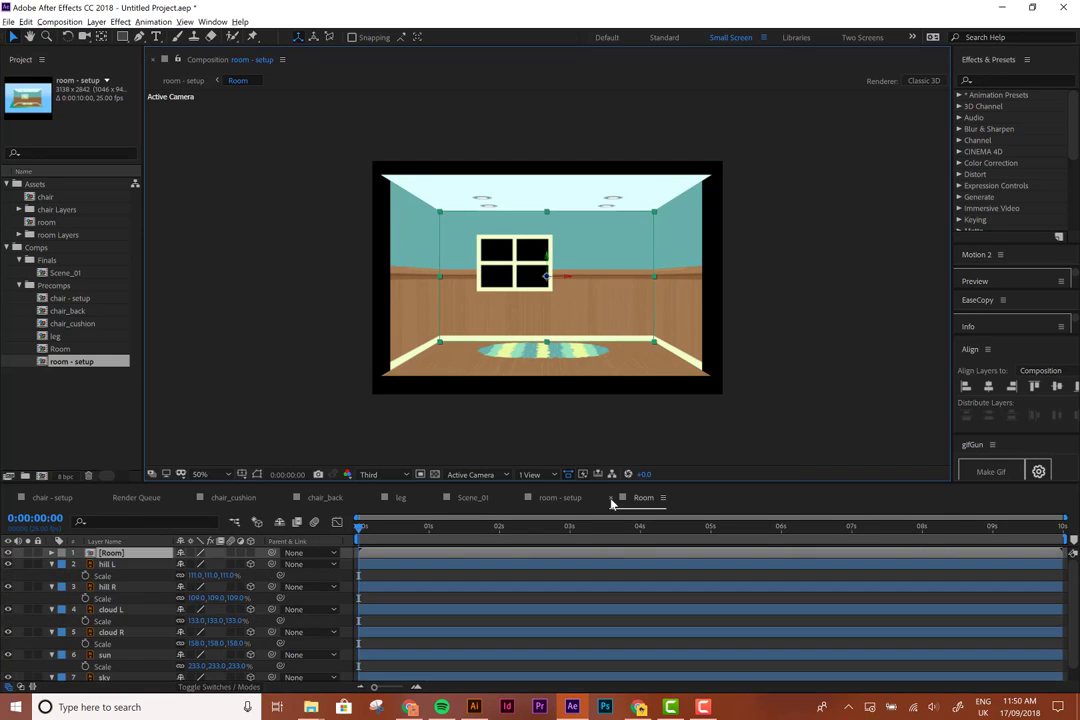
click(250, 555)
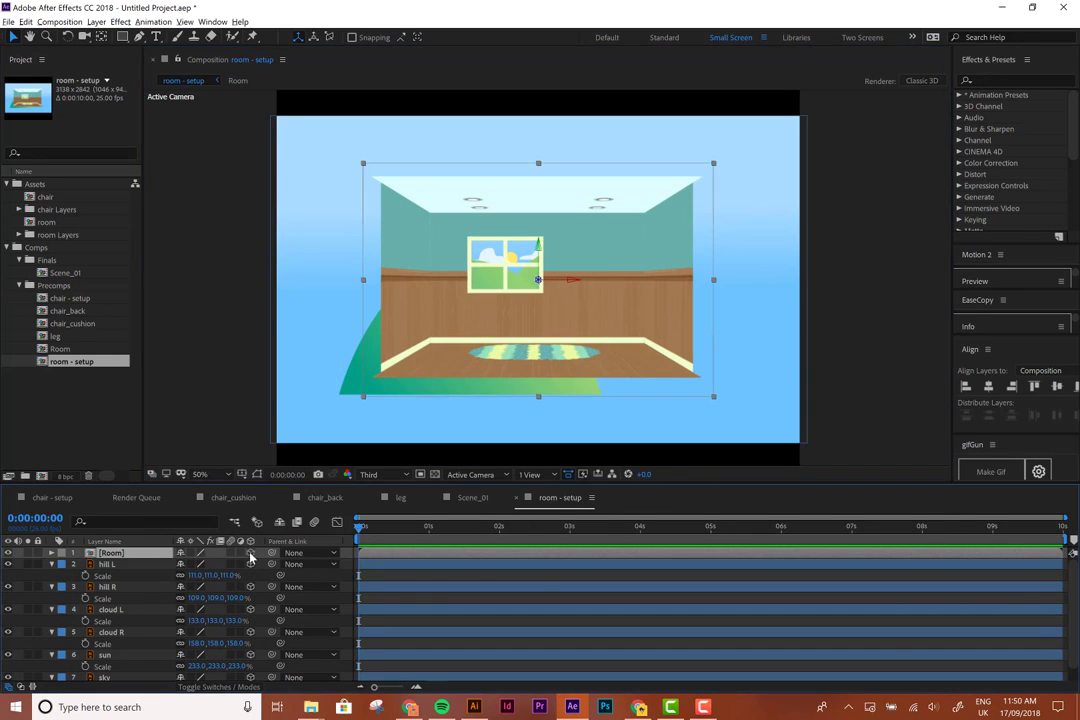
click(192, 556)
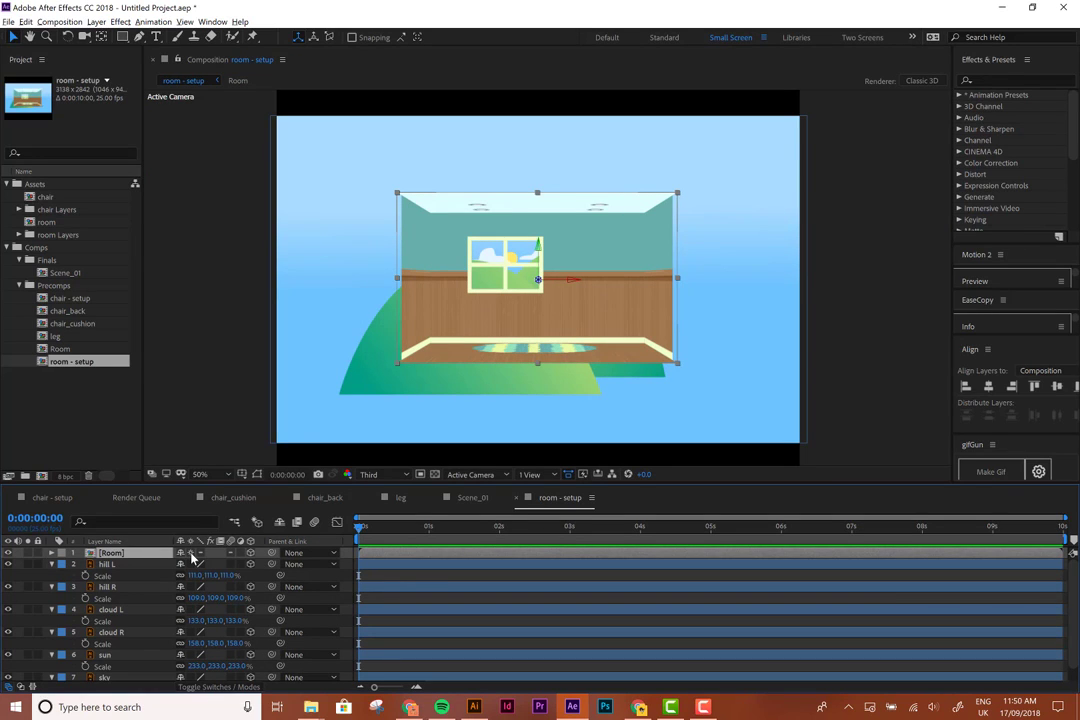
Inspect the collapsed Room layer against the outdoor background in Custom View 1, and return to the active camera view
click(478, 474)
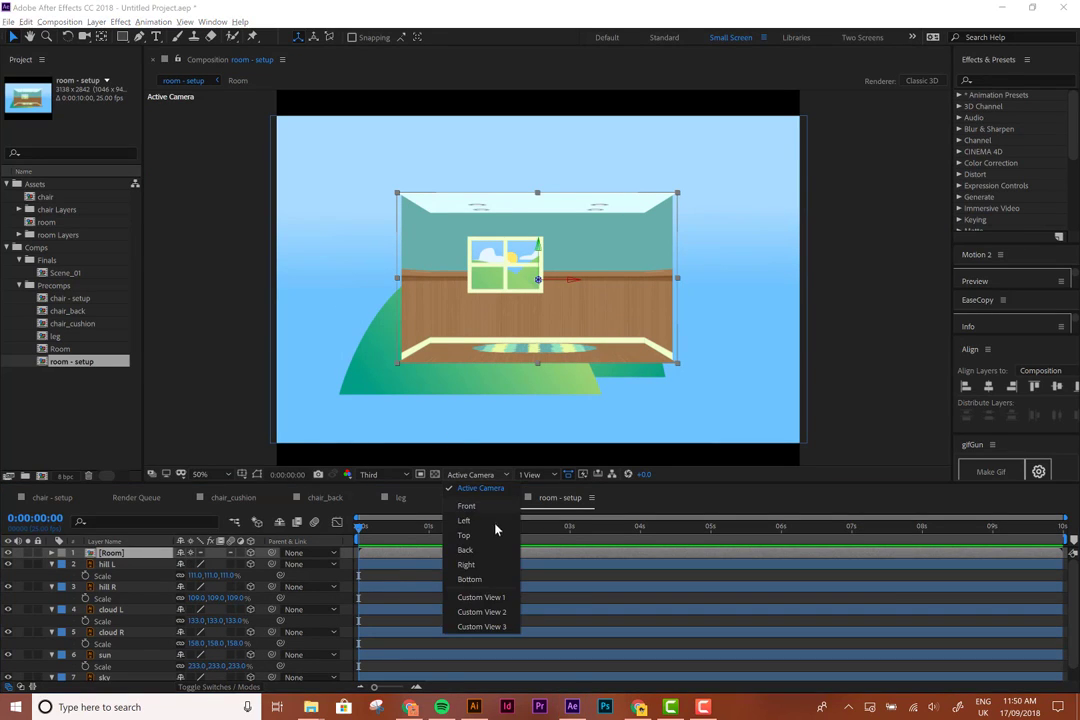
click(481, 598)
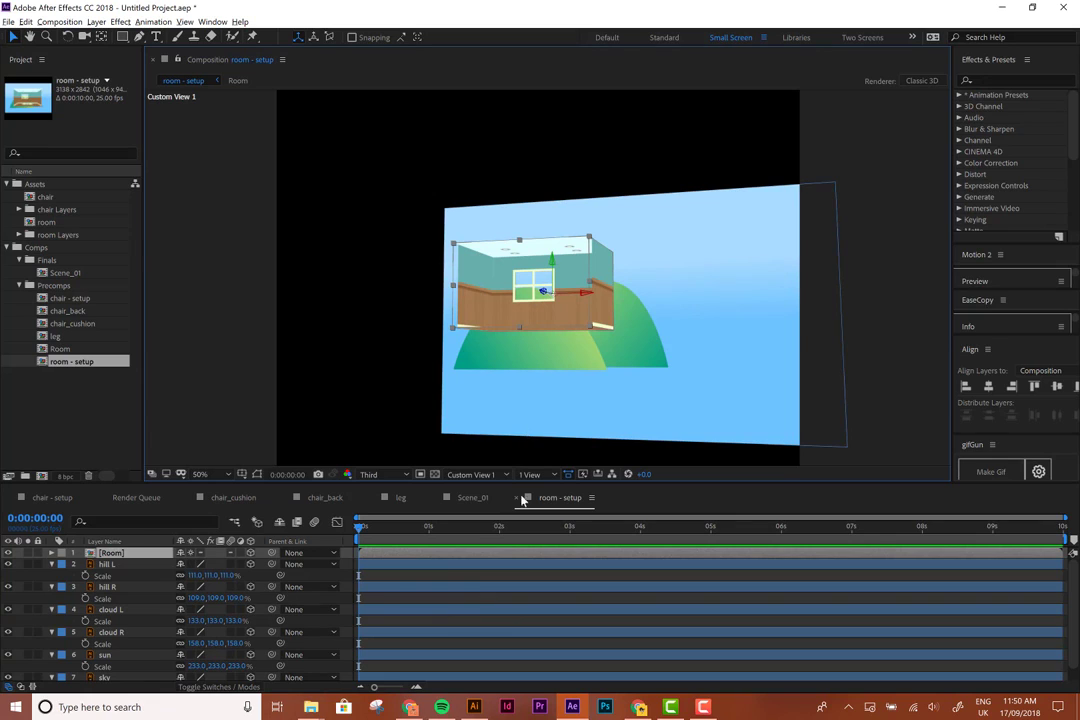
click(460, 474)
click(474, 493)
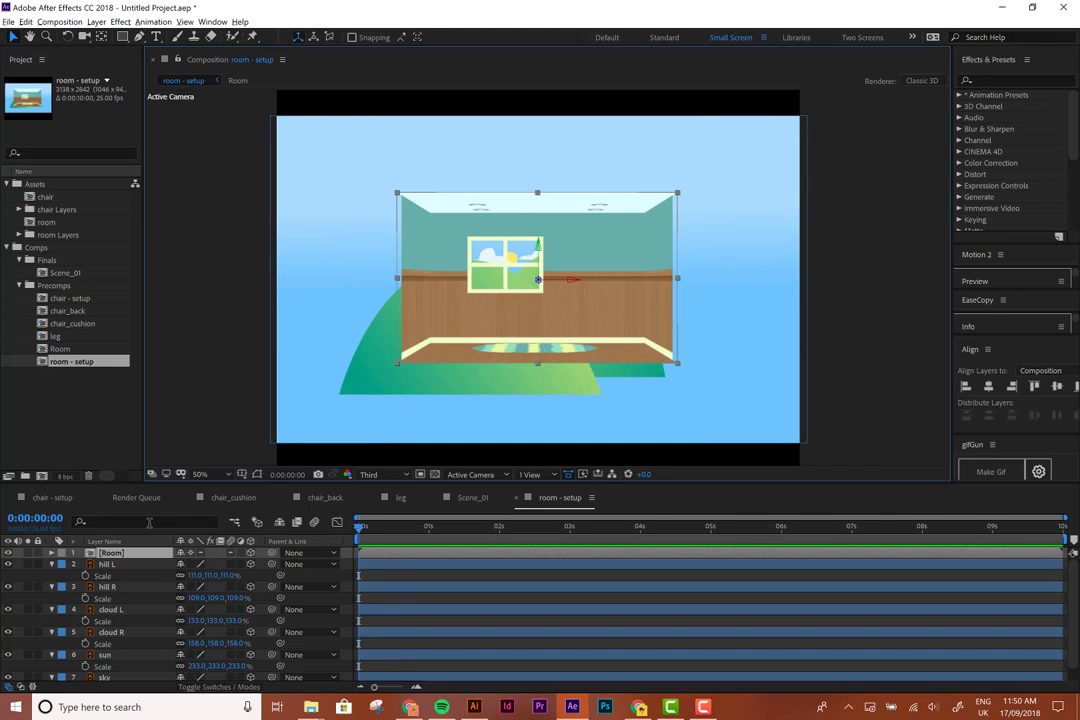
Copy all seven layers of room - setup, from Room to sky, and paste them into the Scene_01 composition
scroll(148, 535, down, 1)
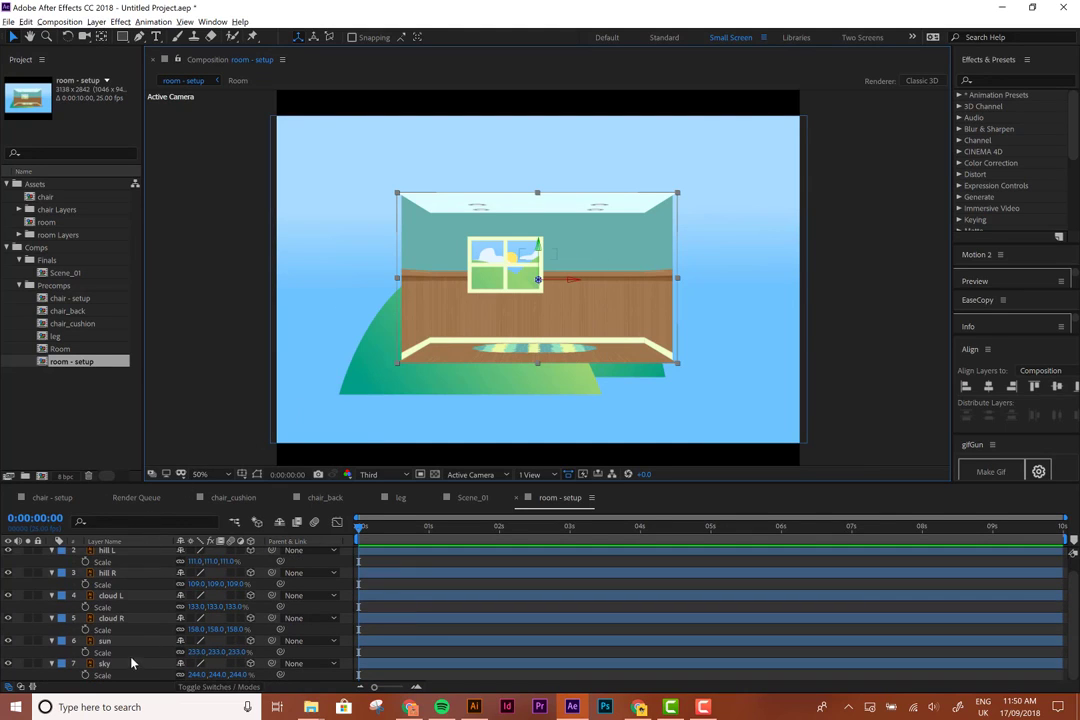
key(ctrl+a)
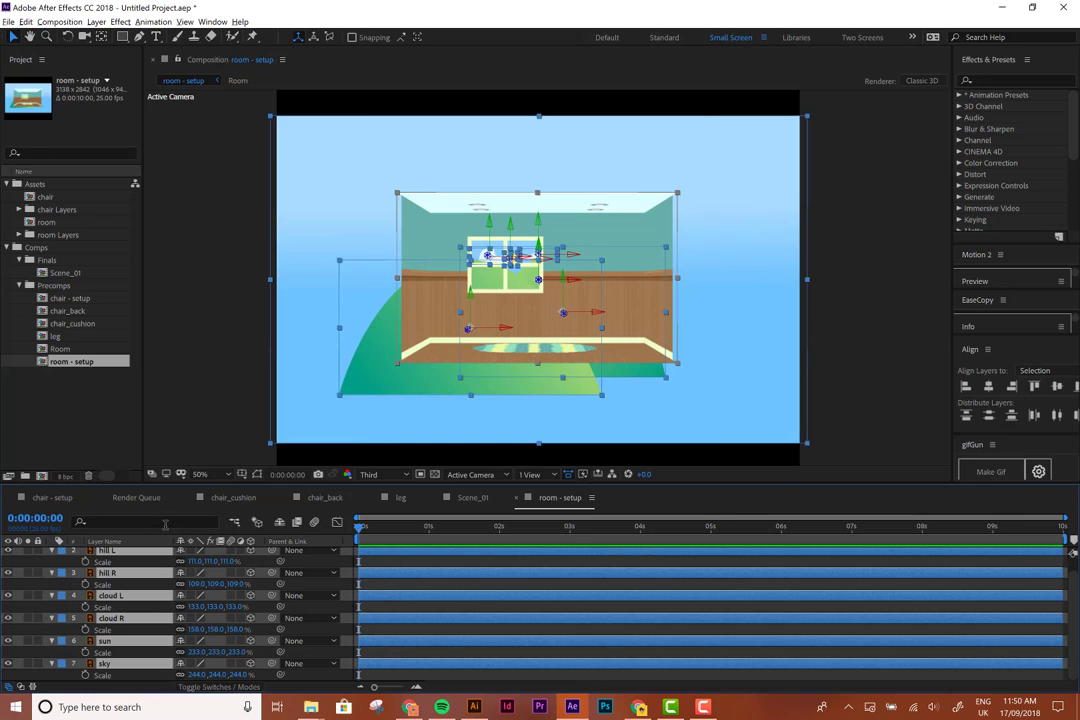
click(468, 500)
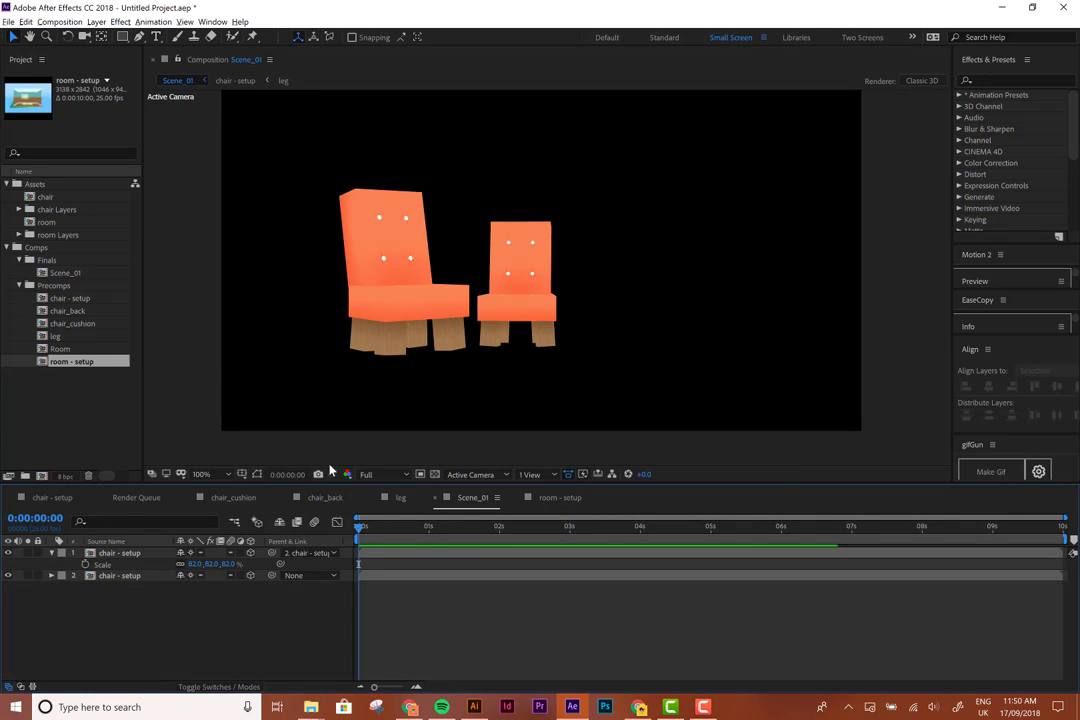
key(ctrl+v)
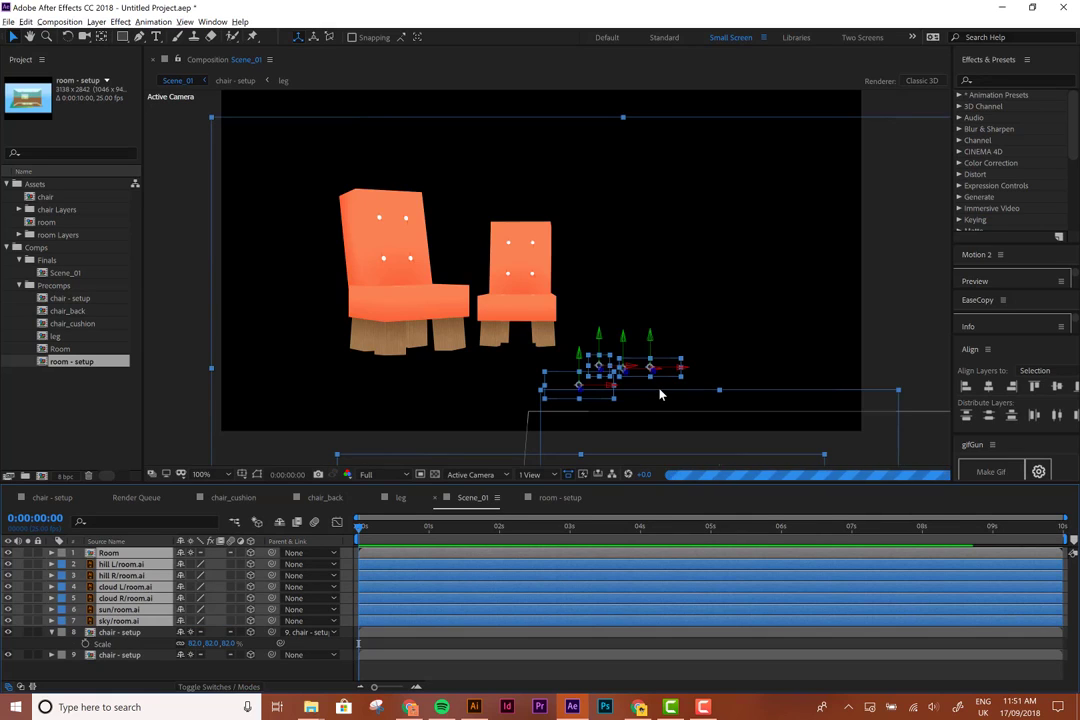
scroll(659, 394, down, 2)
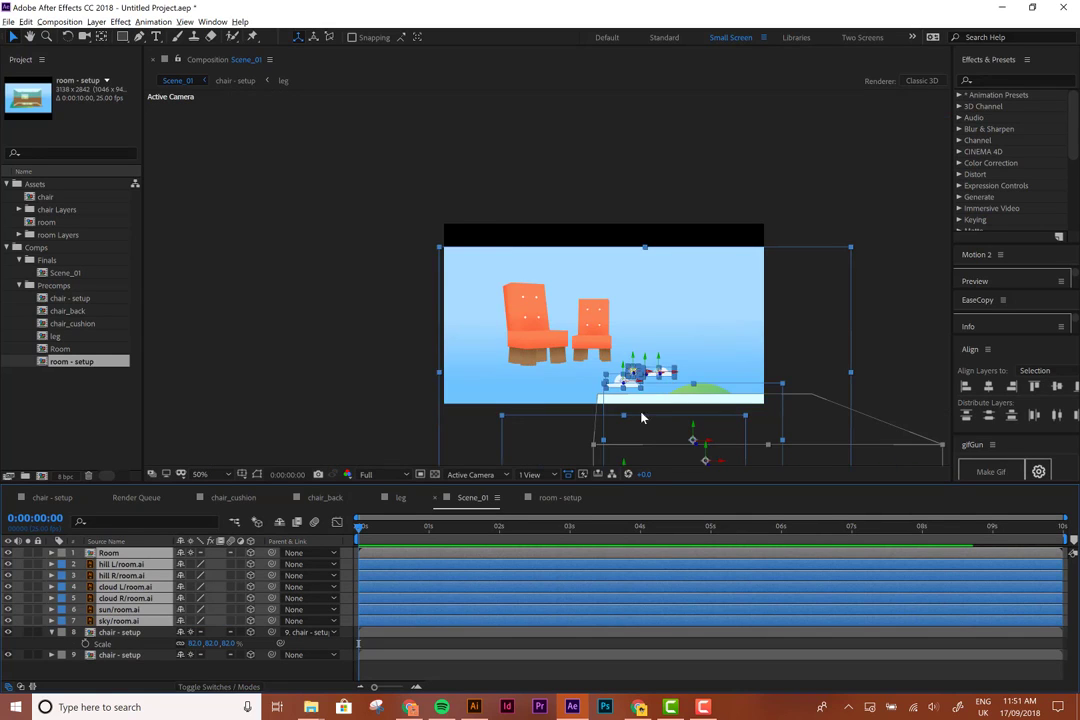
click(555, 498)
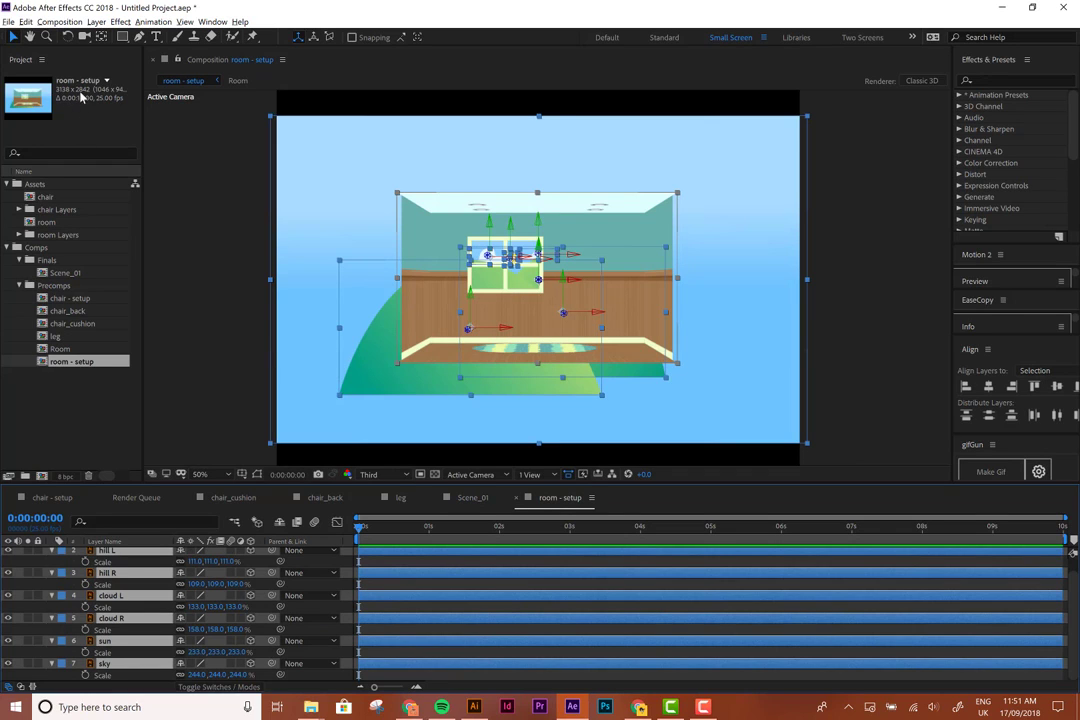
click(473, 497)
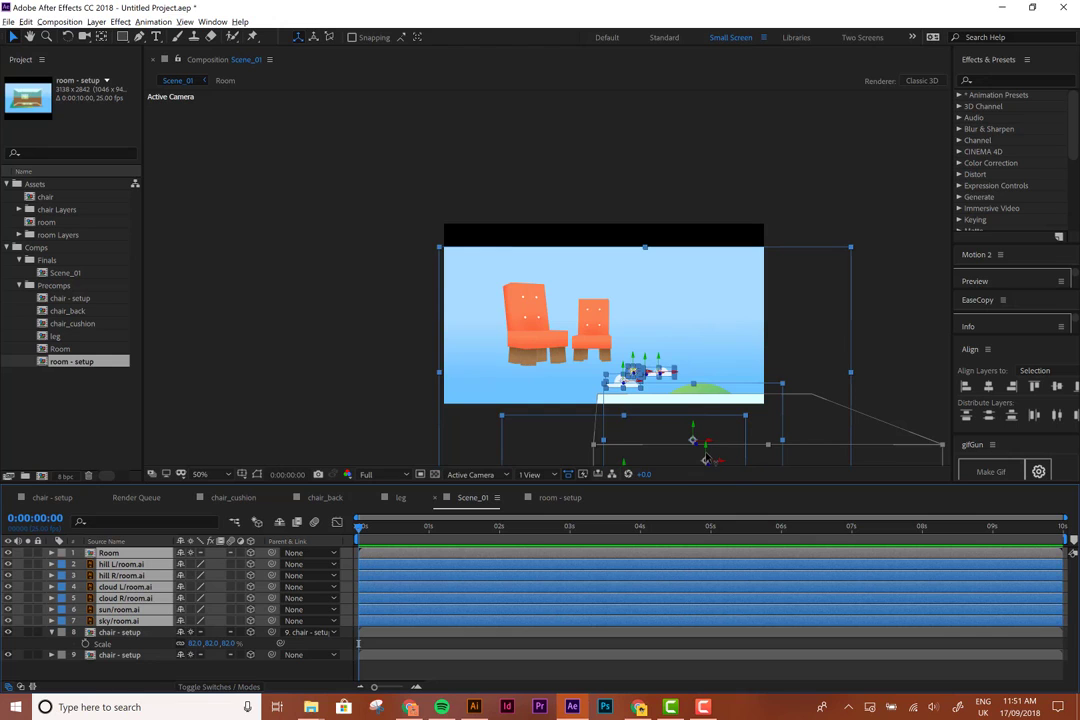
Move the pasted room and background layers together until the room is centred horizontally and fills the Scene_01 frame, with the rug fully inside
drag(706, 459, 696, 278)
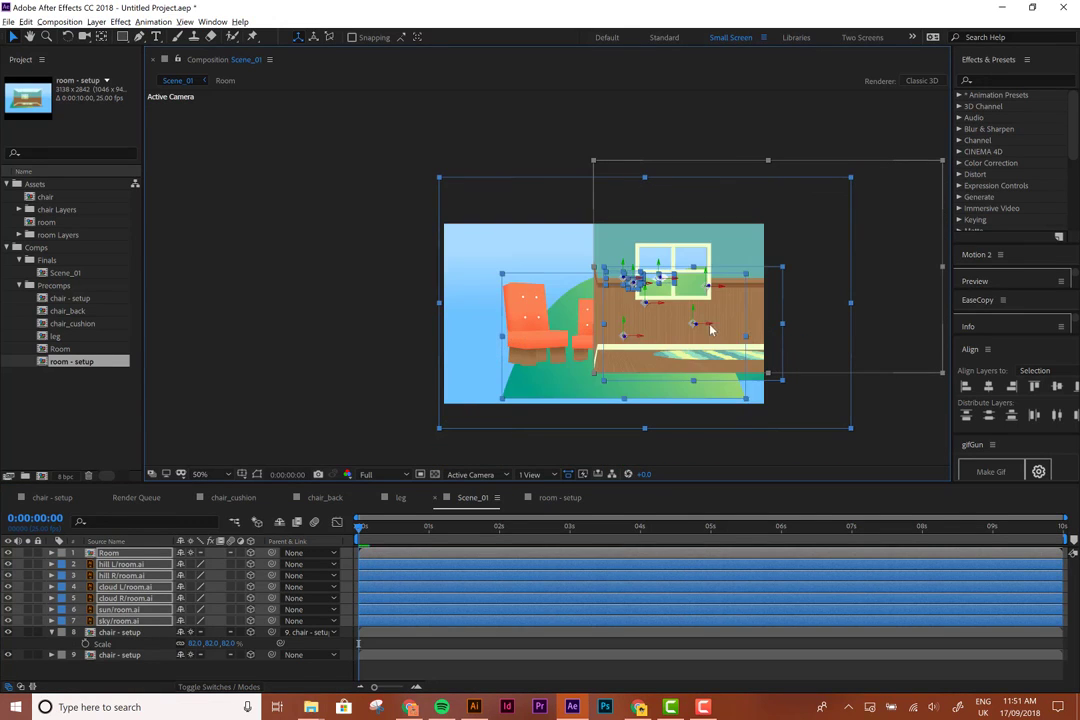
drag(687, 321, 600, 332)
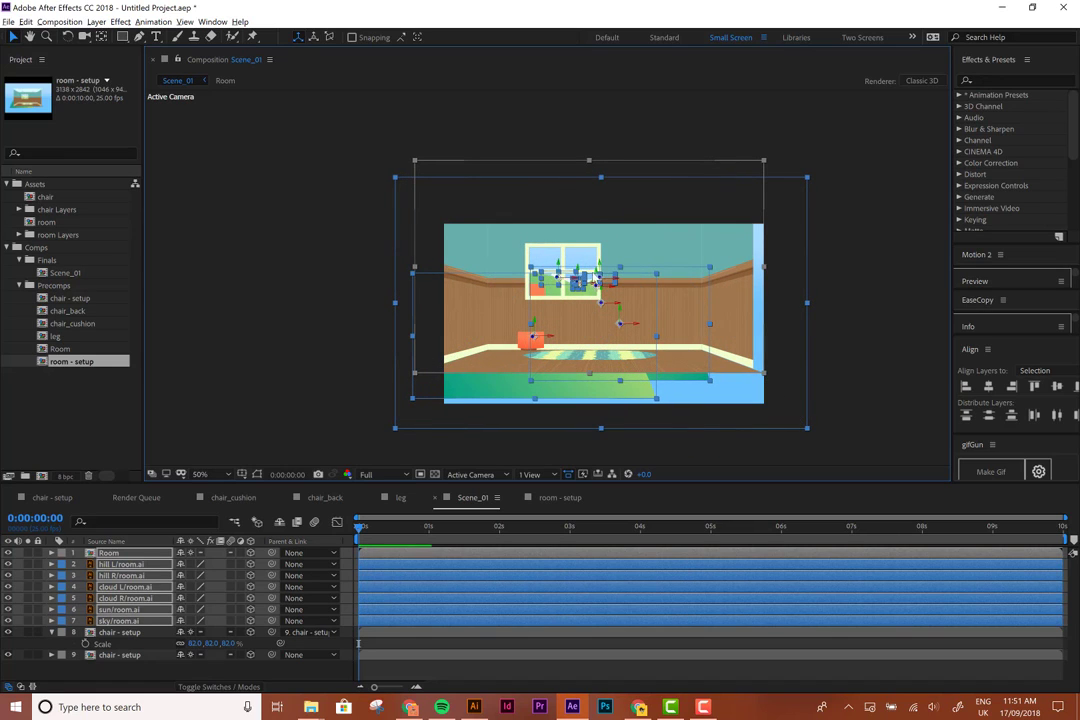
drag(600, 268, 591, 298)
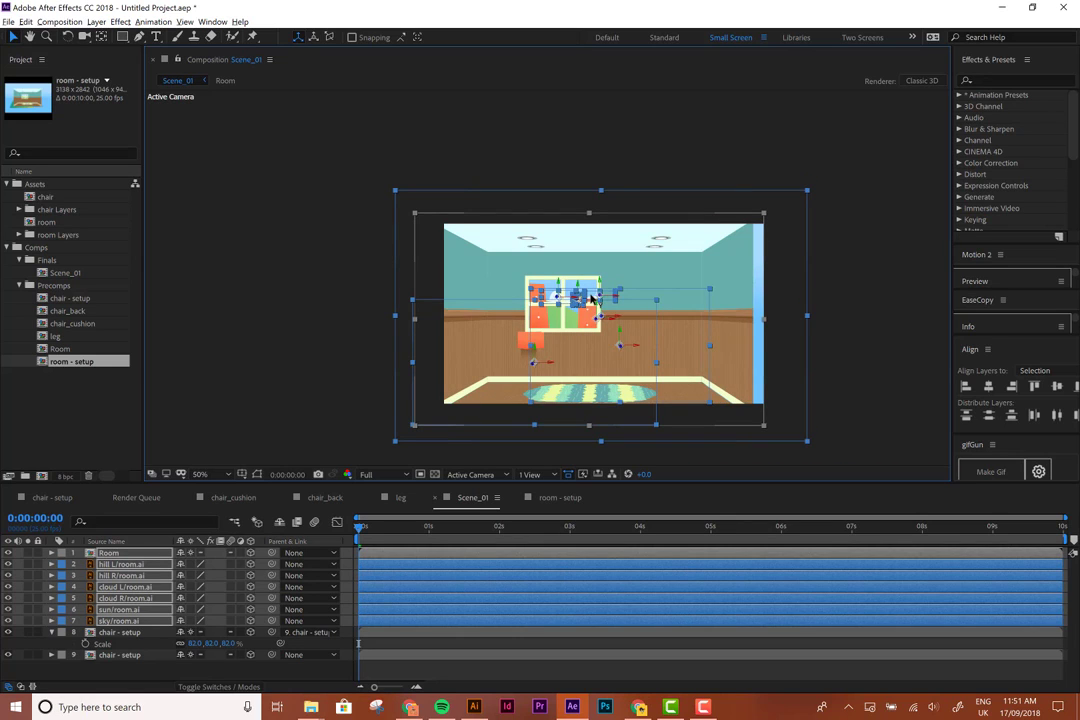
drag(636, 353, 645, 348)
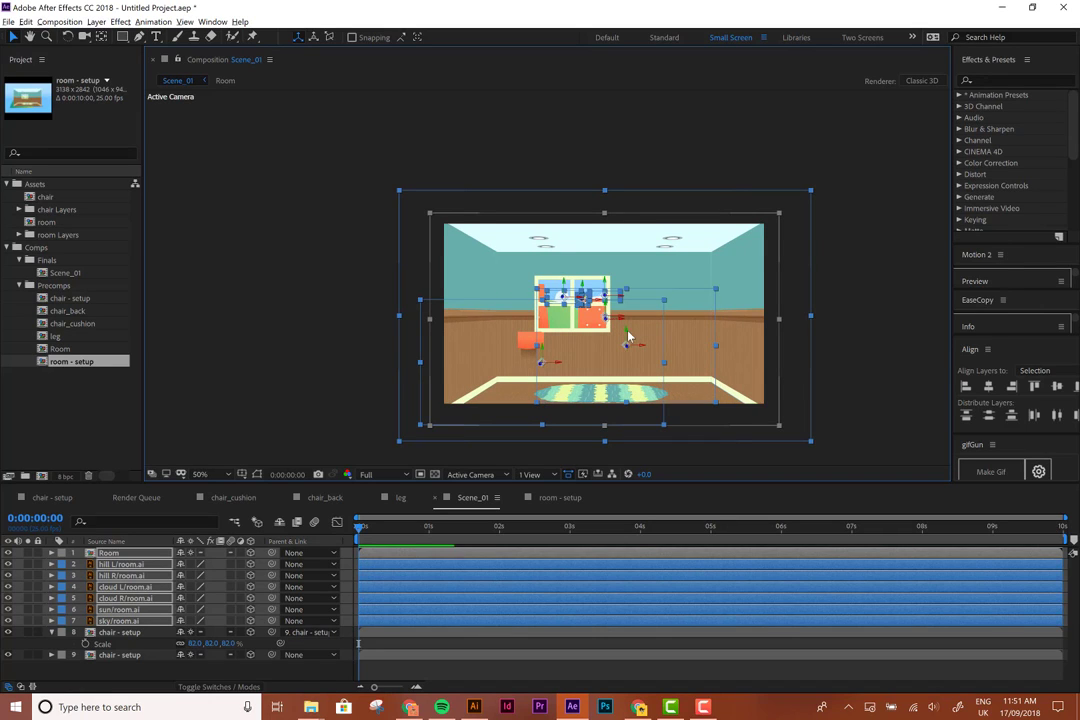
key(shift+Up)
key(shift+Up)
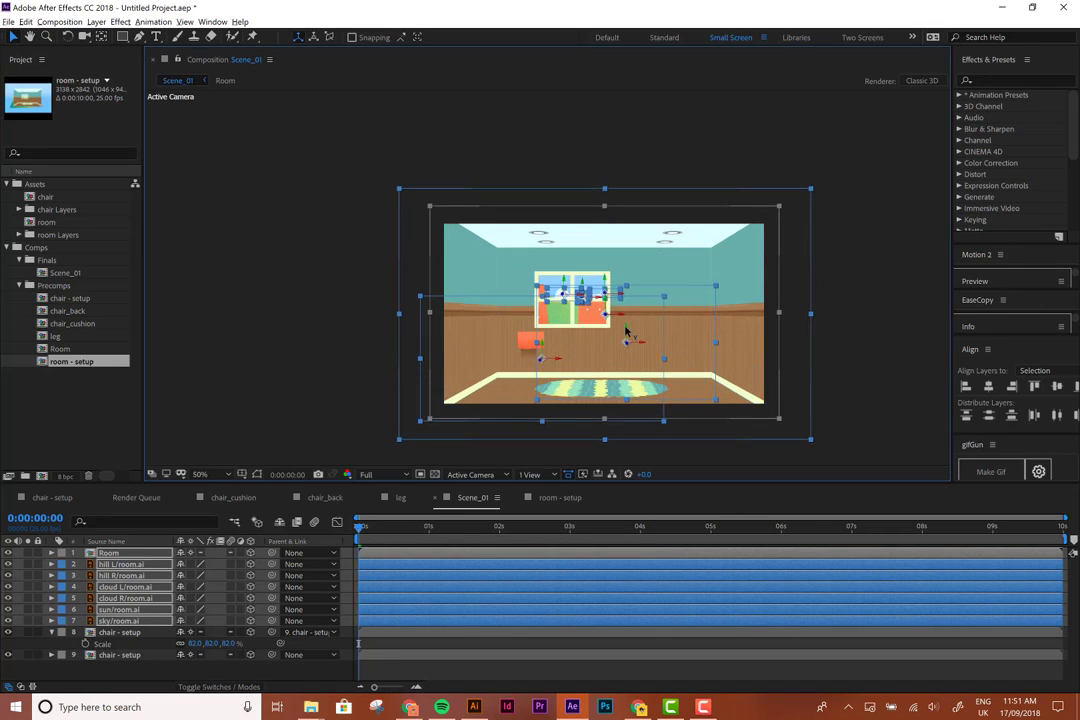
key(shift+Up)
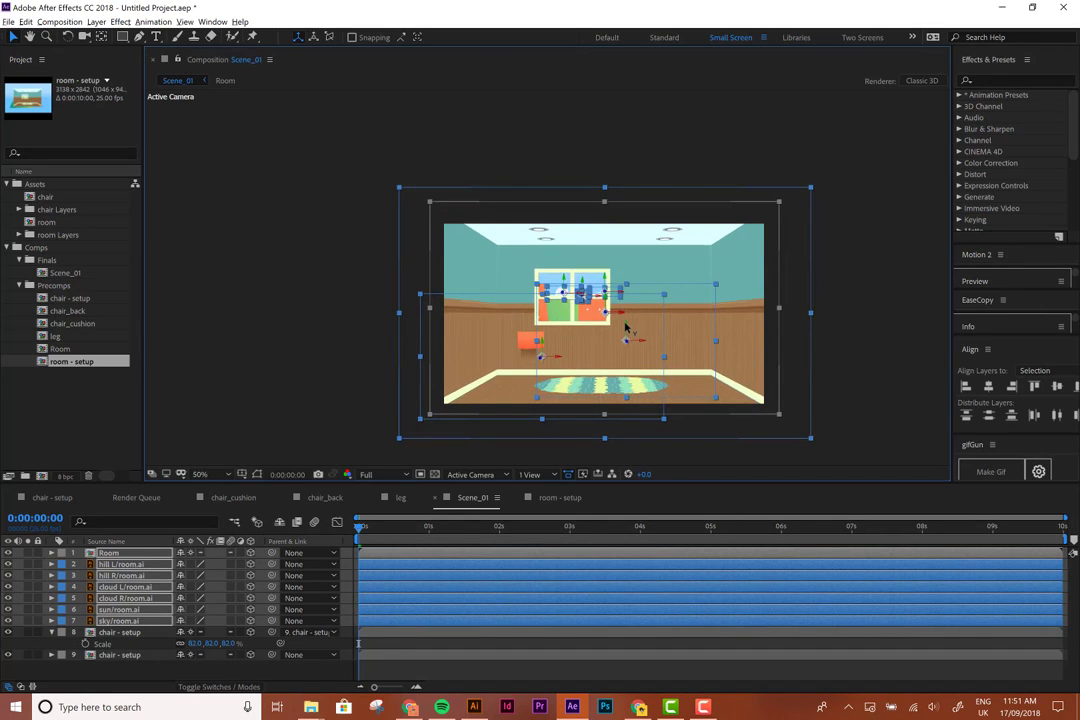
key(shift+Up)
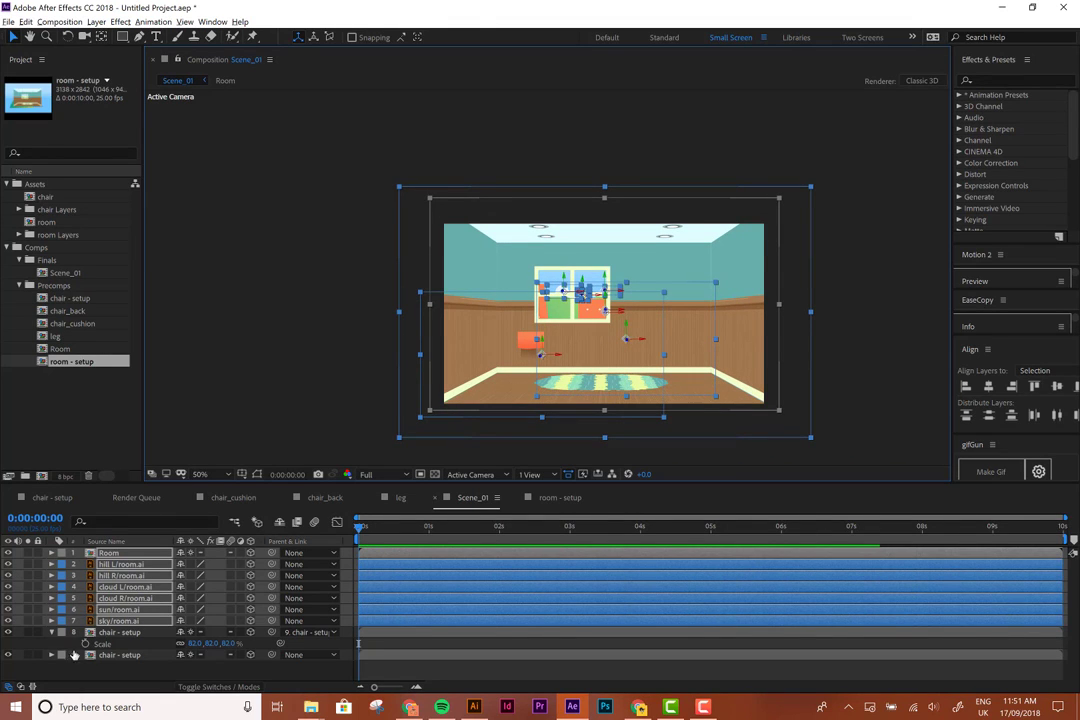
Move both chair - setup layers above the Room layer in the Scene_01 layer order
click(117, 633)
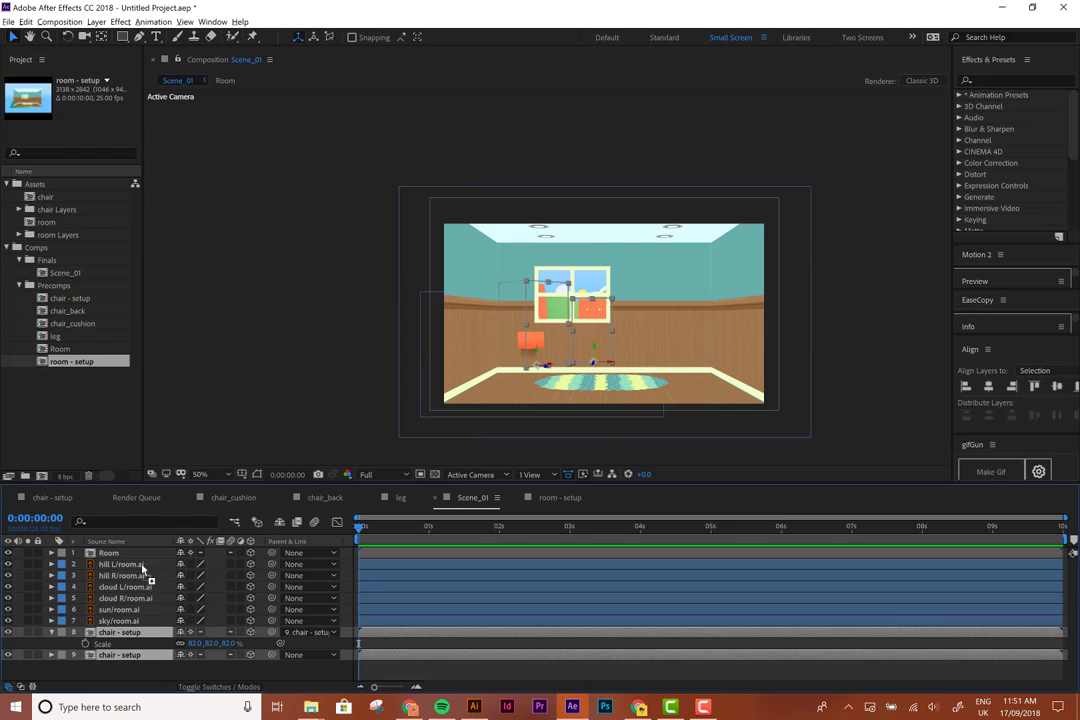
drag(141, 560, 143, 555)
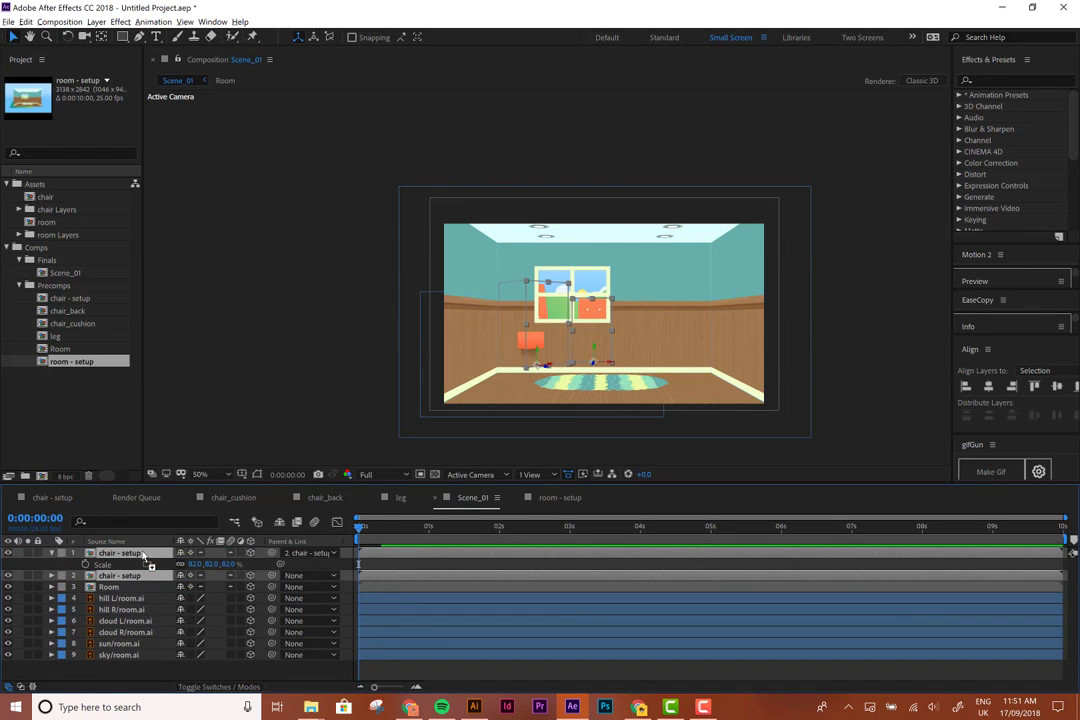
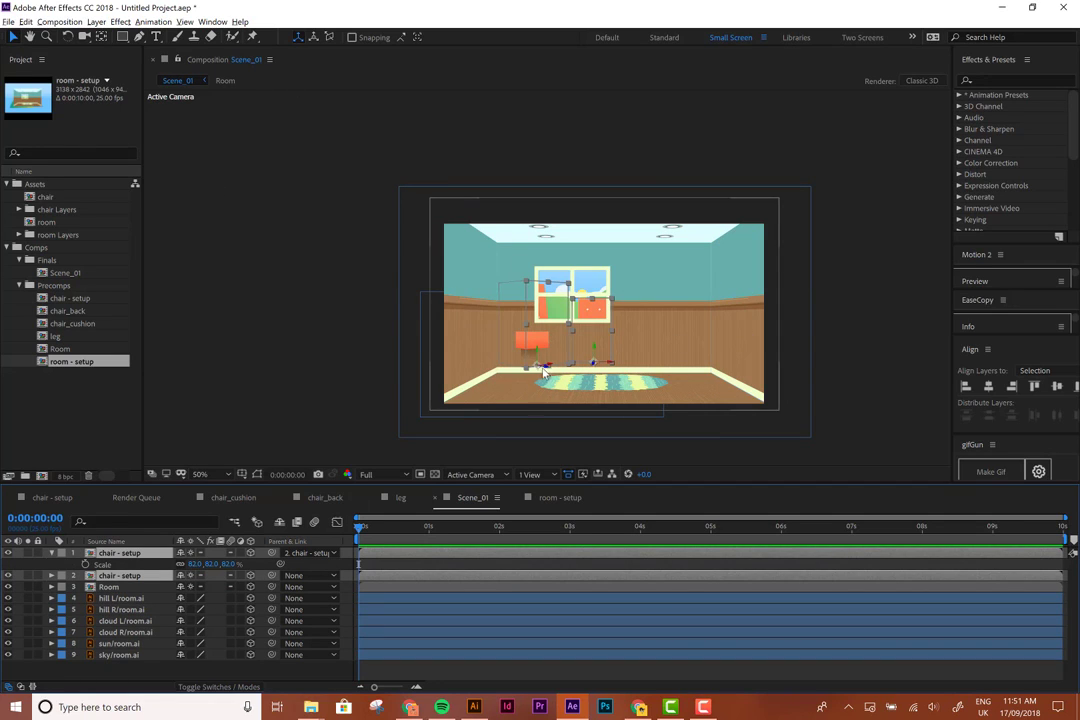
Try moving the smaller chair forward along its local depth axis, and undo the move
click(314, 37)
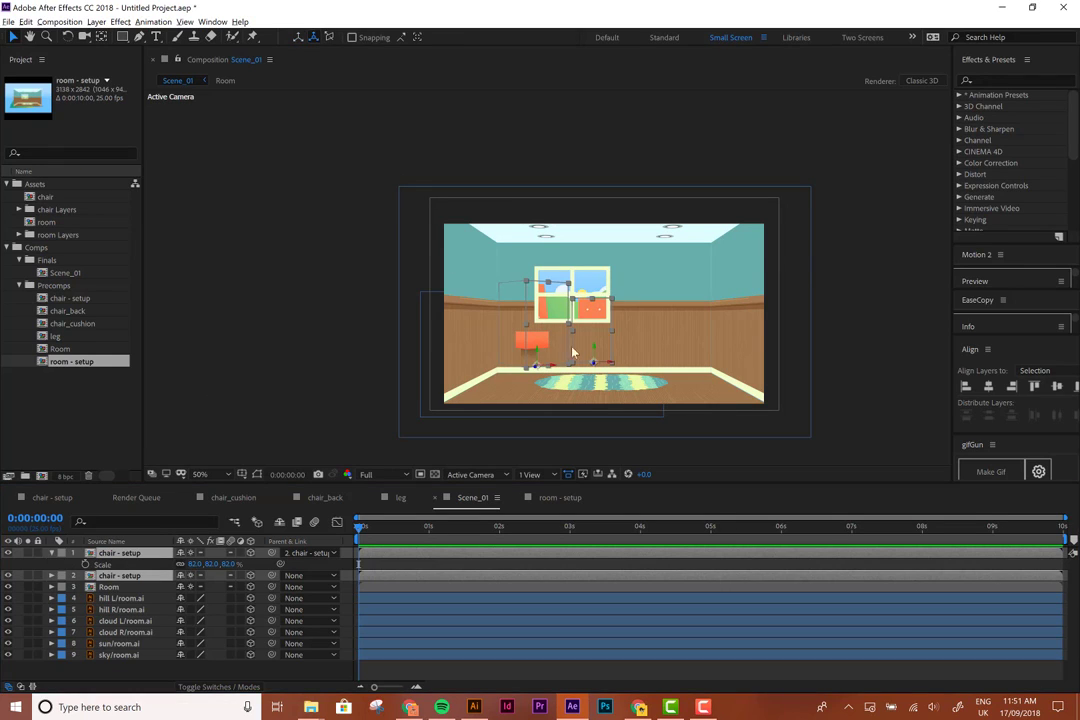
click(299, 38)
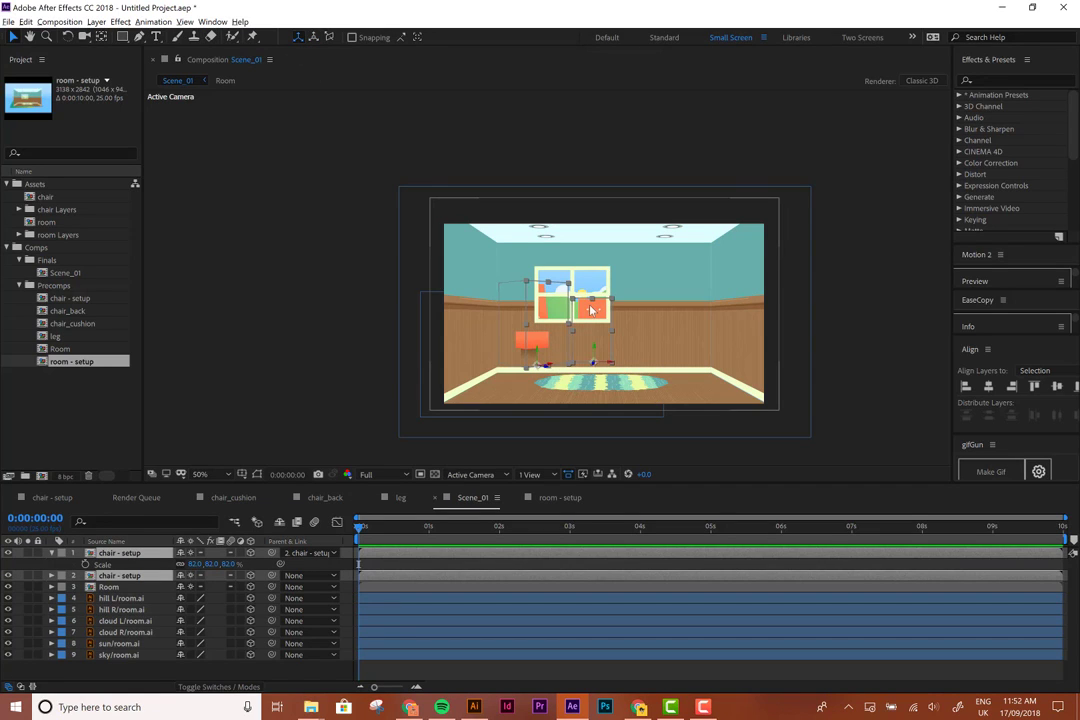
drag(595, 365, 566, 410)
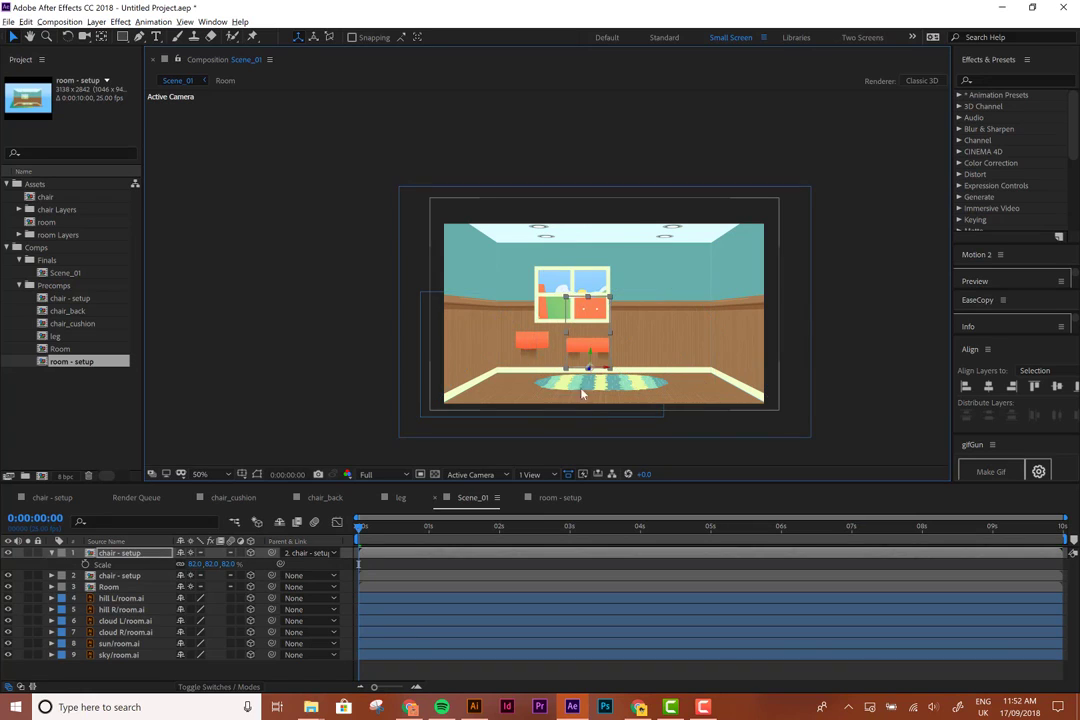
shift+click(531, 338)
key(space)
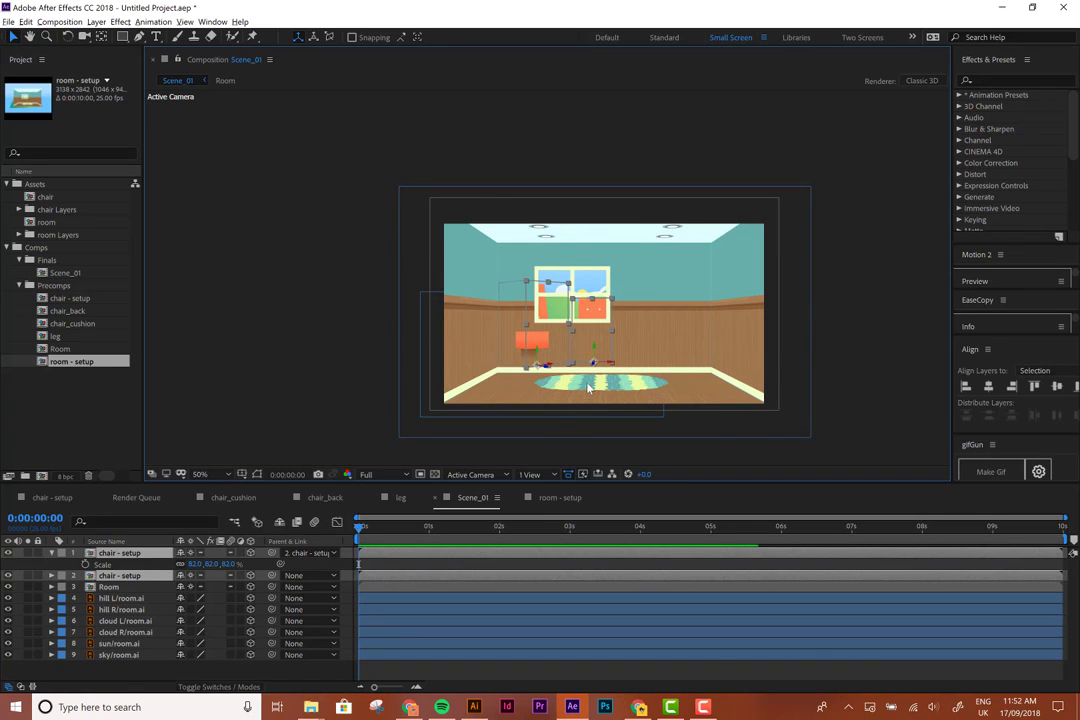
Using world axes, move the parent chair - setup layer forward out of the back wall, and lower it so both chairs stand on the floor
click(121, 588)
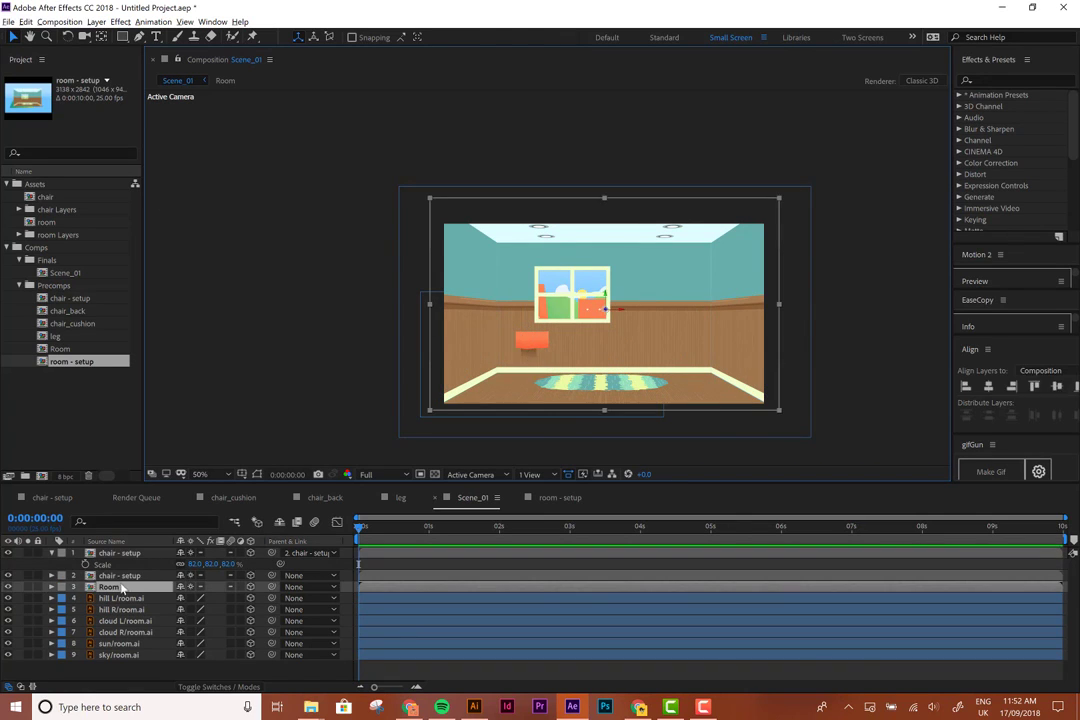
click(118, 576)
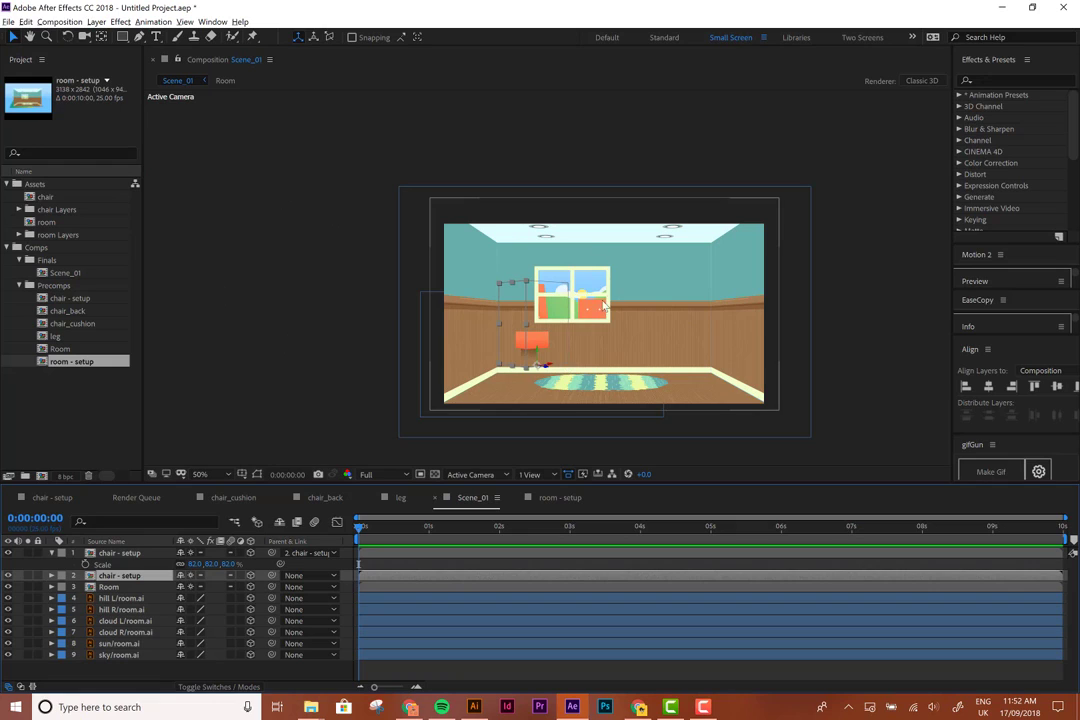
click(313, 38)
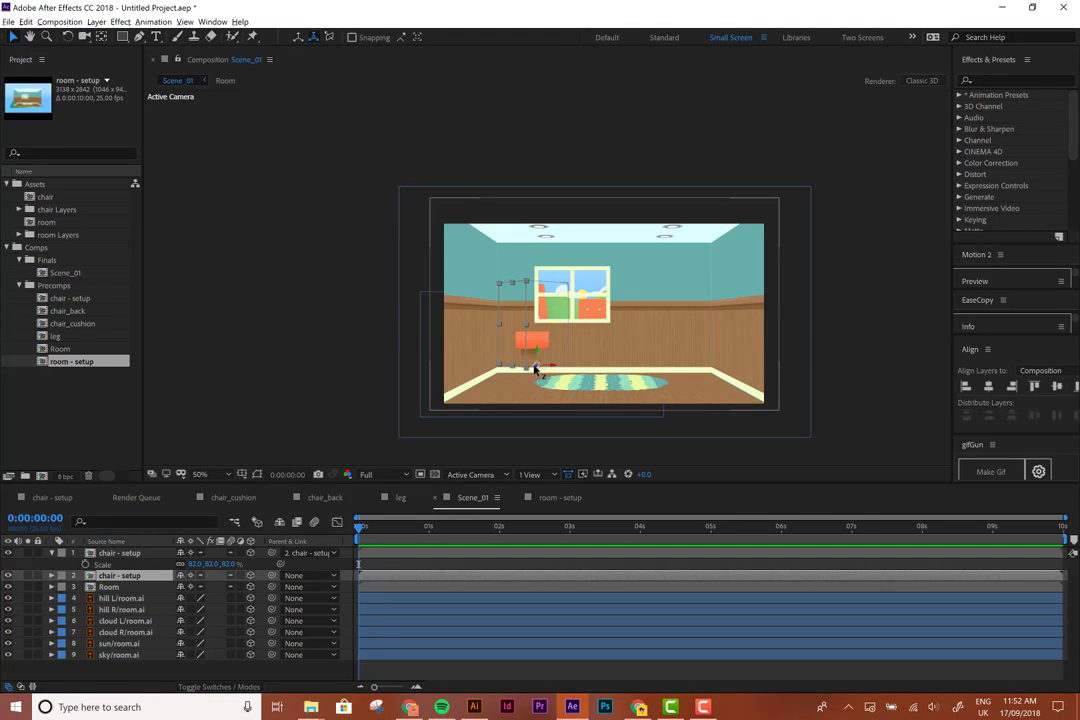
drag(536, 372, 468, 438)
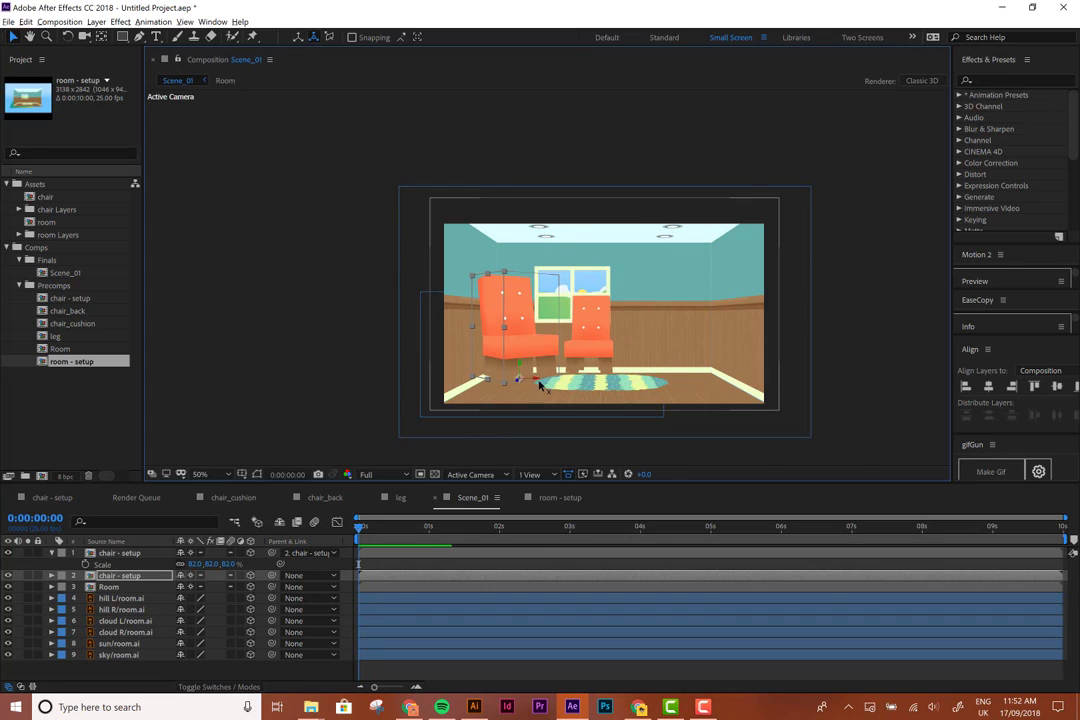
drag(540, 386, 530, 368)
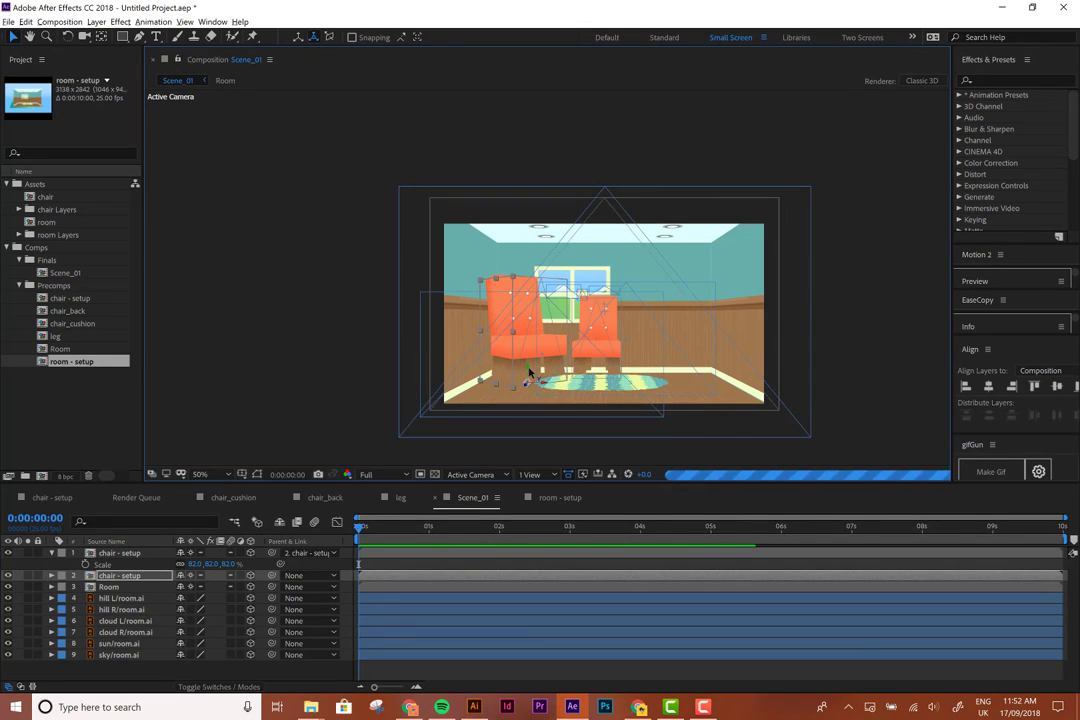
drag(530, 375, 535, 380)
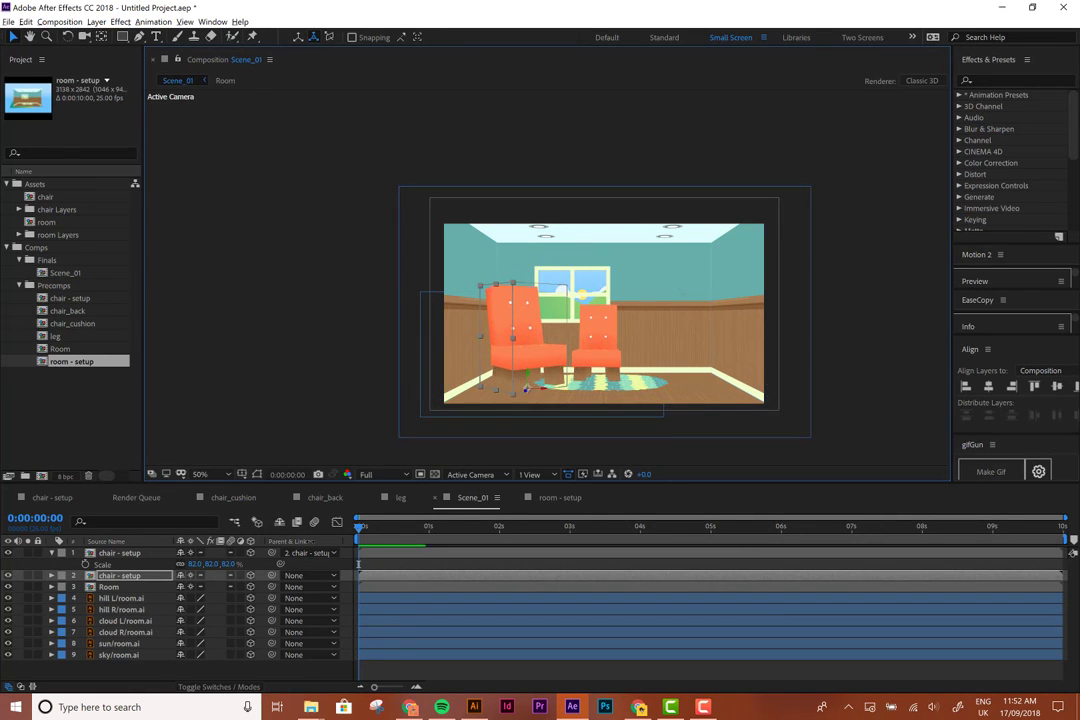
Scale the parent chair - setup layer uniformly to 75%
key(s)
drag(192, 587, 180, 599)
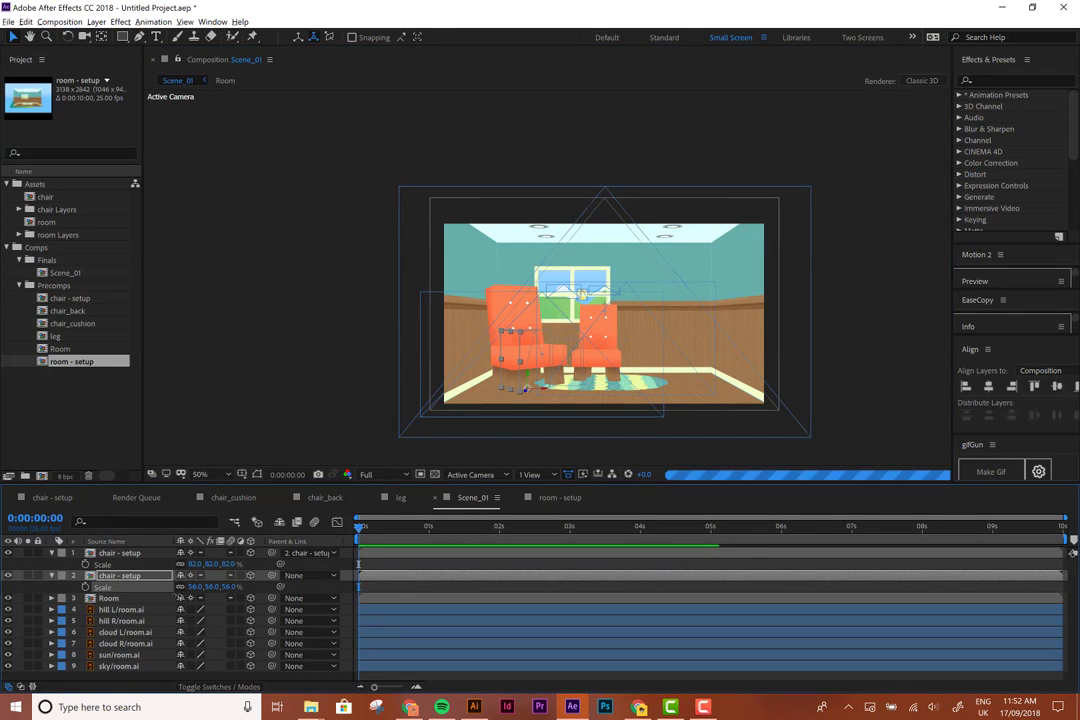
click(190, 587)
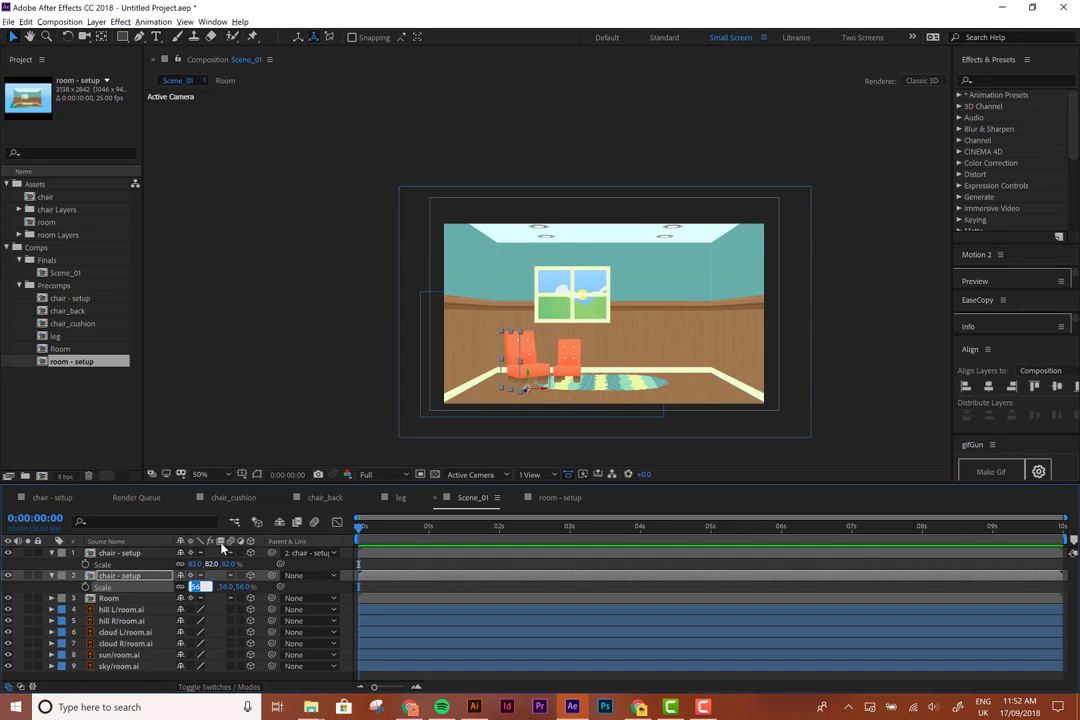
text(65)
key(Return)
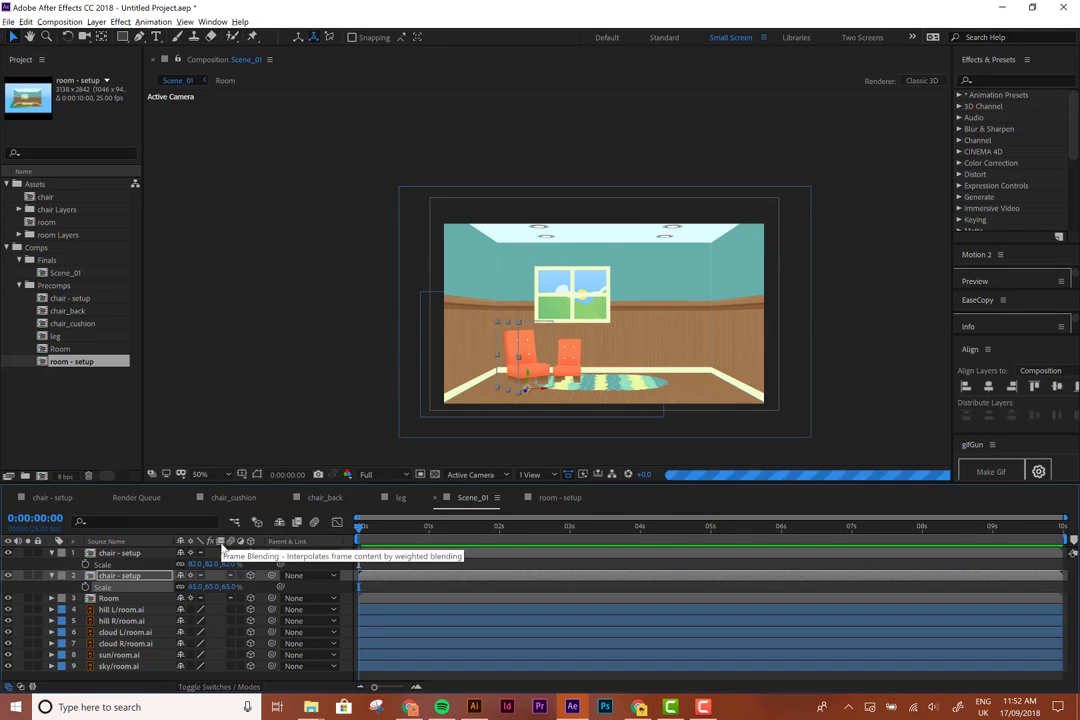
click(196, 587)
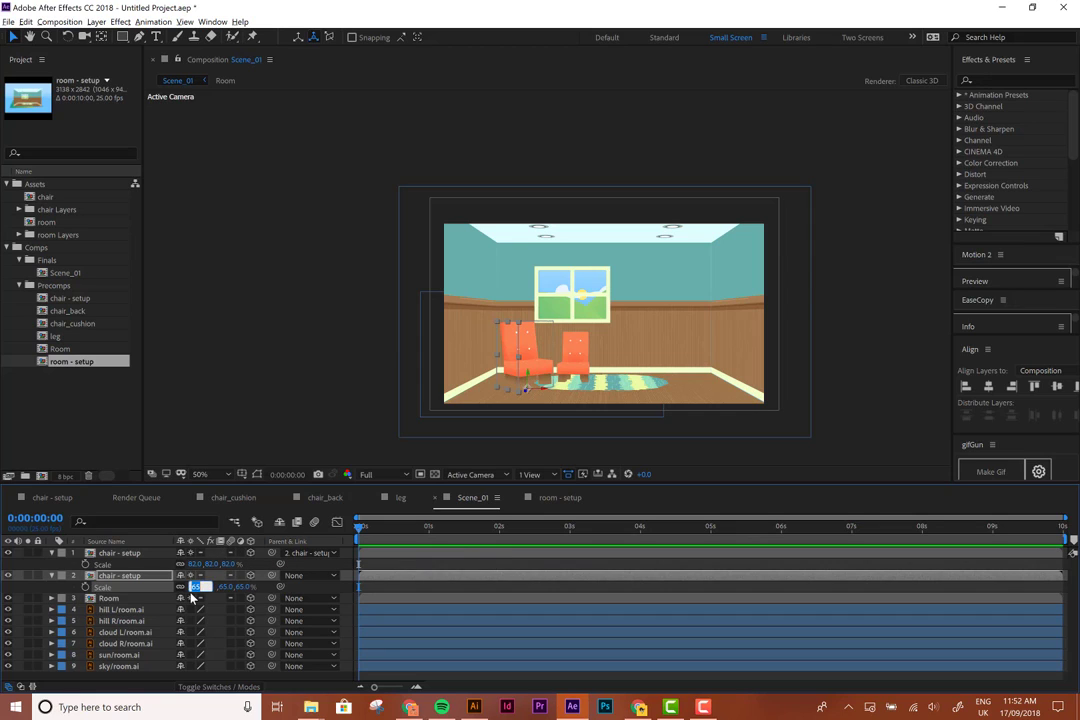
text(70)
key(Return)
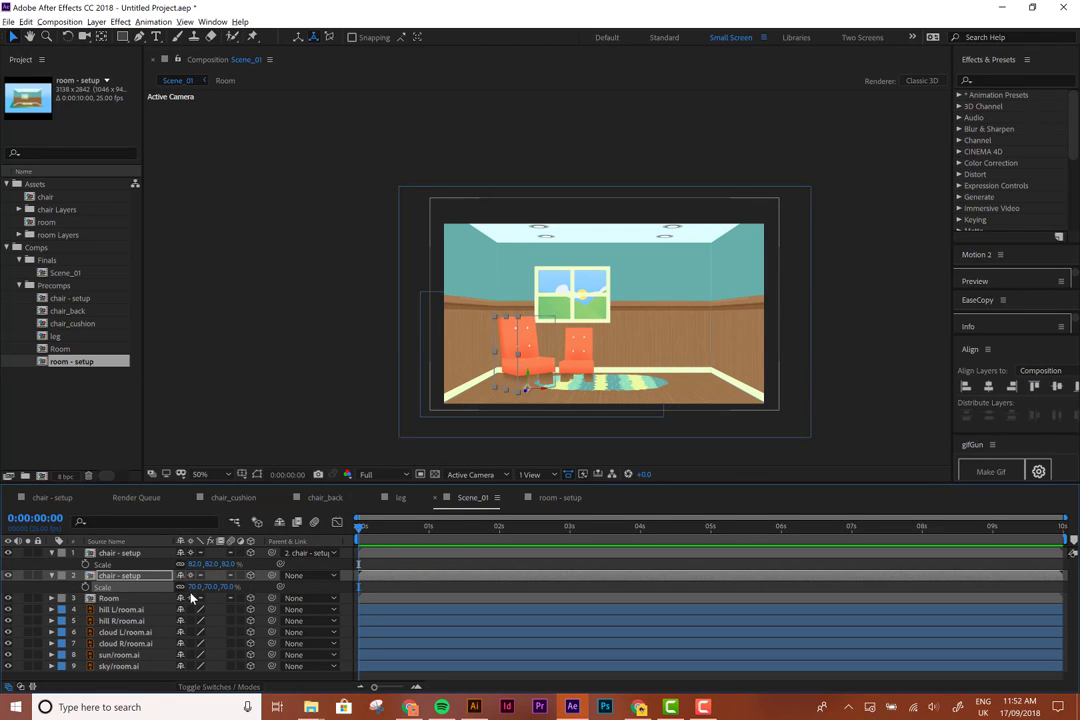
click(196, 587)
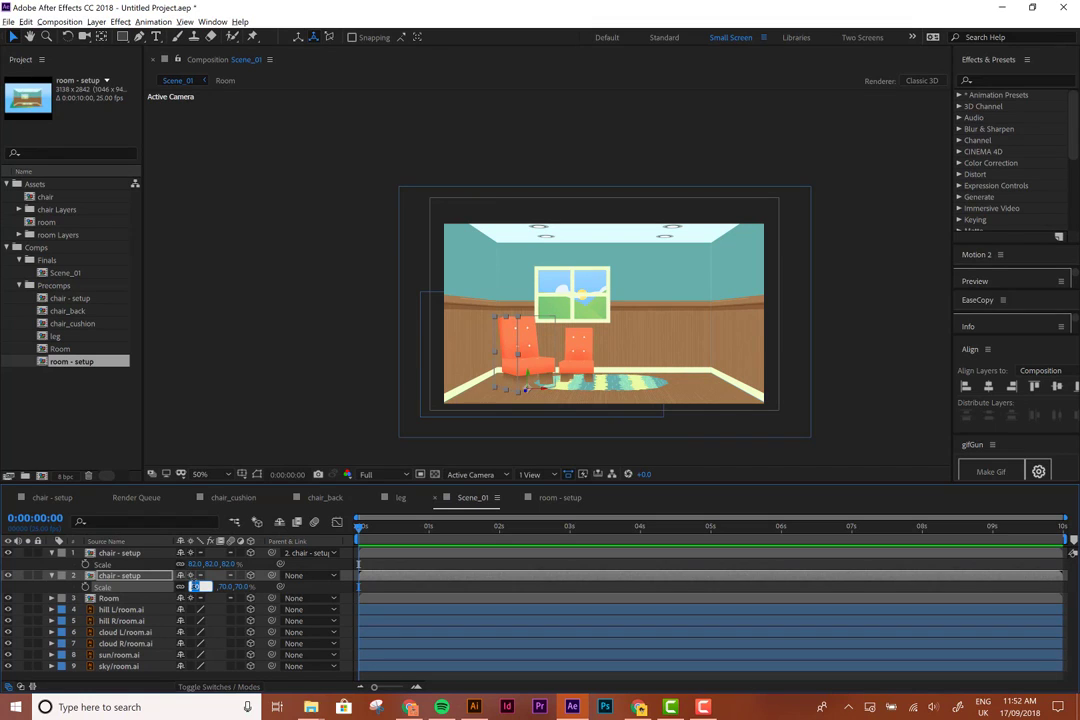
key(Return)
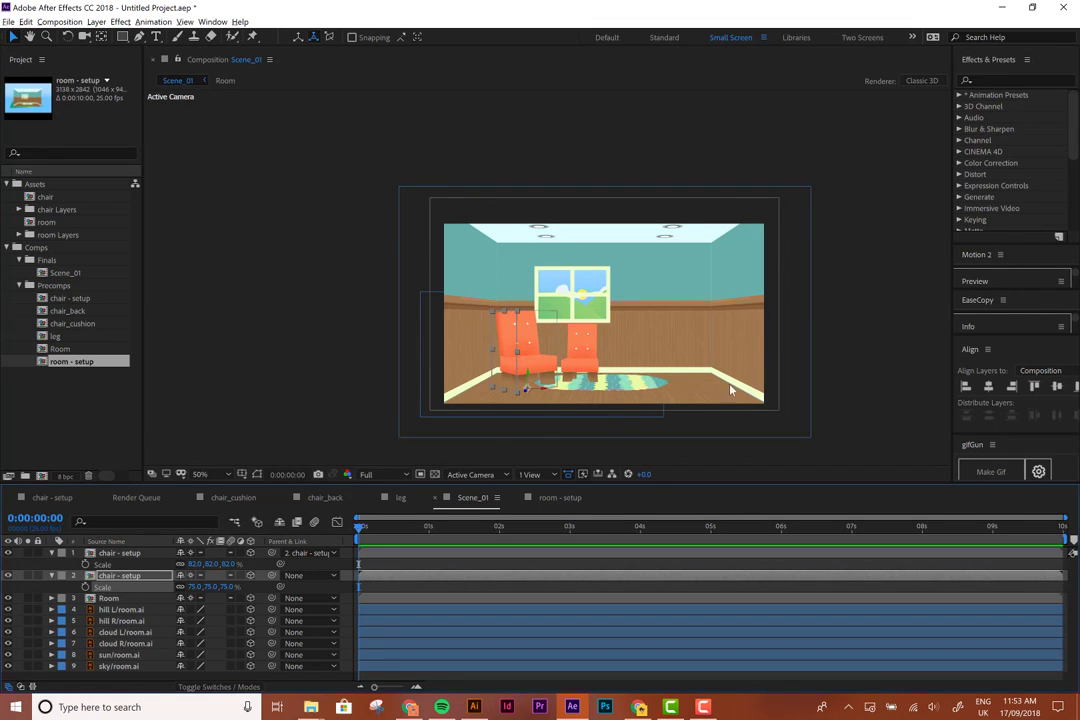
click(838, 351)
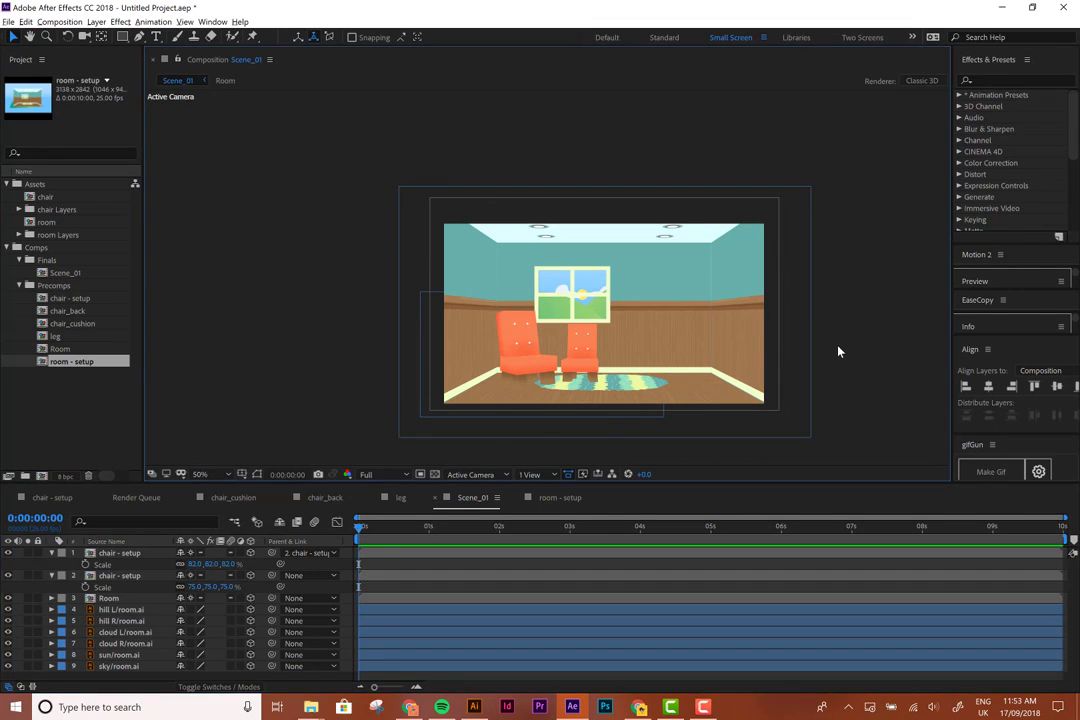
Parent both chair - setup layers to the Room layer
click(145, 577)
ctrl+click(125, 553)
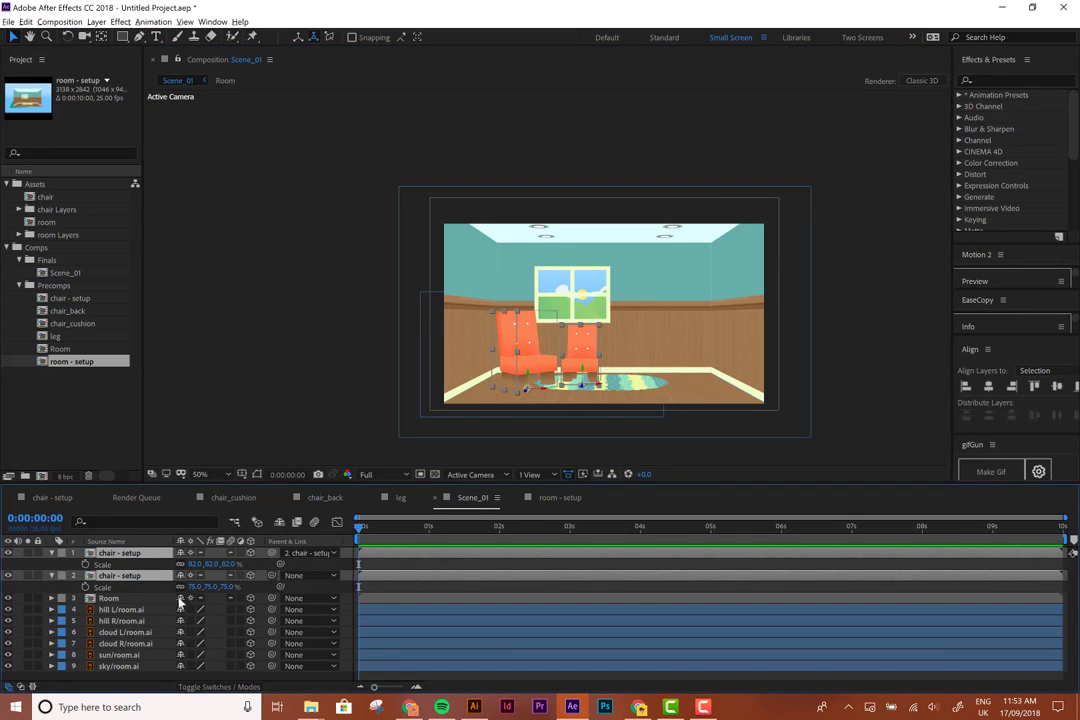
drag(272, 553, 150, 598)
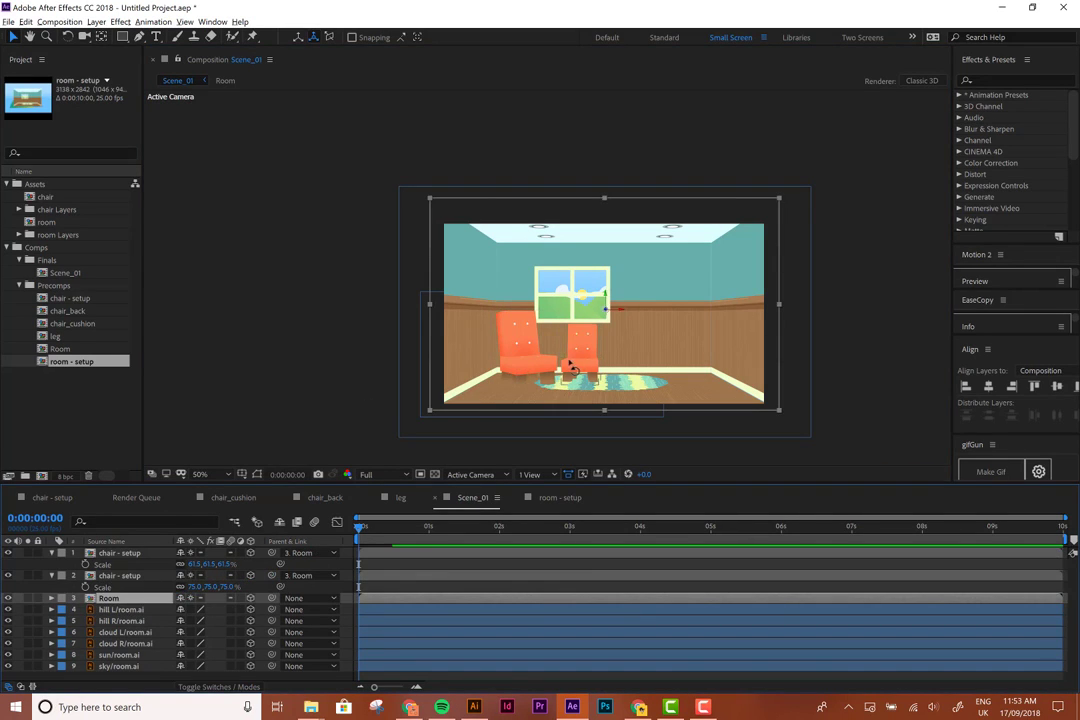
Test the parenting by rotating the Room layer about its vertical axis, and return it to its original orientation
key(w)
drag(513, 257, 470, 305)
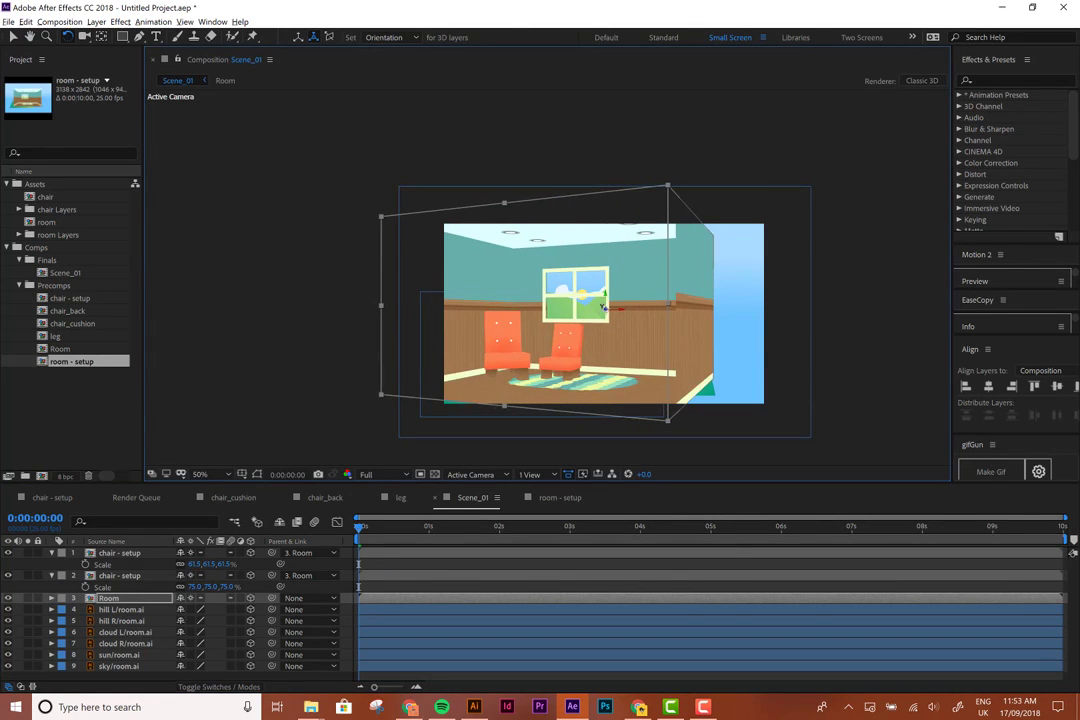
drag(603, 307, 576, 290)
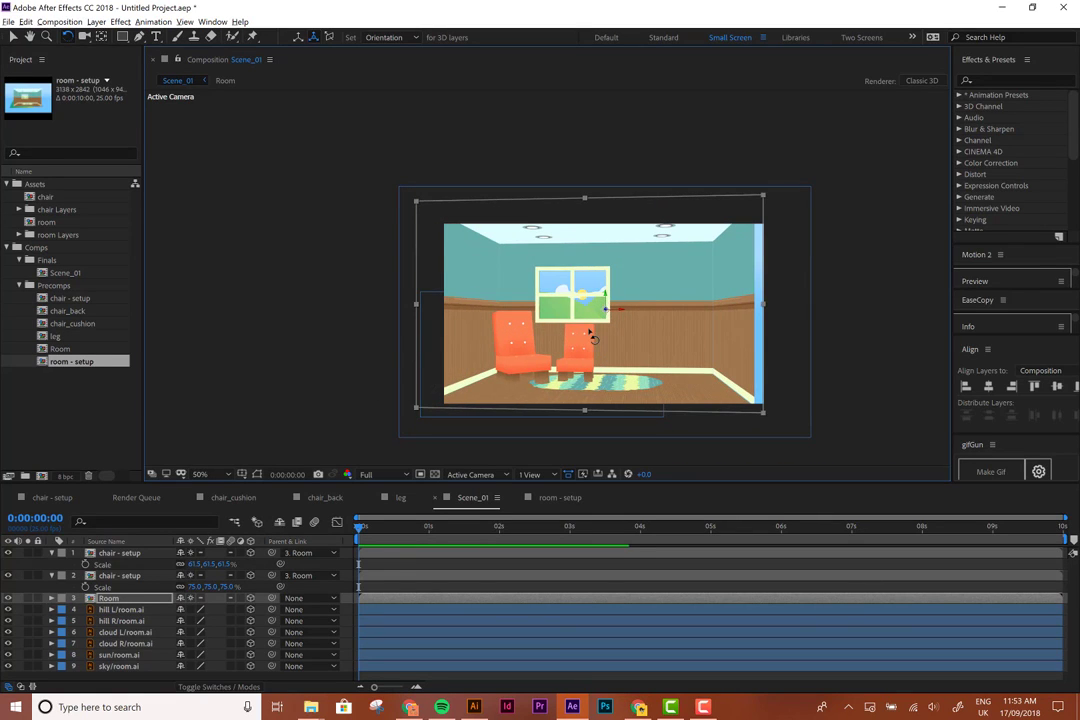
drag(592, 338, 470, 306)
key(v)
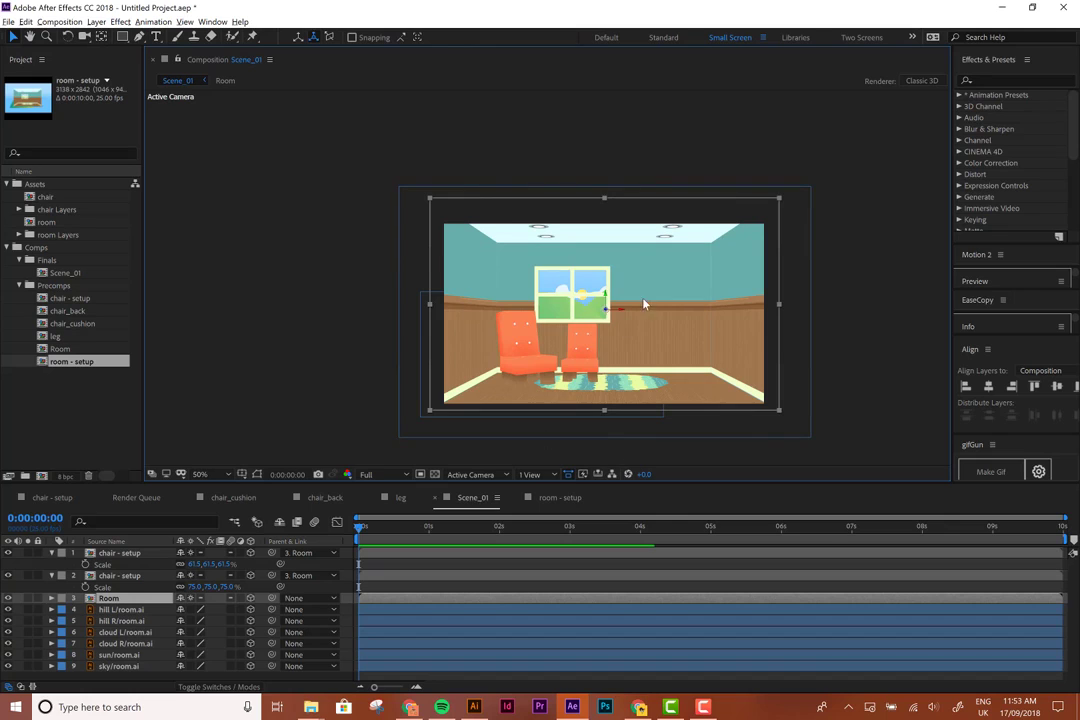
Set the Room layer's label colour to Aqua and the label of both chair - setup layers to Orange
key(ctrl+a)
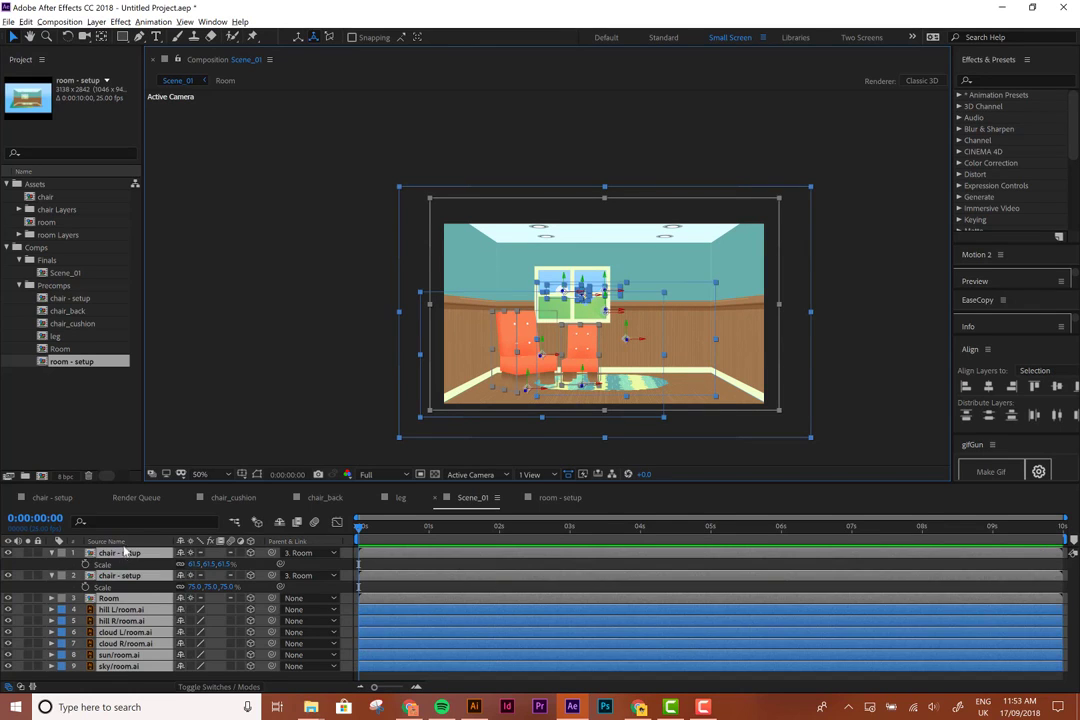
click(85, 598)
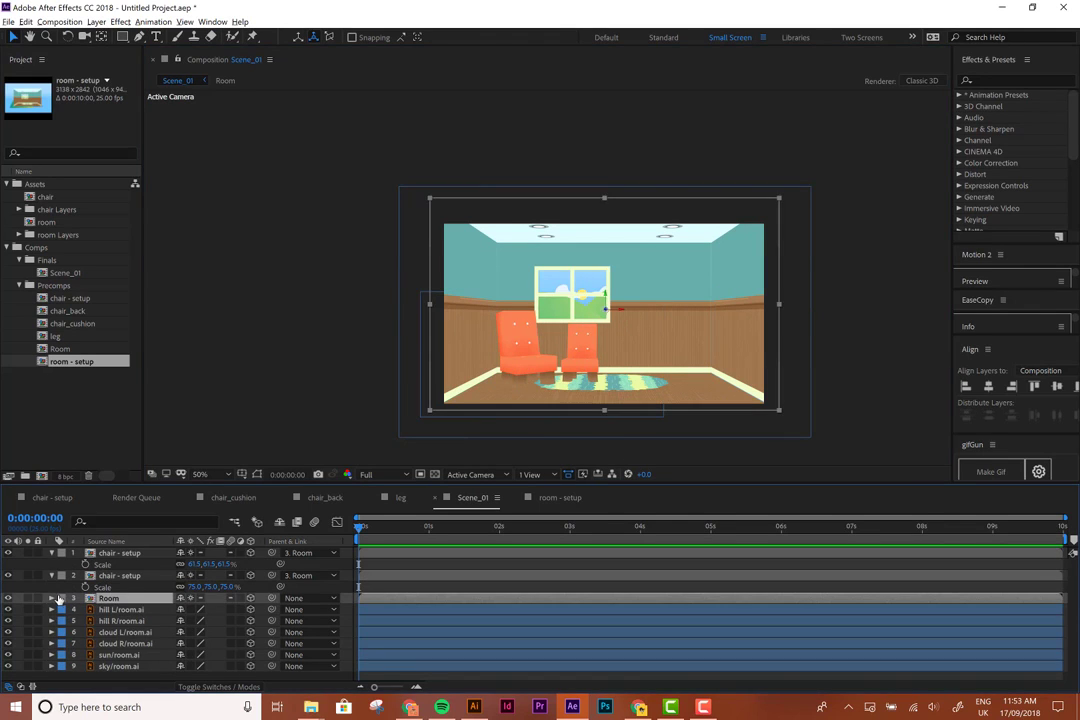
click(61, 598)
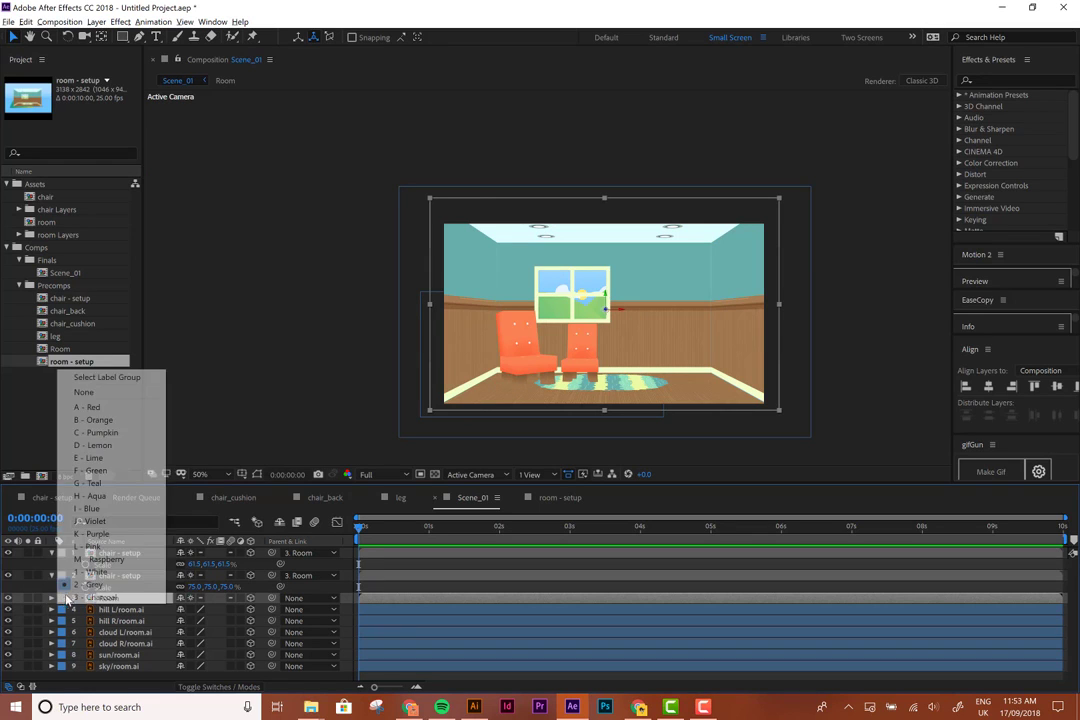
click(100, 502)
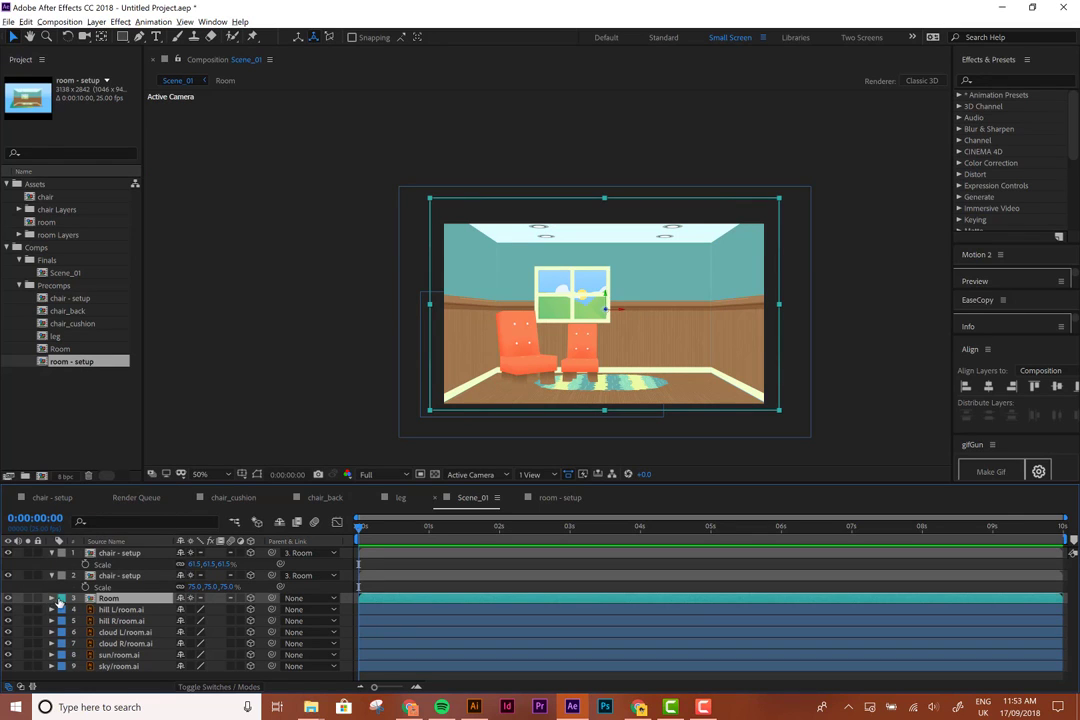
click(118, 575)
click(61, 575)
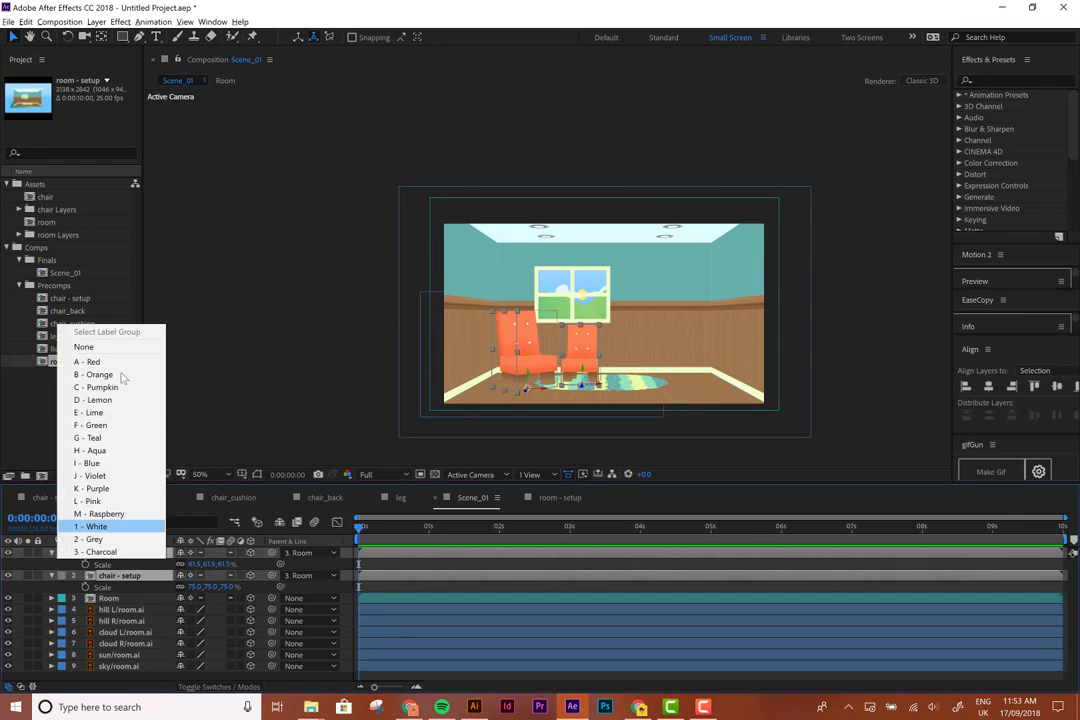
click(100, 374)
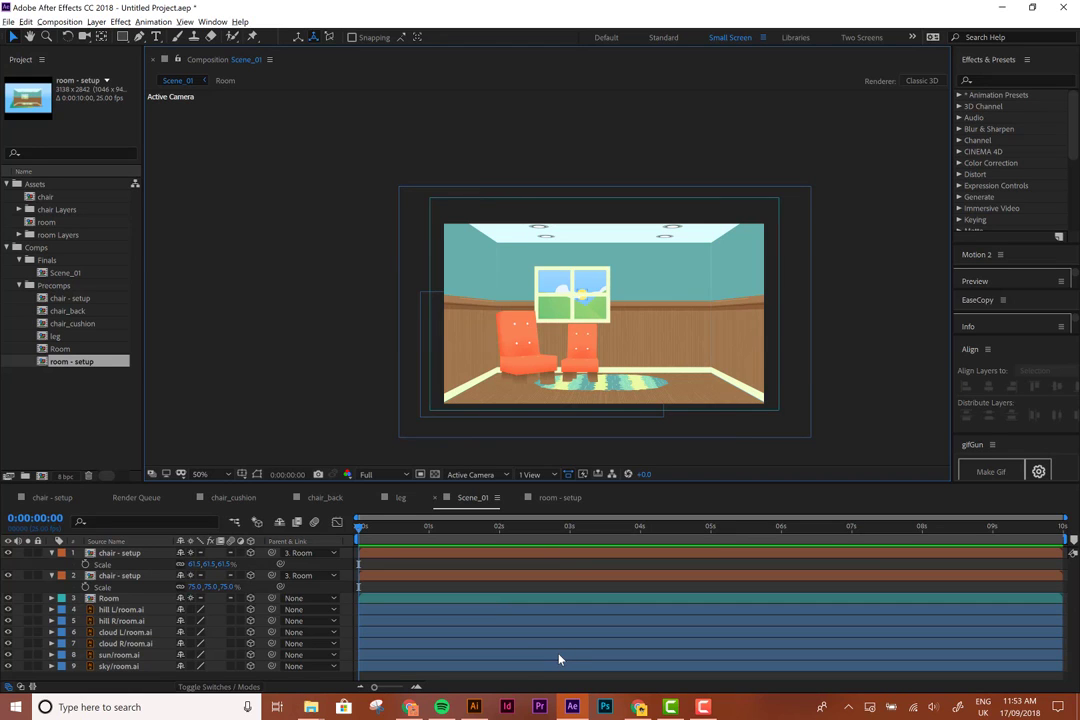
Switch to Illustrator and open pot.ai from the Comps assets folder
click(474, 707)
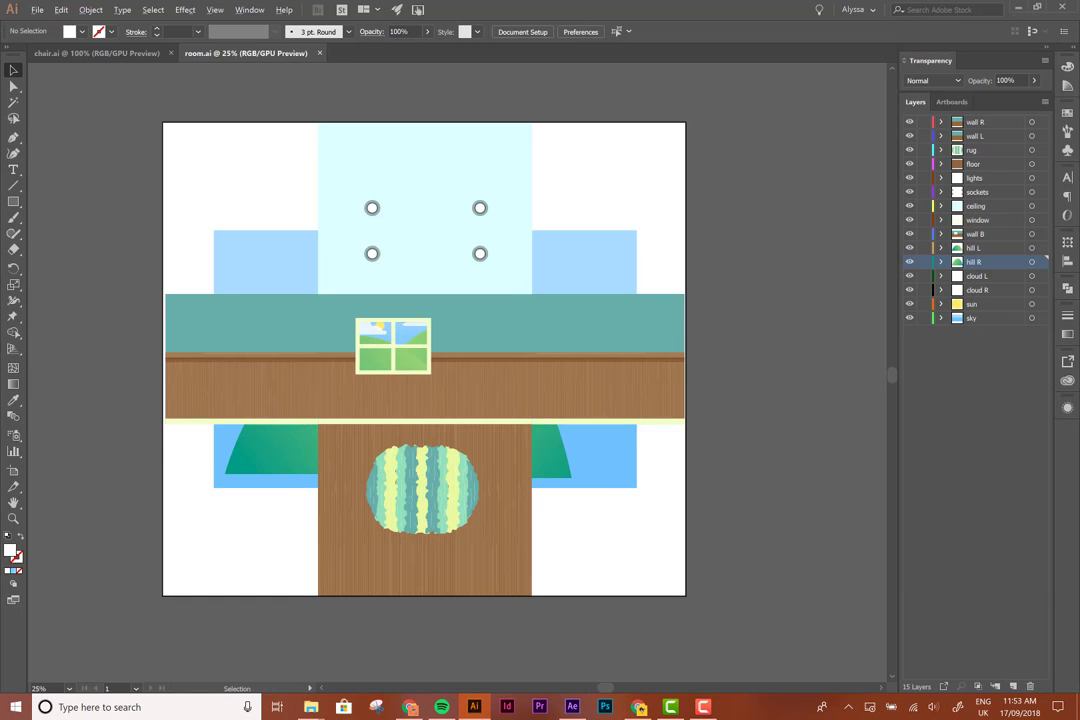
click(33, 10)
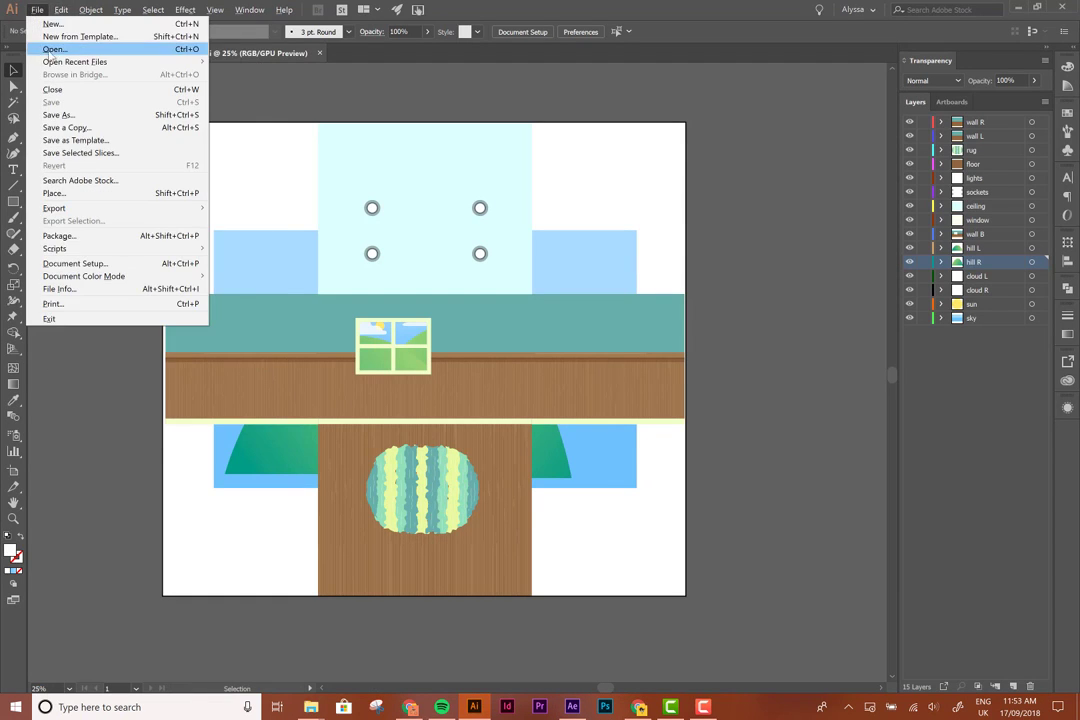
click(52, 50)
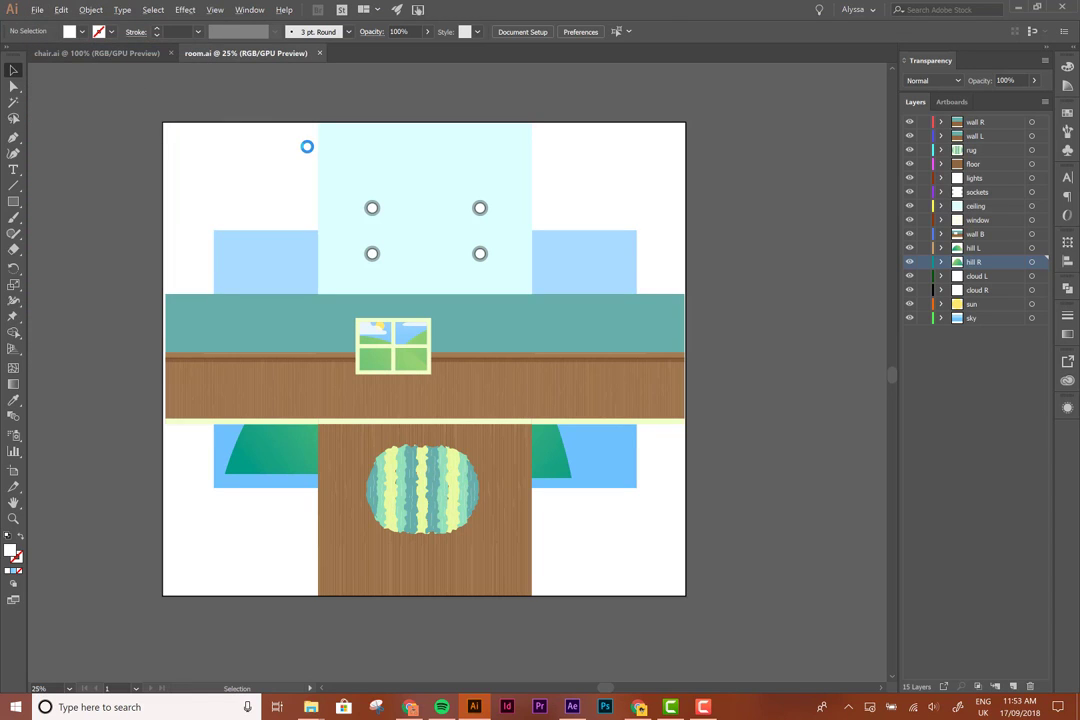
click(168, 106)
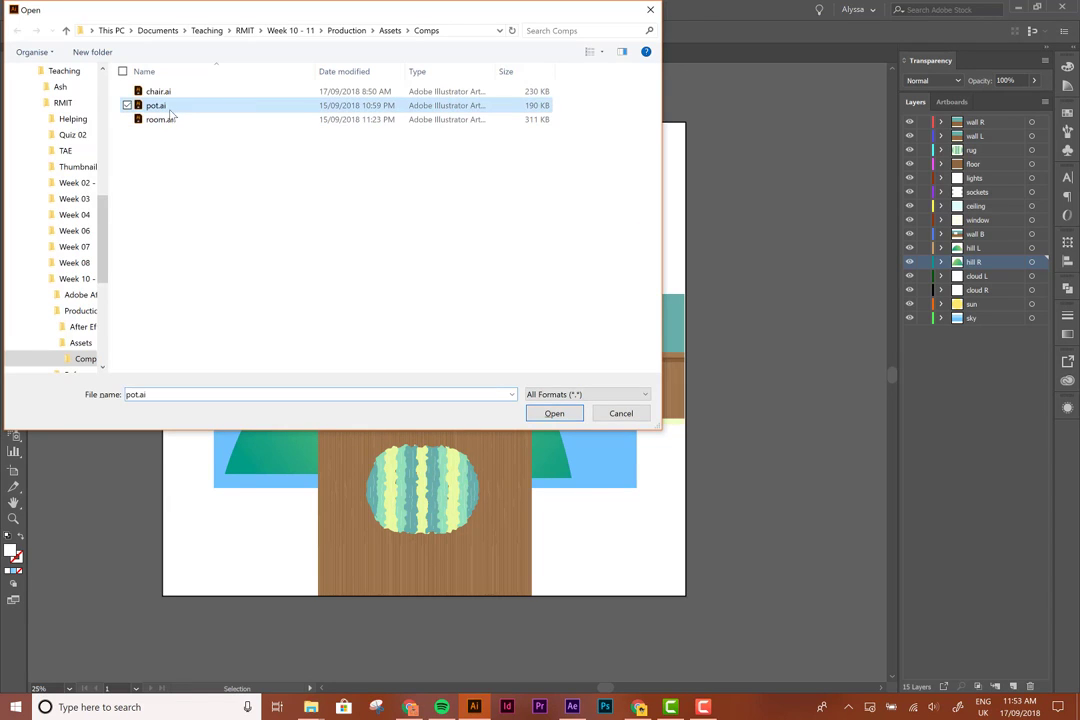
click(556, 414)
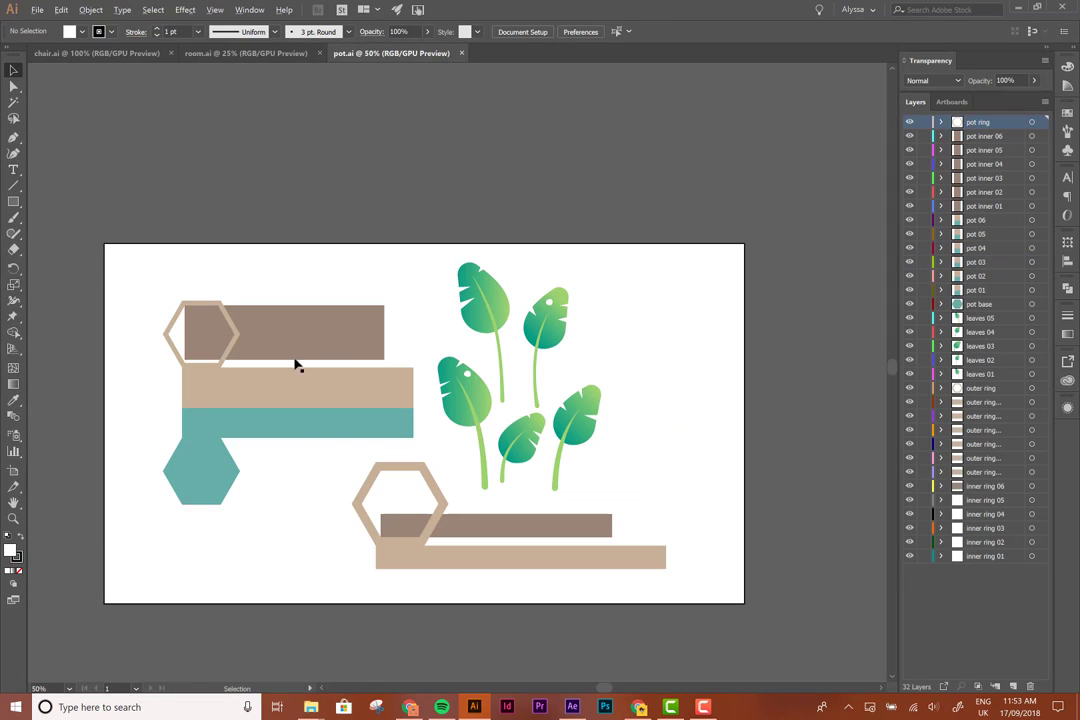
Examine how the pot panels, leaves and stems are drawn and split into layers in pot.ai
right_click(303, 383)
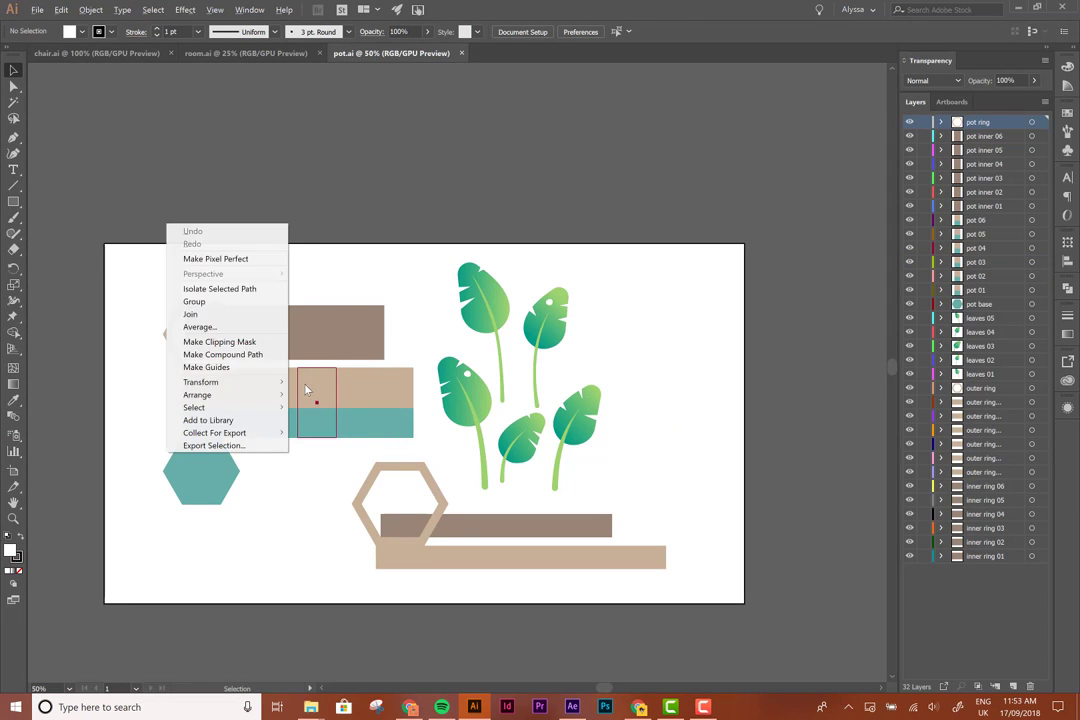
click(351, 237)
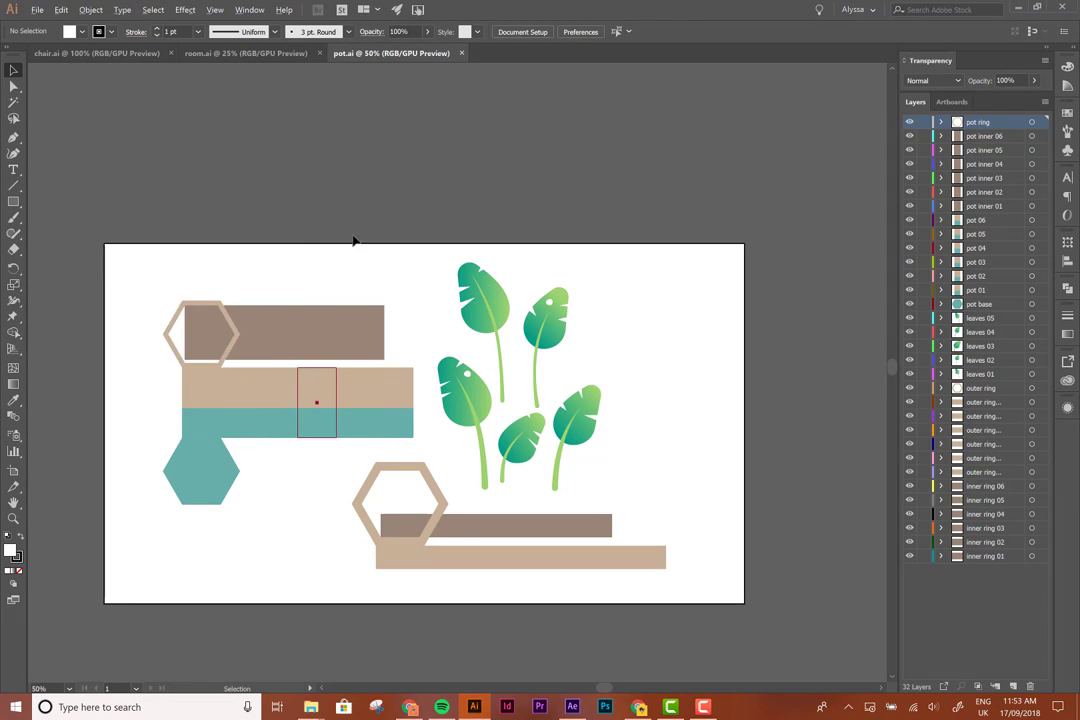
click(229, 356)
click(455, 395)
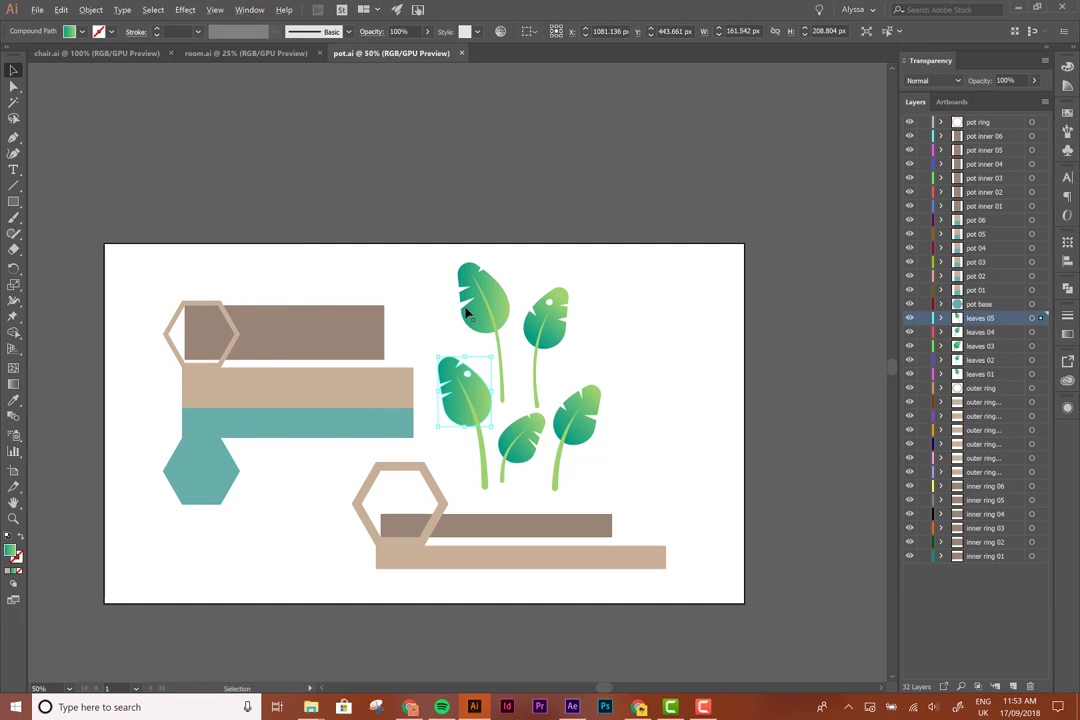
click(501, 378)
click(503, 403)
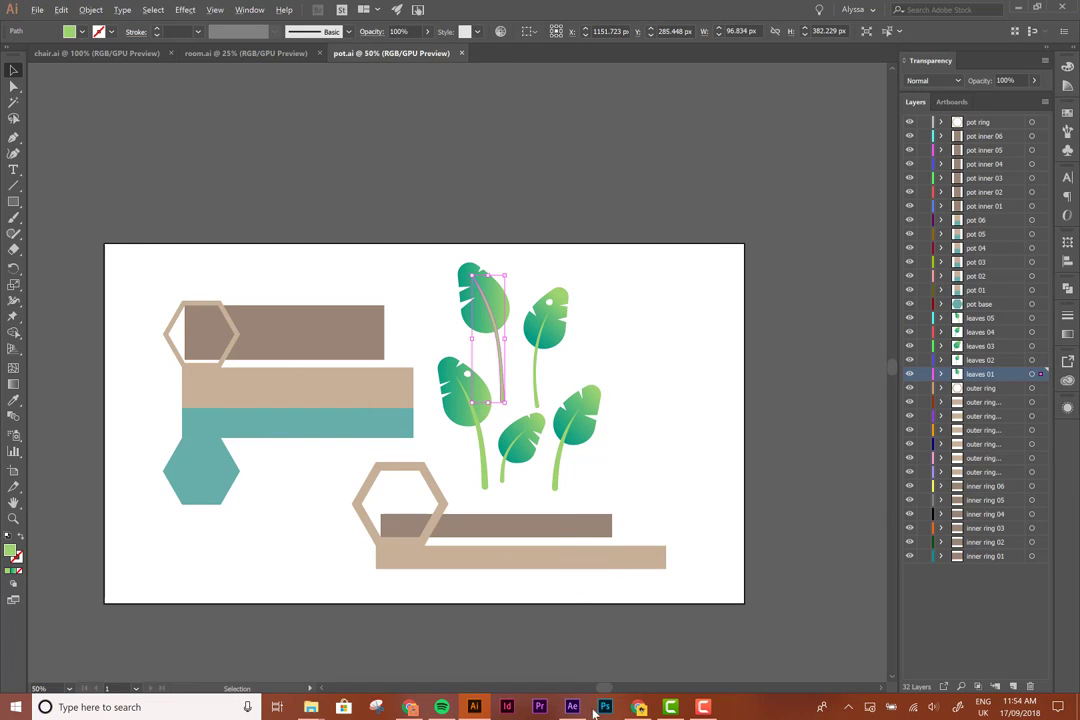
Switch back to After Effects and review the Precomps folder and the Scene_01 composition in the project
mouse_move(582, 708)
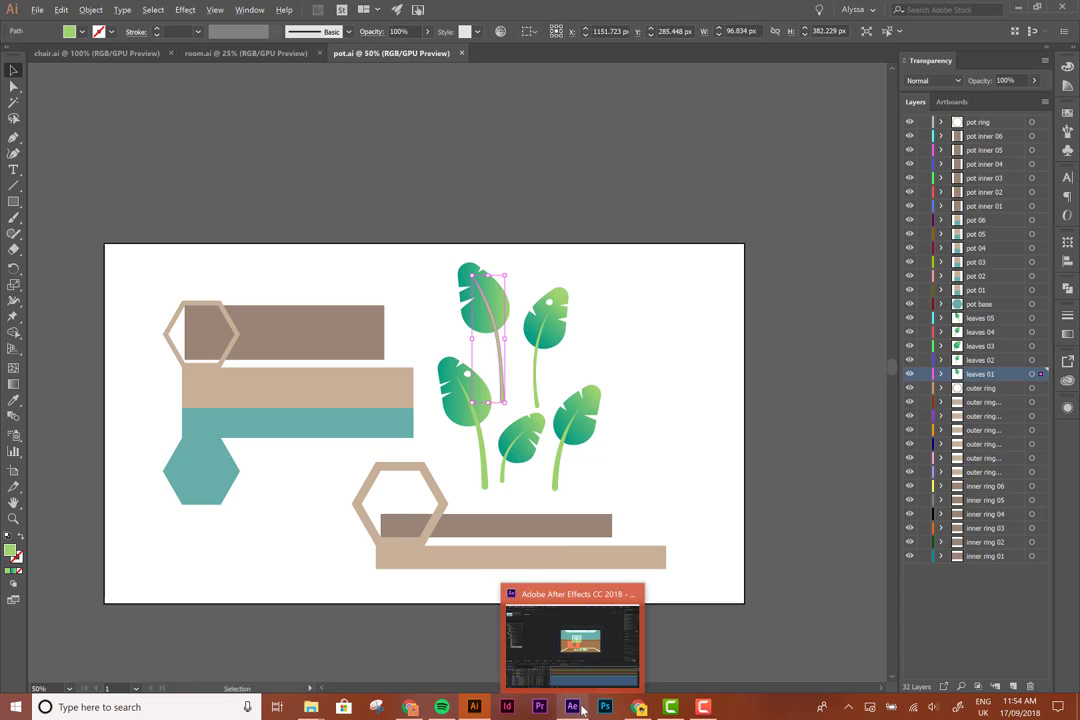
click(572, 640)
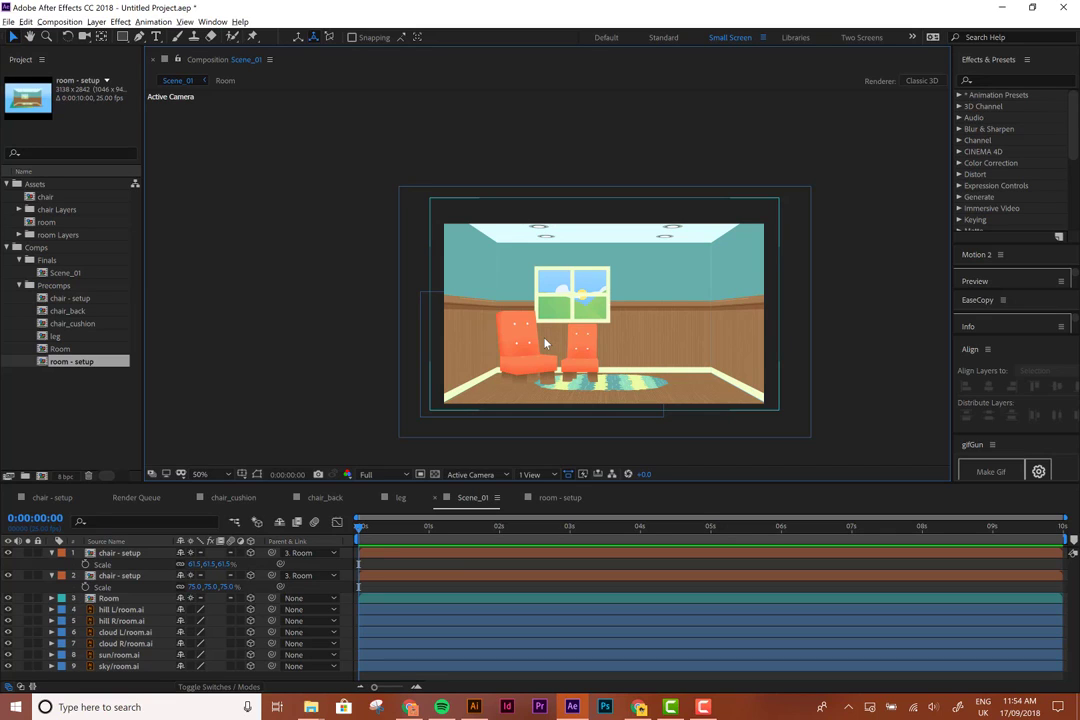
click(52, 285)
click(59, 363)
drag(59, 363, 50, 285)
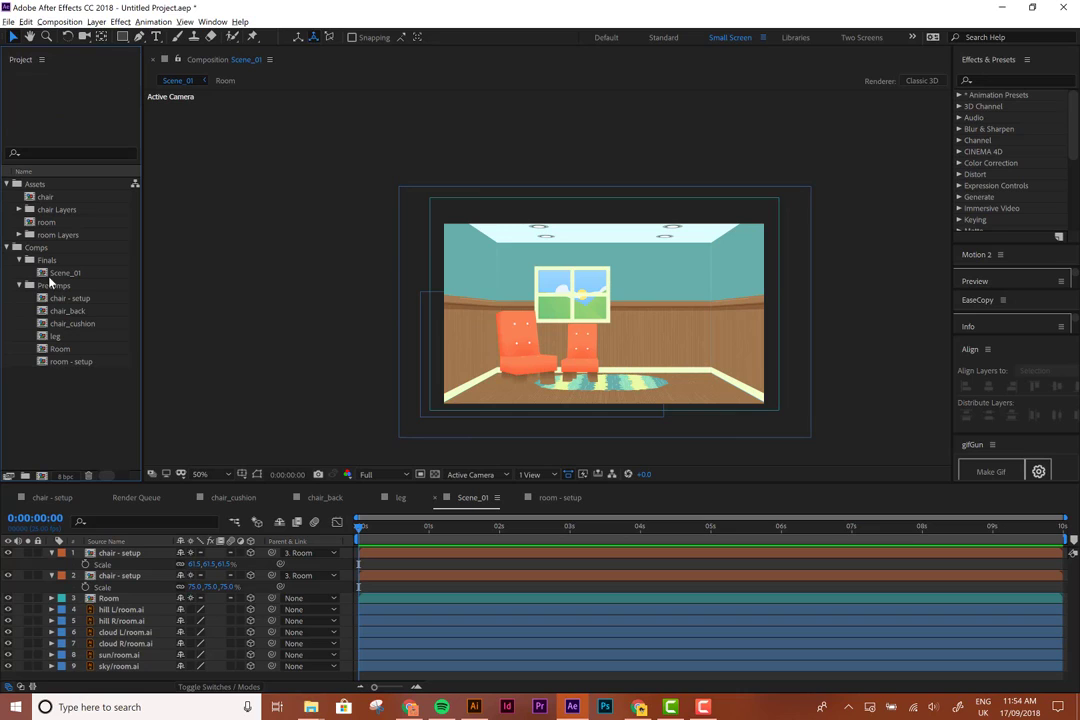
click(65, 275)
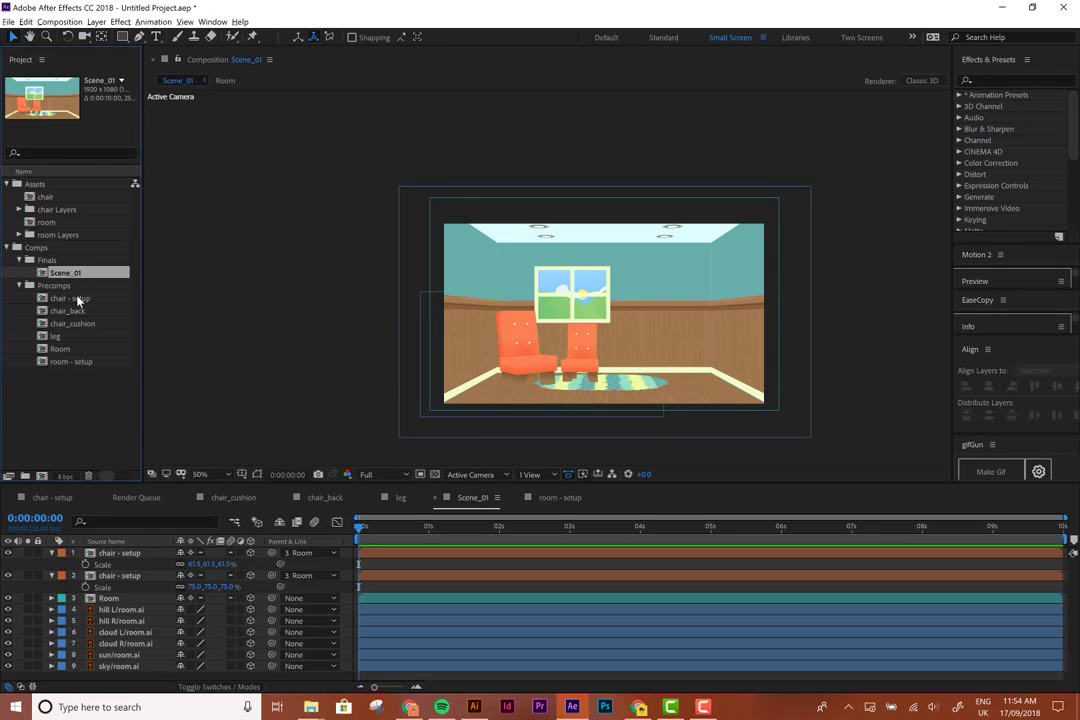